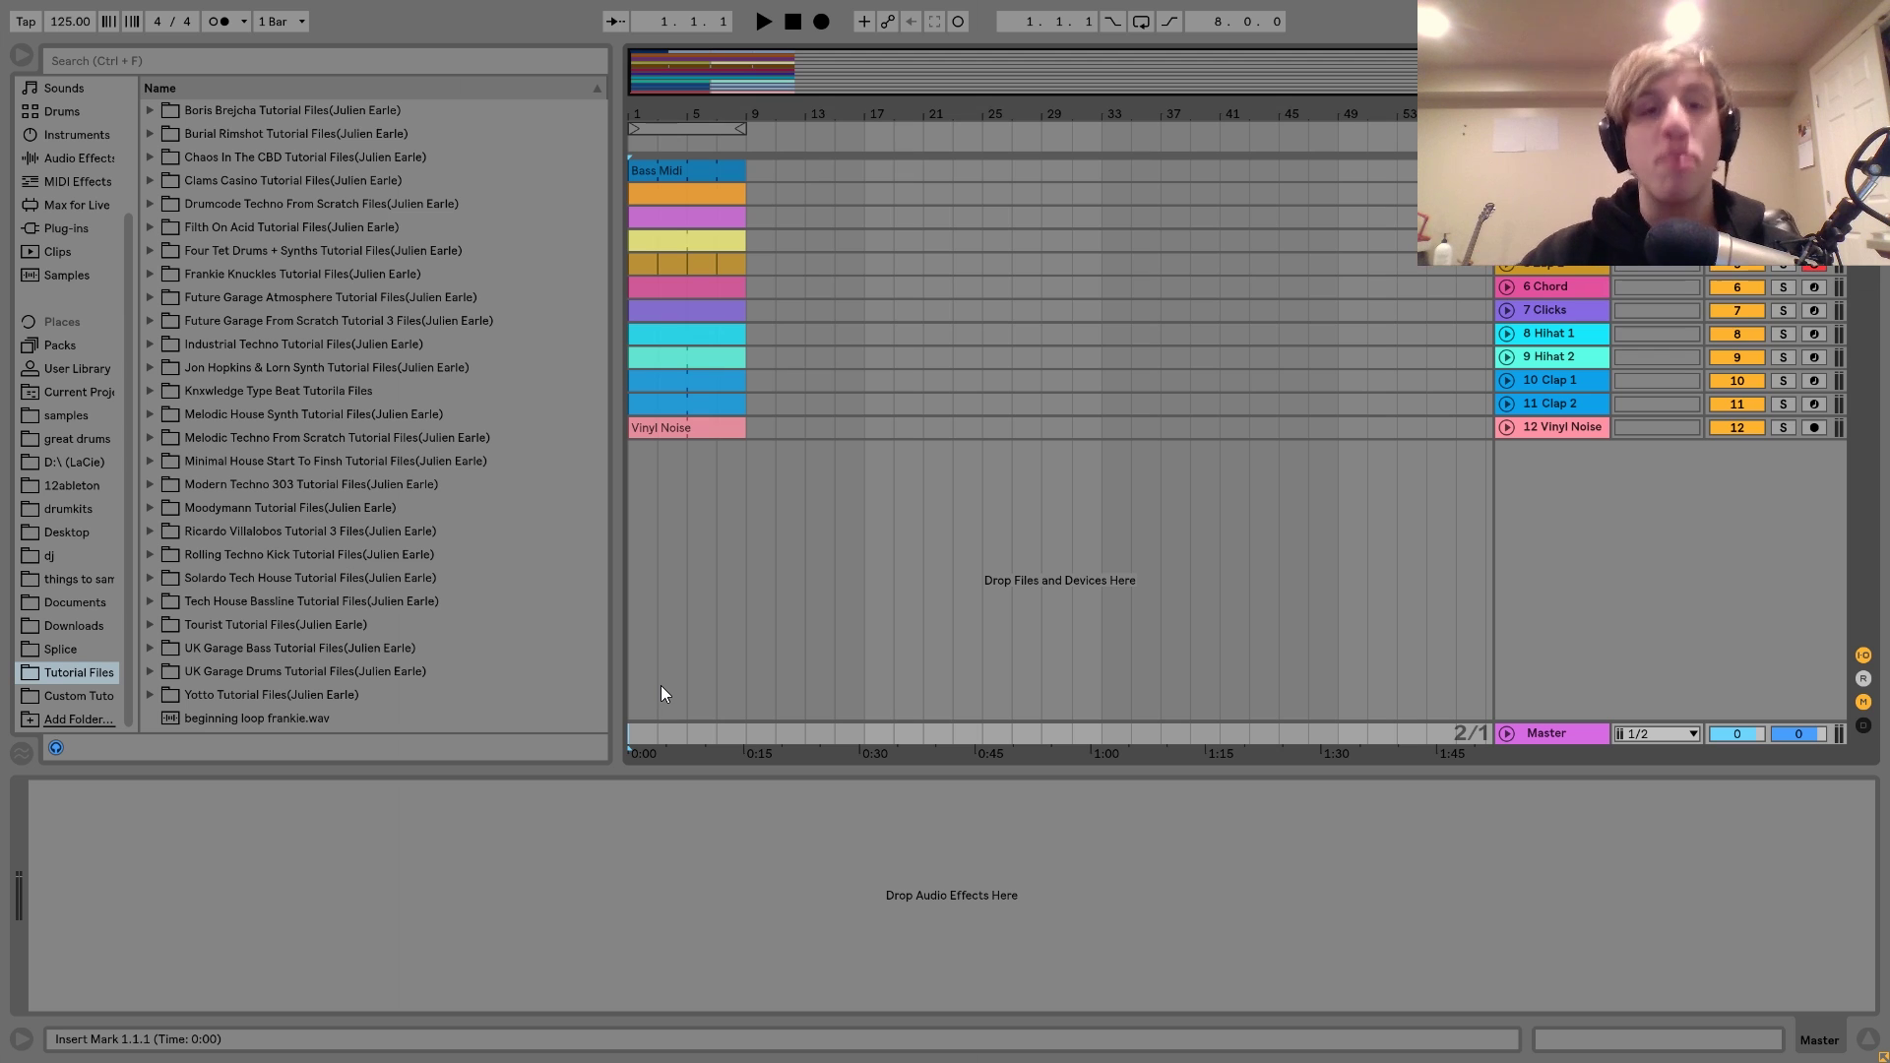
- Play the full arrangement from the start and enlarge the Bass track to show its notes
{"action": "key", "text": "space"}
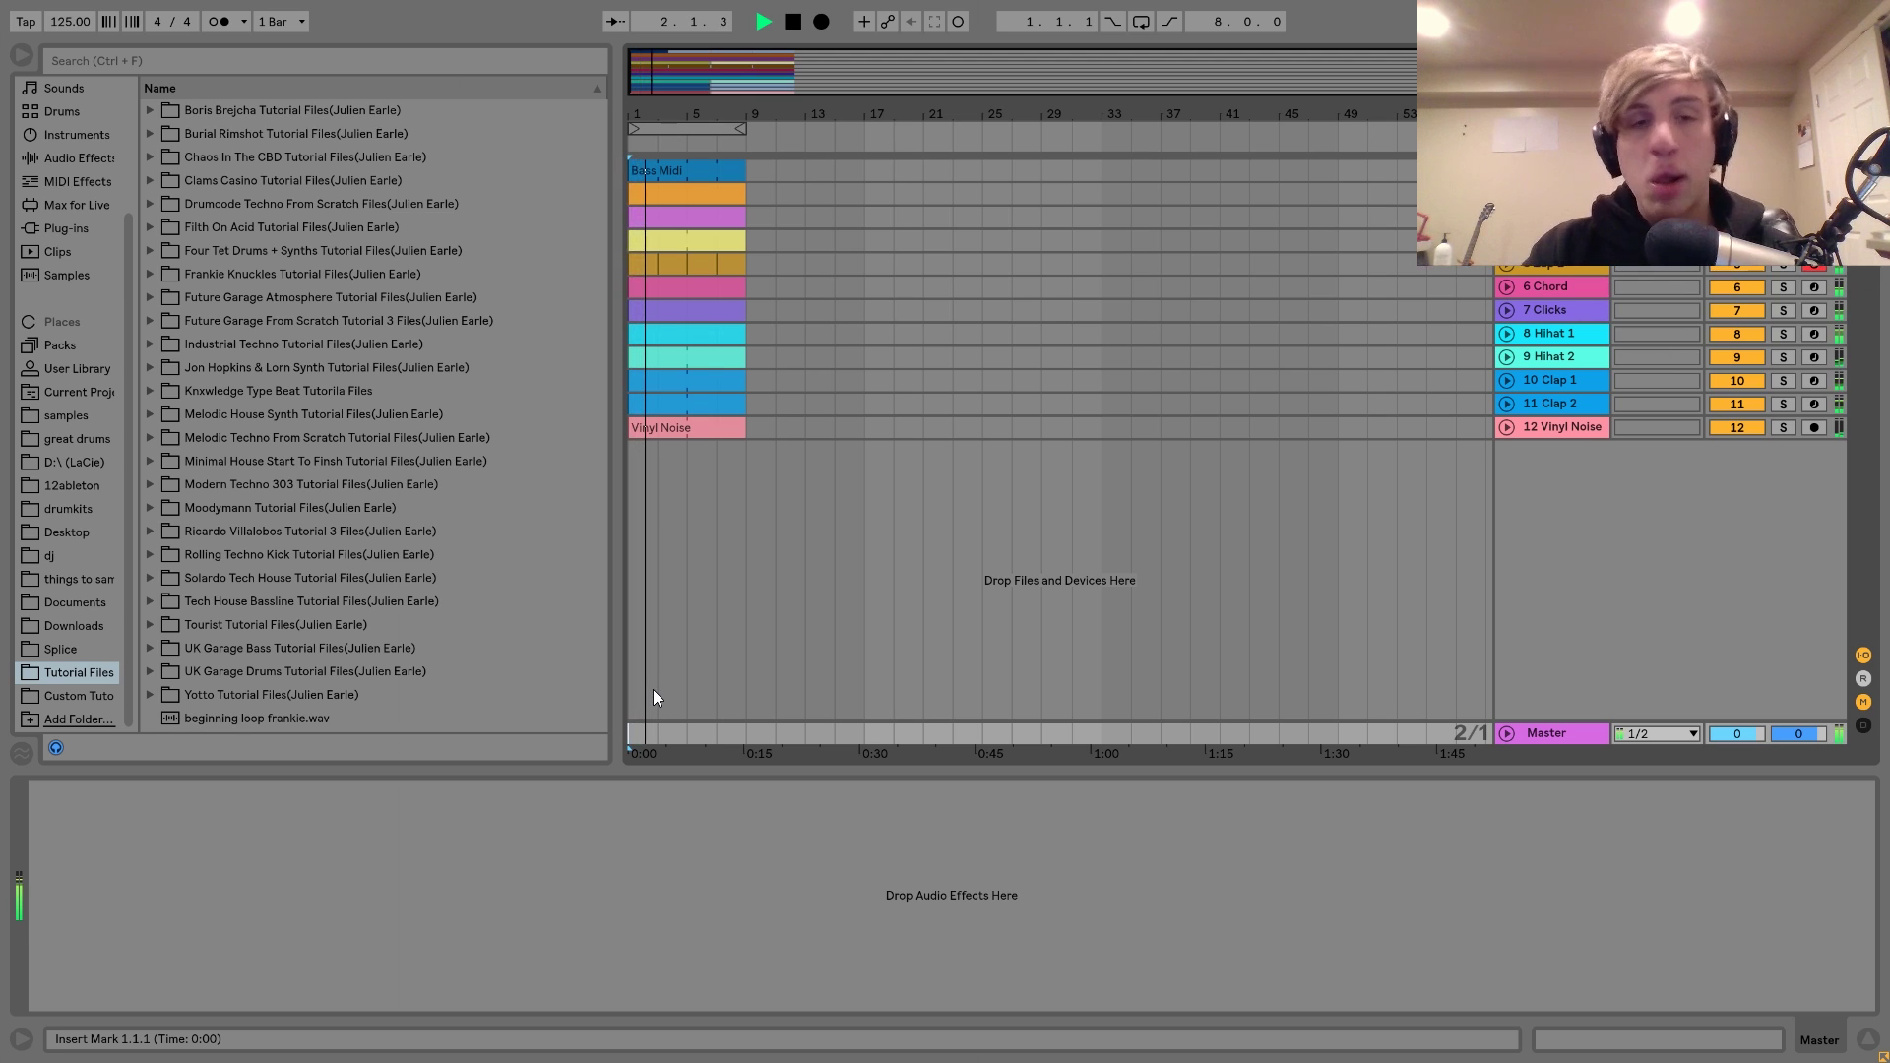
{"action": "key", "text": "space"}
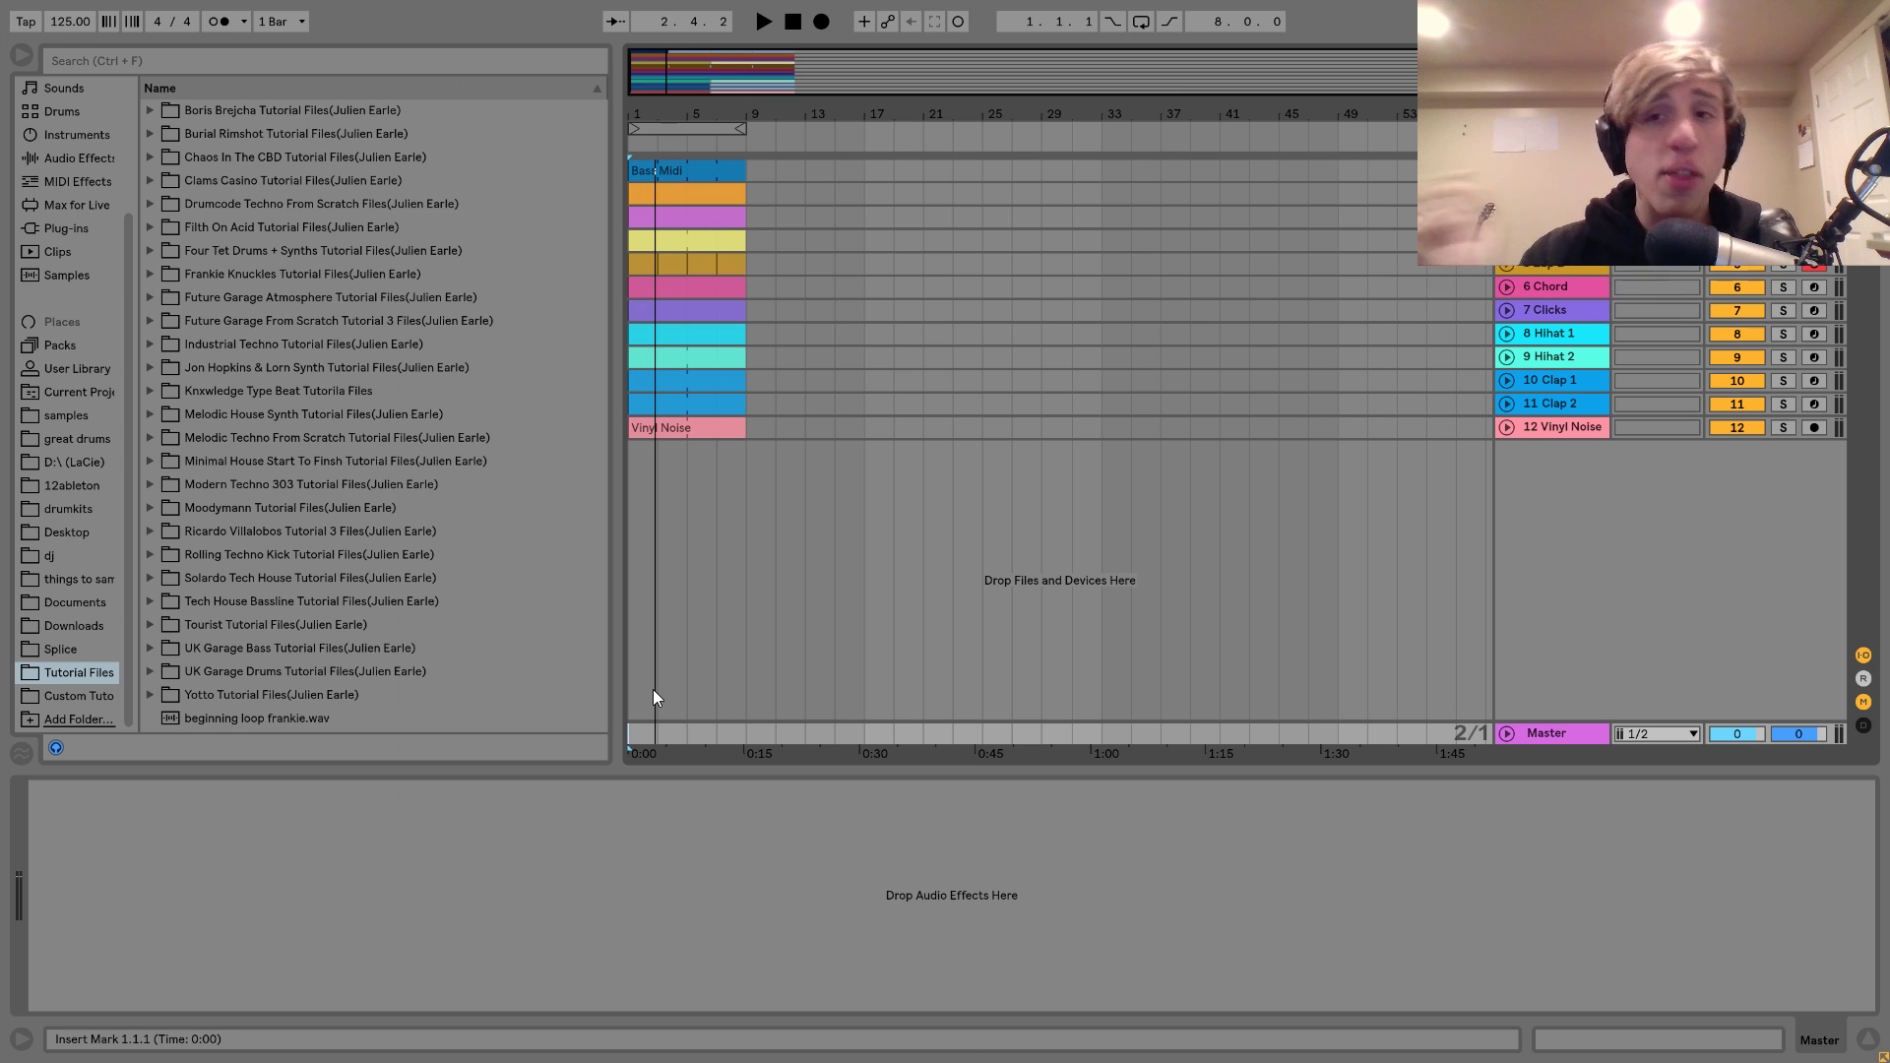
{"action": "left_click", "coordinate": [1555, 170]}
{"action": "left_click_drag", "start_coordinate": [1555, 182], "coordinate": [1555, 266]}
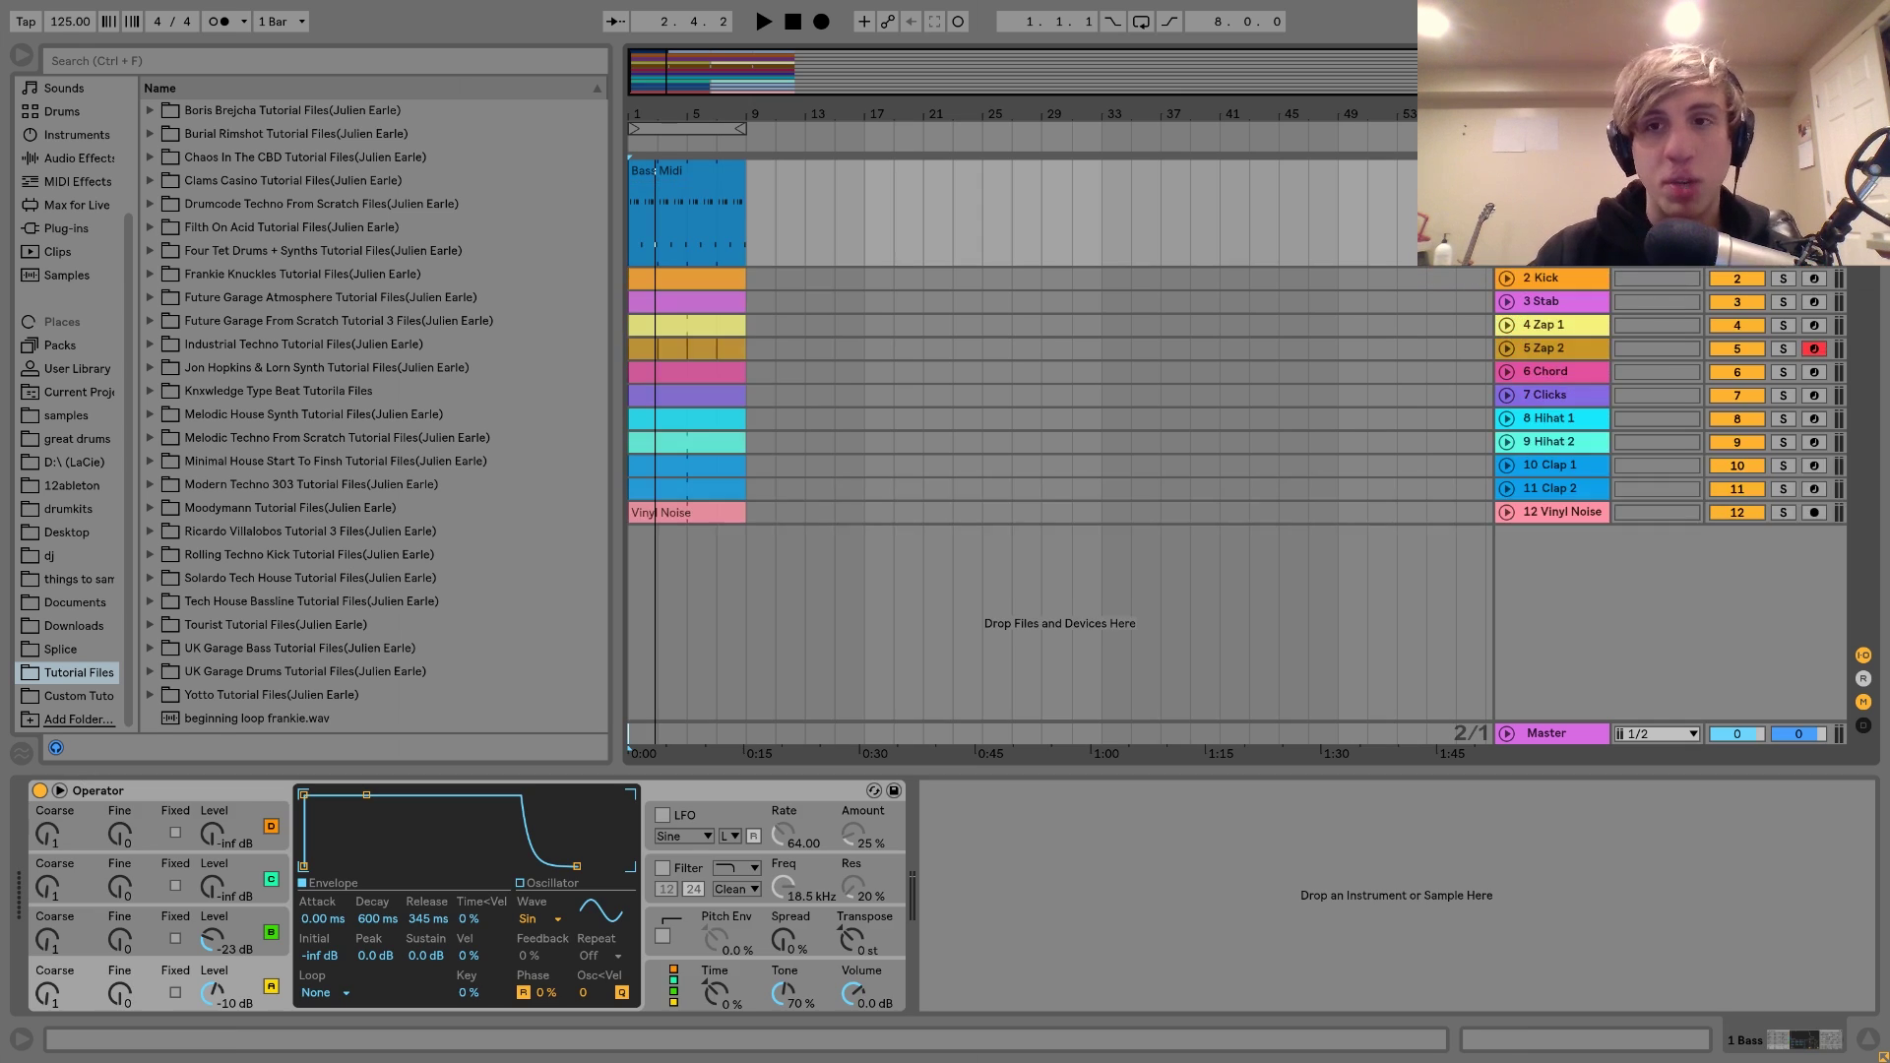
- Play the soloed bass and loop the arrangement over the Bass Midi clip
{"action": "key", "text": "space"}
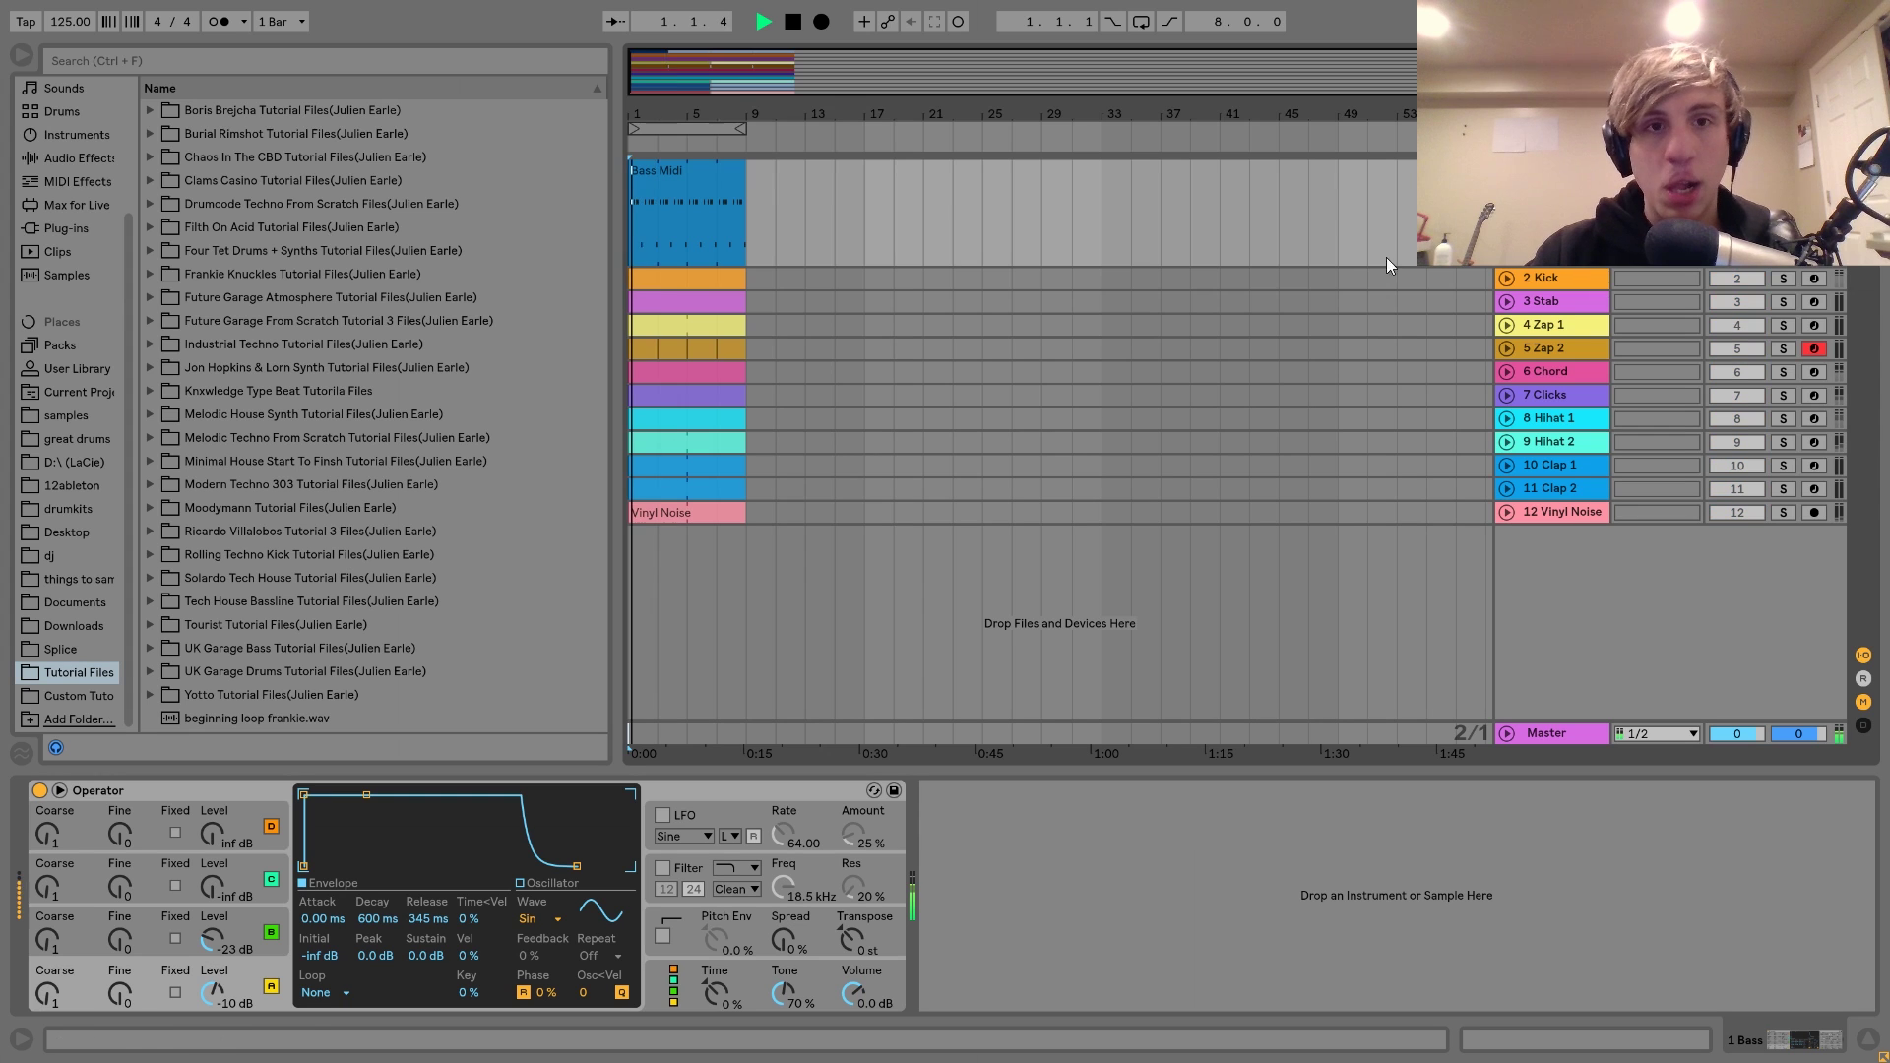
{"action": "left_click", "coordinate": [676, 175]}
{"action": "key", "text": "ctrl+l"}
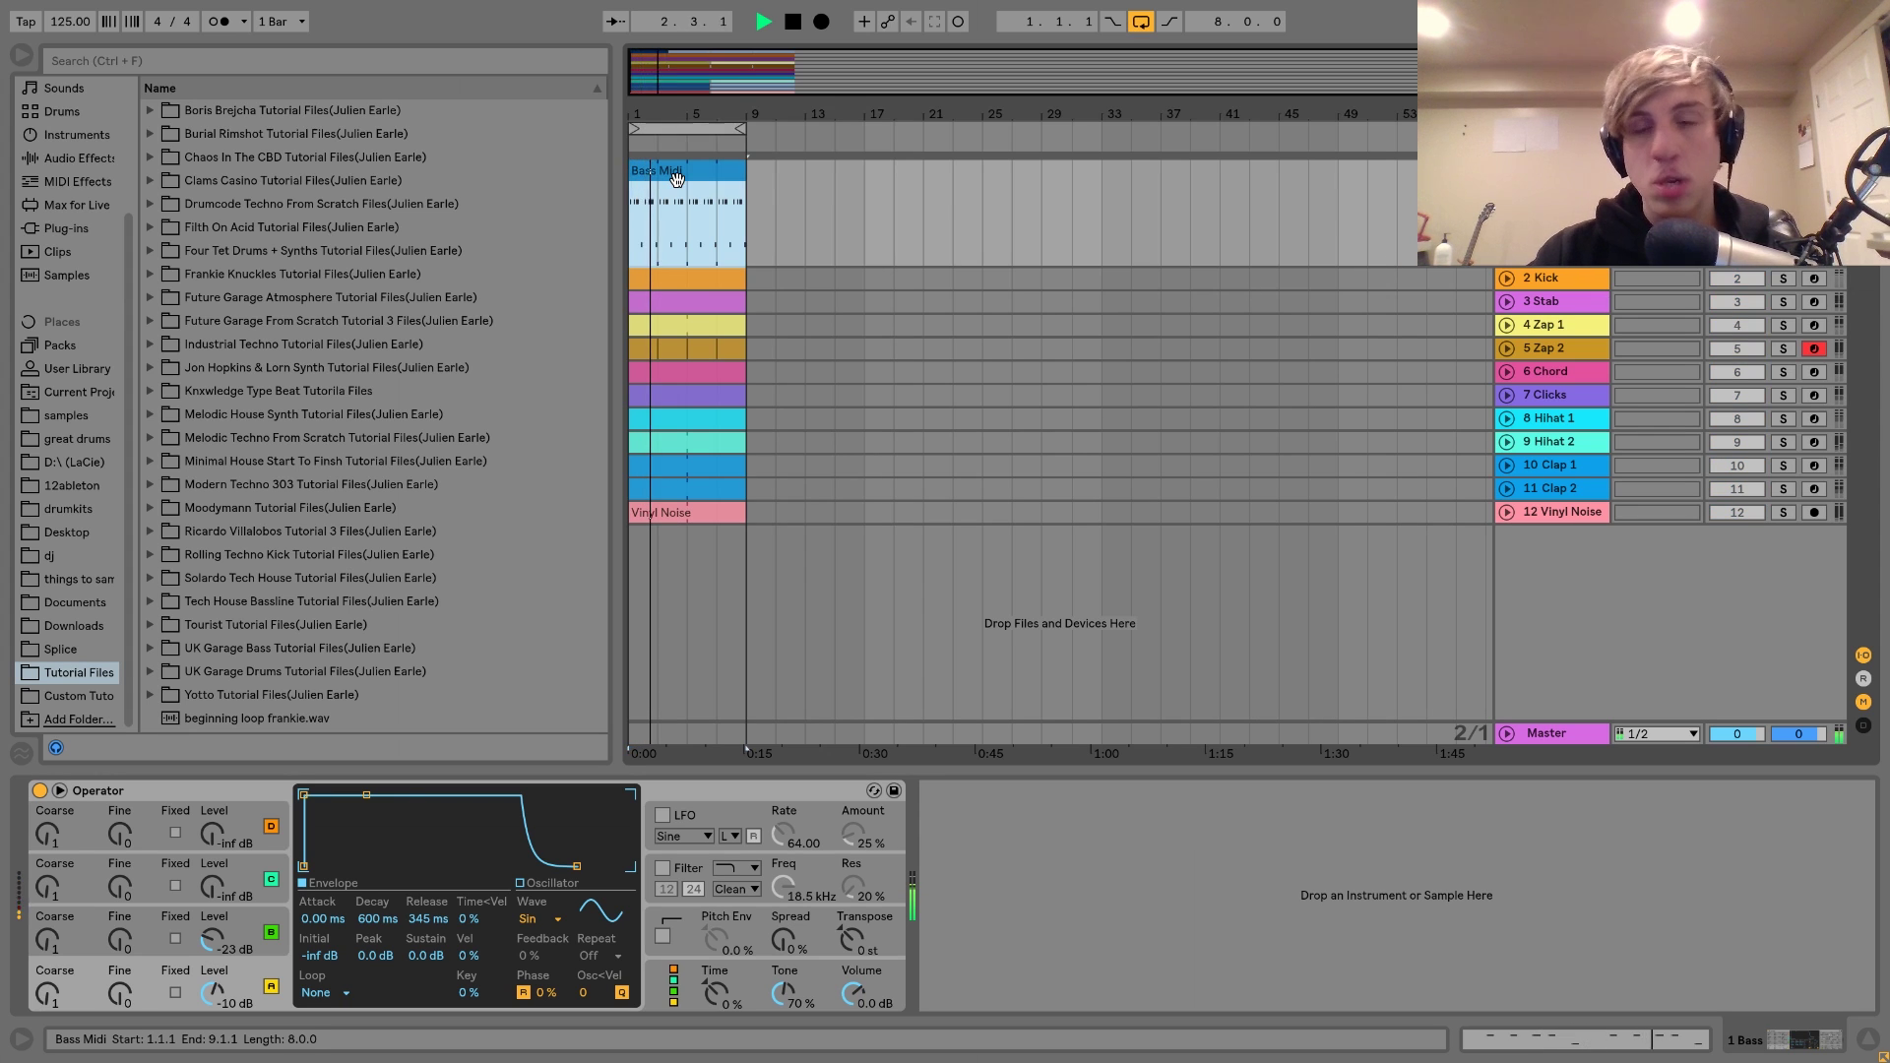
- Open the Bass Midi clip in the note editor and examine its two pitches during playback
{"action": "double_click", "coordinate": [676, 169]}
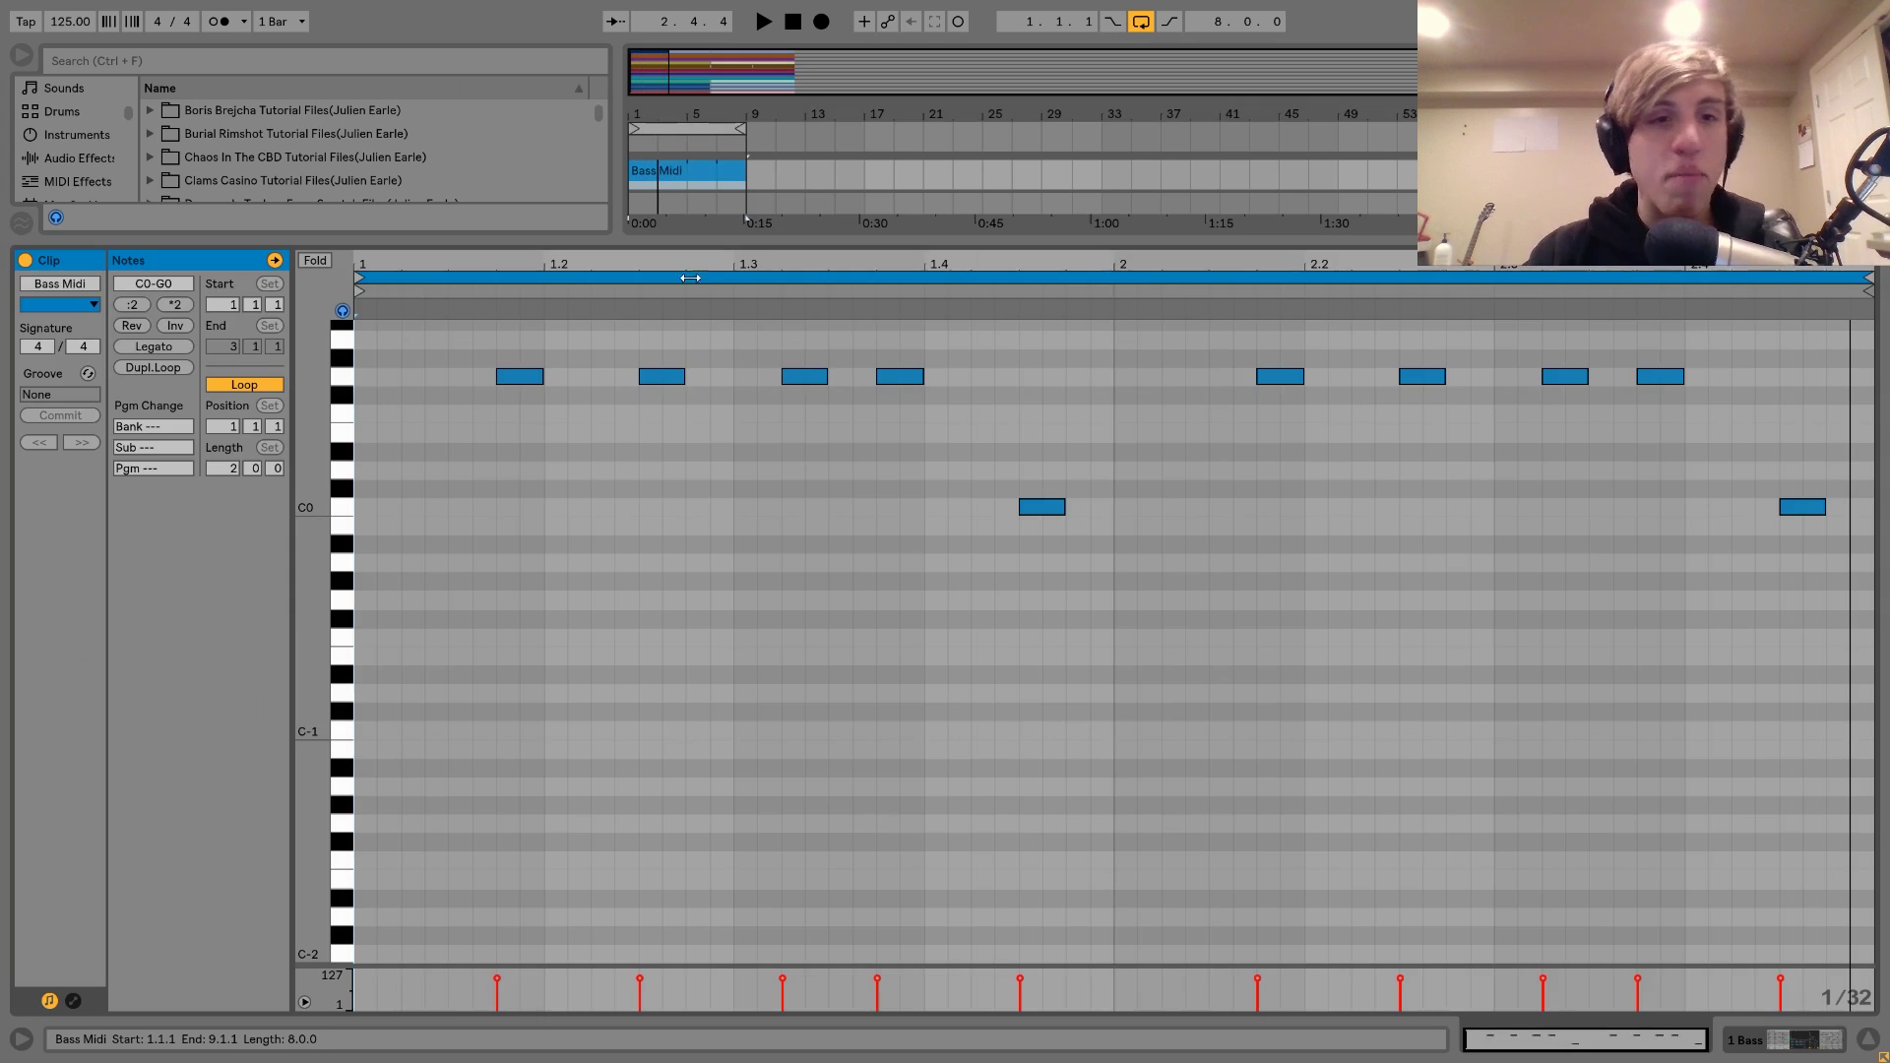
{"action": "left_click", "coordinate": [351, 380]}
{"action": "left_click", "coordinate": [343, 519]}
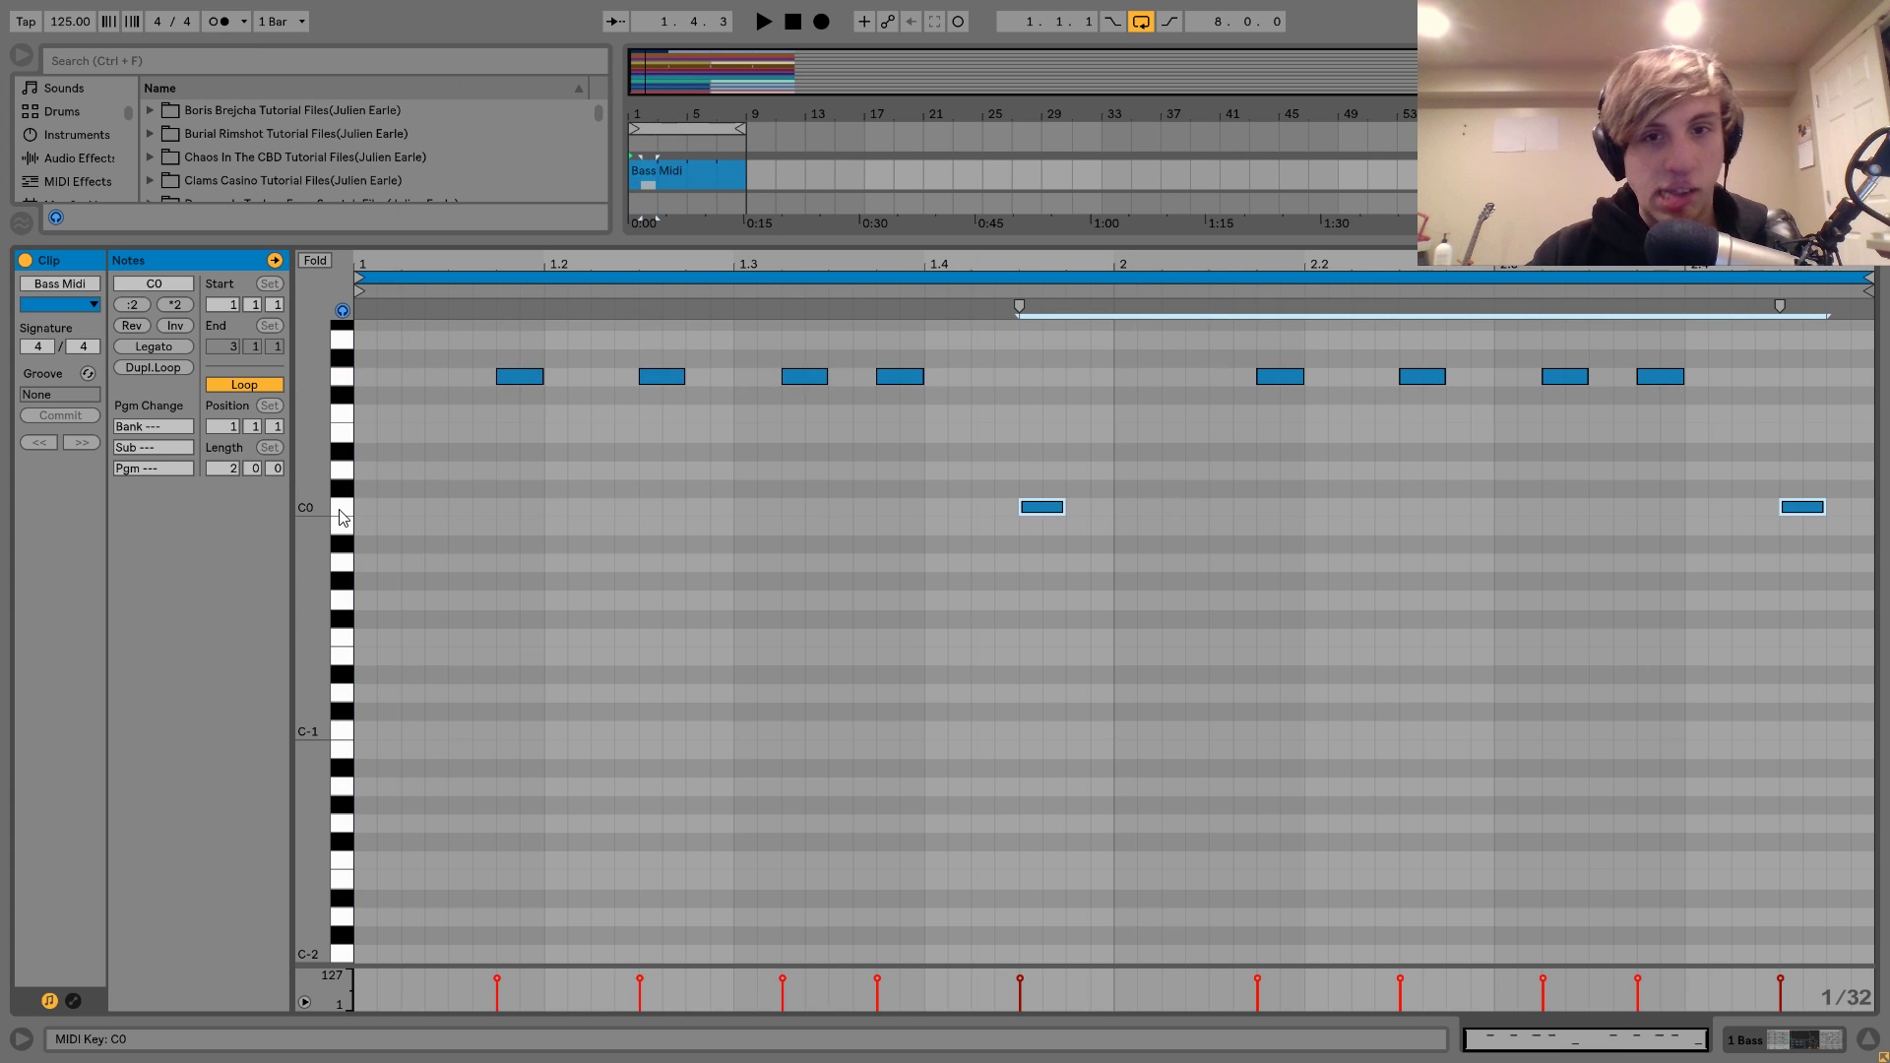
{"action": "key", "text": "shift+Up"}
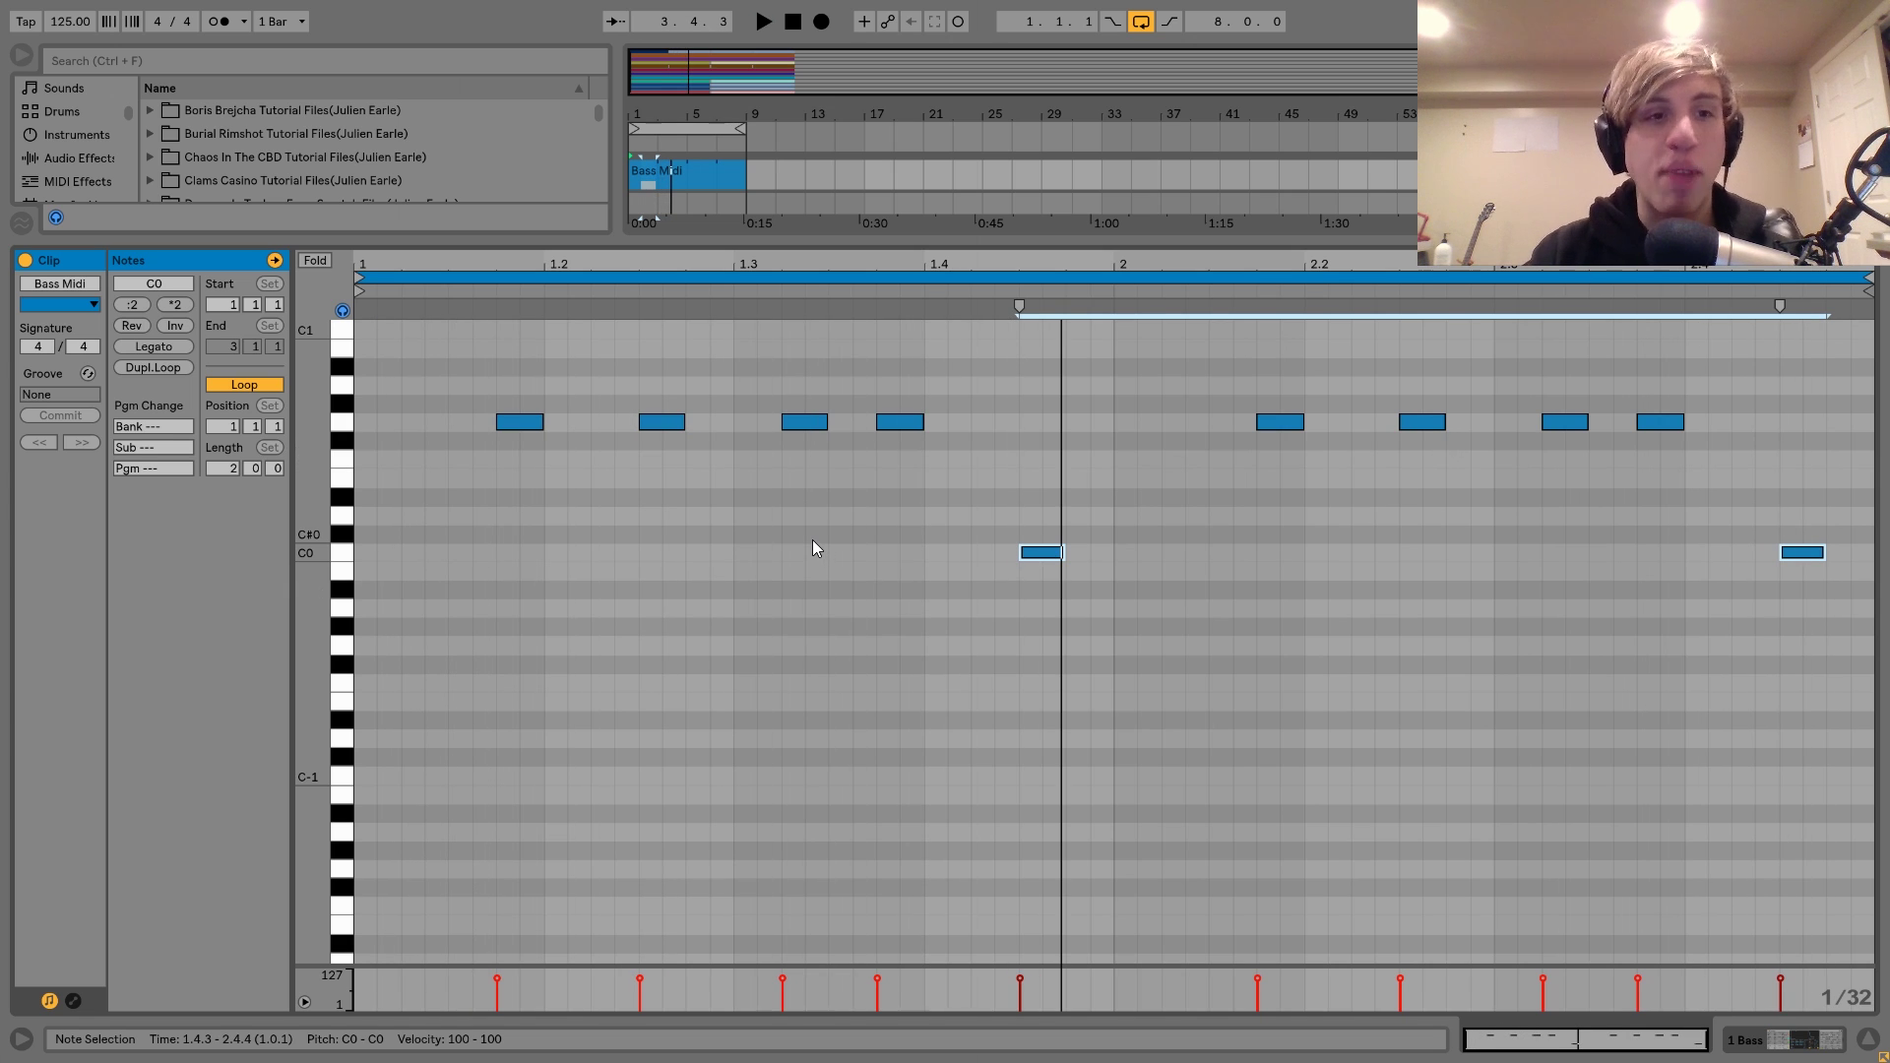
{"action": "key", "text": "space"}
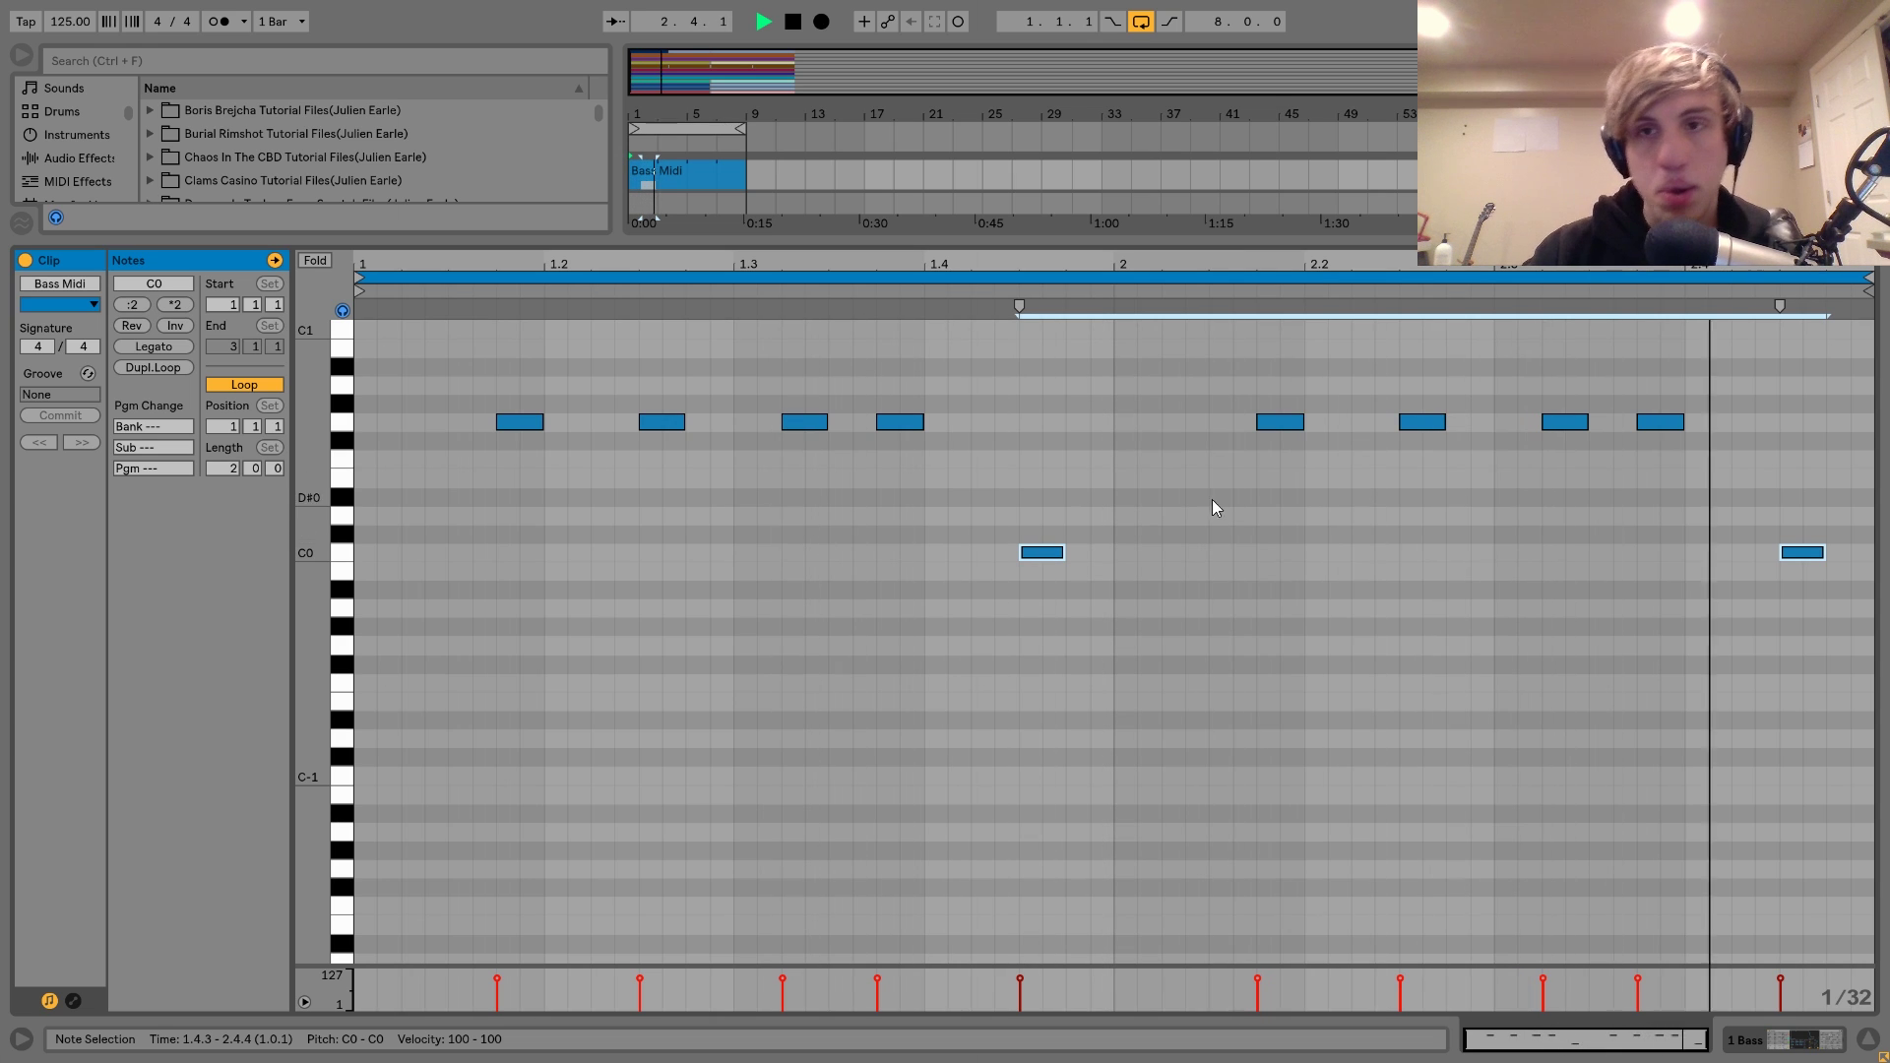
{"action": "key", "text": "space"}
- Return to the Bass track's Operator and show the envelope settings of oscillator B
{"action": "left_click", "coordinate": [1830, 1046]}
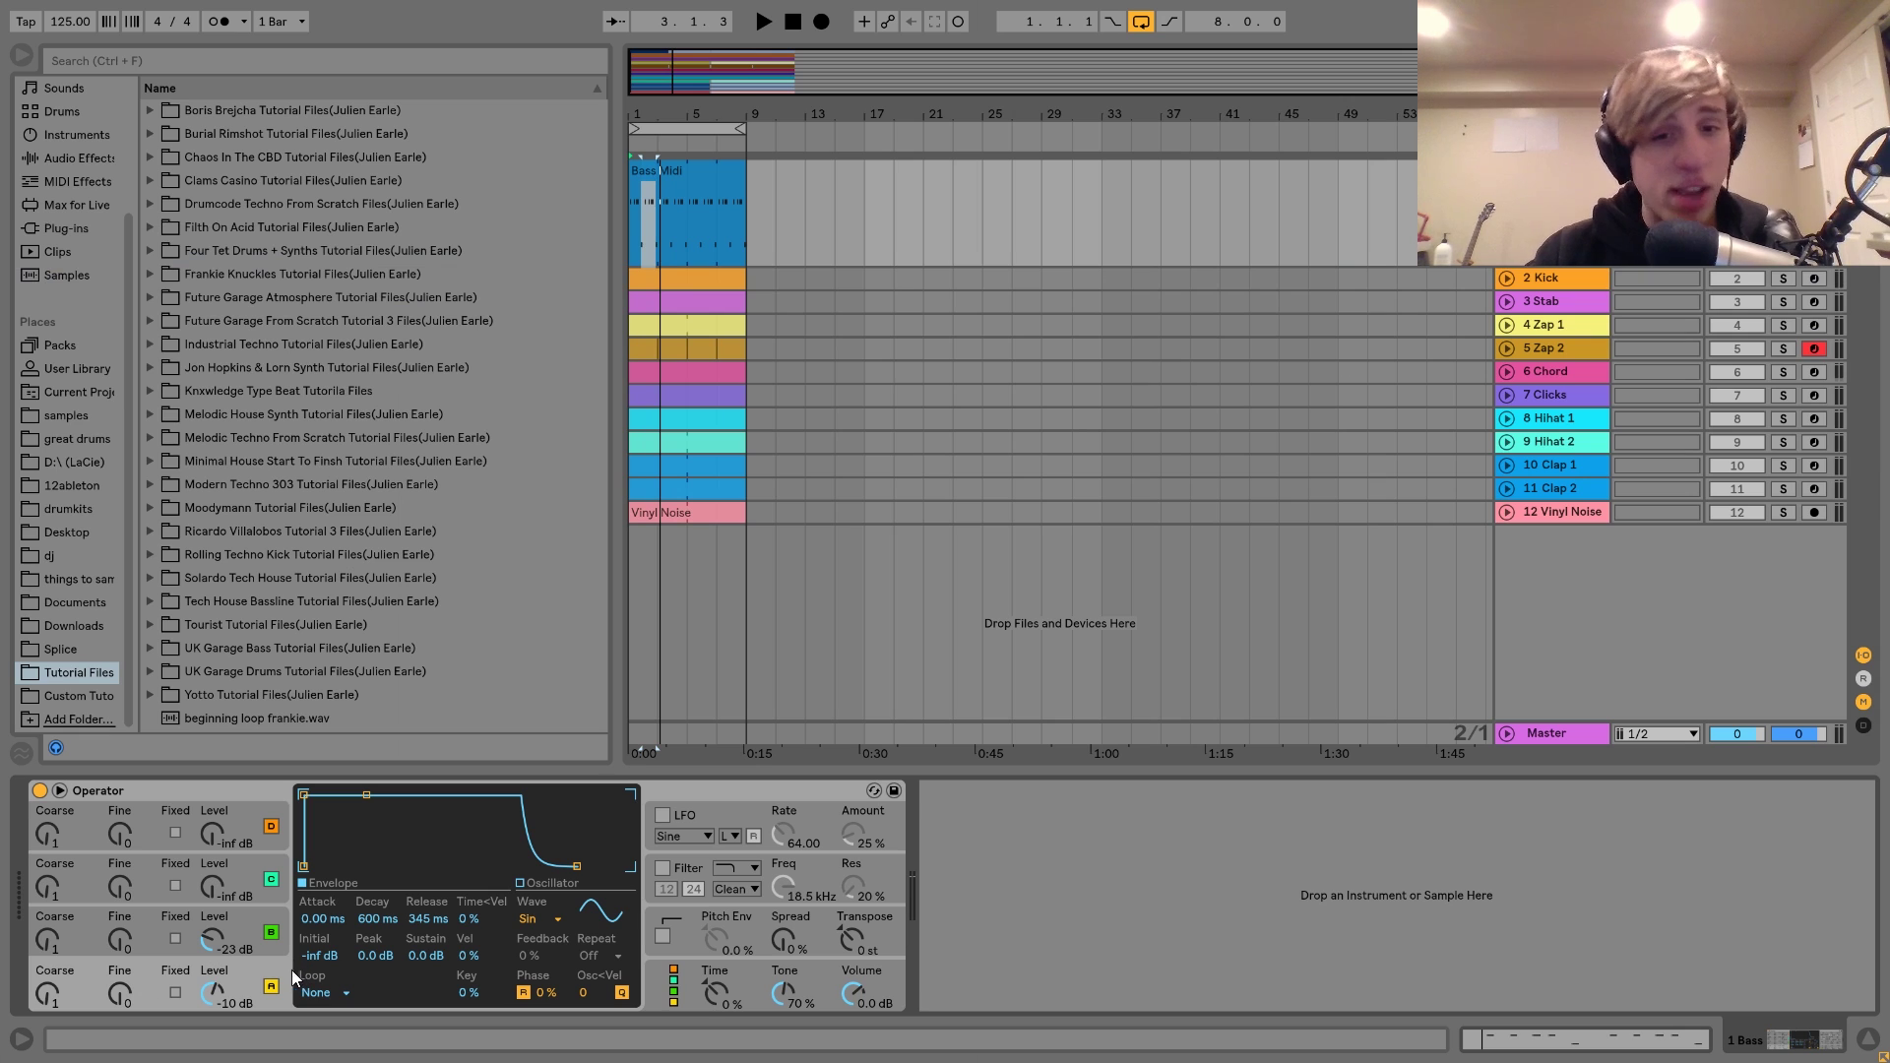
{"action": "left_click", "coordinate": [253, 925]}
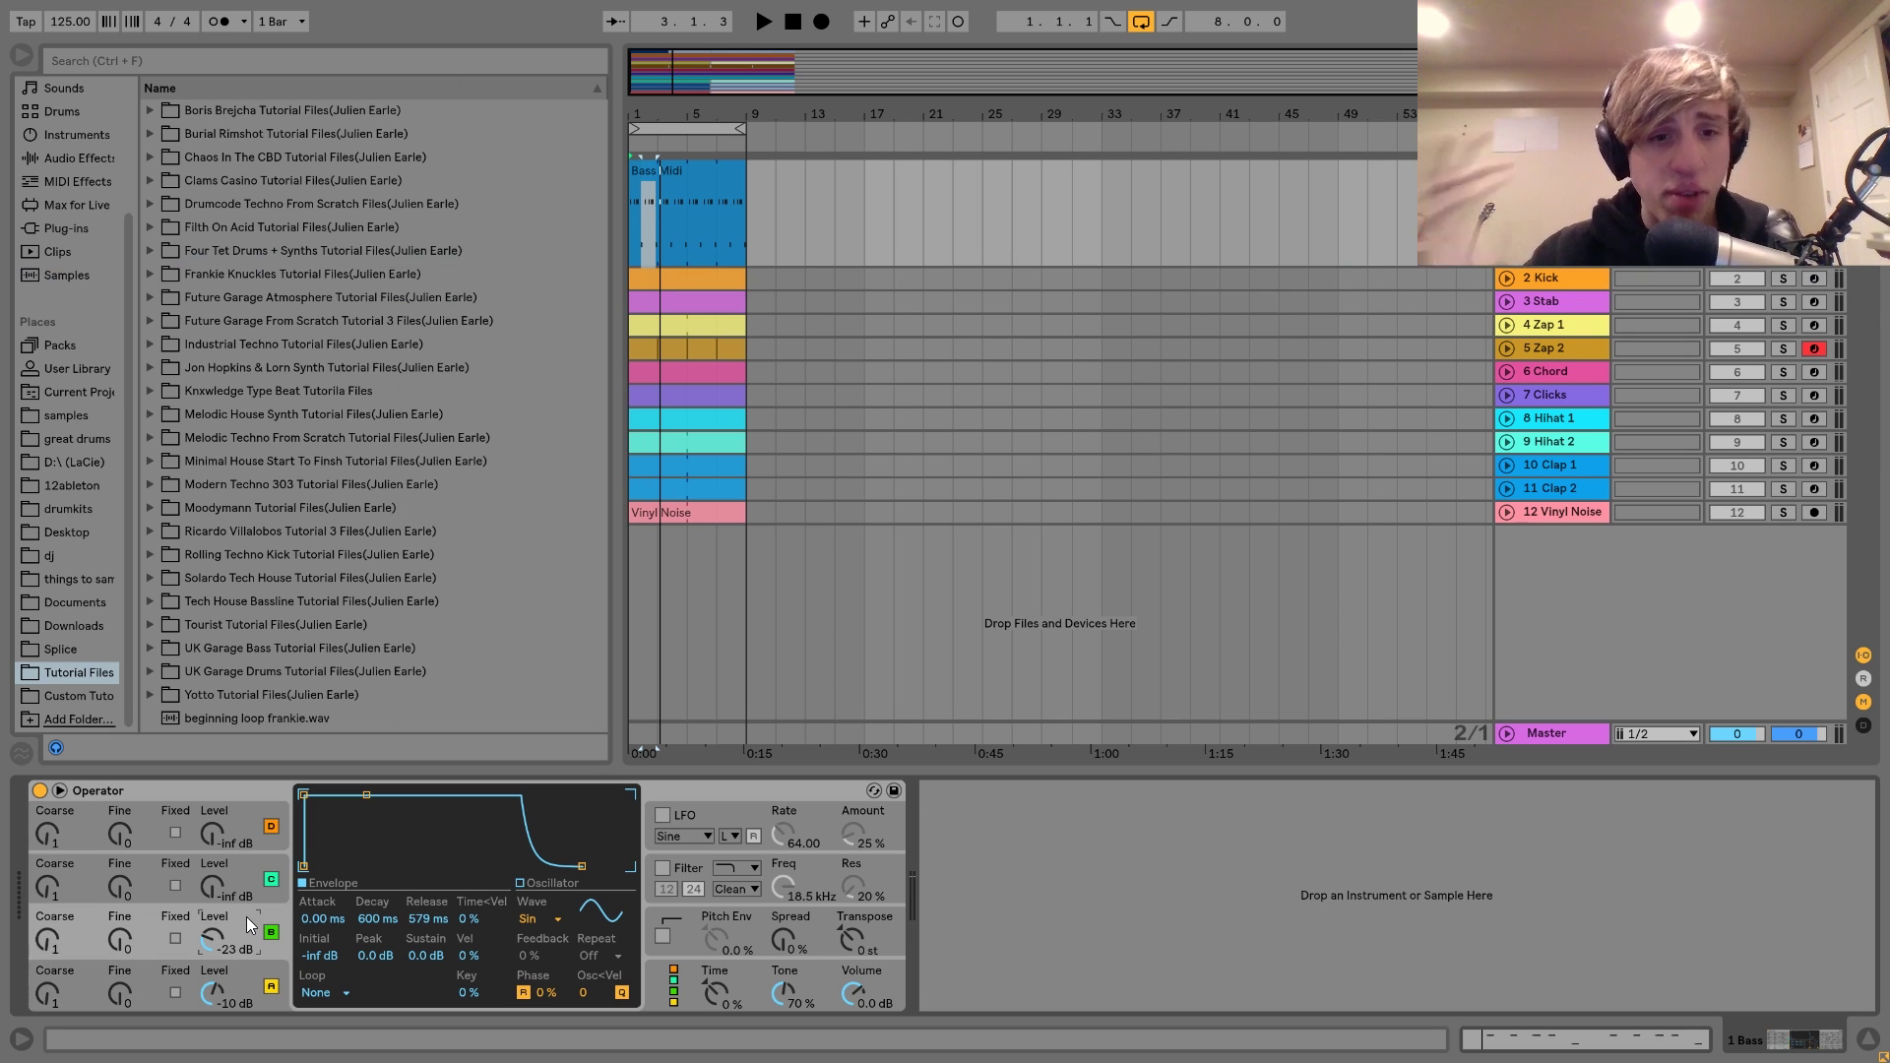
- Play the Bass Midi clip from its start, comparing the bass in solo with the full mix
{"action": "left_click", "coordinate": [659, 186]}
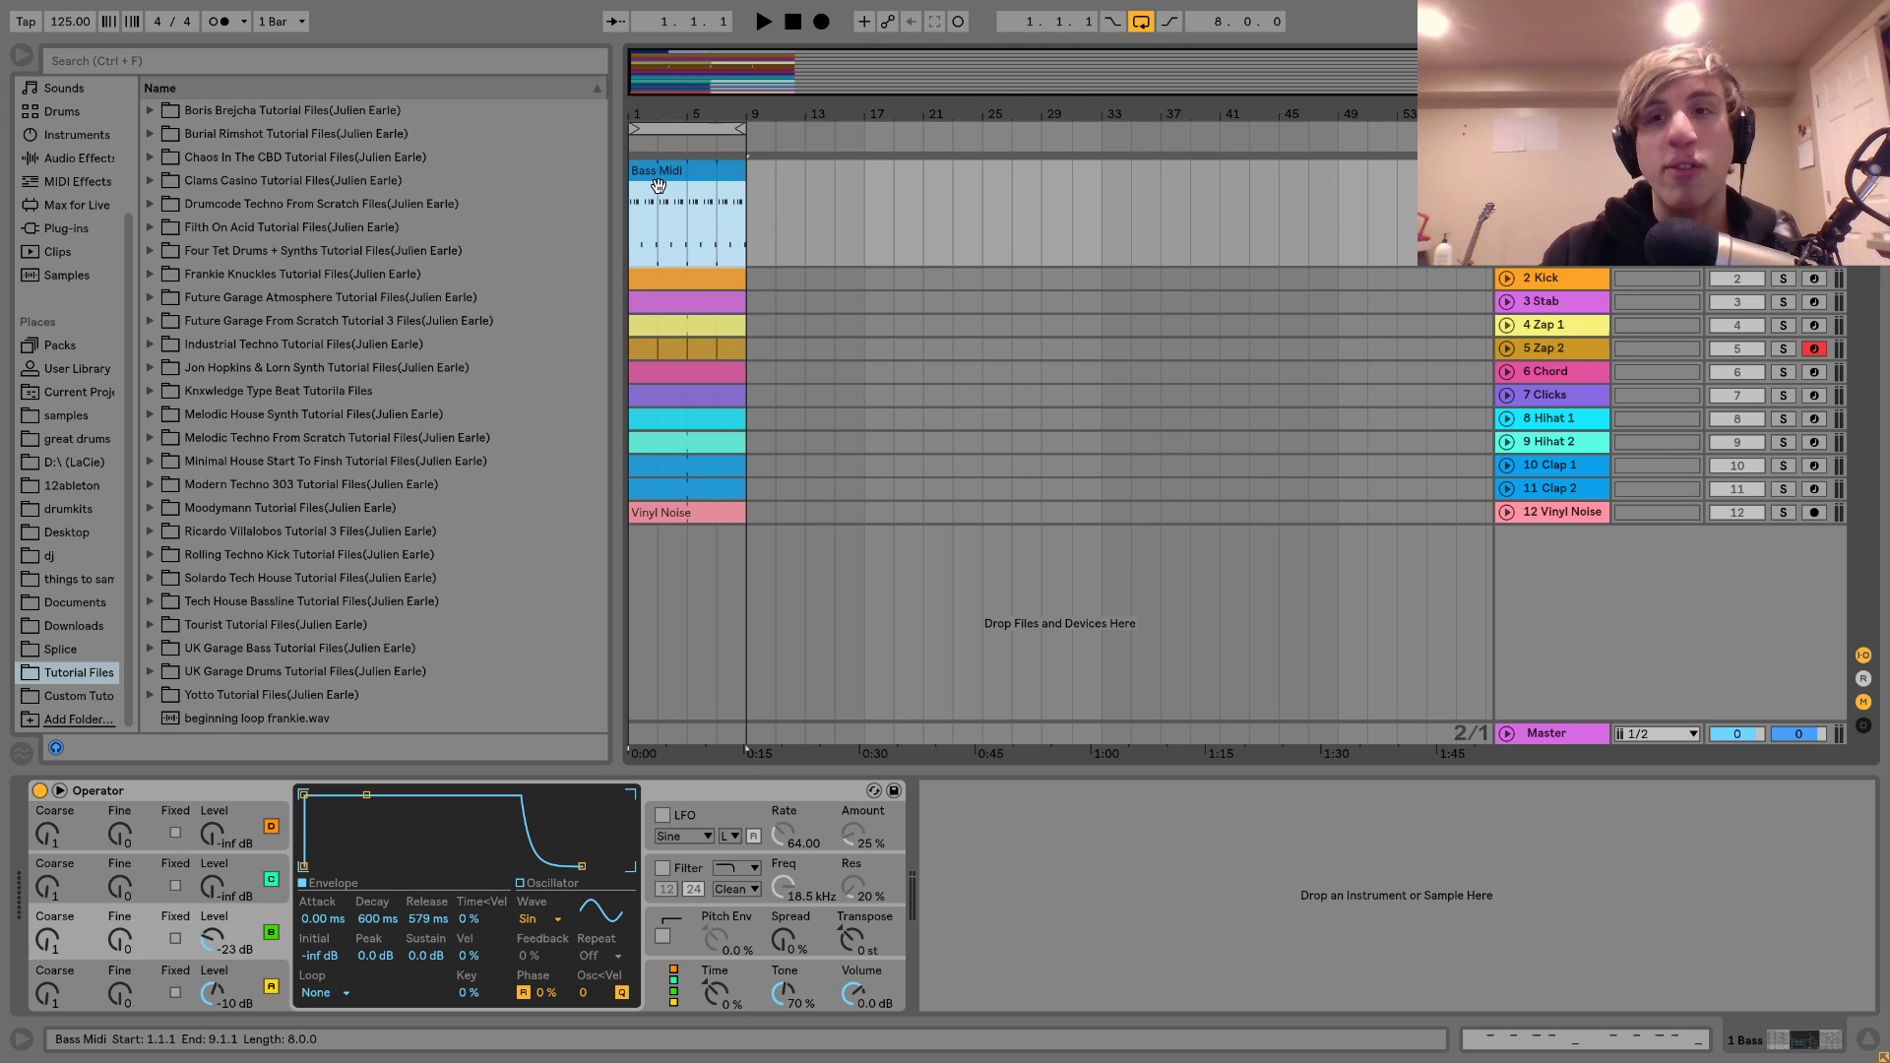
{"action": "left_click", "coordinate": [967, 167]}
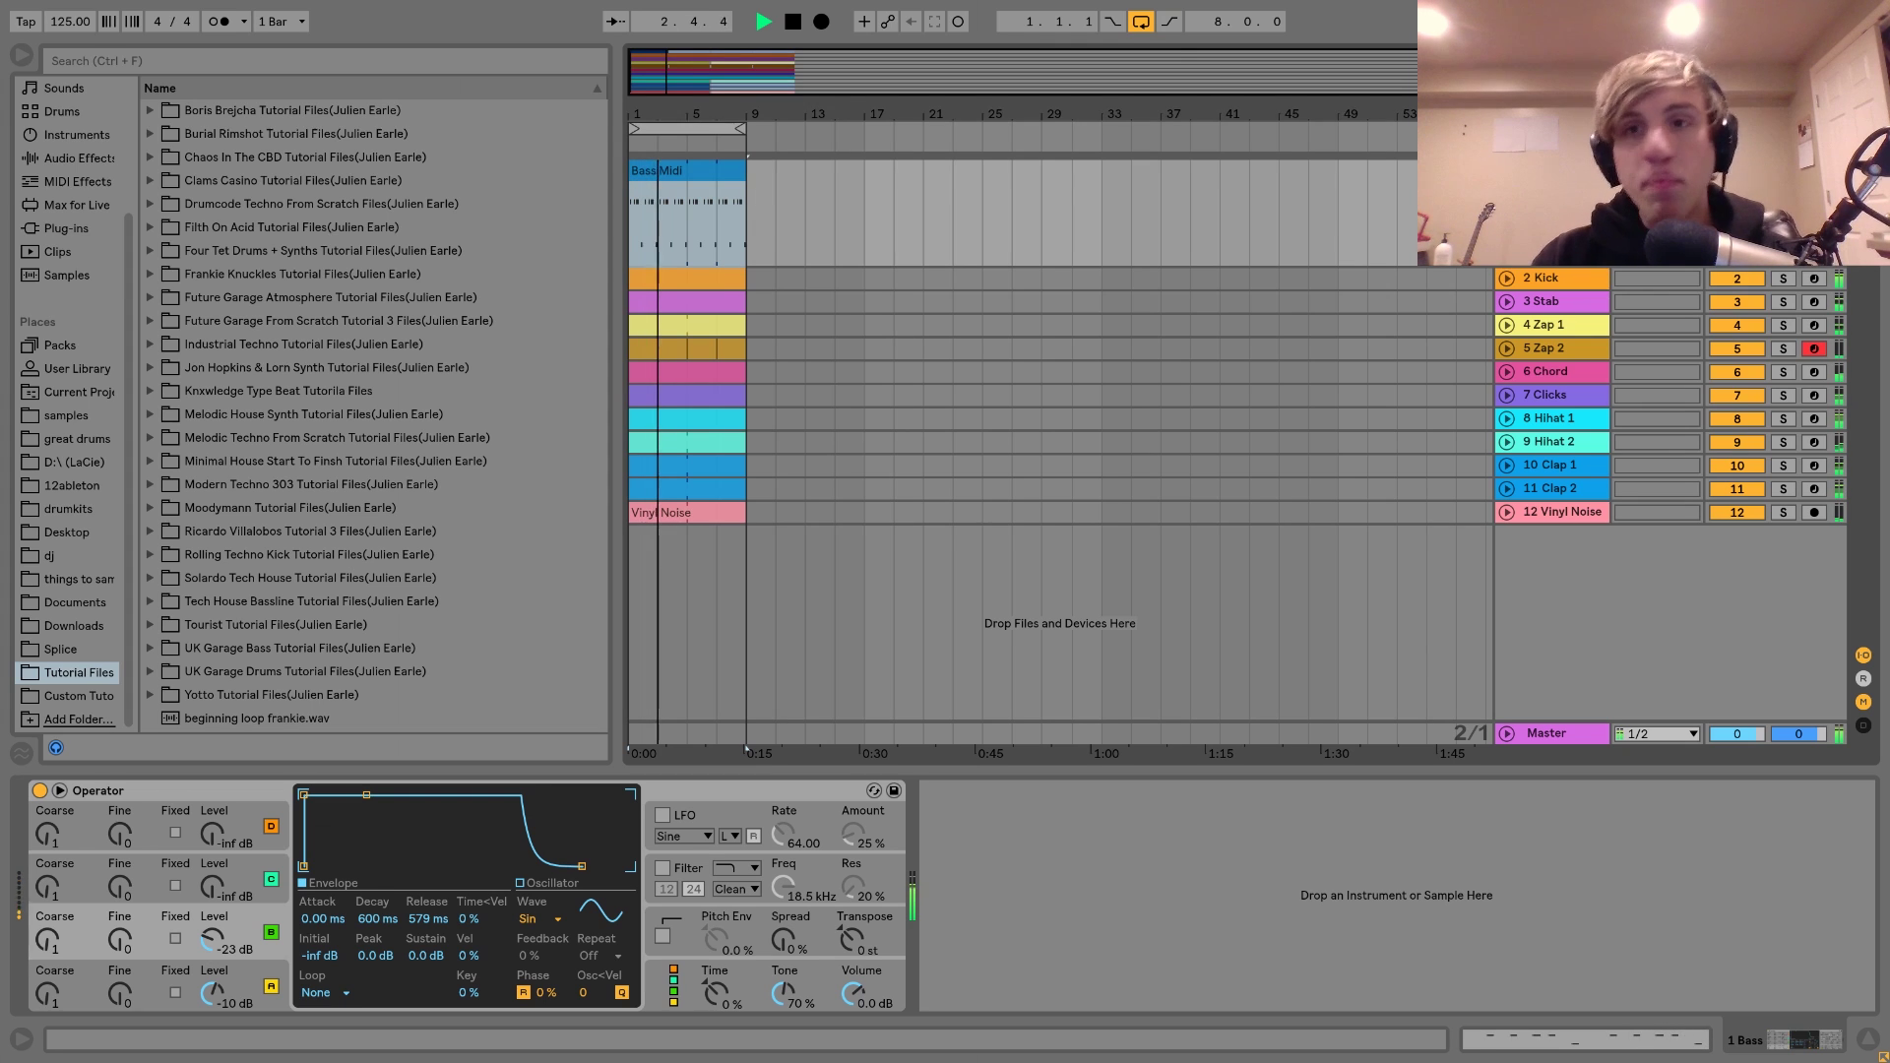
{"action": "key", "text": "space"}
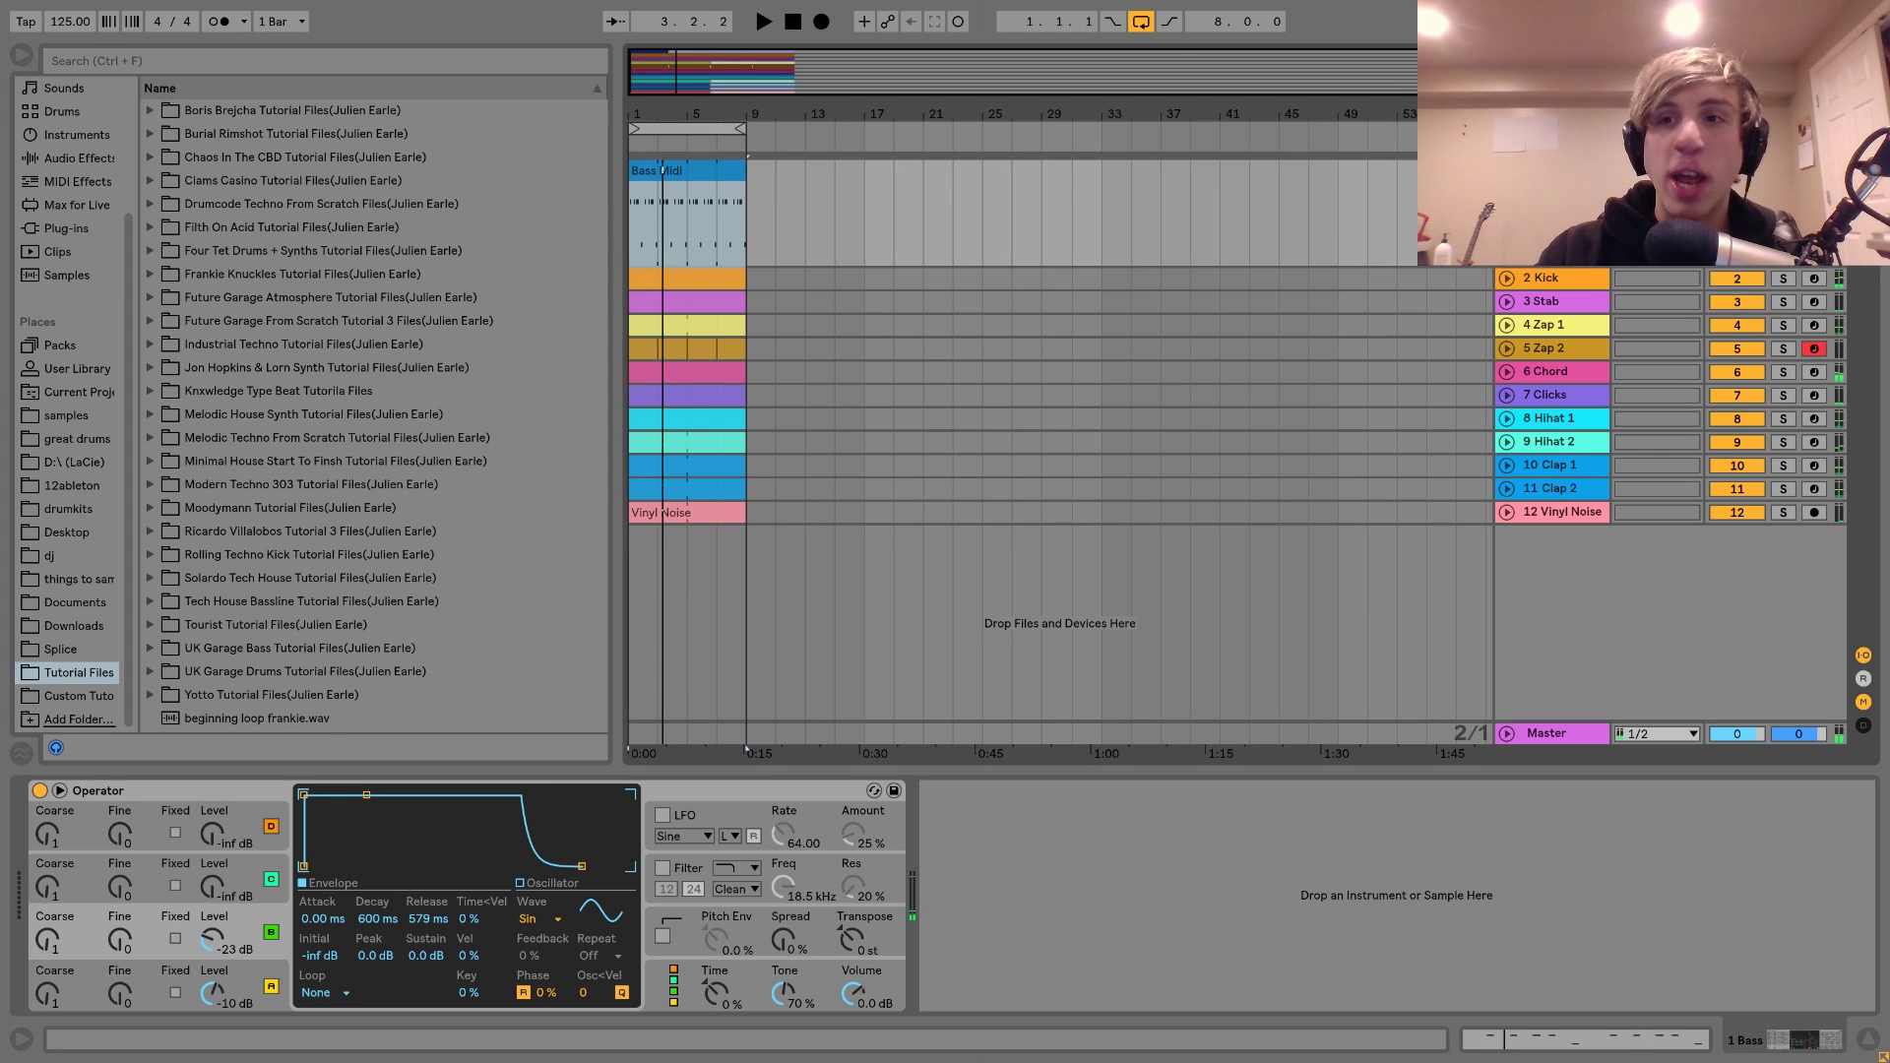
{"action": "key", "text": "space"}
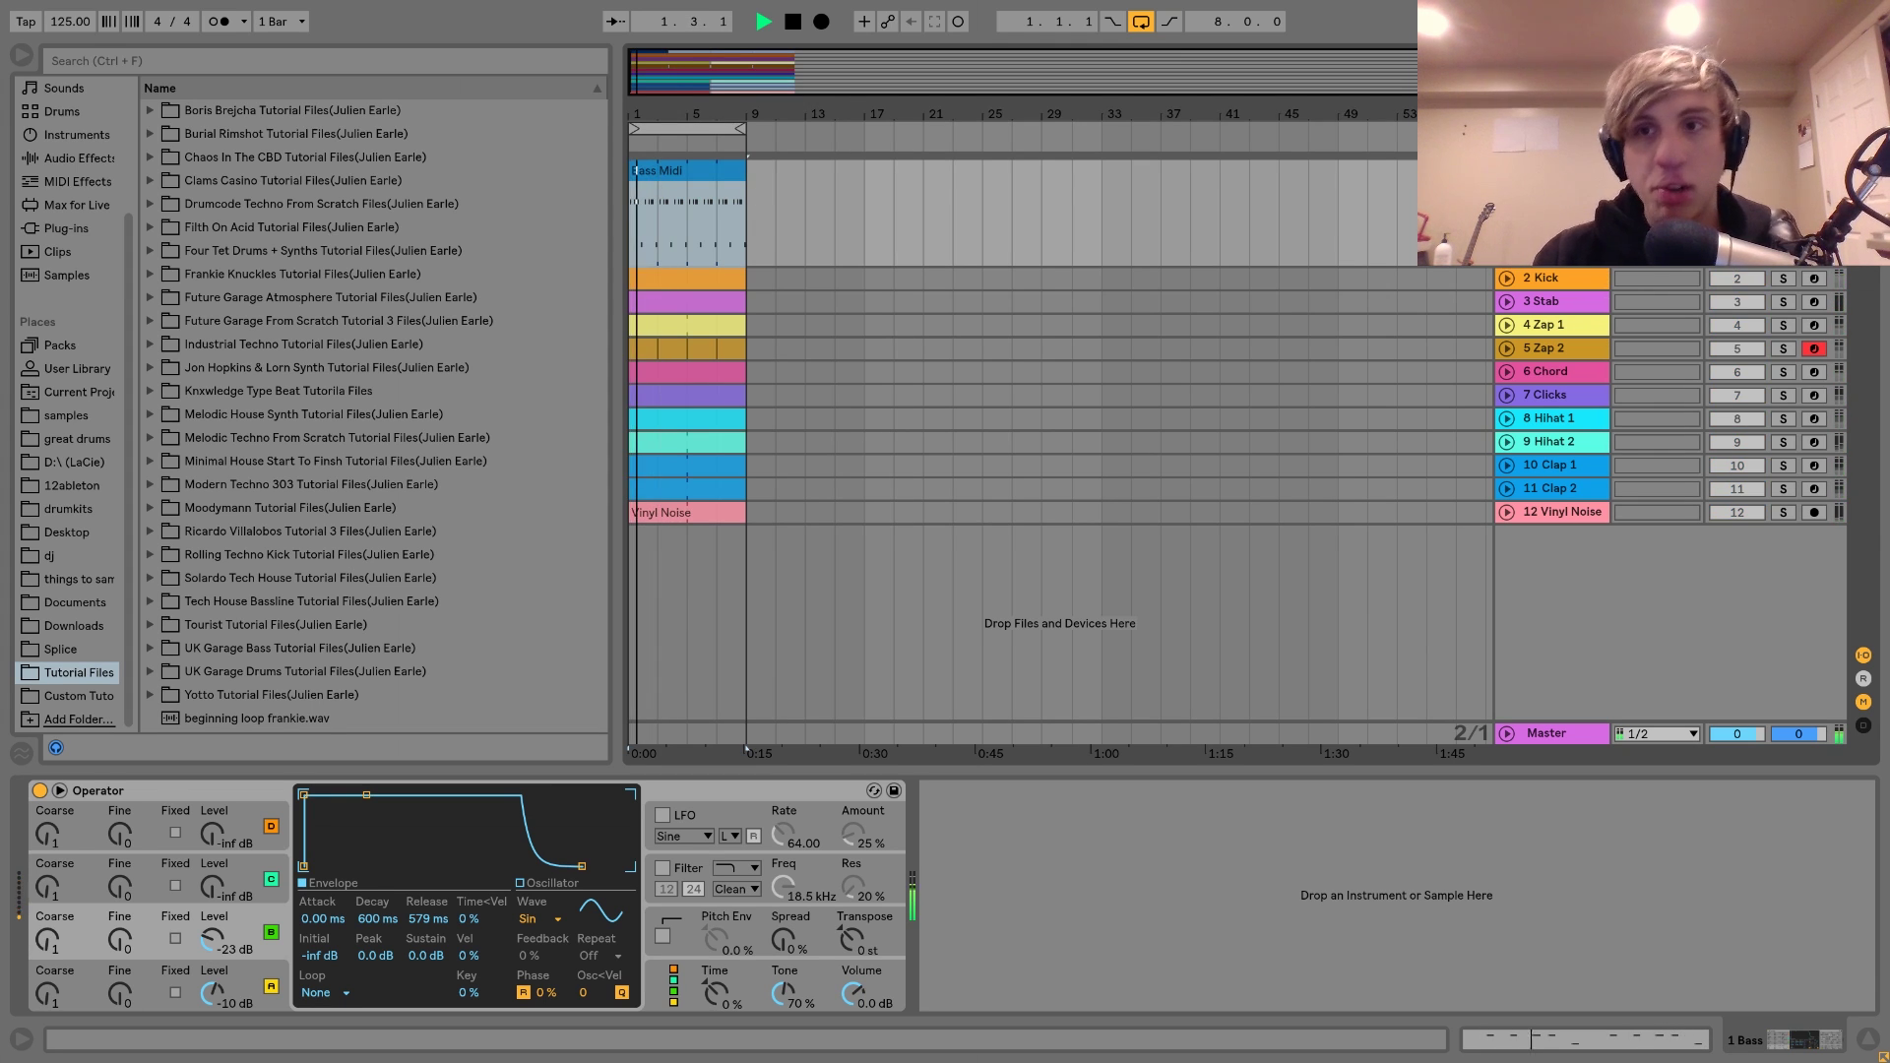
{"action": "key", "text": "space"}
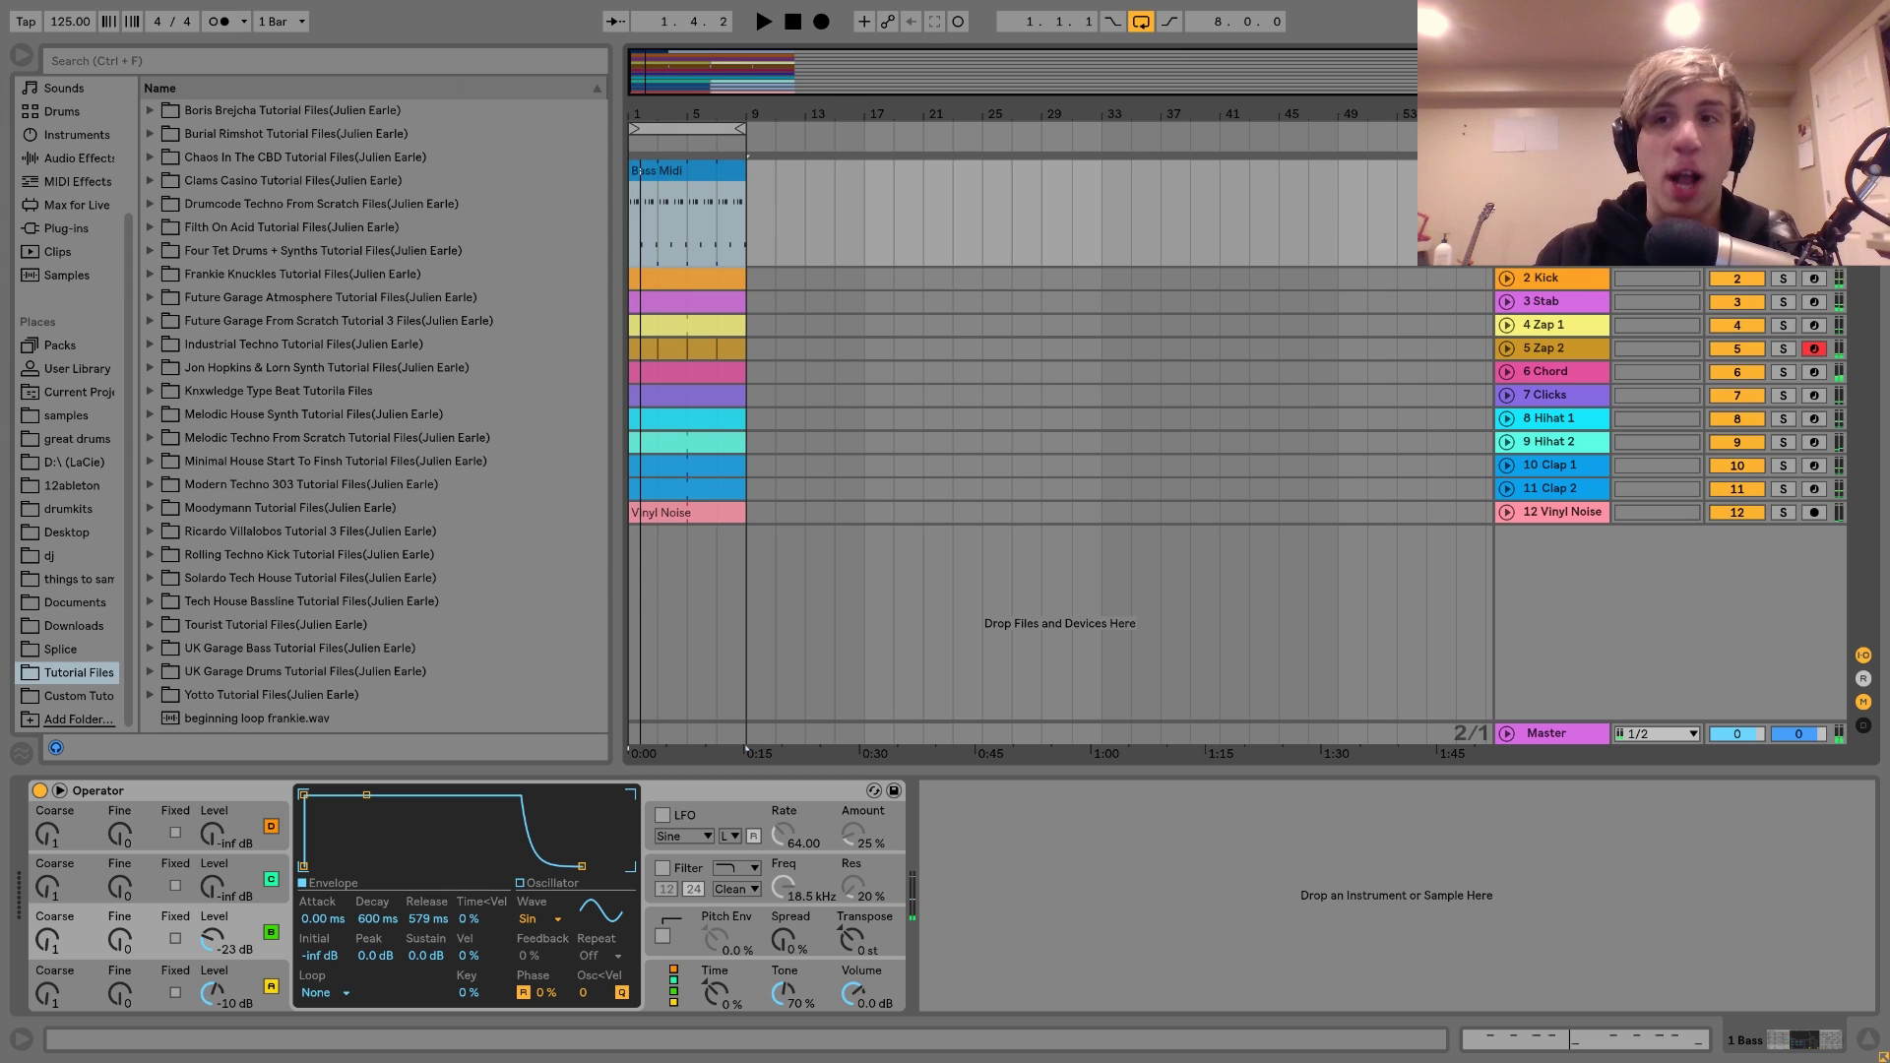
{"action": "key", "text": "space"}
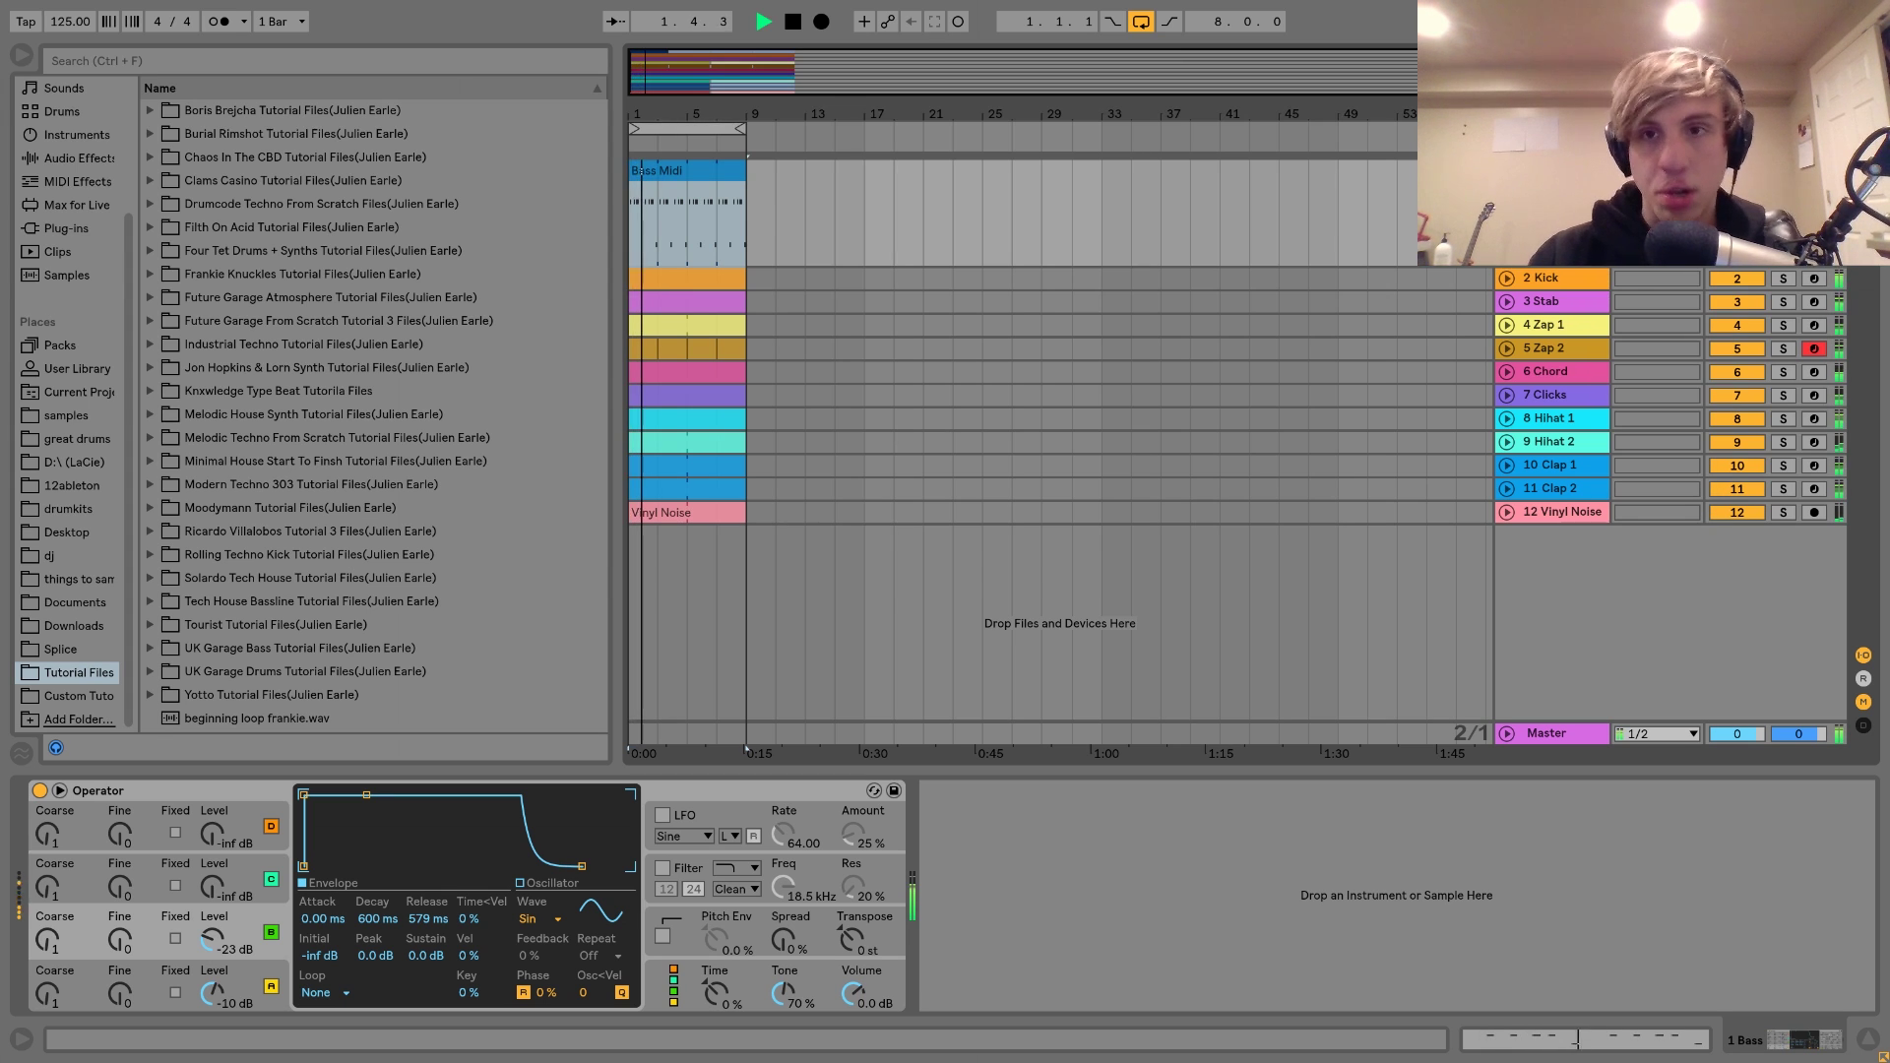
{"action": "key", "text": "space"}
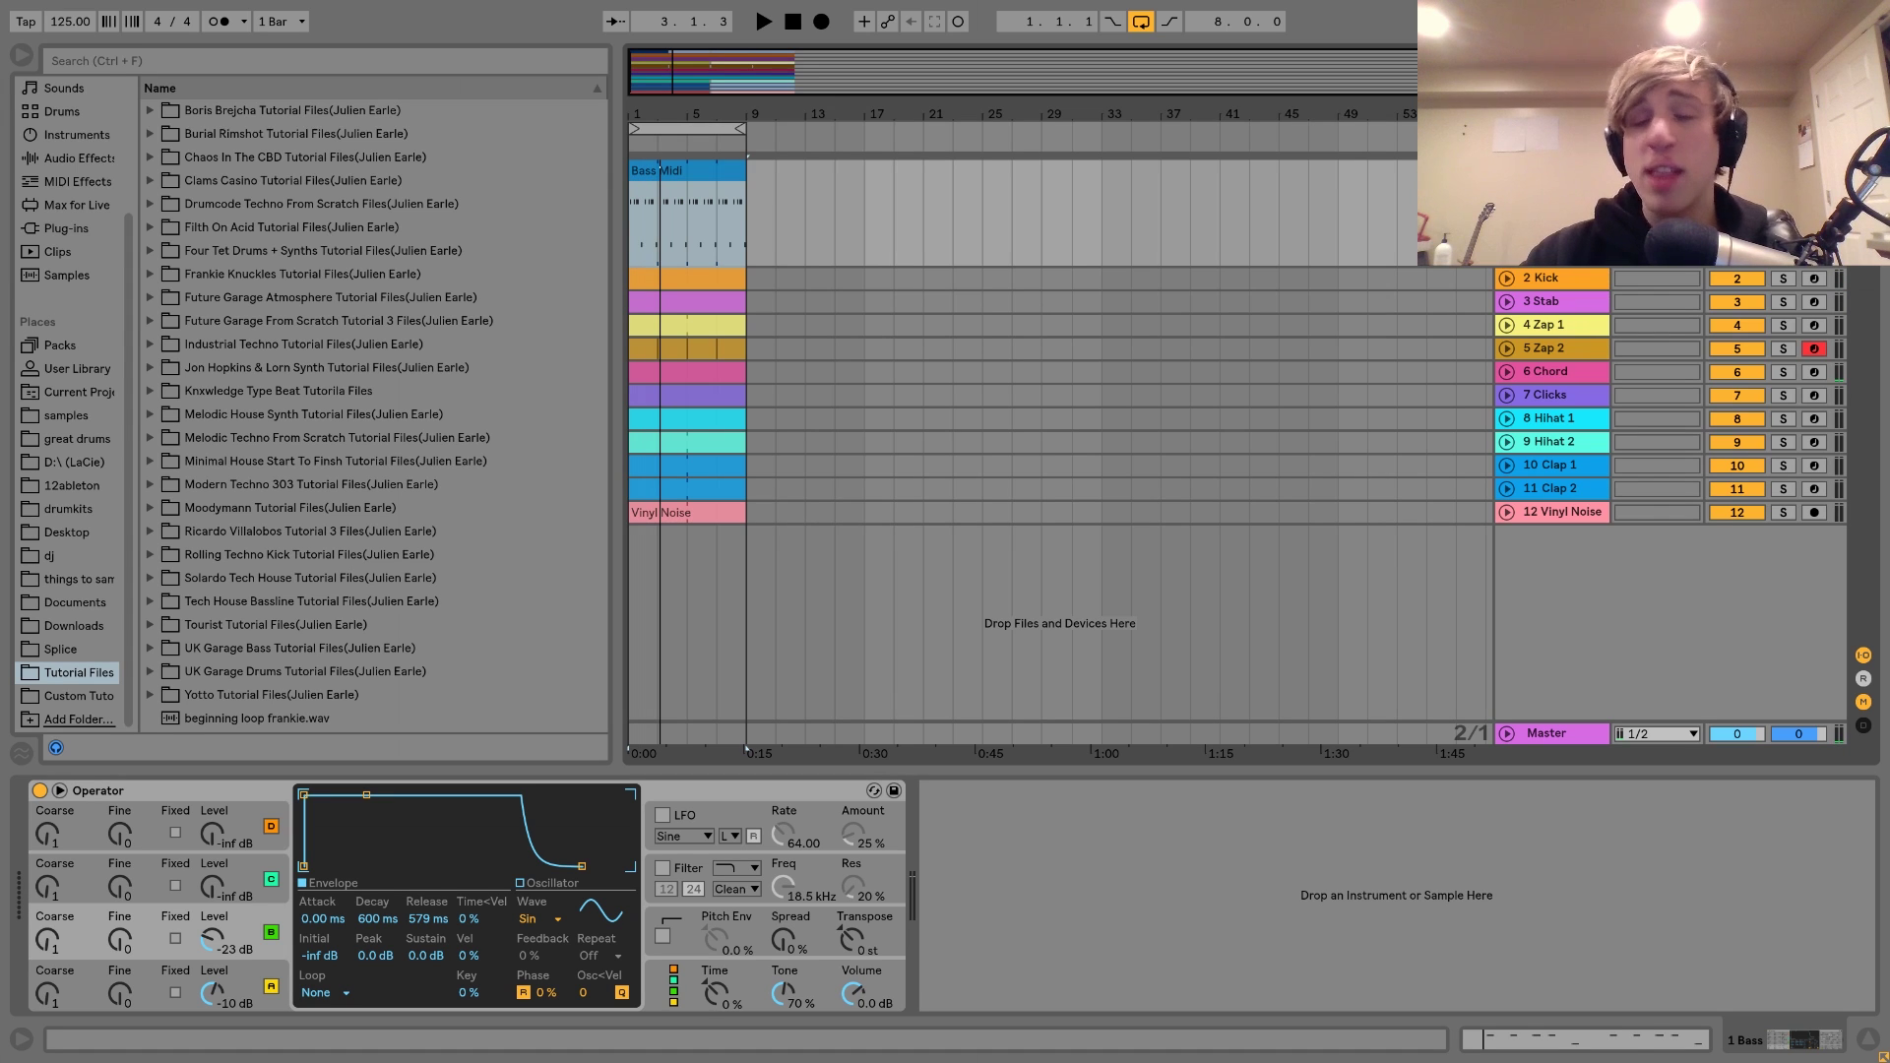
- Unfold and solo the Kick track, and play its clip from the start
{"action": "left_click", "coordinate": [1531, 284]}
{"action": "key", "text": "u"}
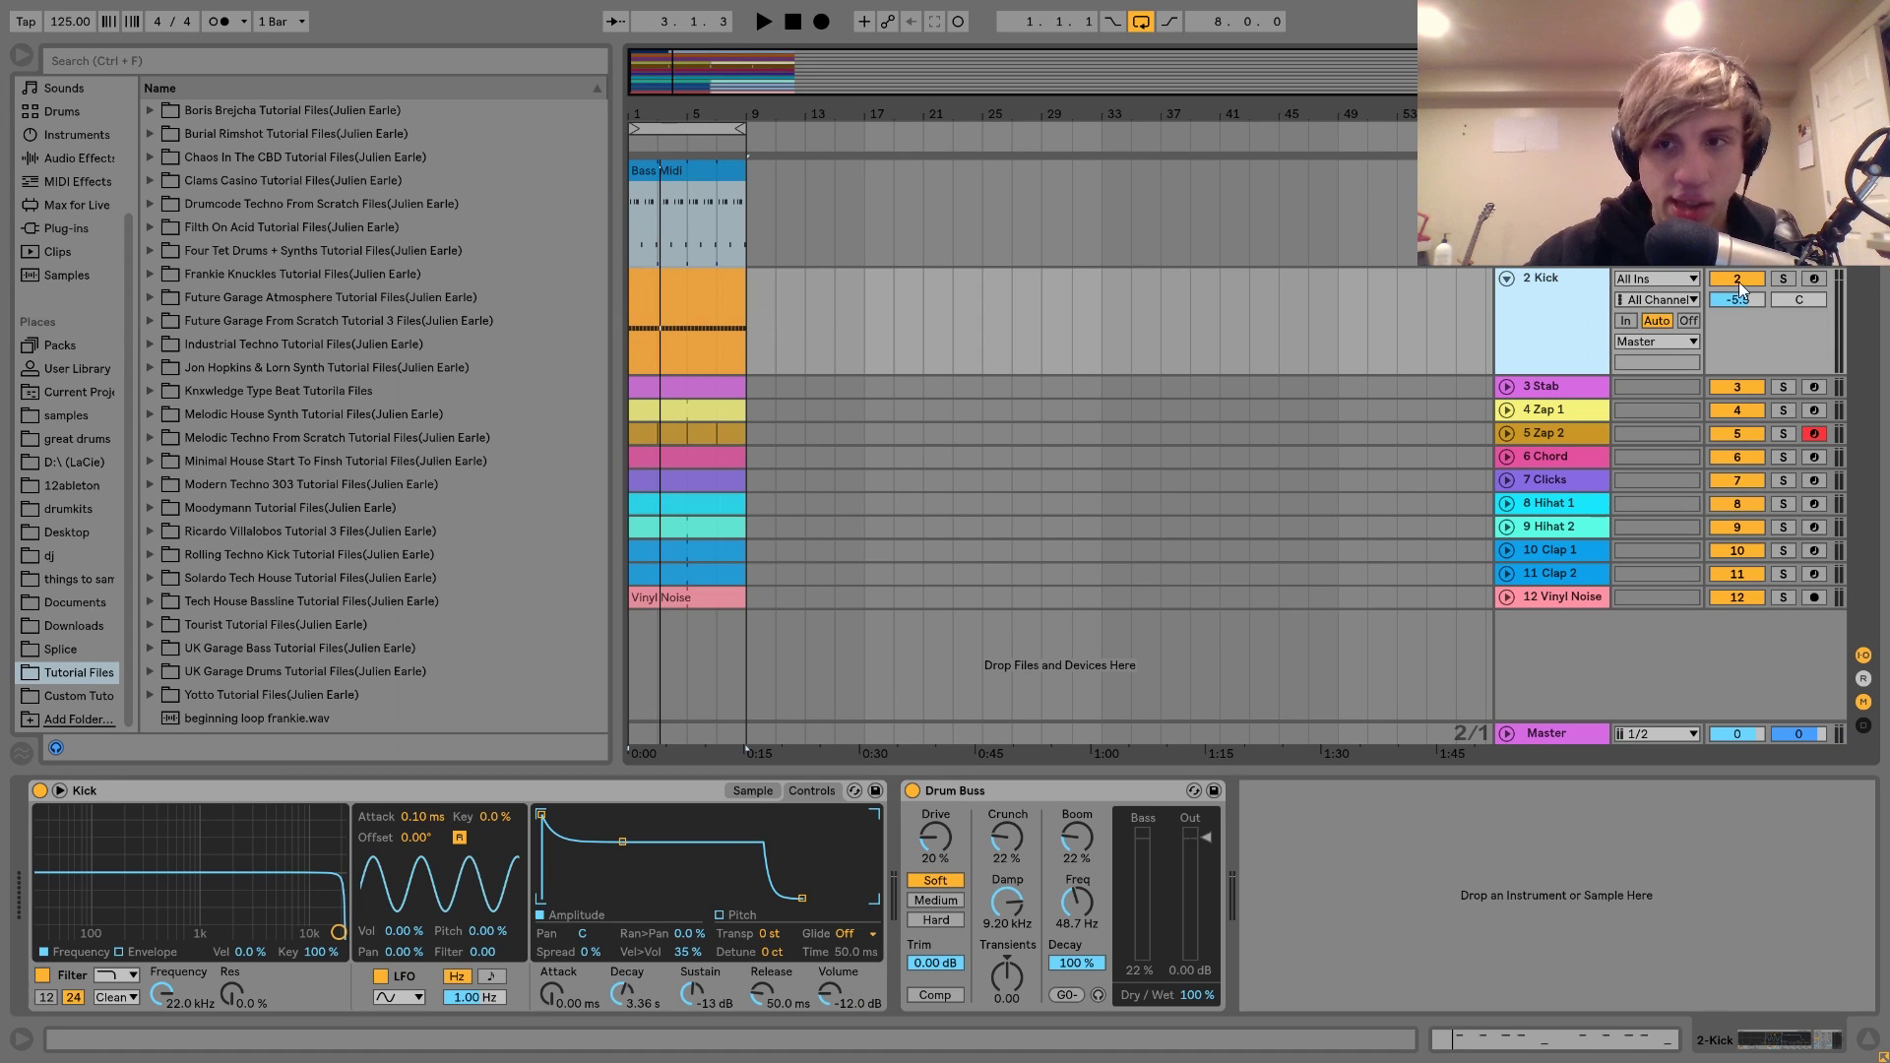
{"action": "left_click", "coordinate": [1781, 279]}
{"action": "key", "text": "space"}
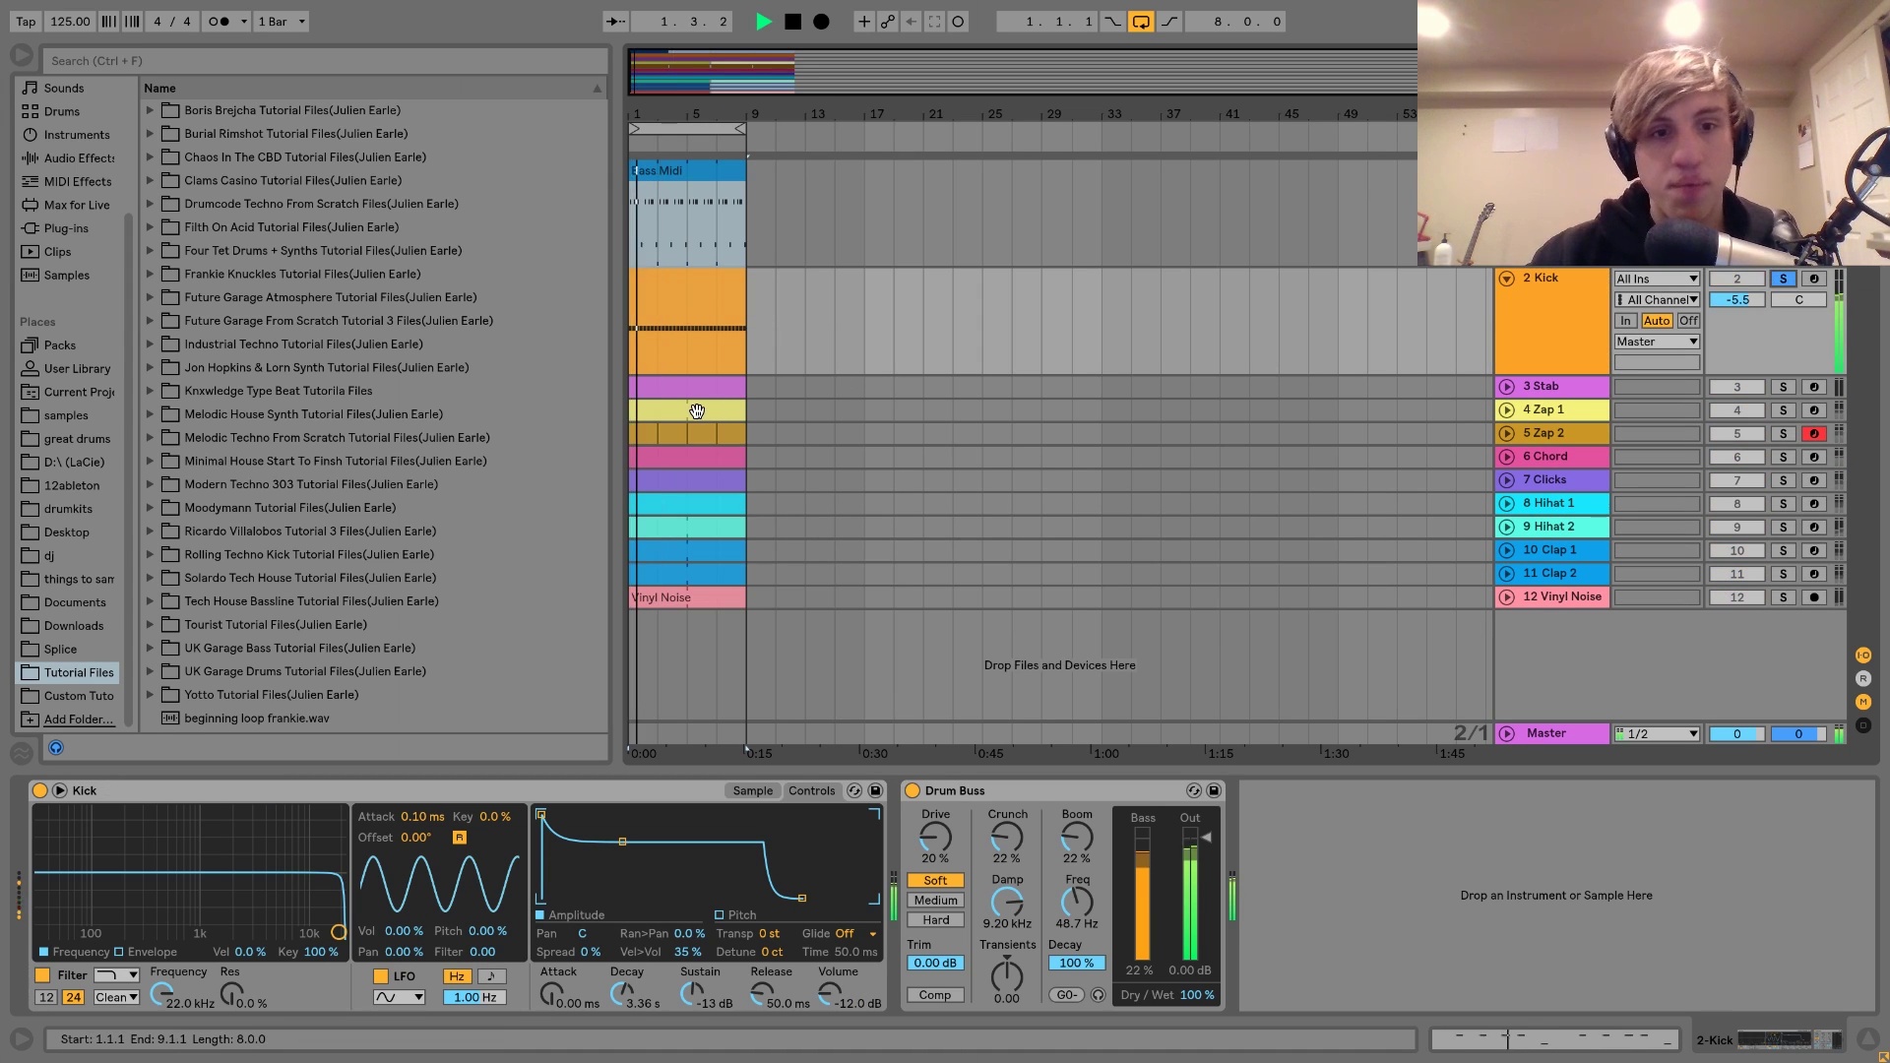
{"action": "left_click", "coordinate": [648, 302]}
{"action": "key", "text": "space"}
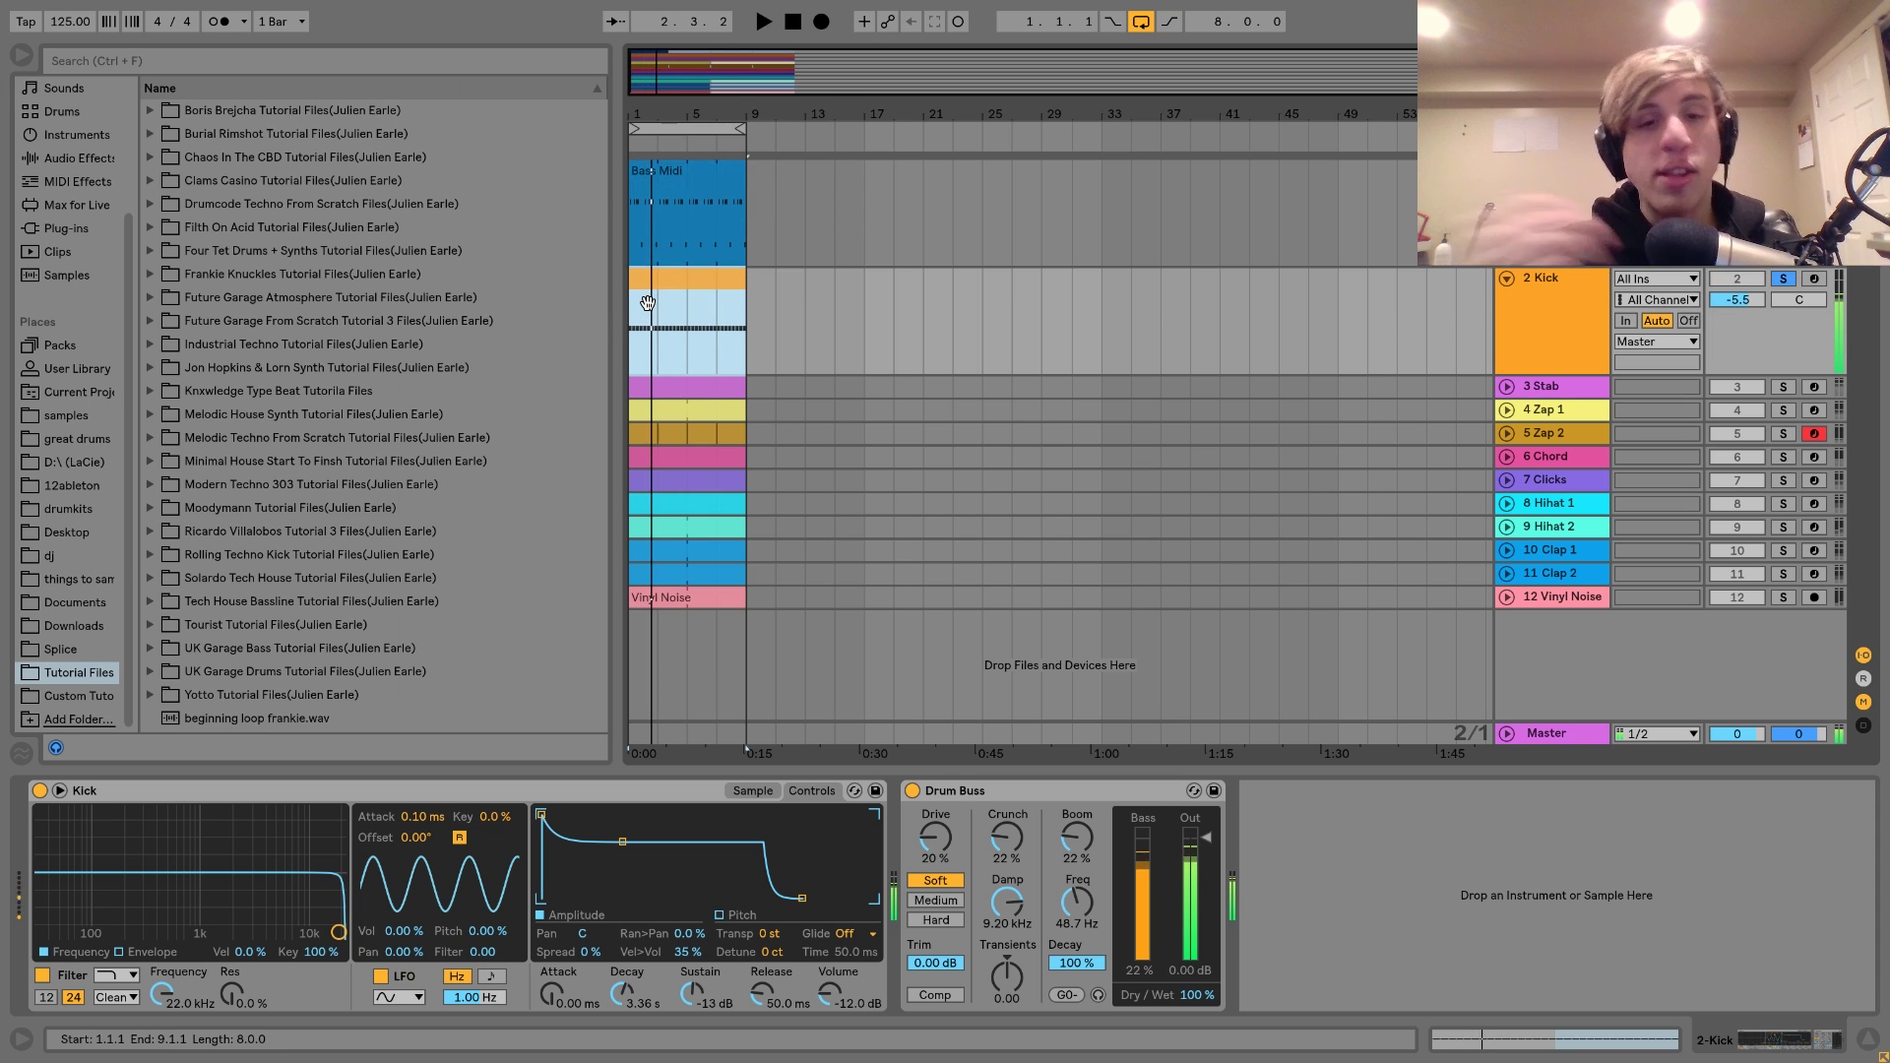
- Show the sample waveform of the Kick instrument and play the soloed kick
{"action": "left_click", "coordinate": [753, 791]}
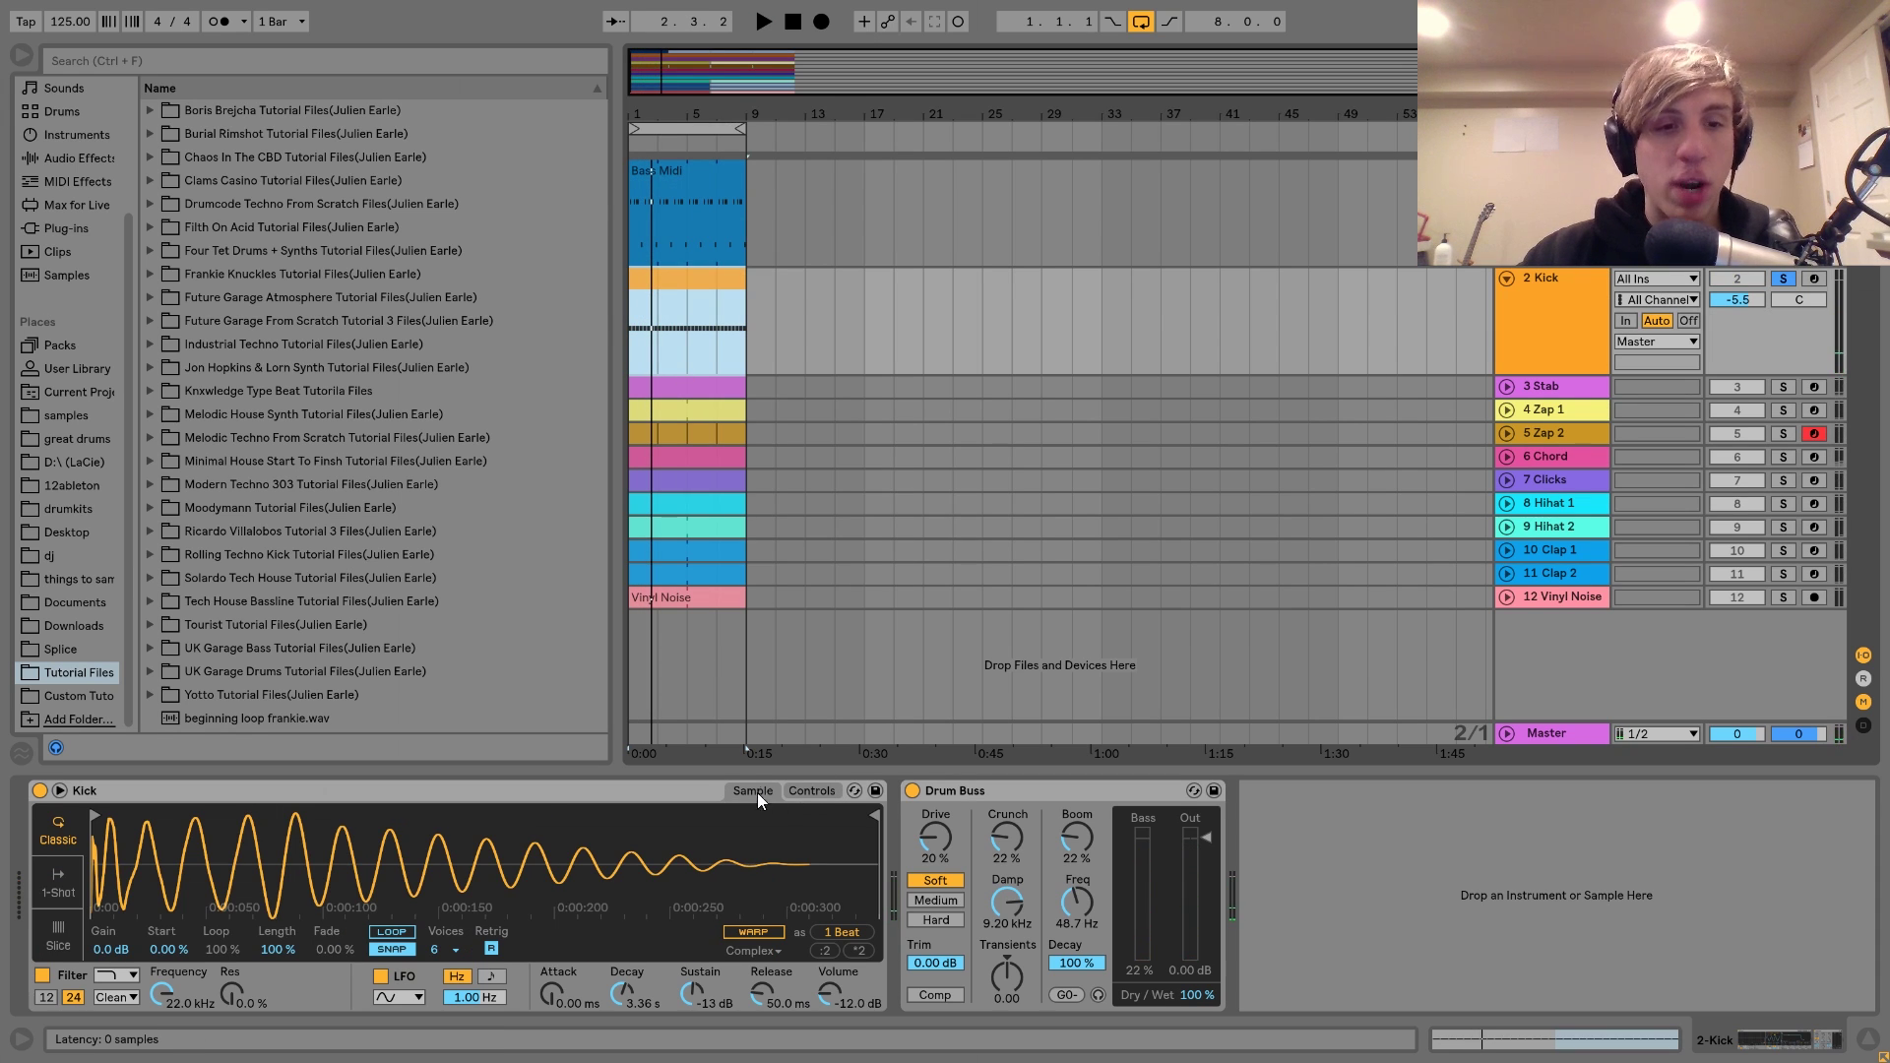
{"action": "key", "text": "space"}
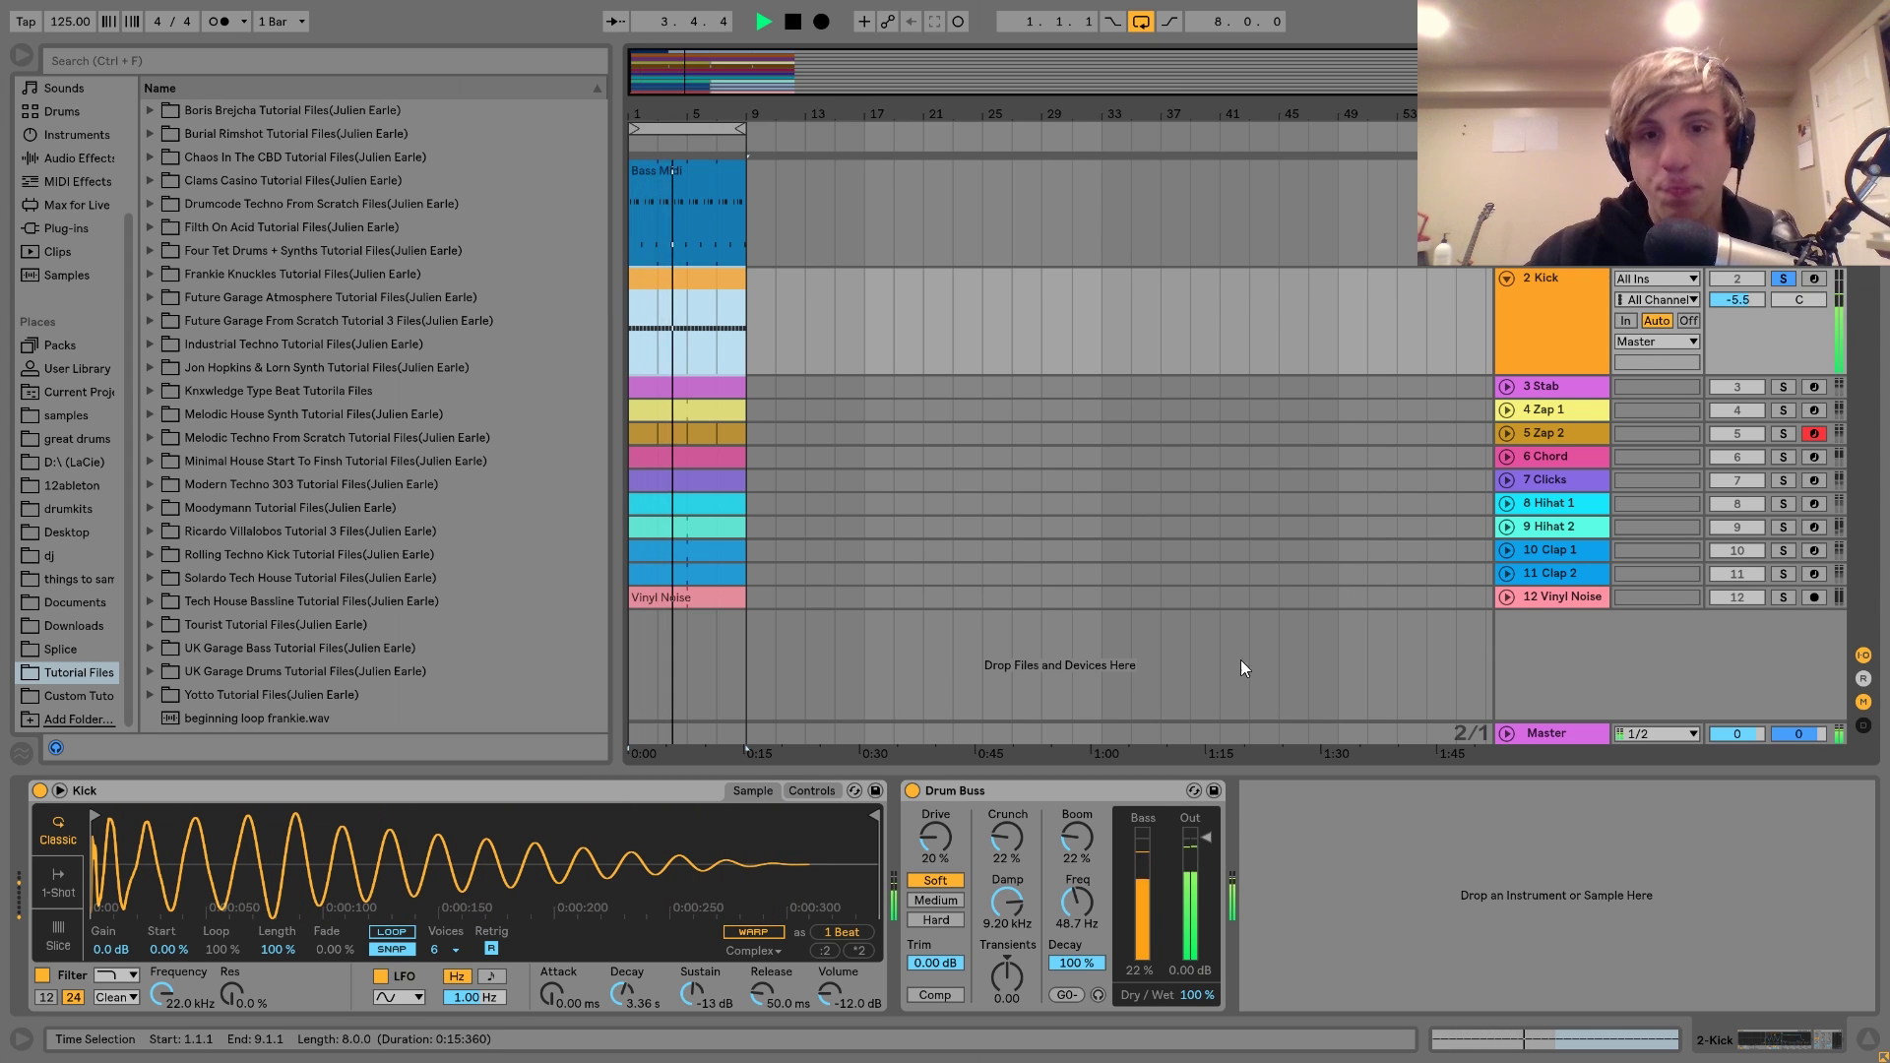
{"action": "key", "text": "space"}
- Examine the Kick instrument's controls and its pitch and amplitude envelopes while playing the kick
{"action": "left_click", "coordinate": [811, 790]}
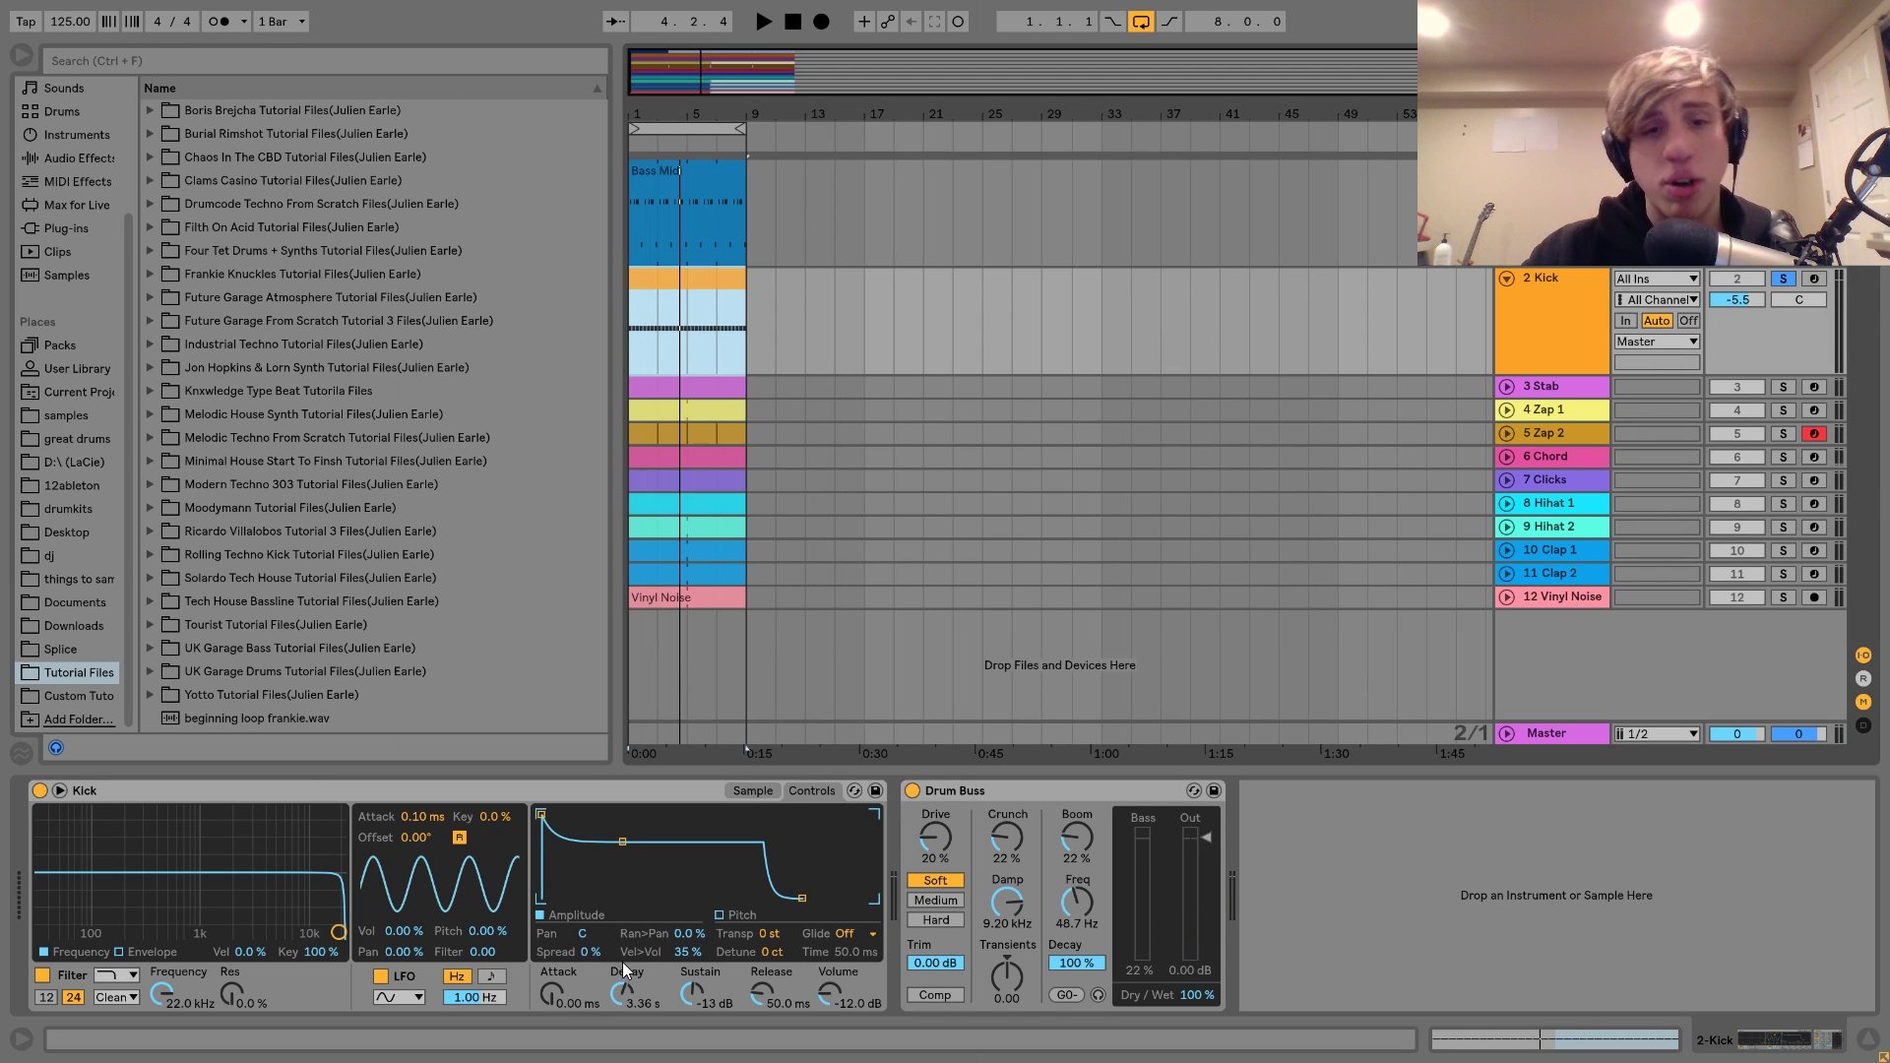
{"action": "left_click", "coordinate": [717, 917]}
{"action": "left_click", "coordinate": [591, 918]}
{"action": "key", "text": "space"}
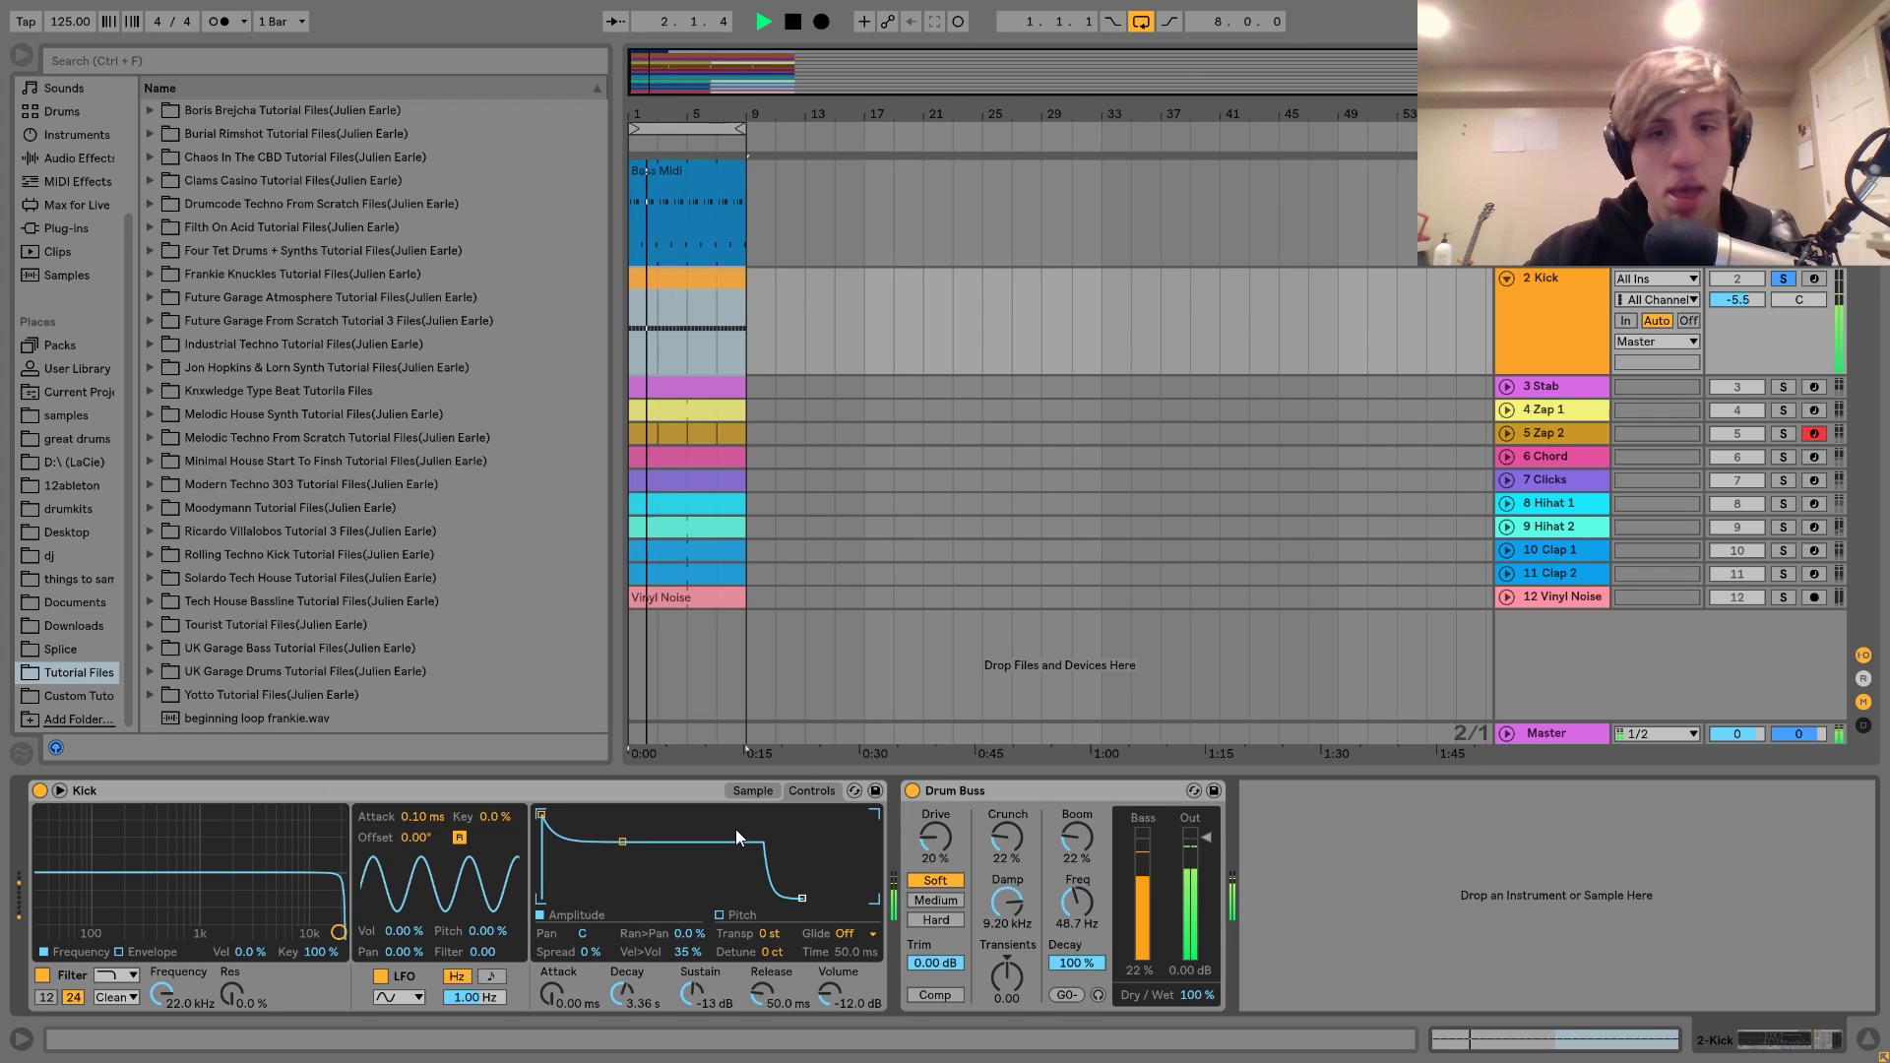
{"action": "key", "text": "space"}
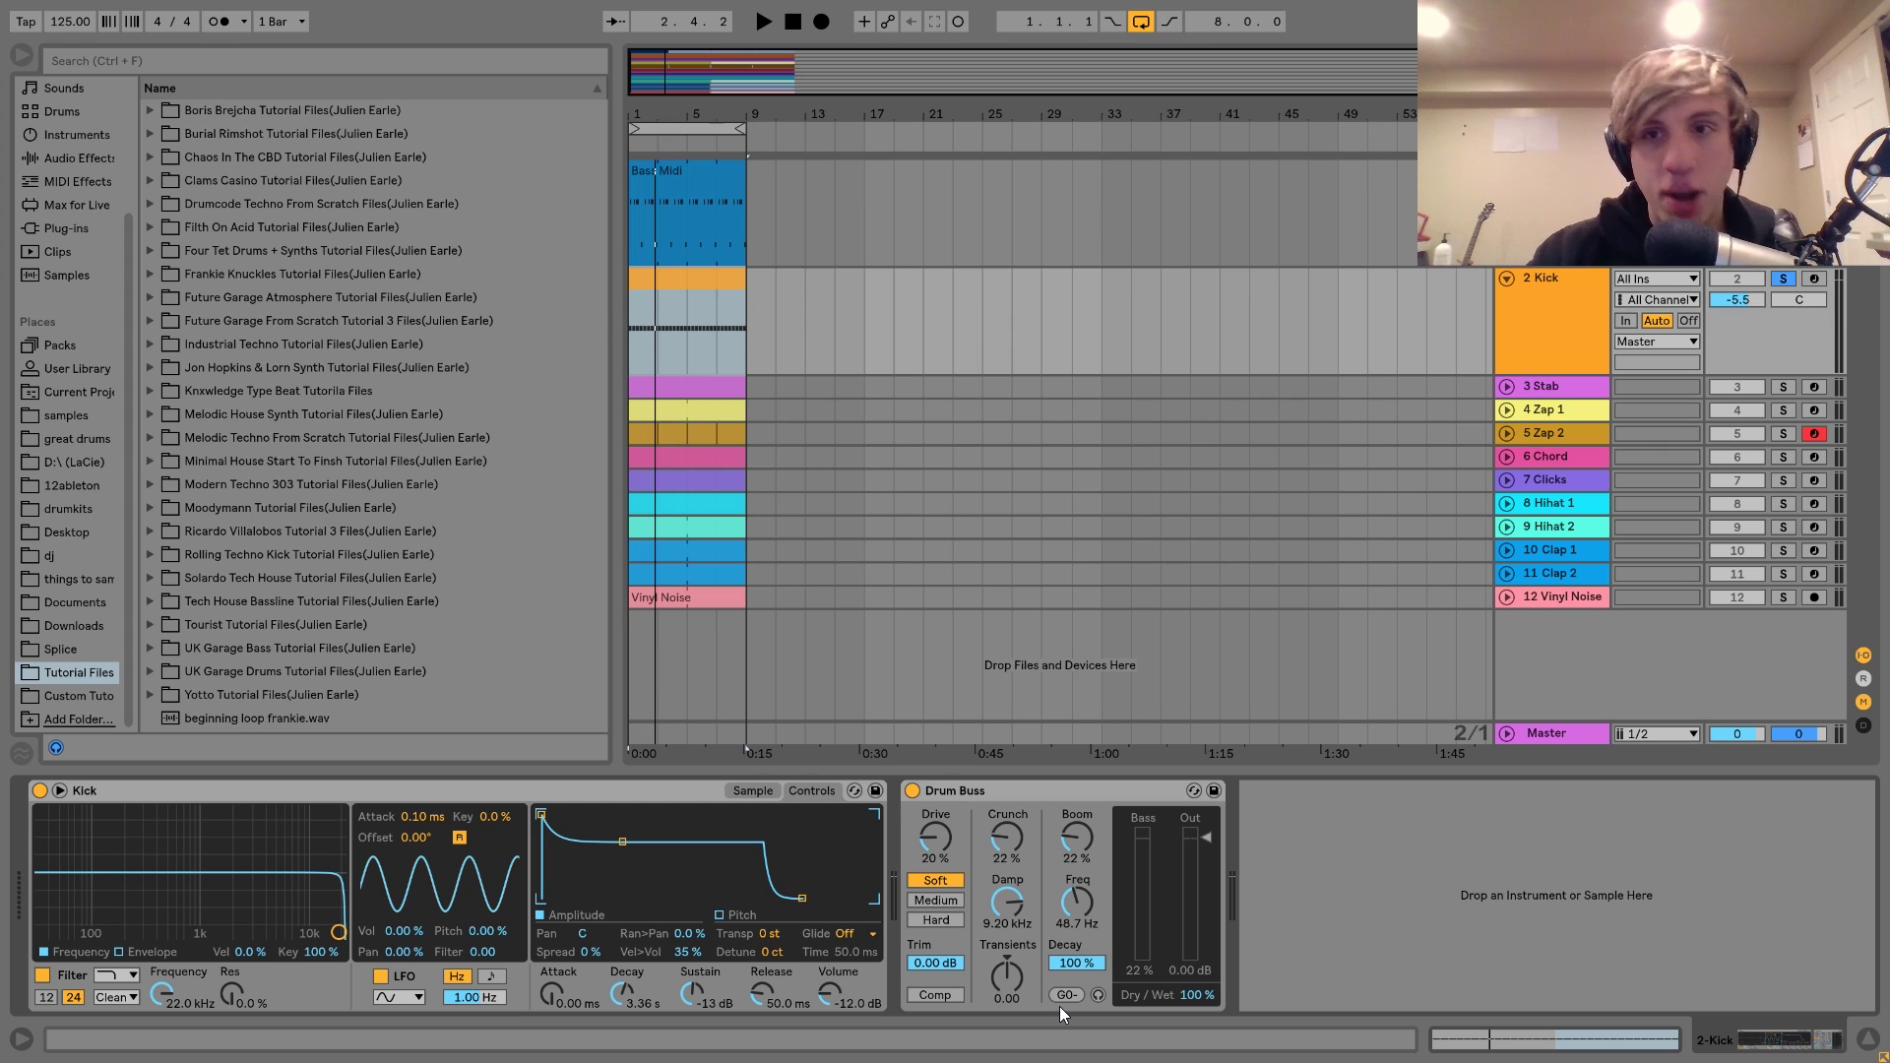
- Replay the soloed kick through Drum Buss several times
{"action": "key", "text": "space"}
{"action": "key", "text": "space"}
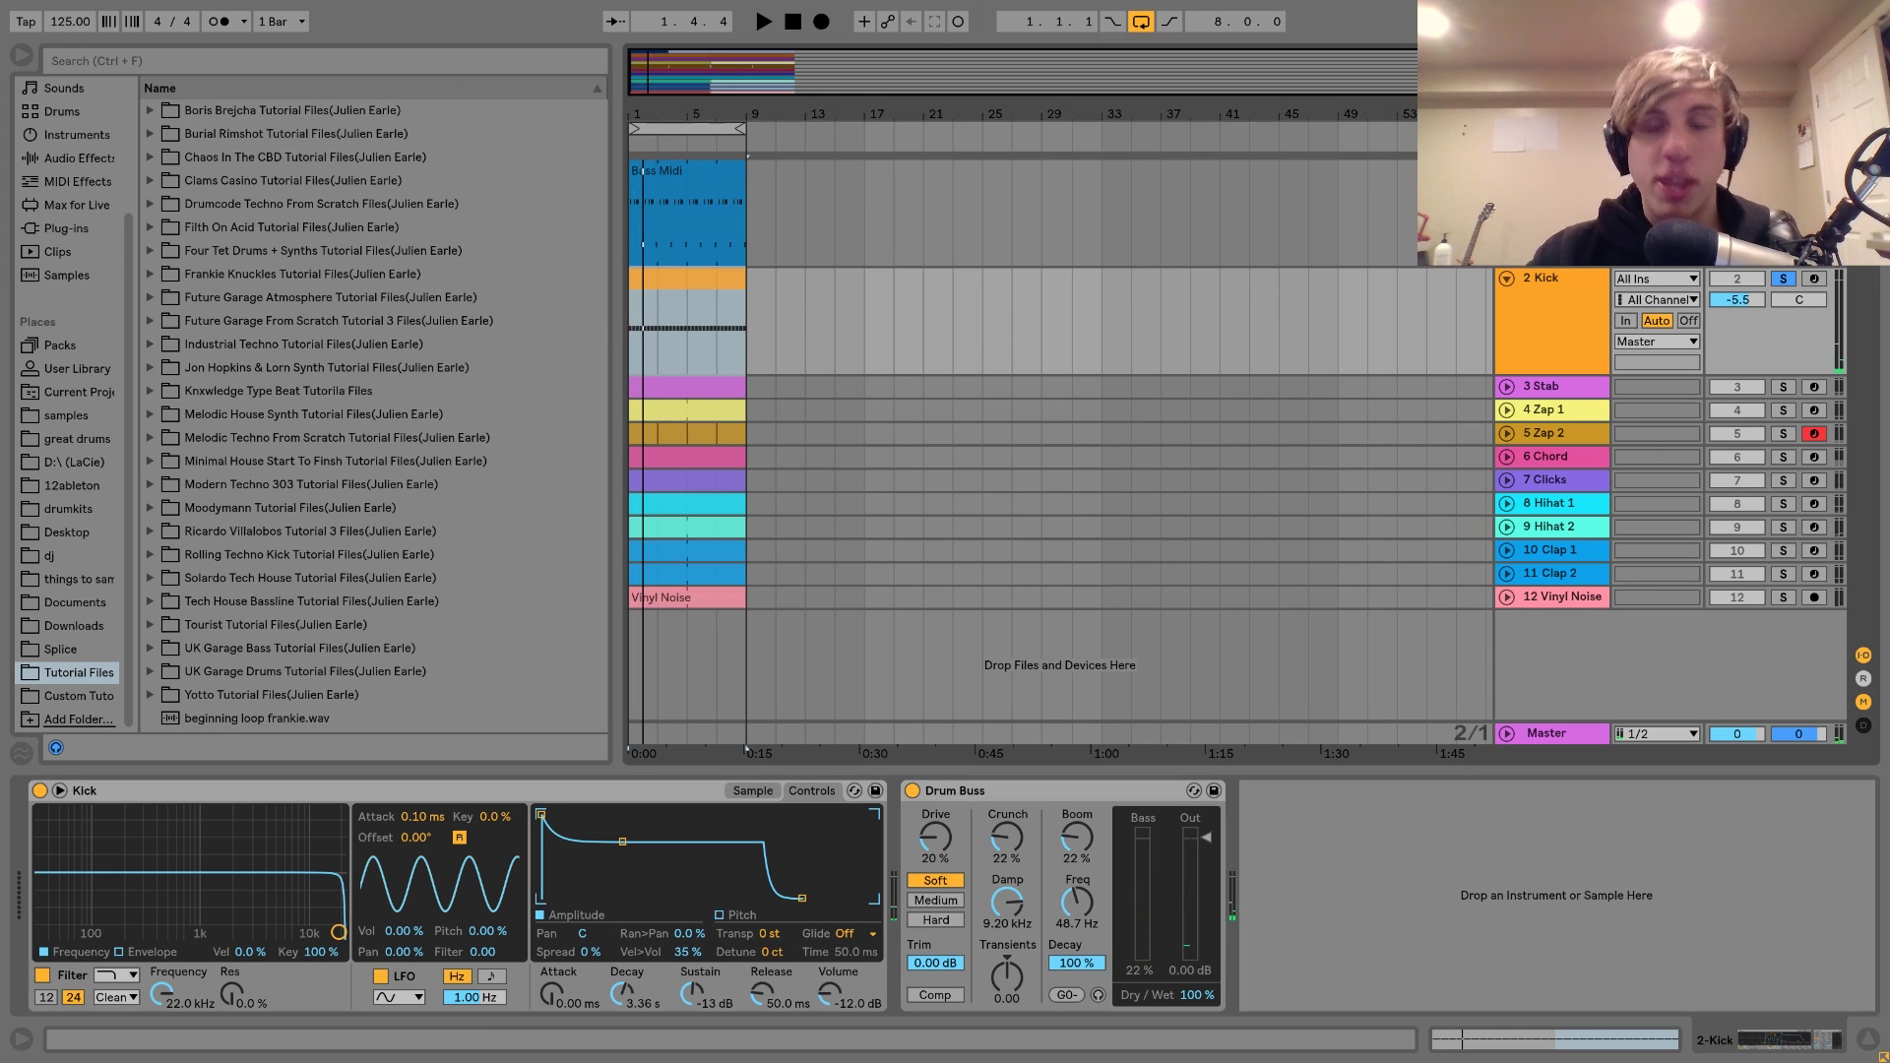
{"action": "key", "text": "space"}
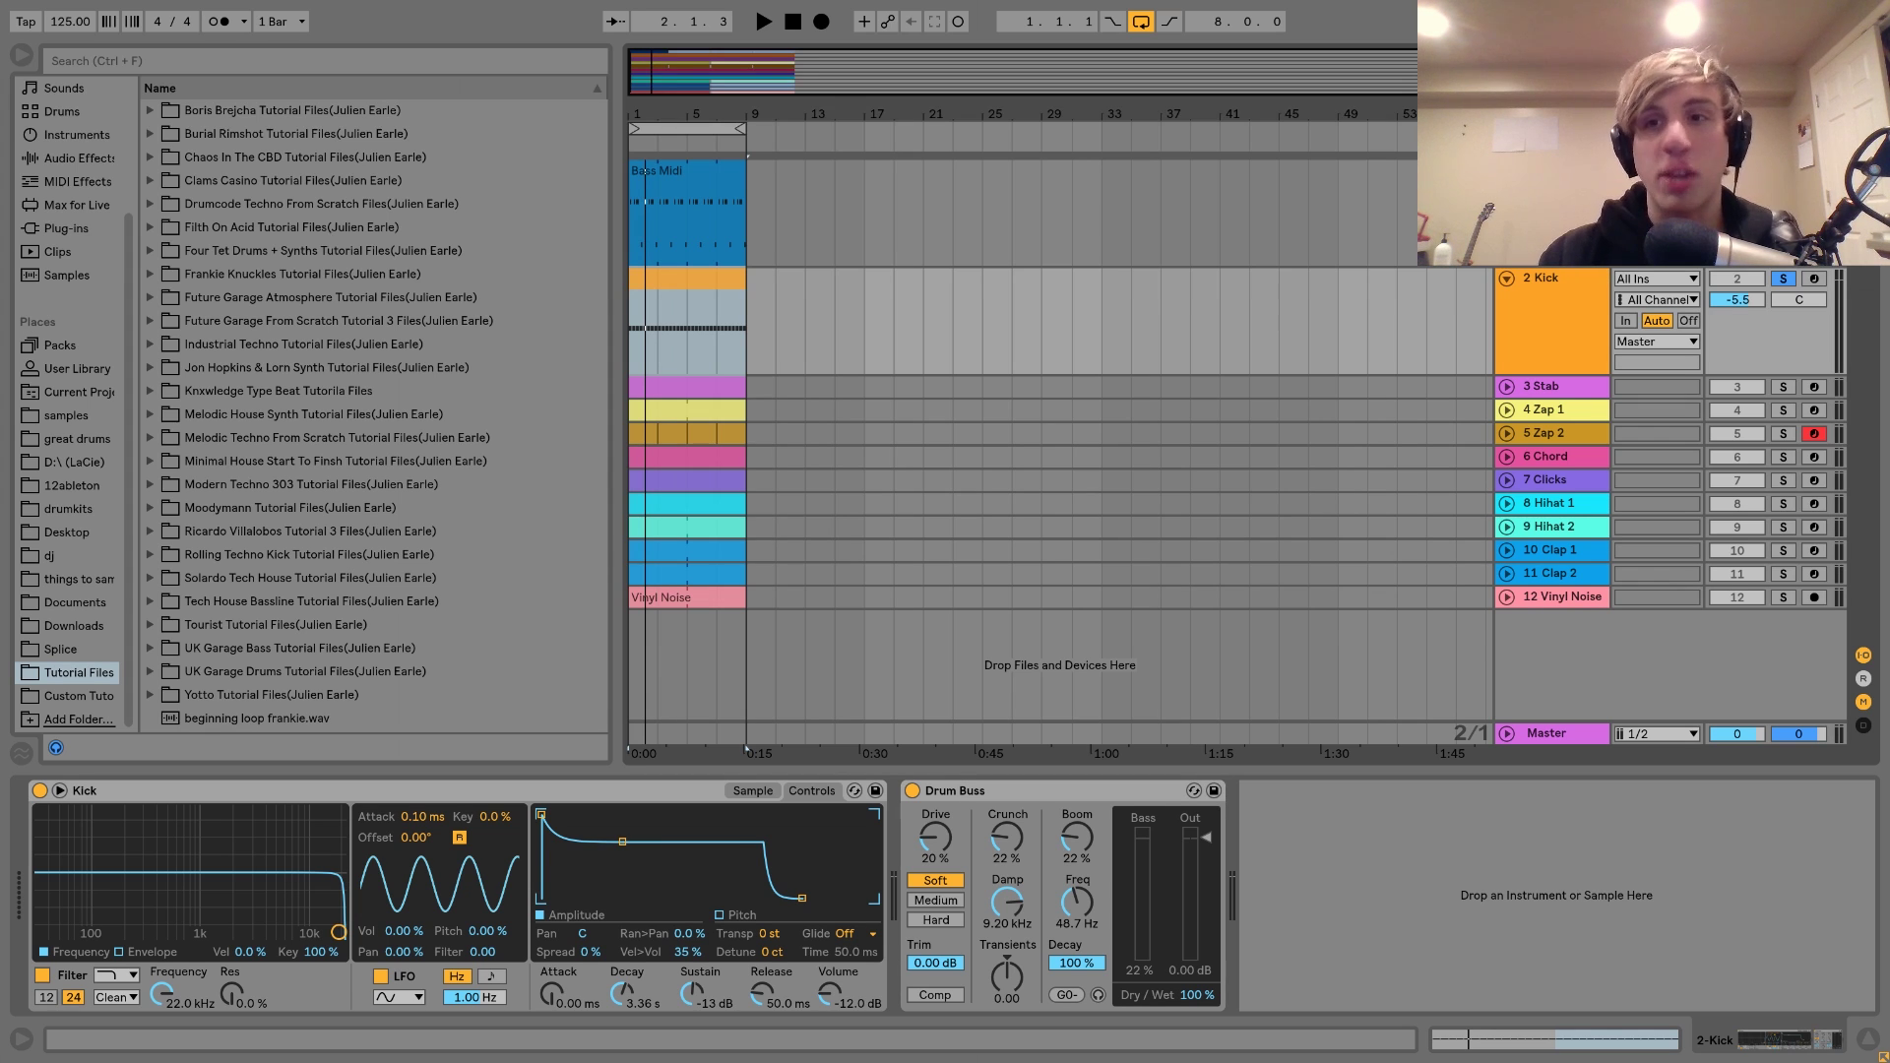
{"action": "key", "text": "space"}
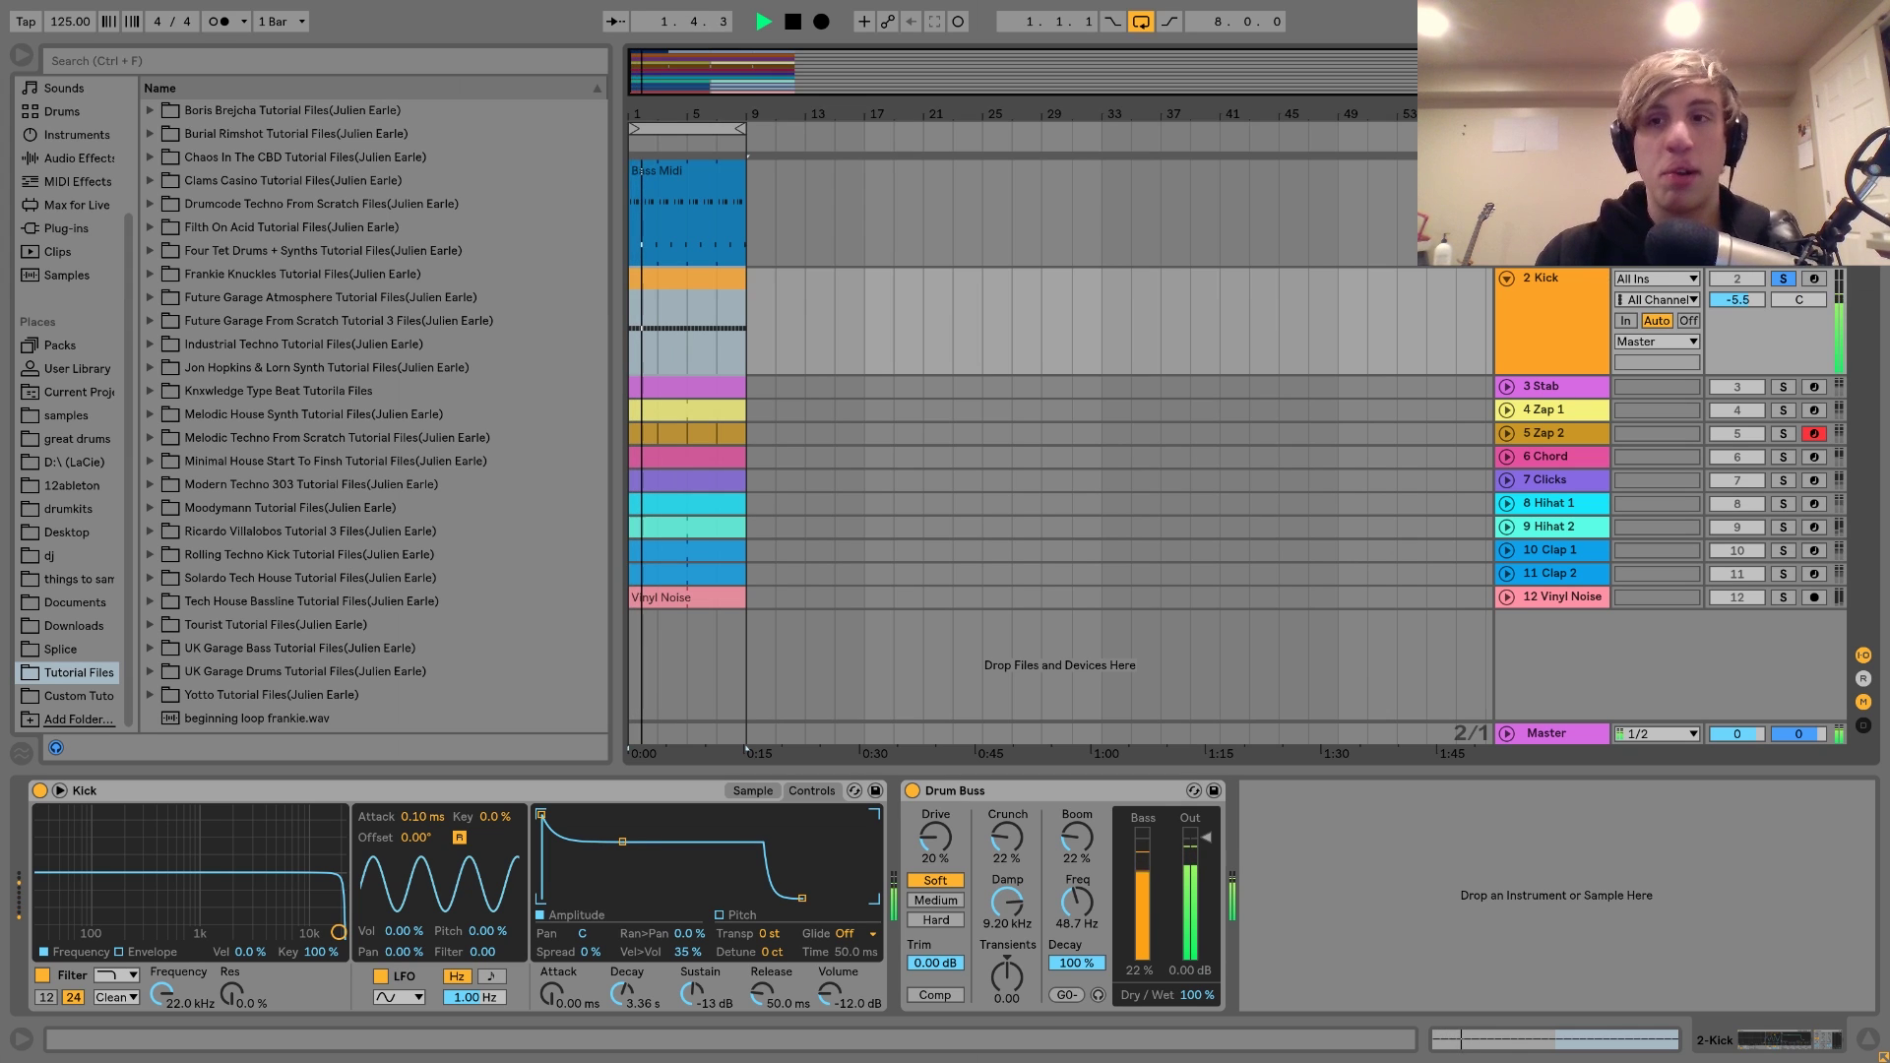
- Compare the kick and bass solos with the full mix, leave the kick soloed, and show the Bass track's Operator again
{"action": "key", "text": "space"}
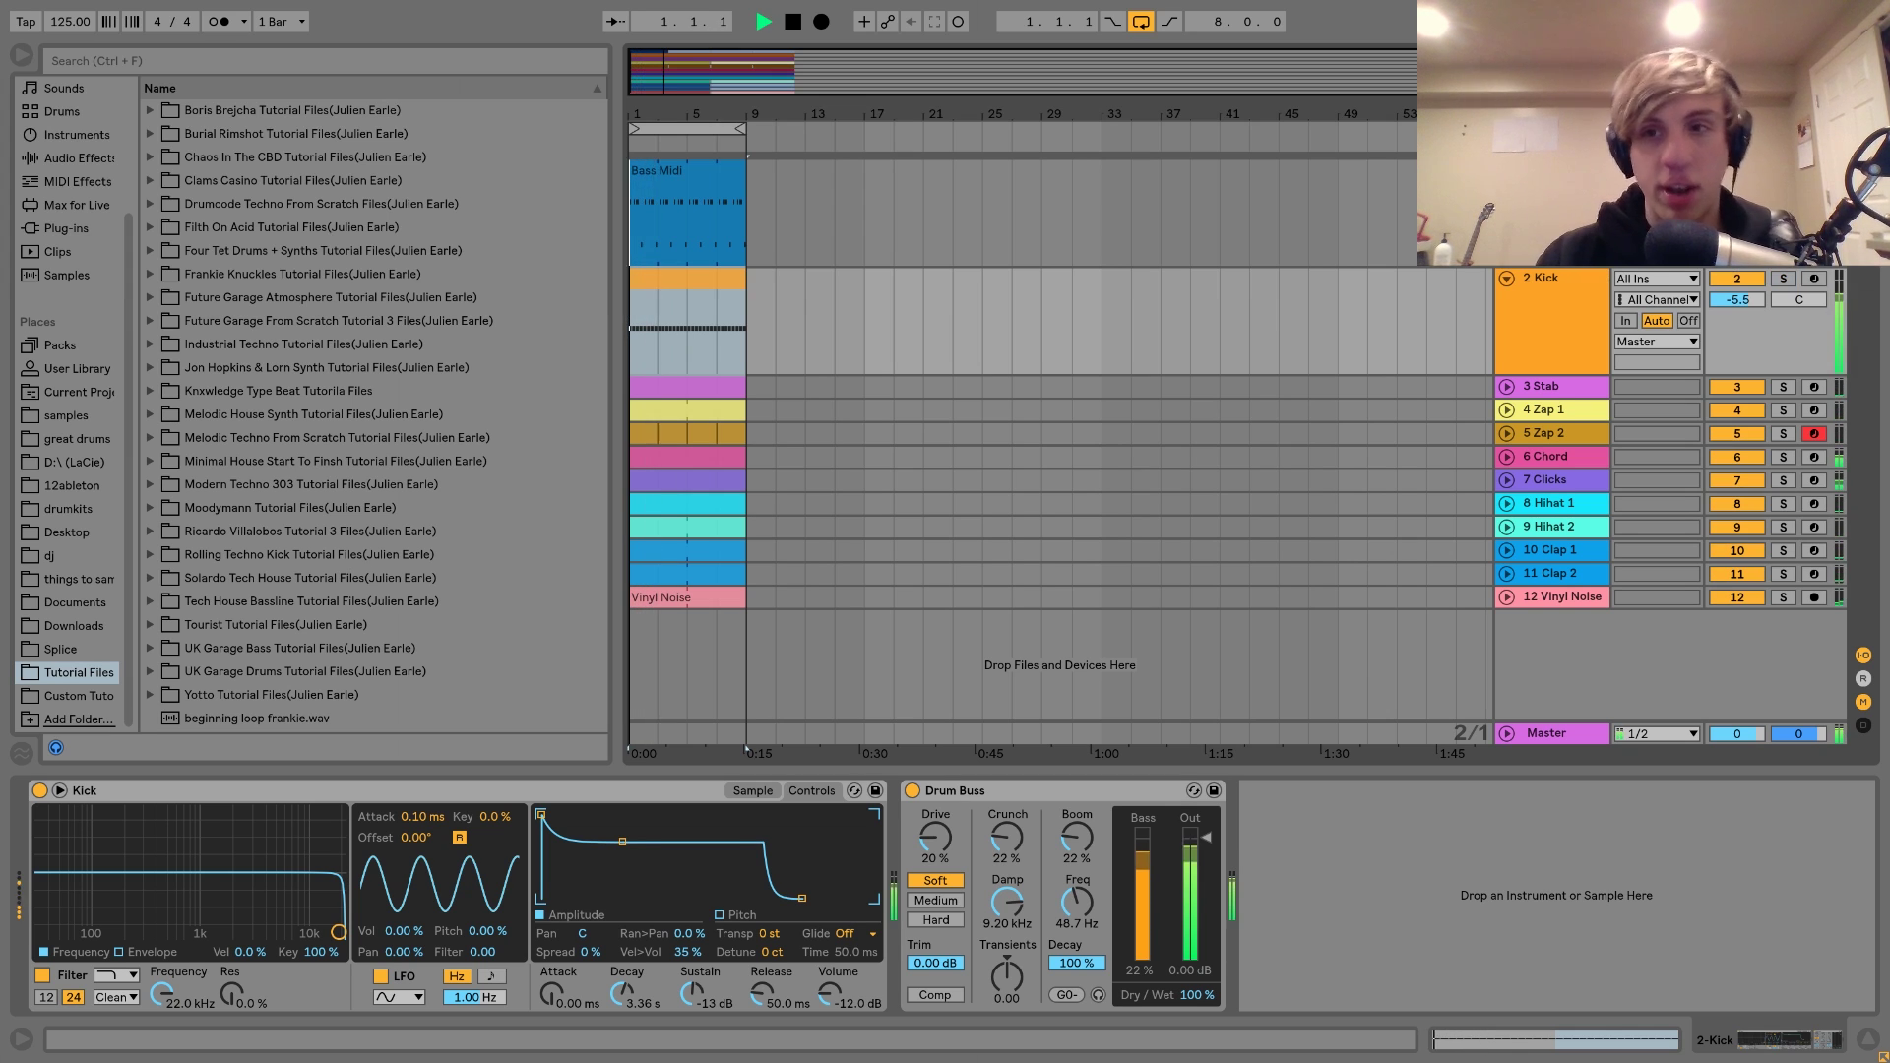
{"action": "key", "text": "space"}
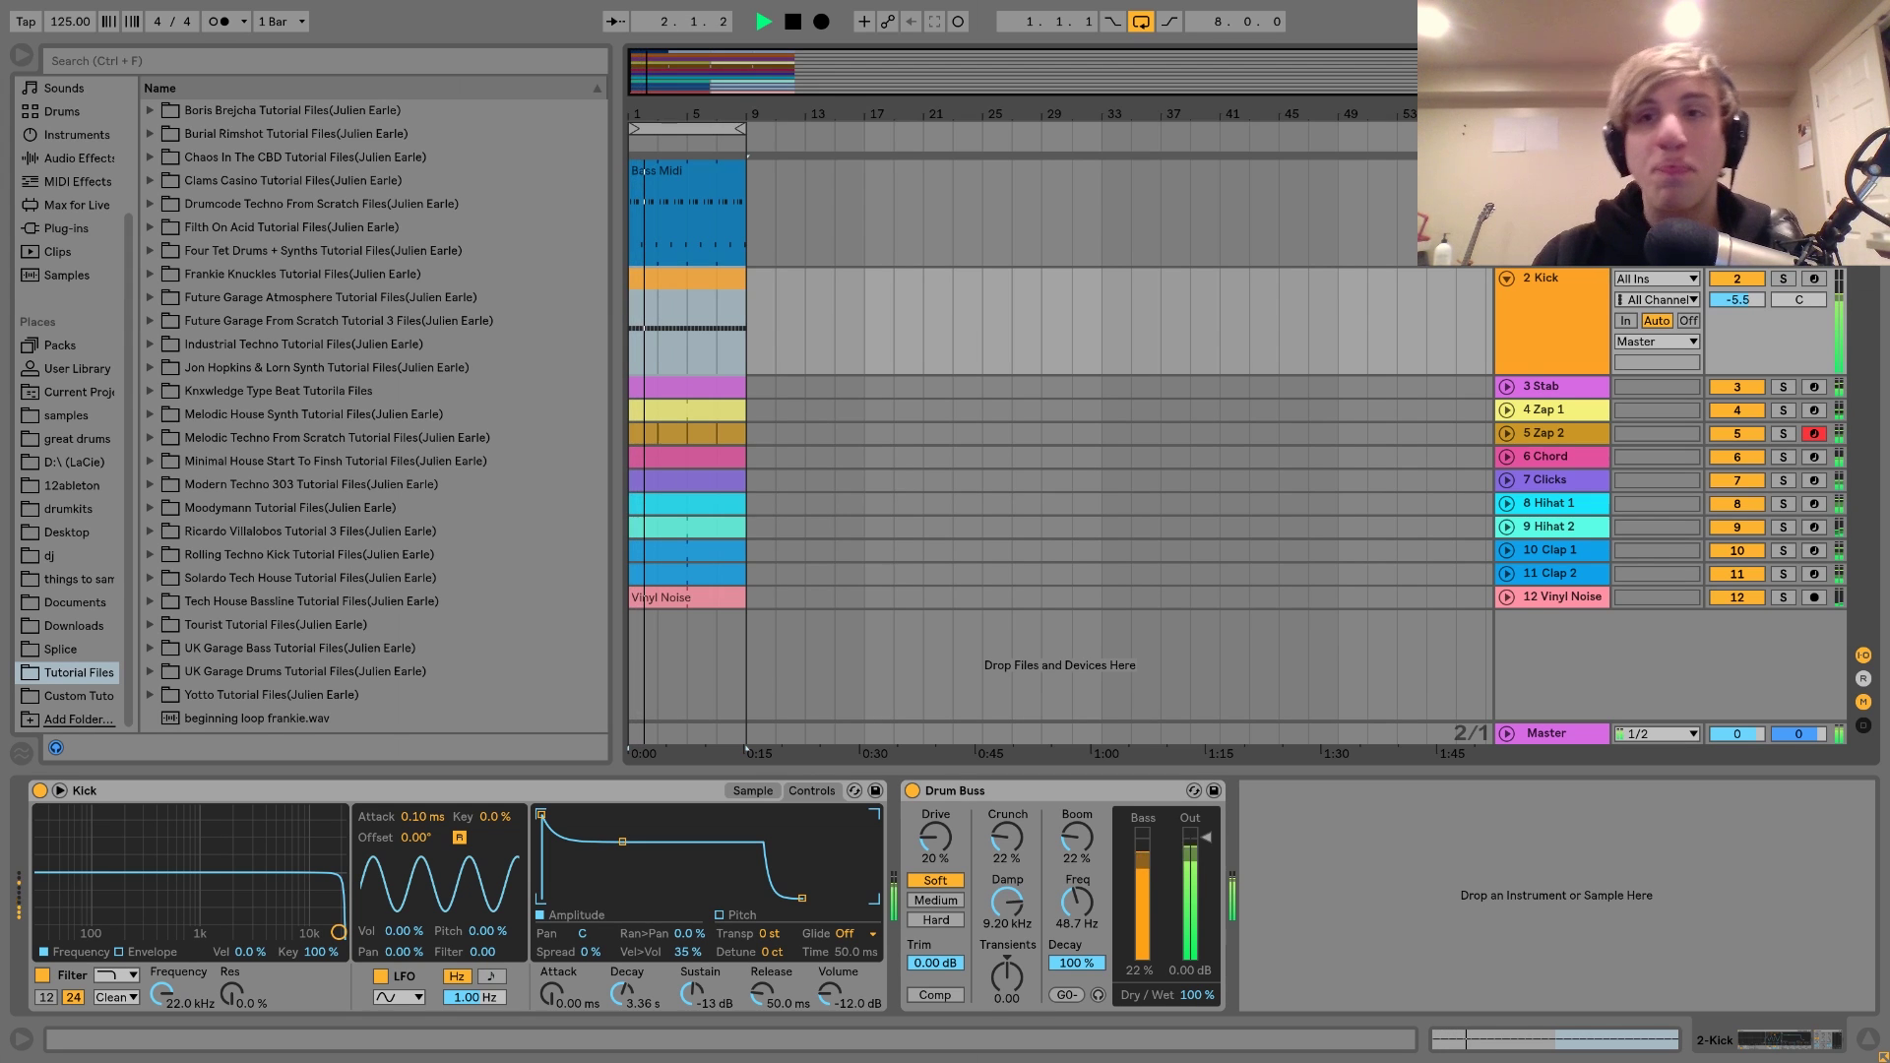
{"action": "left_click", "coordinate": [1783, 170]}
{"action": "left_click", "coordinate": [1783, 170]}
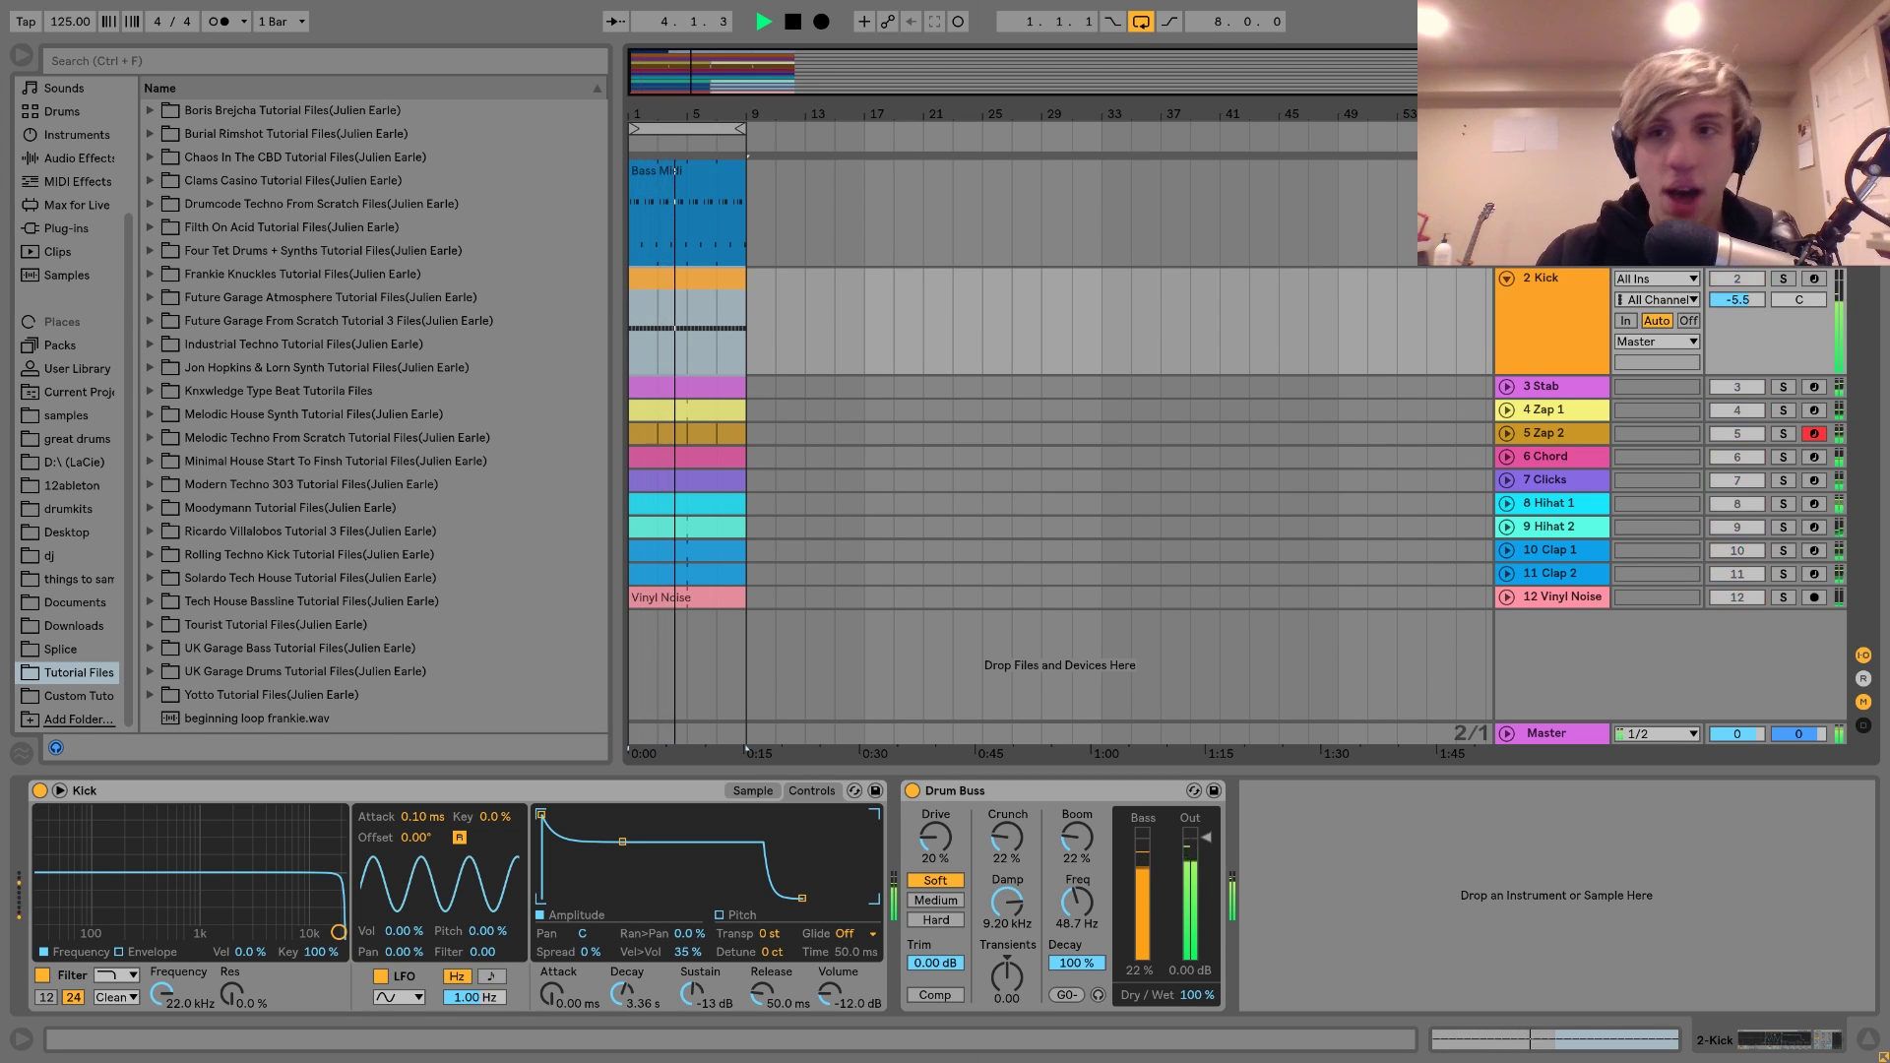
{"action": "left_click", "coordinate": [1782, 279]}
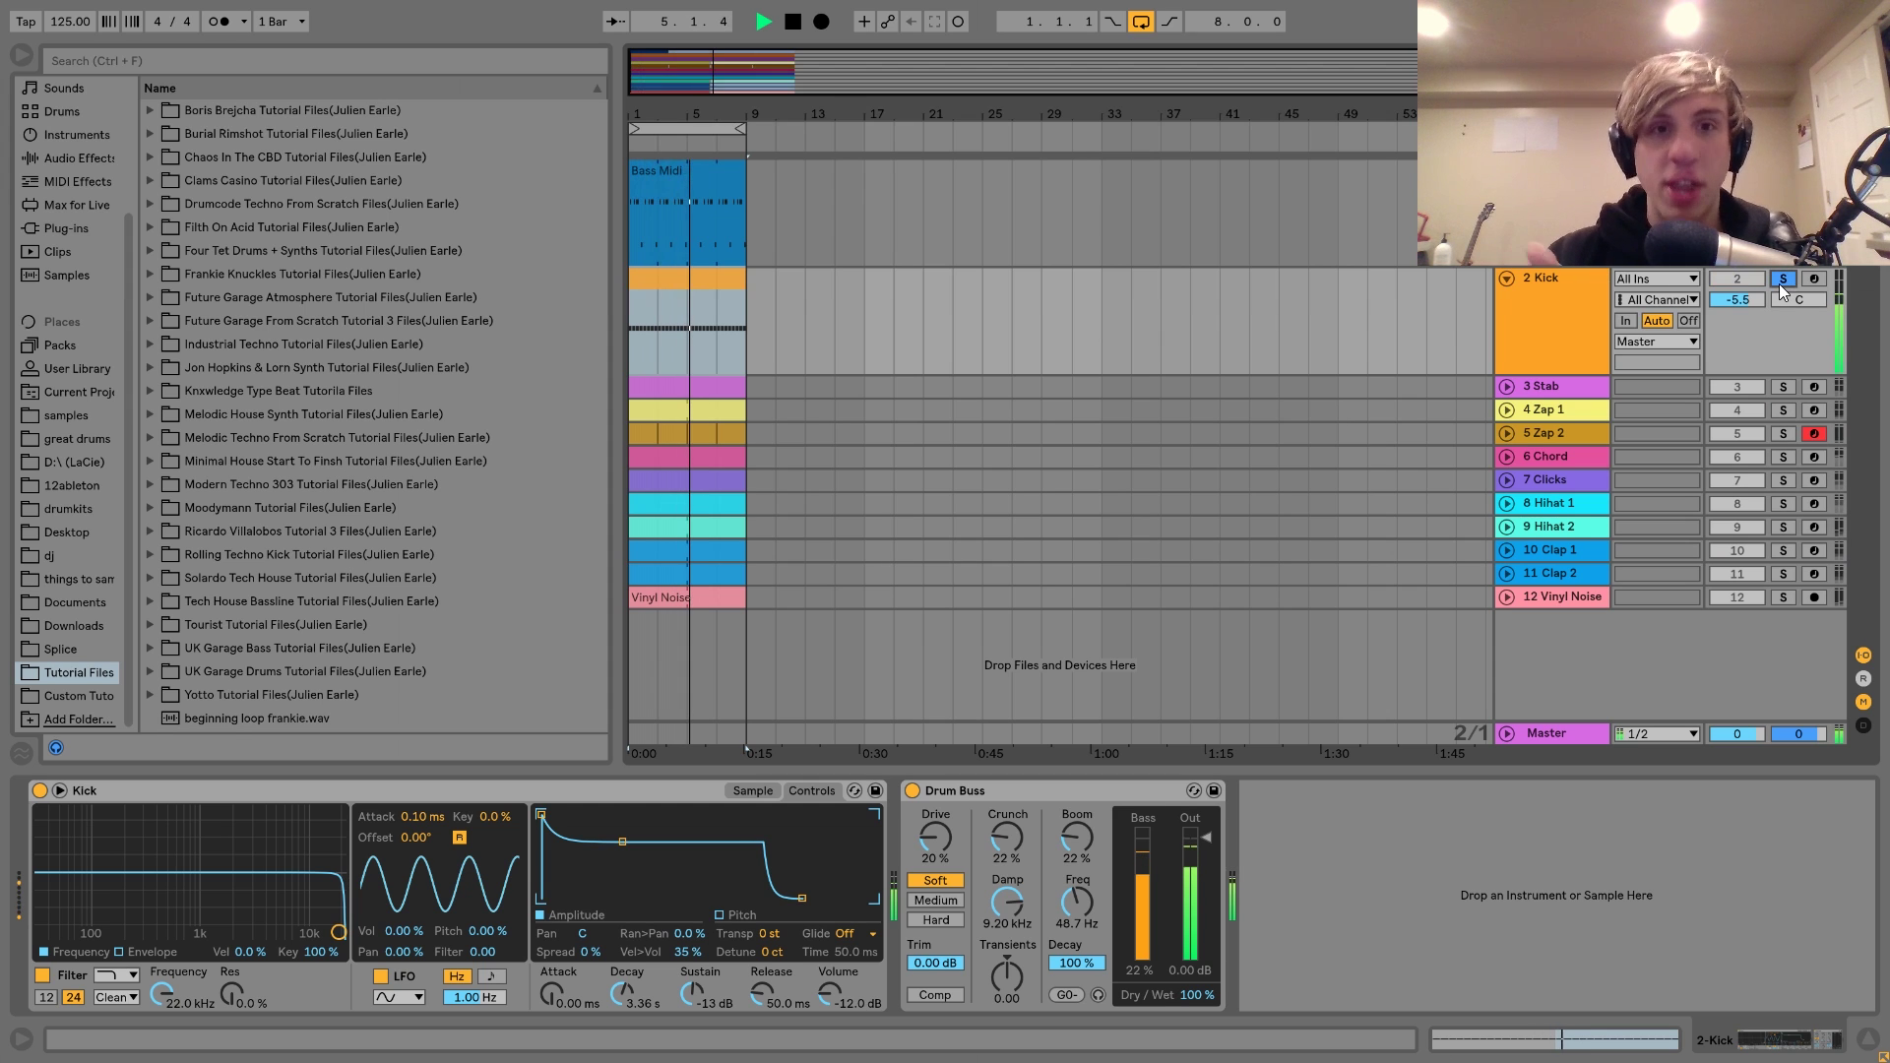
{"action": "key", "text": "space"}
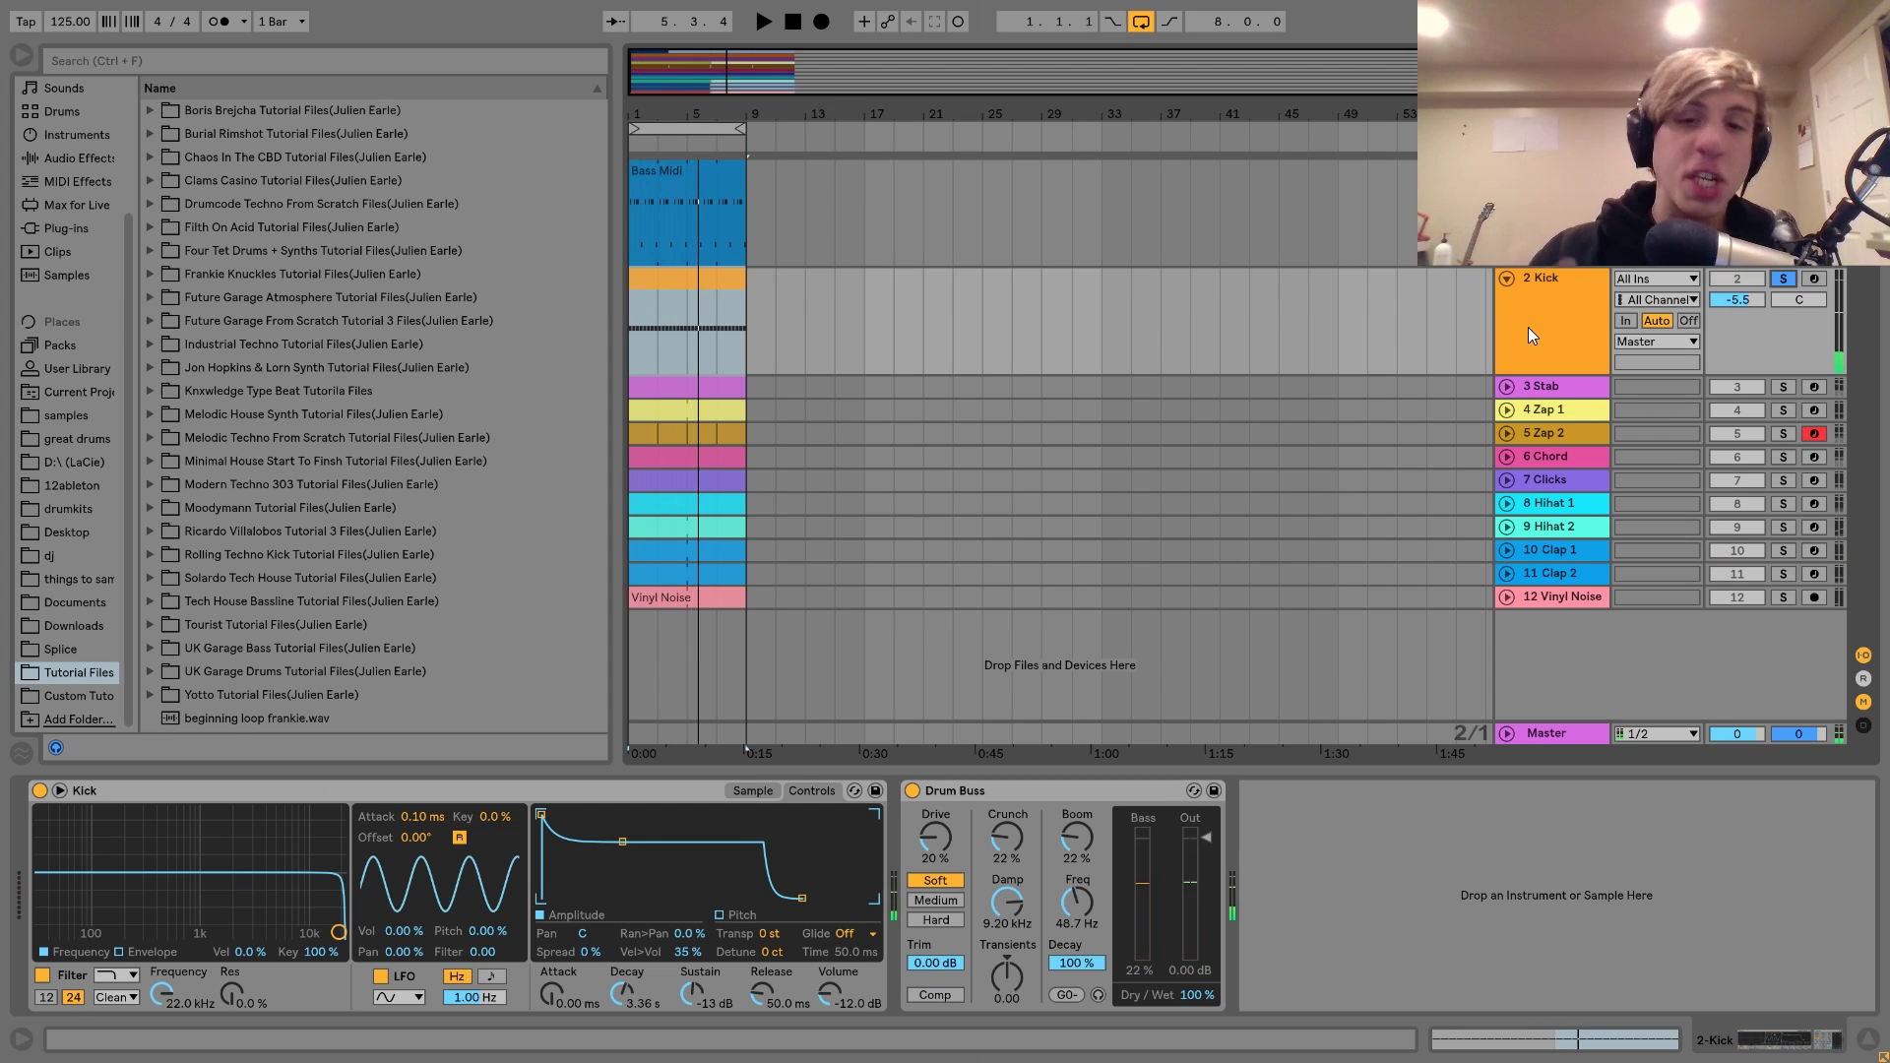
{"action": "key", "text": "Up"}
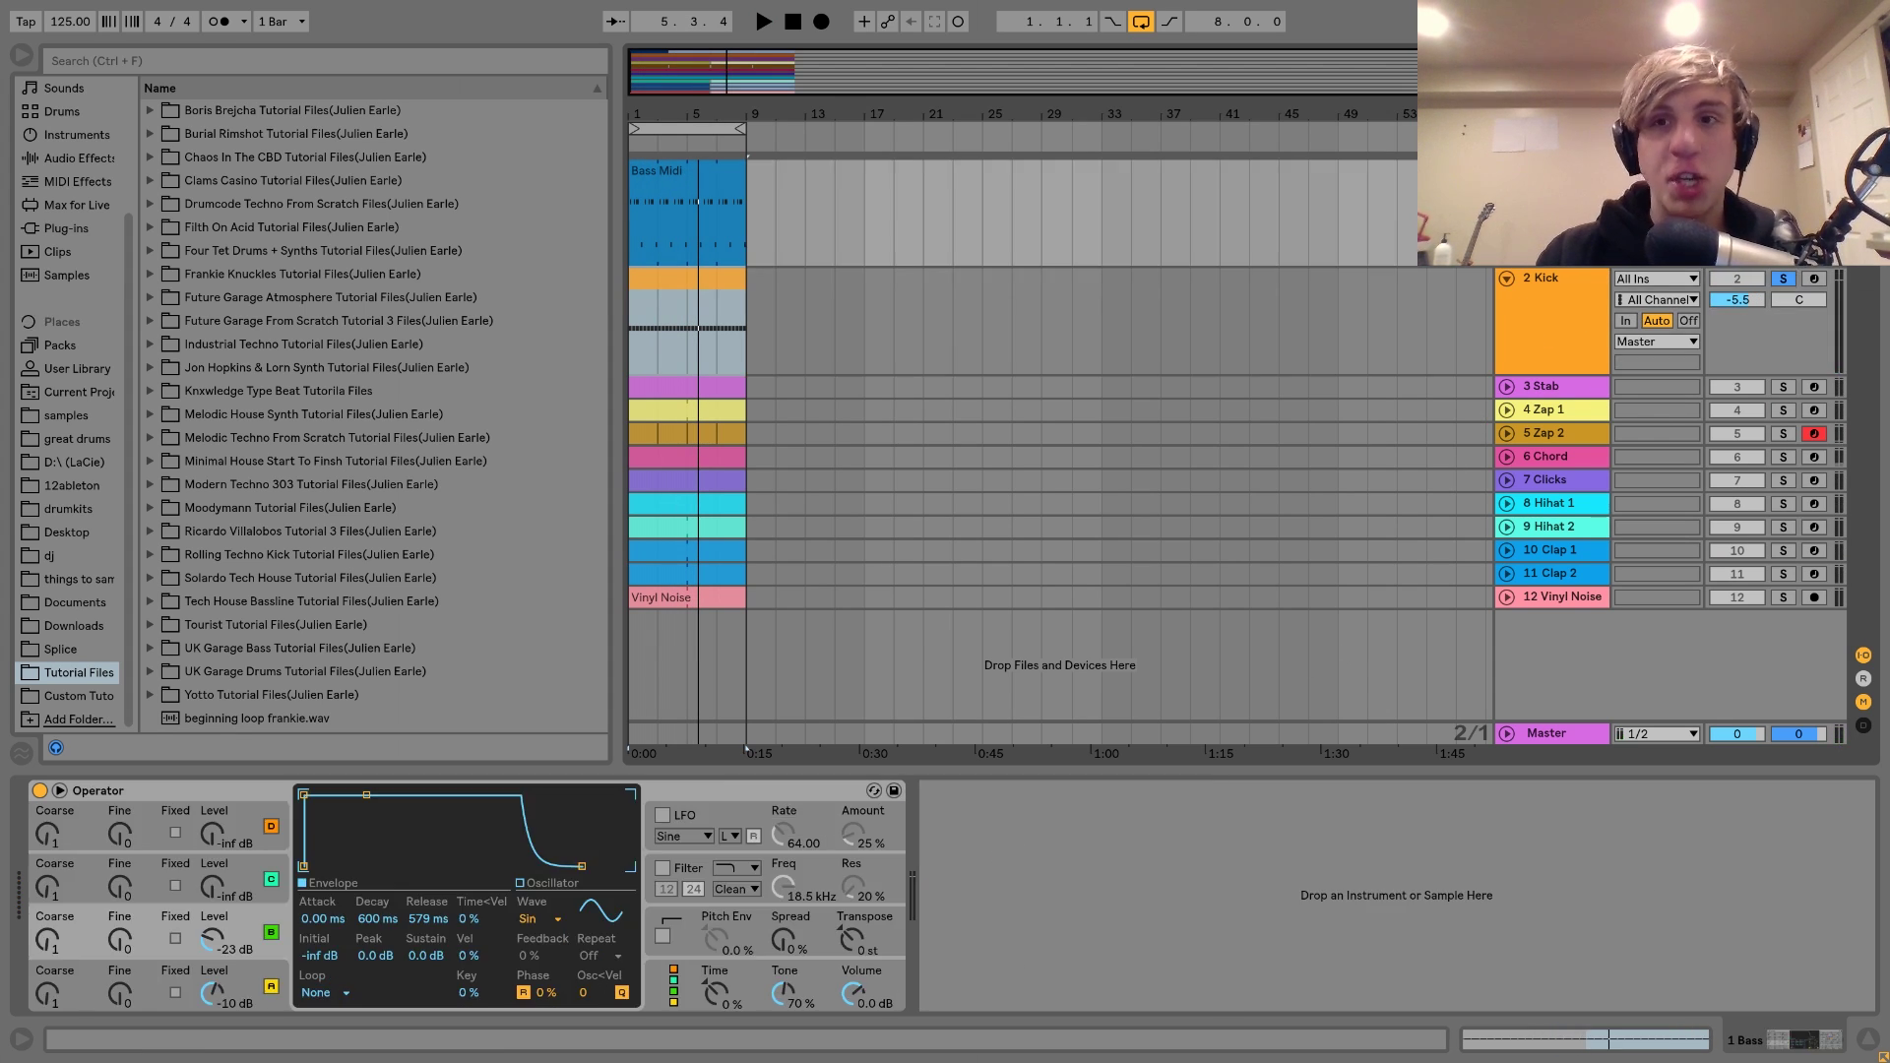
- Play the soloed kick with its devices shown, and bring up the Stab track's device chain
{"action": "left_click", "coordinate": [1575, 284]}
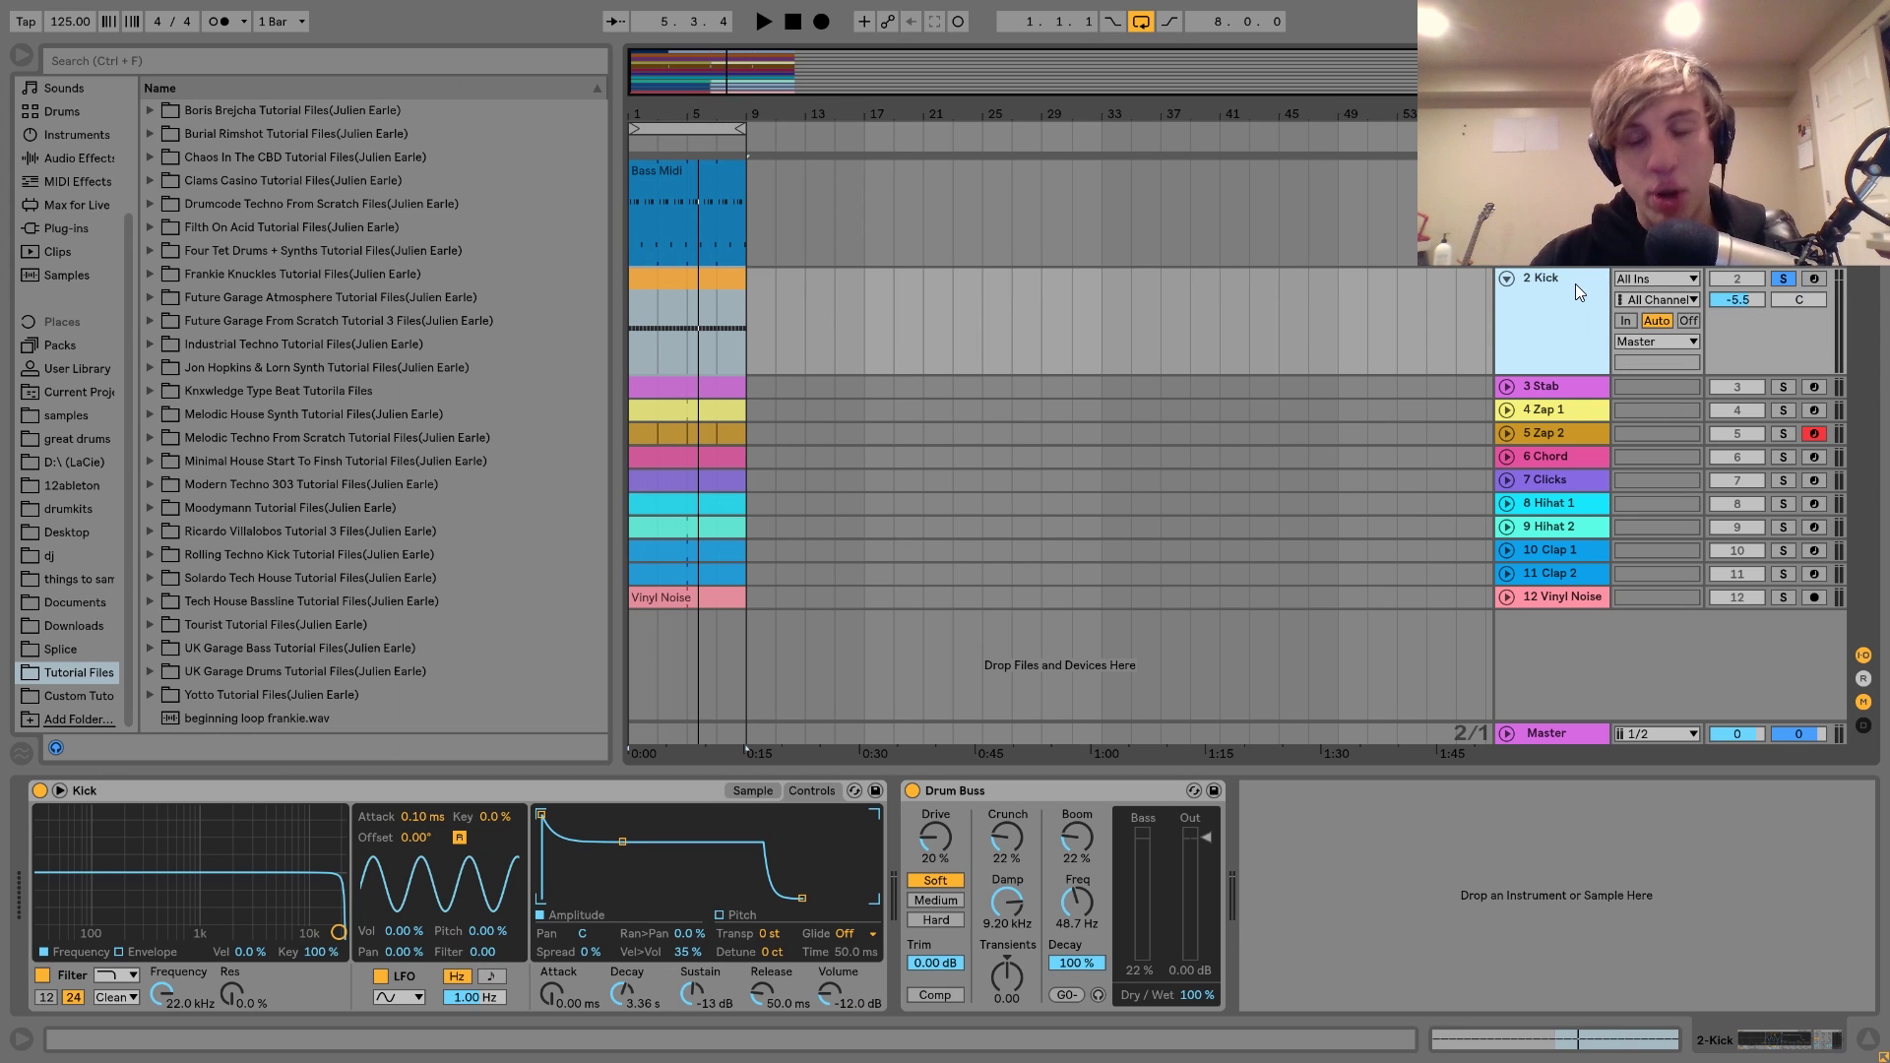
{"action": "key", "text": "space"}
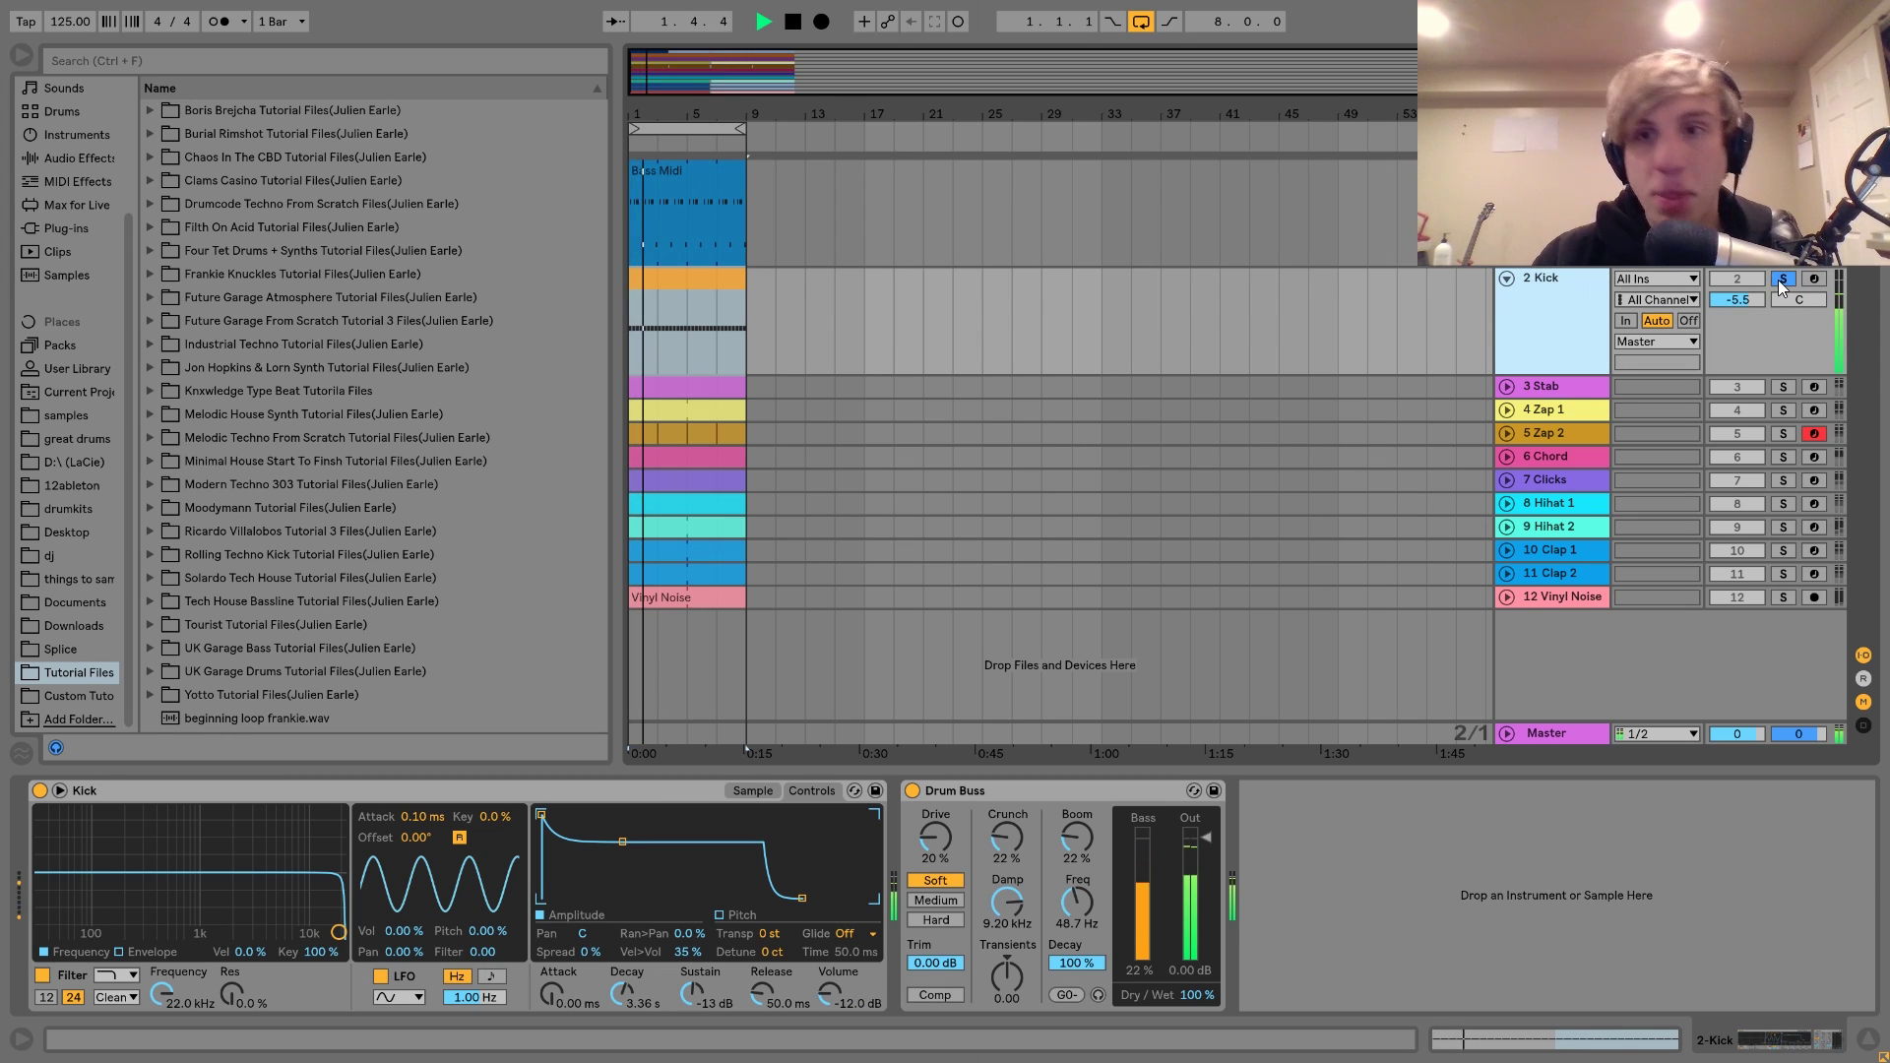
{"action": "left_click", "coordinate": [1538, 387]}
{"action": "key", "text": "space"}
- Unfold the Stab track, solo it in place of the kick and play its clip
{"action": "left_click", "coordinate": [1507, 387]}
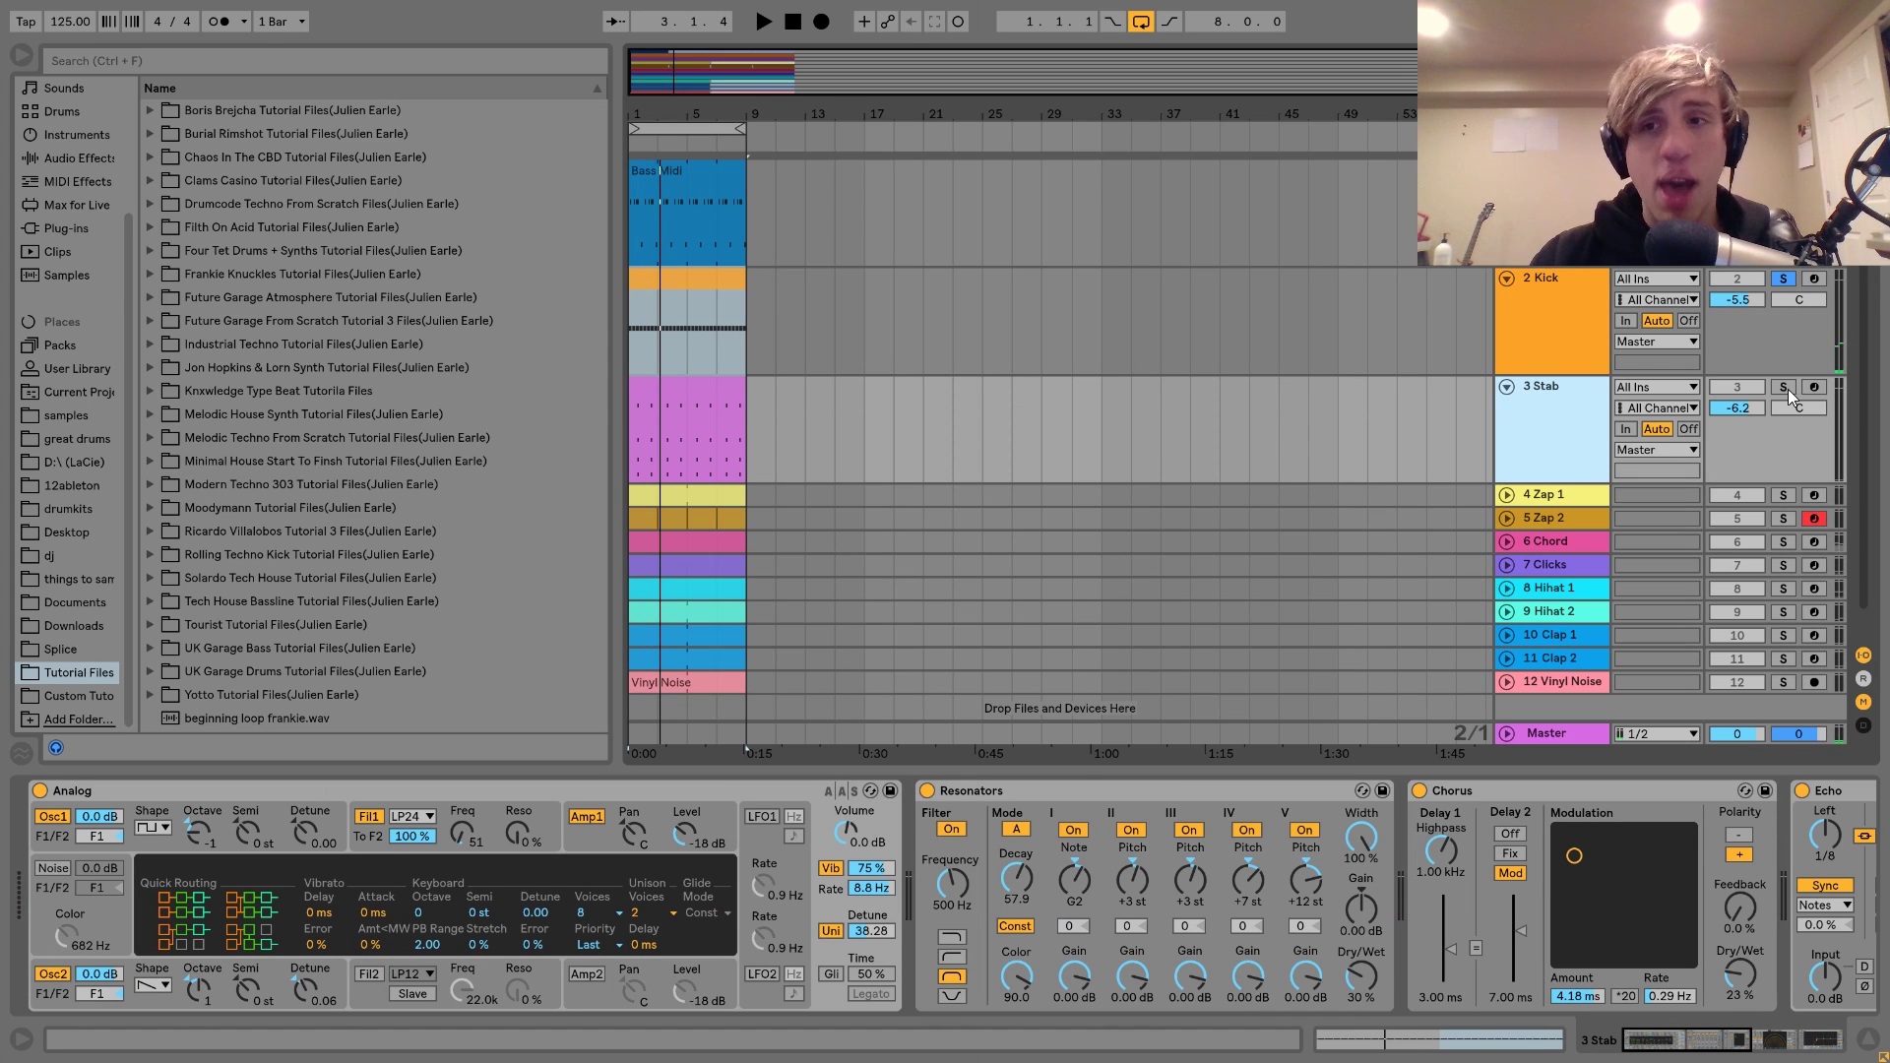
{"action": "left_click", "coordinate": [717, 392]}
{"action": "key", "text": "space"}
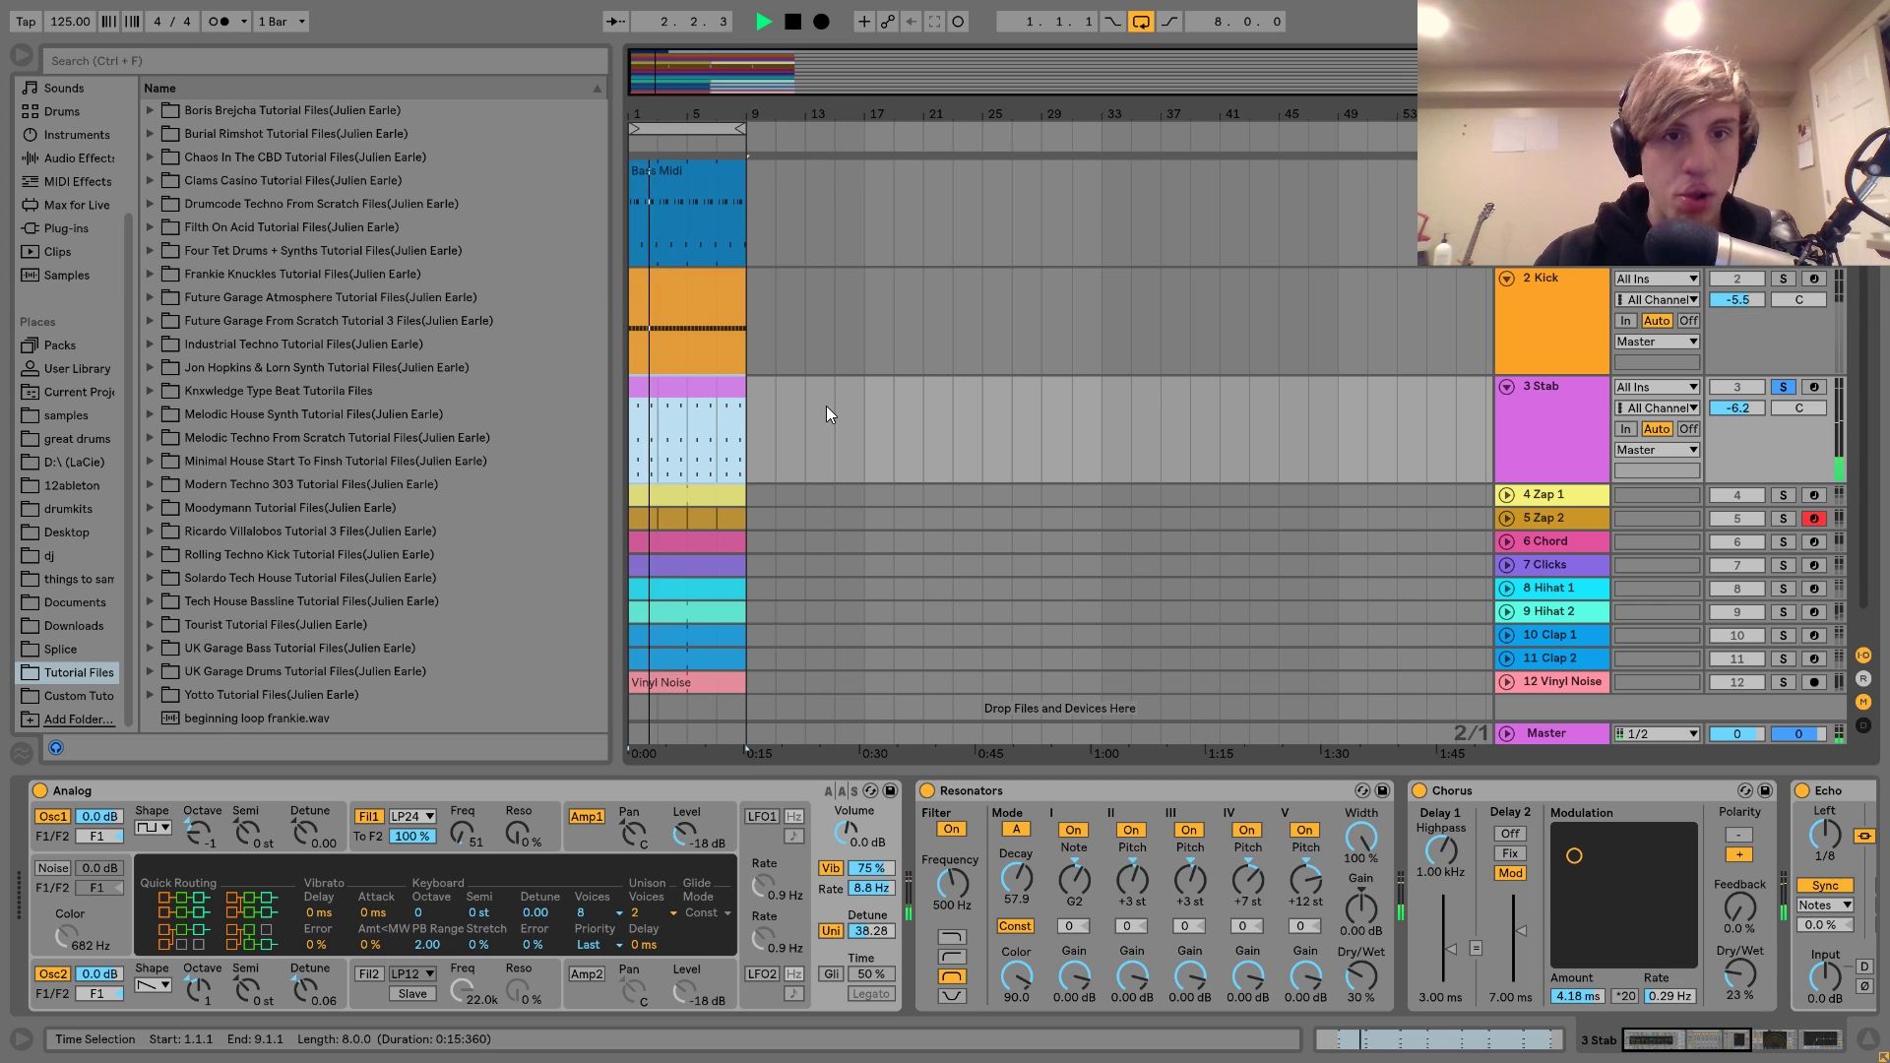
{"action": "key", "text": "space"}
- Open the Stab clip's notes, examine the first chord and play it
{"action": "double_click", "coordinate": [715, 390]}
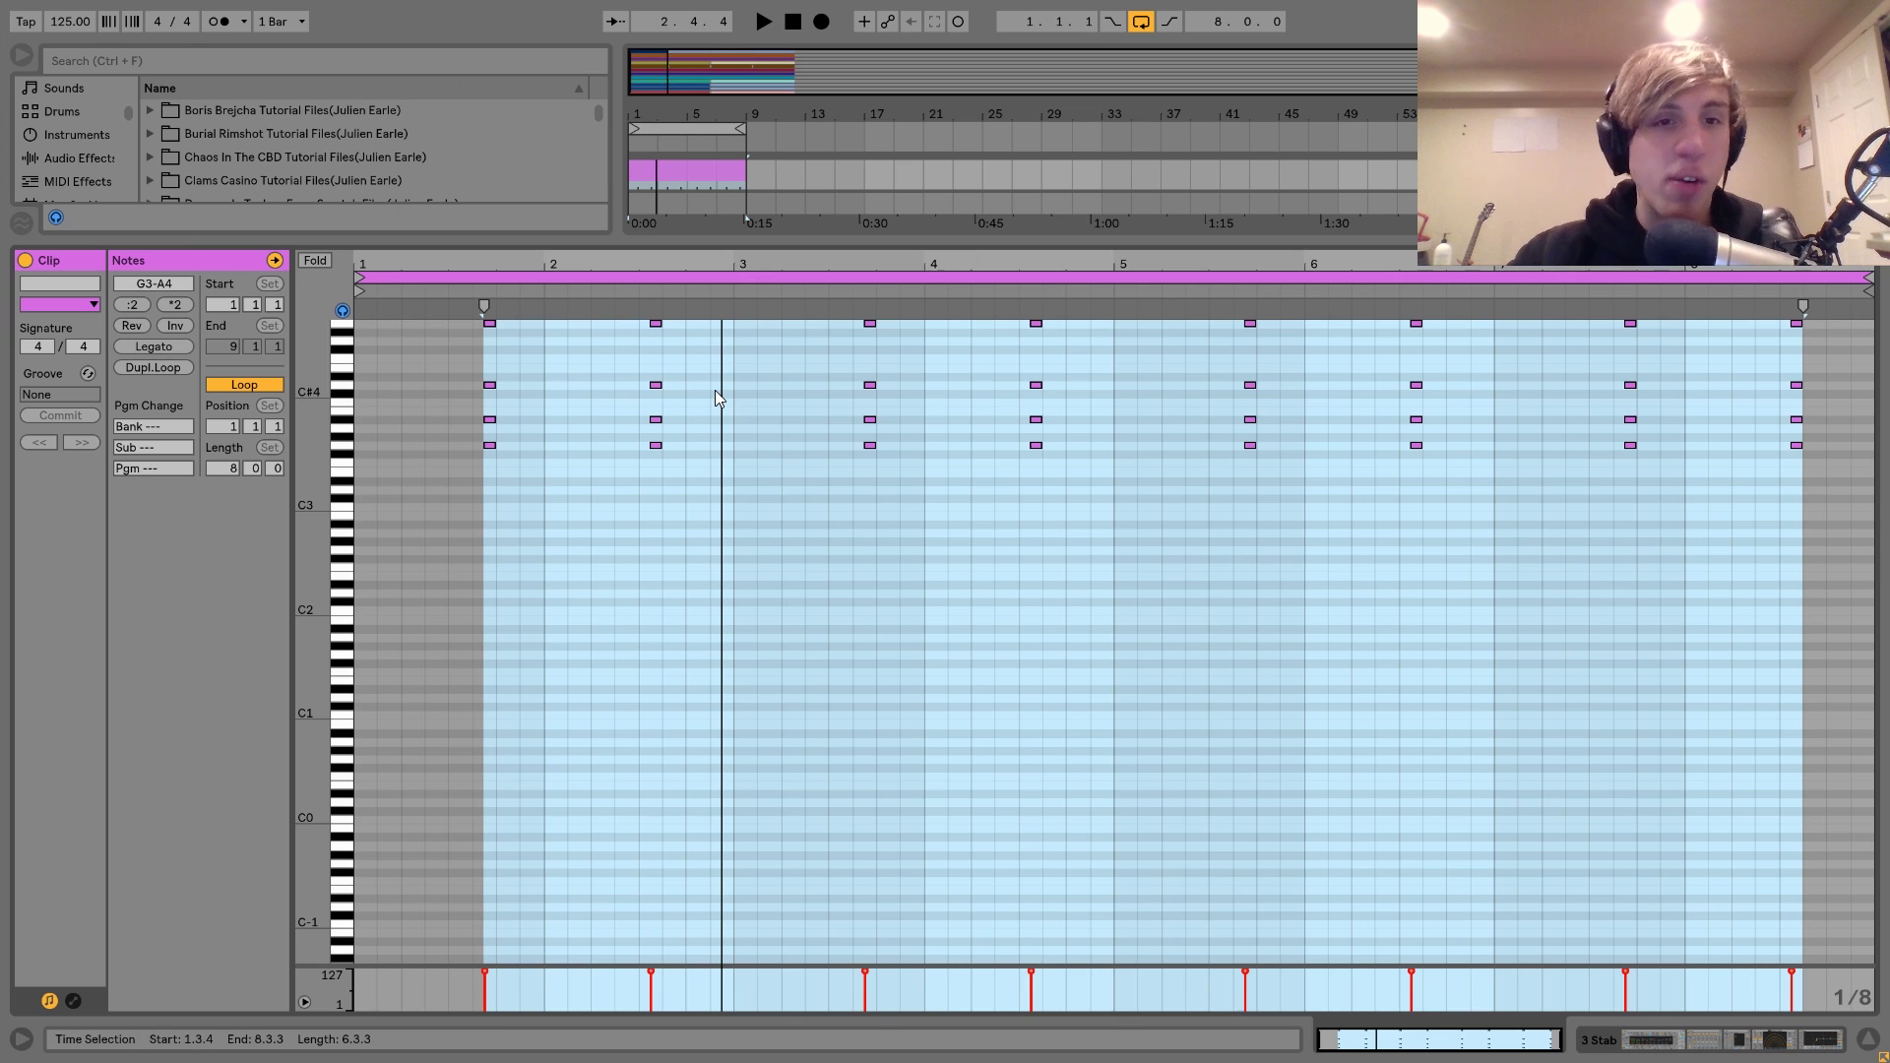
{"action": "left_click_drag", "start_coordinate": [494, 464], "coordinate": [488, 324]}
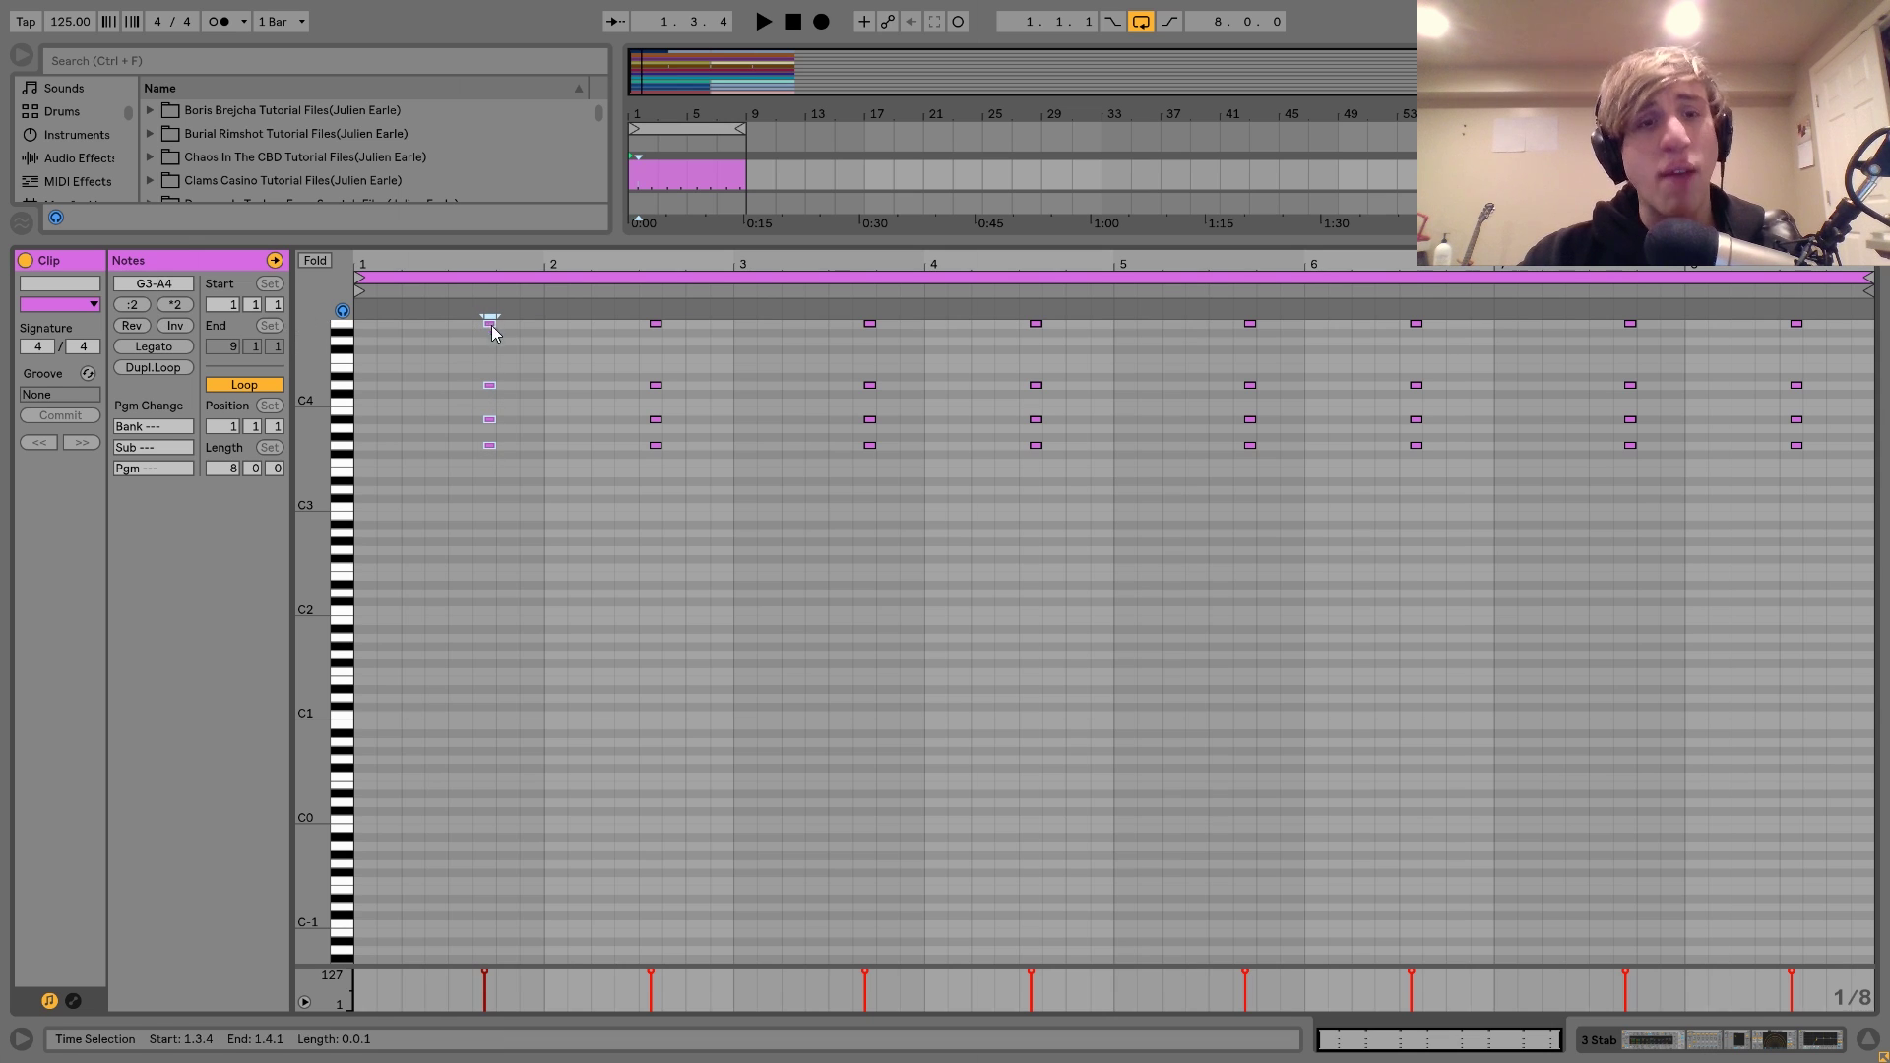
{"action": "double_click", "coordinate": [493, 429]}
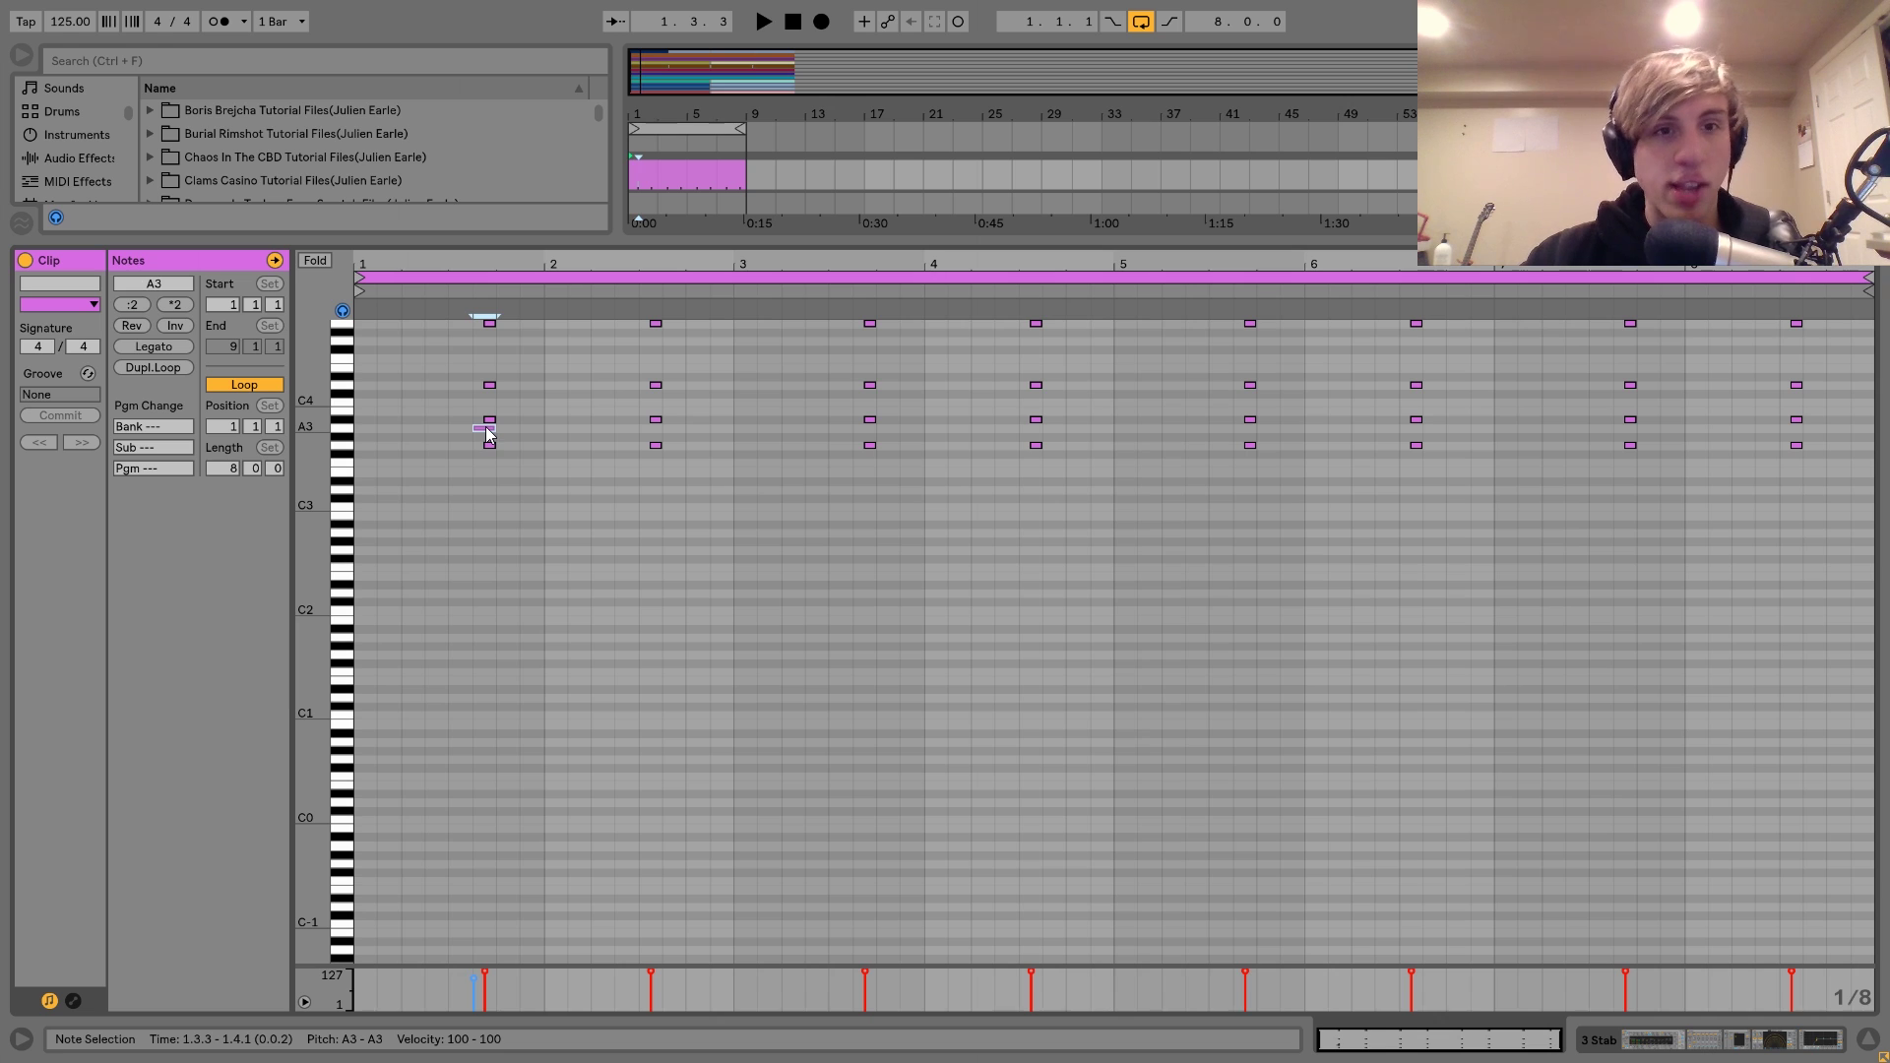
{"action": "double_click", "coordinate": [486, 429]}
{"action": "key", "text": "space"}
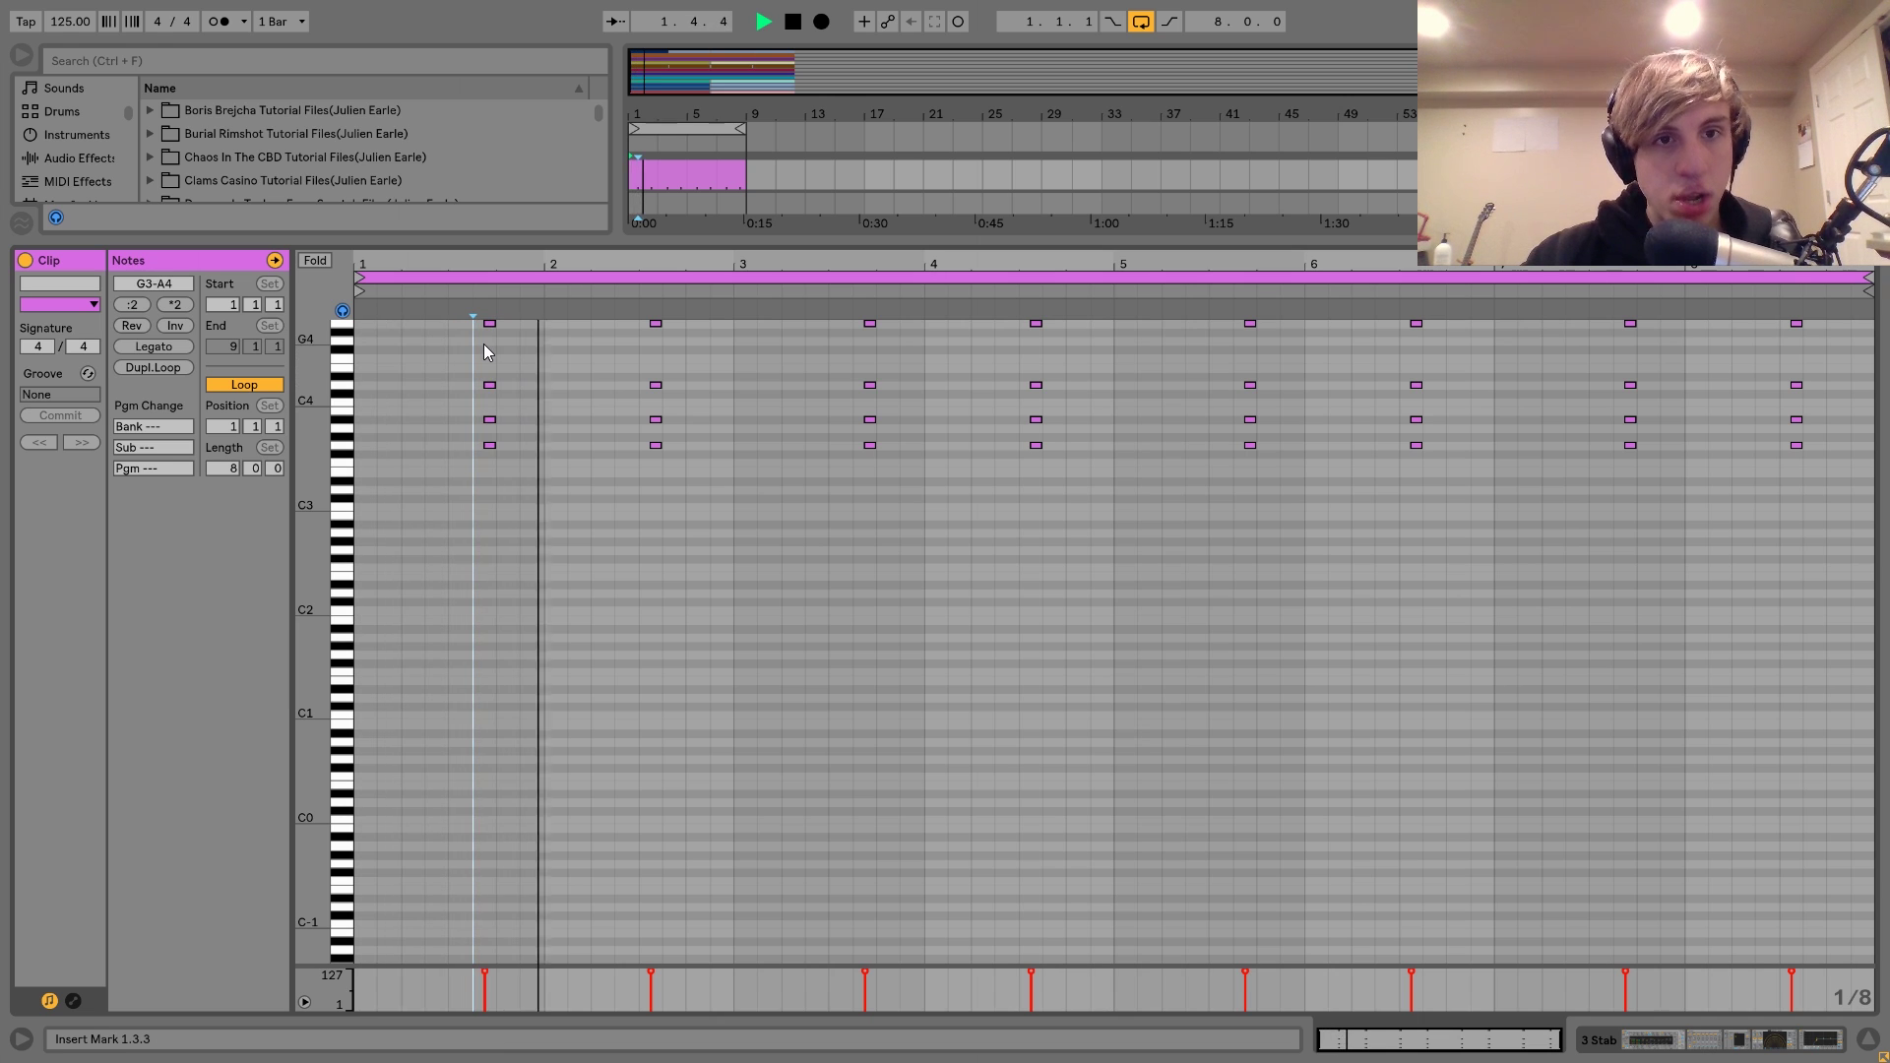
{"action": "key", "text": "space"}
- Bypass Resonators on the Stab track and play the clip with its notes shown
{"action": "left_click", "coordinate": [1626, 1044]}
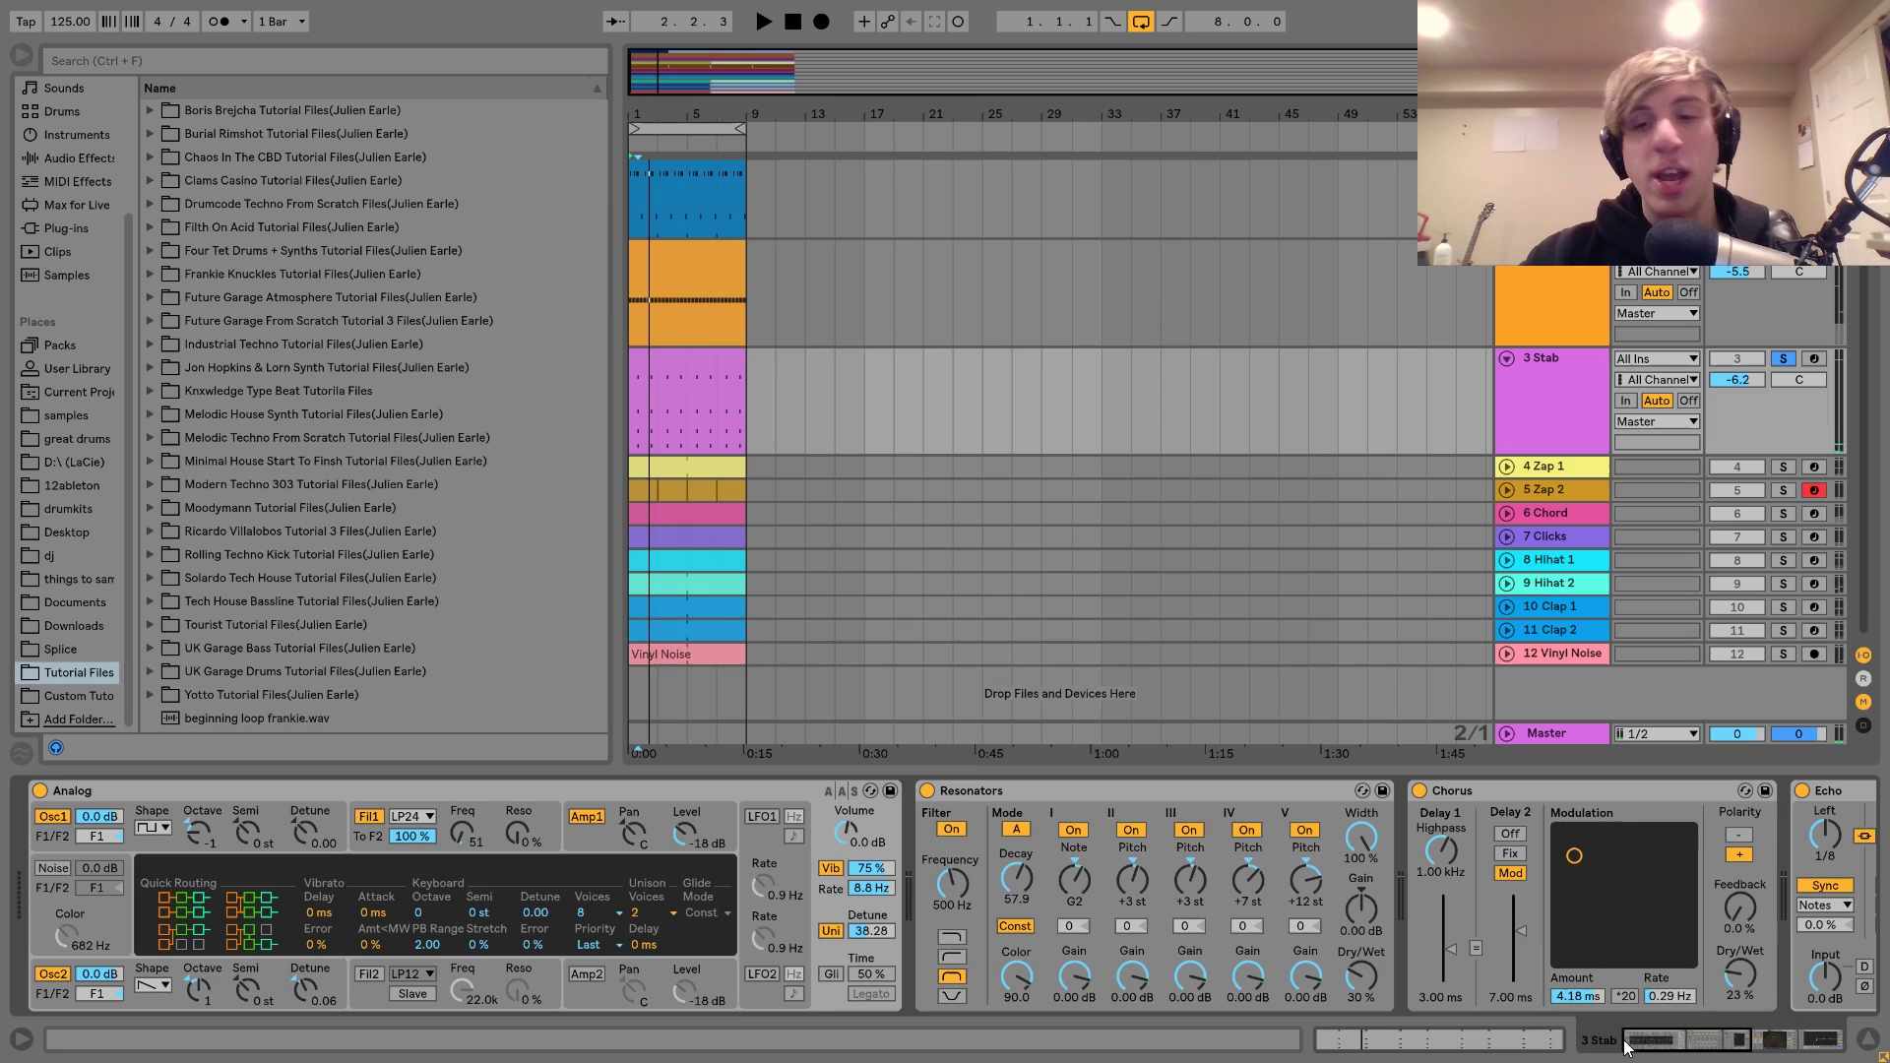
{"action": "left_click", "coordinate": [928, 791]}
{"action": "key", "text": "space"}
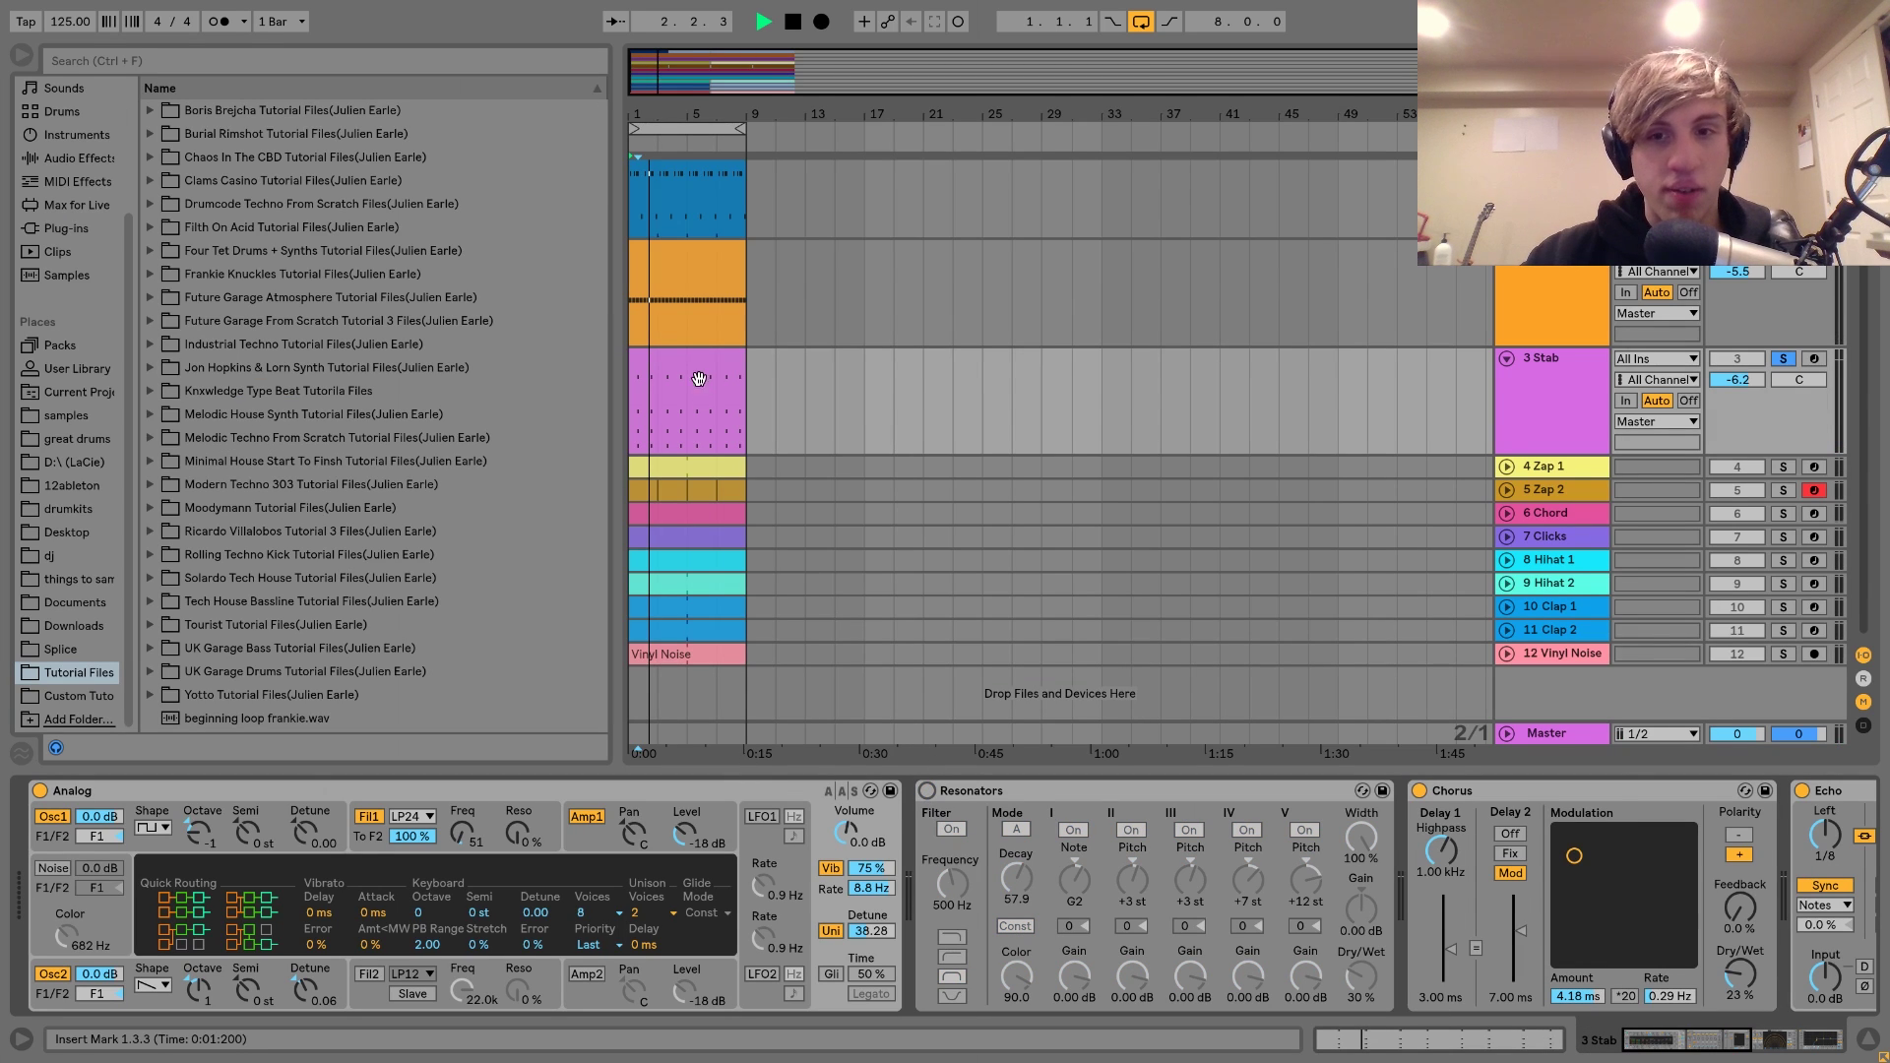
{"action": "double_click", "coordinate": [677, 366]}
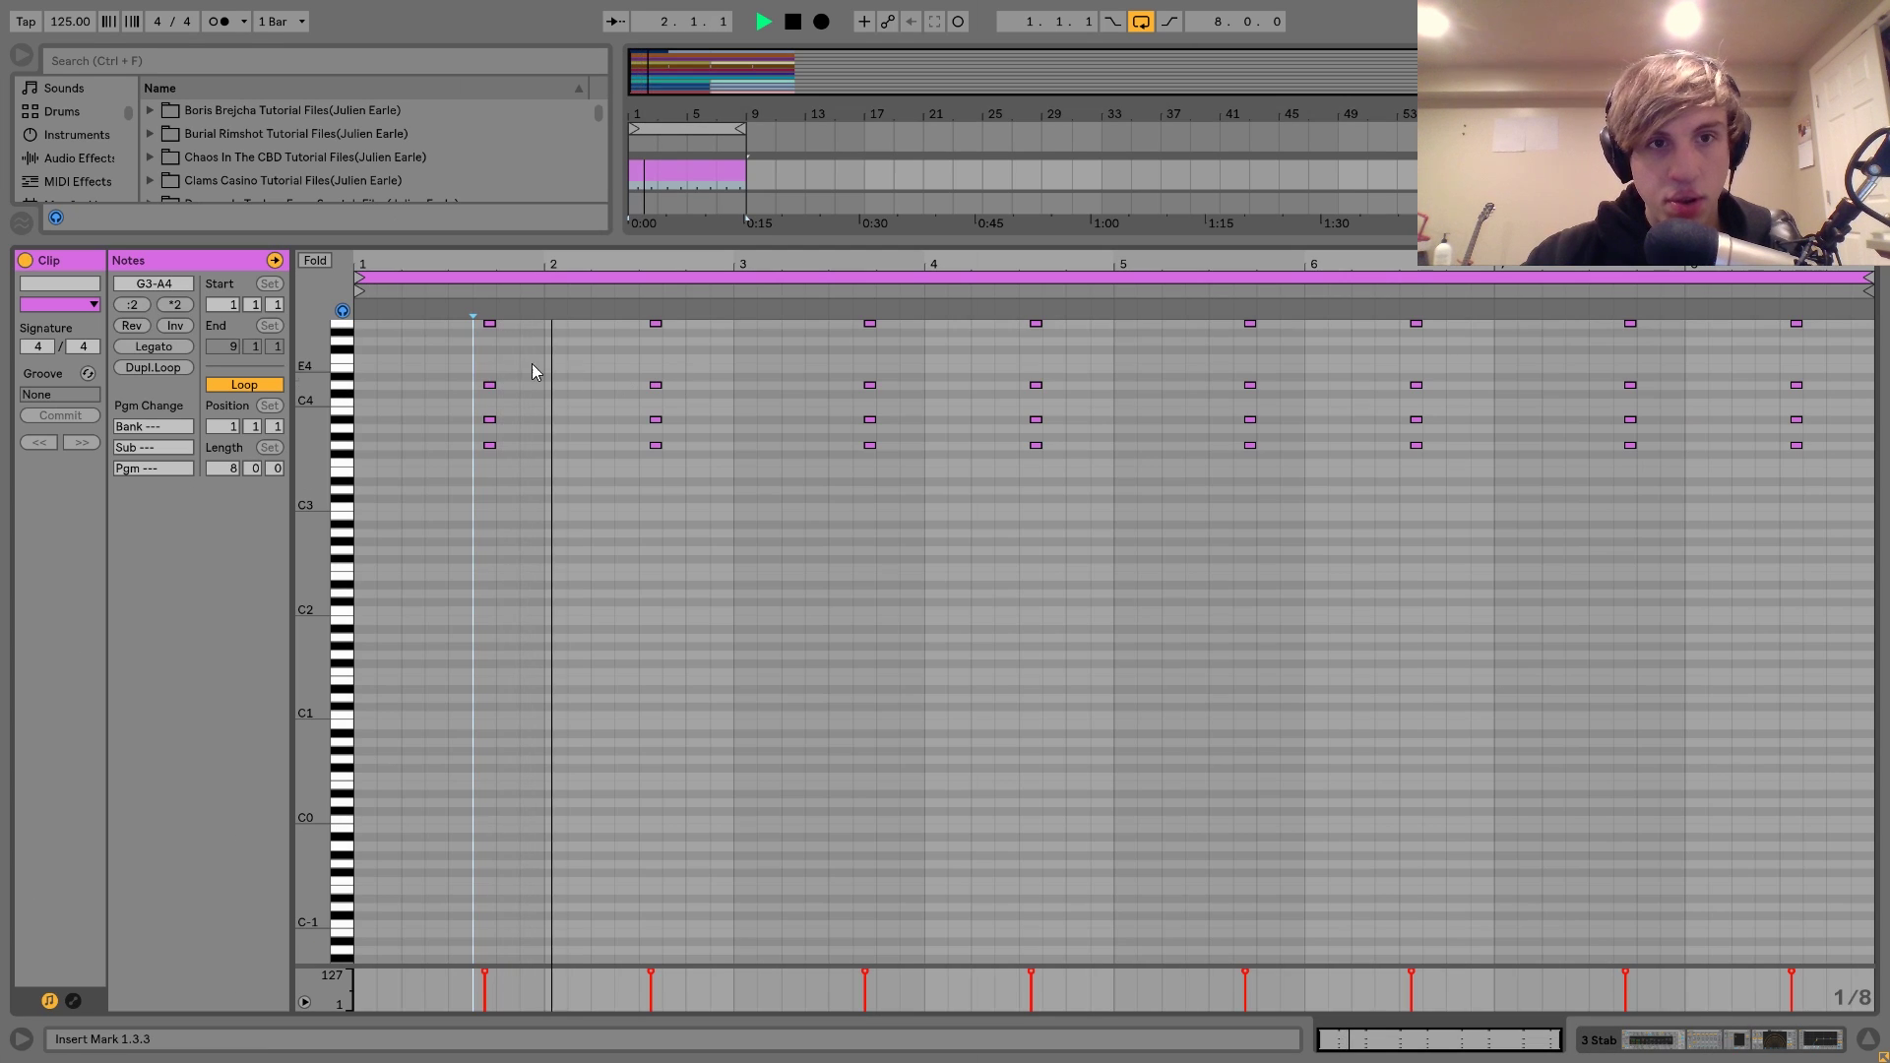
{"action": "key", "text": "space"}
- Compare the Stab chords with all A4 notes lowered two semitones and with those notes restored to A4
{"action": "left_click_drag", "start_coordinate": [473, 344], "coordinate": [597, 316]}
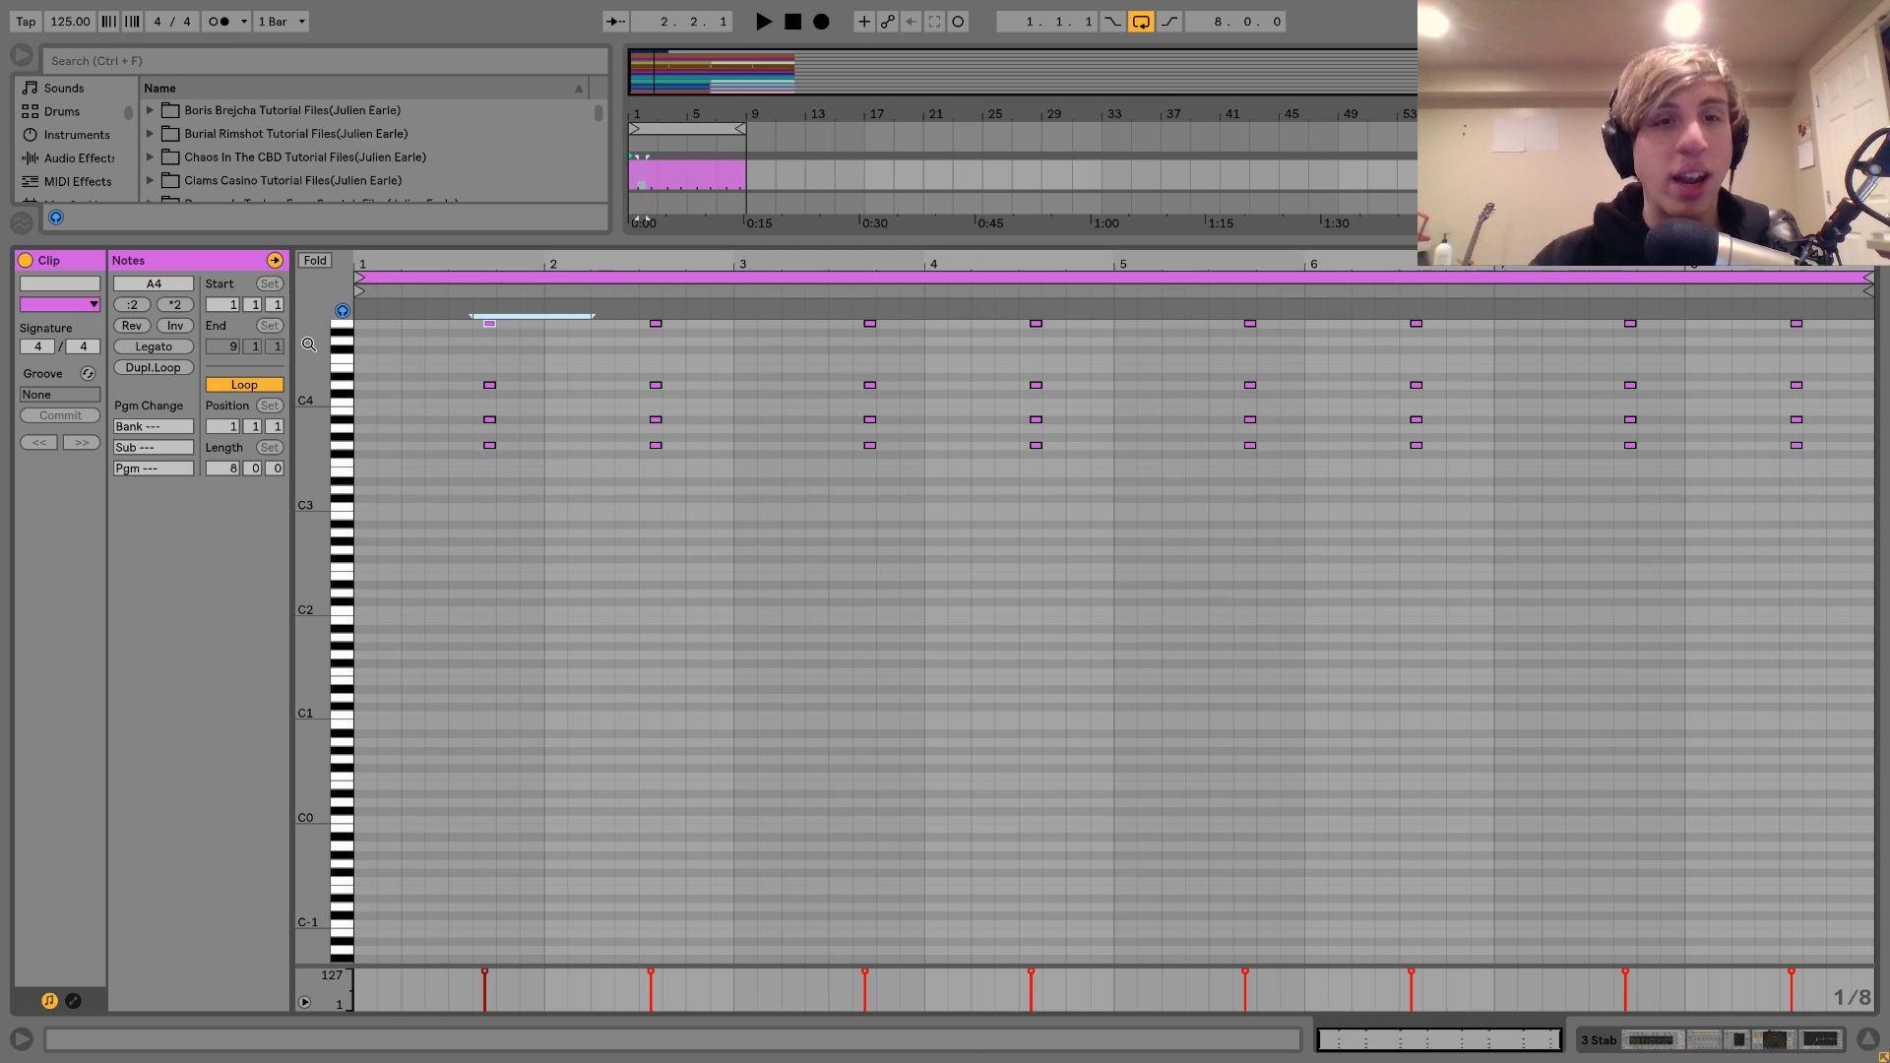
{"action": "left_click", "coordinate": [344, 329]}
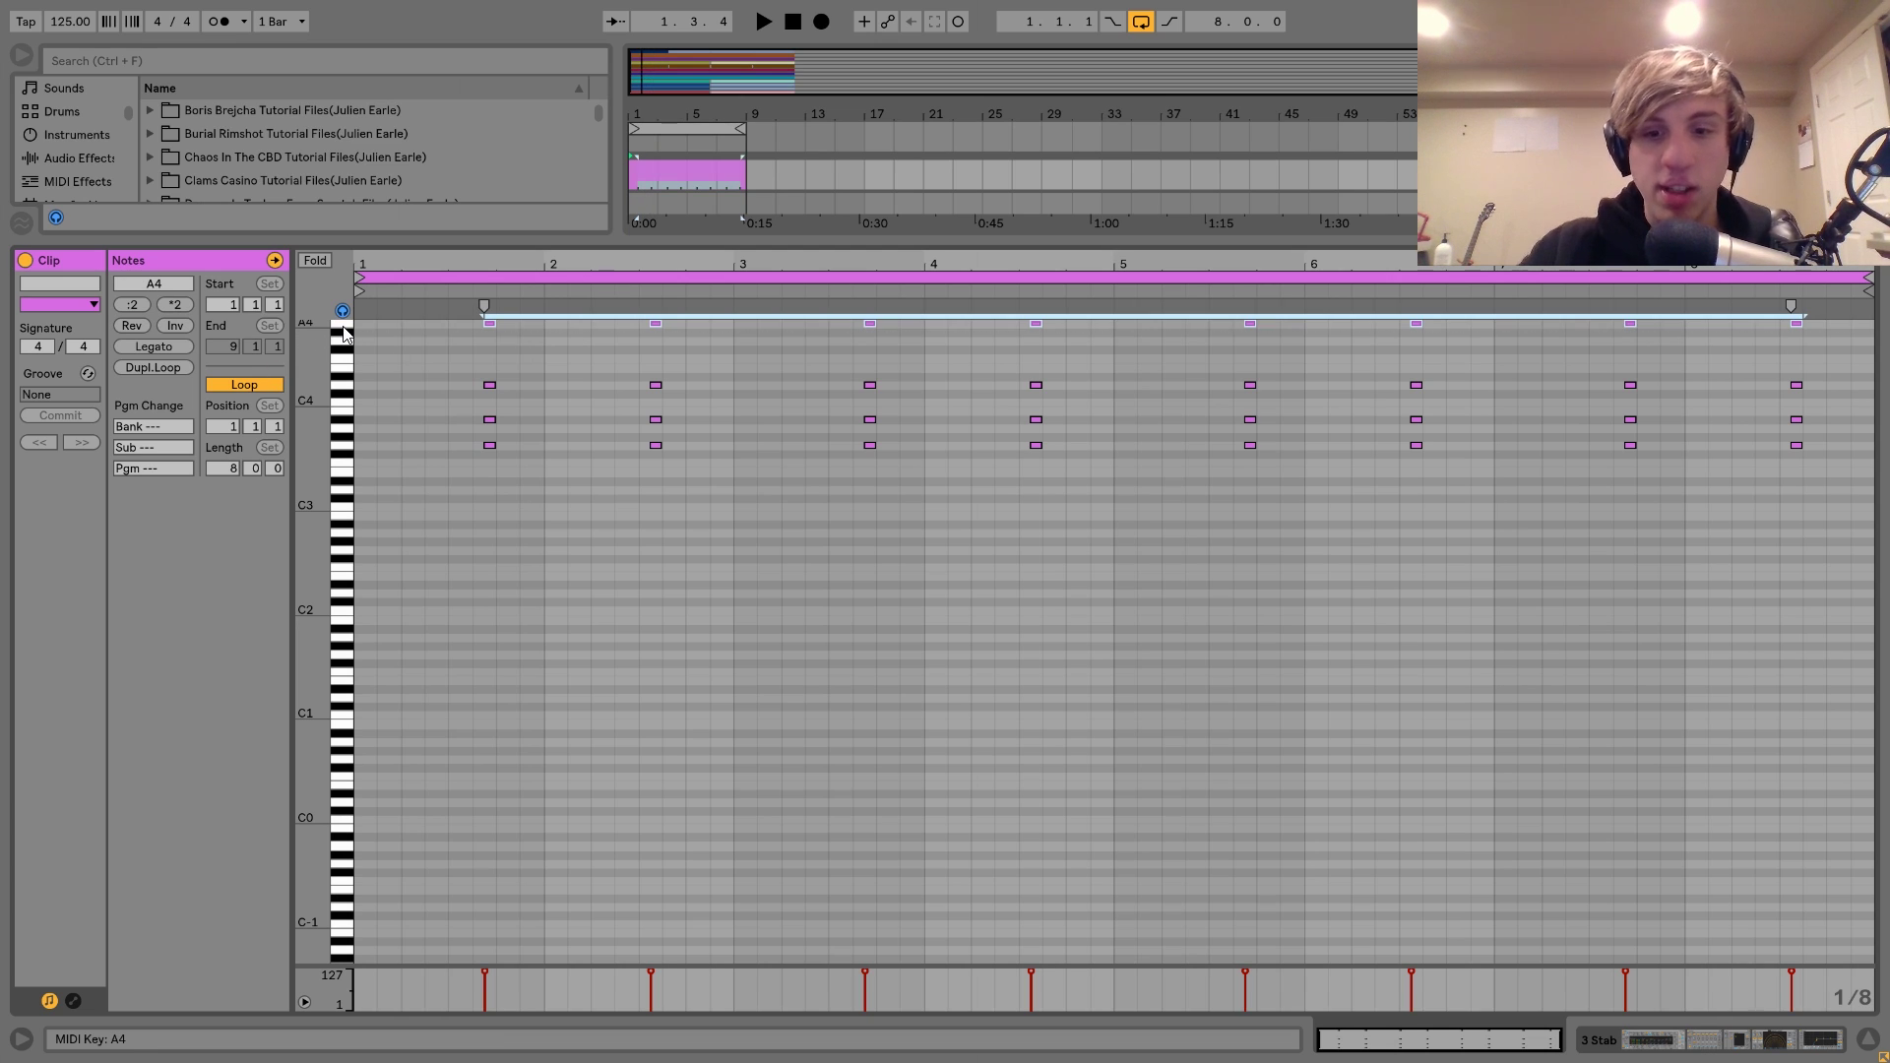
{"action": "key", "text": "Down"}
{"action": "key", "text": "Down"}
{"action": "key", "text": "space"}
{"action": "key", "text": "space"}
{"action": "key", "text": "Up"}
{"action": "key", "text": "Up"}
{"action": "key", "text": "space"}
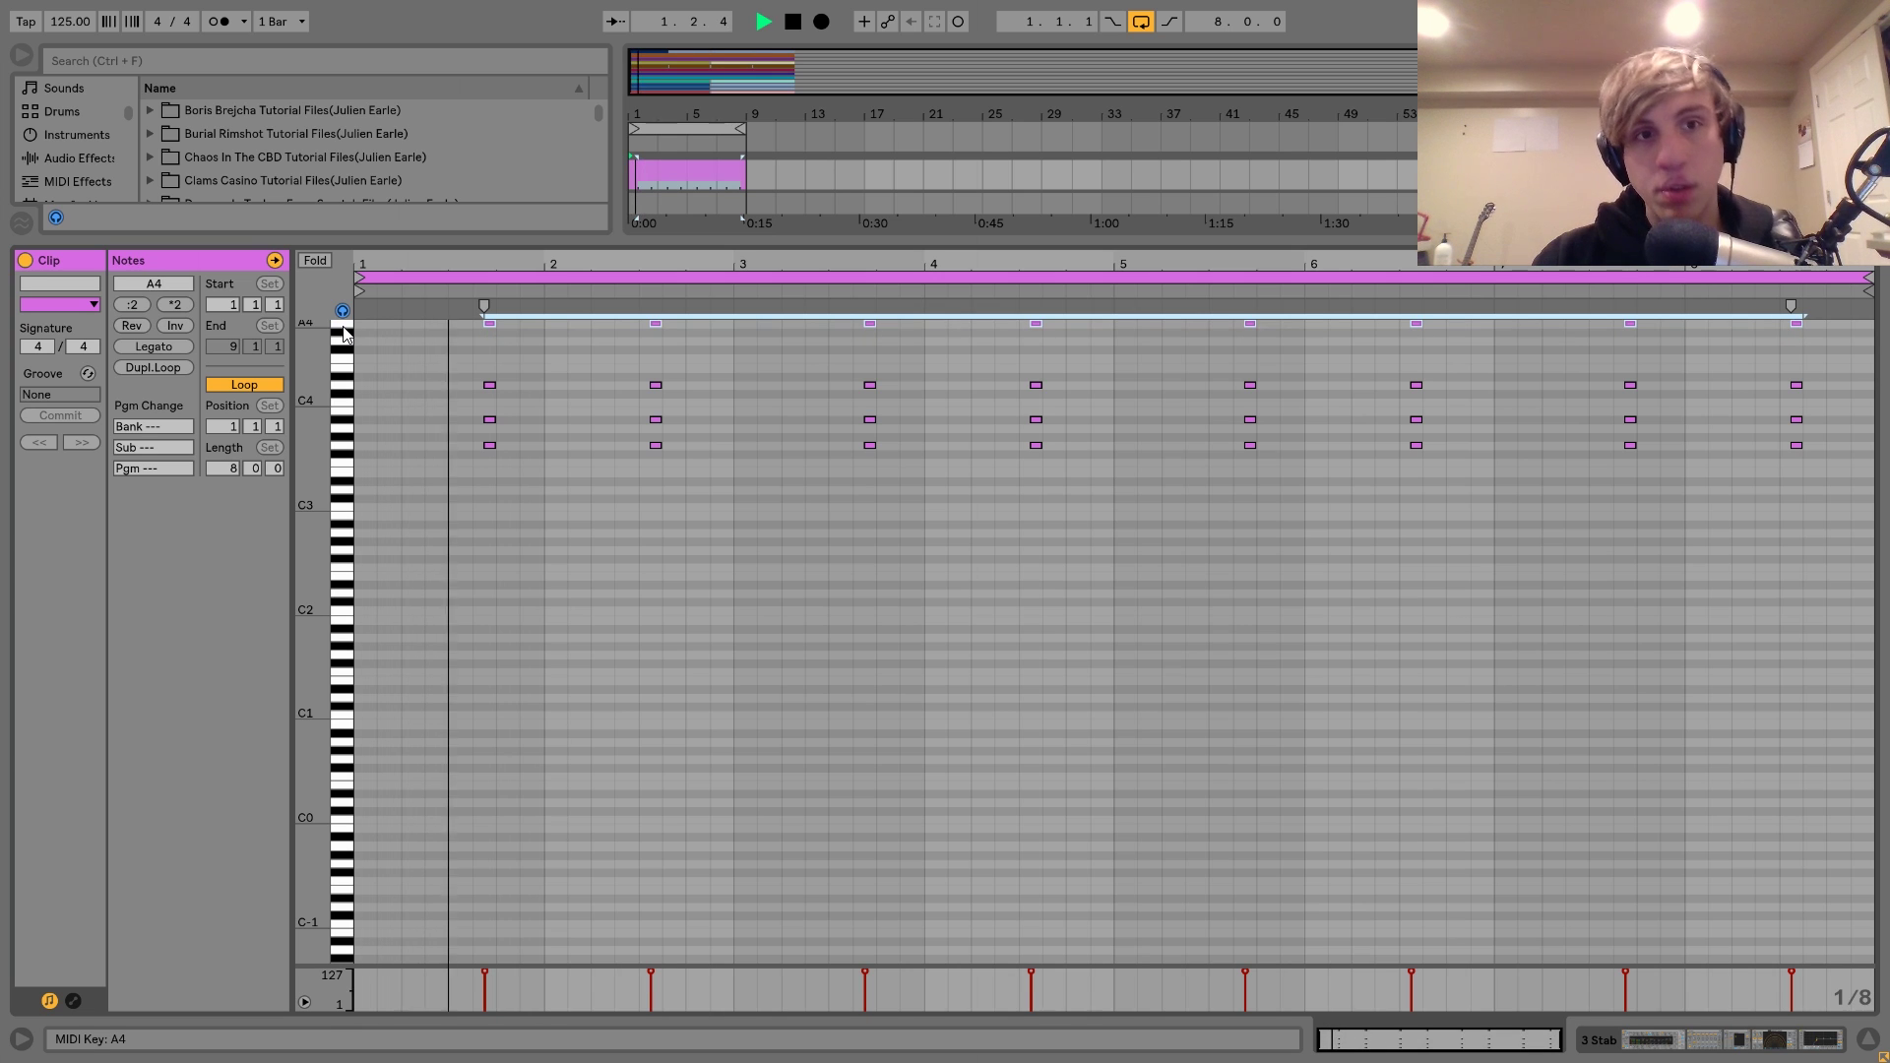
{"action": "key", "text": "space"}
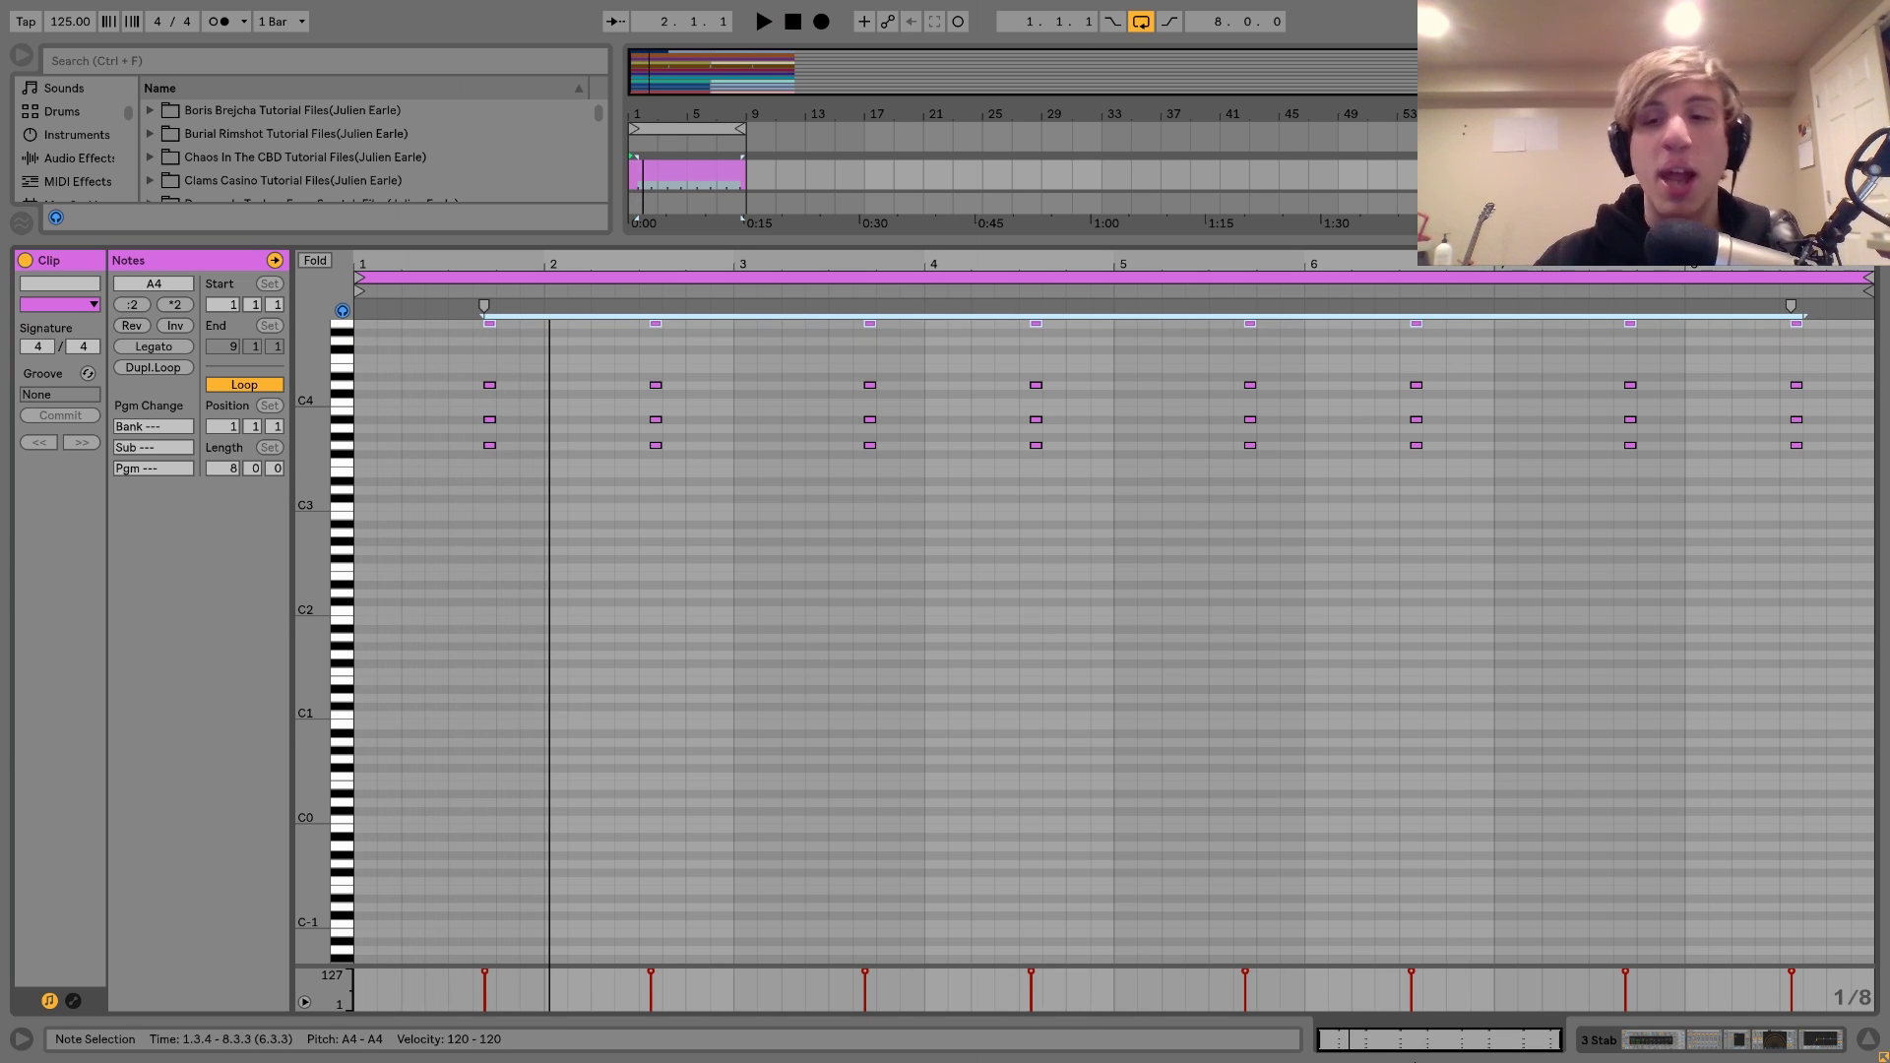
- Turn Resonators back on, glance at the Stab clip's notes and return to its devices
{"action": "key", "text": "shift+Tab"}
{"action": "left_click", "coordinate": [927, 791]}
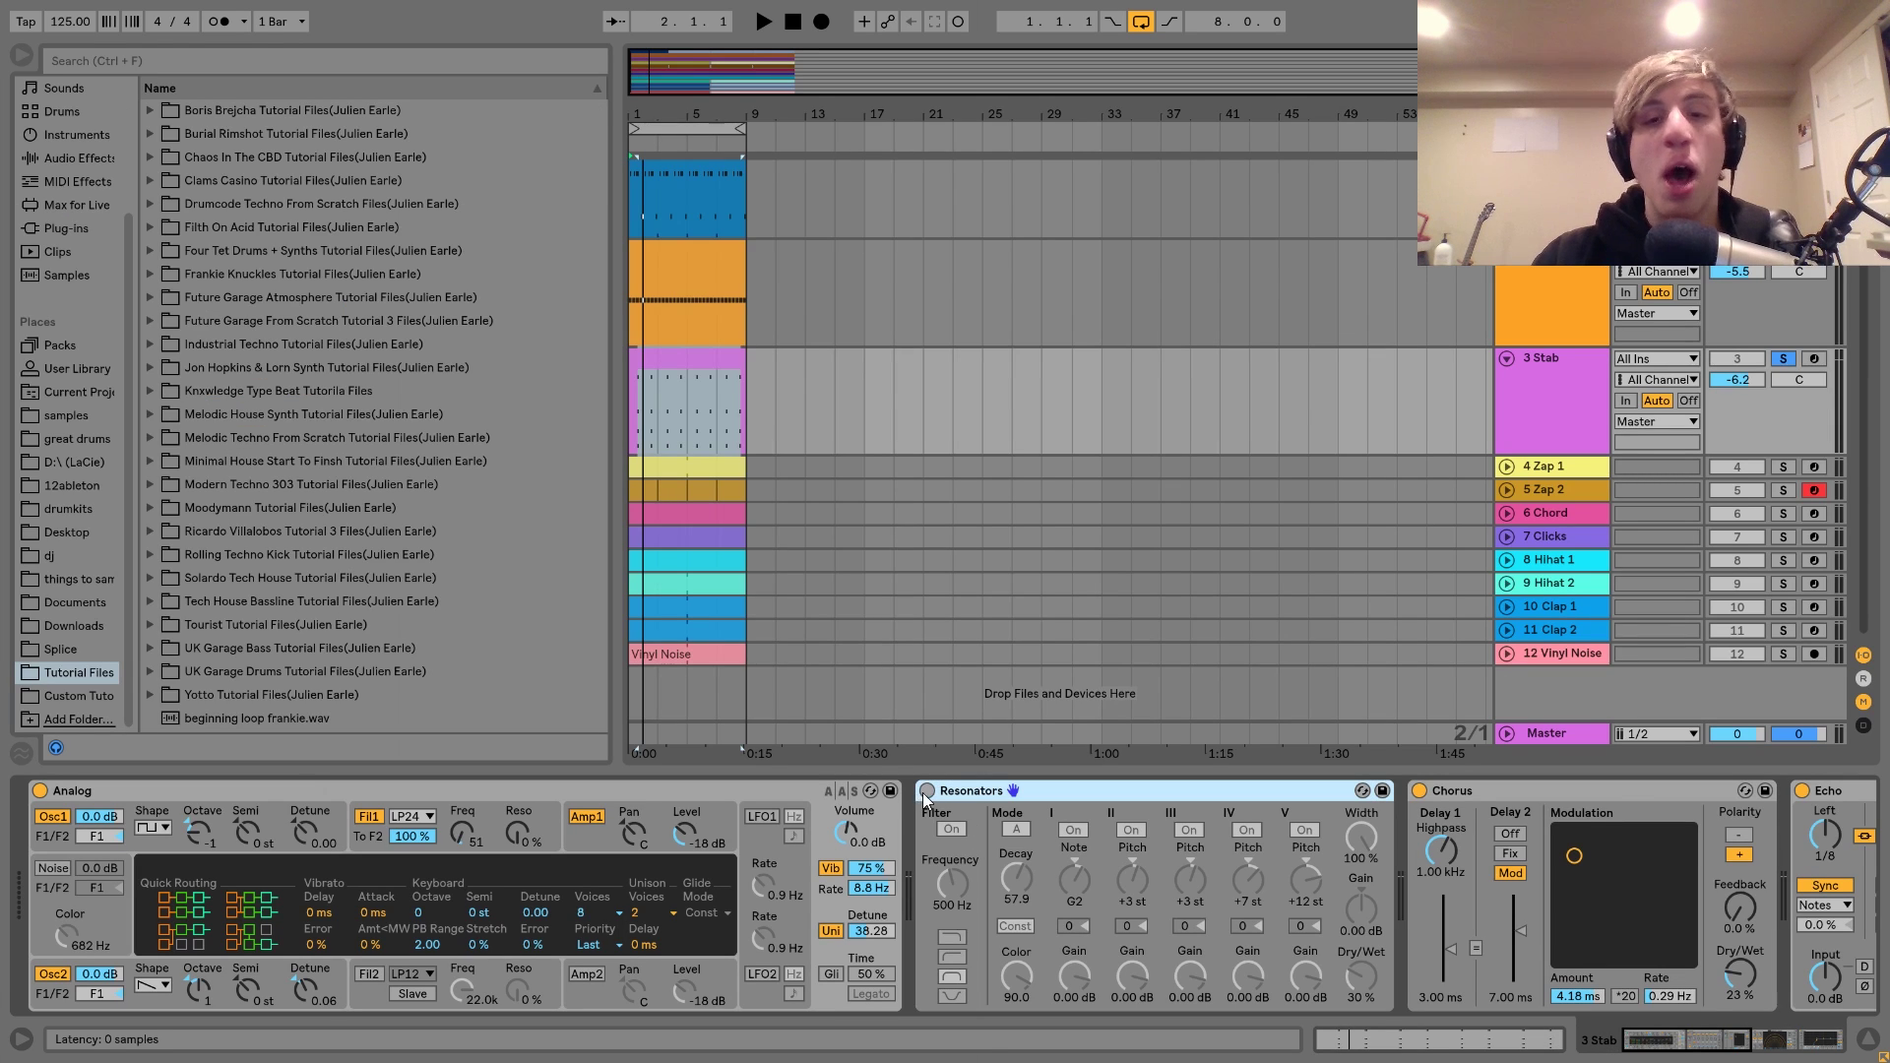
{"action": "key", "text": "shift+Tab"}
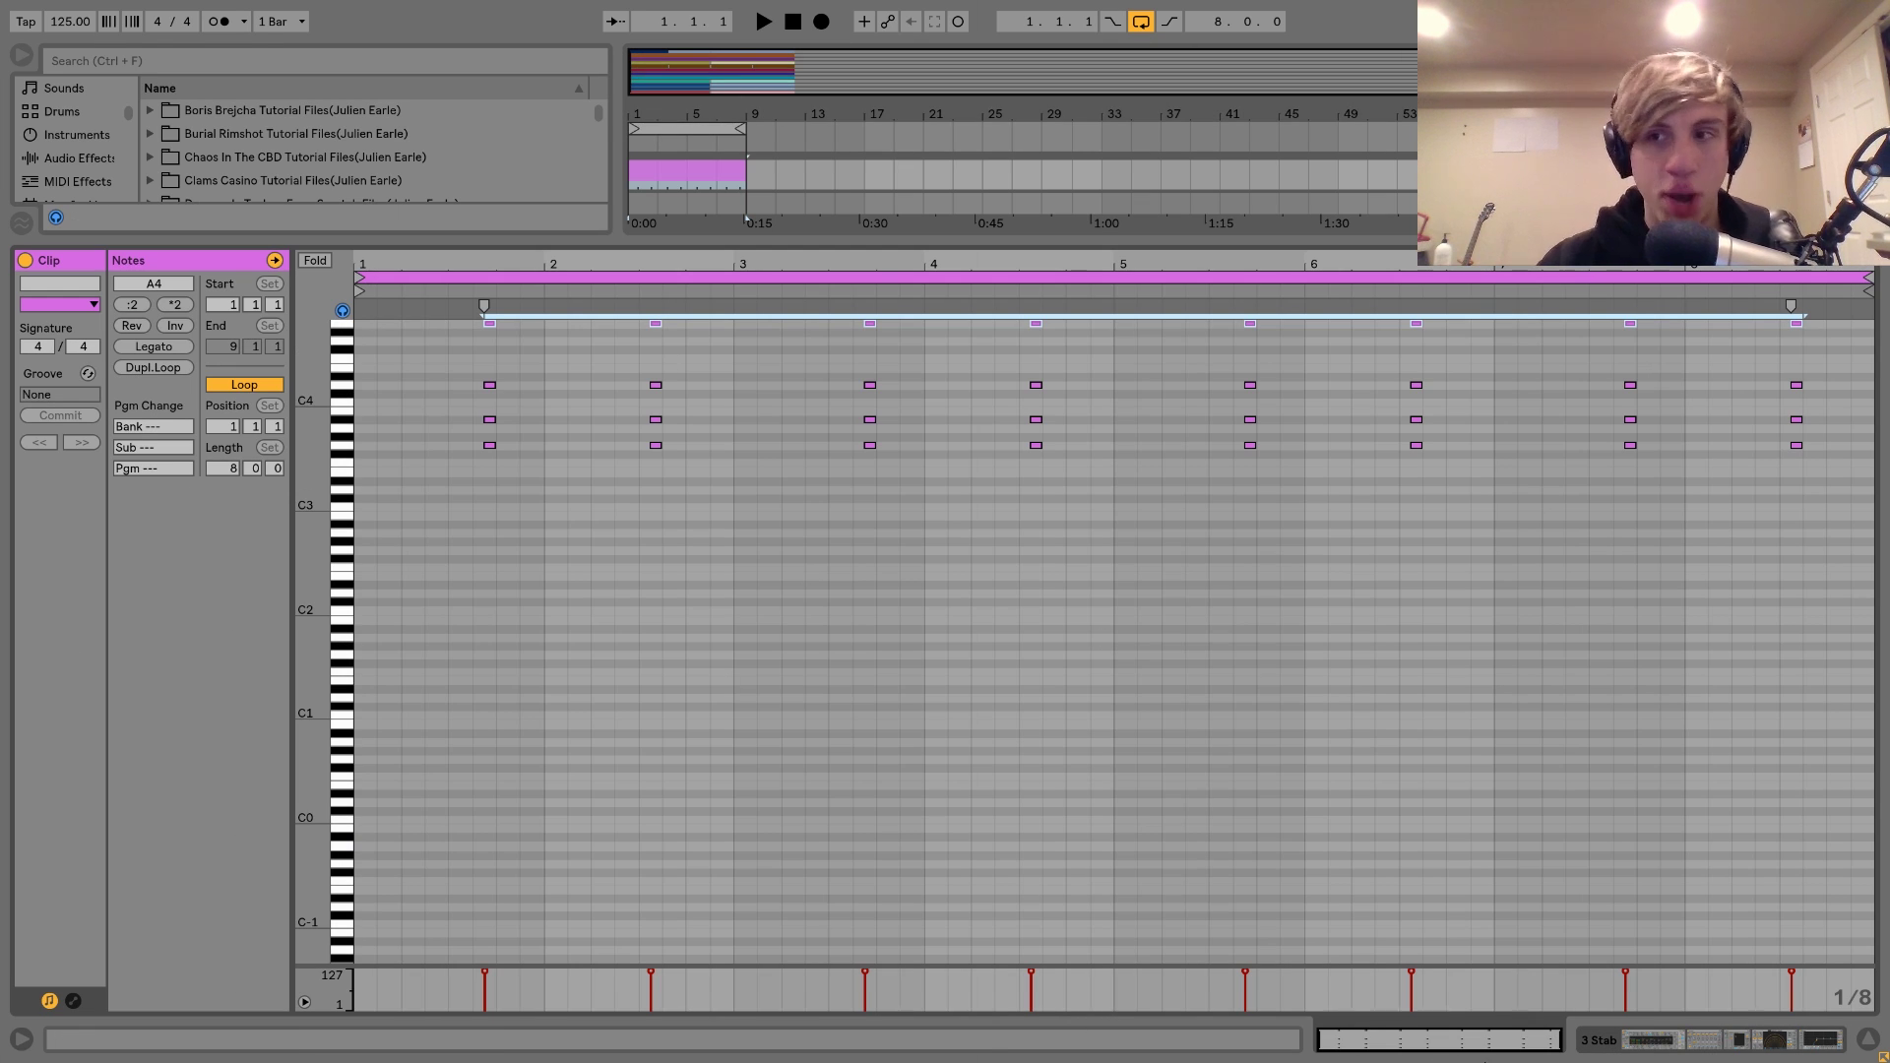
{"action": "left_click", "coordinate": [1651, 1043]}
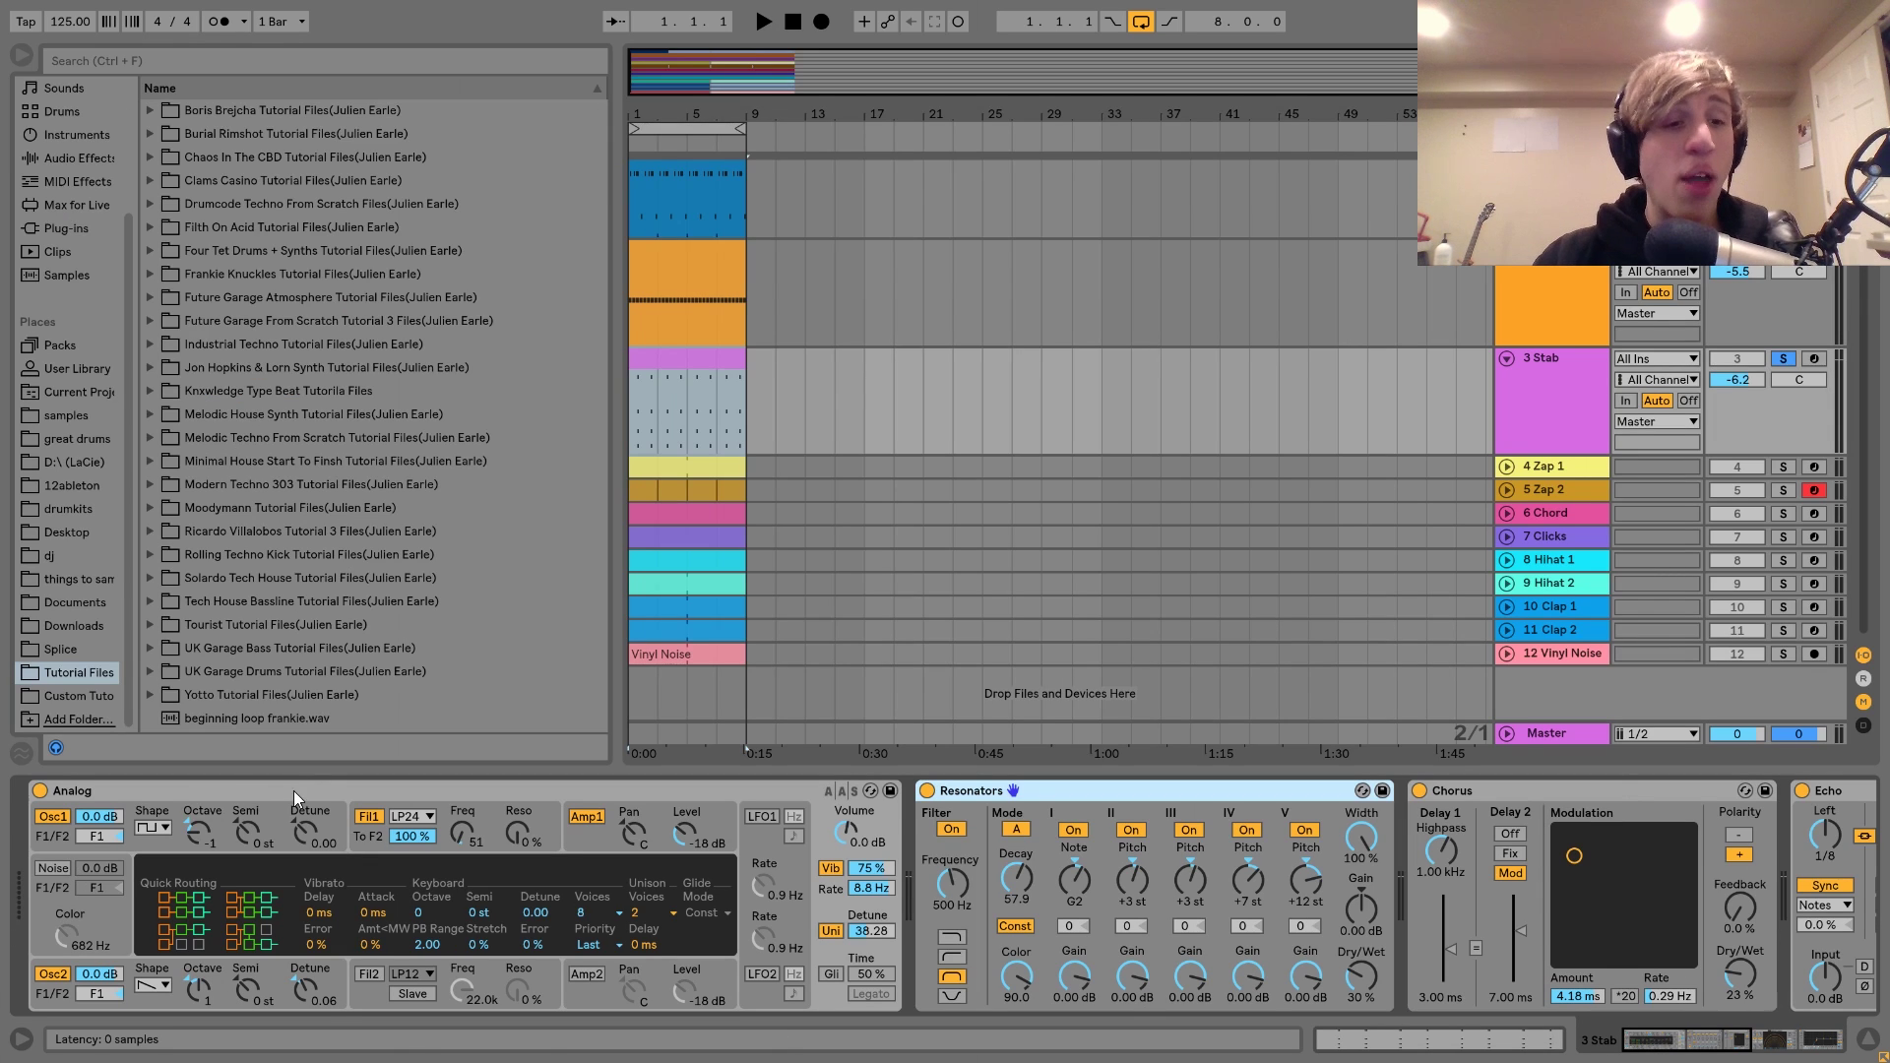
- Examine Analog's oscillators, filter envelope and amplifier envelope on the Stab track while playing the stab
{"action": "left_click", "coordinate": [163, 786]}
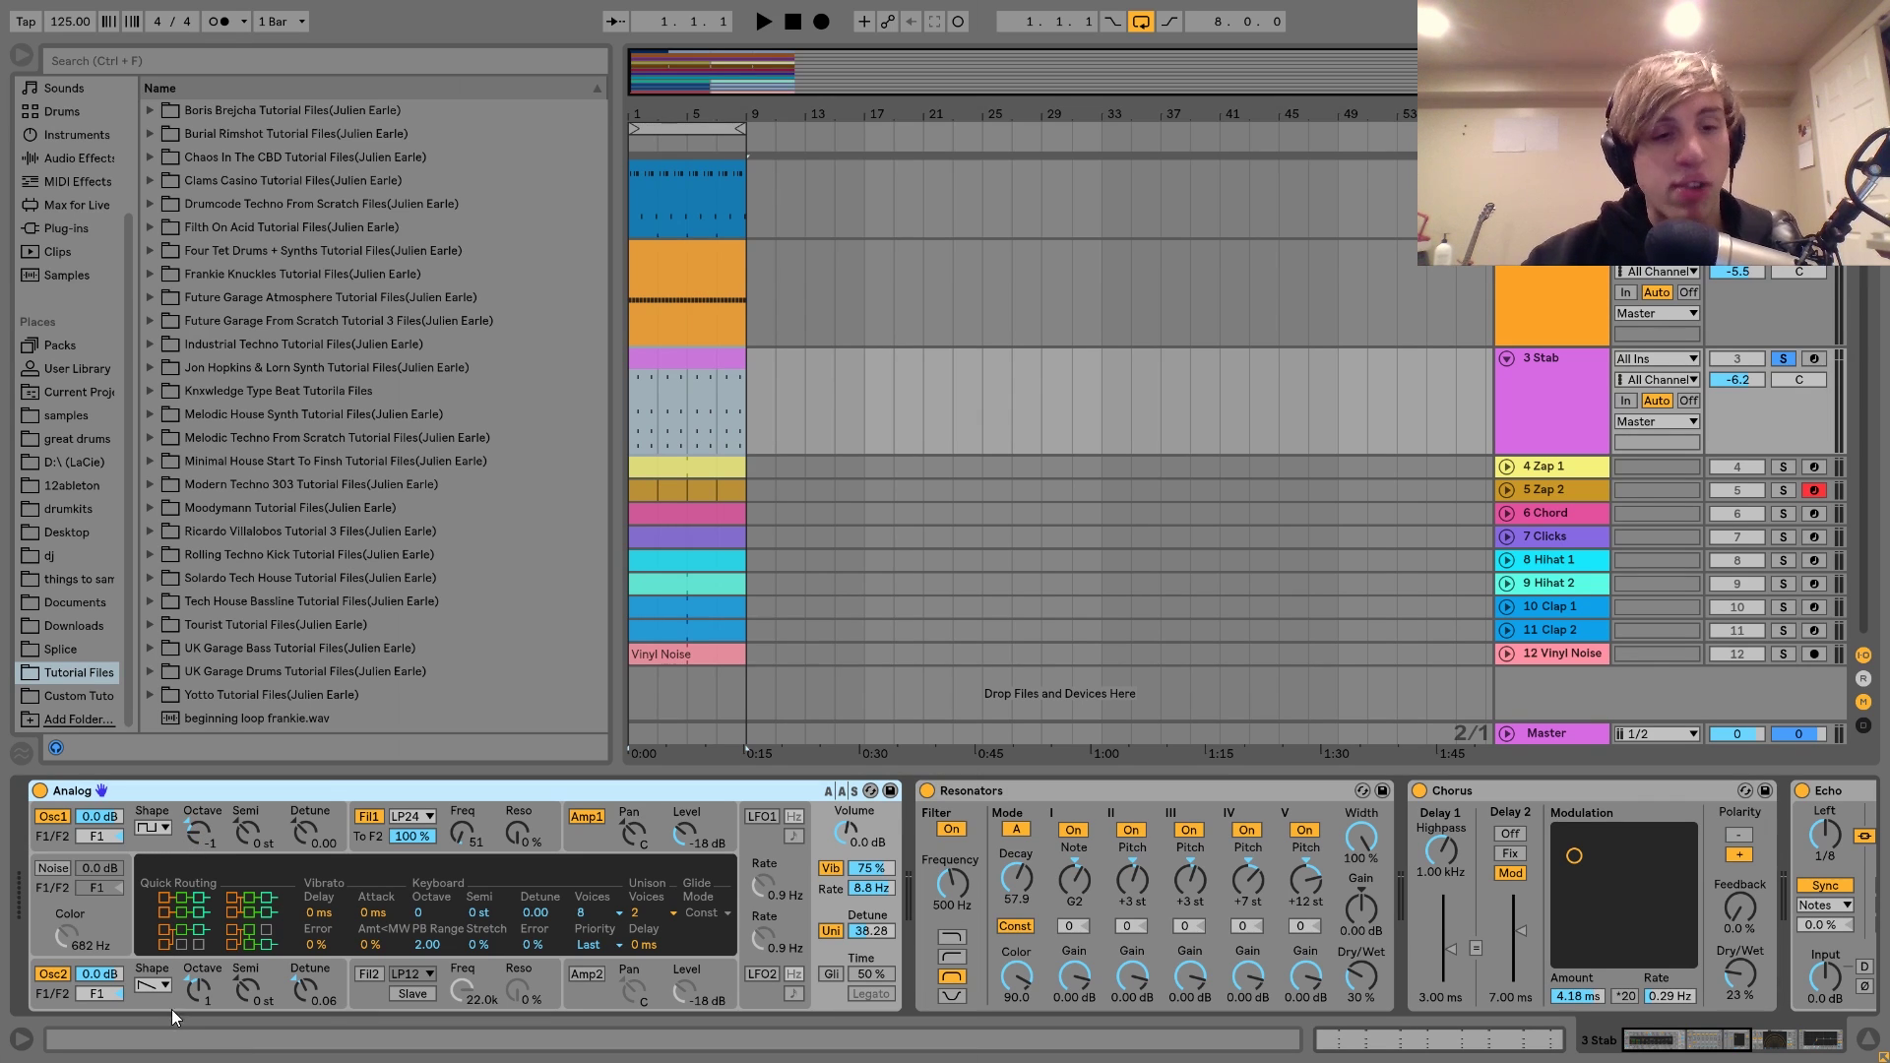
{"action": "left_click", "coordinate": [374, 841]}
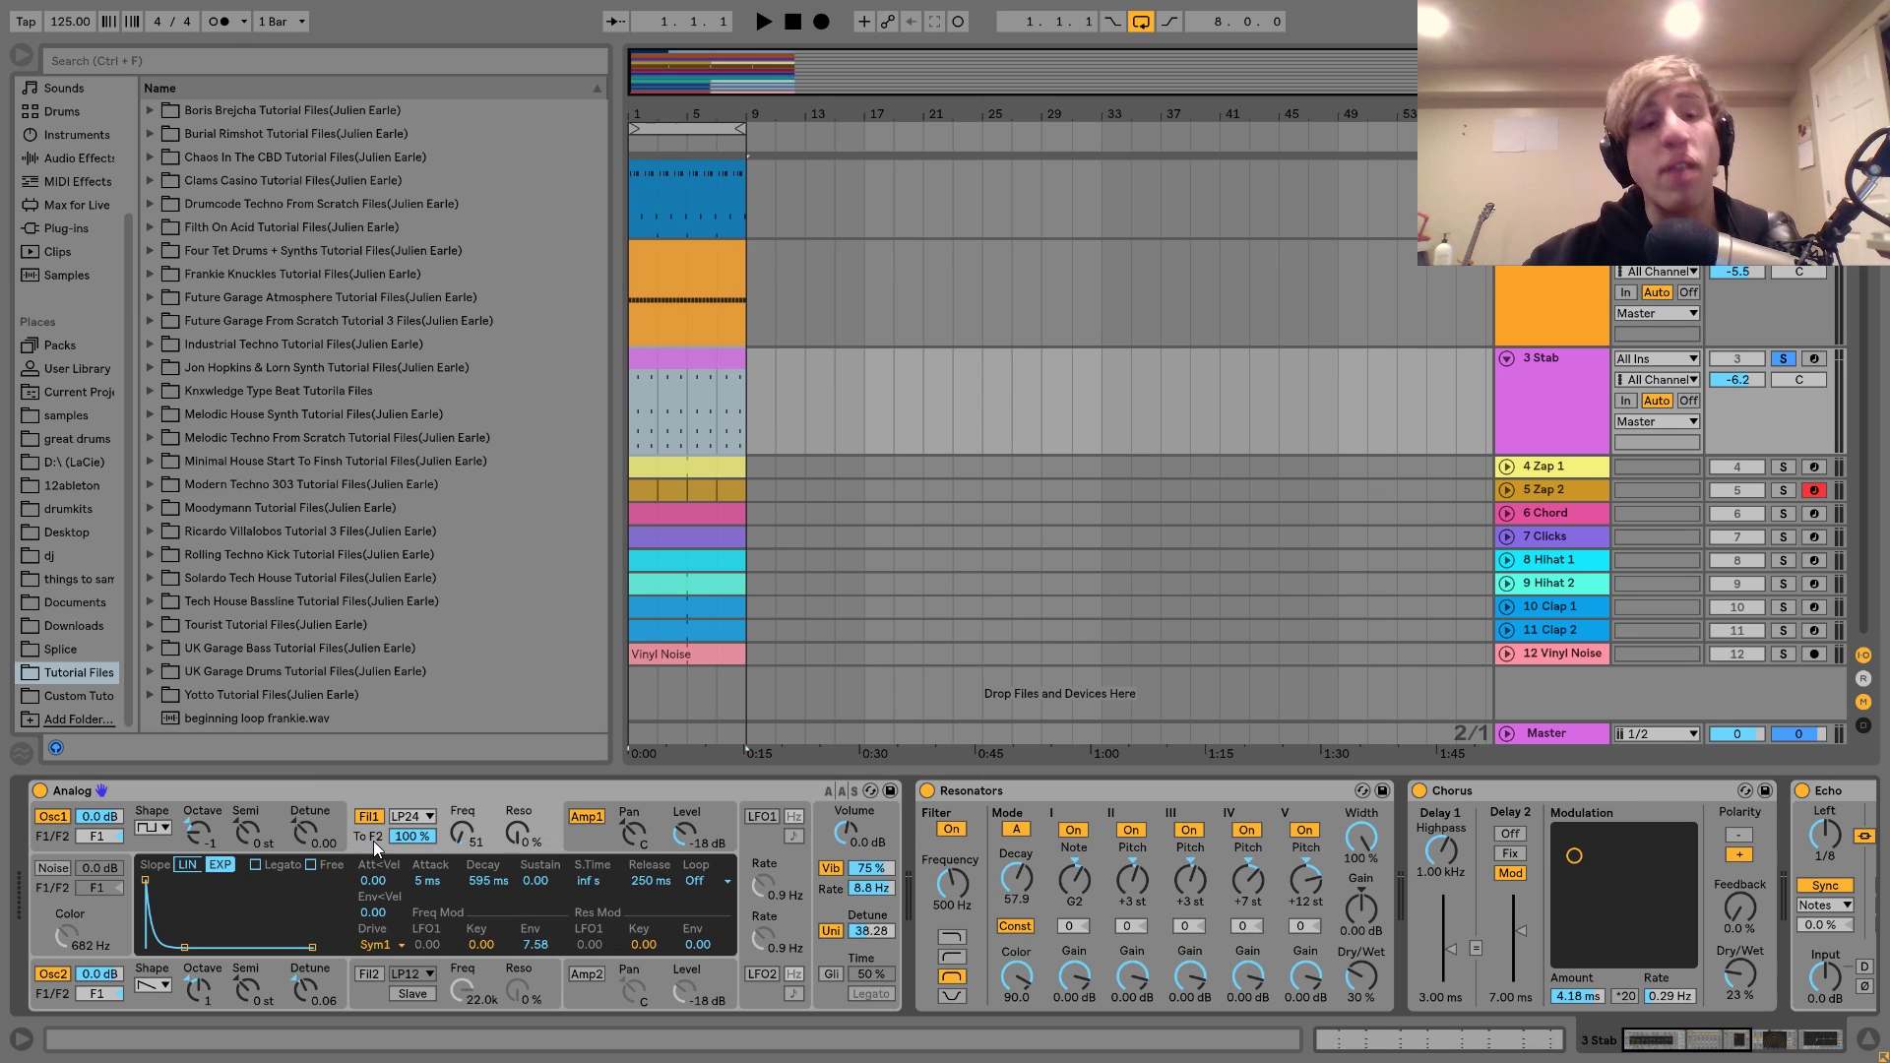
{"action": "key", "text": "space"}
{"action": "key", "text": "space"}
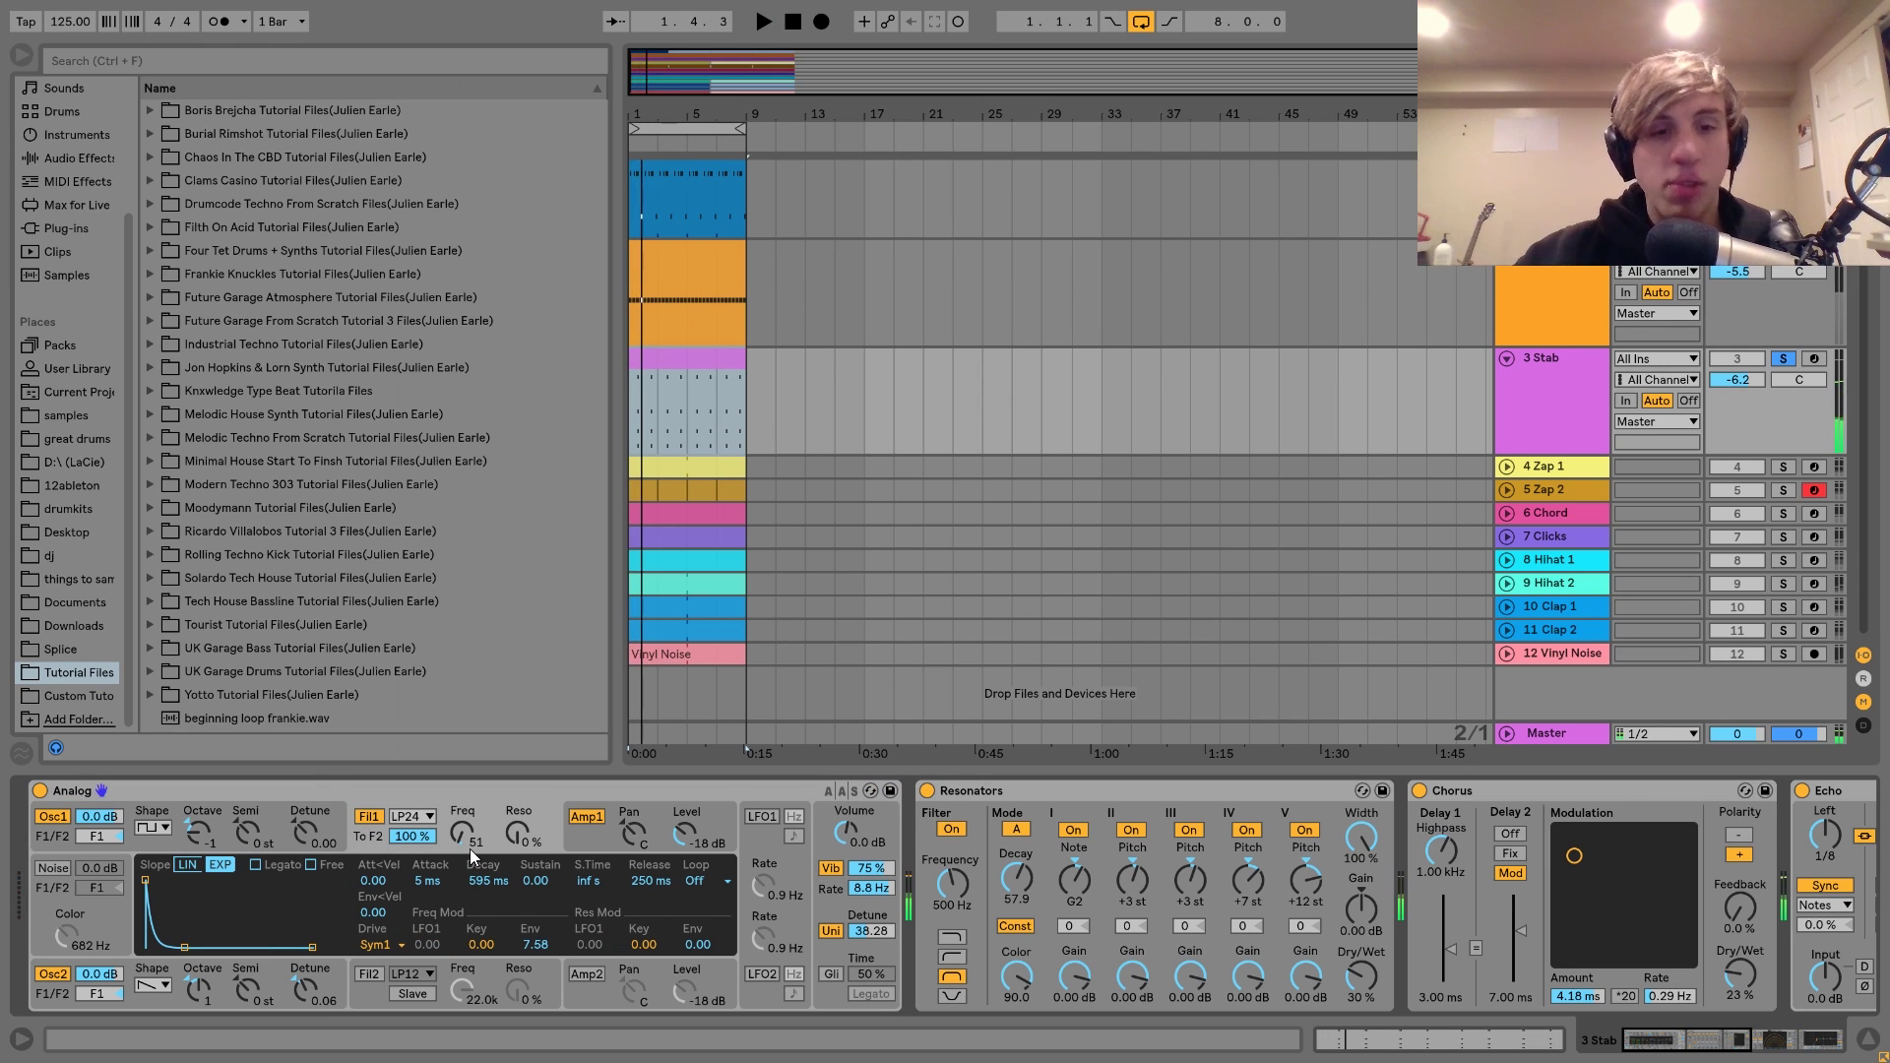
{"action": "left_click", "coordinate": [599, 835]}
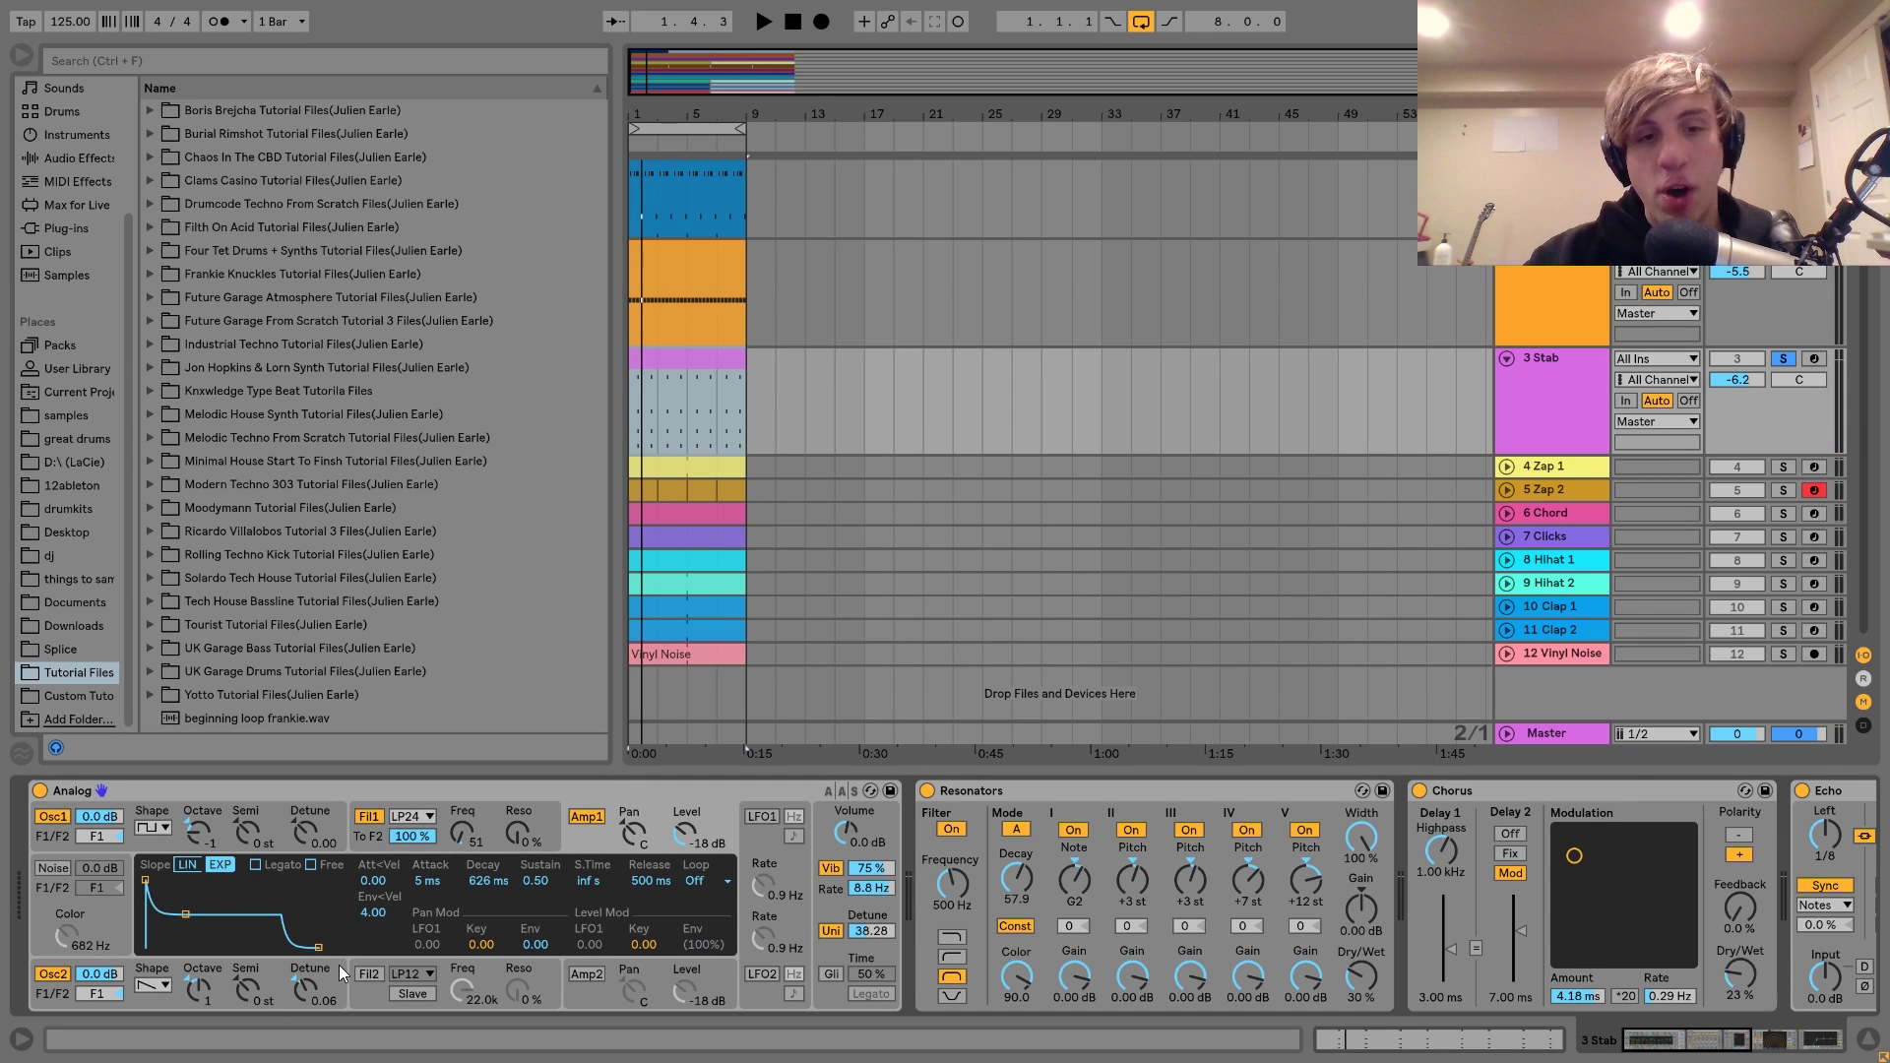
- Compare the stab with Analog's vibrato amount at 100 % and at 75 %, replaying it with the unison settings in view
{"action": "left_click", "coordinate": [835, 907]}
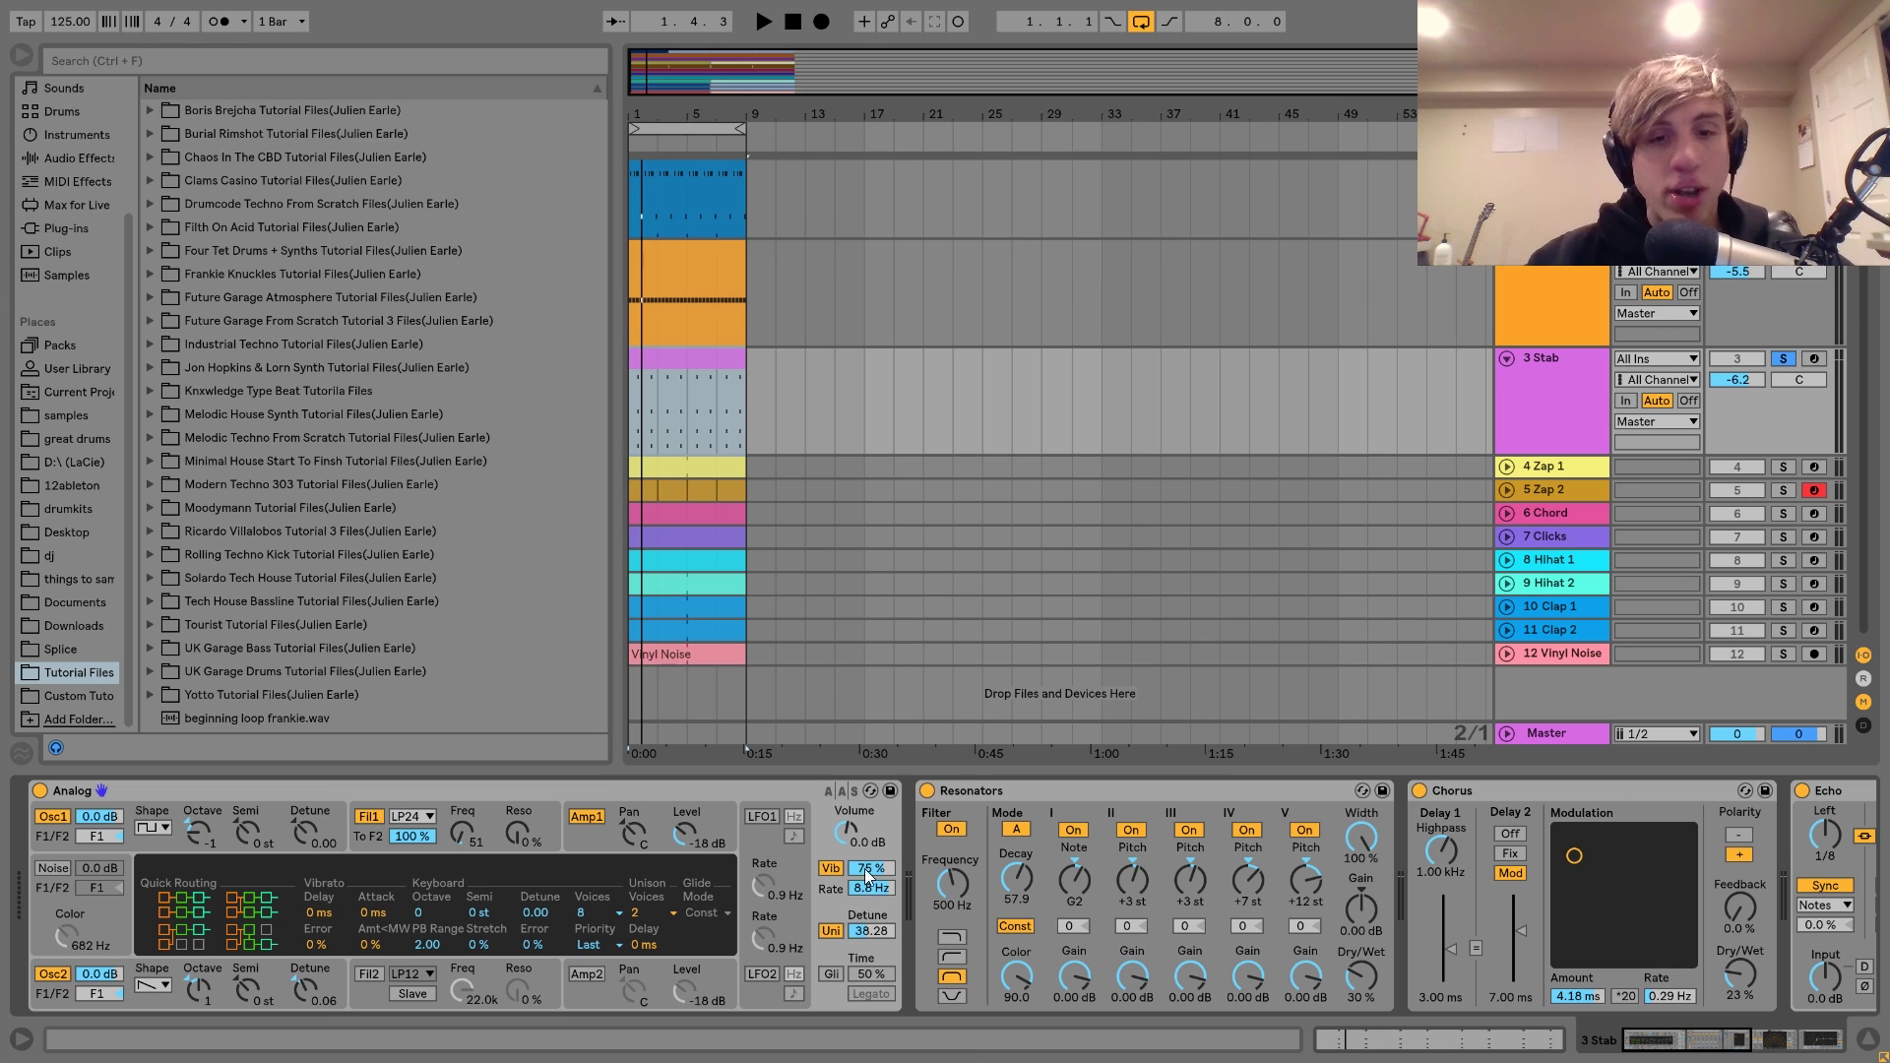
{"action": "left_click_drag", "start_coordinate": [871, 879], "coordinate": [870, 876]}
{"action": "key", "text": "space"}
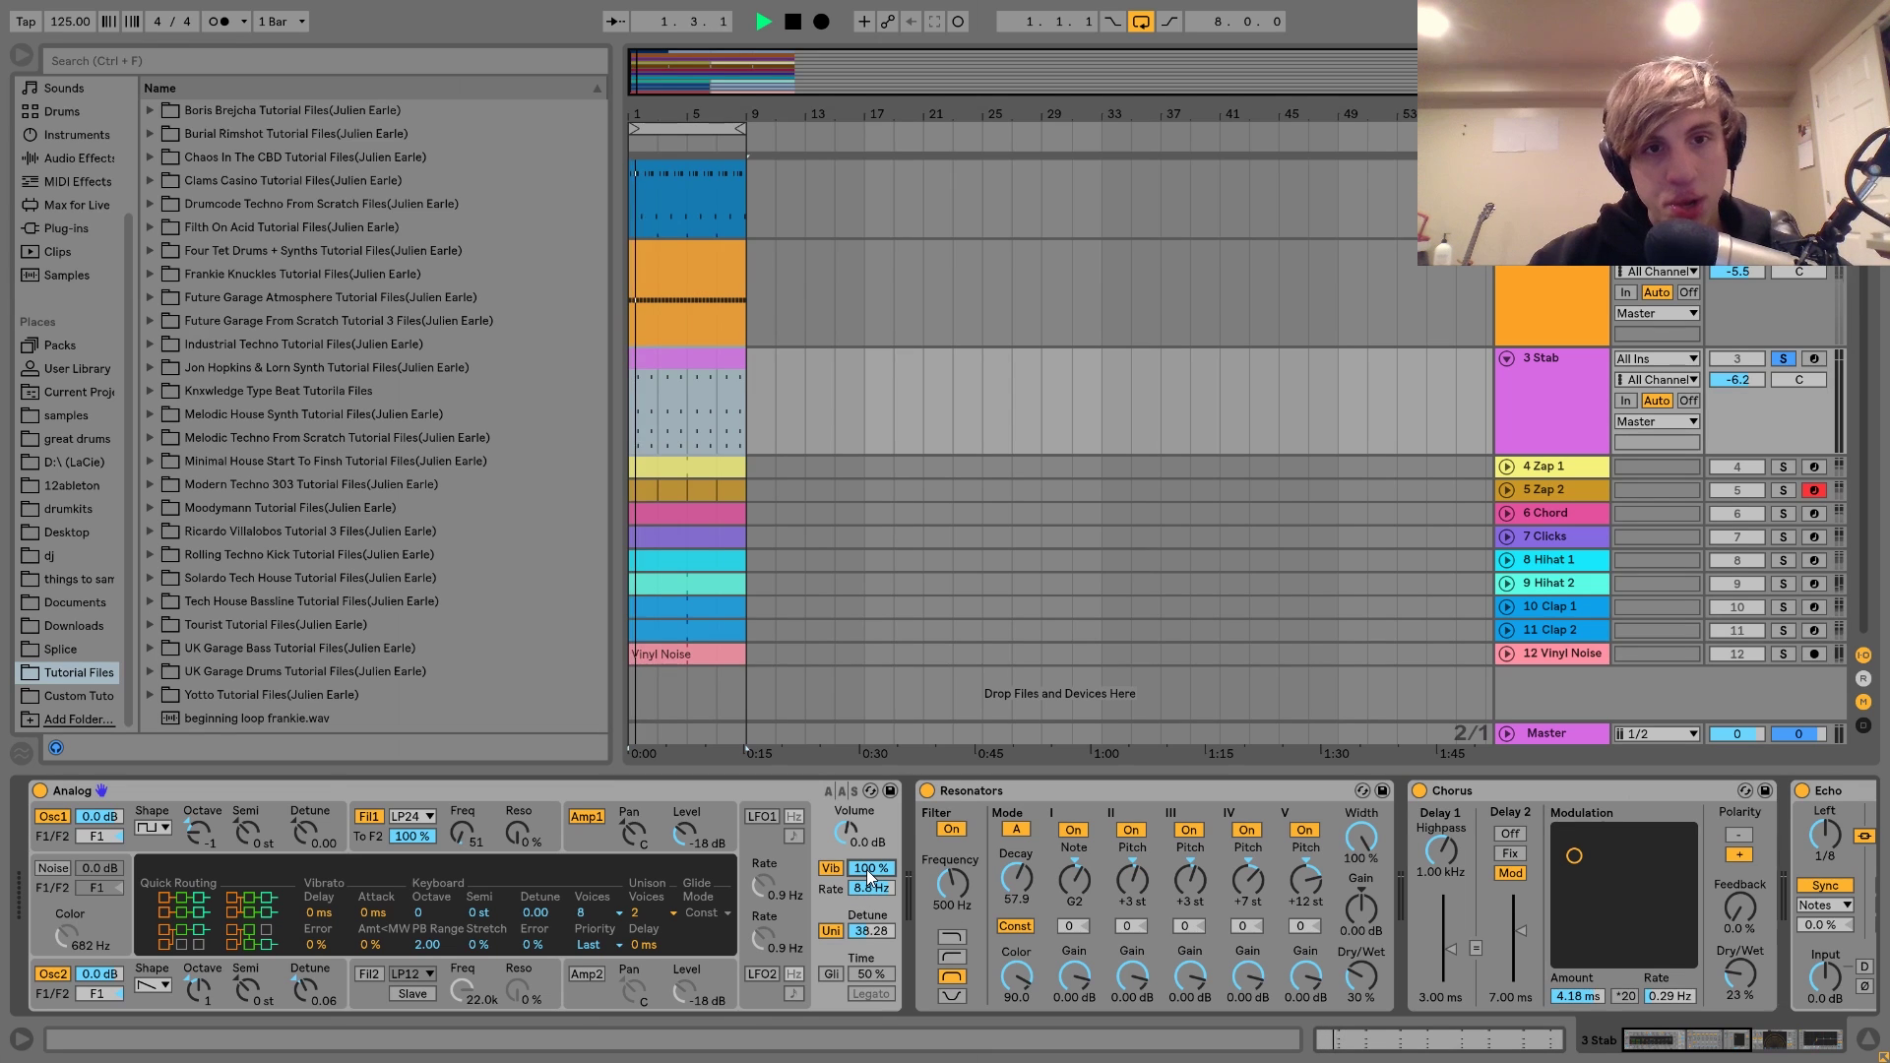
{"action": "key", "text": "space"}
{"action": "left_click_drag", "start_coordinate": [870, 876], "coordinate": [870, 880]}
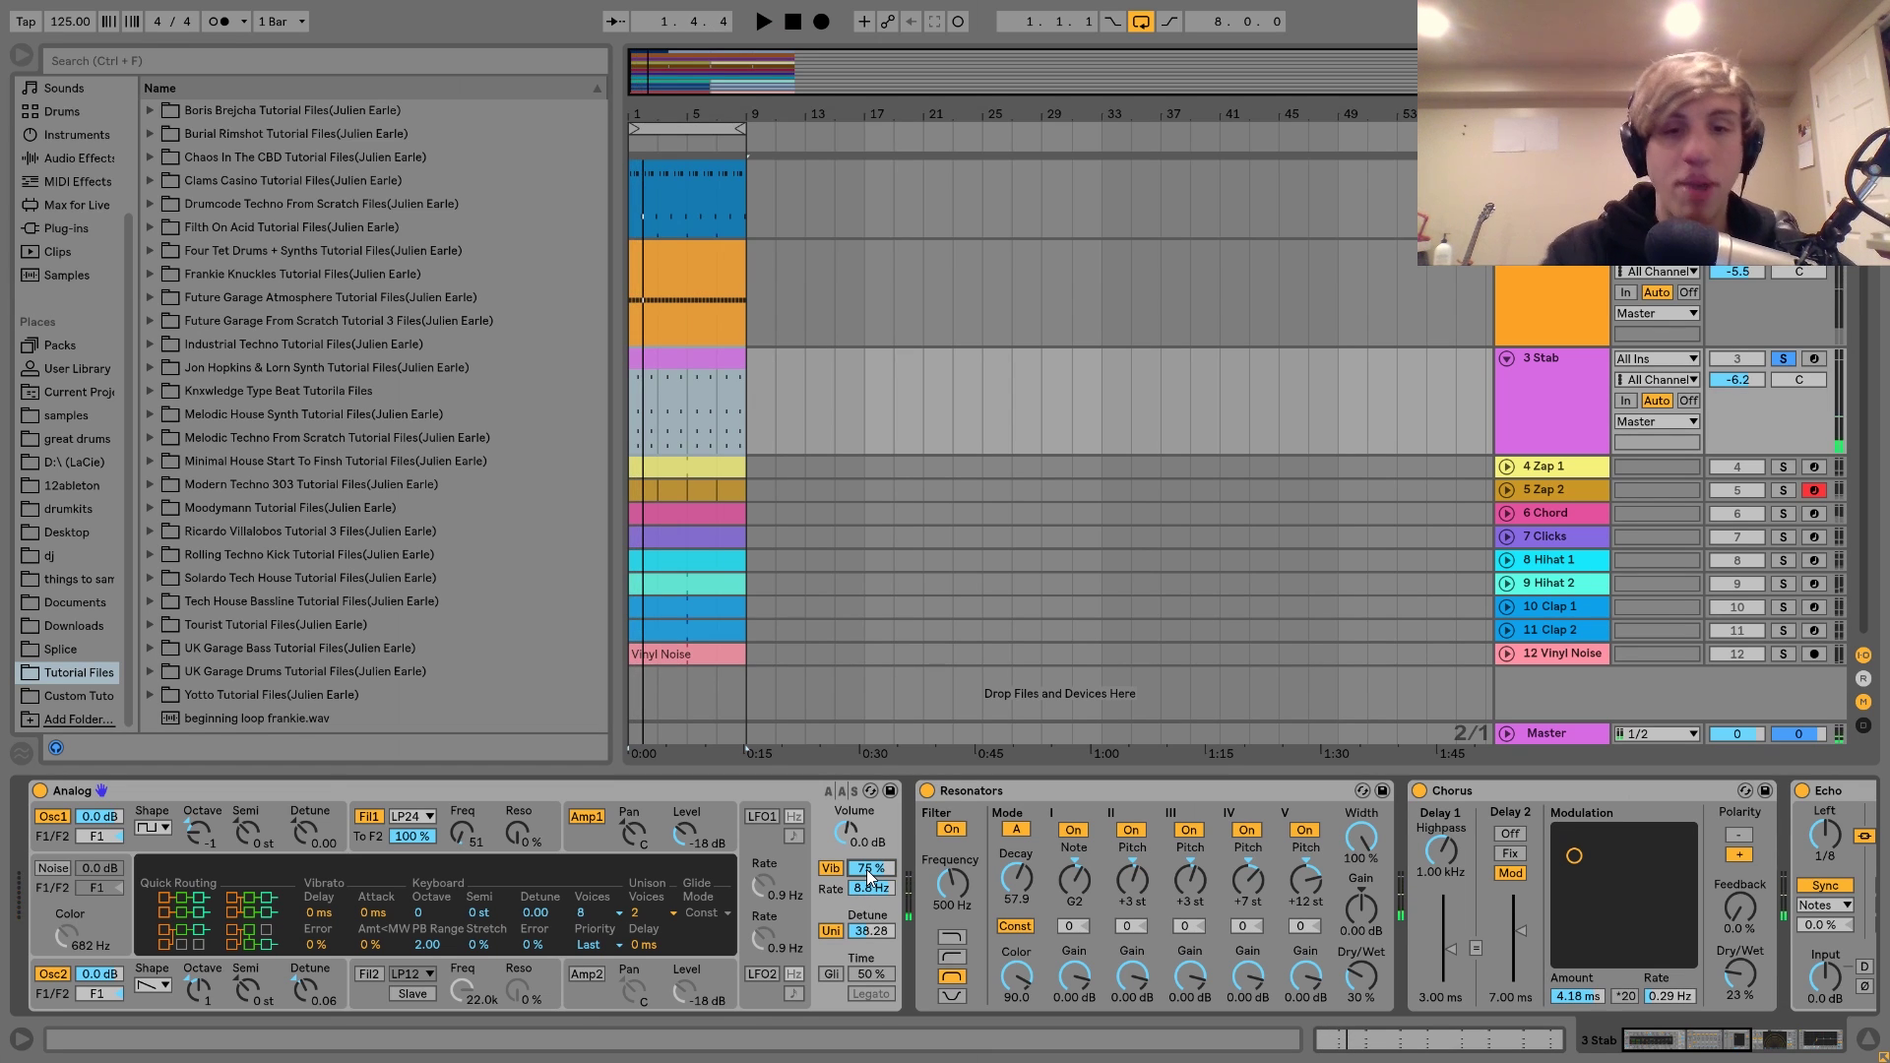
{"action": "key", "text": "space"}
{"action": "key", "text": "space"}
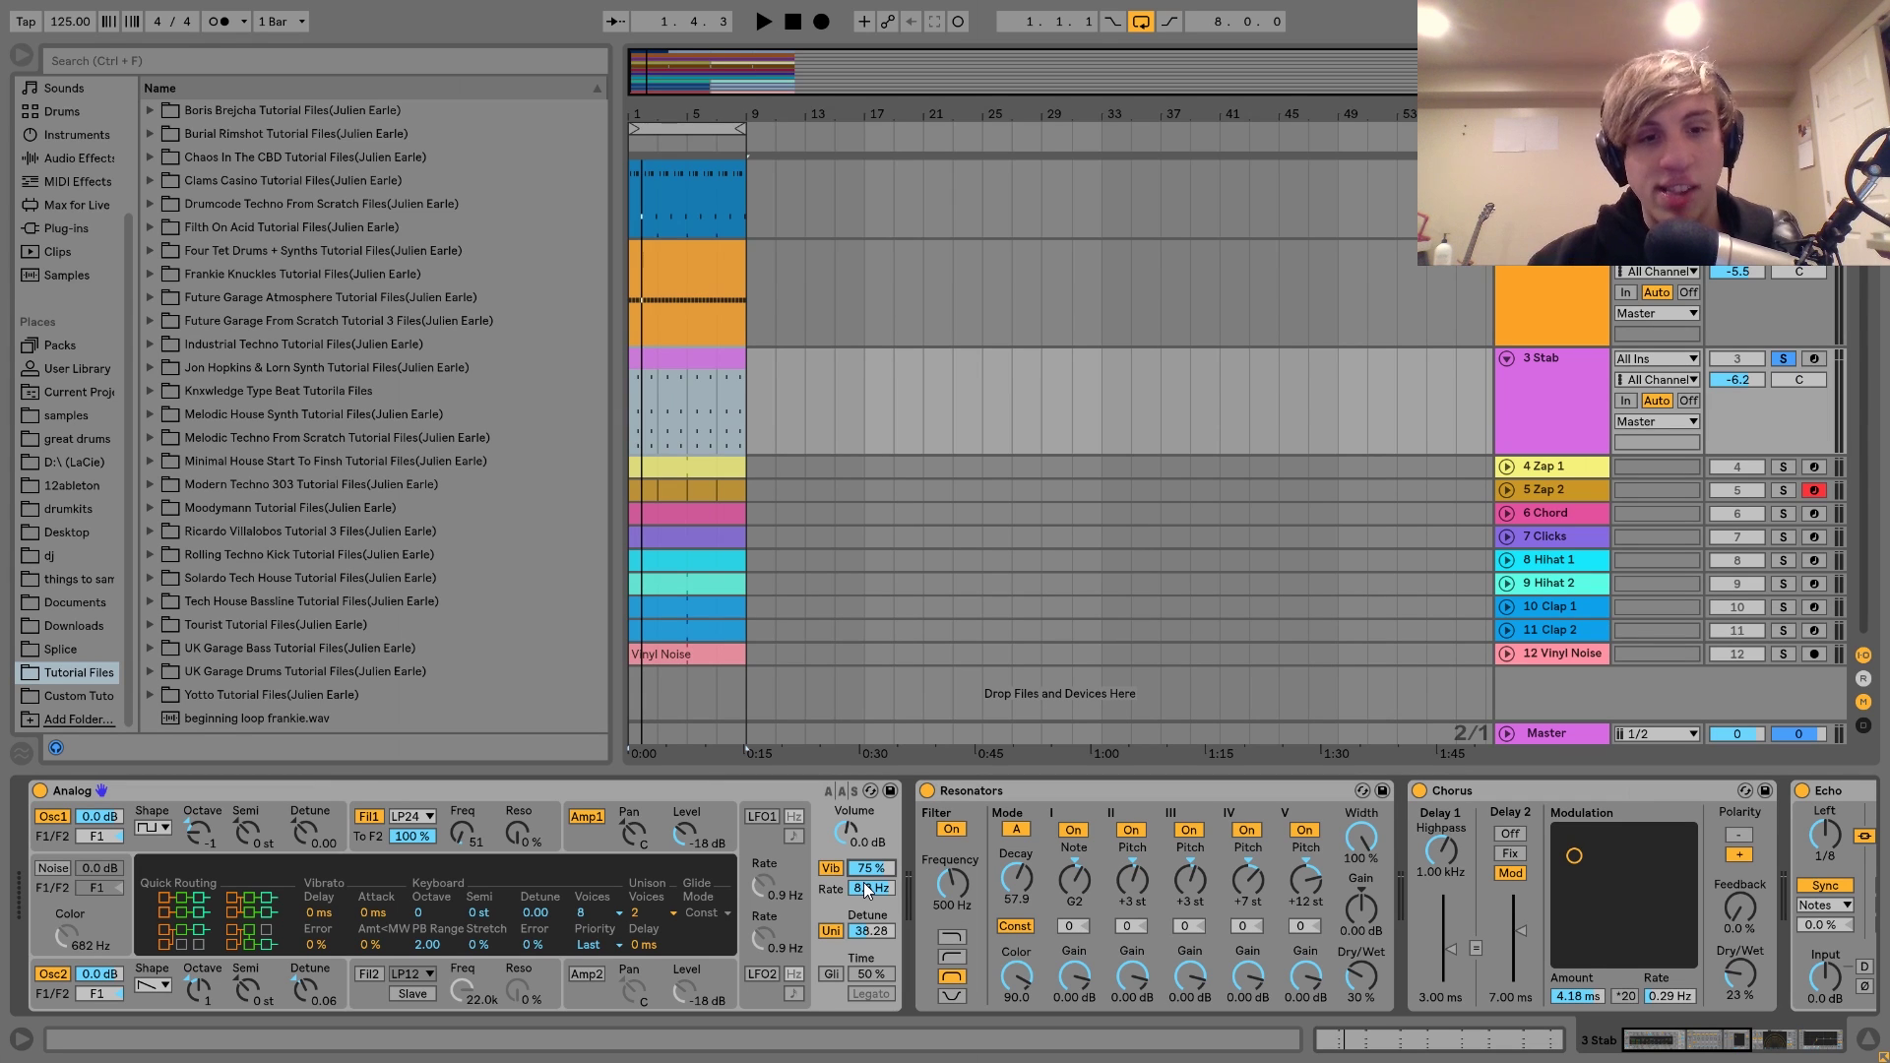
{"action": "key", "text": "space"}
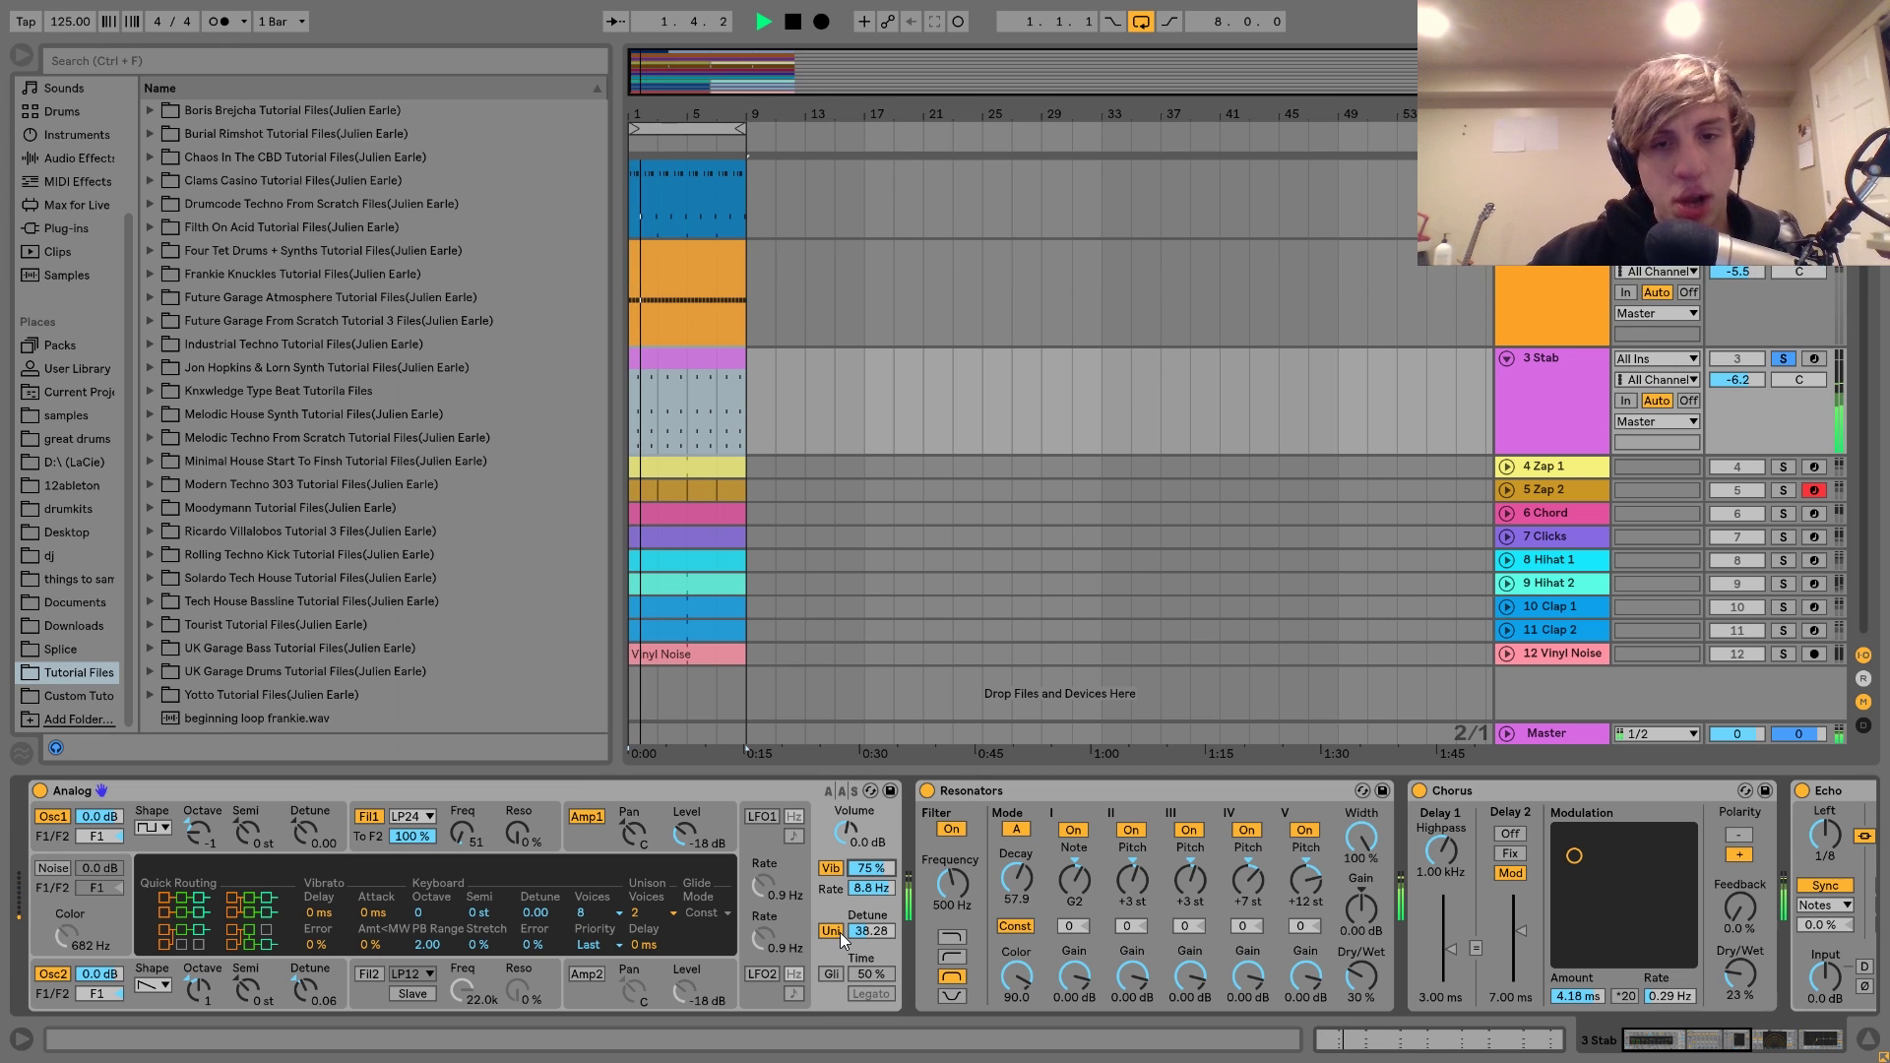
{"action": "key", "text": "space"}
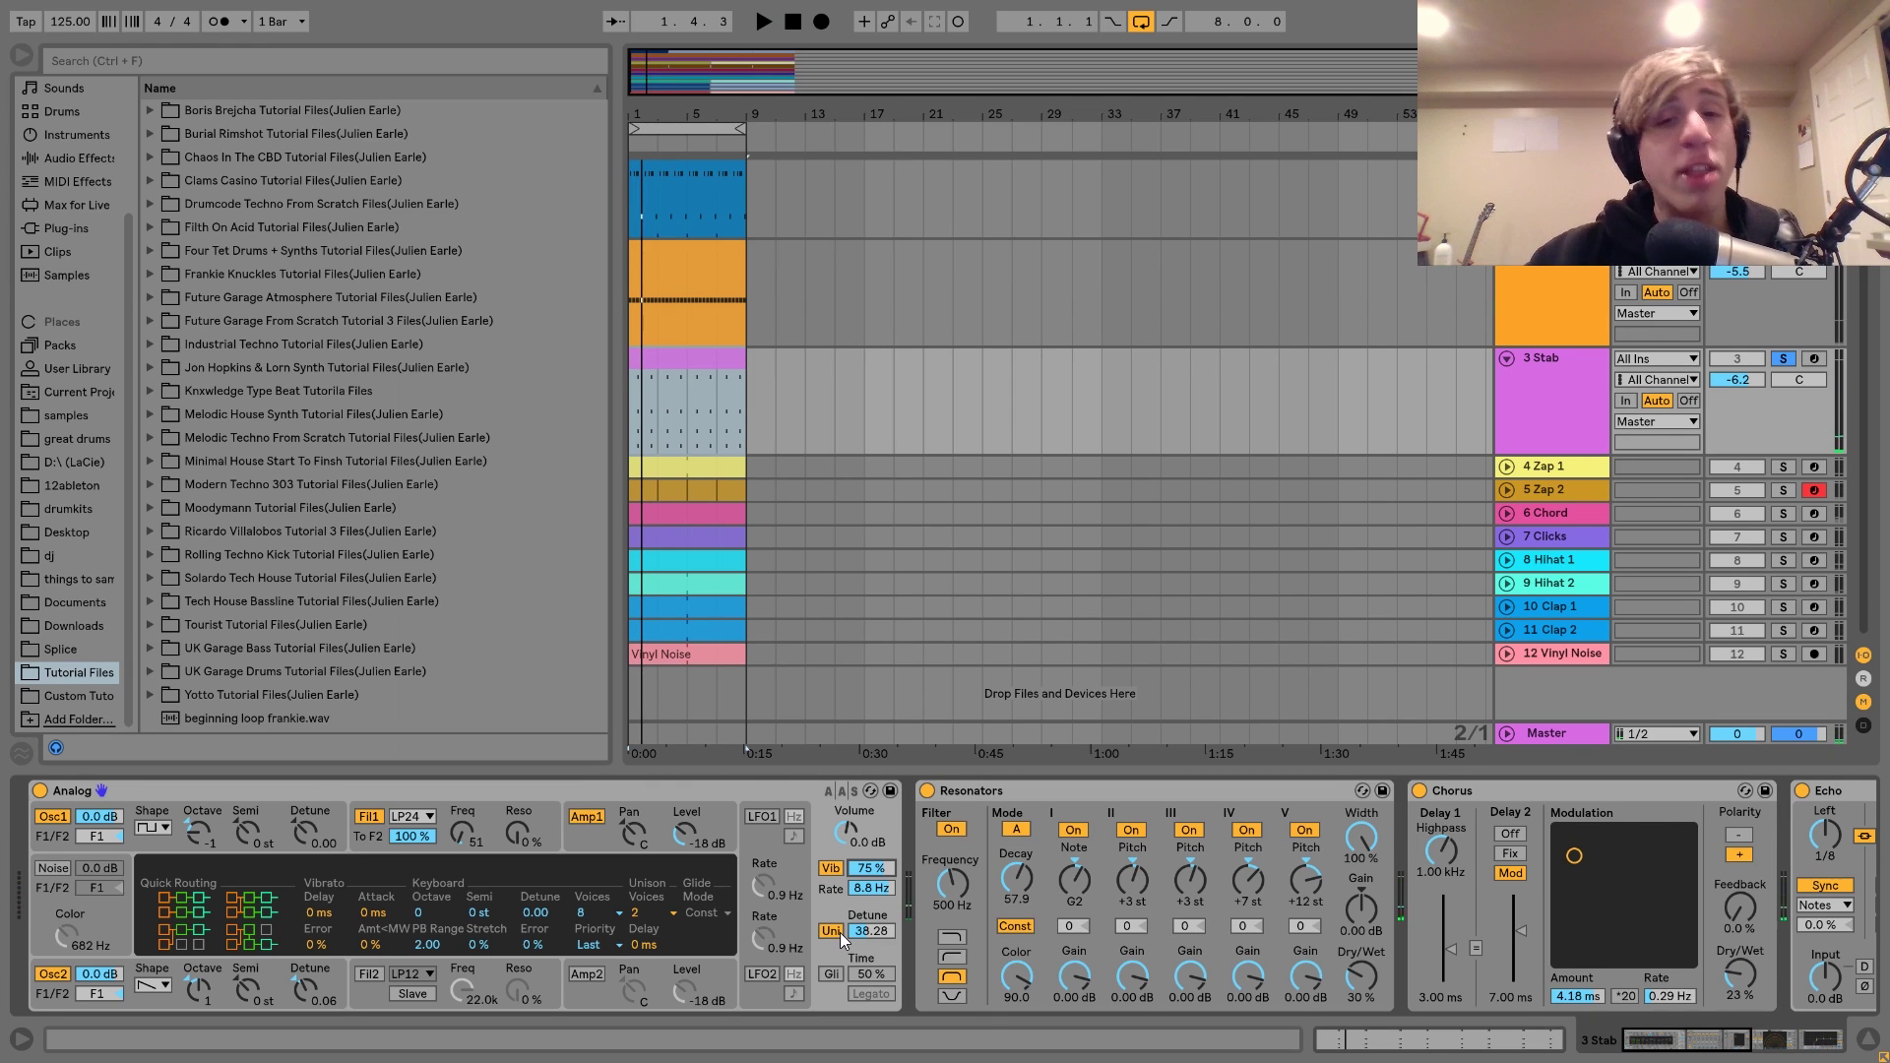
- Show the Resonators settings on the Stab track and play the stab through them
{"action": "scroll", "coordinate": [1197, 1004], "scroll_direction": "right", "scroll_amount": 3}
{"action": "left_click", "coordinate": [742, 799]}
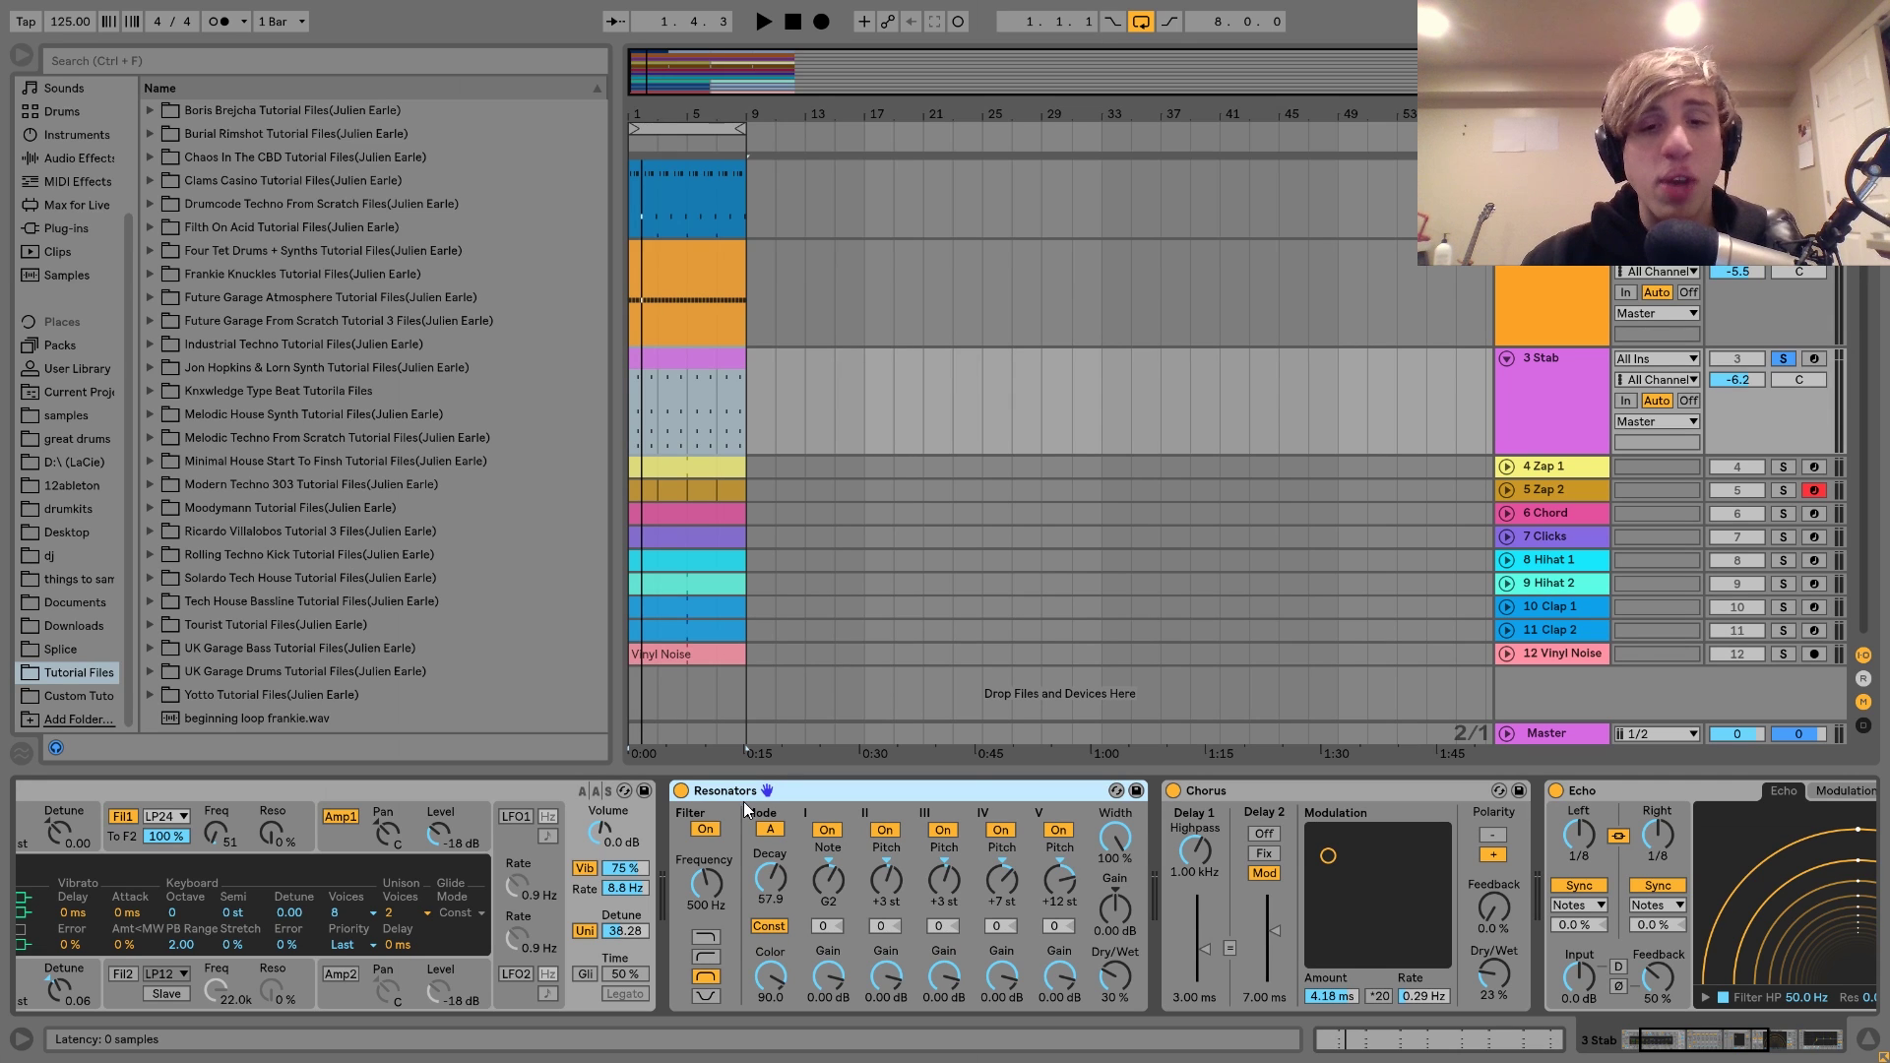
{"action": "key", "text": "space"}
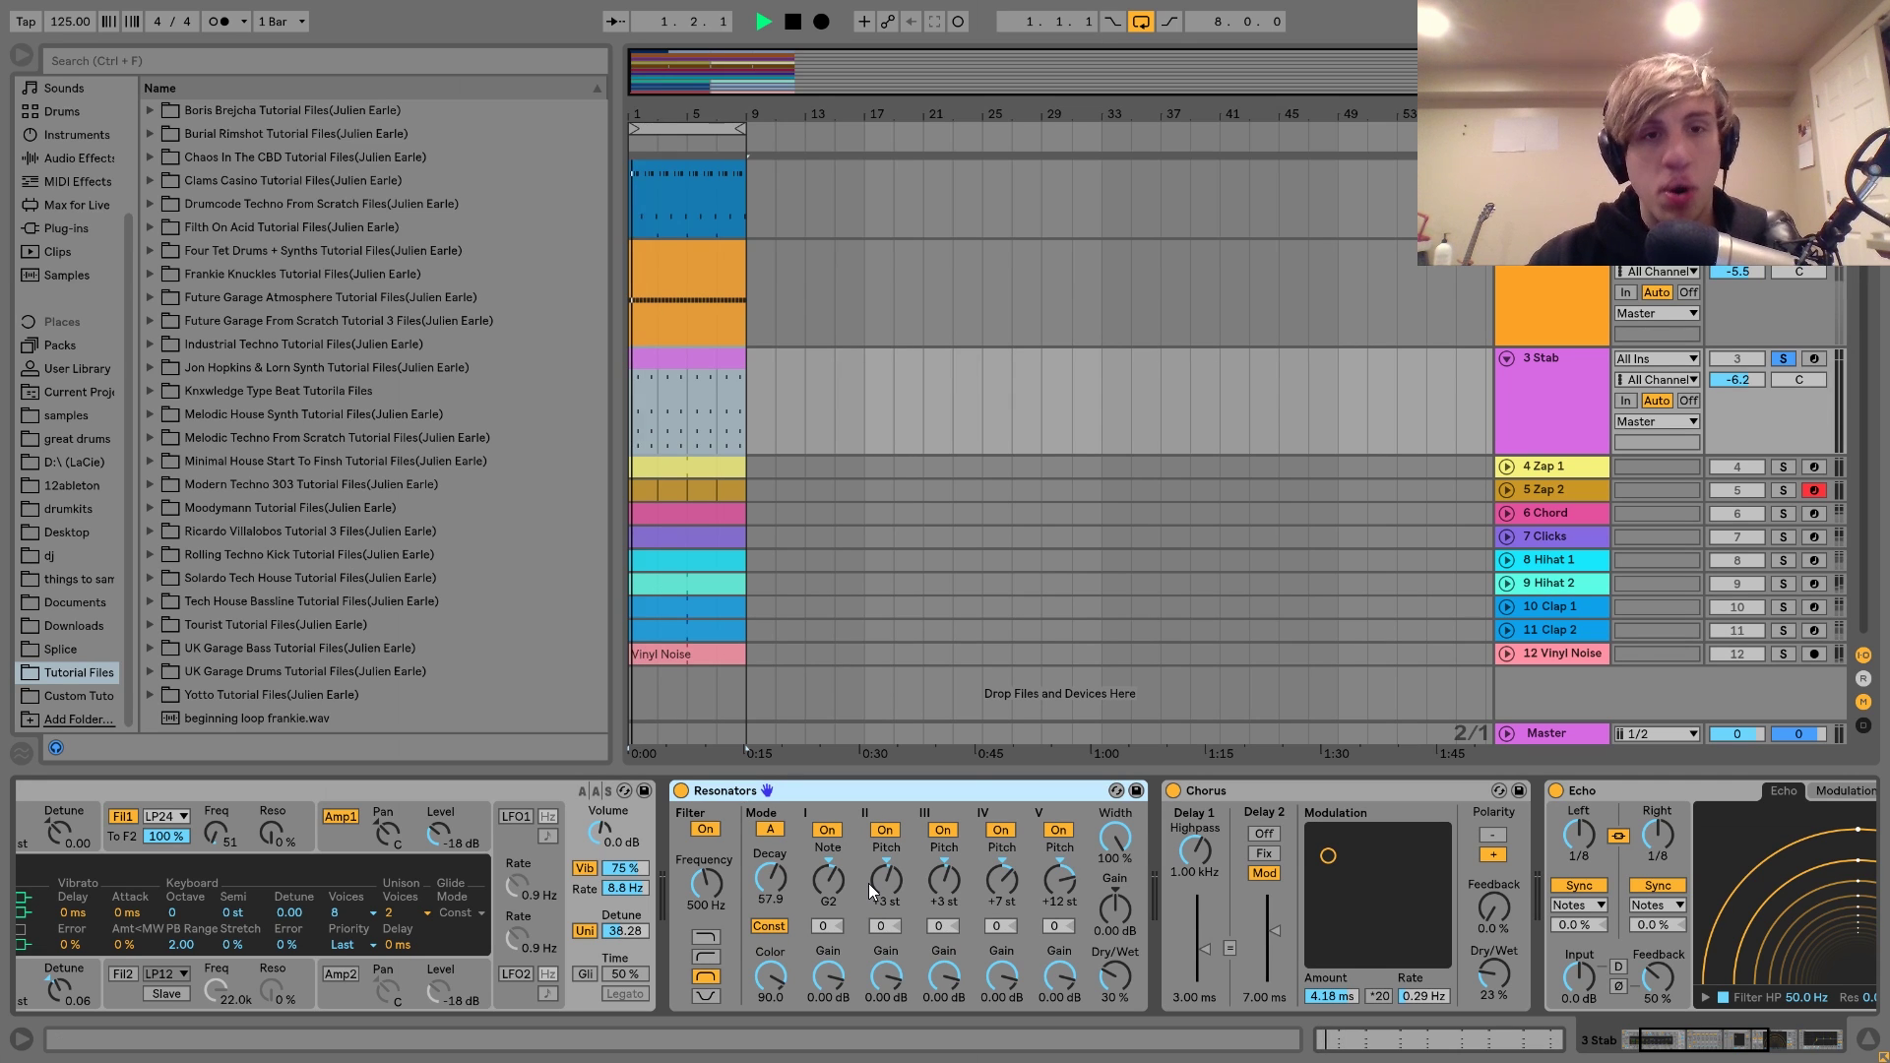
{"action": "key", "text": "space"}
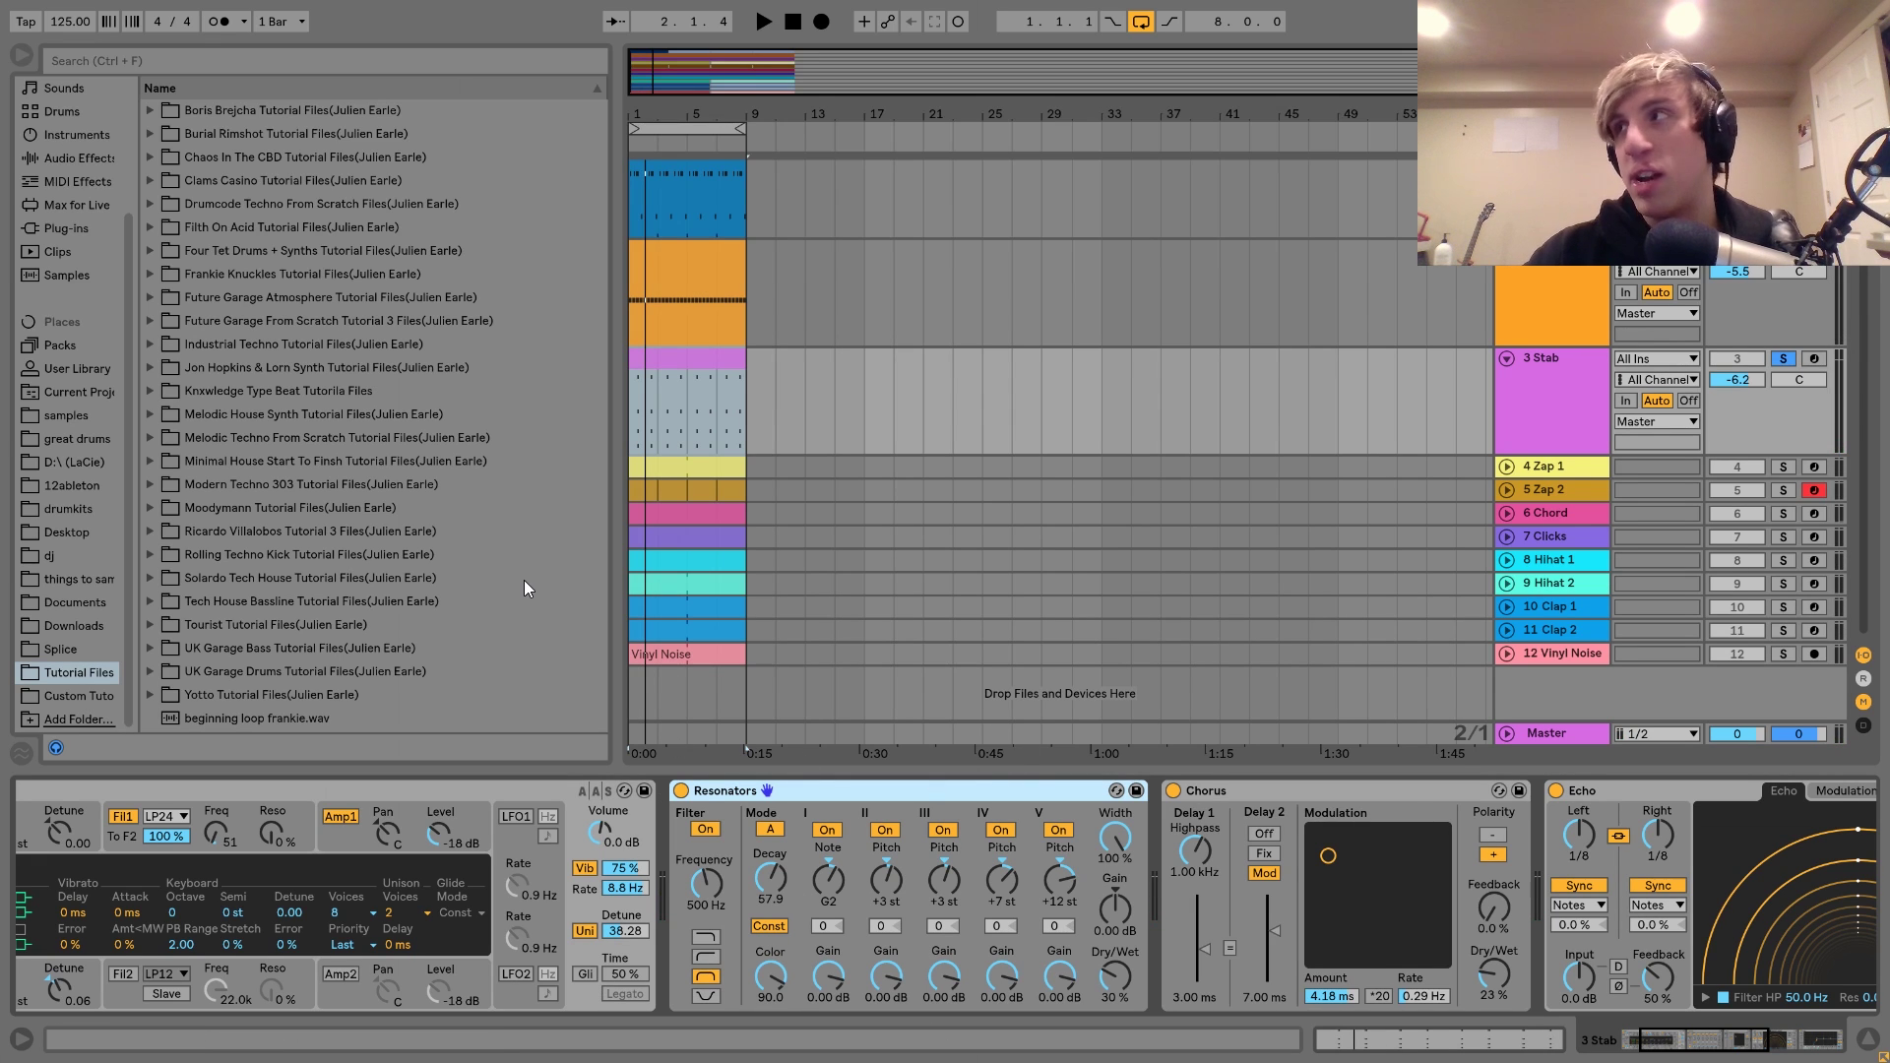
{"action": "key", "text": "space"}
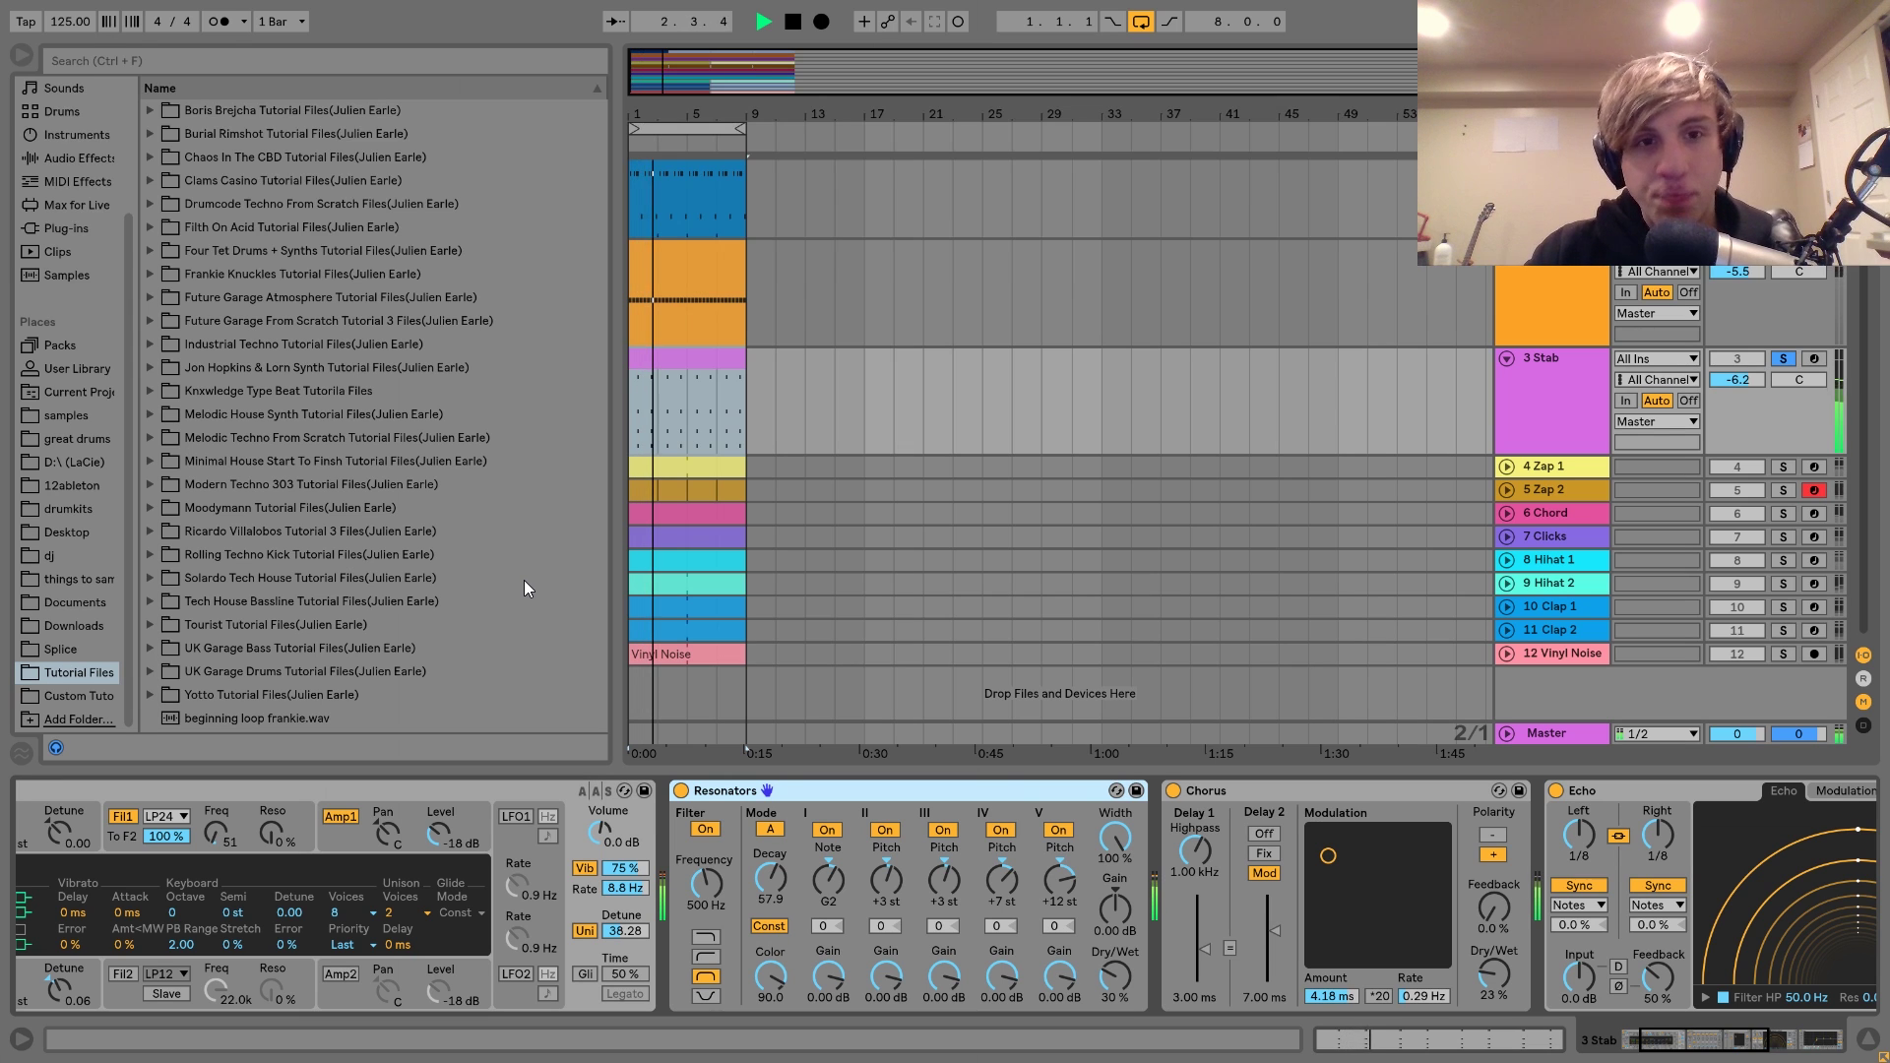
- Arm the Stab track for recording and lower the computer keyboard's note range by one octave
{"action": "left_click", "coordinate": [1814, 360]}
{"action": "key", "text": "z"}
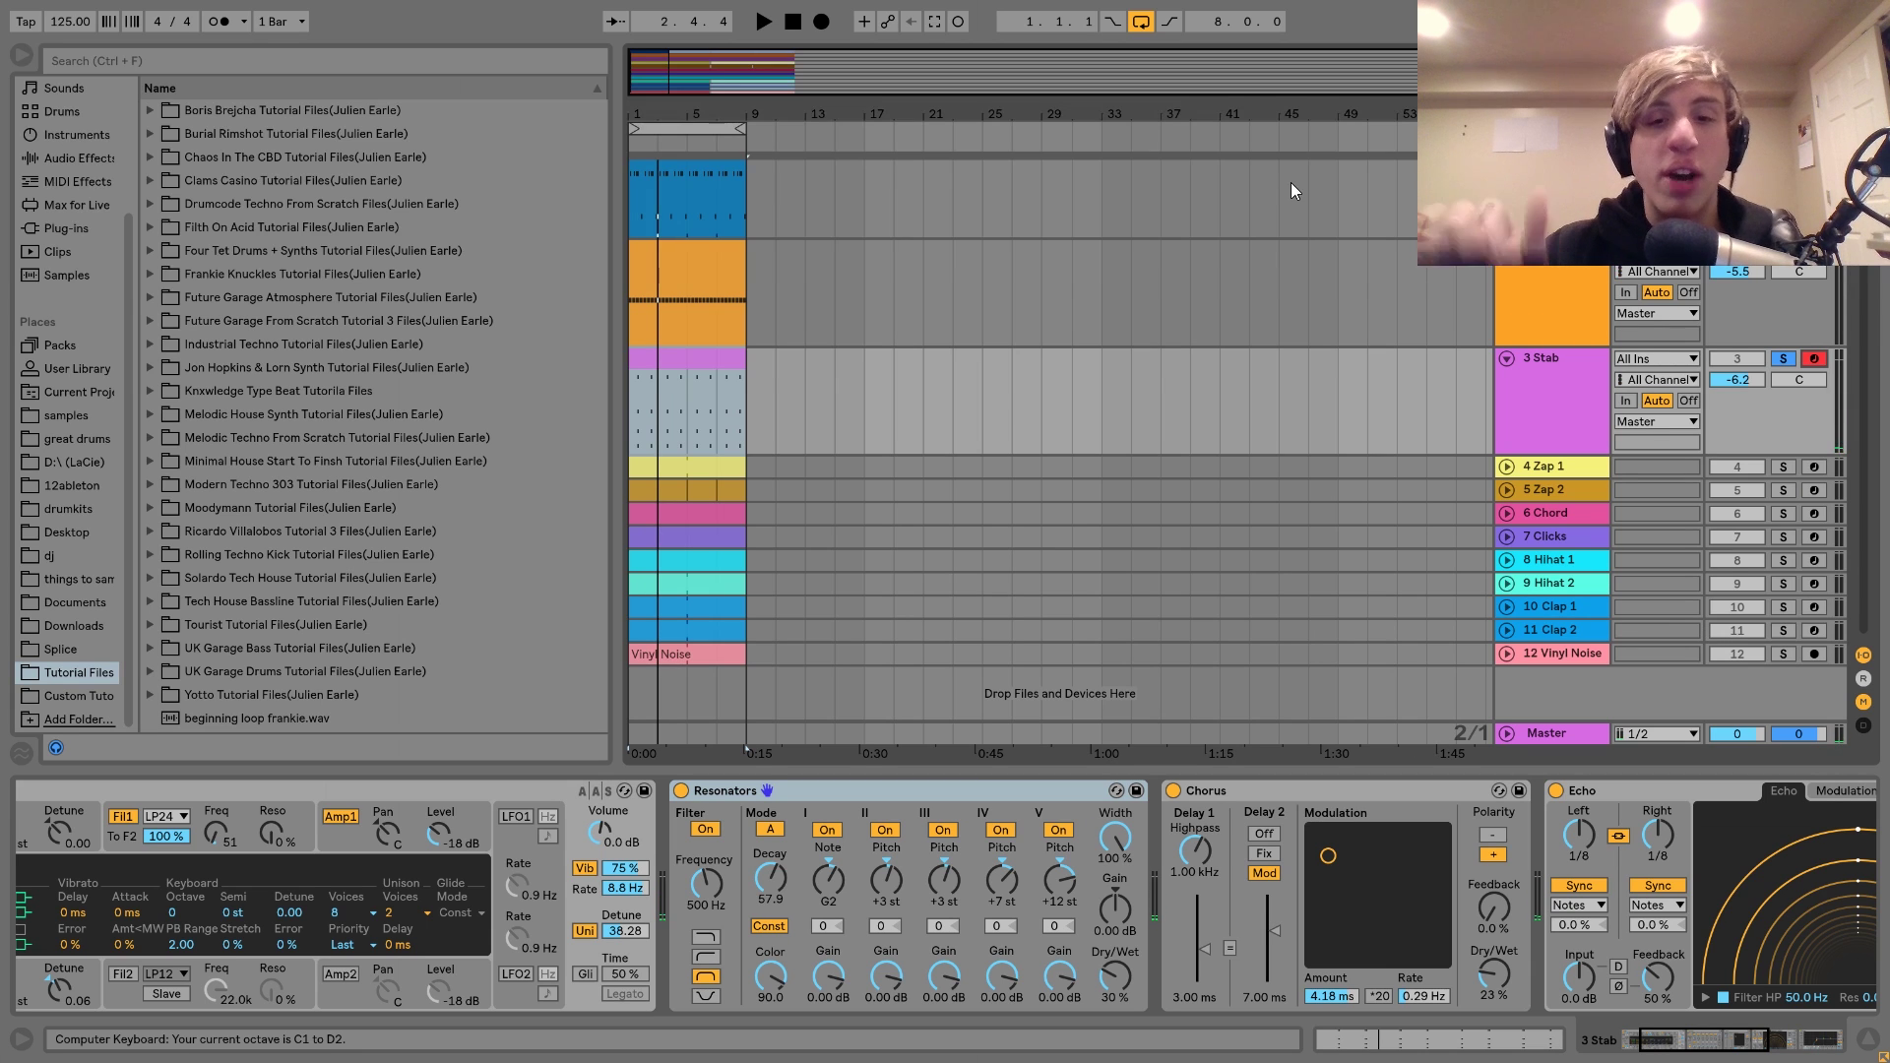
- Play the stab with Resonators bypassed and turn the effect back on
{"action": "left_click", "coordinate": [680, 790]}
{"action": "key", "text": "space"}
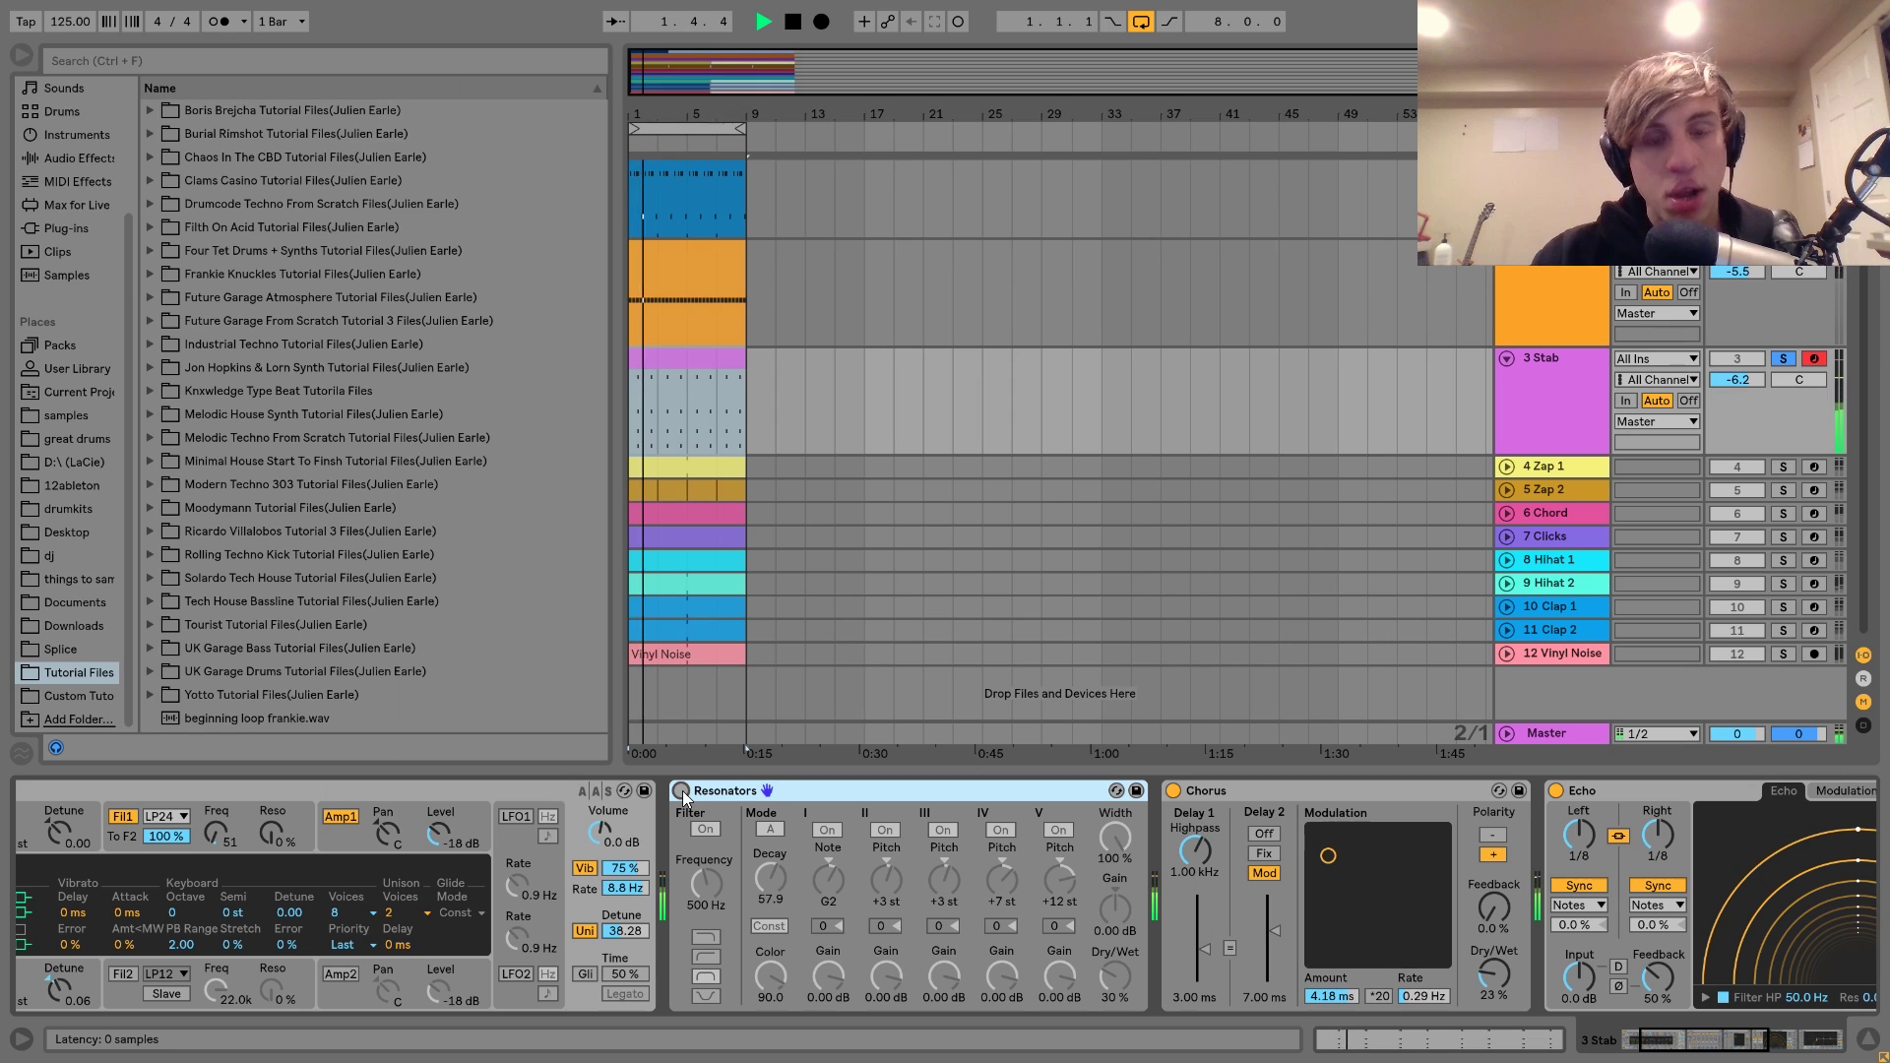
{"action": "key", "text": "space"}
{"action": "left_click", "coordinate": [680, 791]}
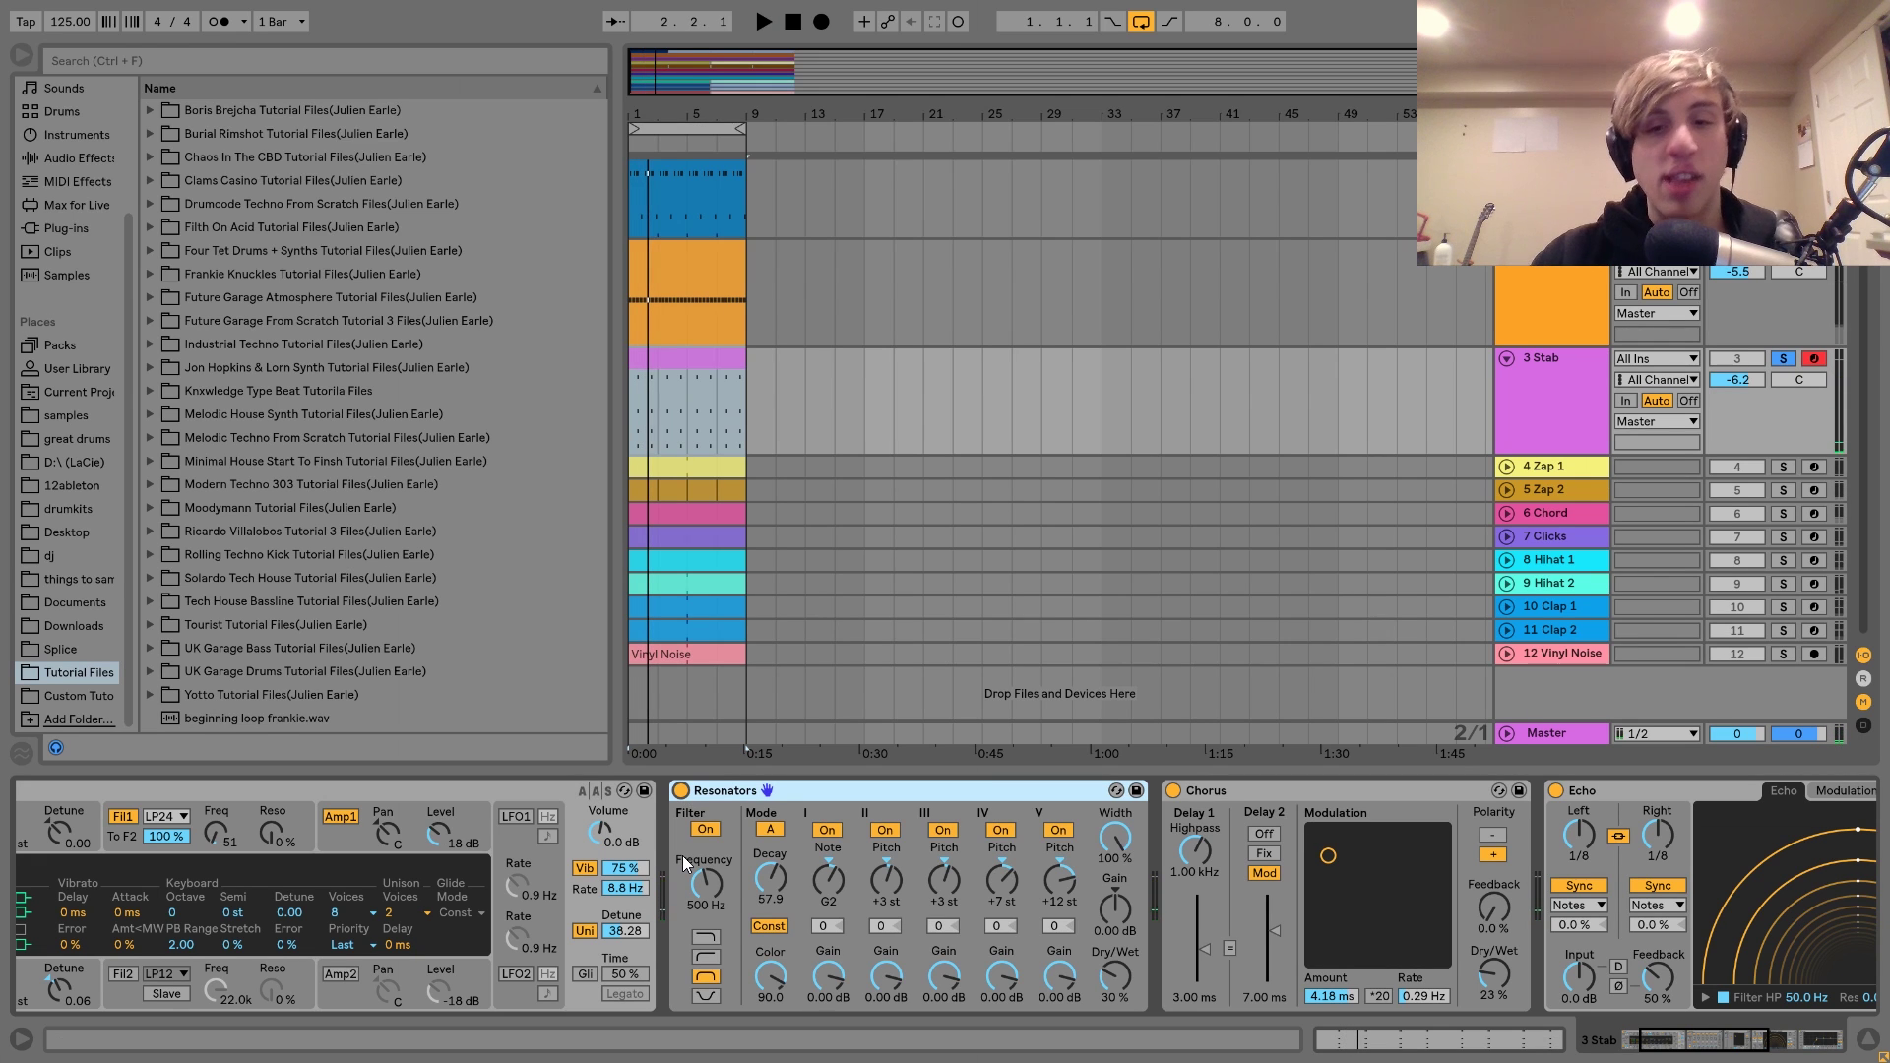
- Play the stab through Resonators while examining its decay and the pitch settings of the five resonators
{"action": "key", "text": "space"}
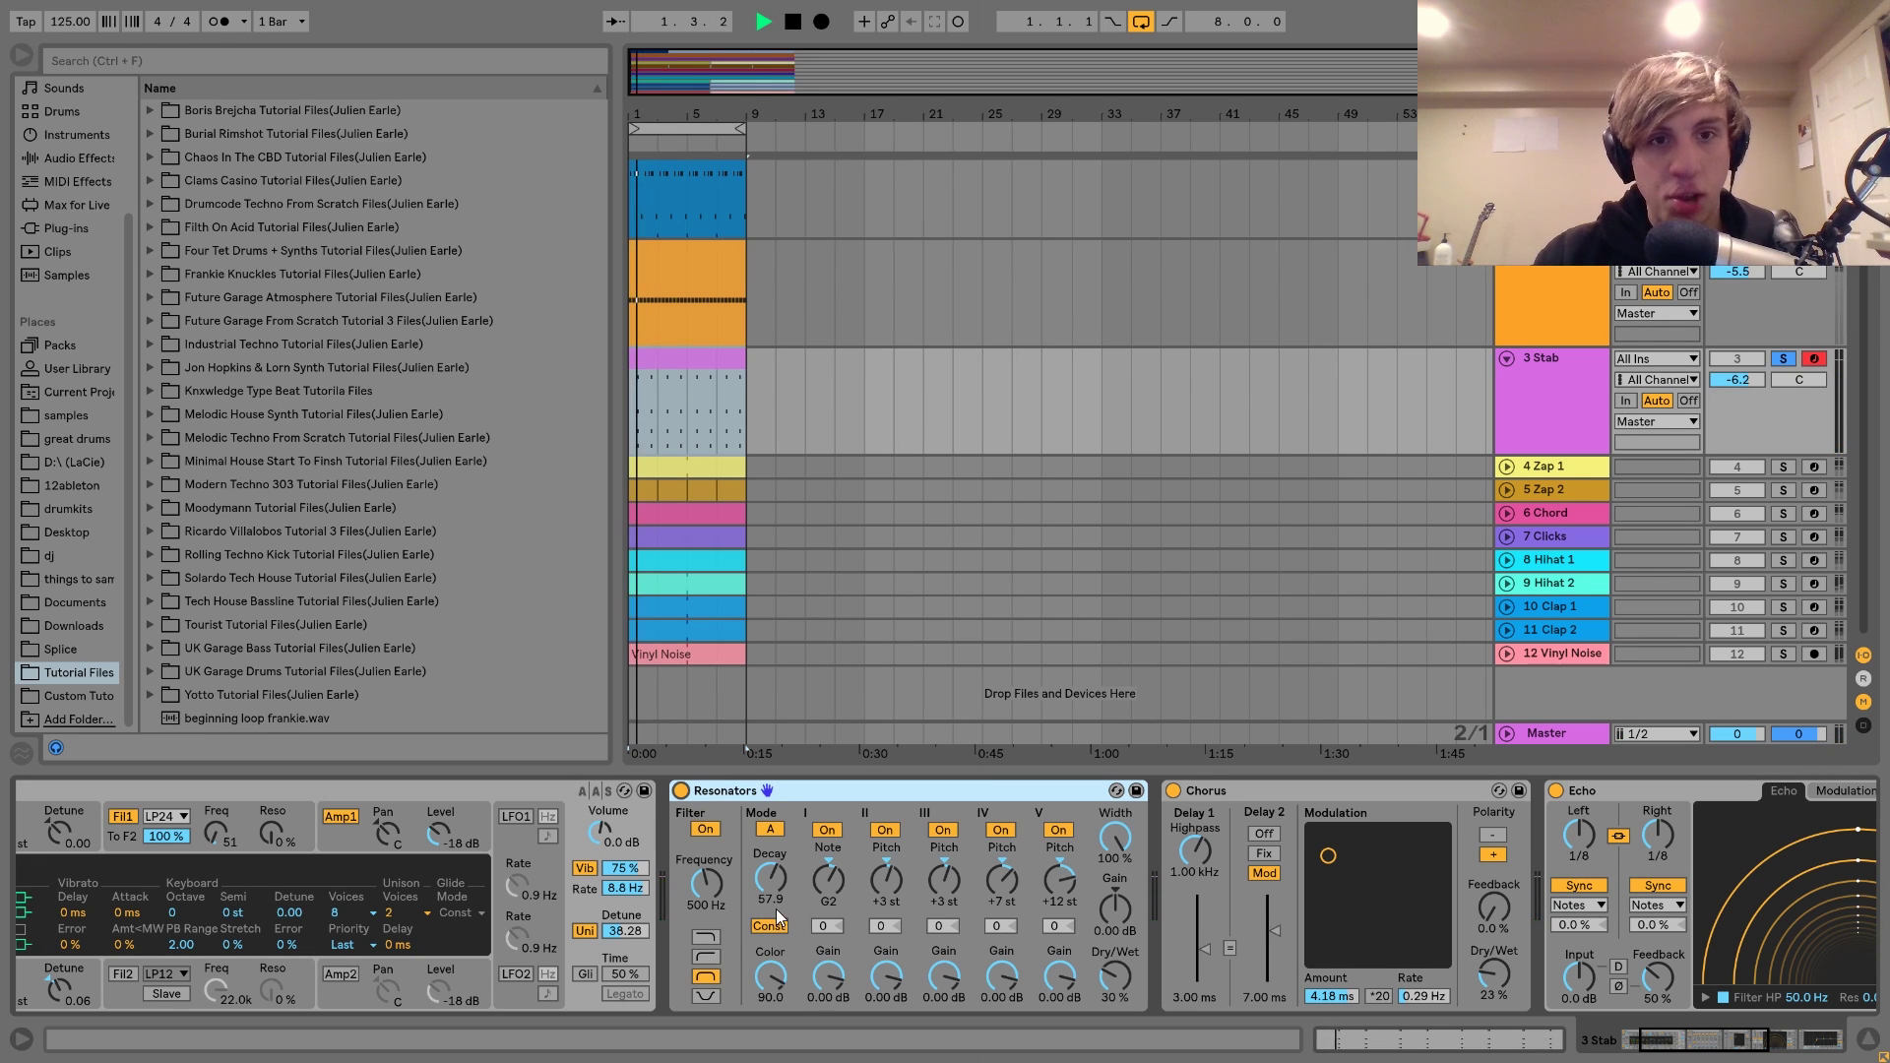
{"action": "scroll", "coordinate": [799, 904], "scroll_direction": "right", "scroll_amount": 3}
{"action": "key", "text": "space"}
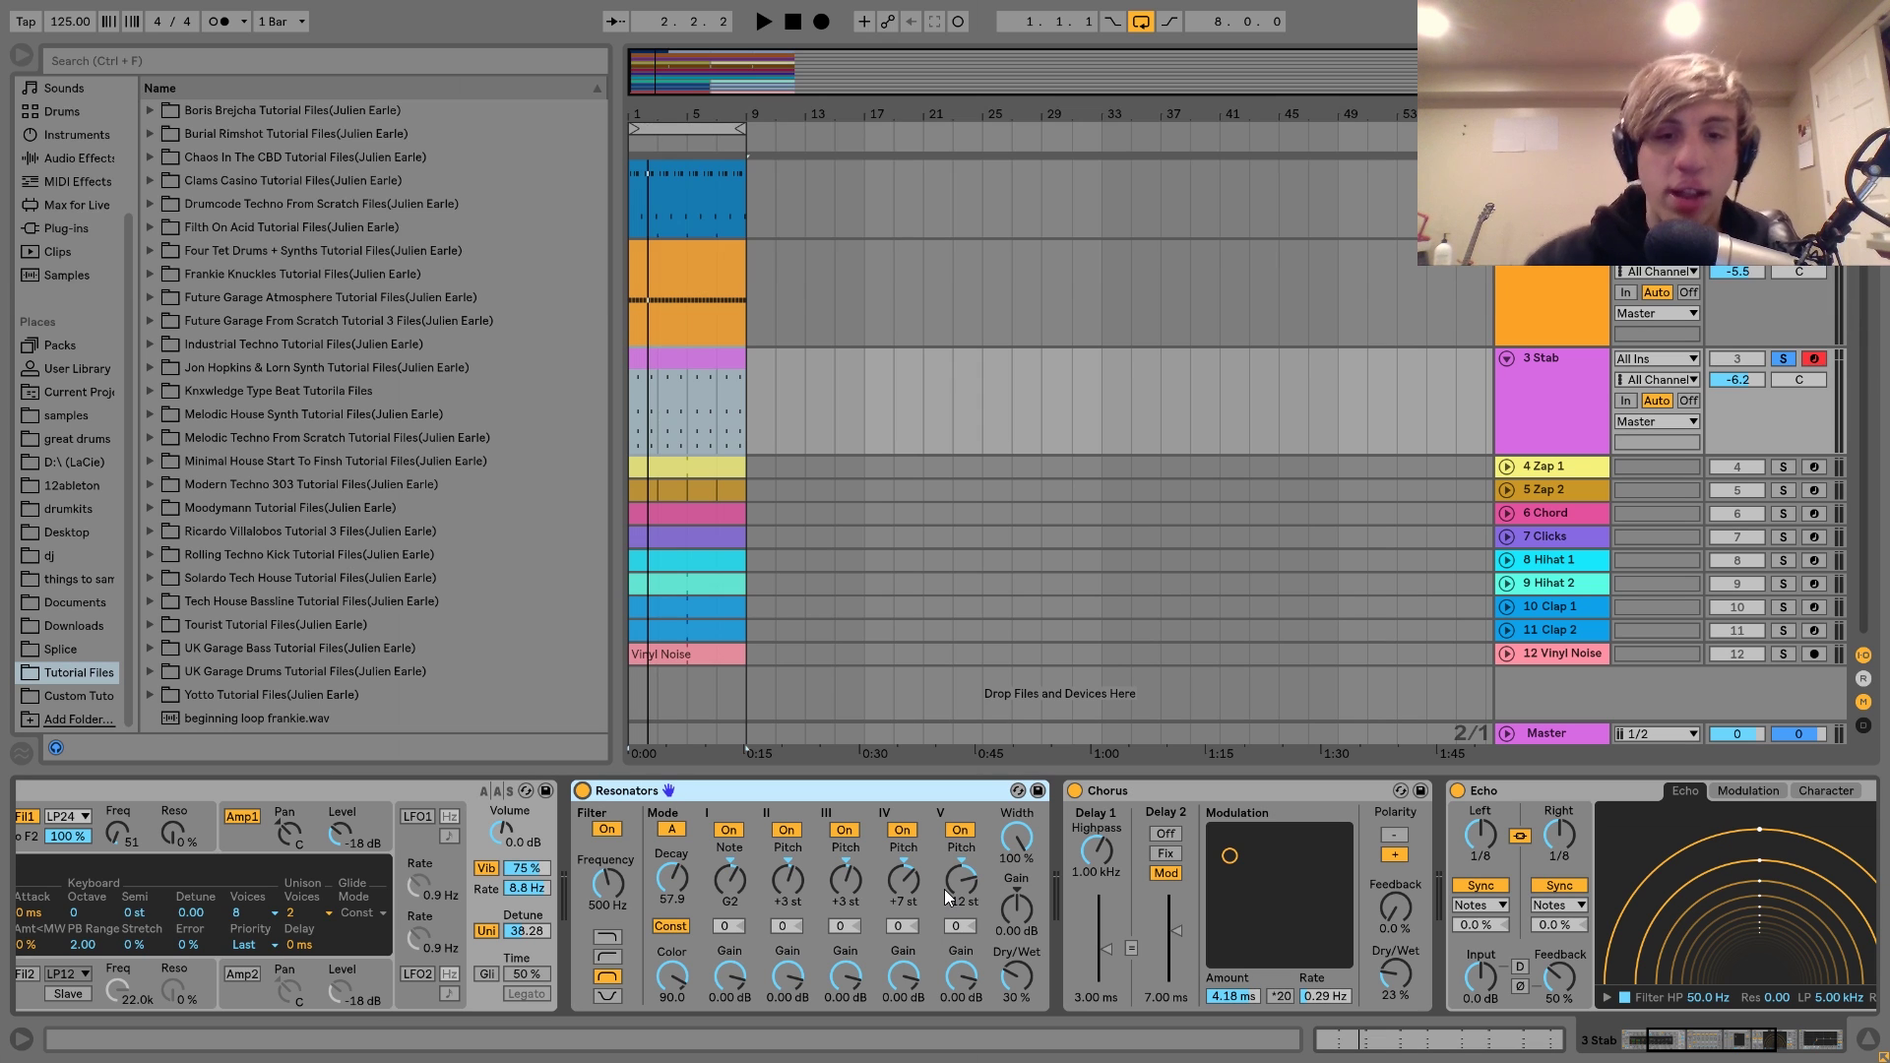
{"action": "key", "text": "space"}
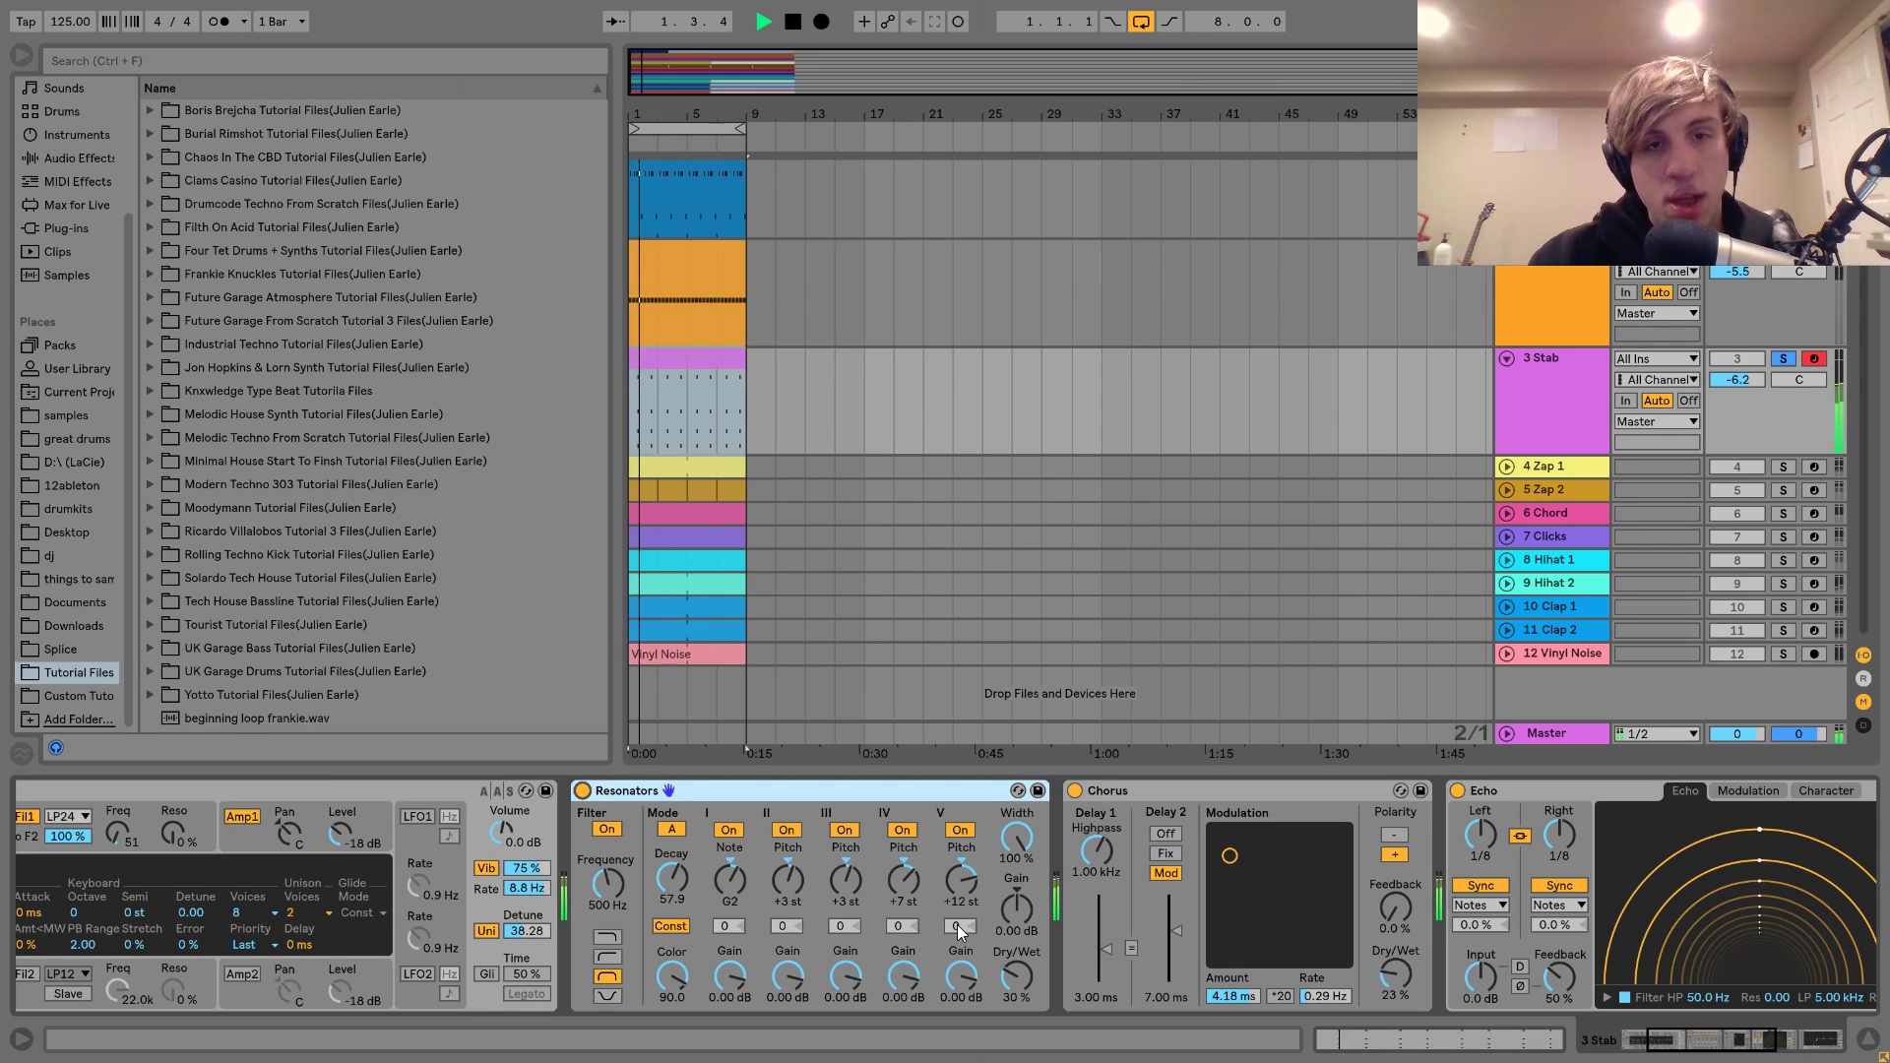
- Try a higher dry/wet amount on the Stab's Resonators and replay the stab
{"action": "left_click_drag", "start_coordinate": [1017, 982], "coordinate": [1018, 915]}
{"action": "key", "text": "space"}
{"action": "key", "text": "space"}
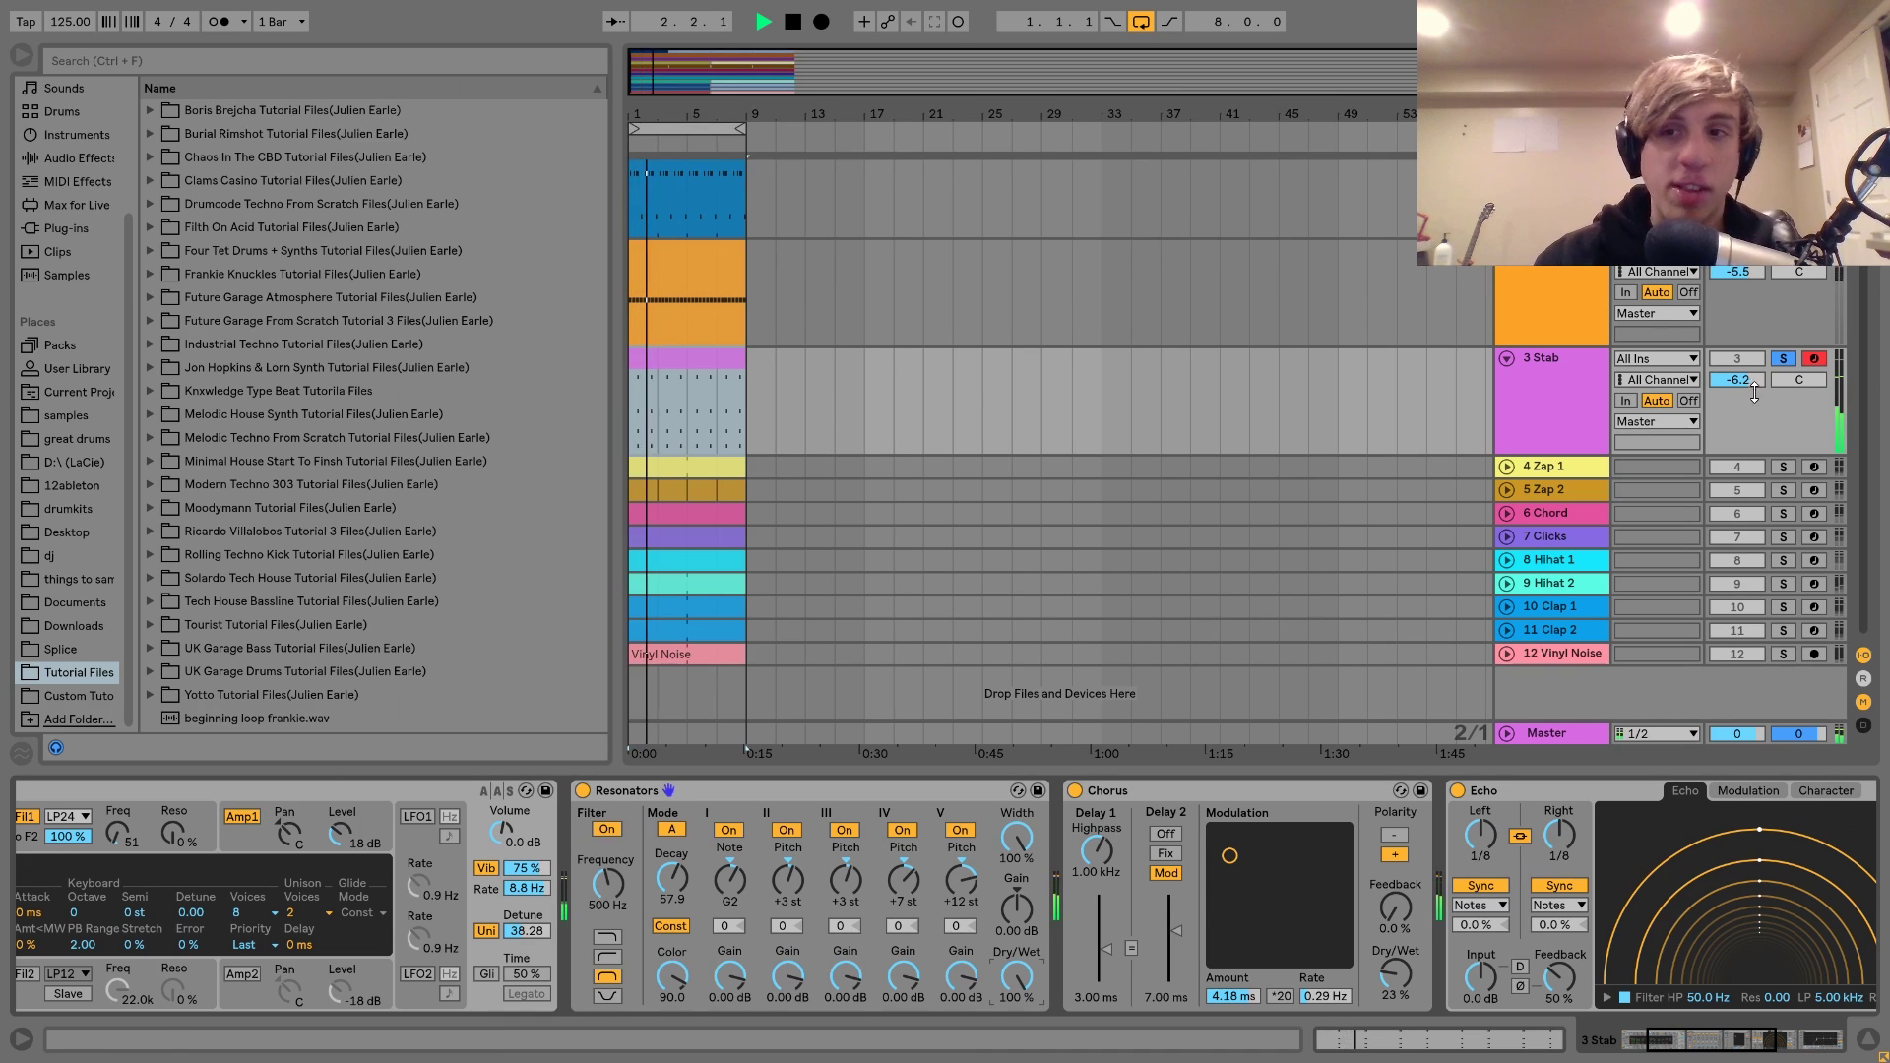
- Unsolo the Stab track to hear it within the full loop, and solo it again
{"action": "left_click", "coordinate": [1782, 359]}
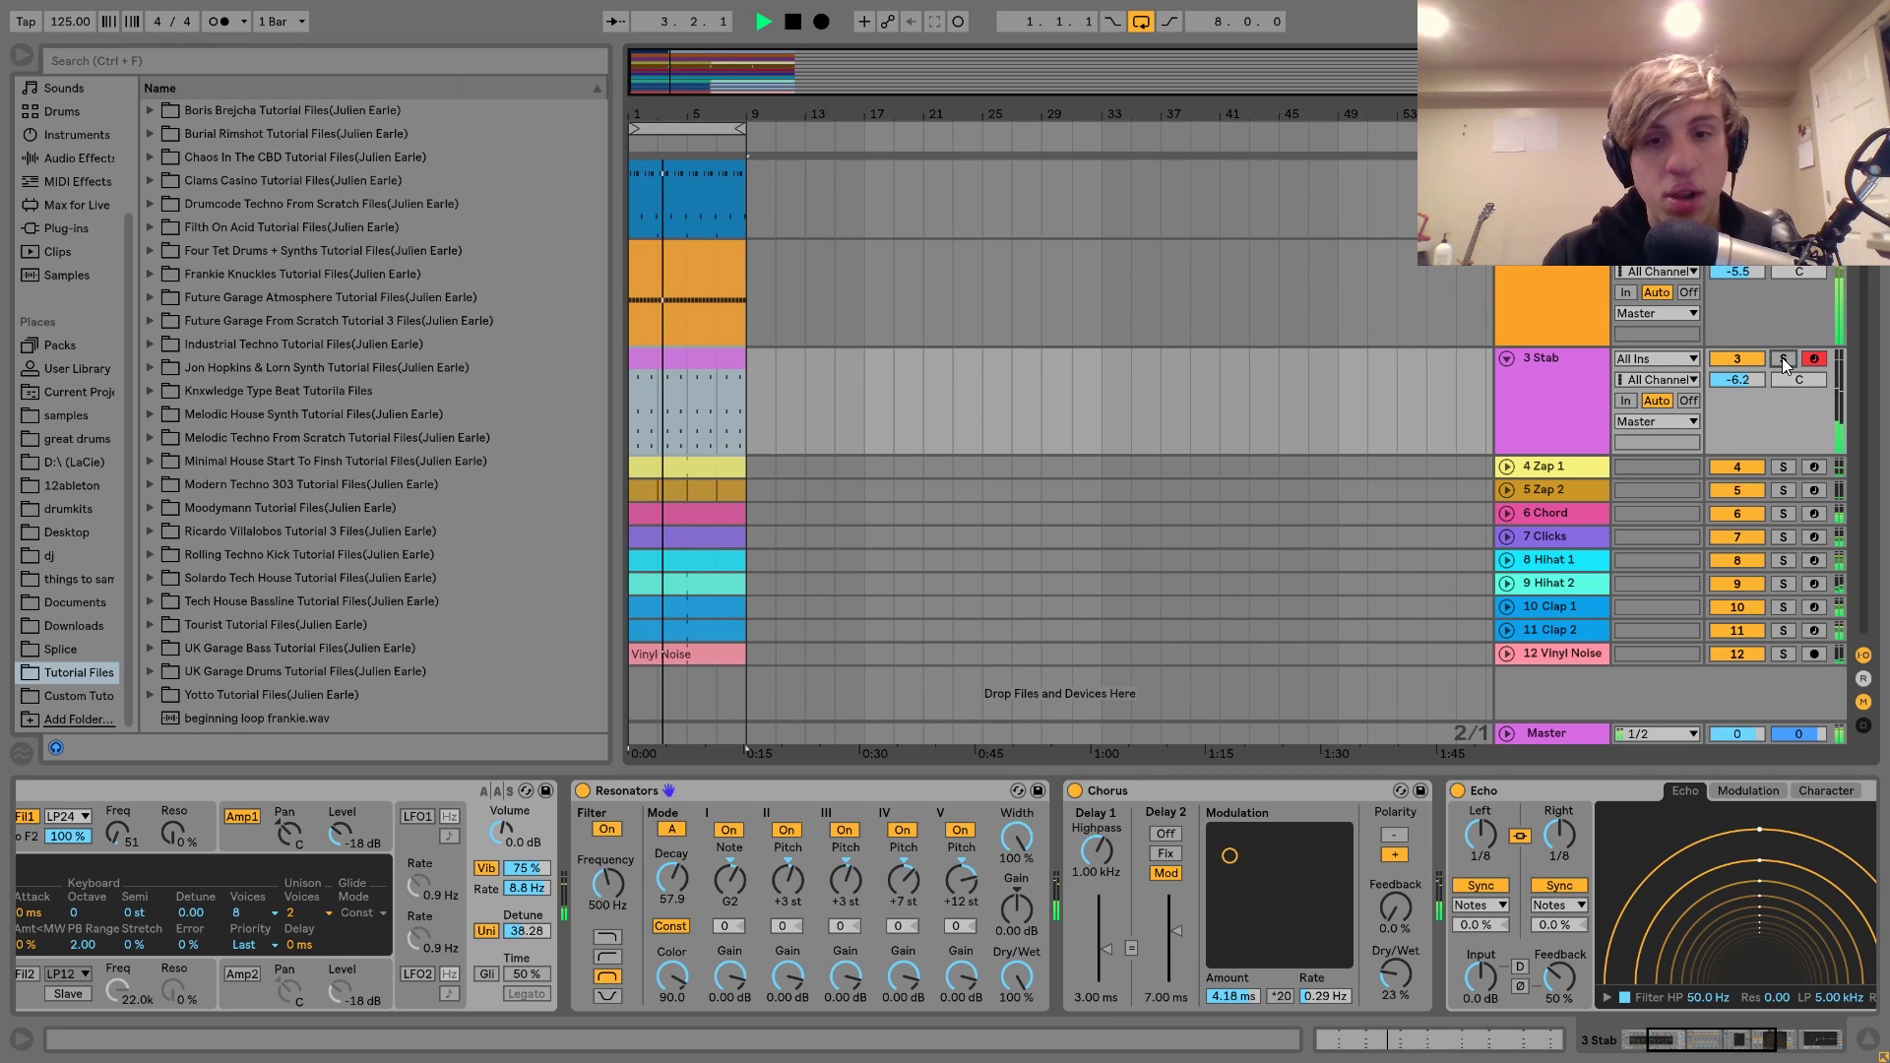
{"action": "key", "text": "space"}
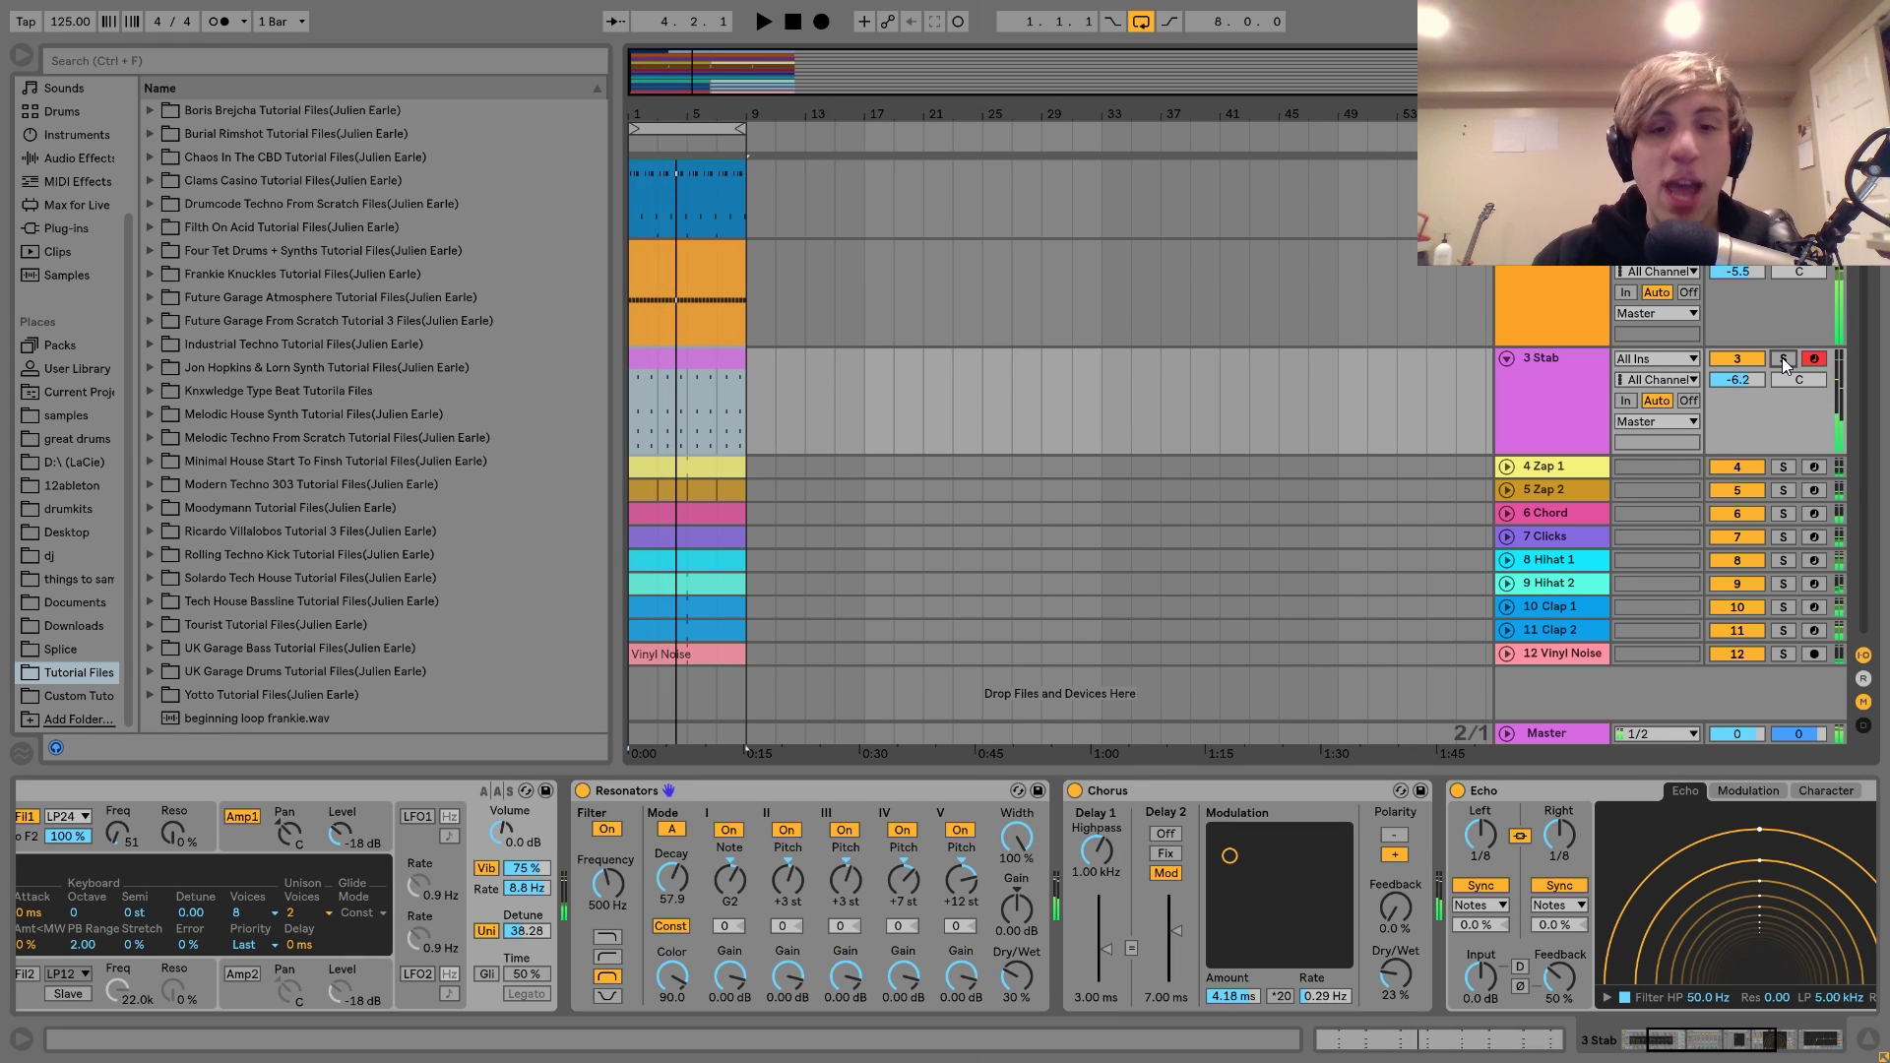
{"action": "key", "text": "space"}
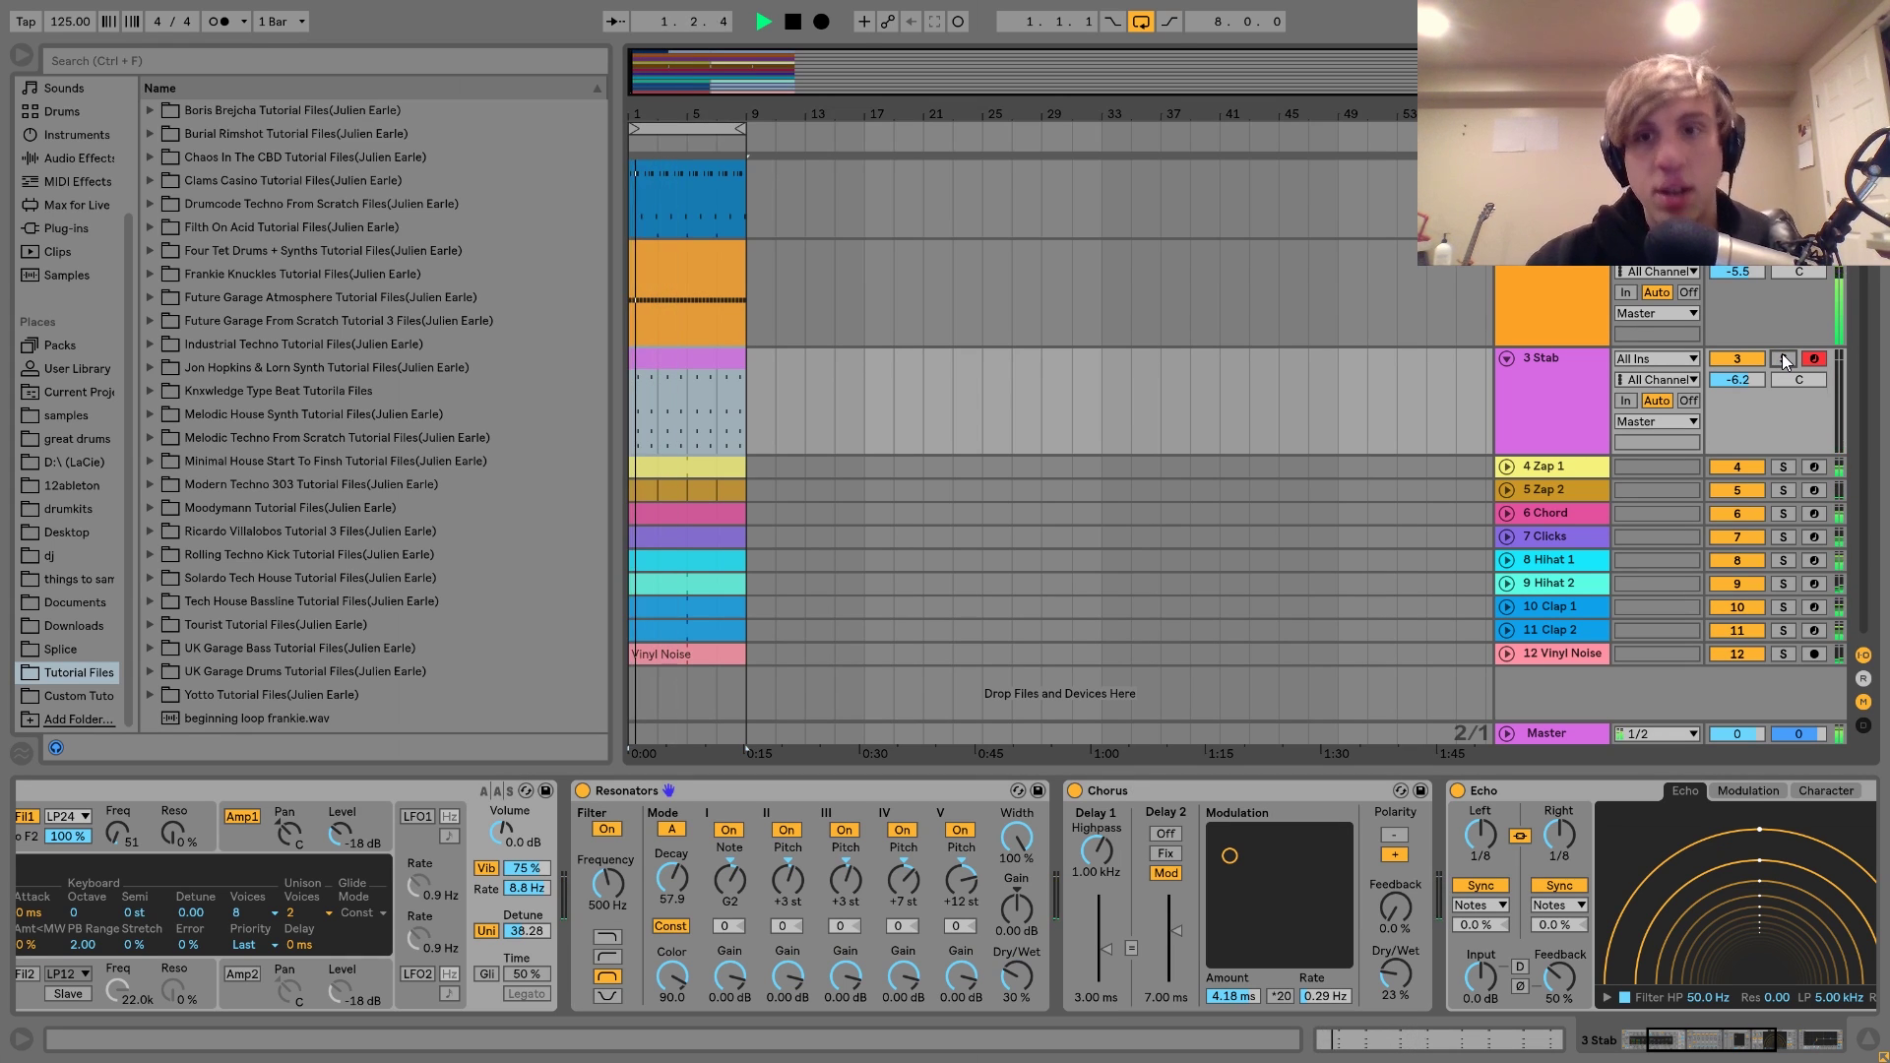
{"action": "left_click", "coordinate": [1784, 358]}
{"action": "key", "text": "space"}
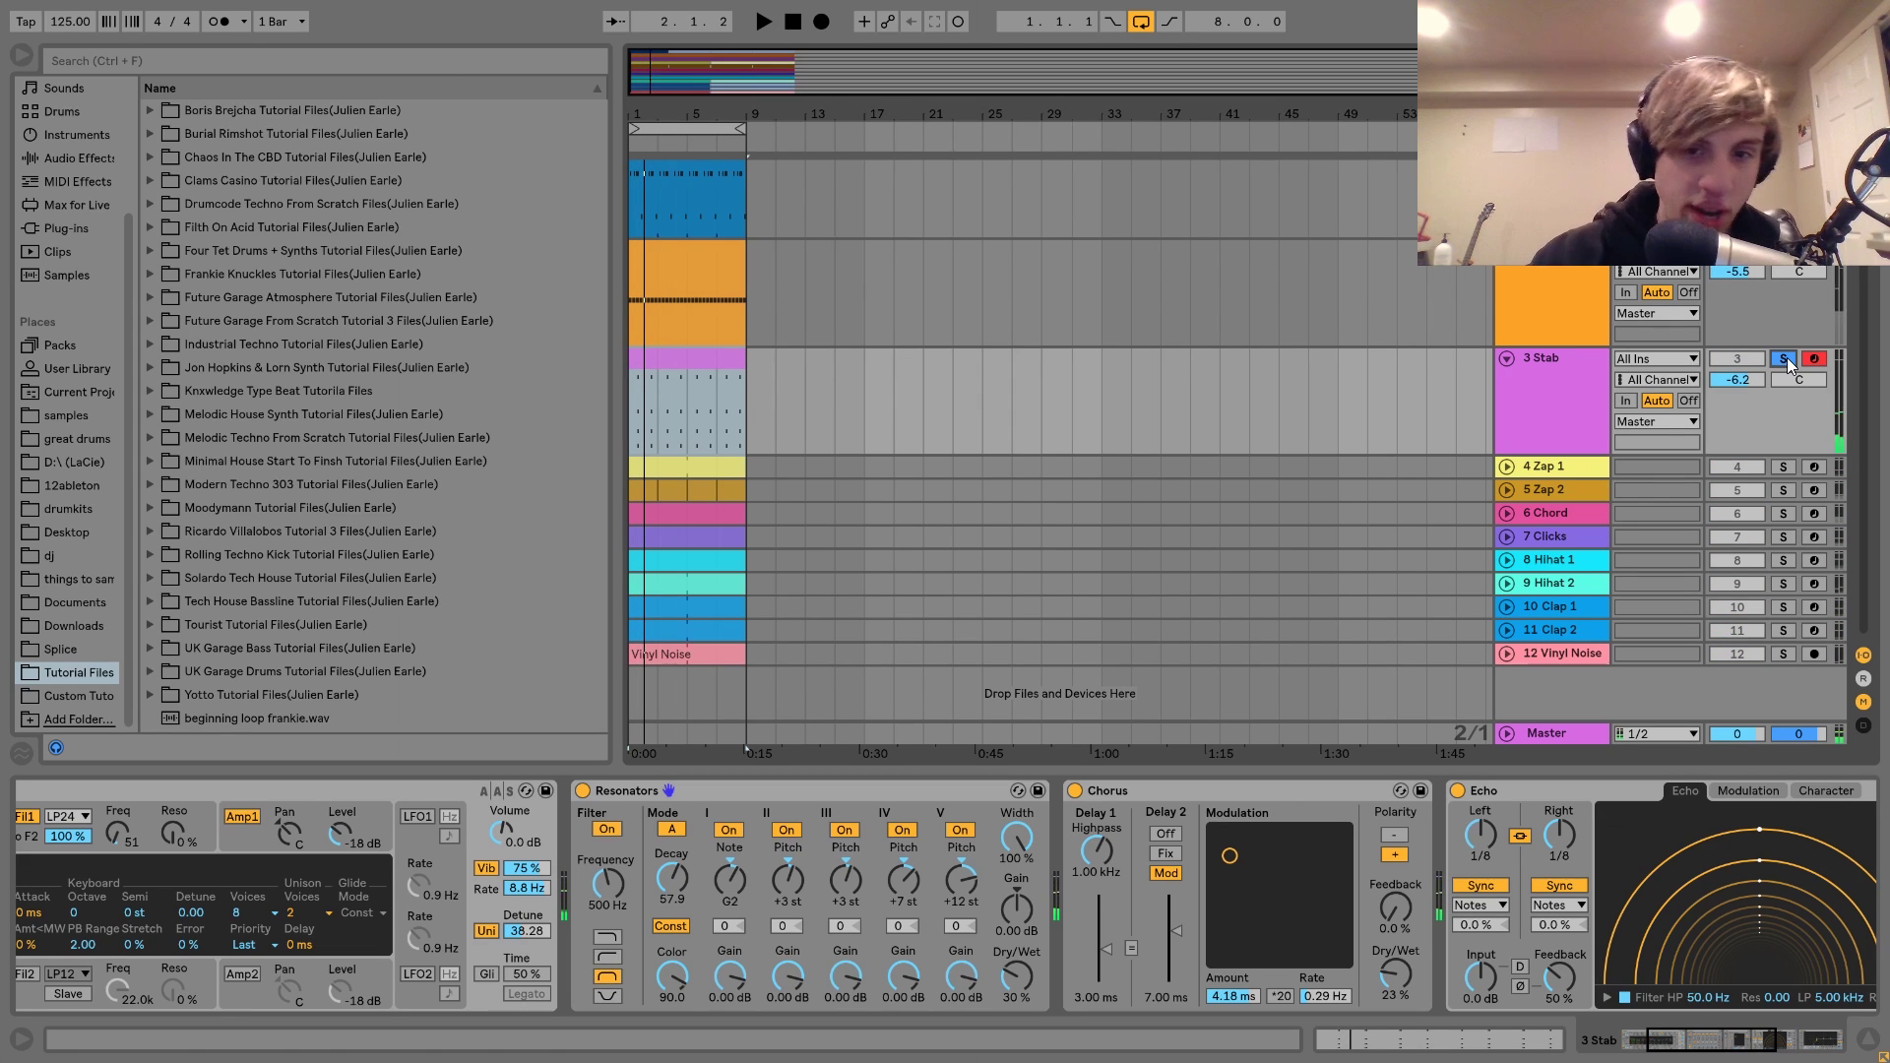
- Examine the Chorus, Echo and EQ Eight settings on the Stab track and play the stab through them
{"action": "scroll", "coordinate": [1279, 819], "scroll_direction": "right", "scroll_amount": 8}
{"action": "scroll", "coordinate": [506, 890], "scroll_direction": "left", "scroll_amount": 5}
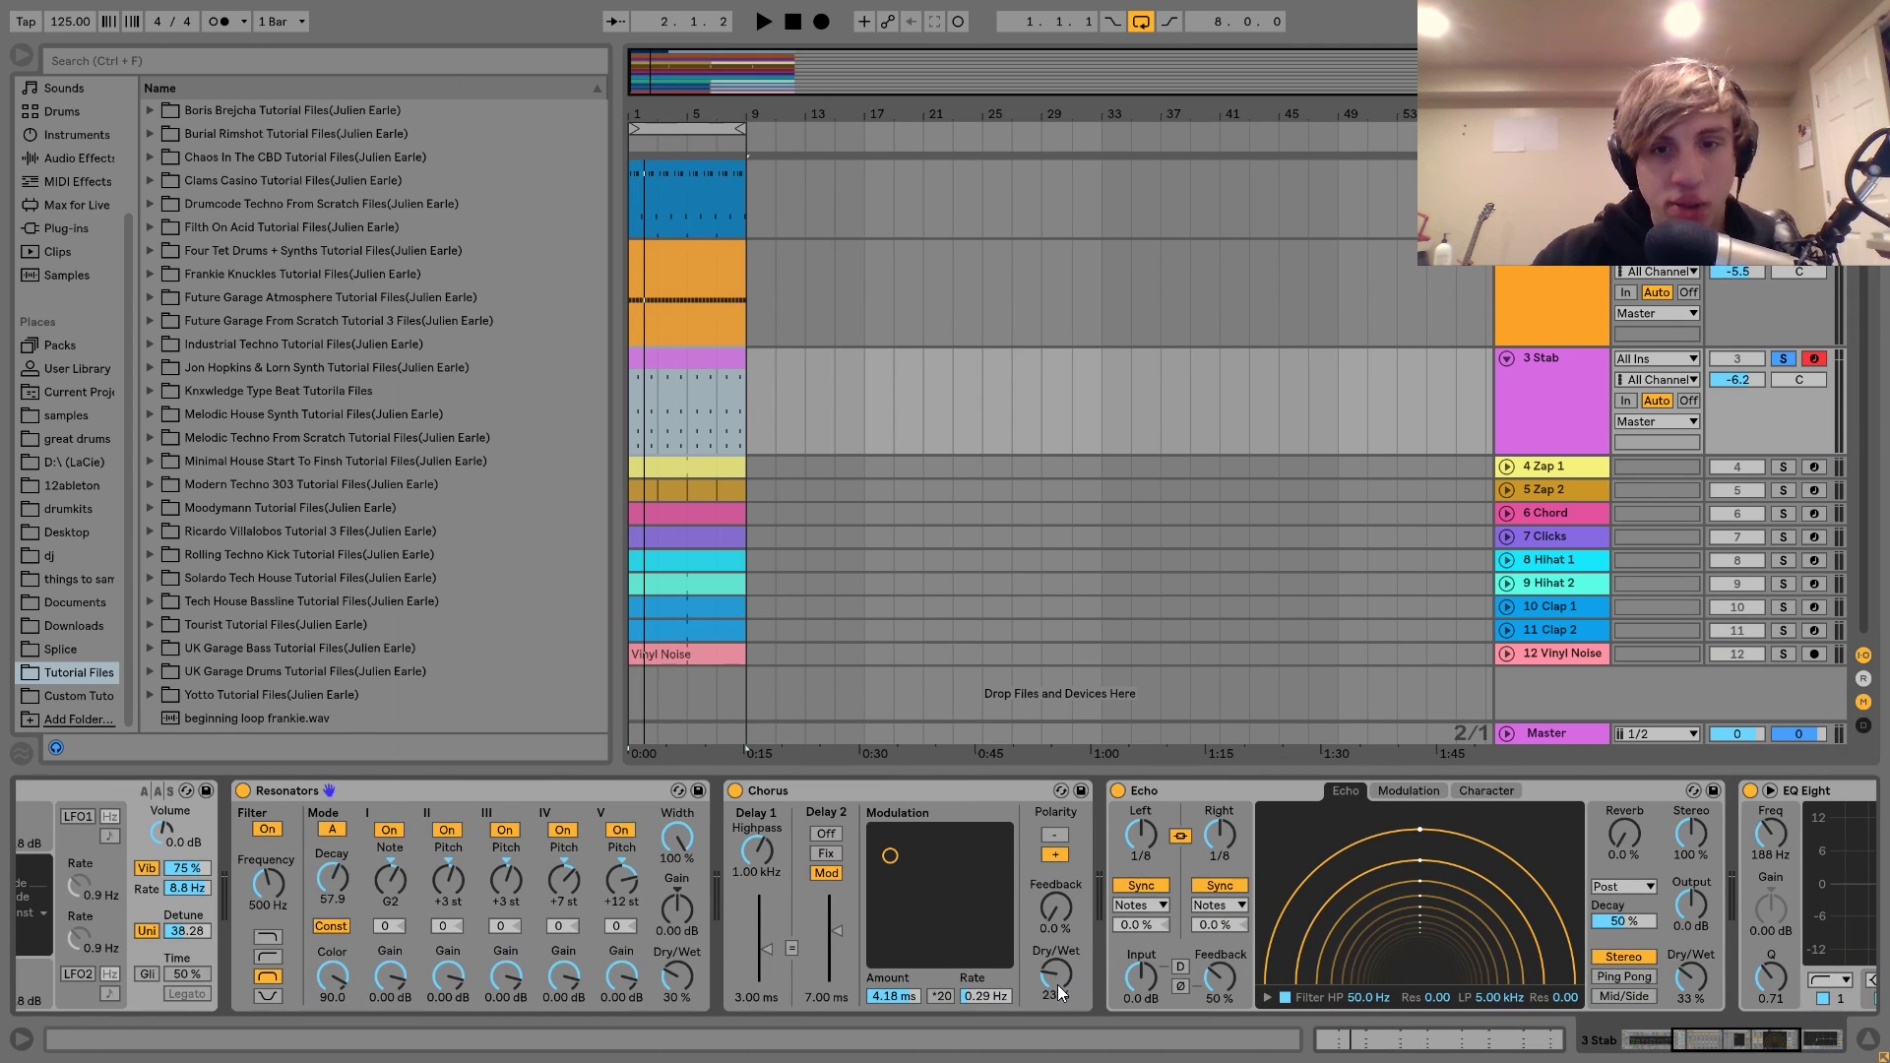
{"action": "scroll", "coordinate": [1057, 984], "scroll_direction": "right", "scroll_amount": 3}
{"action": "scroll", "coordinate": [1026, 823], "scroll_direction": "right", "scroll_amount": 2}
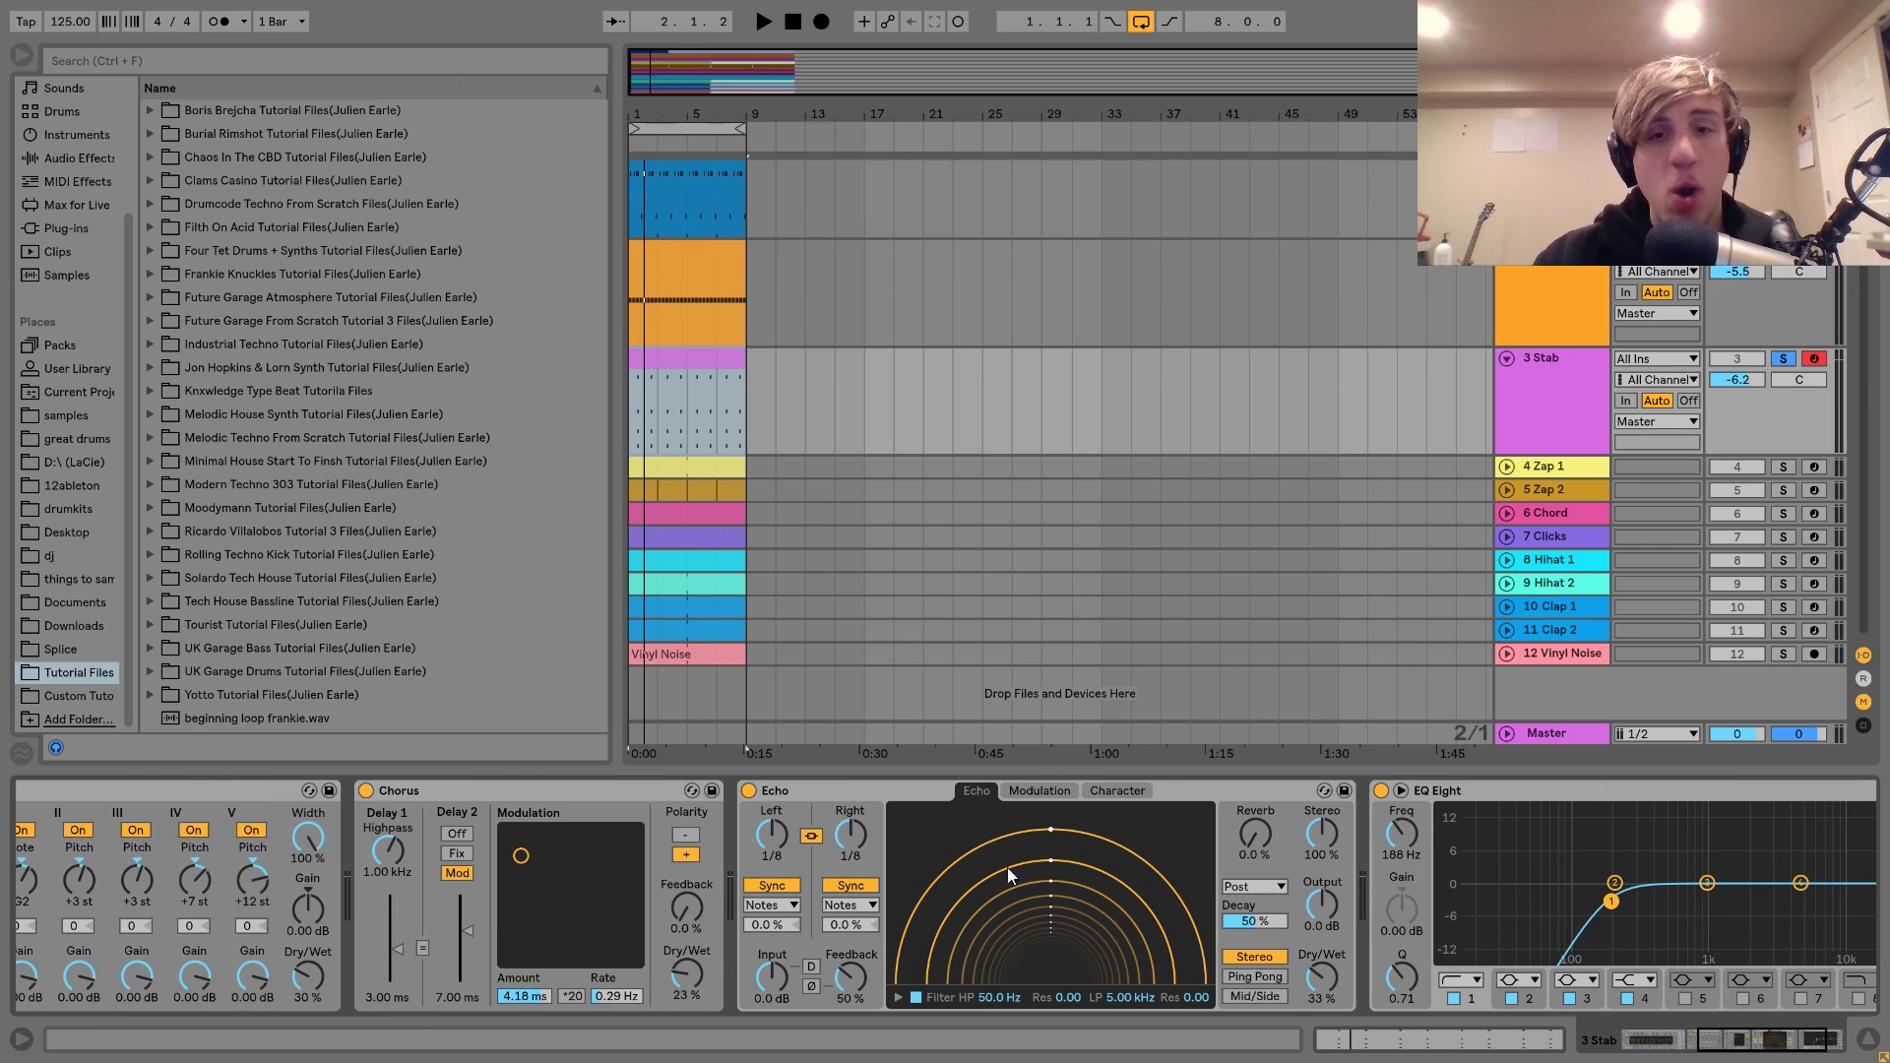
{"action": "key", "text": "space"}
{"action": "scroll", "coordinate": [883, 889], "scroll_direction": "right", "scroll_amount": 3}
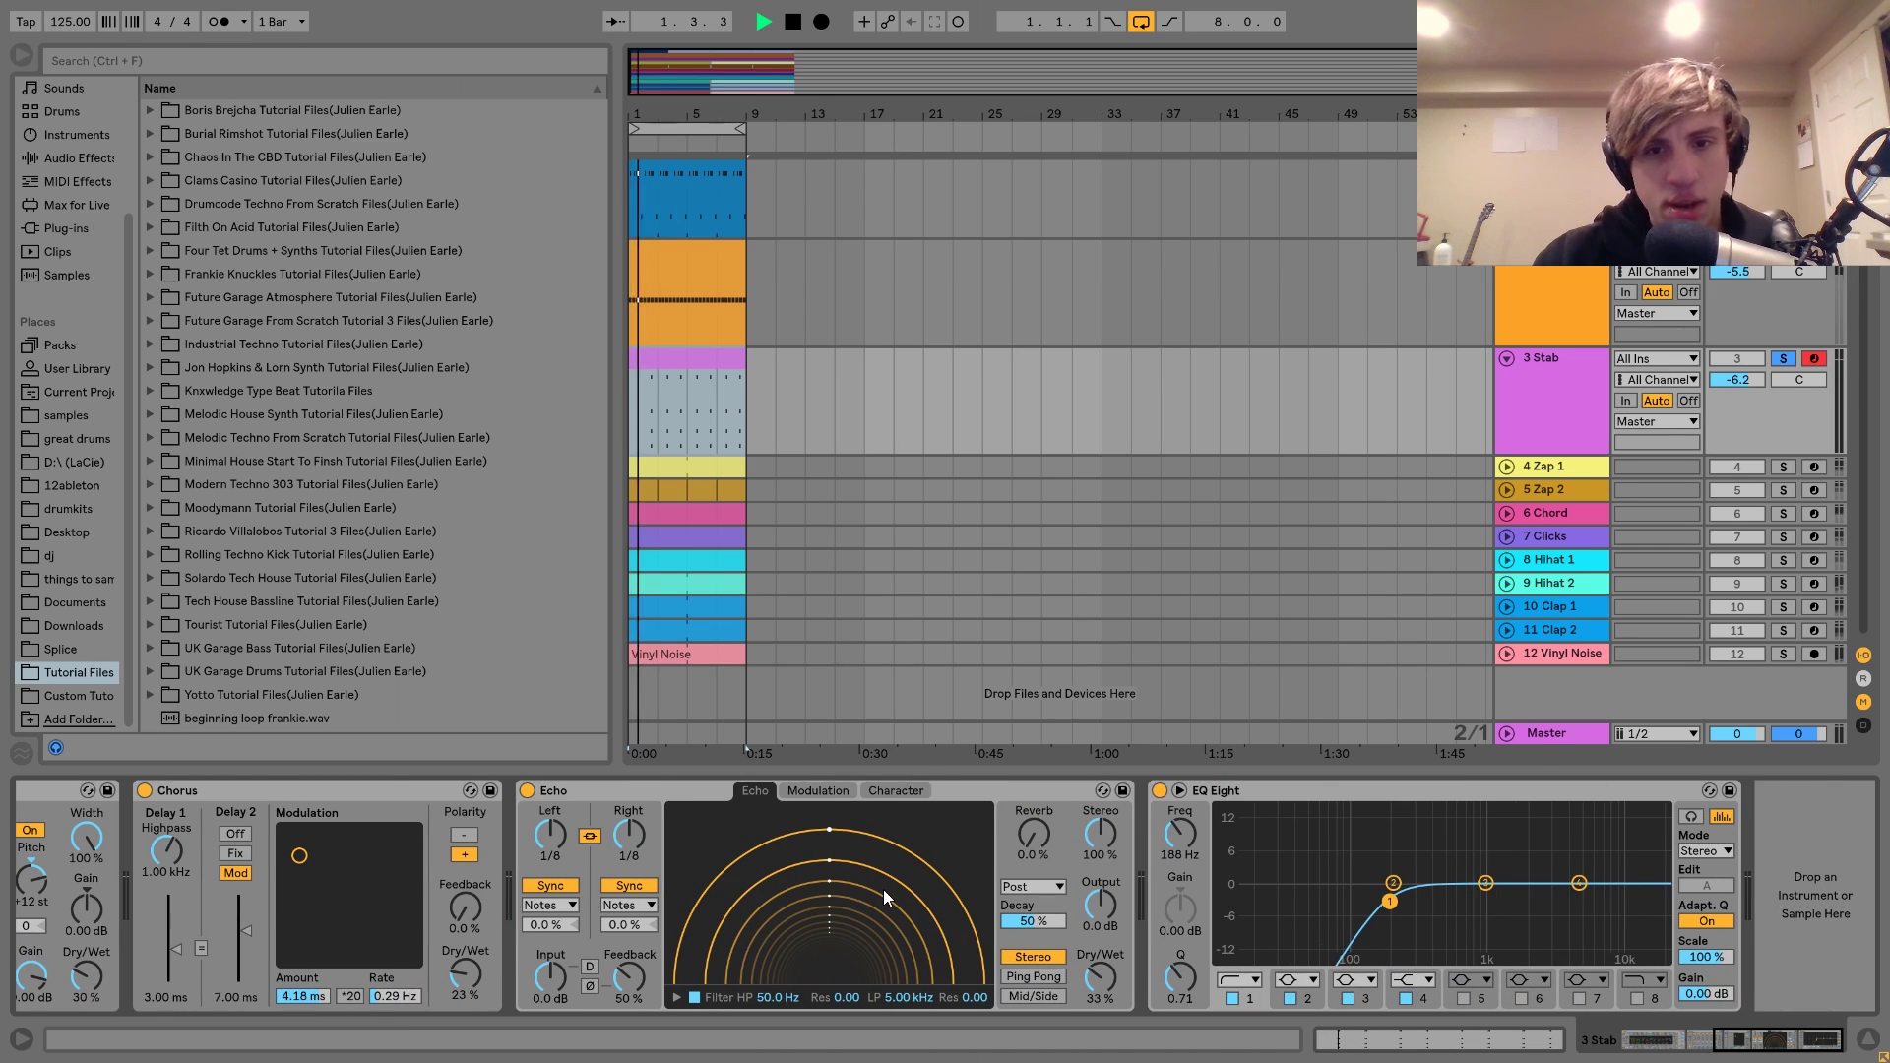
{"action": "key", "text": "space"}
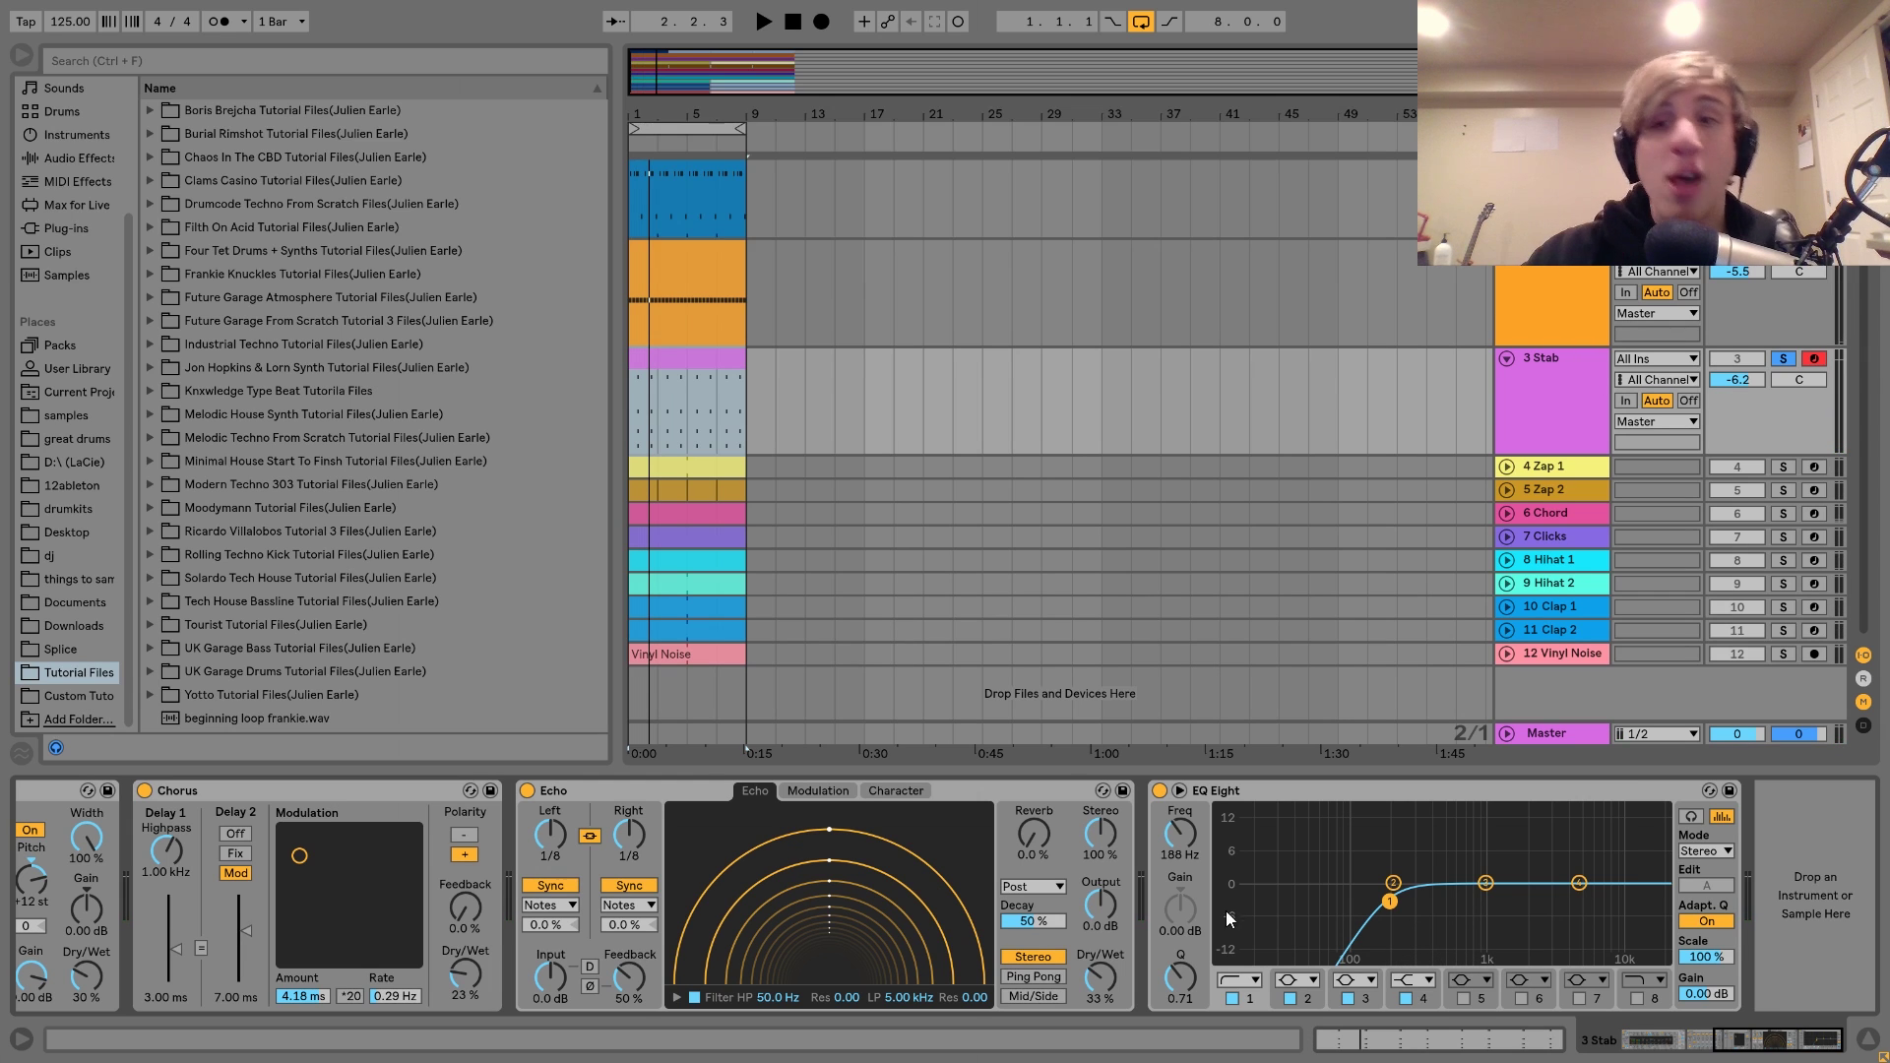
- Solo Zap 1 and Zap 2 together, play them and unfold both tracks to show their clips
{"action": "left_click", "coordinate": [1783, 468]}
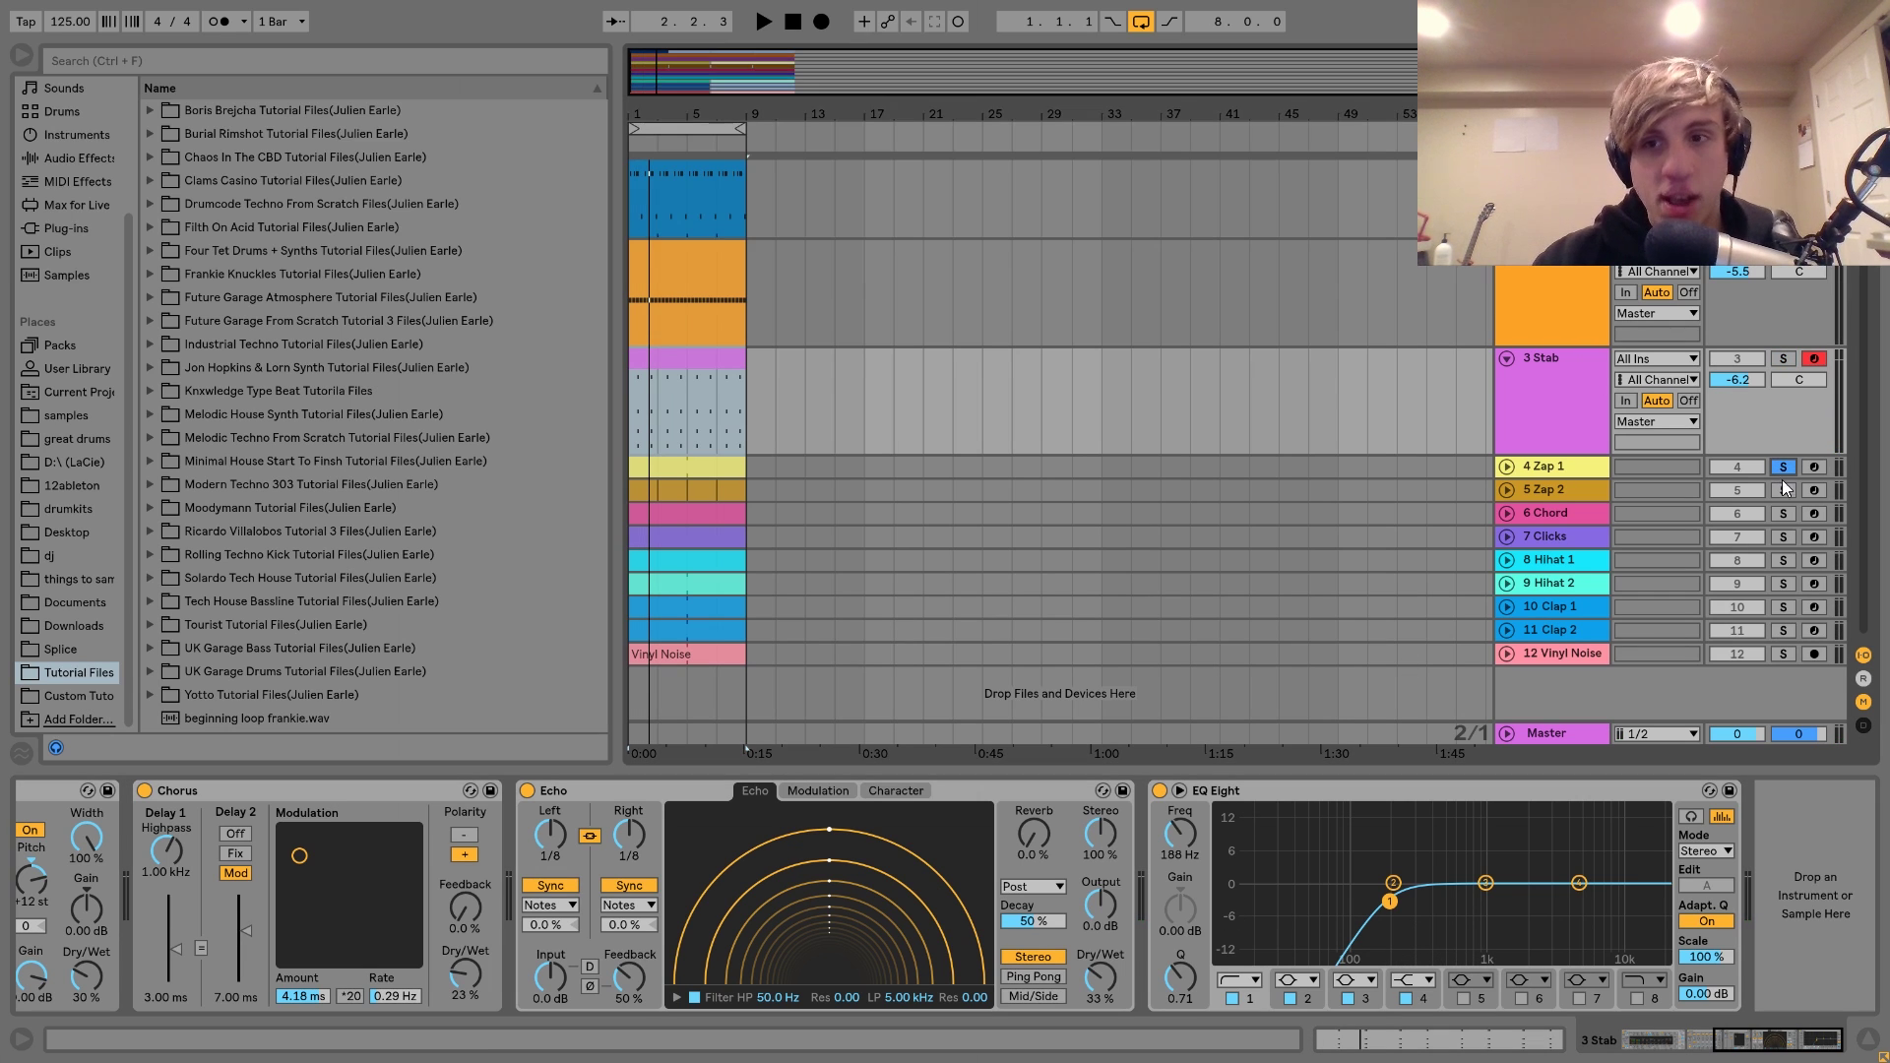
{"action": "left_click", "coordinate": [1783, 489], "text": "ctrl"}
{"action": "key", "text": "space"}
{"action": "left_click", "coordinate": [1507, 490]}
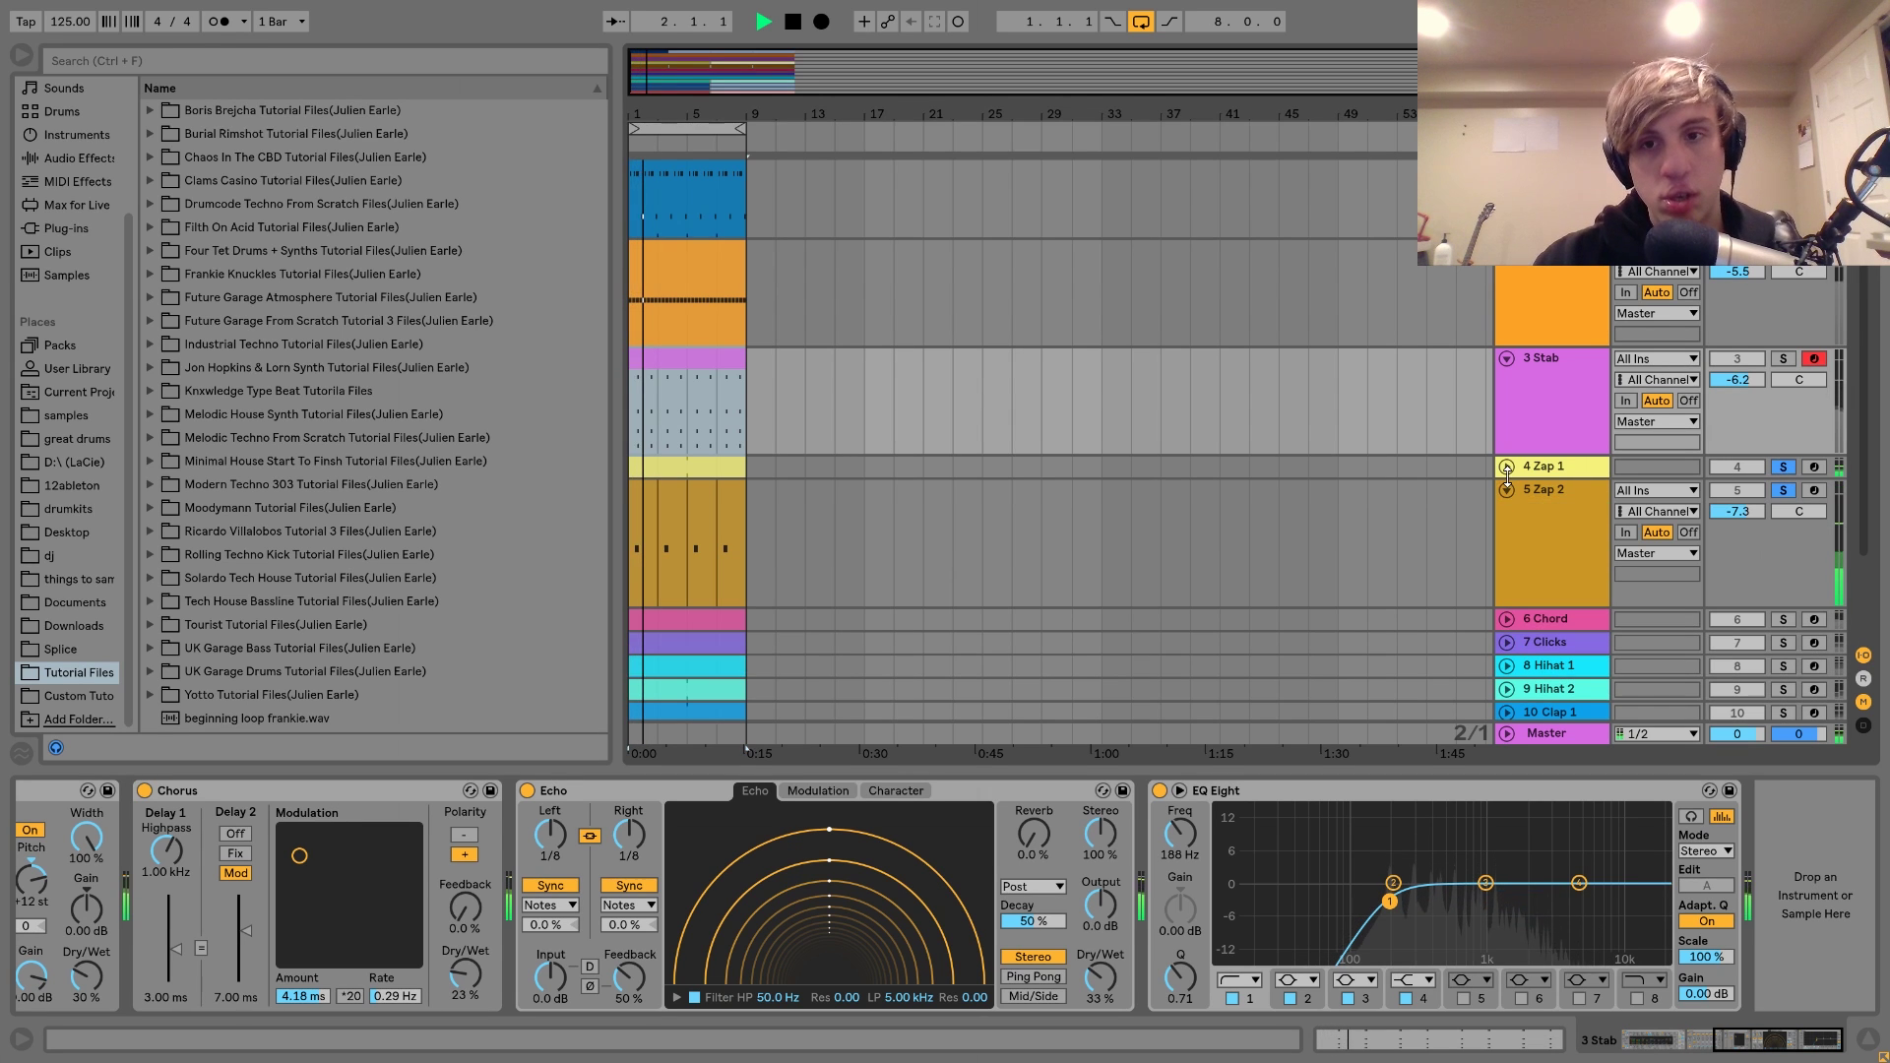
{"action": "left_click", "coordinate": [1505, 467]}
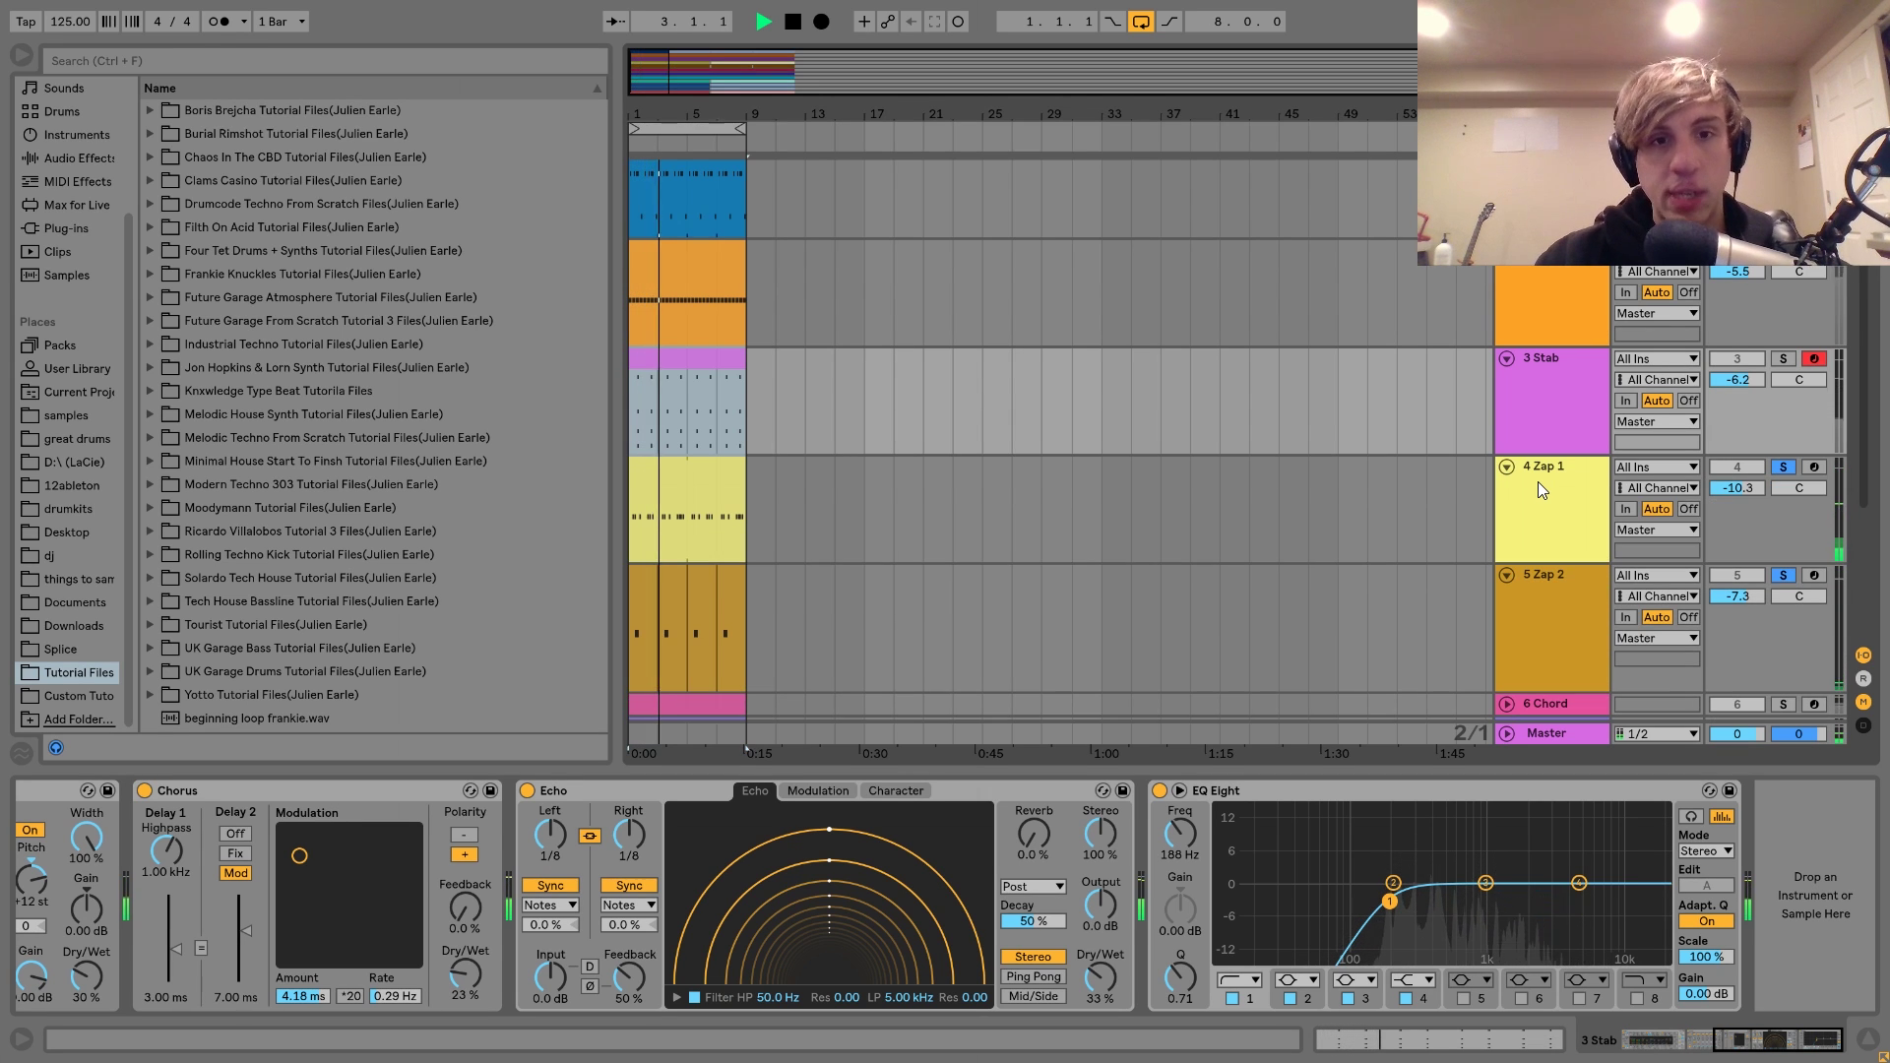
{"action": "key", "text": "space"}
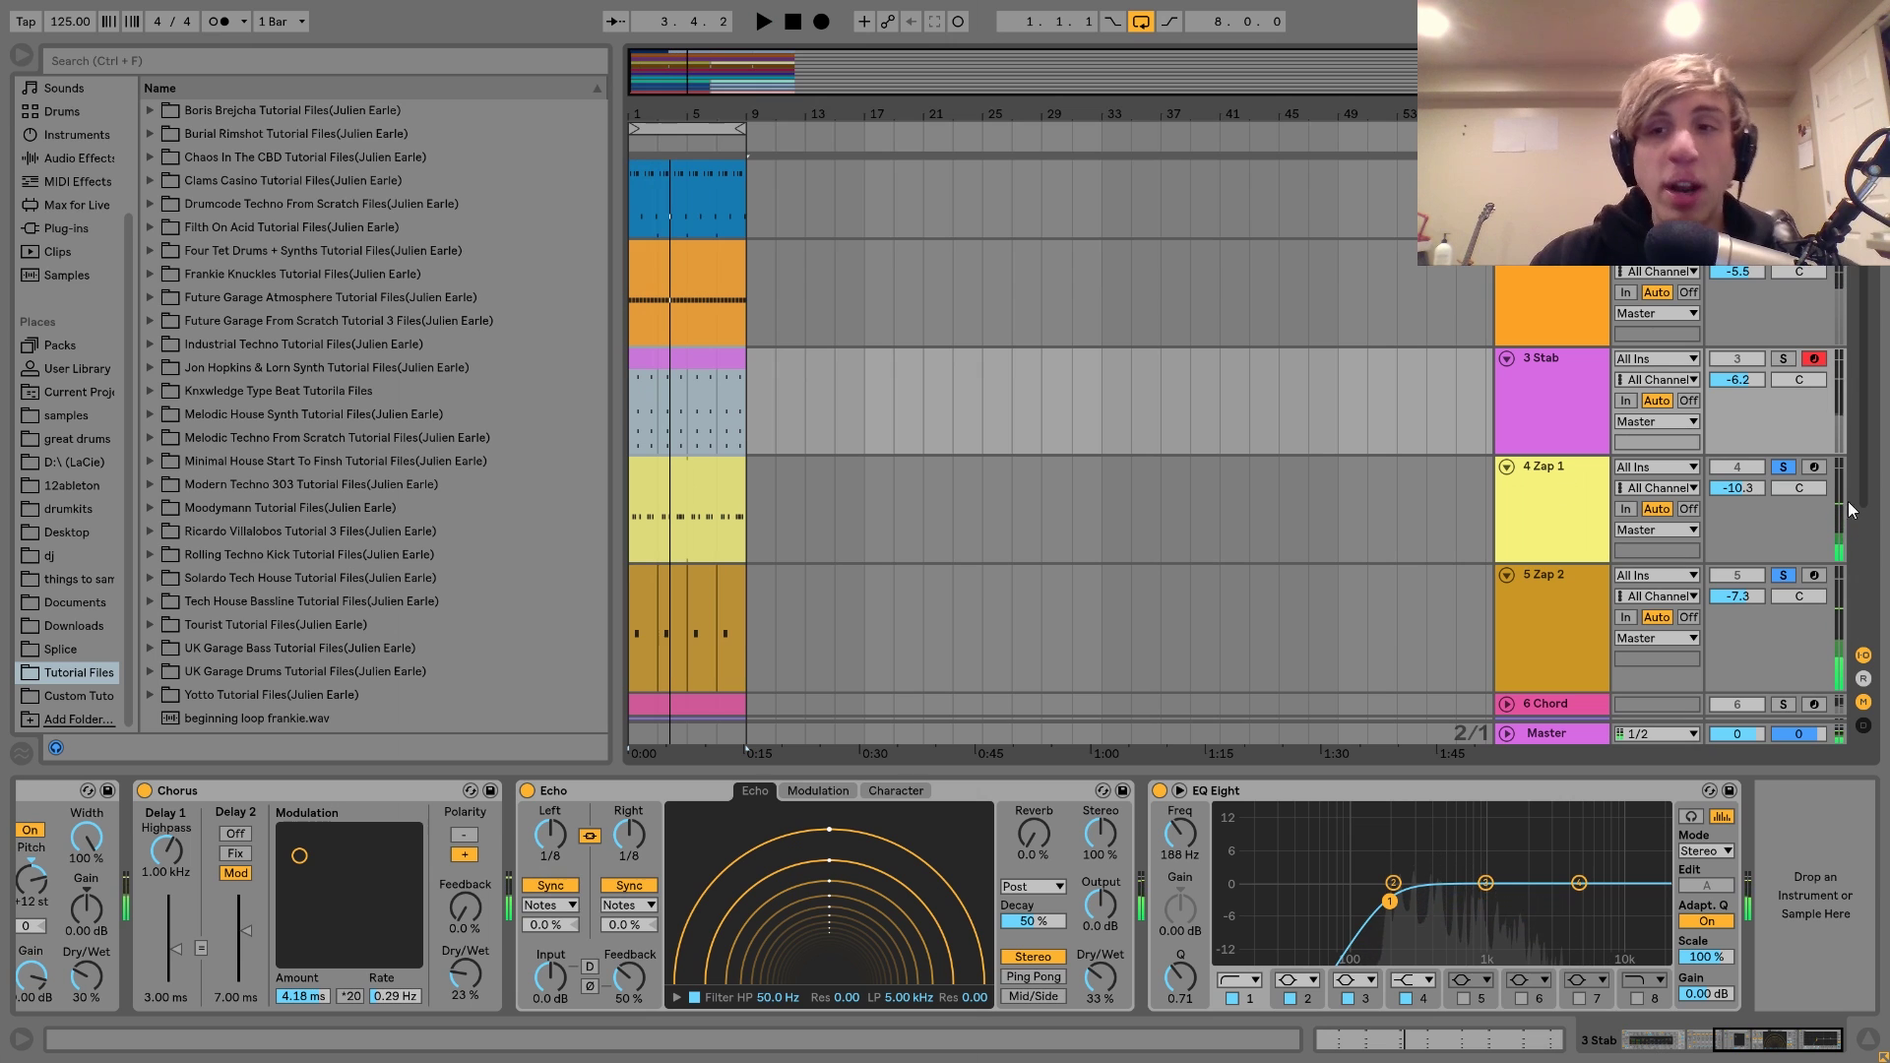
- Show the Operator instrument on Zap 1, solo that track alone and play it
{"action": "left_click", "coordinate": [1784, 467]}
{"action": "left_click", "coordinate": [1785, 575]}
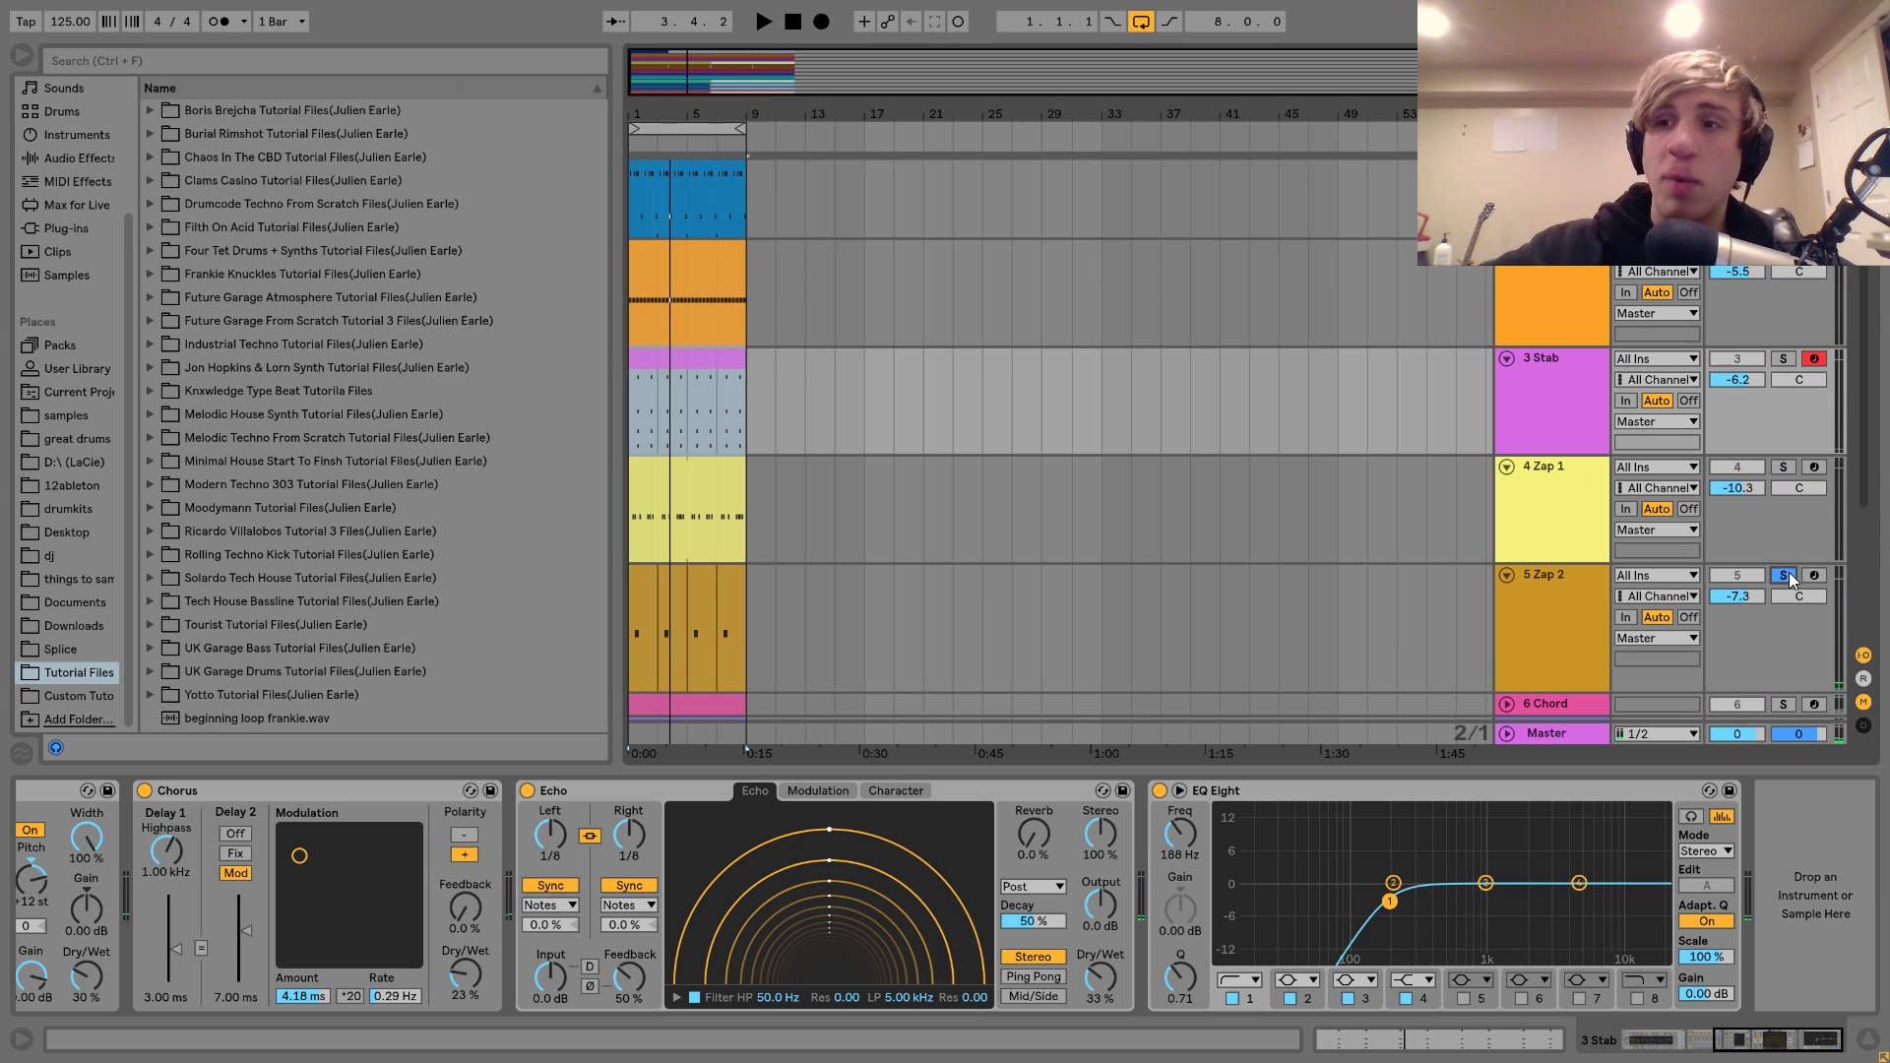
{"action": "left_click", "coordinate": [1516, 475]}
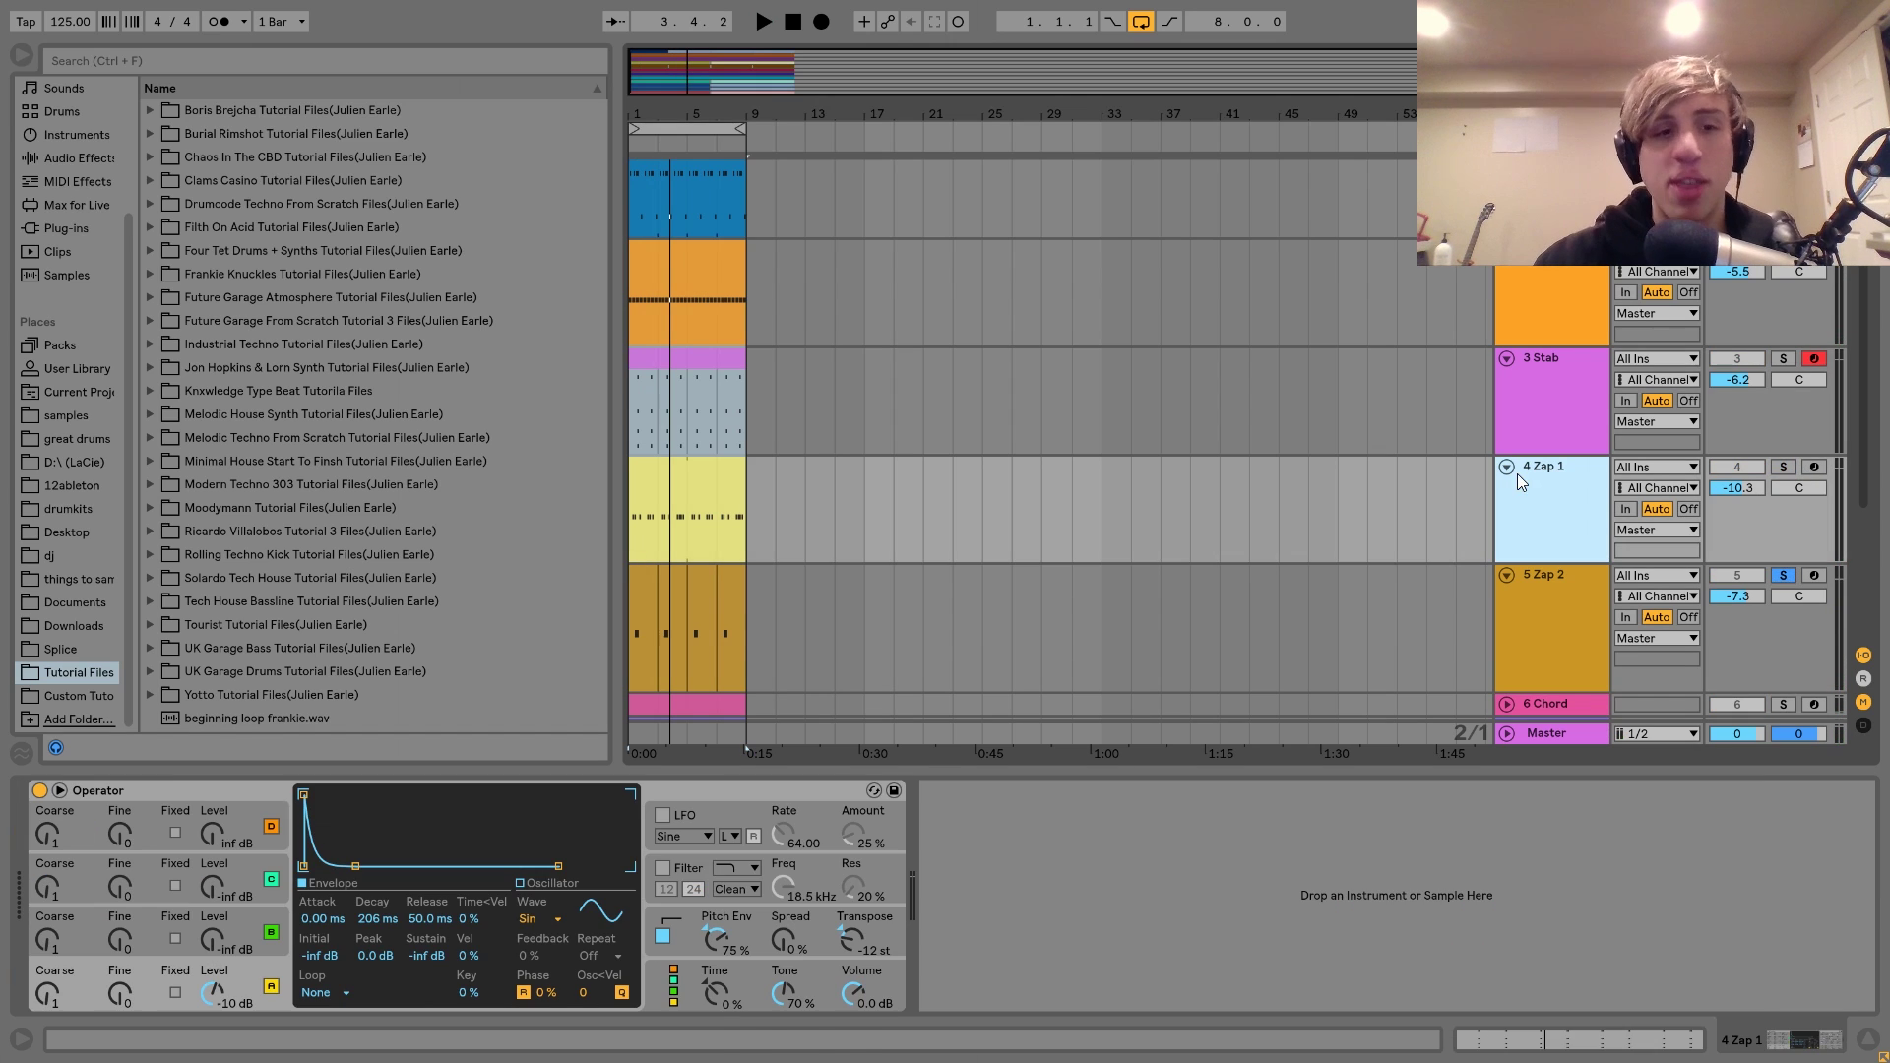
{"action": "left_click", "coordinate": [1539, 626]}
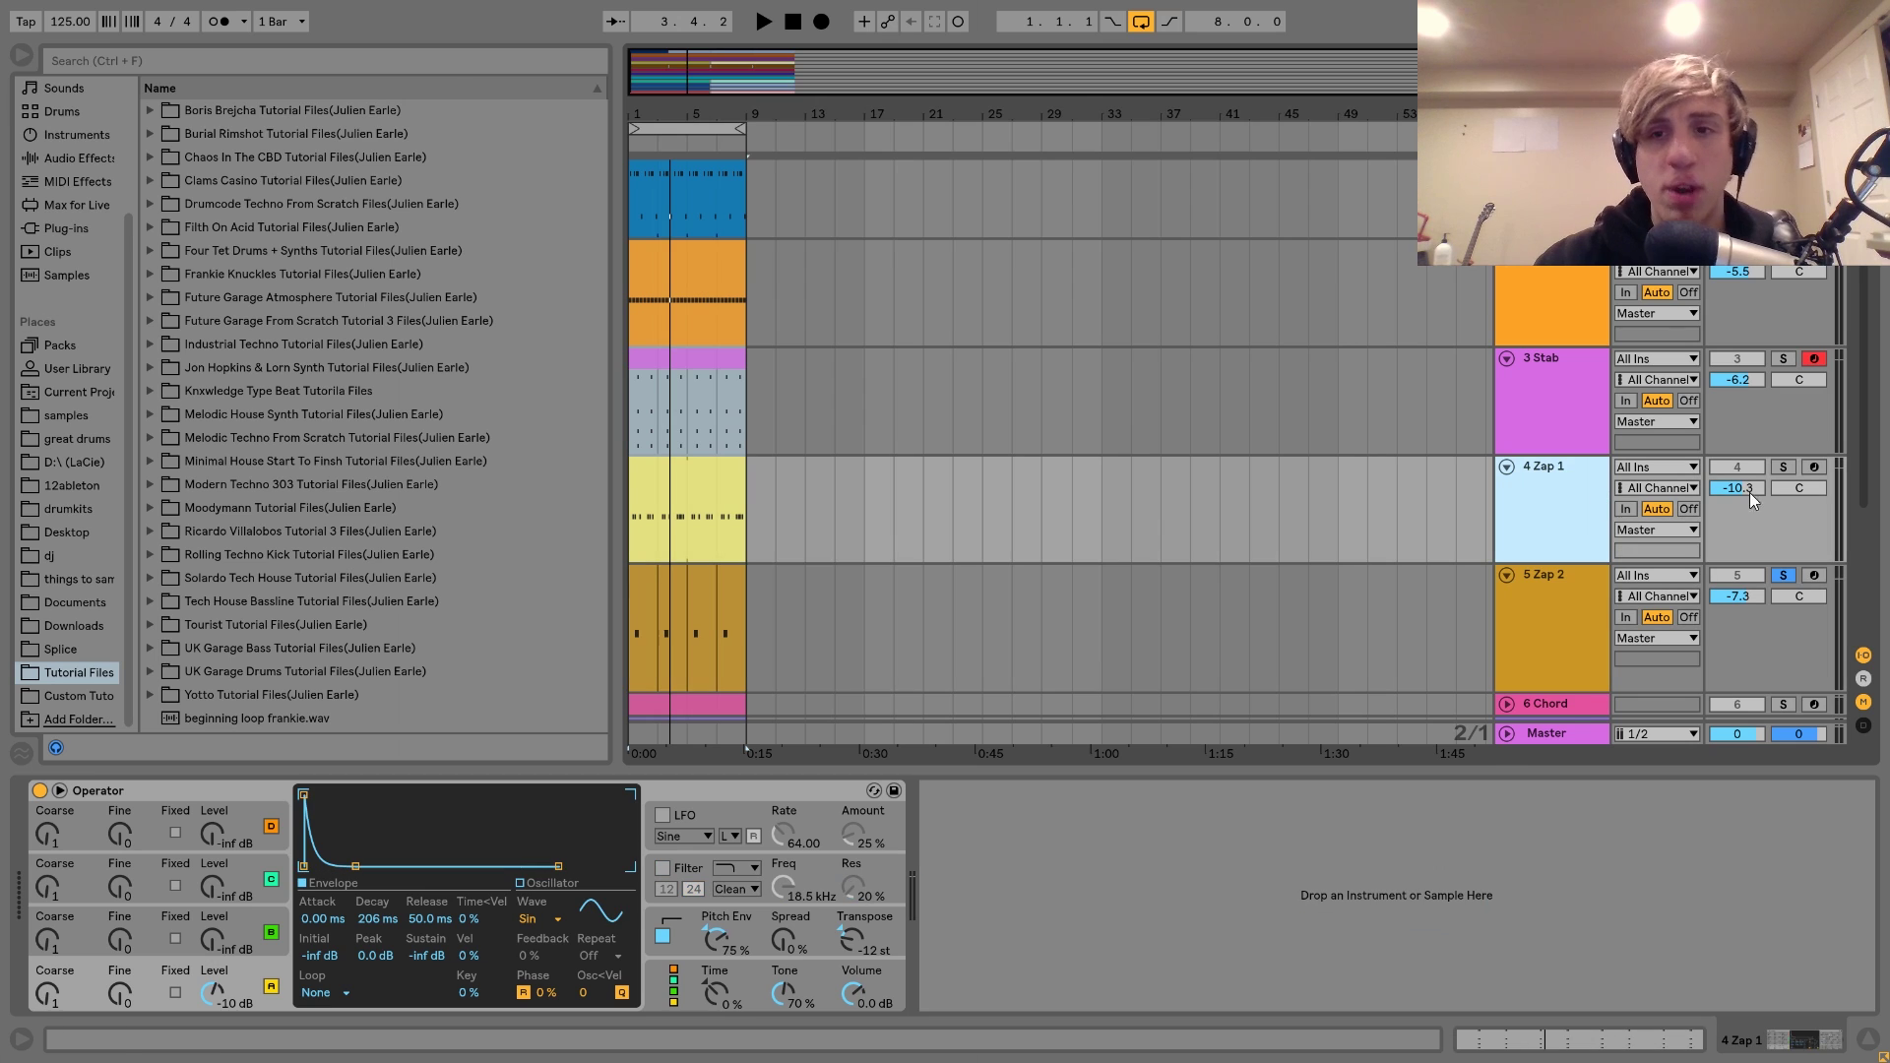
{"action": "left_click", "coordinate": [1575, 502]}
{"action": "left_click", "coordinate": [1782, 469]}
{"action": "key", "text": "space"}
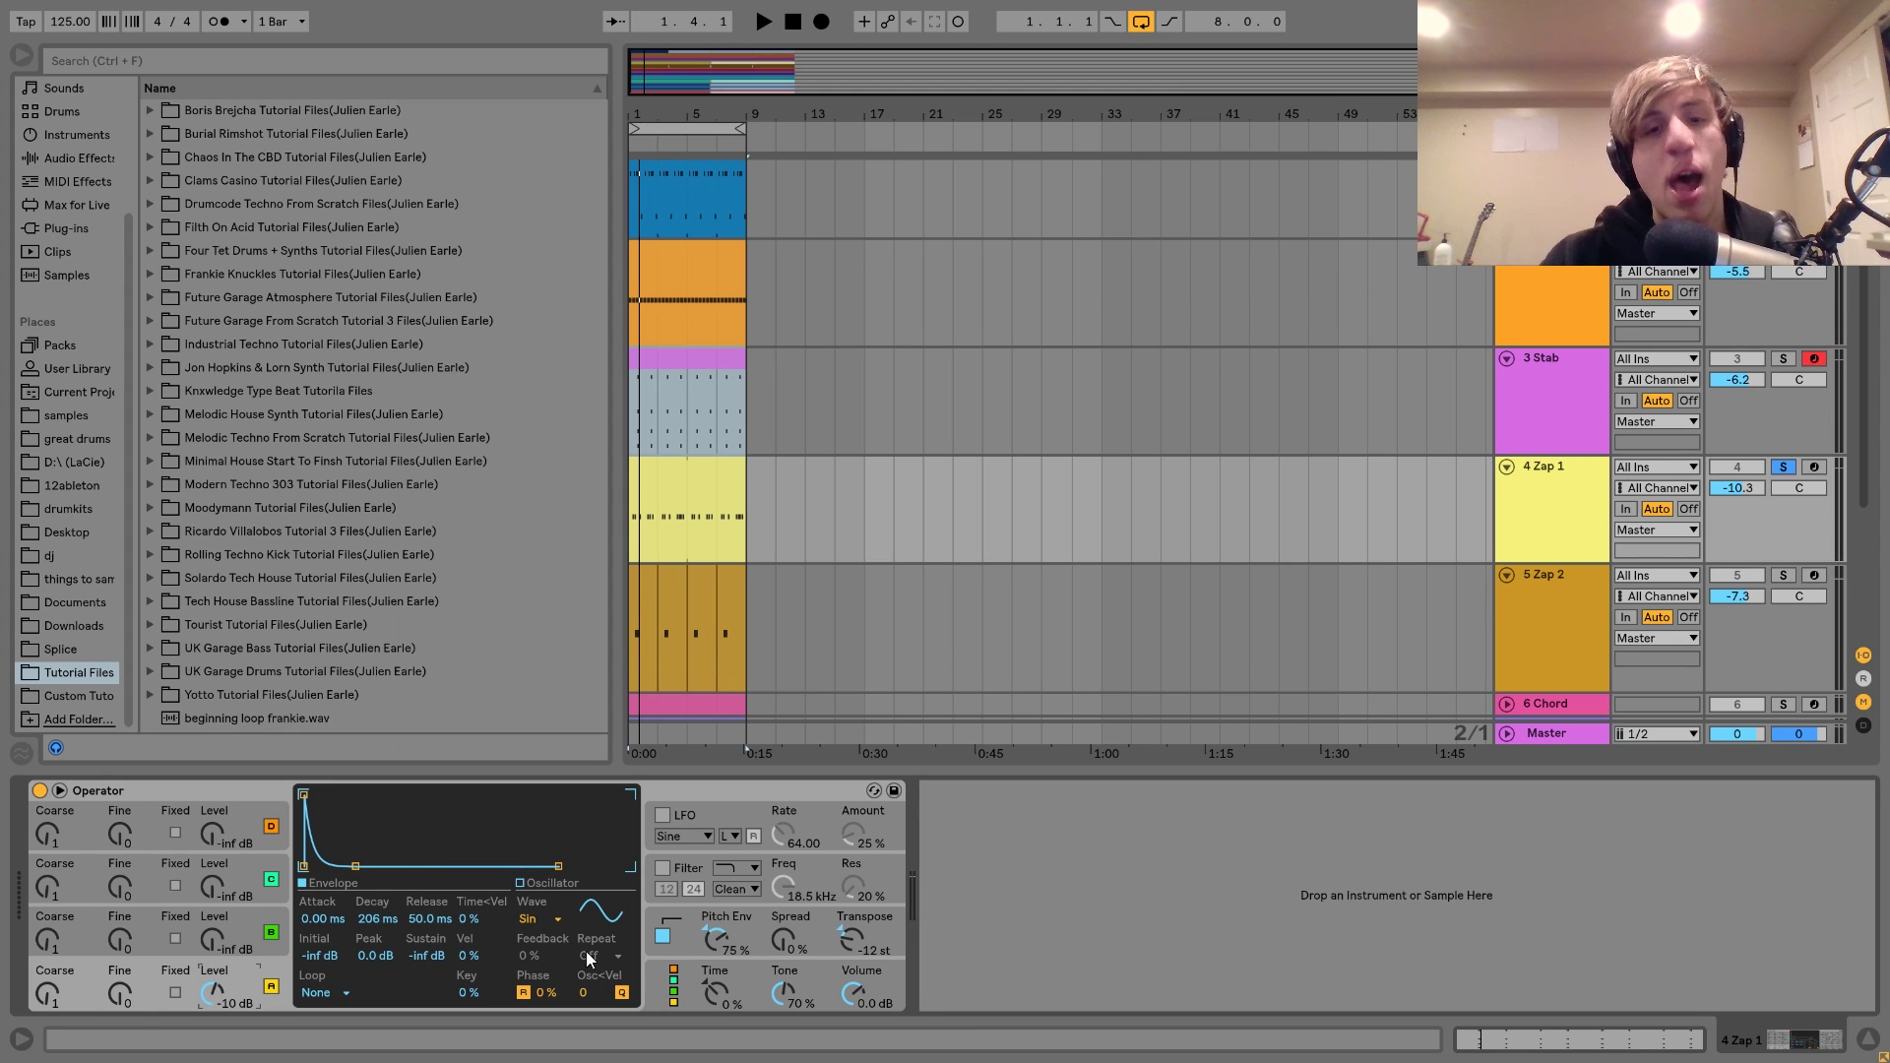
- Show Operator's pitch envelope on Zap 1 and compare the sound with the envelope off and on
{"action": "left_click", "coordinate": [689, 915]}
{"action": "key", "text": "space"}
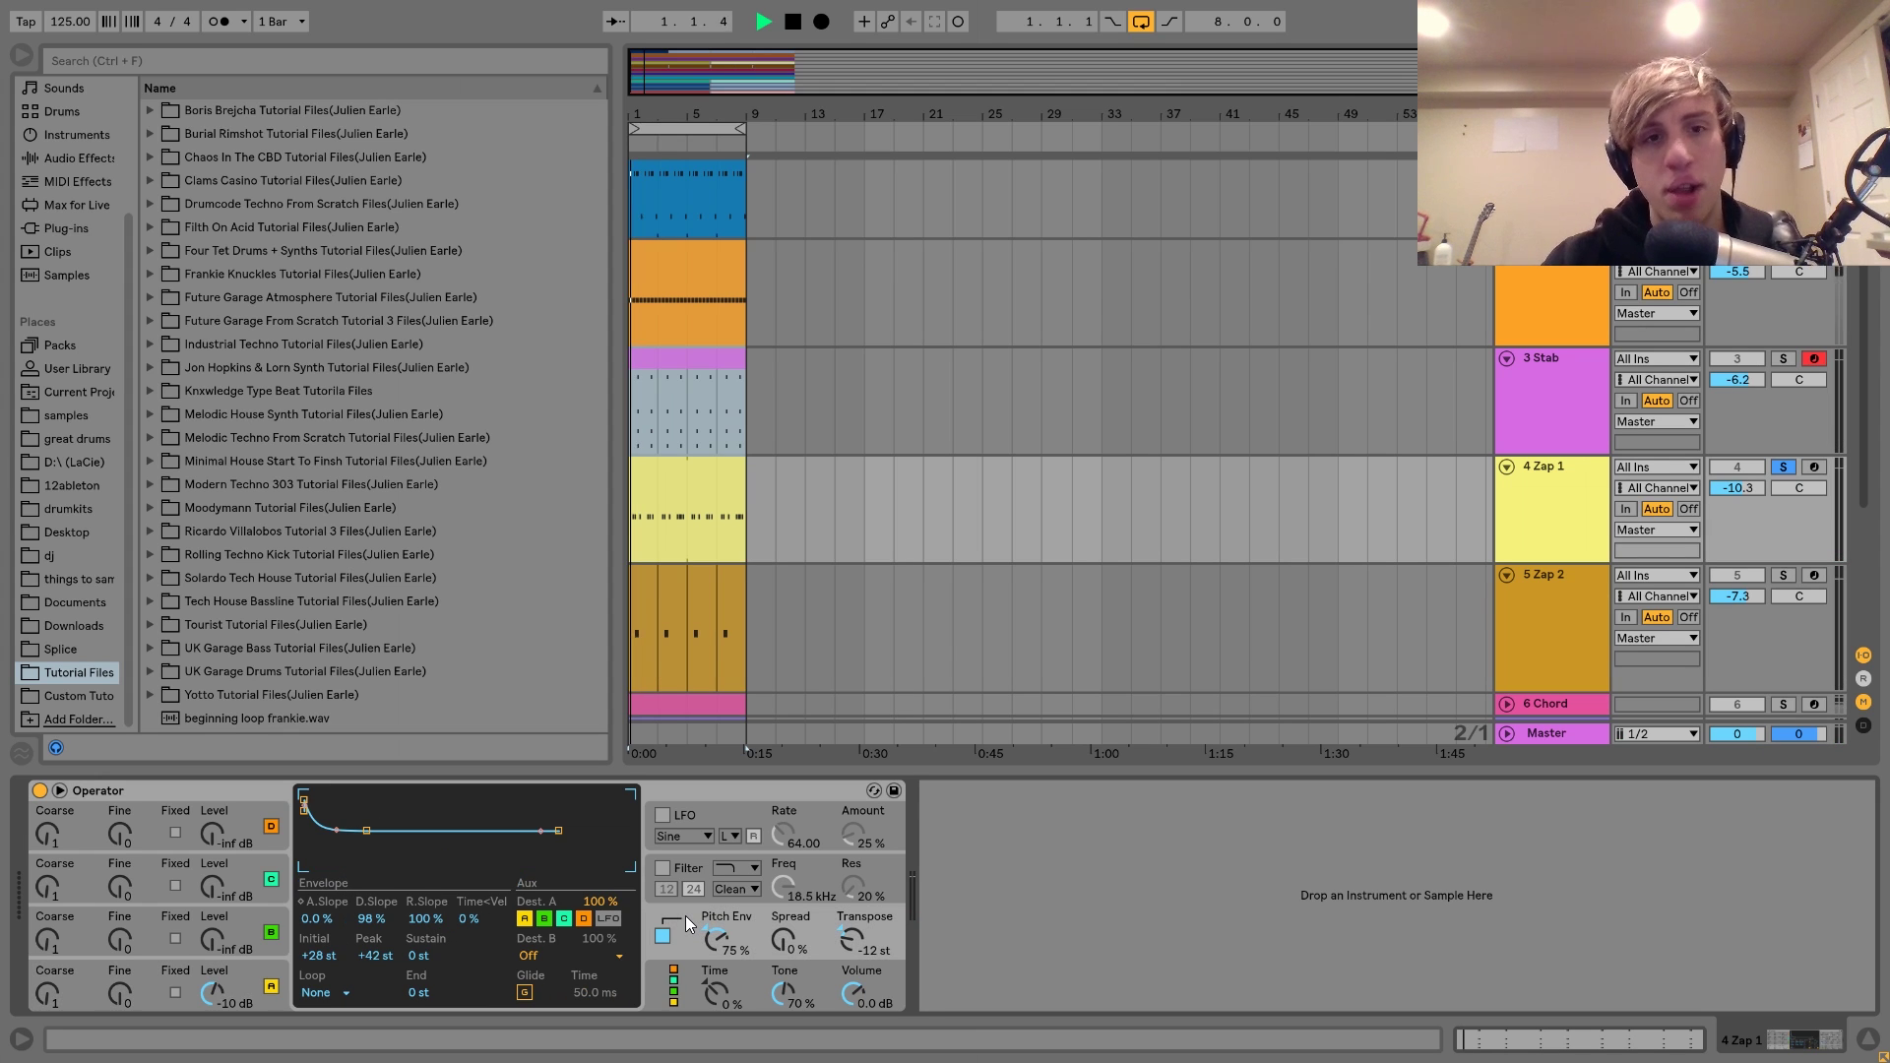
{"action": "left_click", "coordinate": [662, 937]}
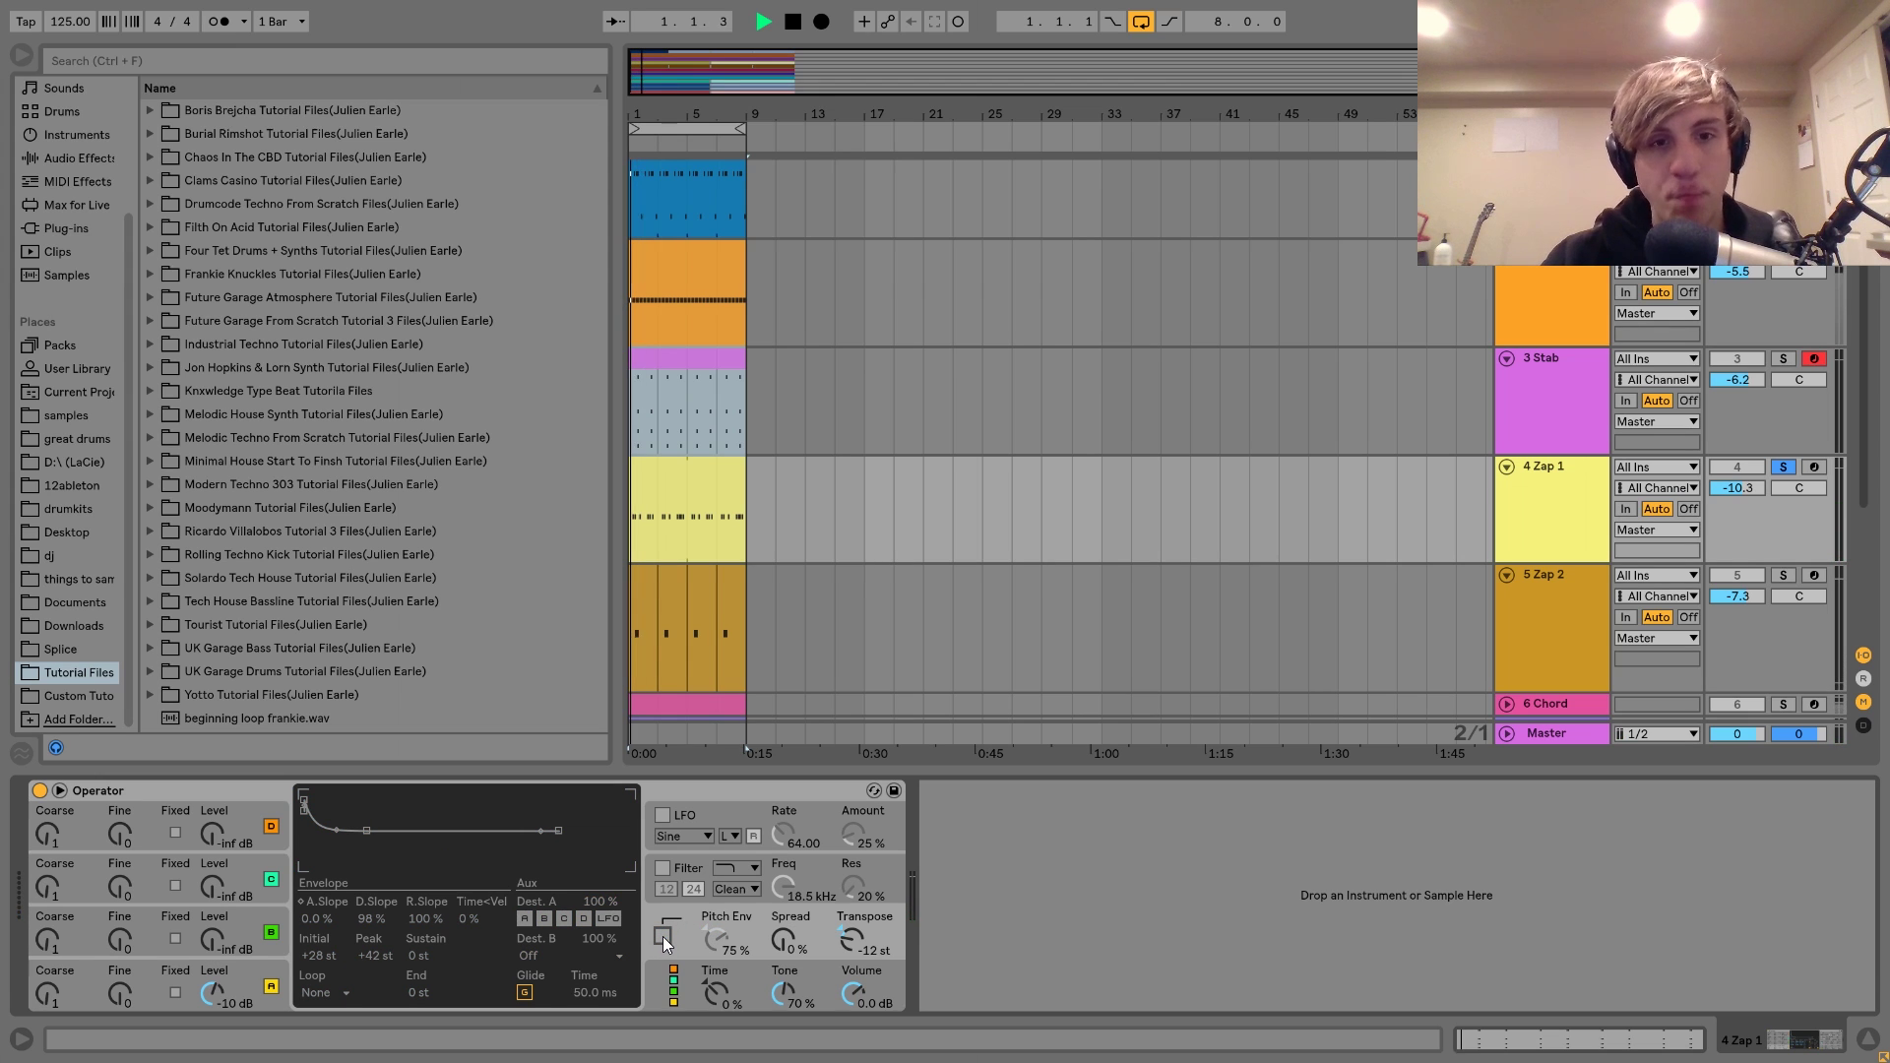
{"action": "left_click", "coordinate": [663, 936]}
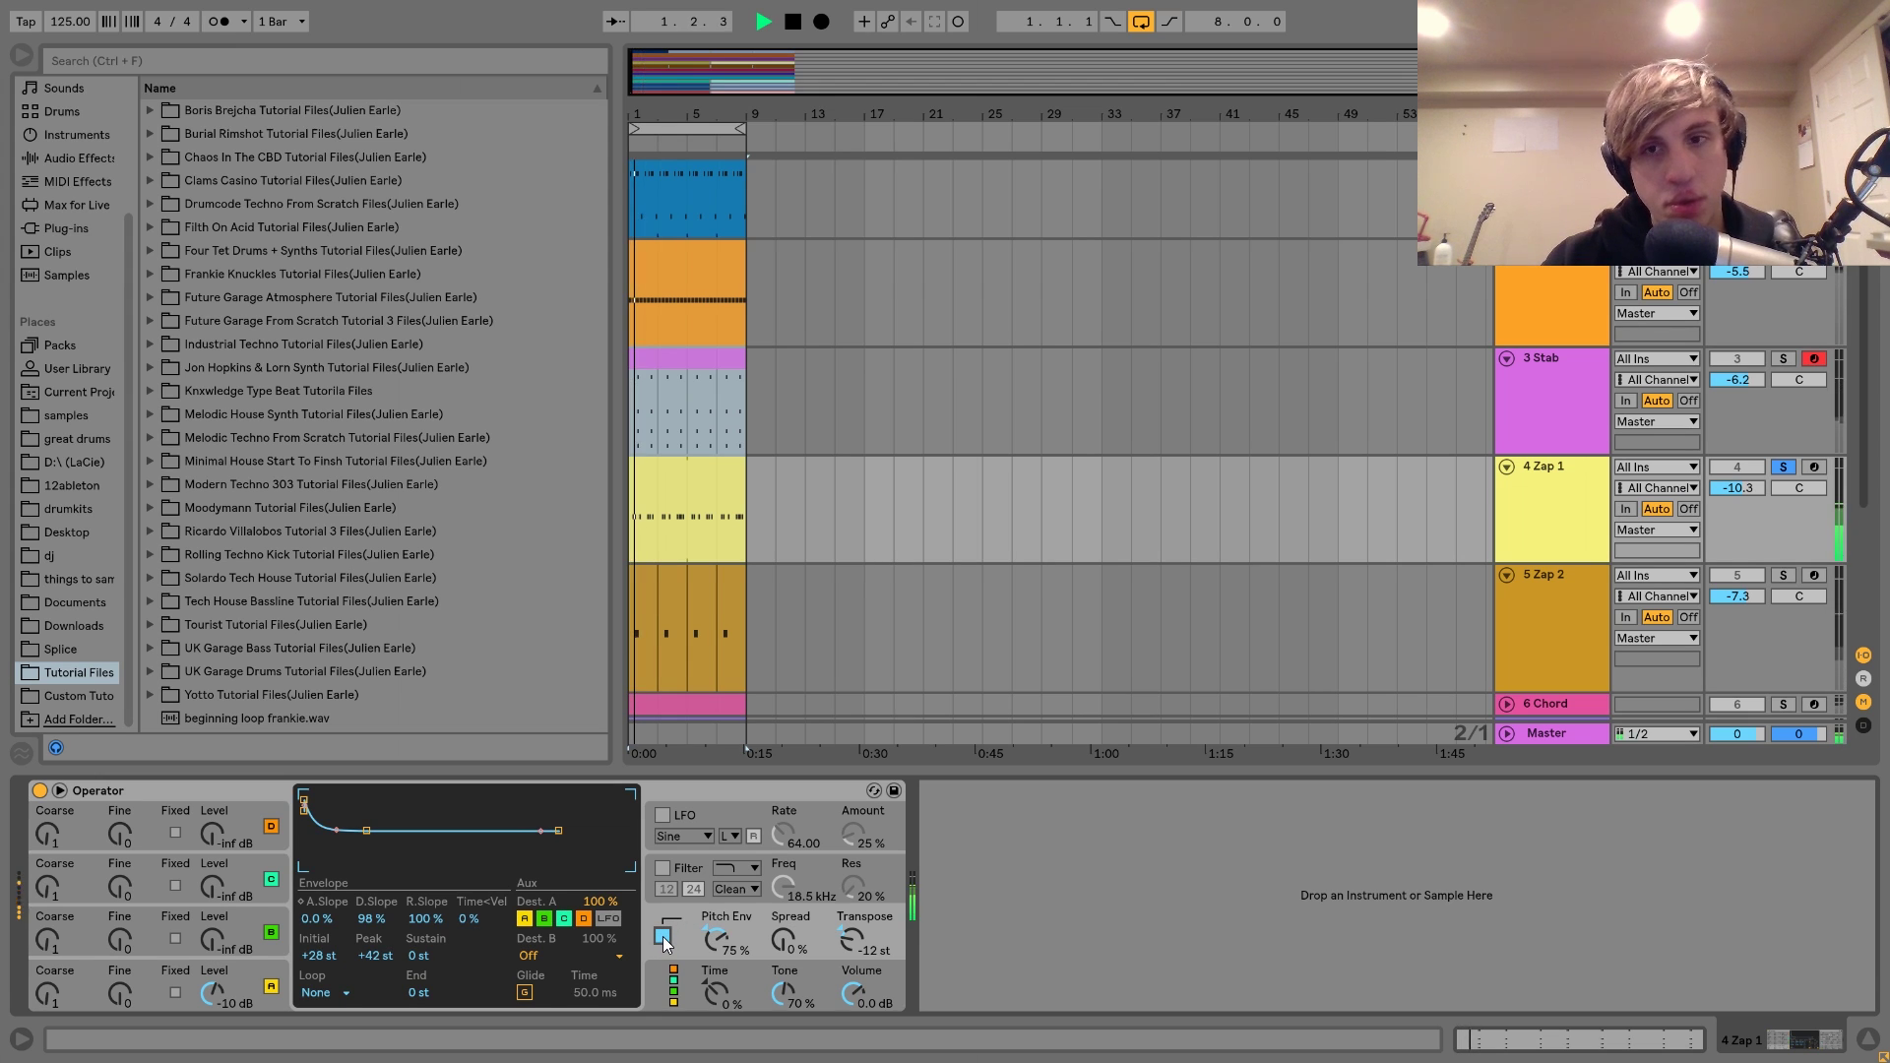
{"action": "key", "text": "space"}
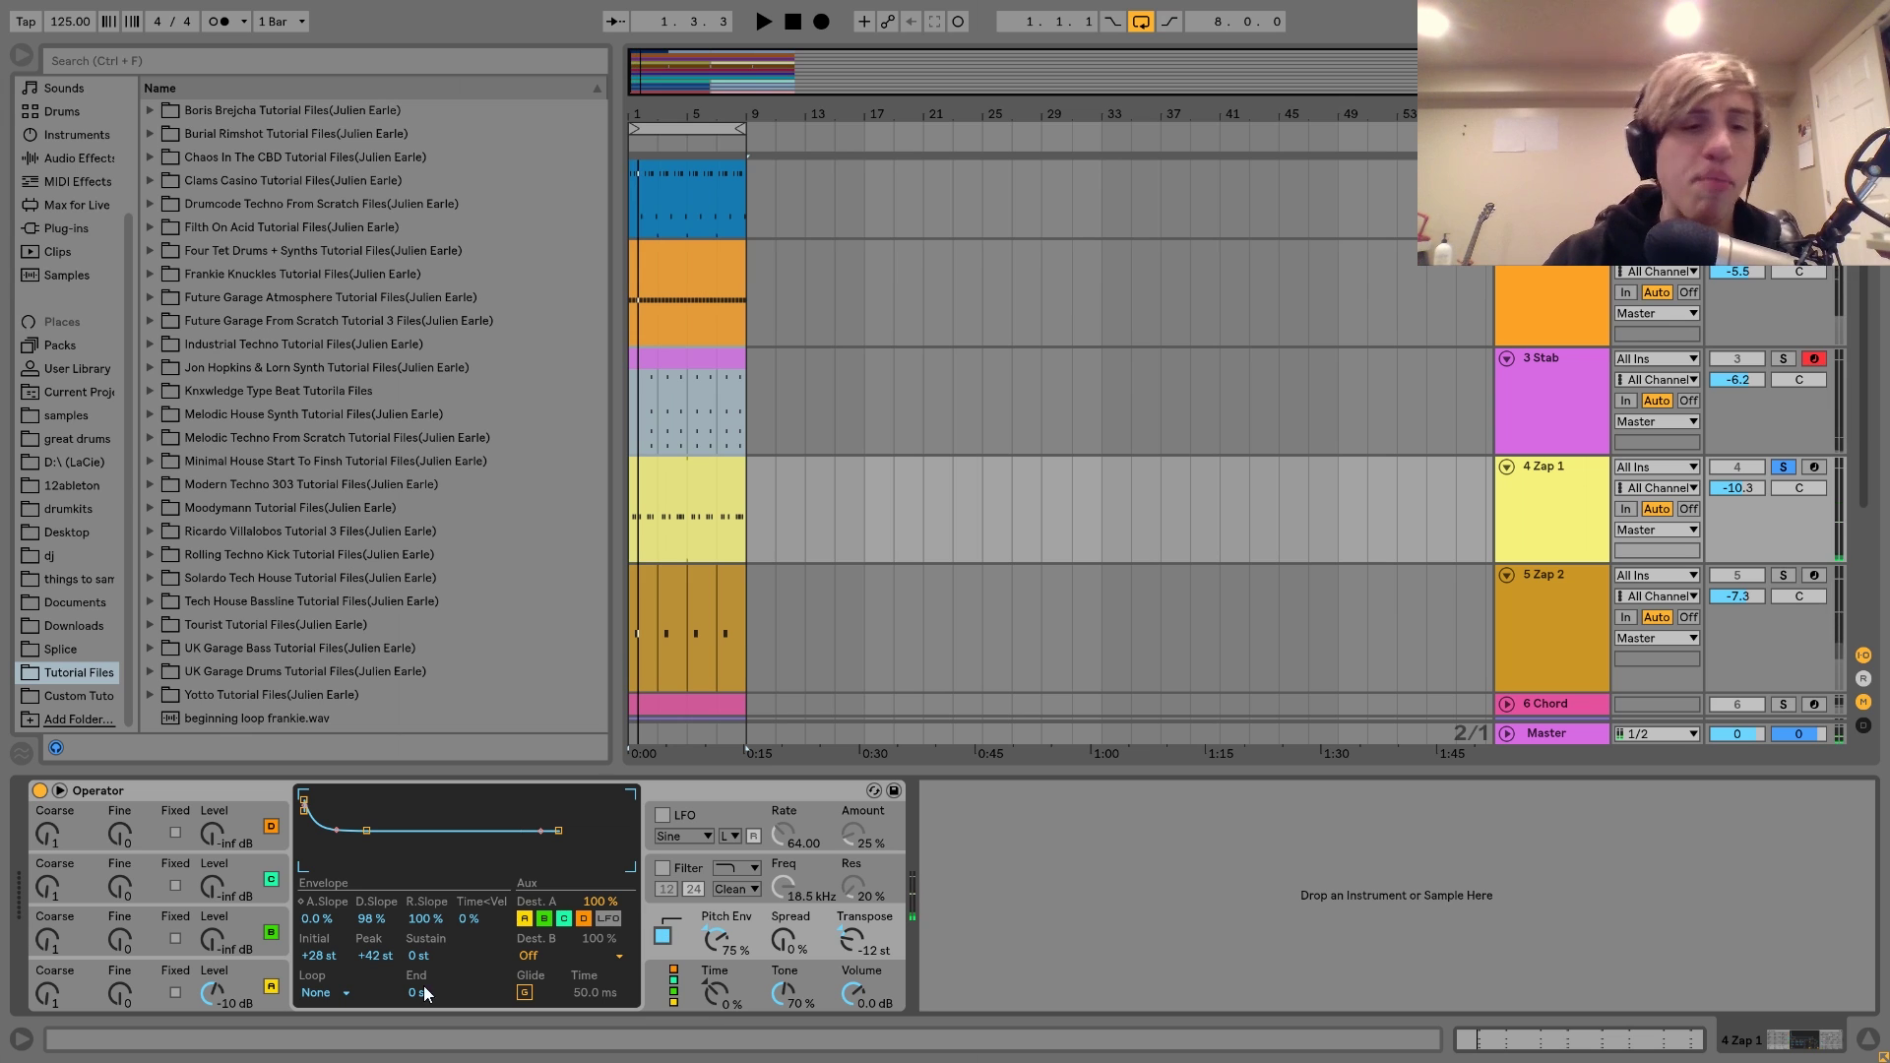
- Show the volume envelope of Operator's oscillator A on Zap 1 and play the zap
{"action": "left_click", "coordinate": [250, 967]}
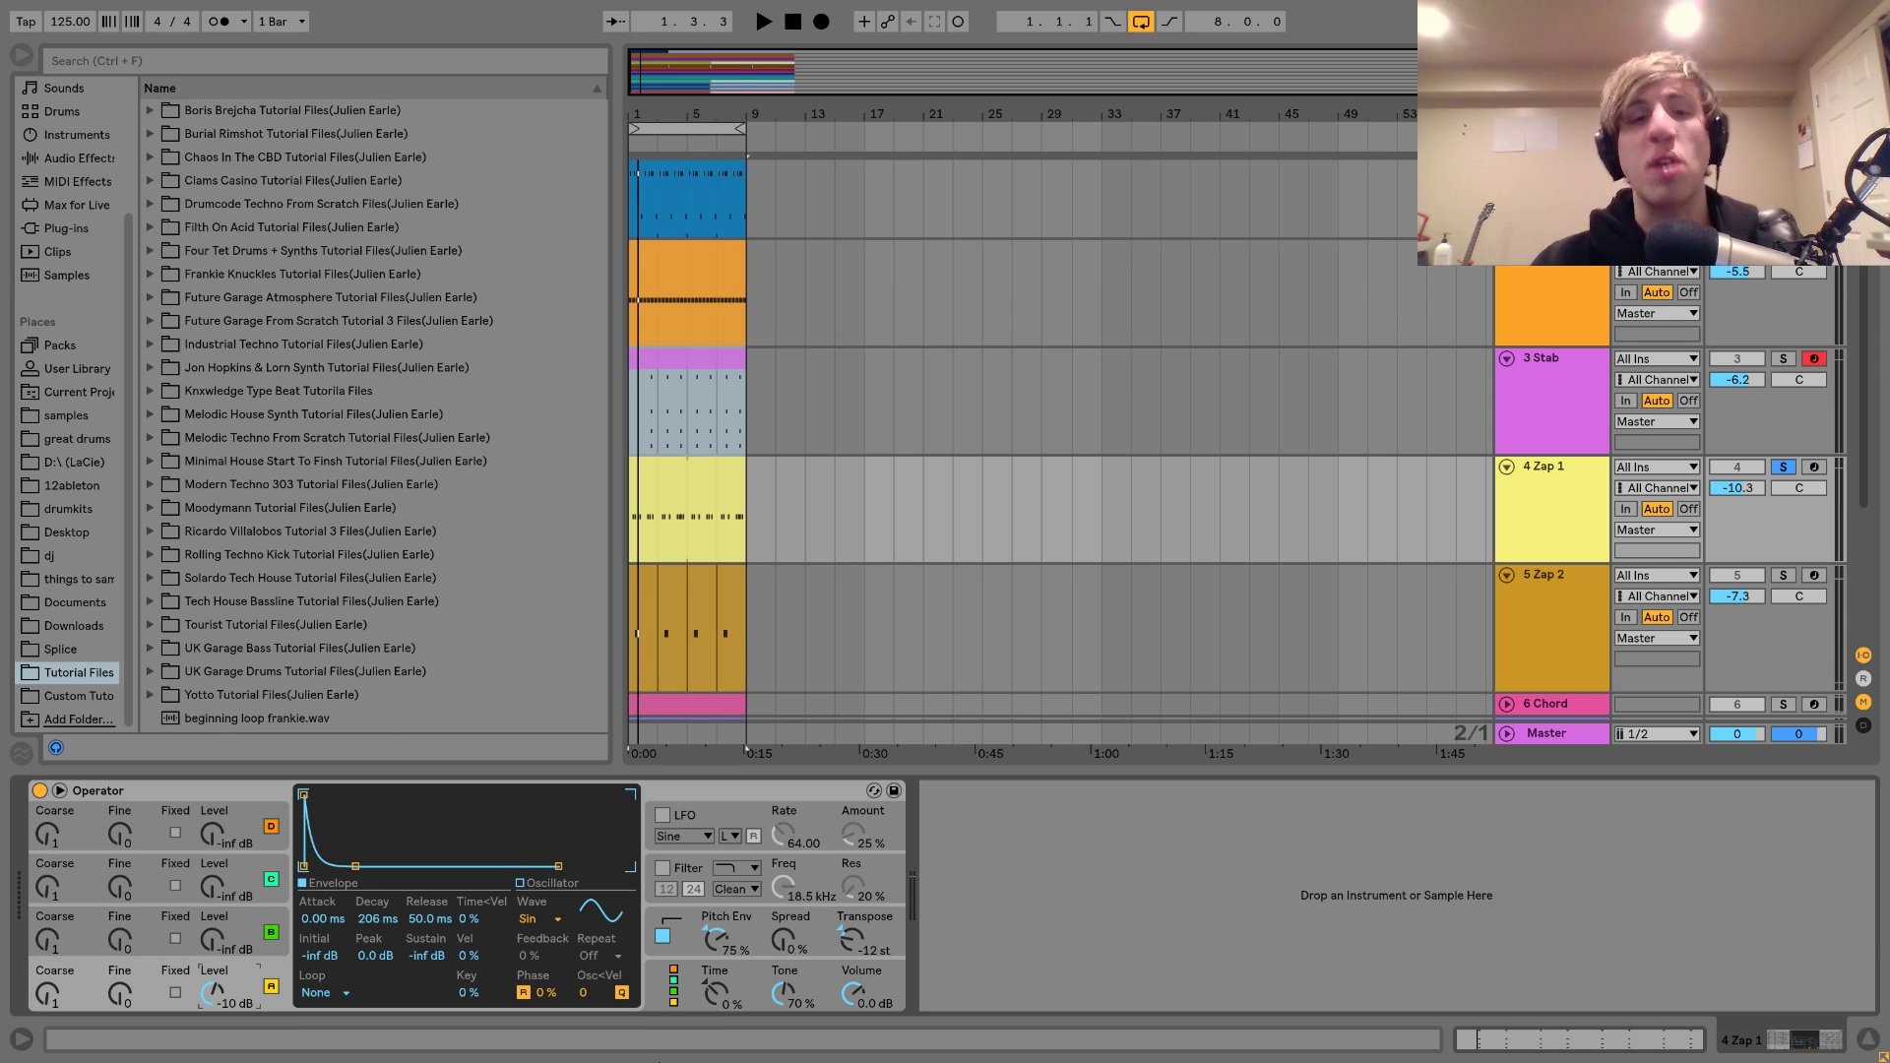
{"action": "key", "text": "space"}
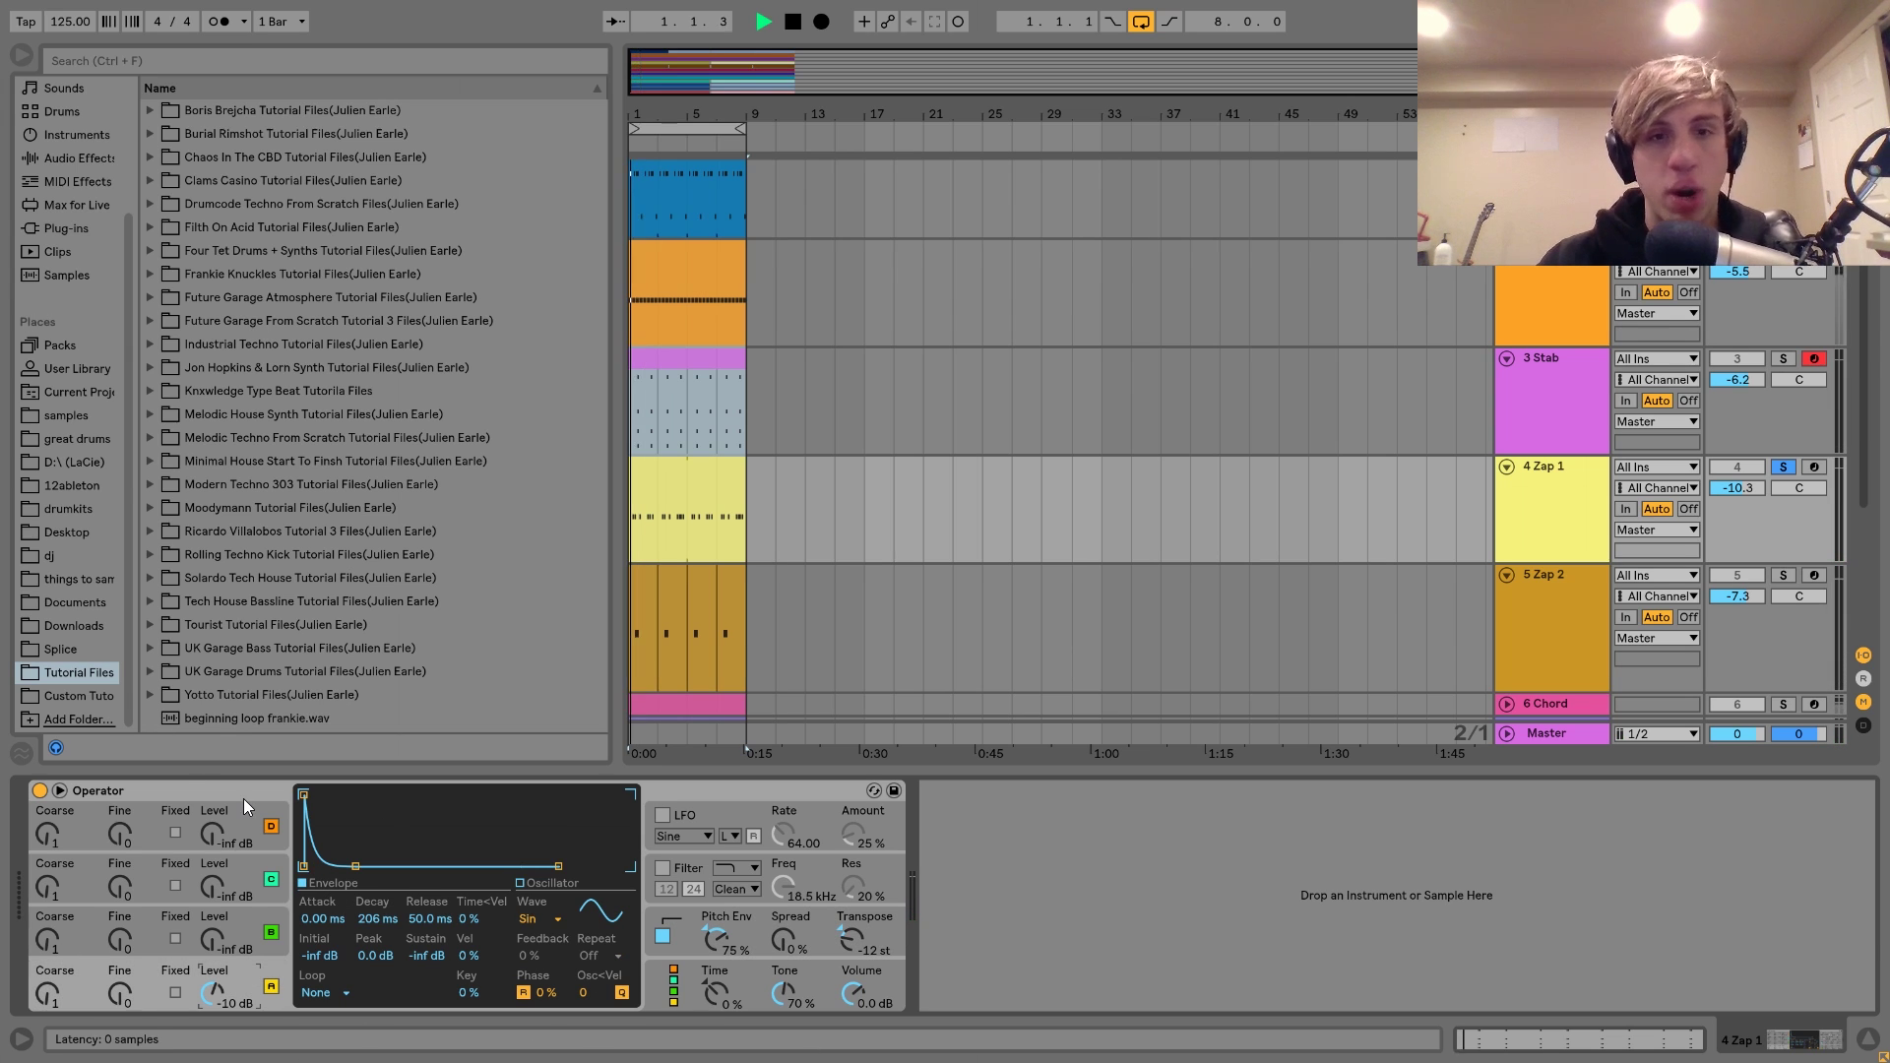
{"action": "key", "text": "space"}
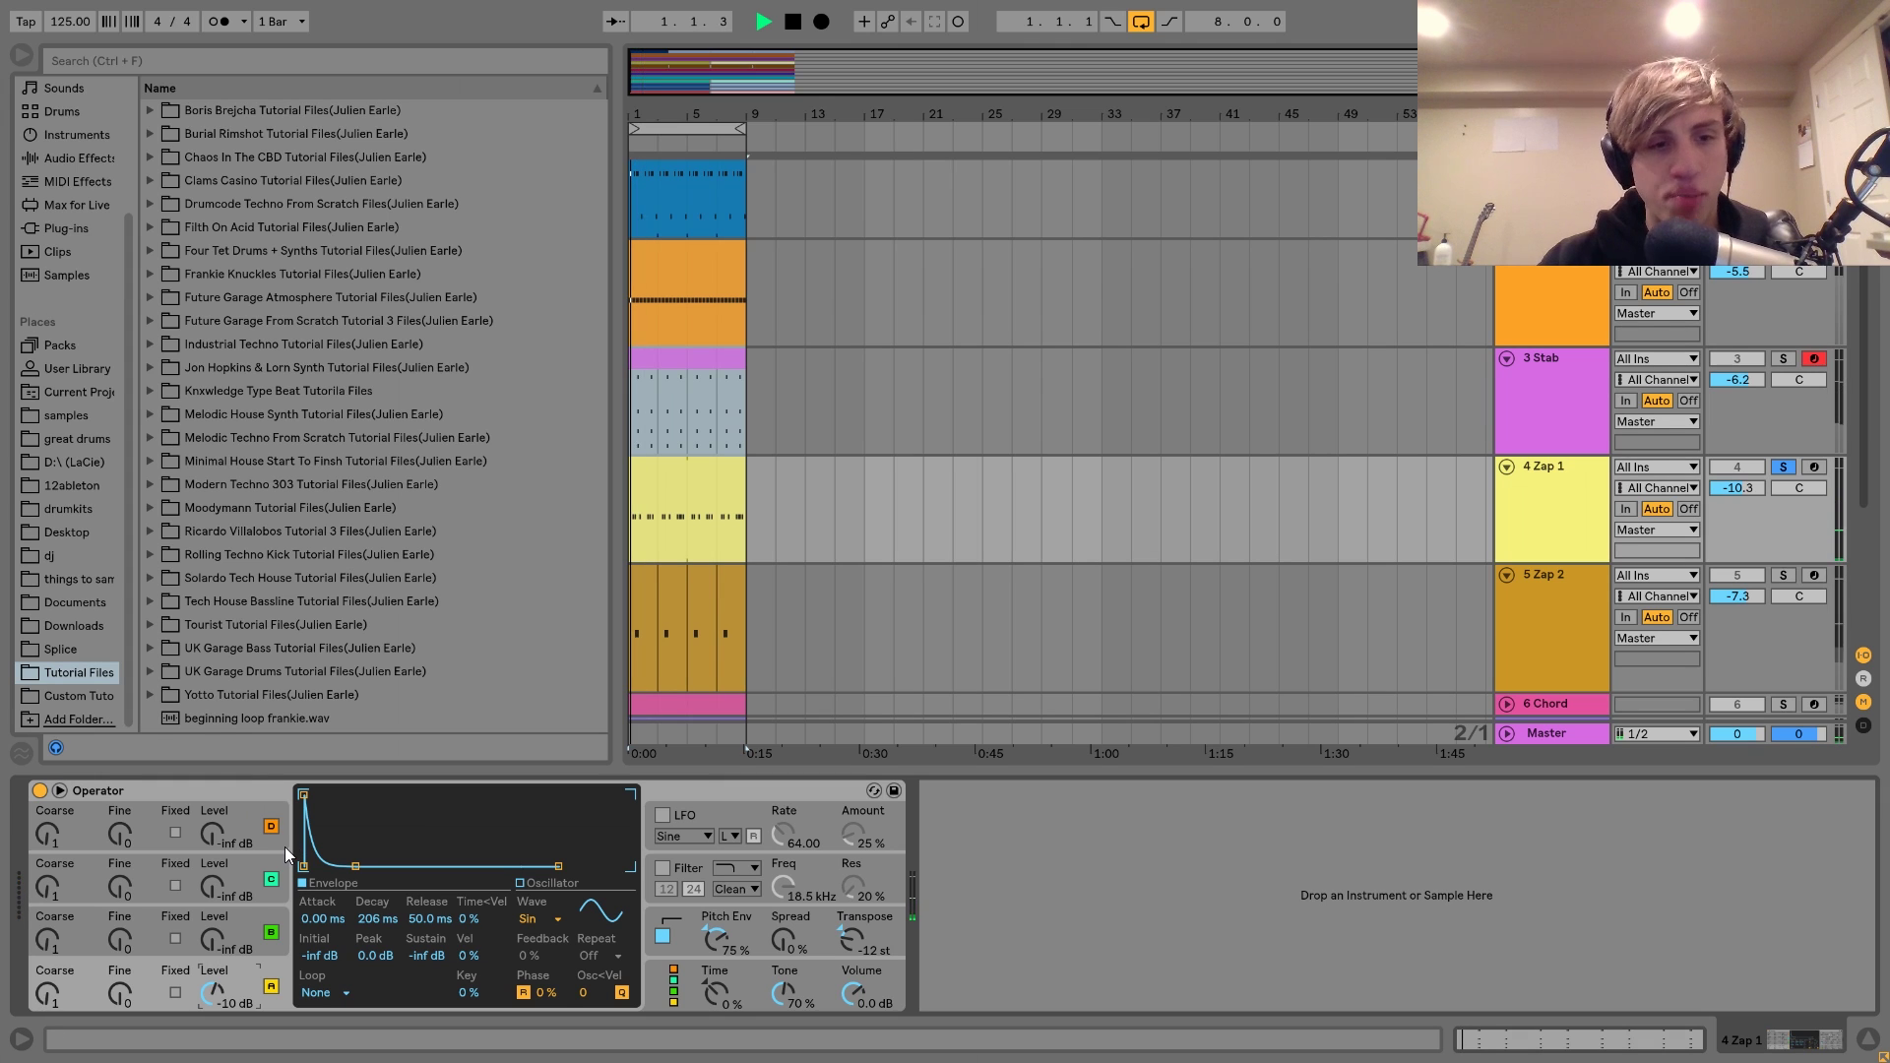
- Try a 60.0 s decay on Zap 1's oscillator A, undo it and replay the zap for comparison
{"action": "left_click_drag", "start_coordinate": [380, 920], "coordinate": [382, 923]}
{"action": "key", "text": "space"}
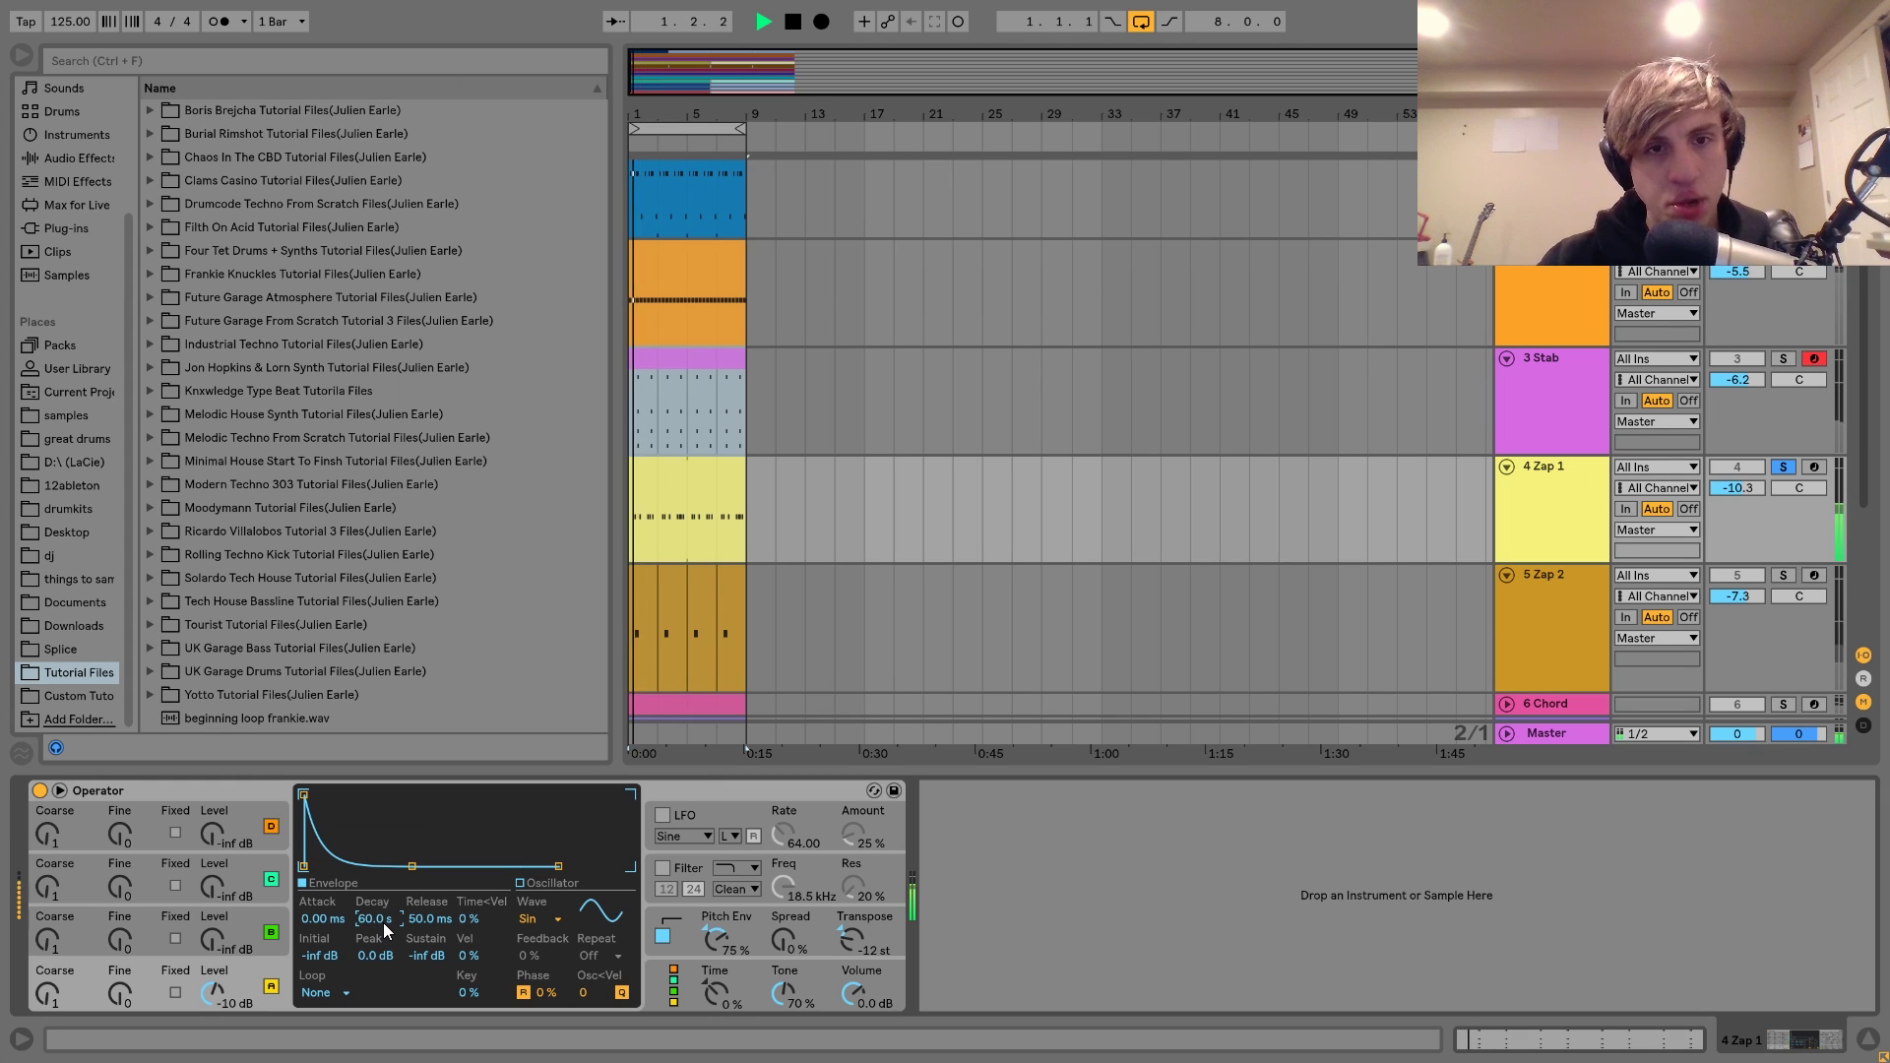
{"action": "key", "text": "space"}
{"action": "key", "text": "ctrl+z"}
{"action": "key", "text": "space"}
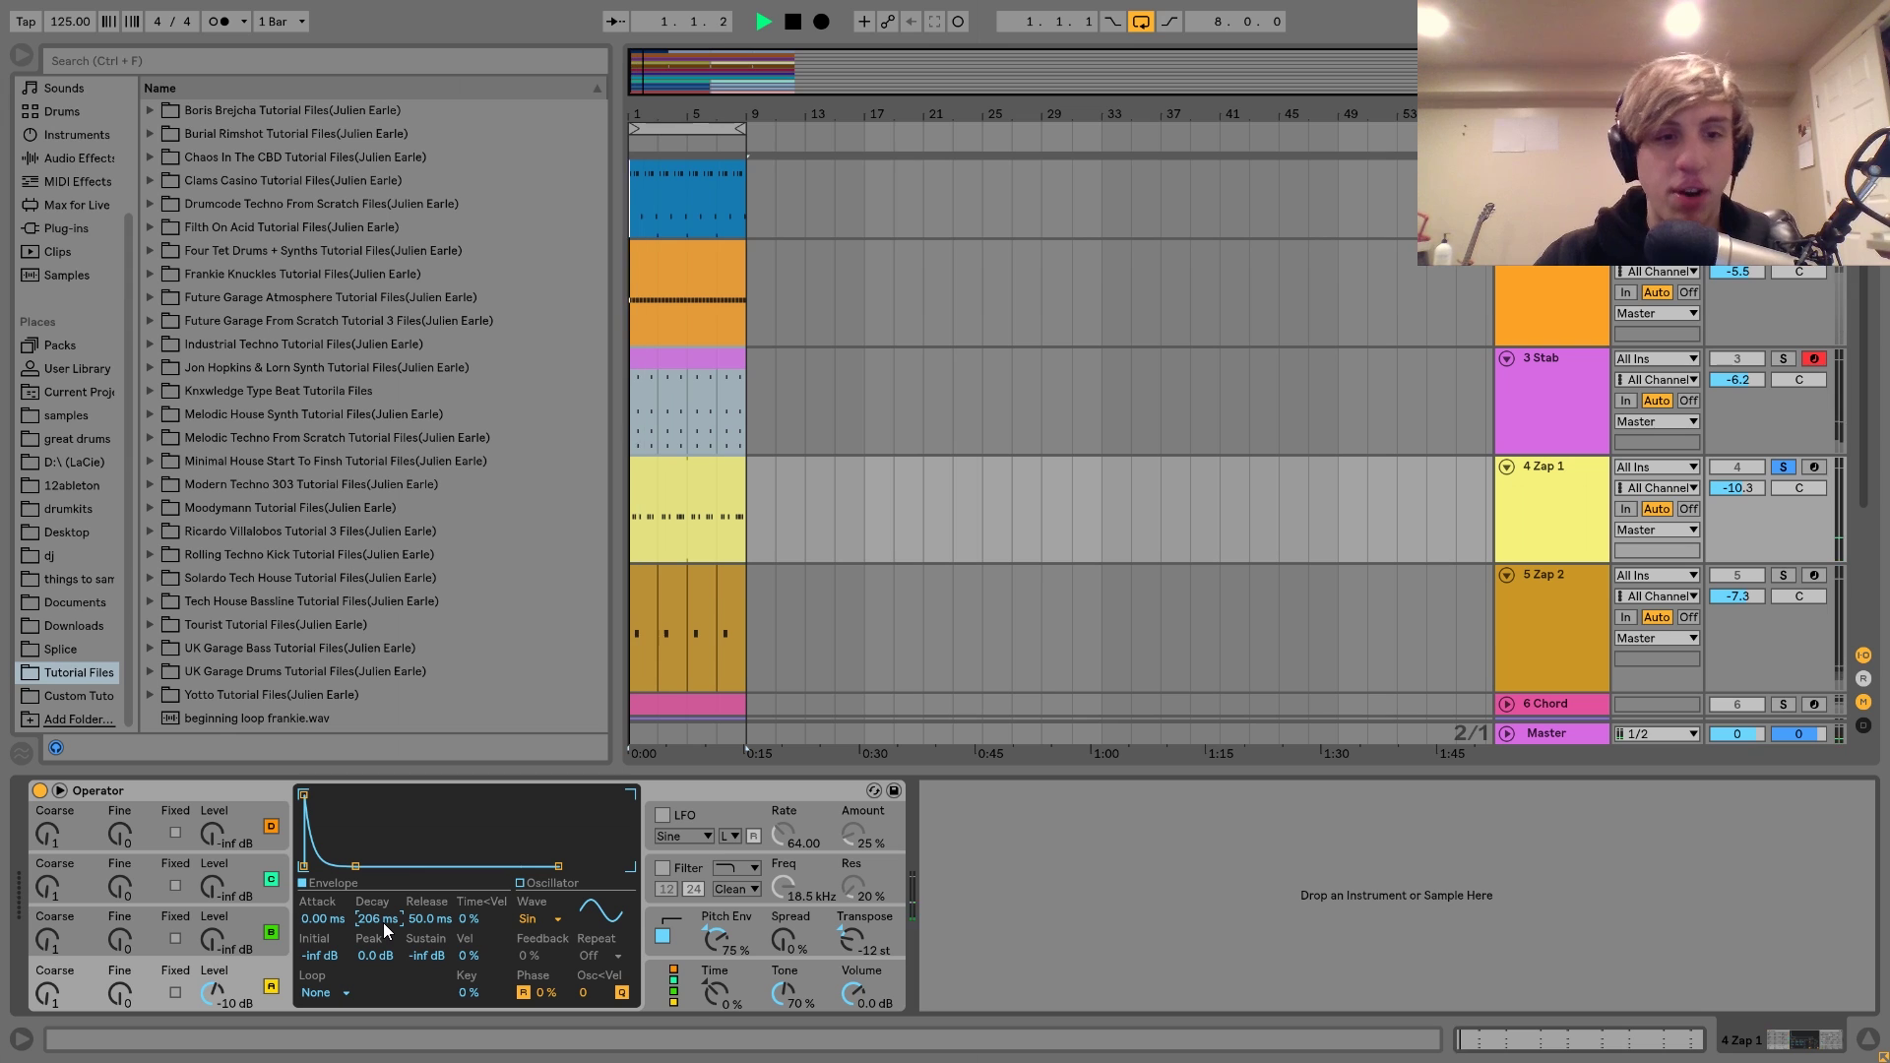
- Play Zap 1 within the full loop with its solo off, and solo it again
{"action": "left_click", "coordinate": [1783, 467]}
{"action": "left_click", "coordinate": [1550, 484]}
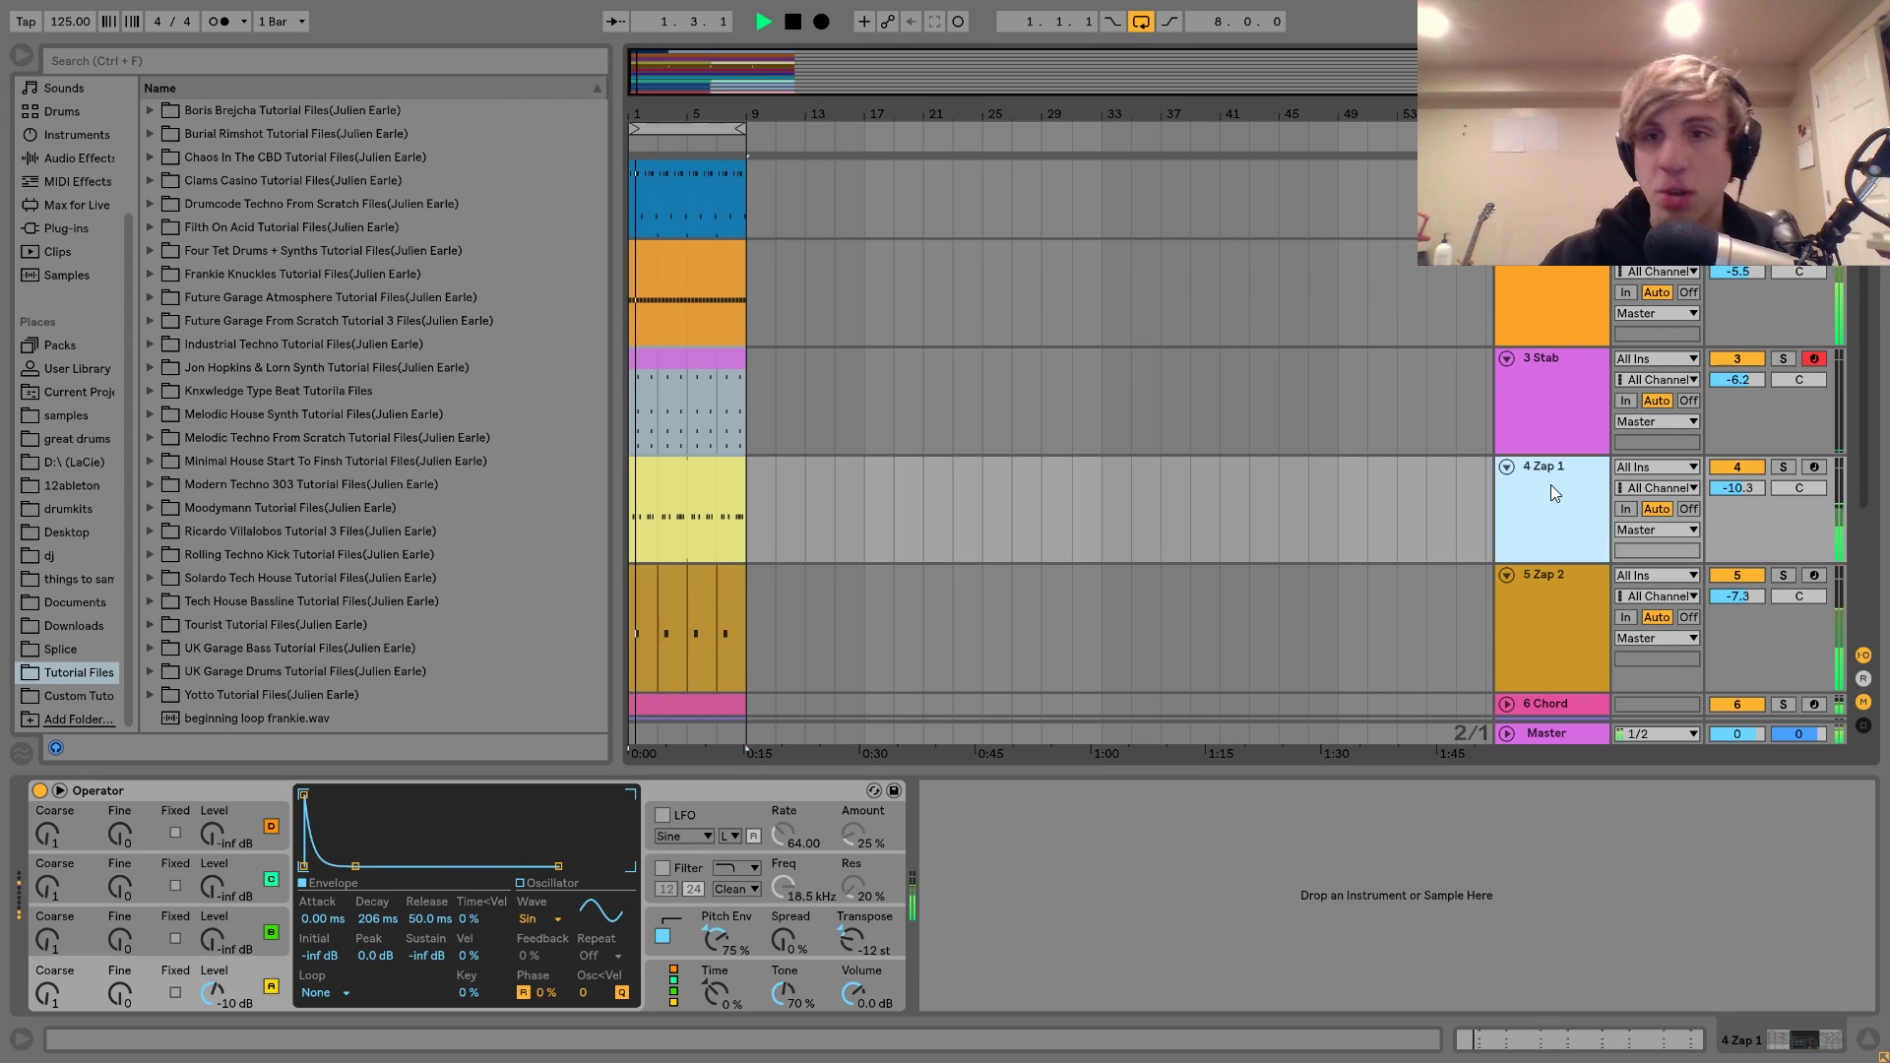
{"action": "left_click", "coordinate": [1783, 467]}
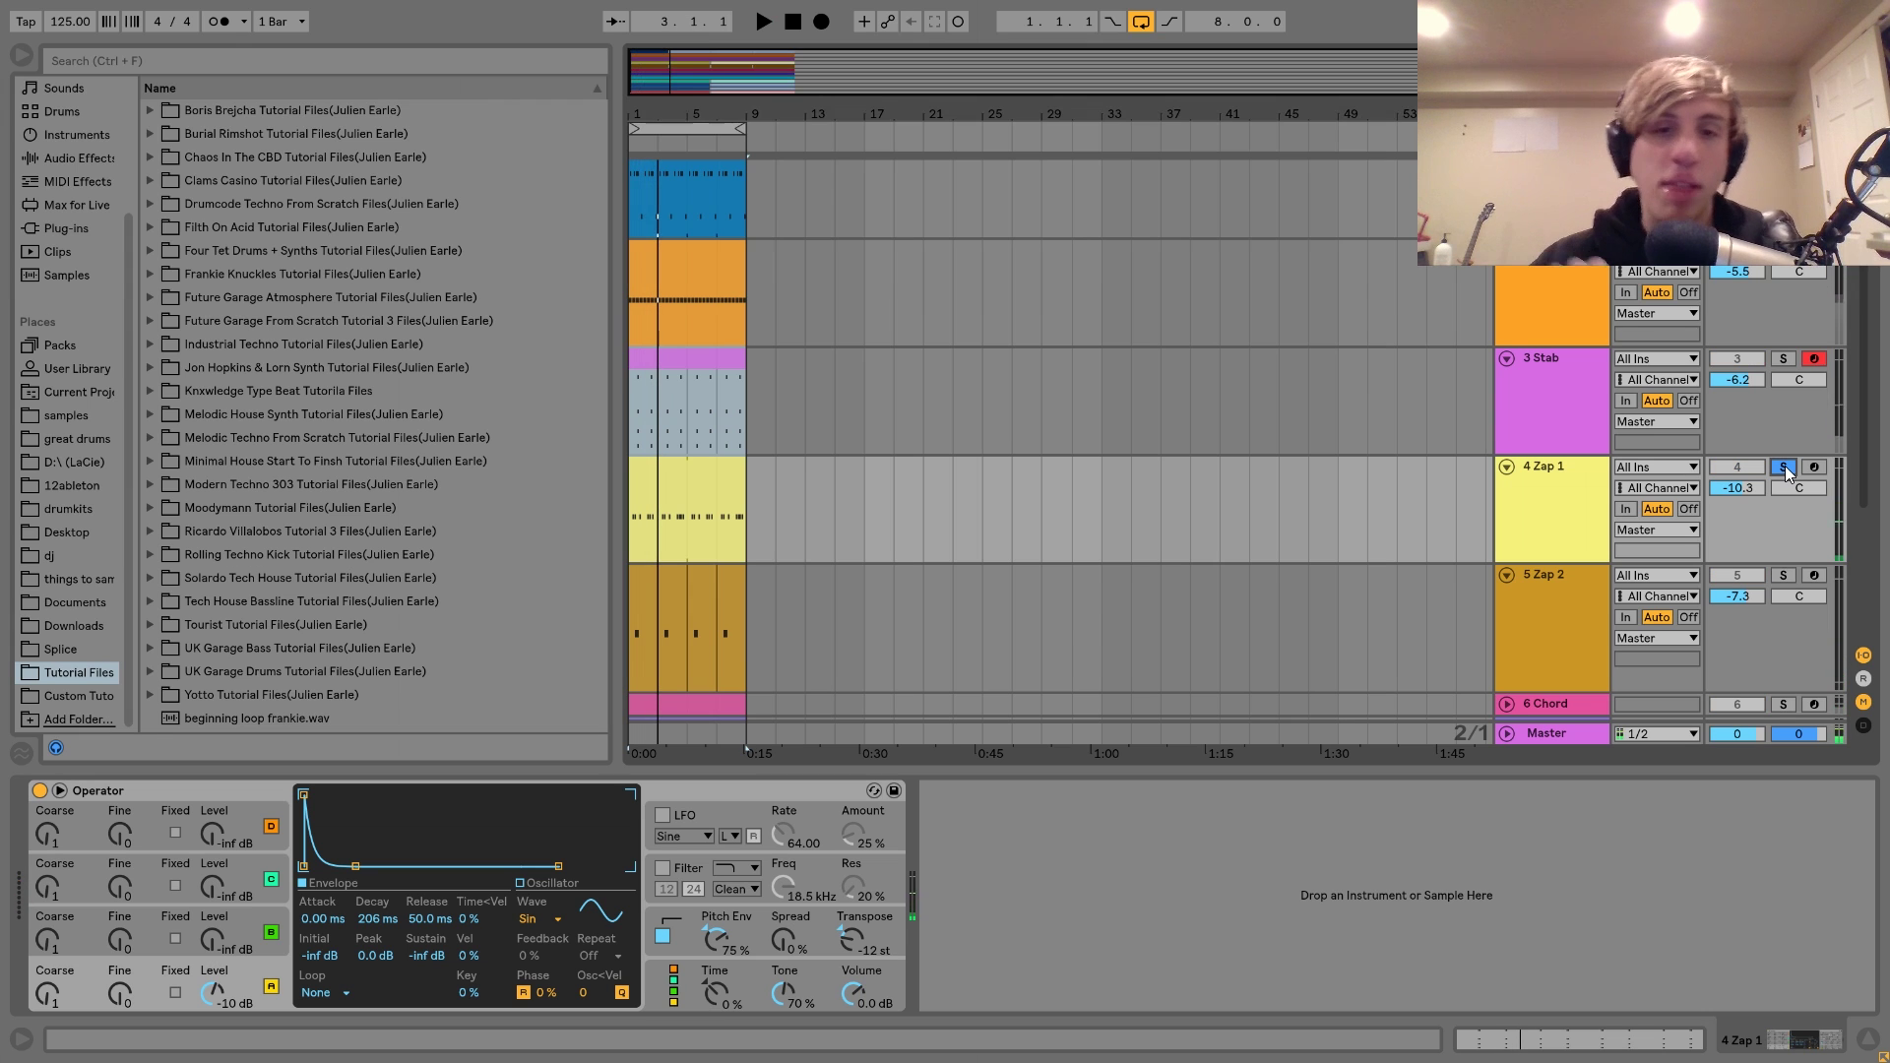
- Open the Zap 1 clip to examine its note pattern, play it and return to the track's devices
{"action": "double_click", "coordinate": [666, 497]}
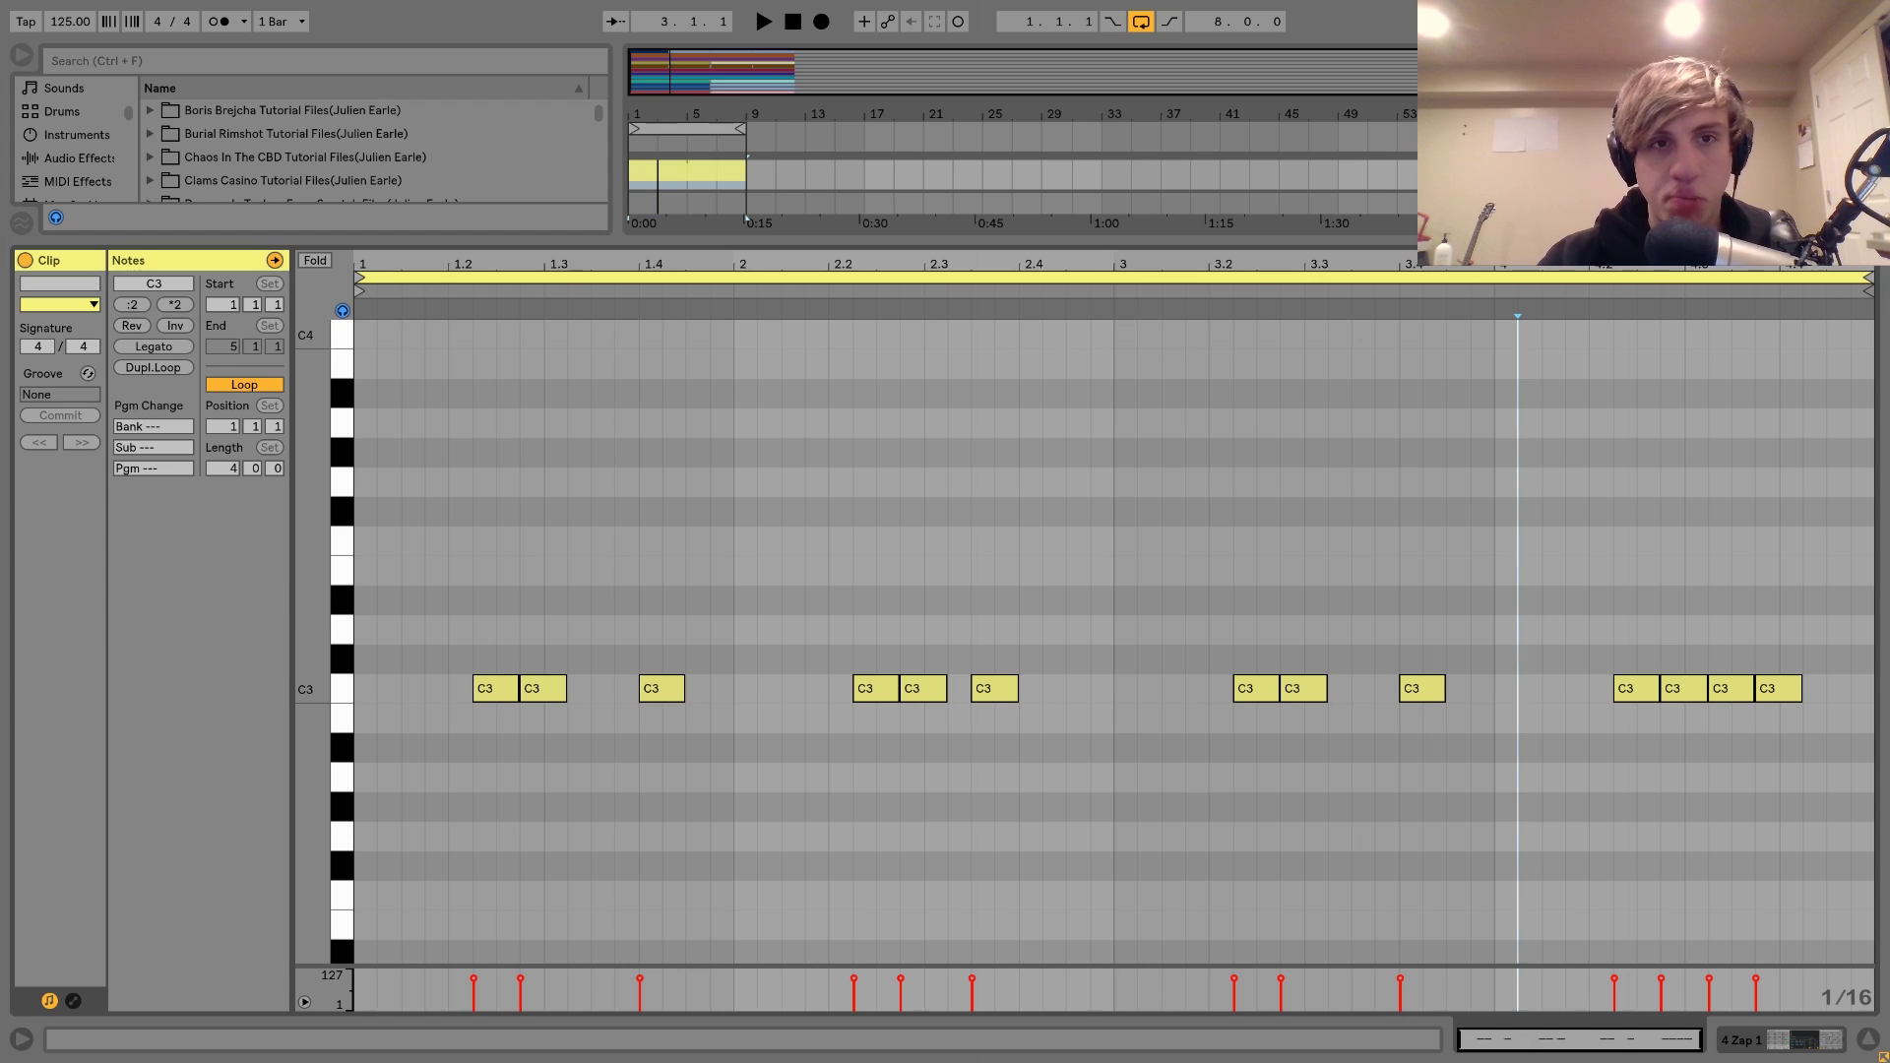
{"action": "key", "text": "space"}
{"action": "key", "text": "shift+Tab"}
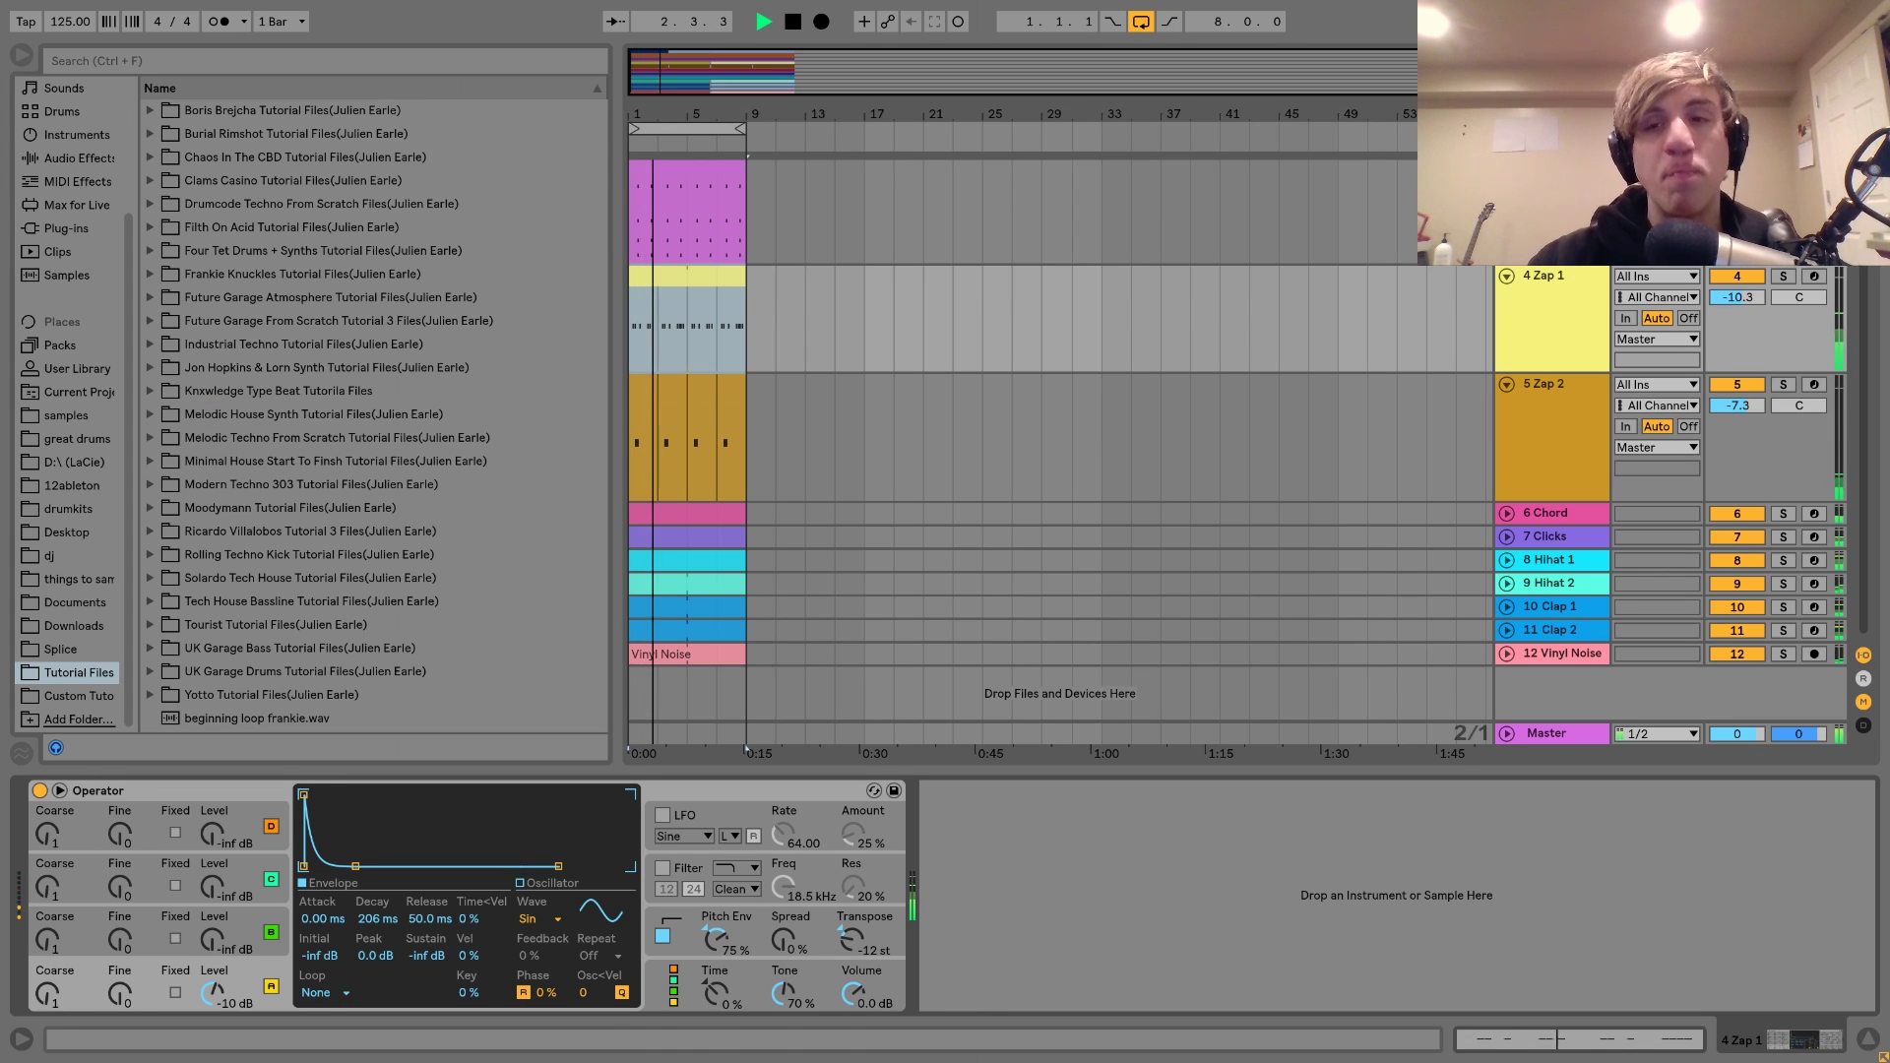
{"action": "key", "text": "space"}
- Show the devices on the Zap 2 track, solo it and play it
{"action": "left_click", "coordinate": [1555, 411]}
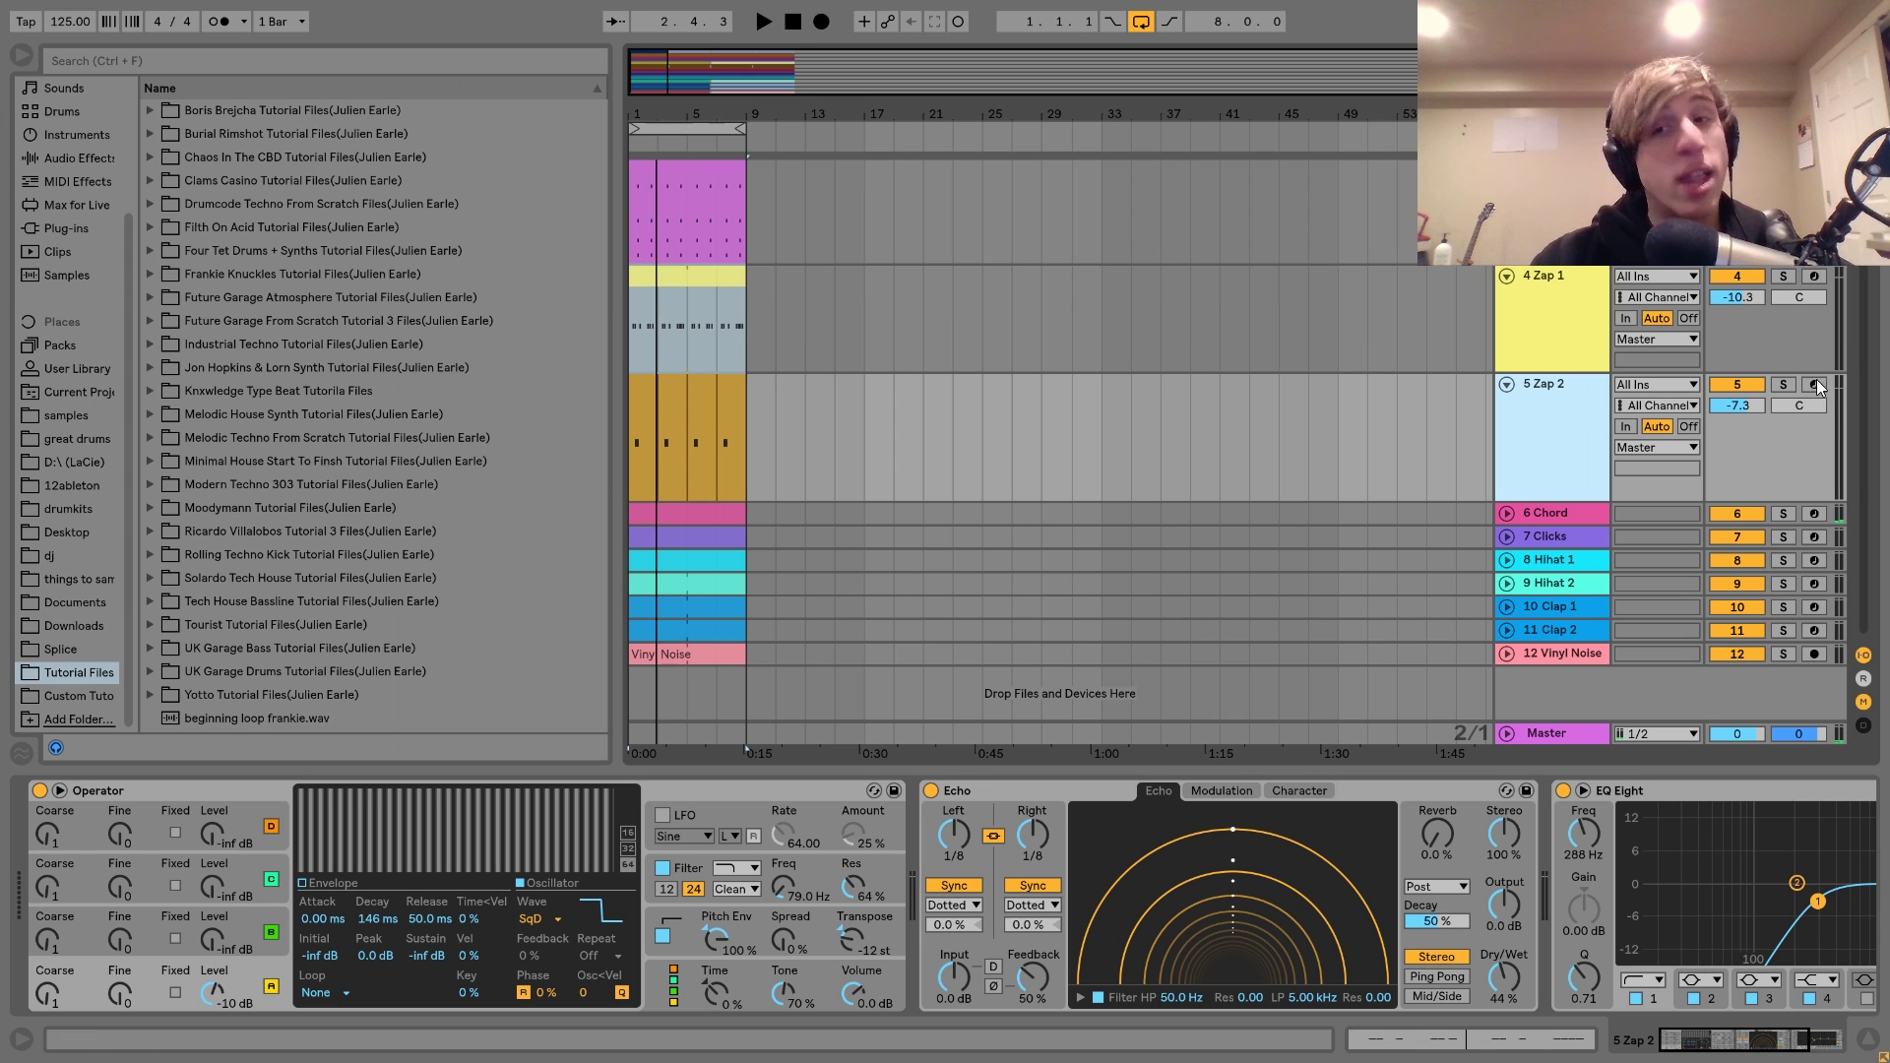
{"action": "left_click", "coordinate": [1783, 384]}
{"action": "key", "text": "space"}
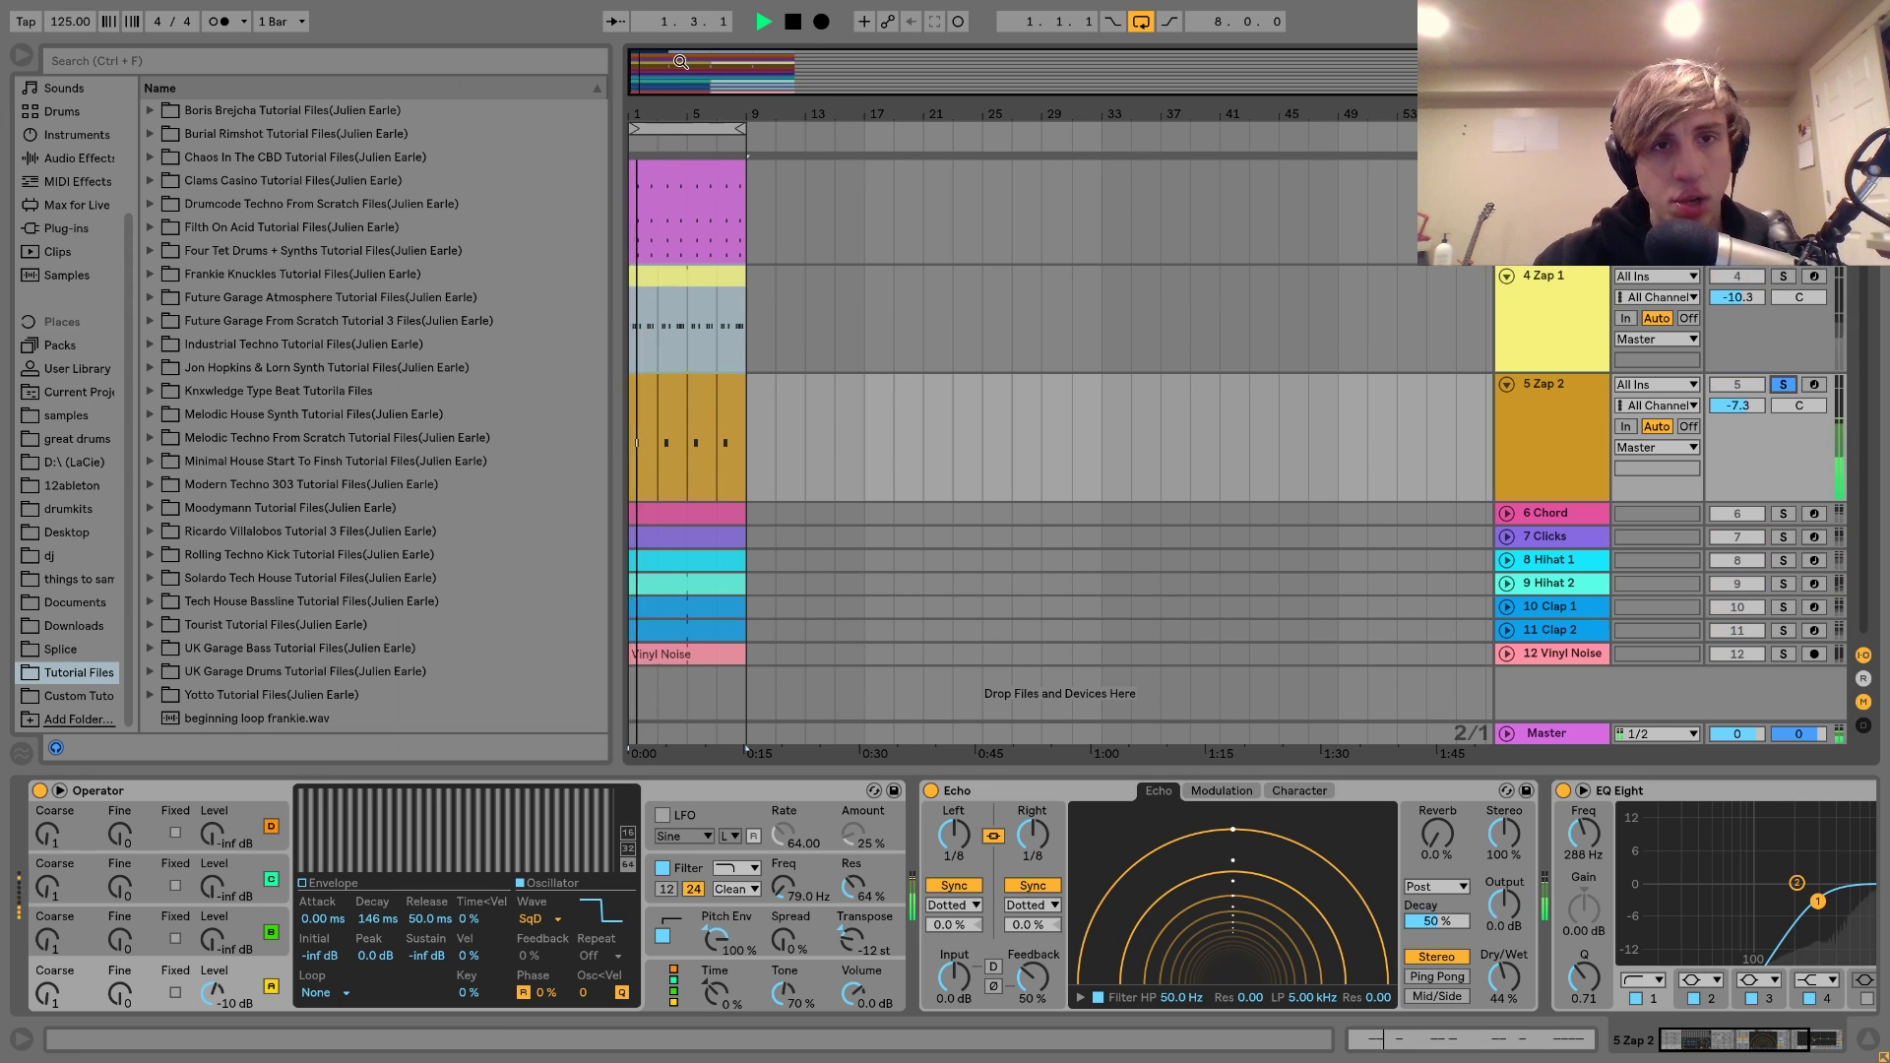
- Stop playback and inspect Zap 2's oscillator A envelope and filter envelope in Operator
{"action": "key", "text": "space"}
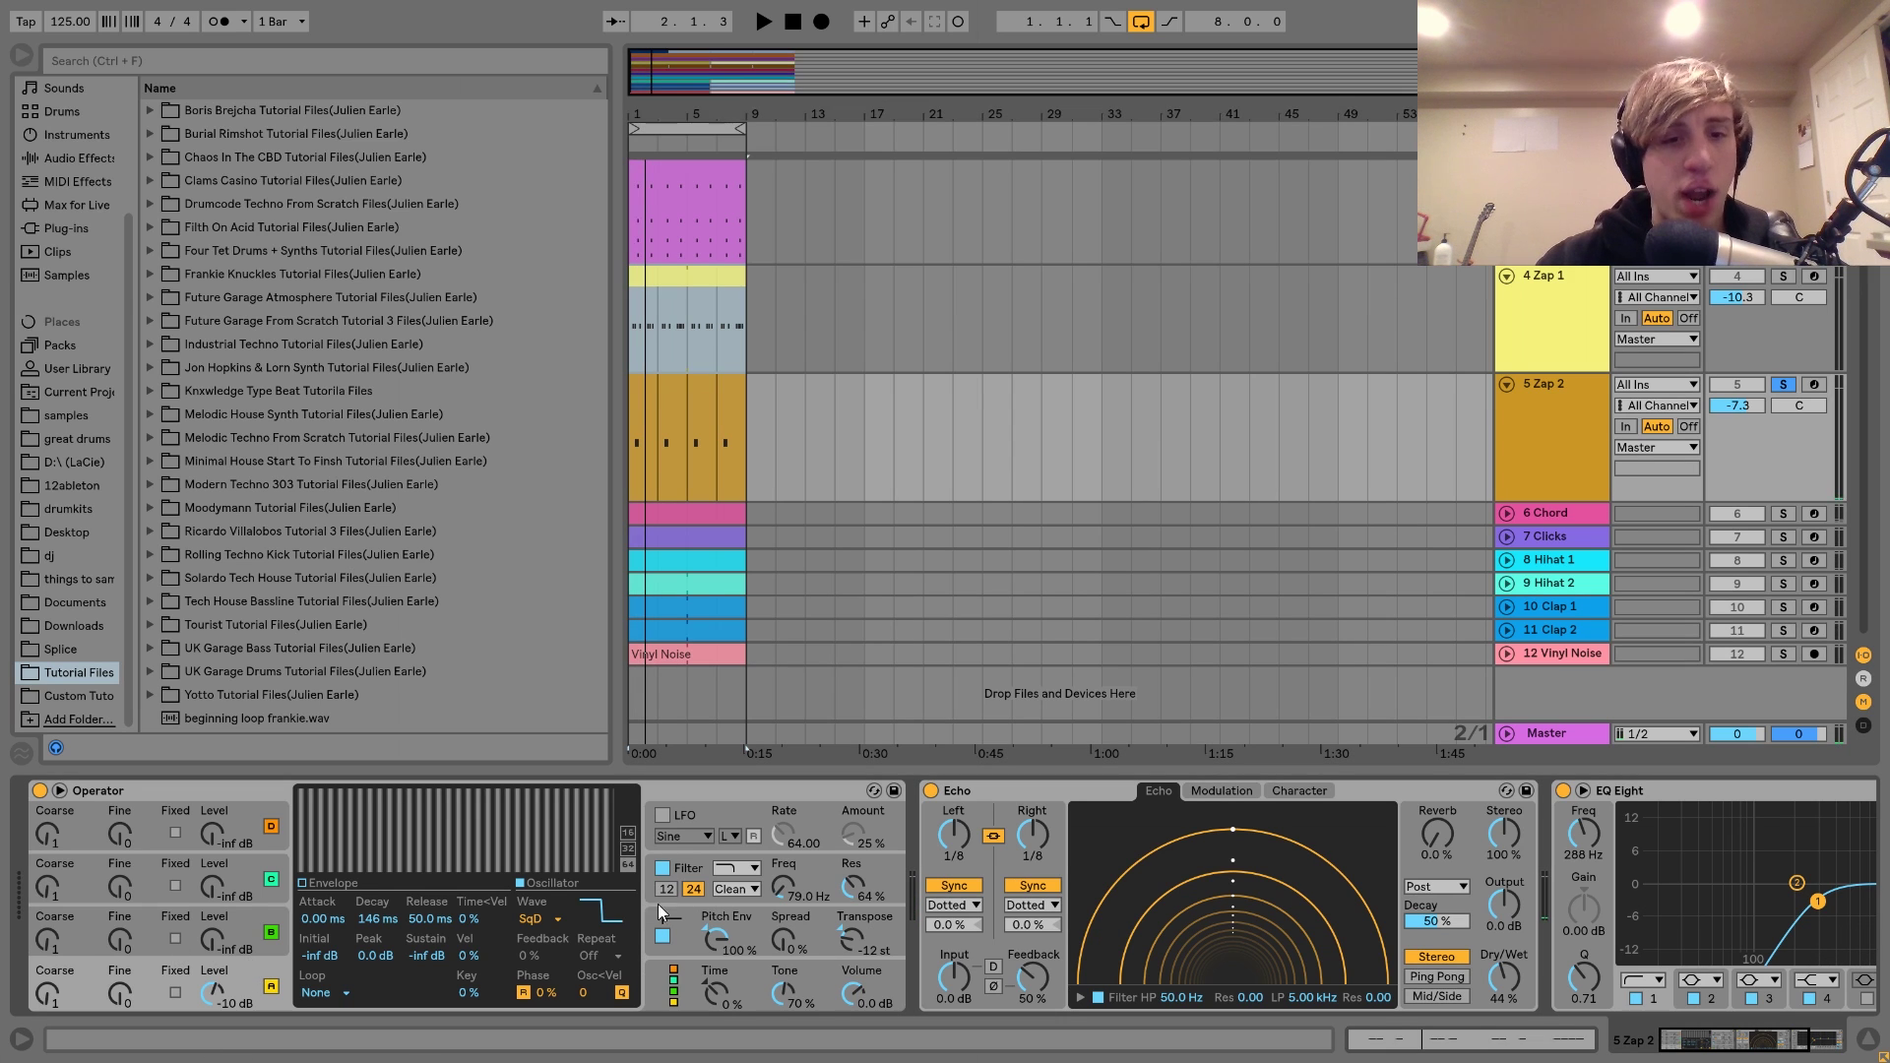
{"action": "left_click", "coordinate": [313, 885]}
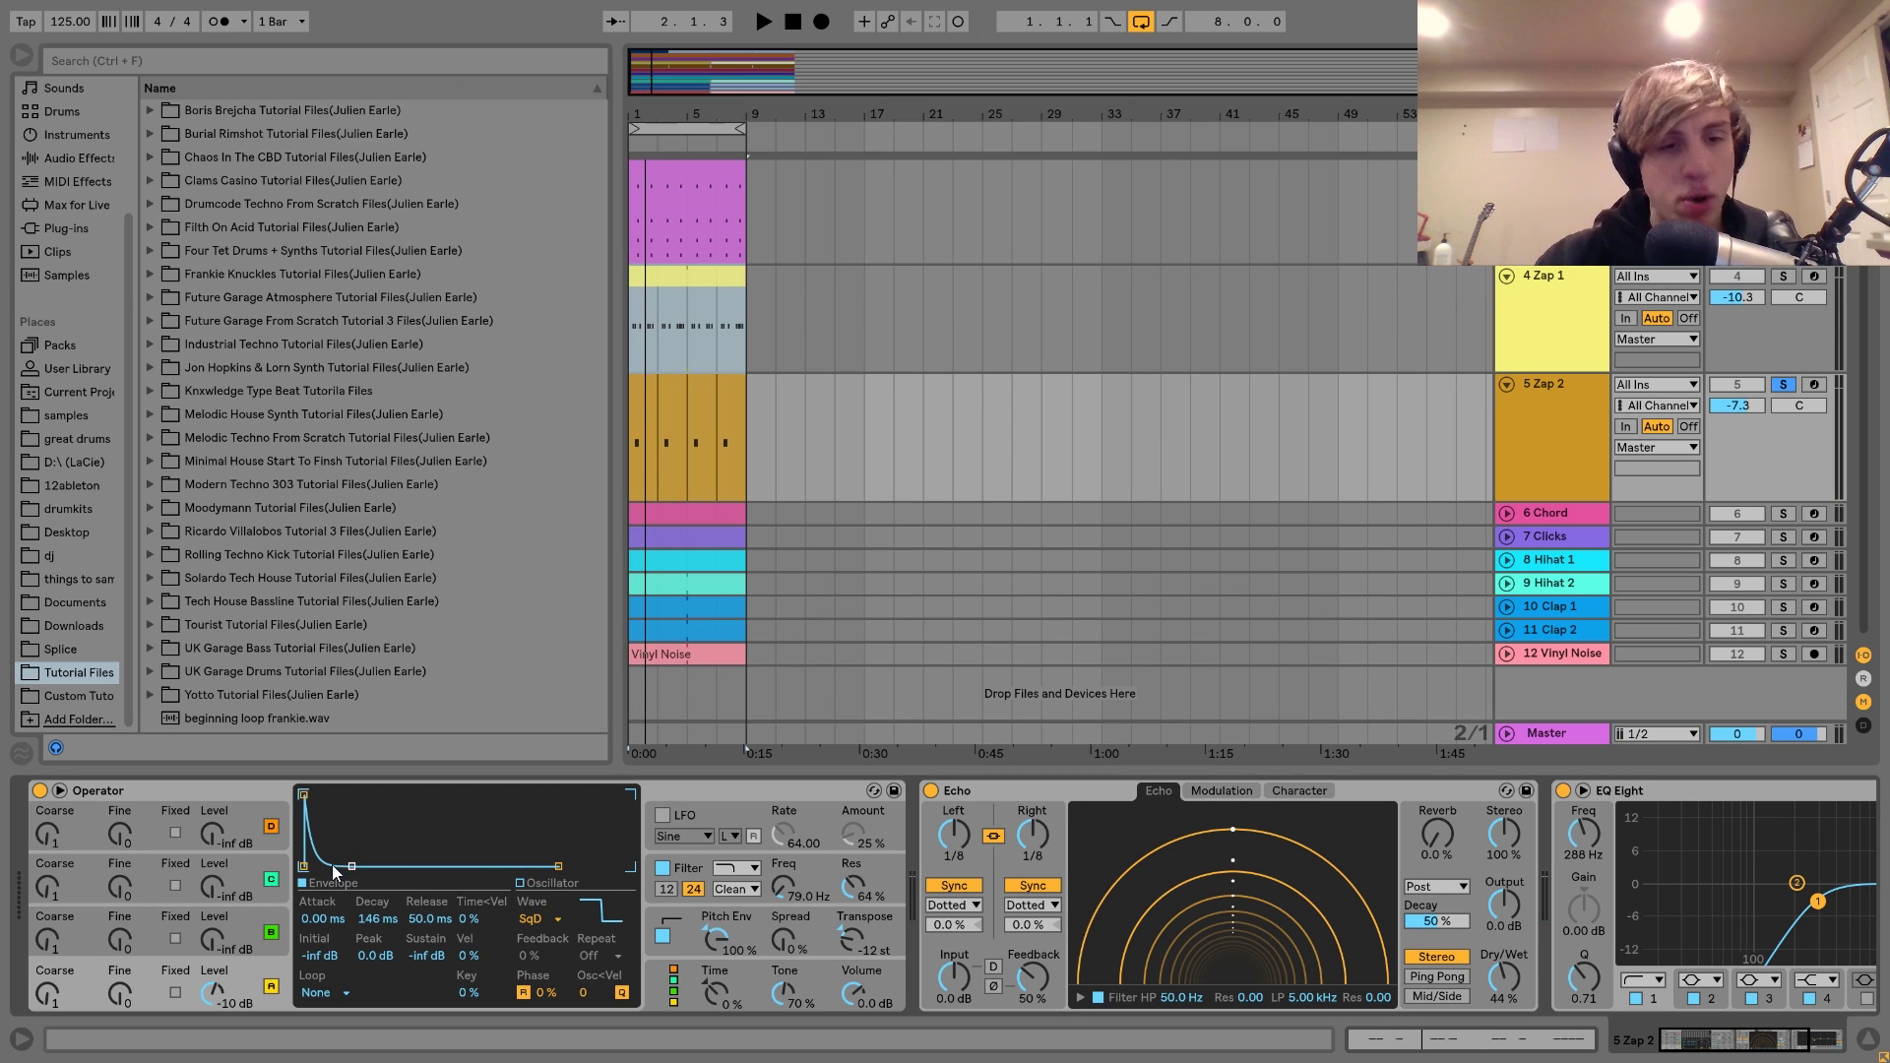
{"action": "left_click", "coordinate": [690, 870]}
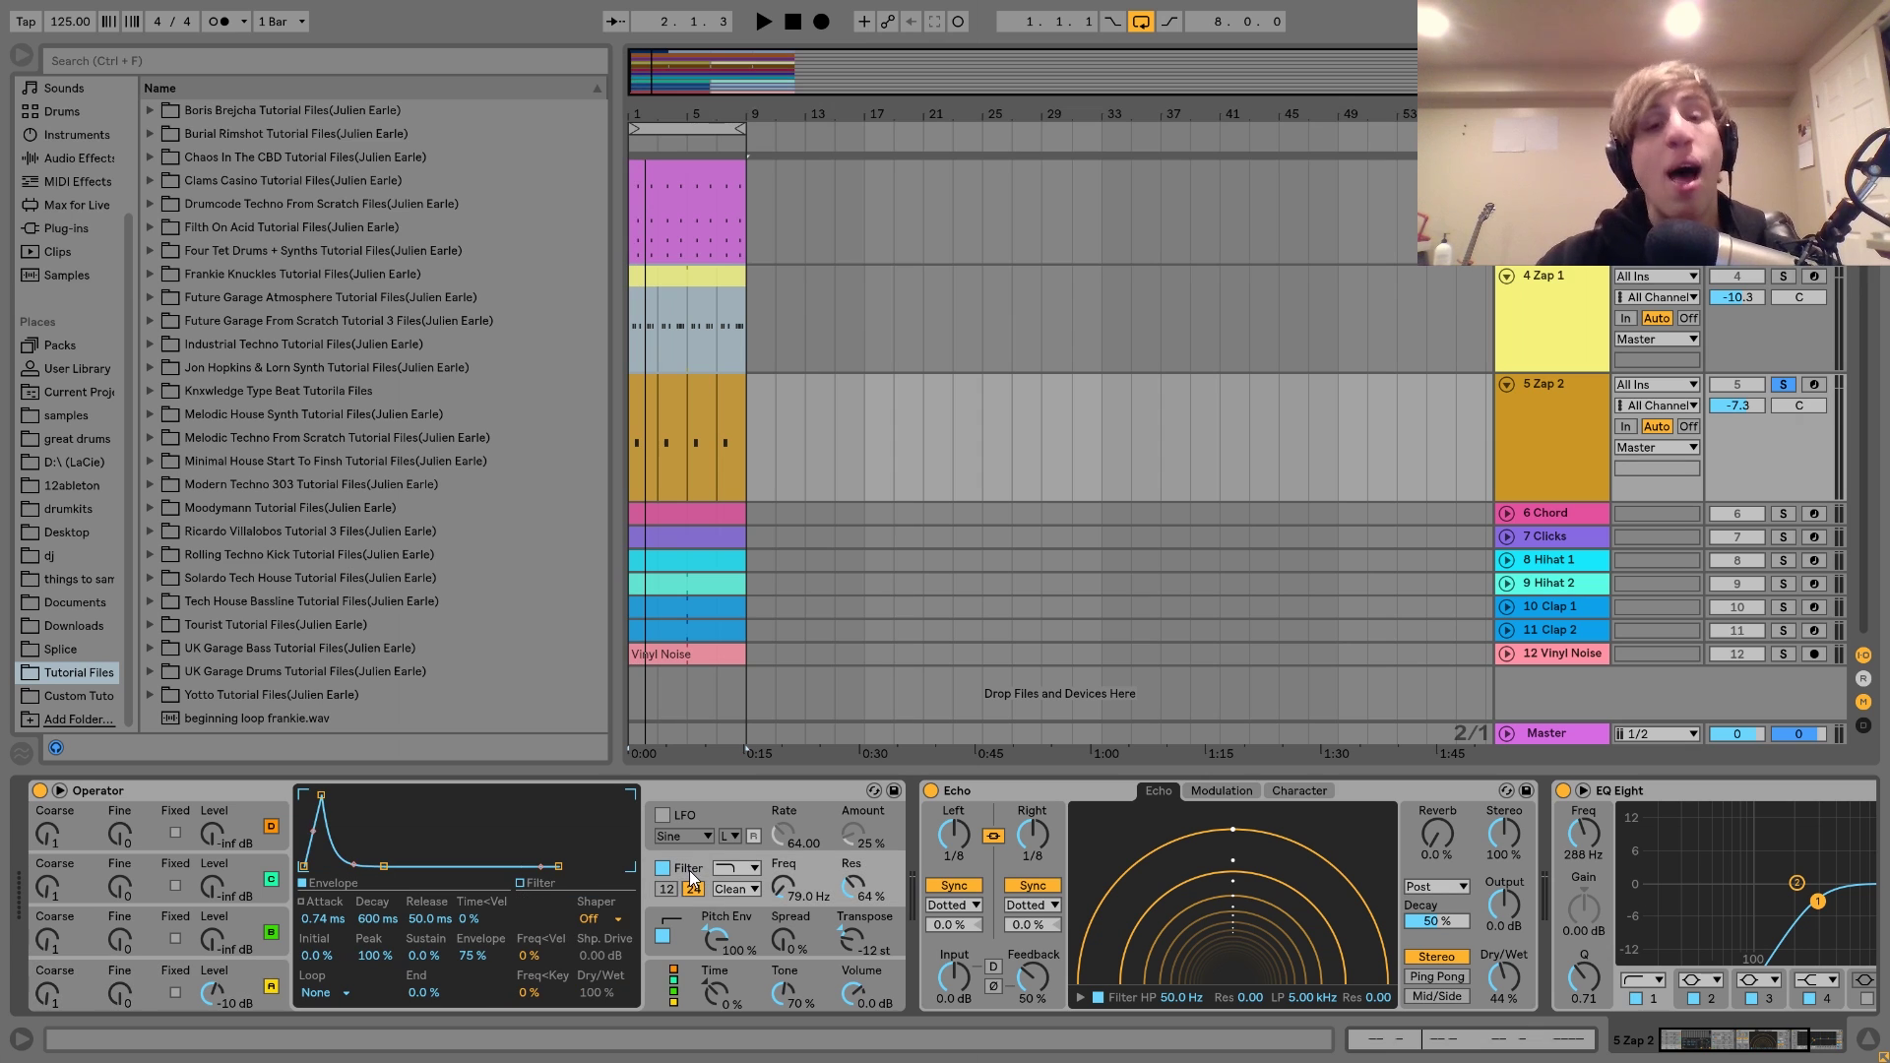
- Play Zap 2 with Operator's filter on, off and on again to compare the sound
{"action": "key", "text": "space"}
{"action": "key", "text": "space"}
{"action": "left_click", "coordinate": [662, 868]}
{"action": "key", "text": "space"}
{"action": "key", "text": "space"}
{"action": "left_click", "coordinate": [662, 868]}
{"action": "key", "text": "space"}
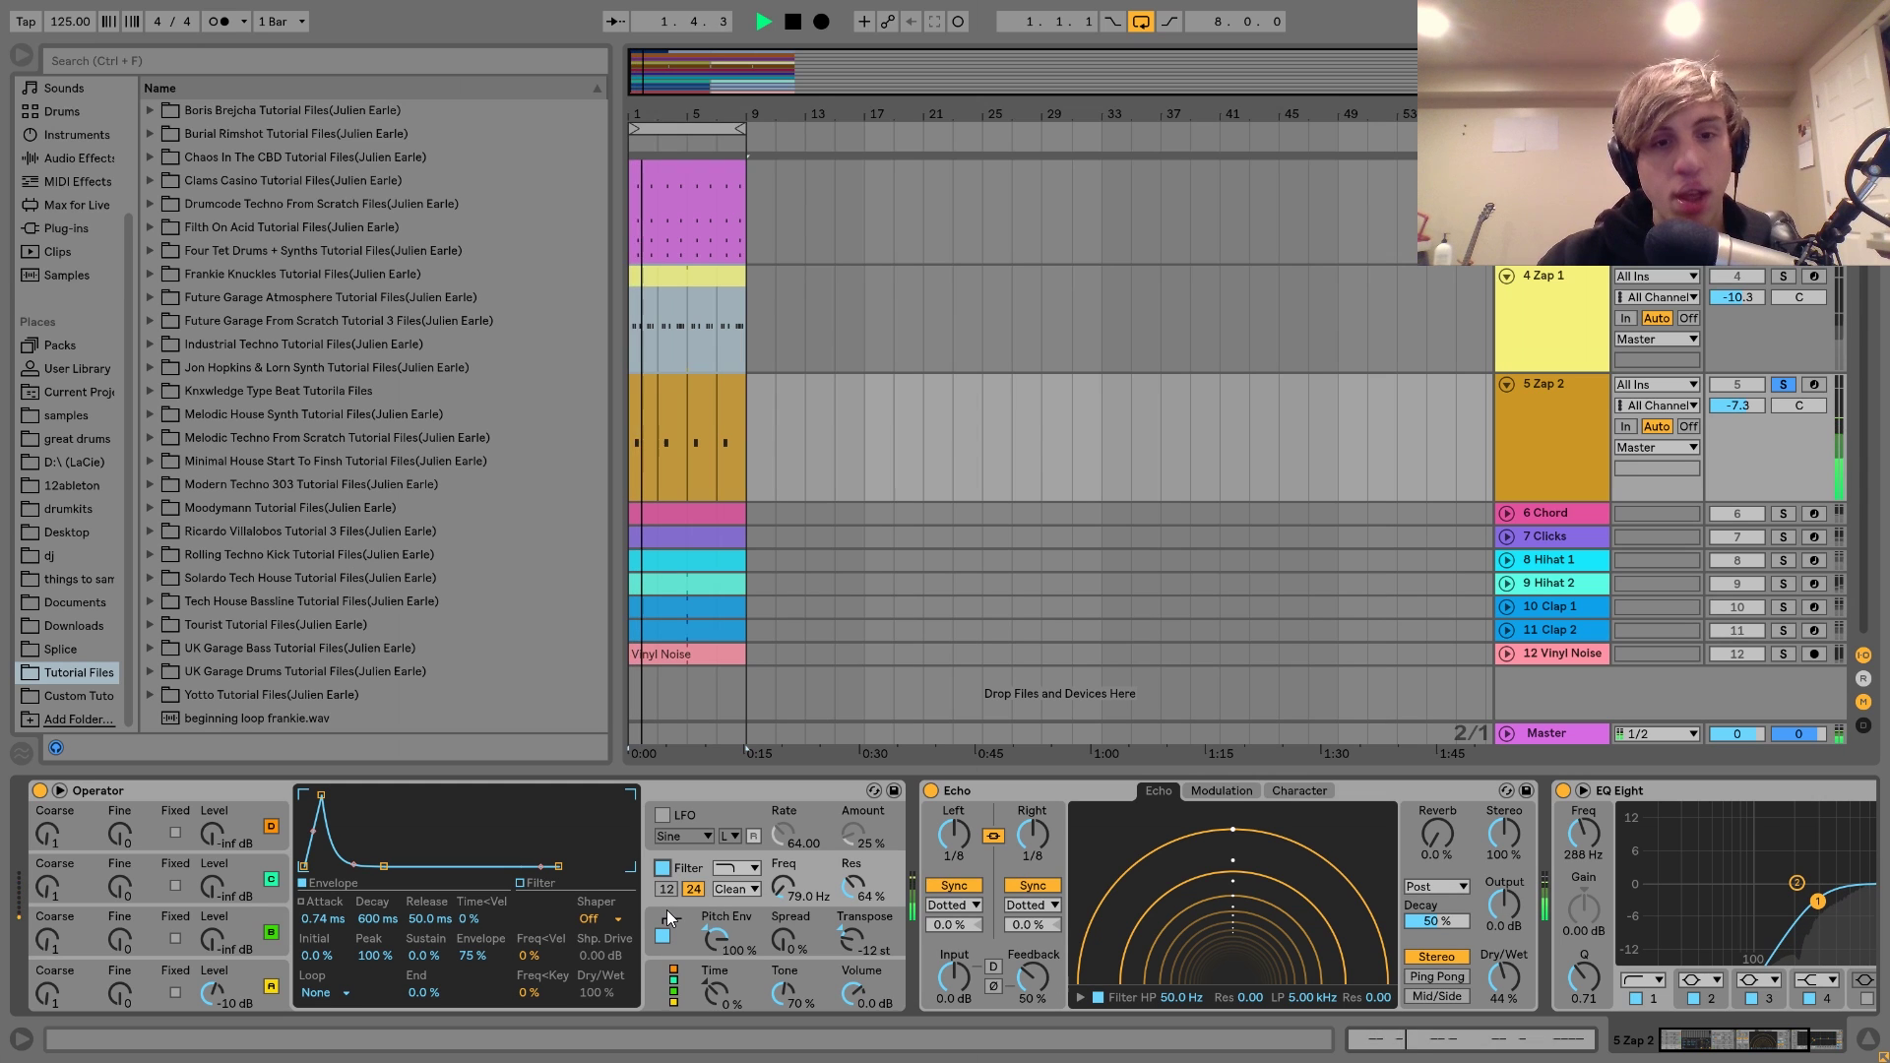
{"action": "key", "text": "space"}
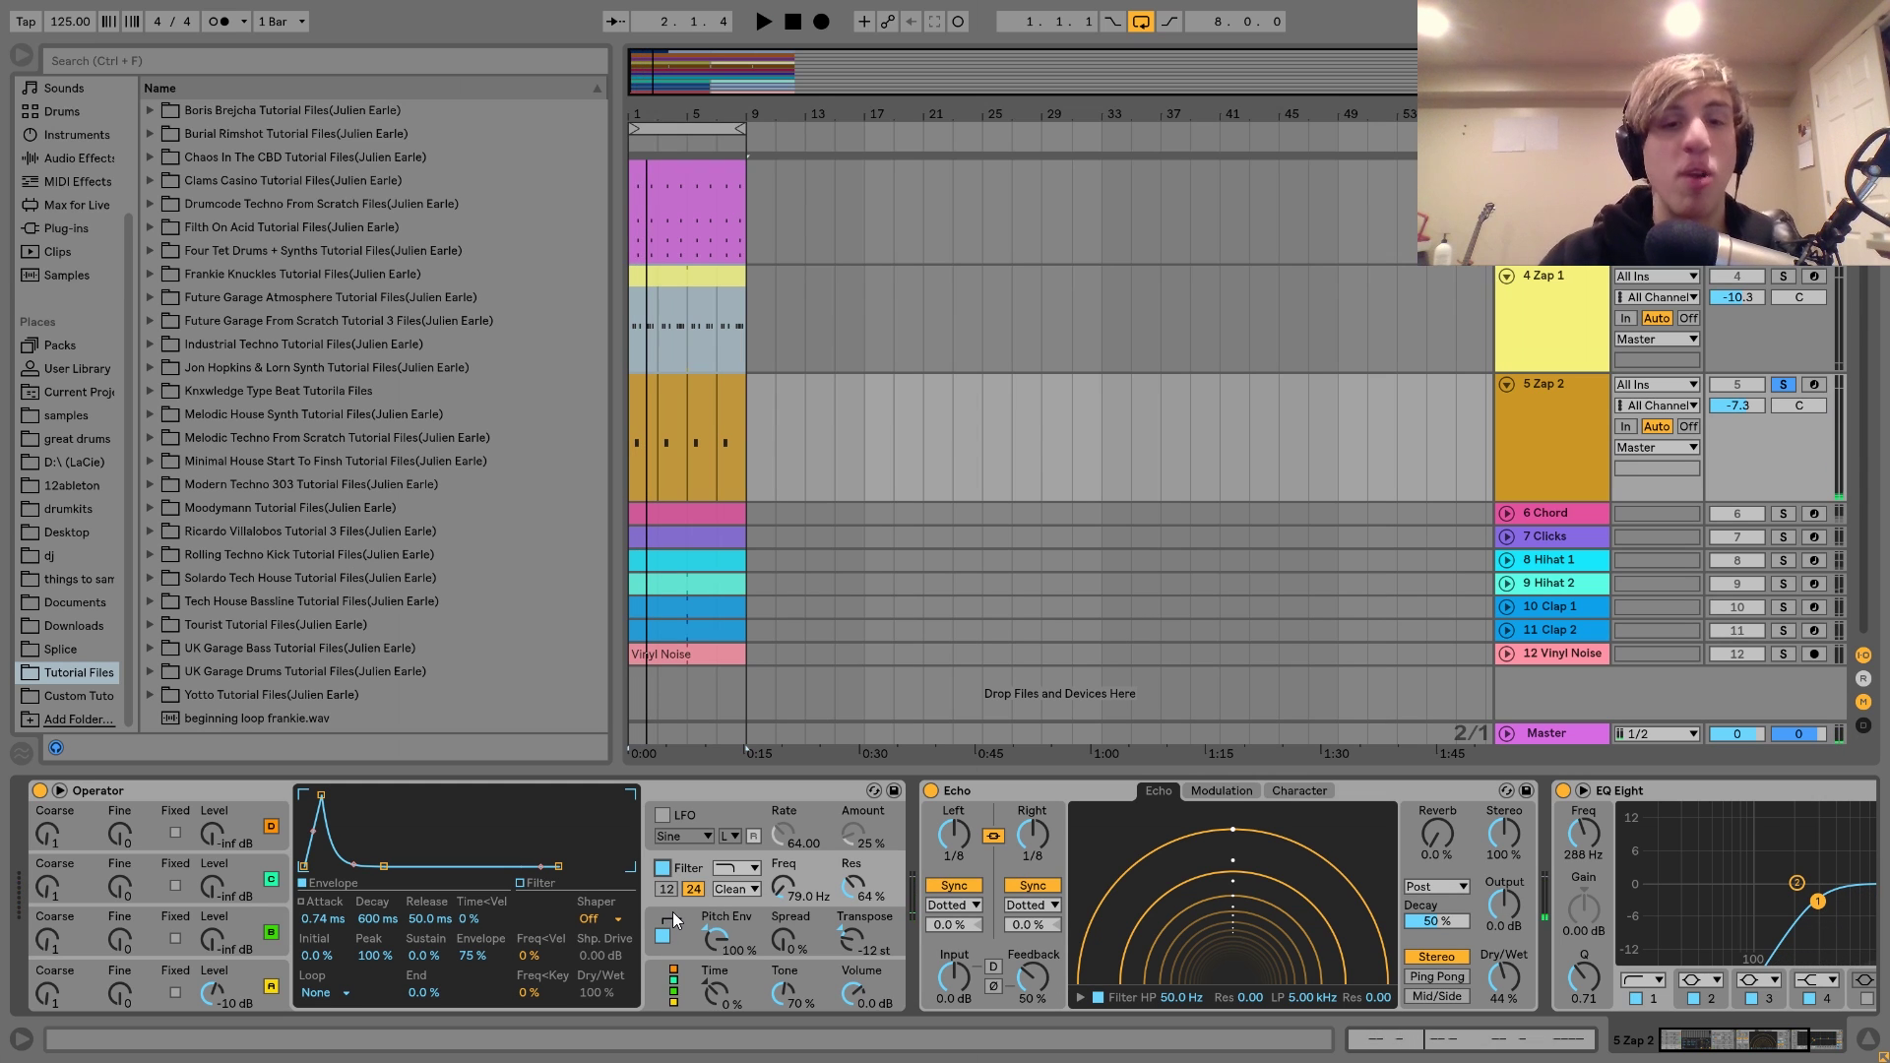
- Examine Zap 2's pitch envelope, Echo and EQ Eight settings while playing the track
{"action": "left_click", "coordinate": [671, 911]}
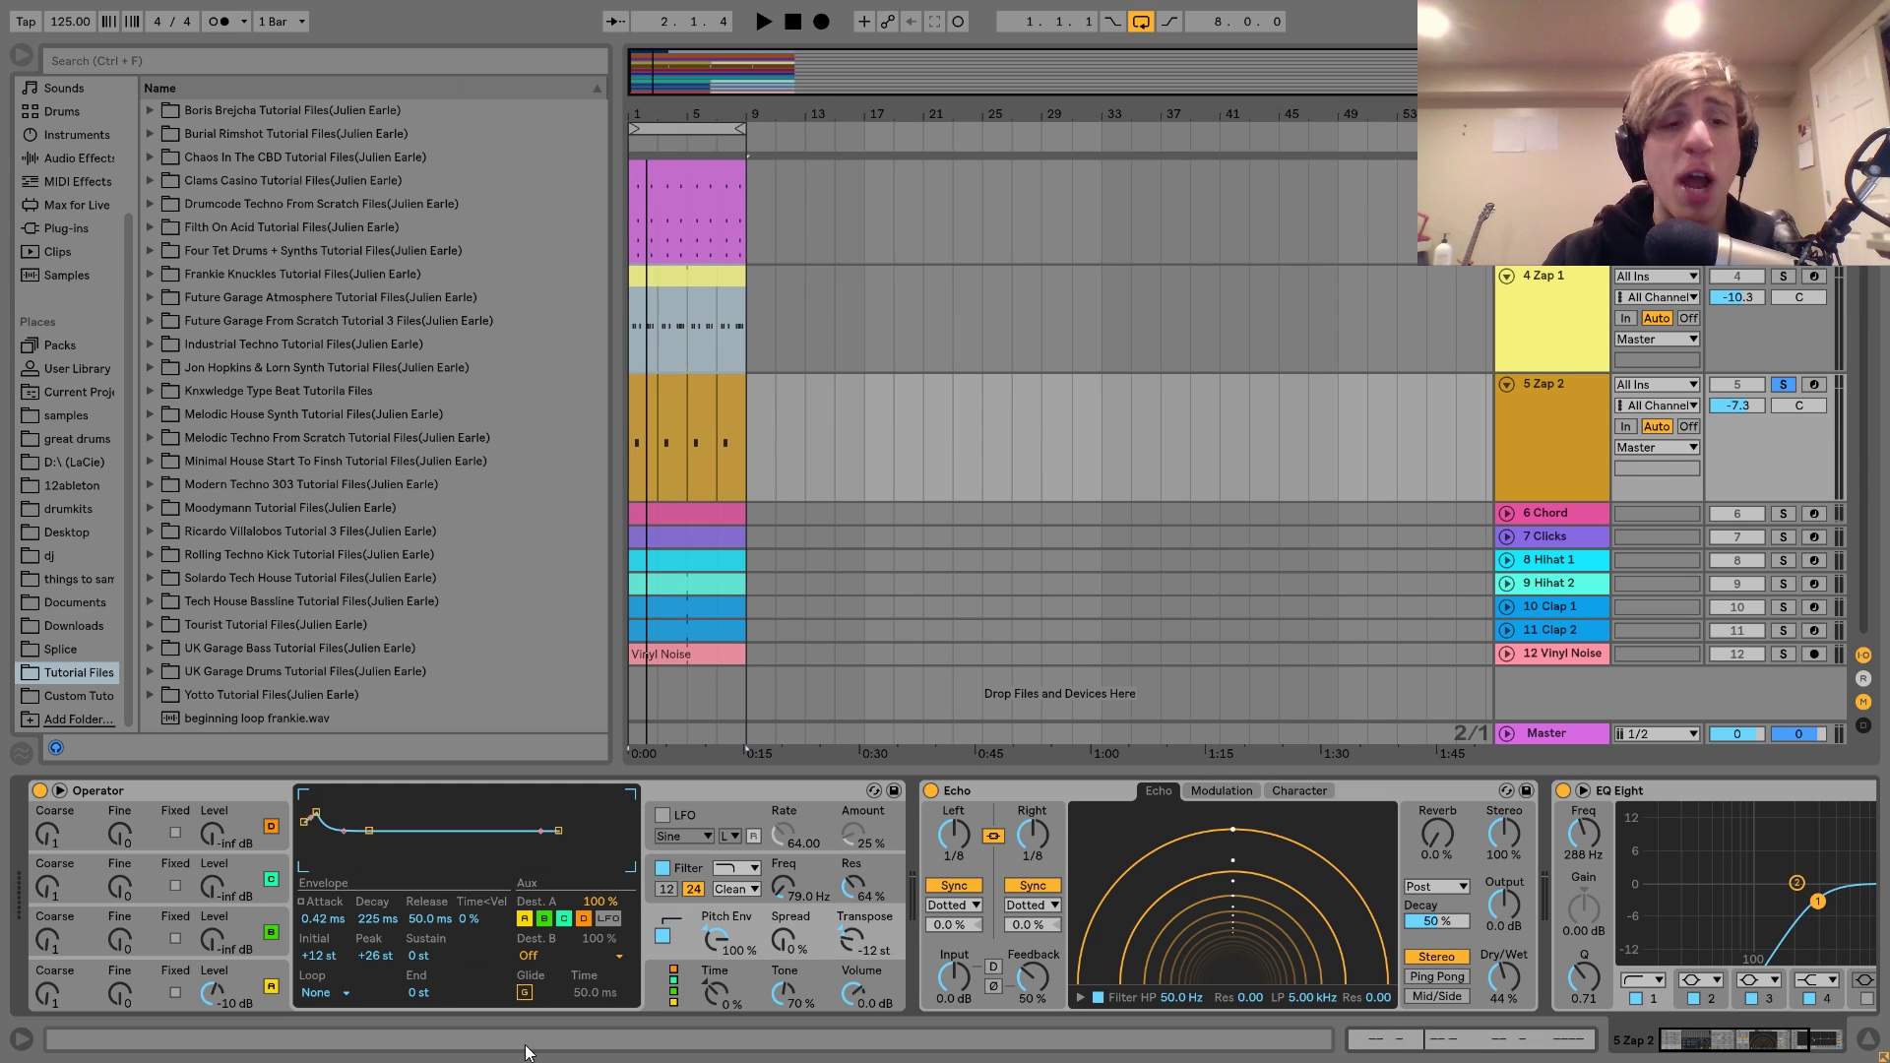
{"action": "key", "text": "space"}
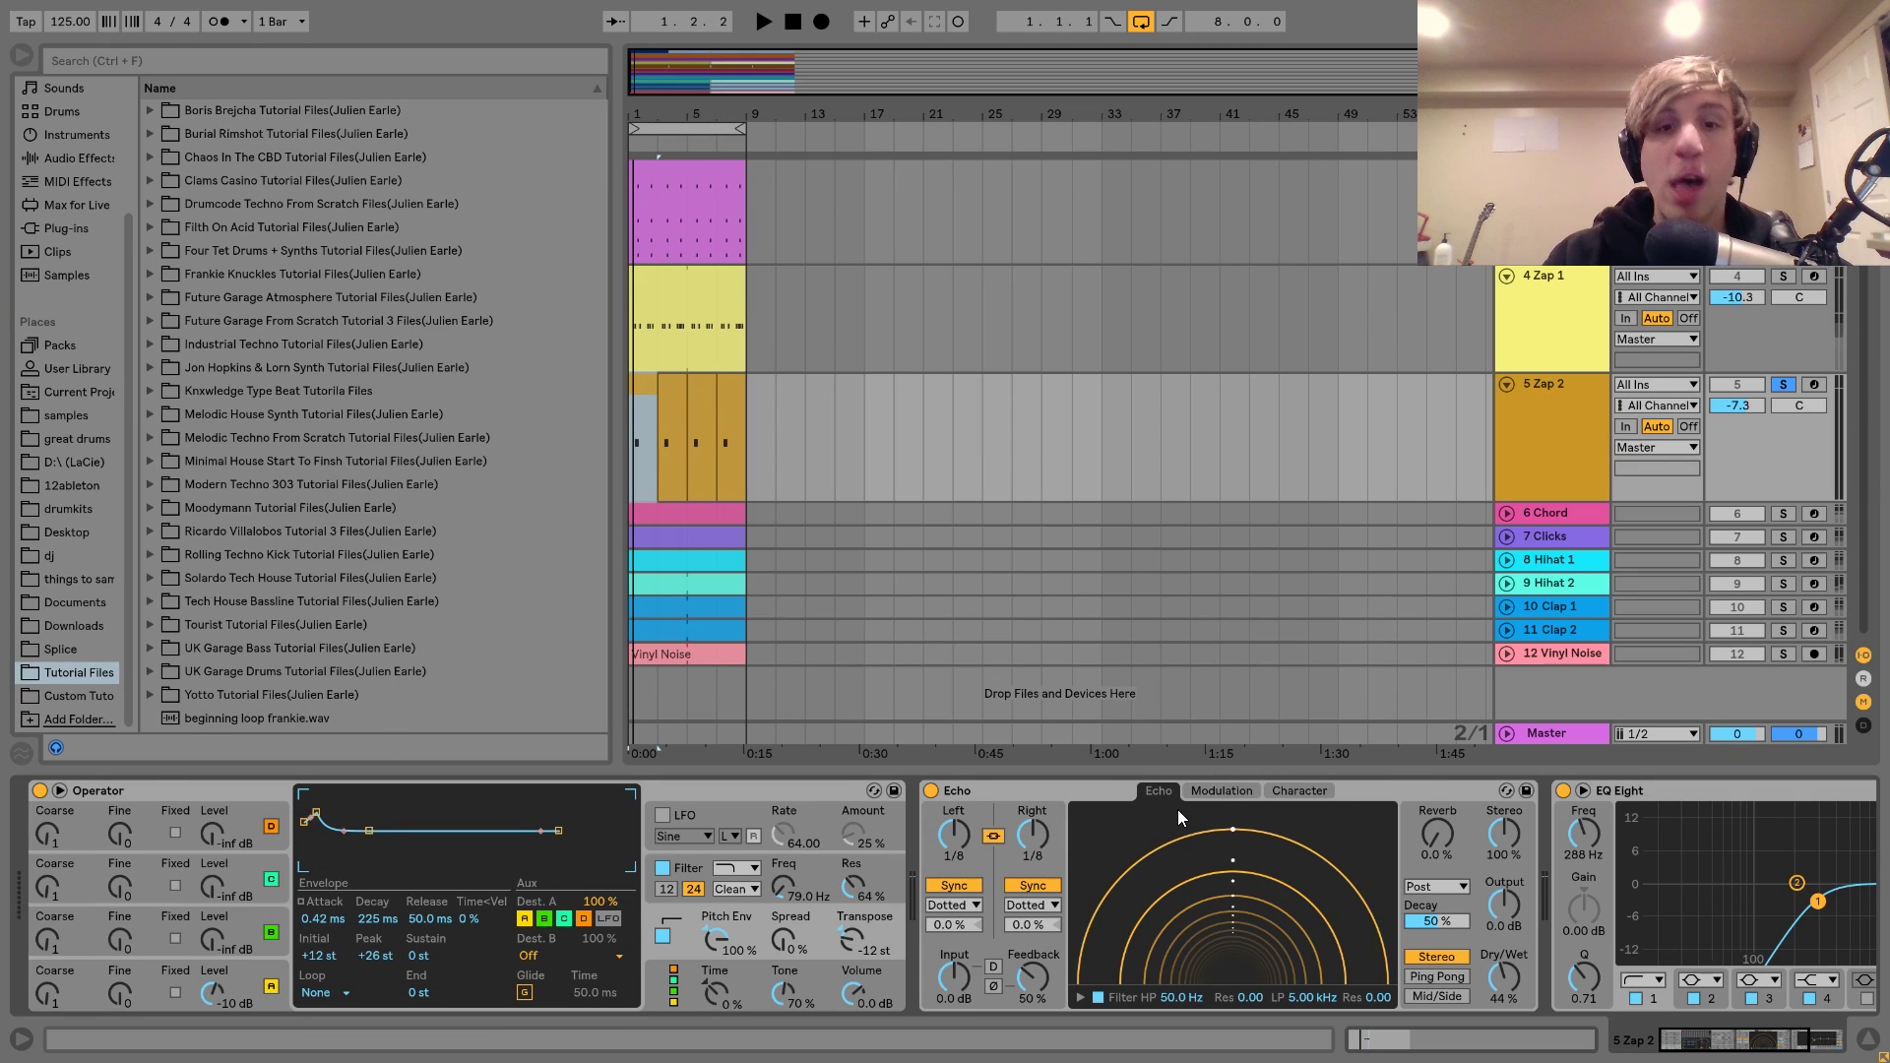
{"action": "scroll", "coordinate": [1178, 816], "scroll_direction": "right", "scroll_amount": 5}
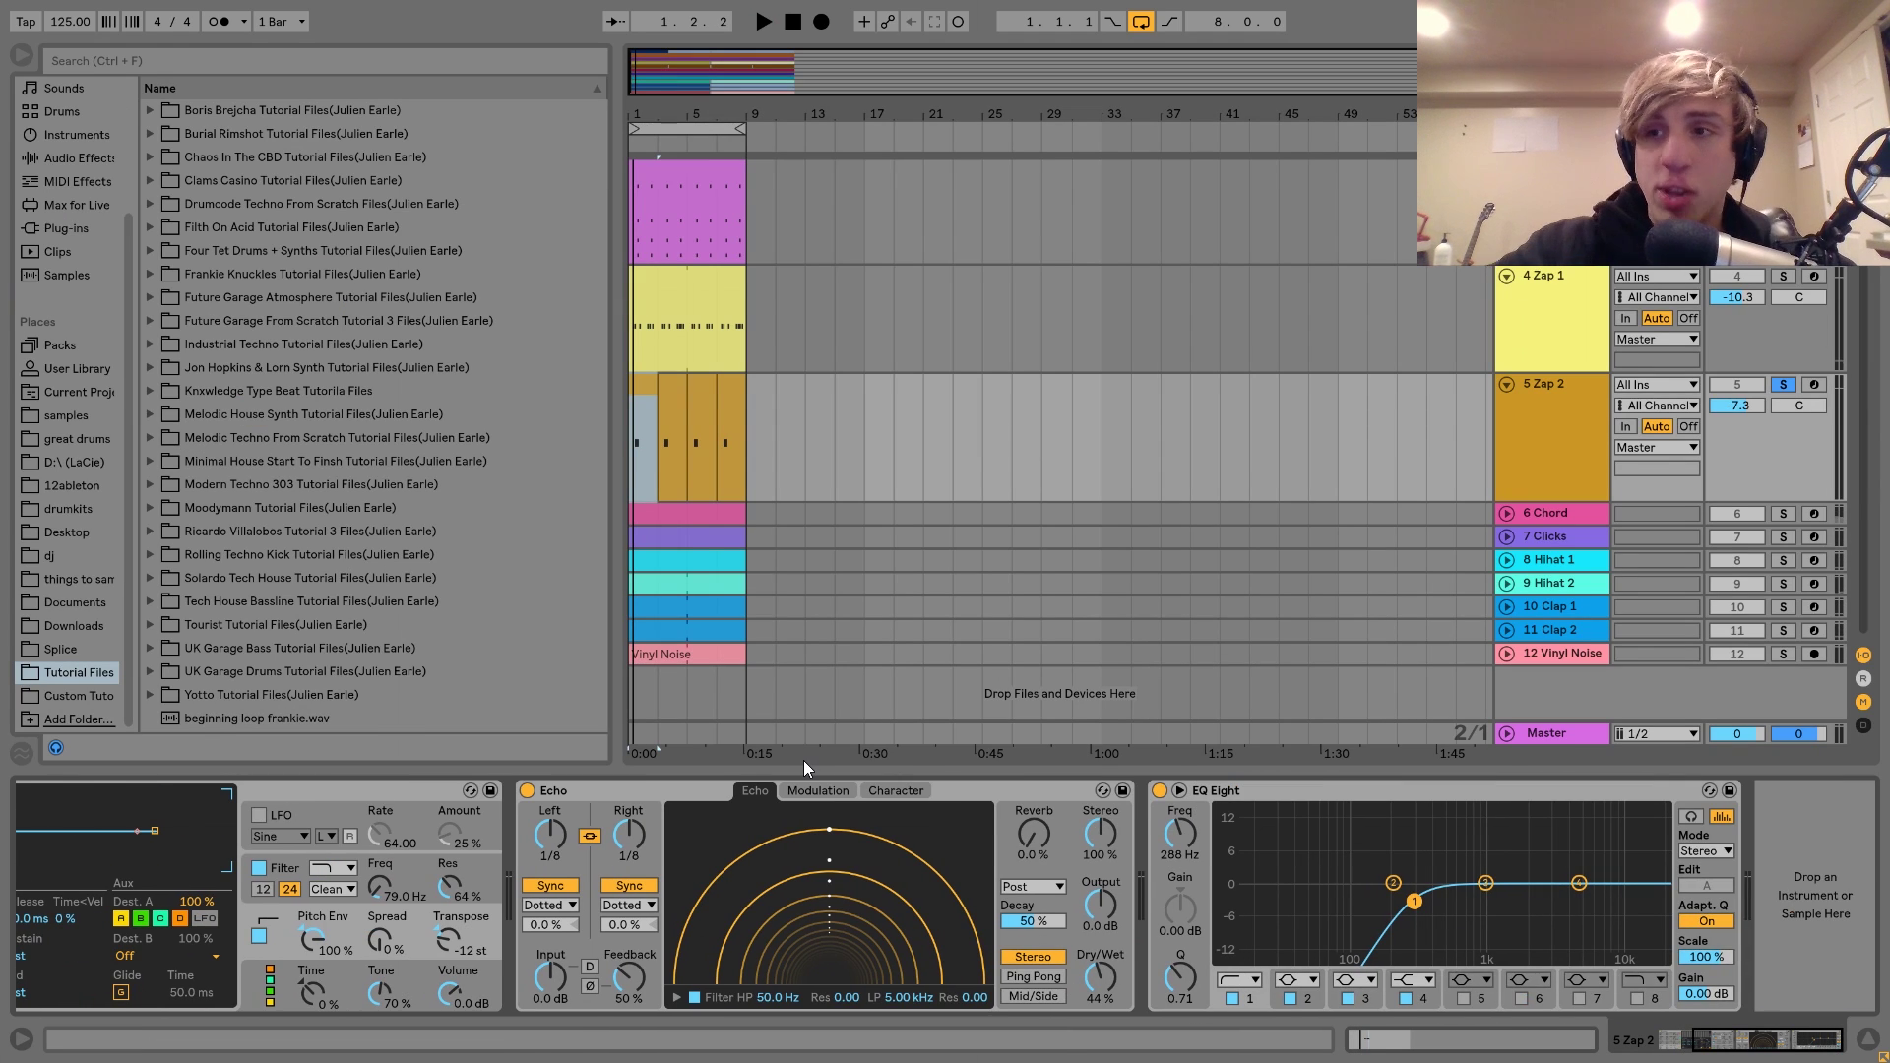
{"action": "key", "text": "space"}
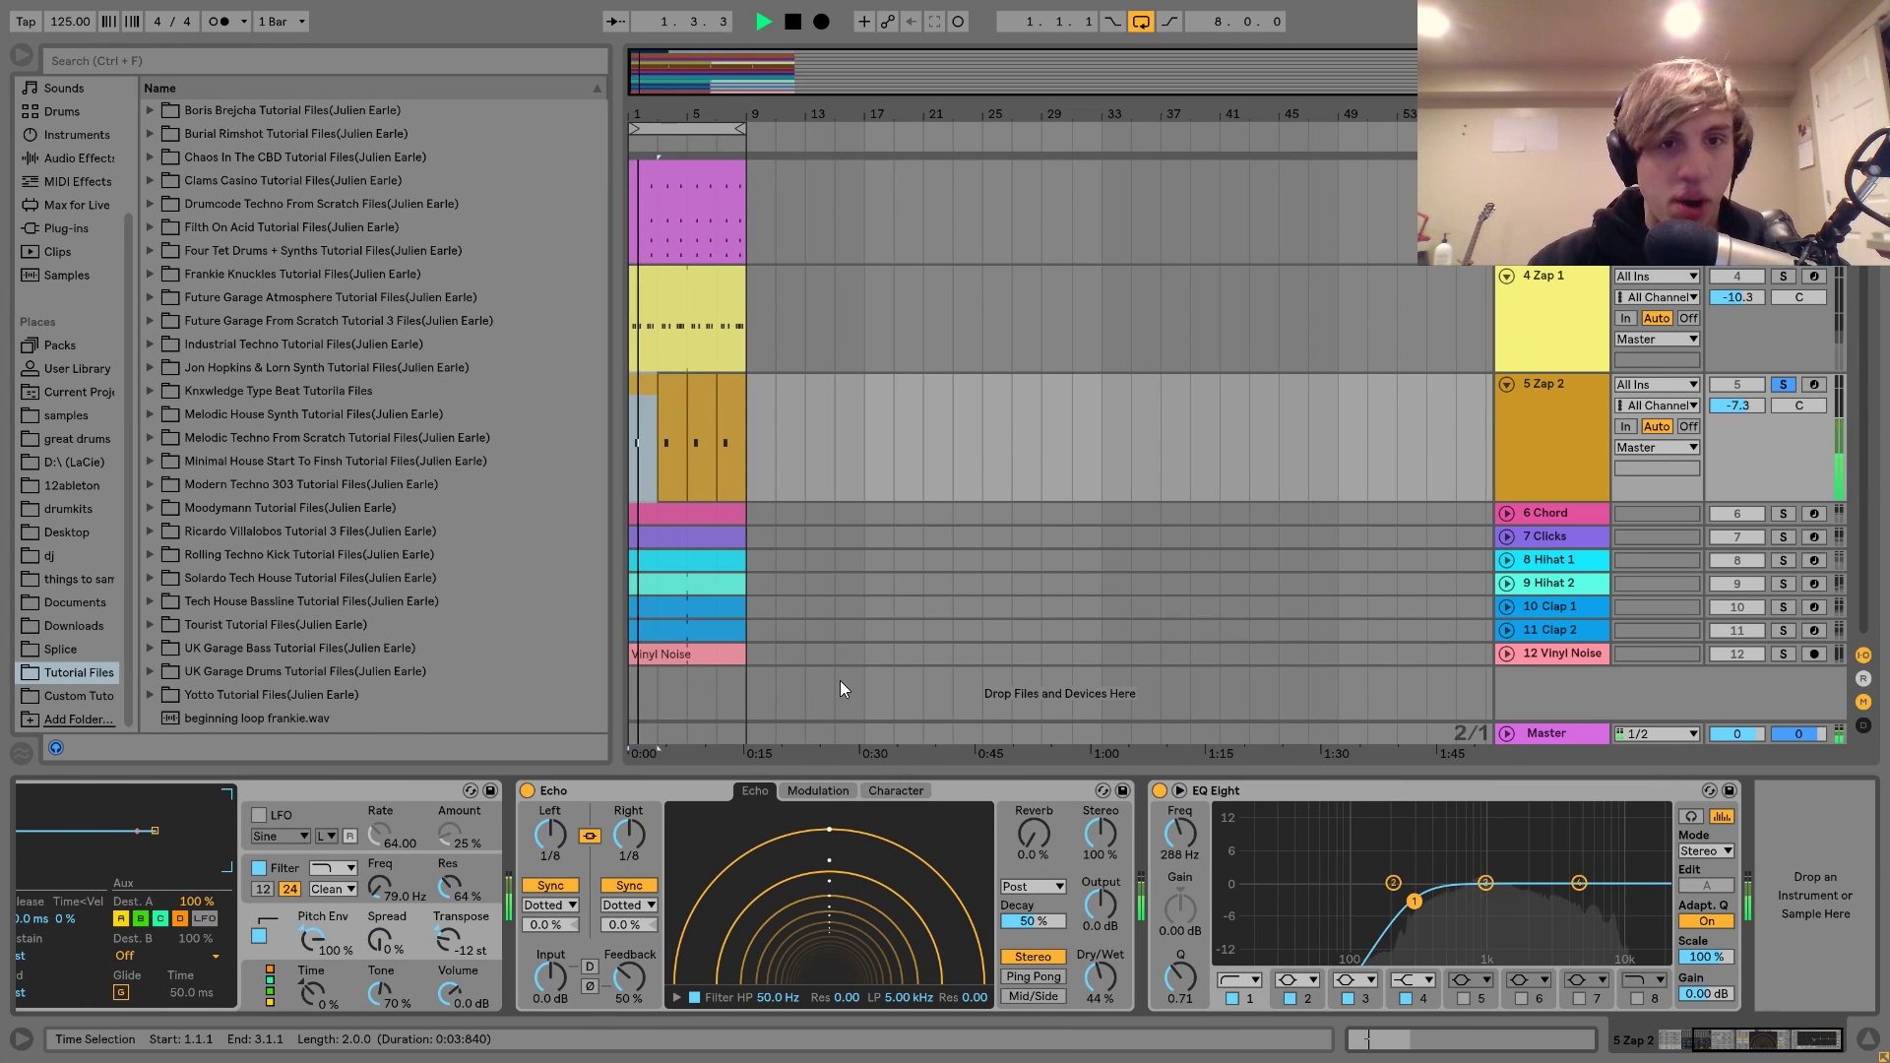
{"action": "key", "text": "space"}
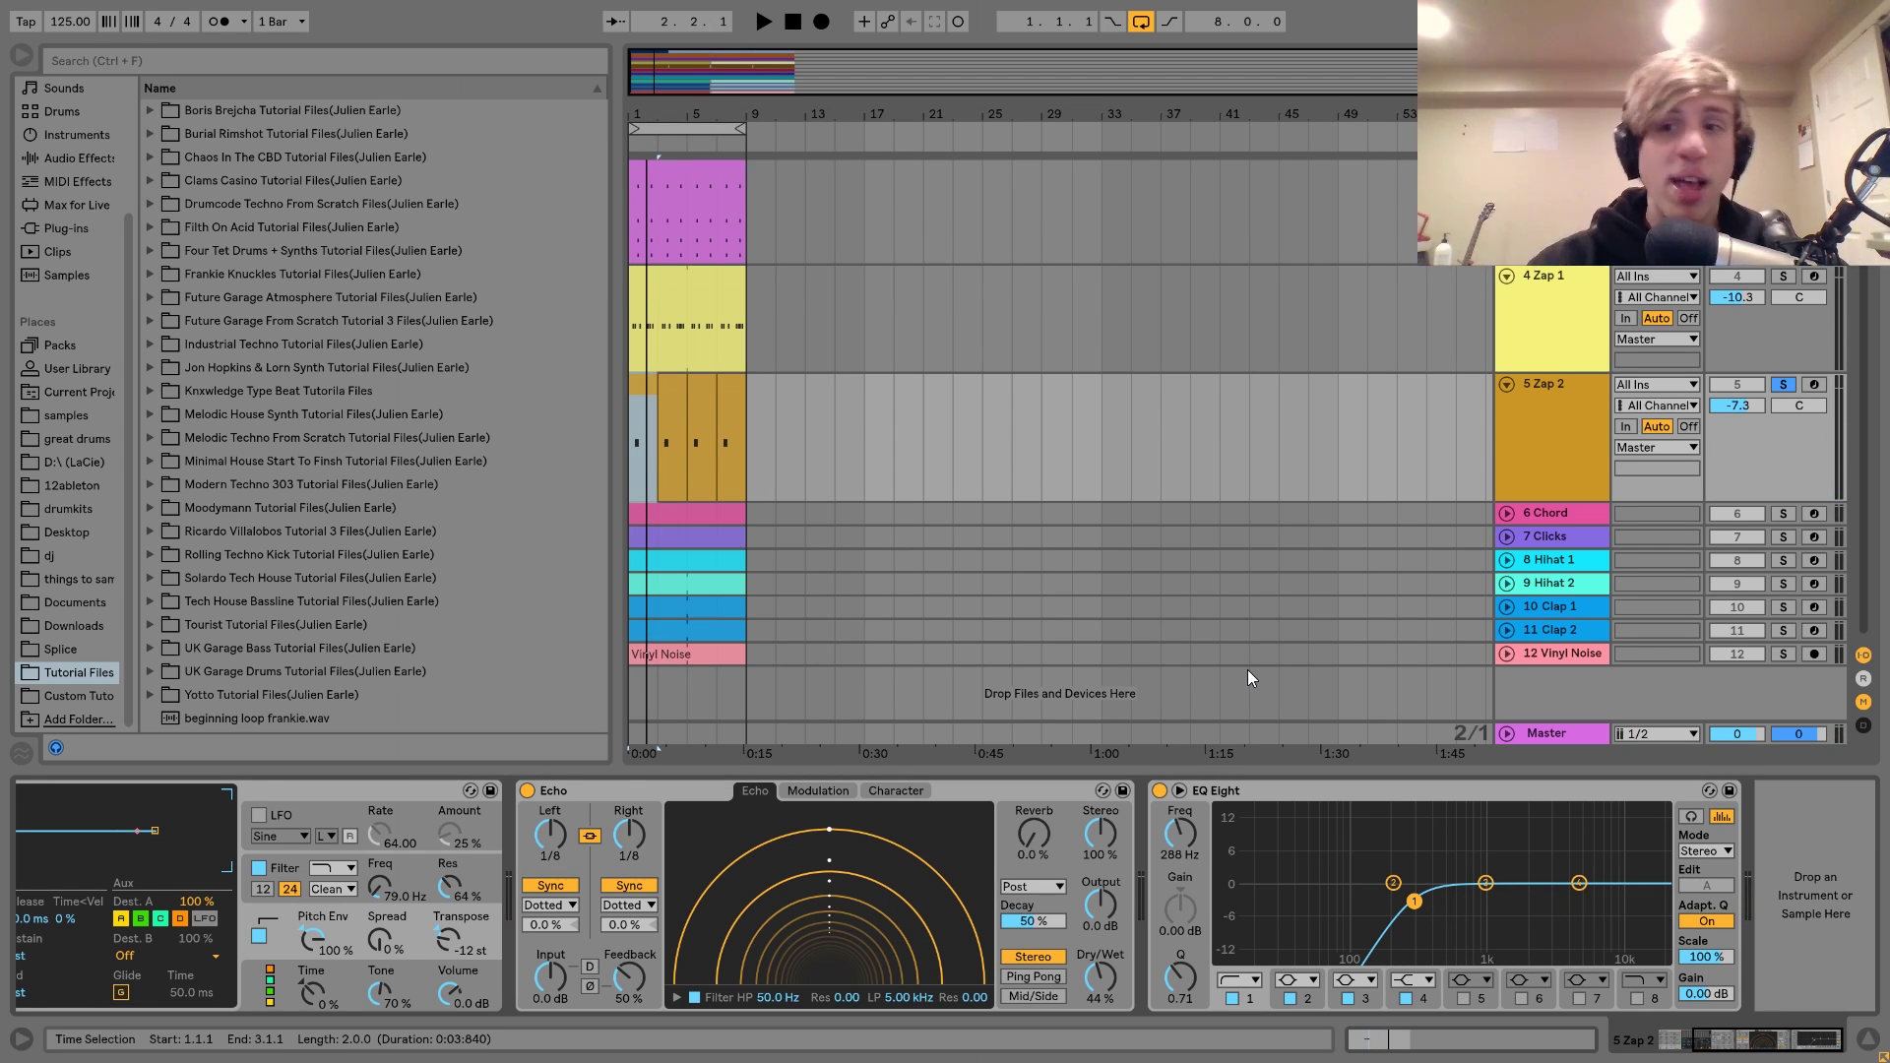
- Solo and unfold the Chord track, show its devices and play it
{"action": "left_click", "coordinate": [1780, 513]}
{"action": "left_click", "coordinate": [1562, 514]}
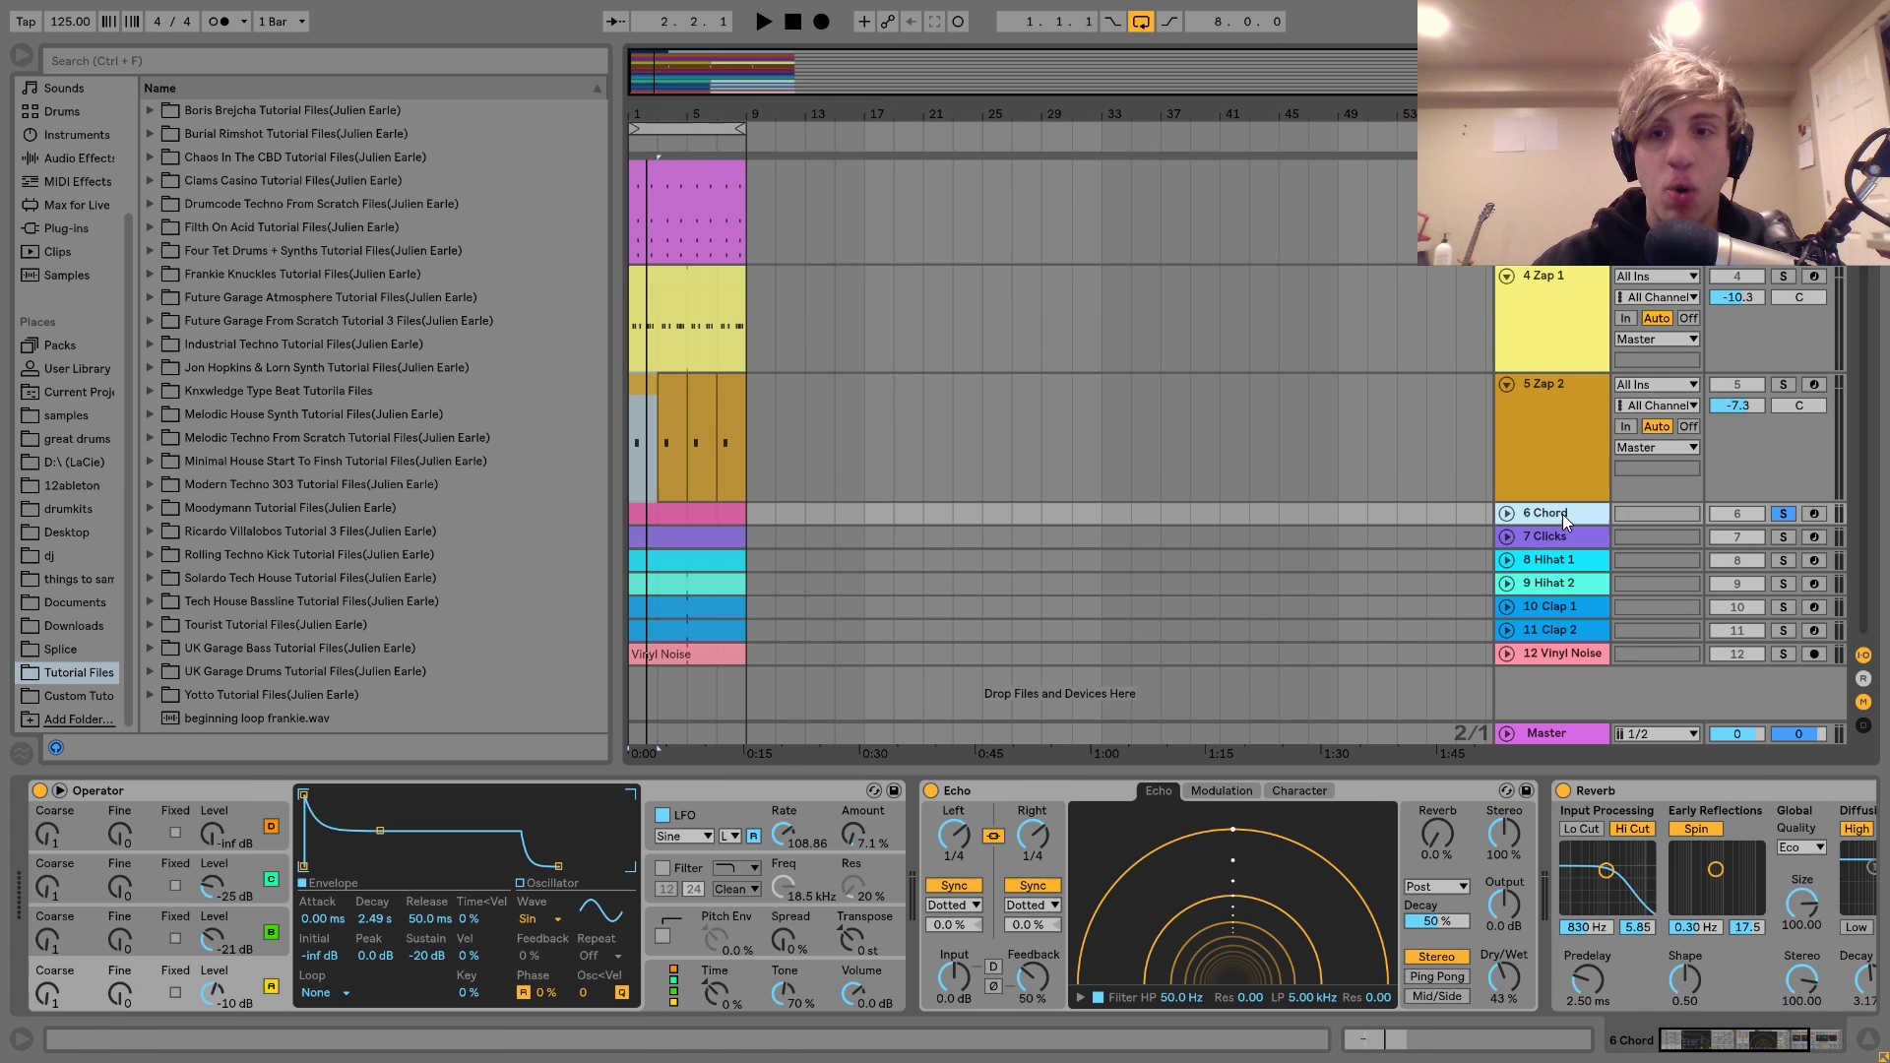
{"action": "left_click", "coordinate": [1507, 514]}
{"action": "key", "text": "space"}
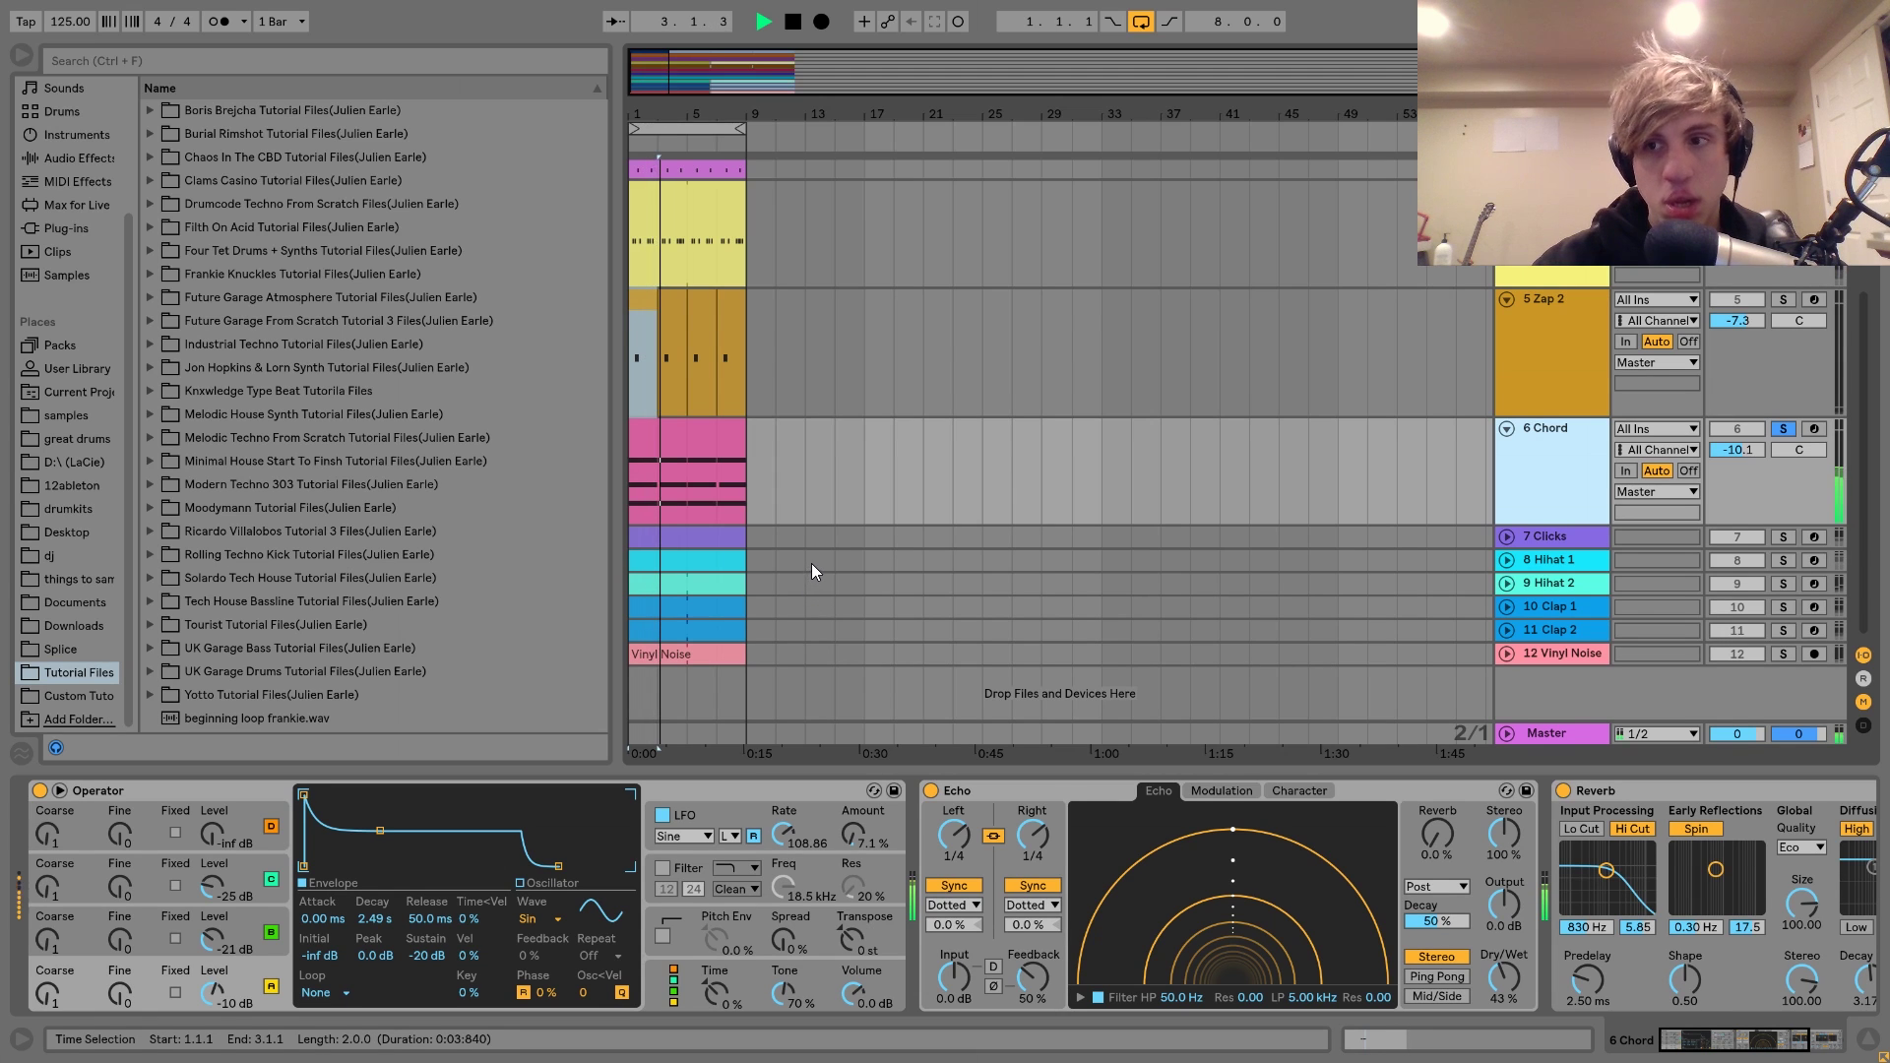
{"action": "key", "text": "space"}
- Open the Chord clip and examine its opening chord and the notes starting around bar 3, including the late A#2
{"action": "double_click", "coordinate": [709, 459]}
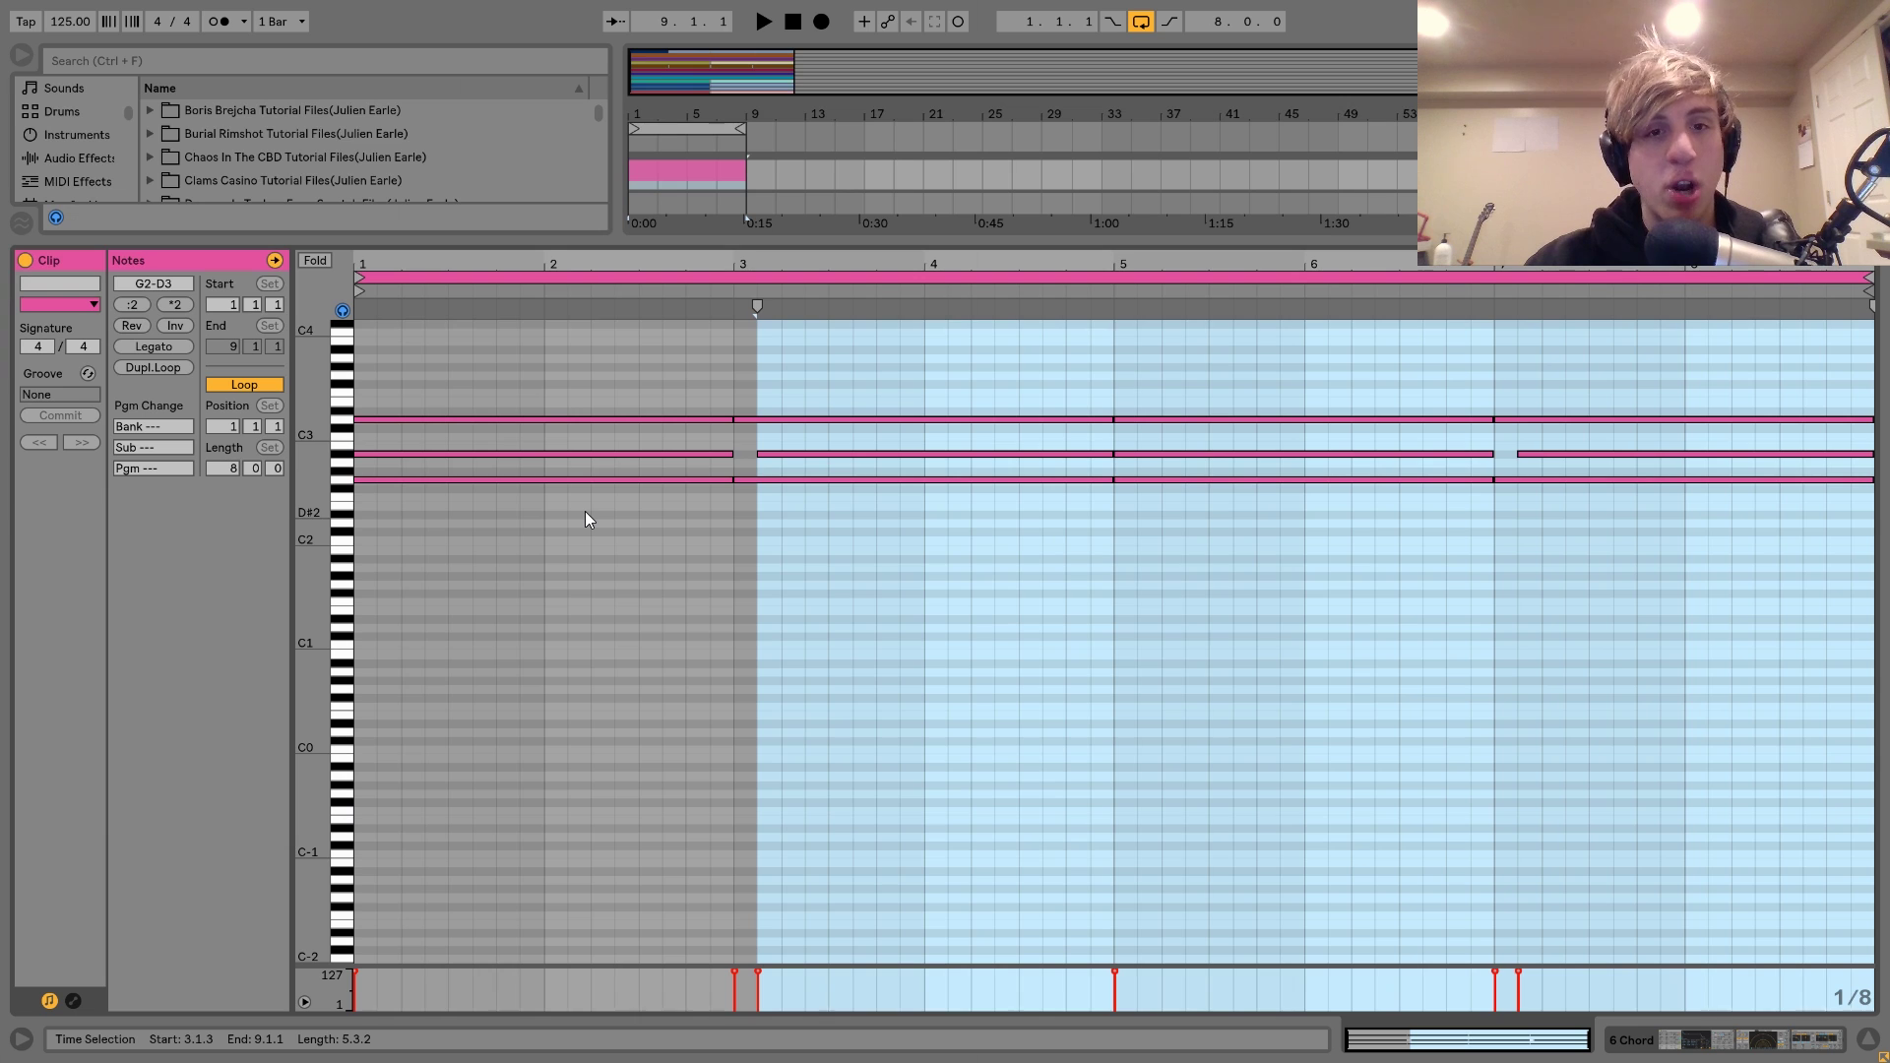
{"action": "left_click_drag", "start_coordinate": [583, 504], "coordinate": [557, 342]}
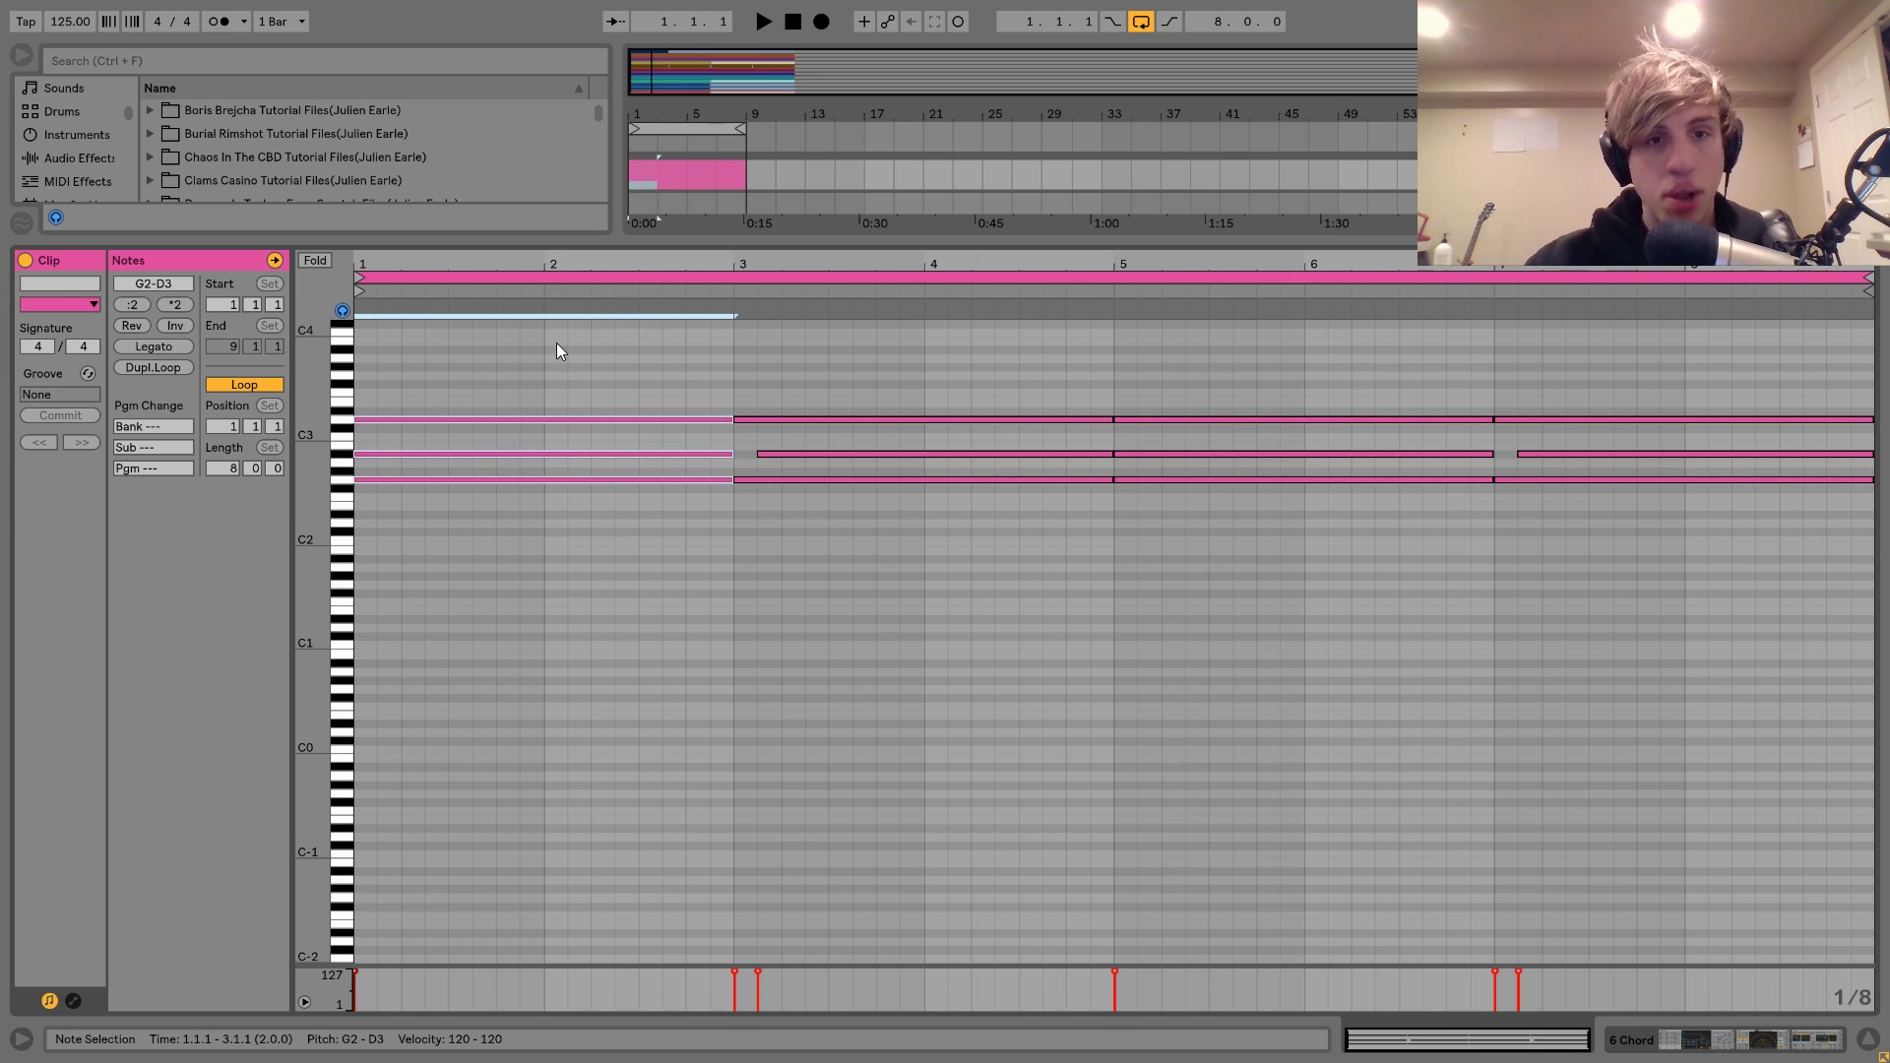
{"action": "left_click", "coordinate": [751, 481]}
{"action": "left_click", "coordinate": [754, 420]}
{"action": "left_click", "coordinate": [767, 454]}
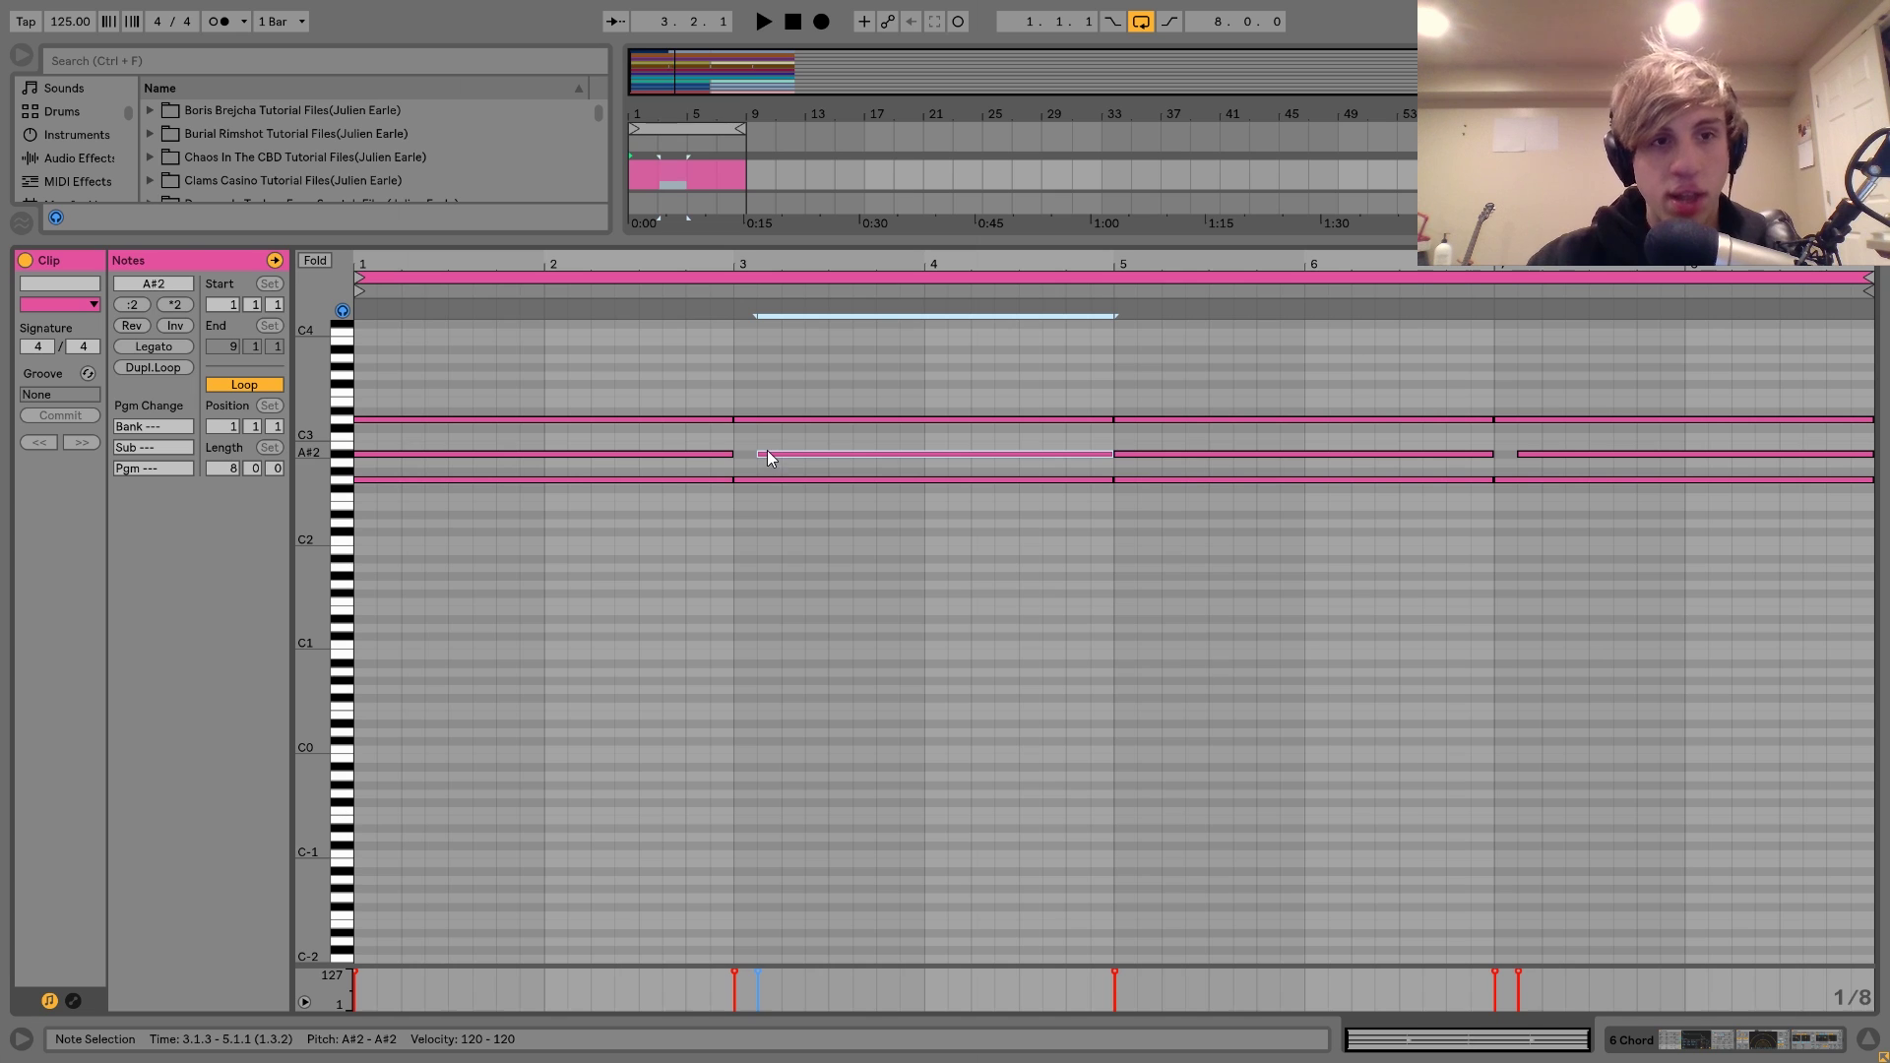
{"action": "left_click", "coordinate": [759, 435]}
- Play the Chord clip's opening bars several times and return to the track's devices
{"action": "key", "text": "space"}
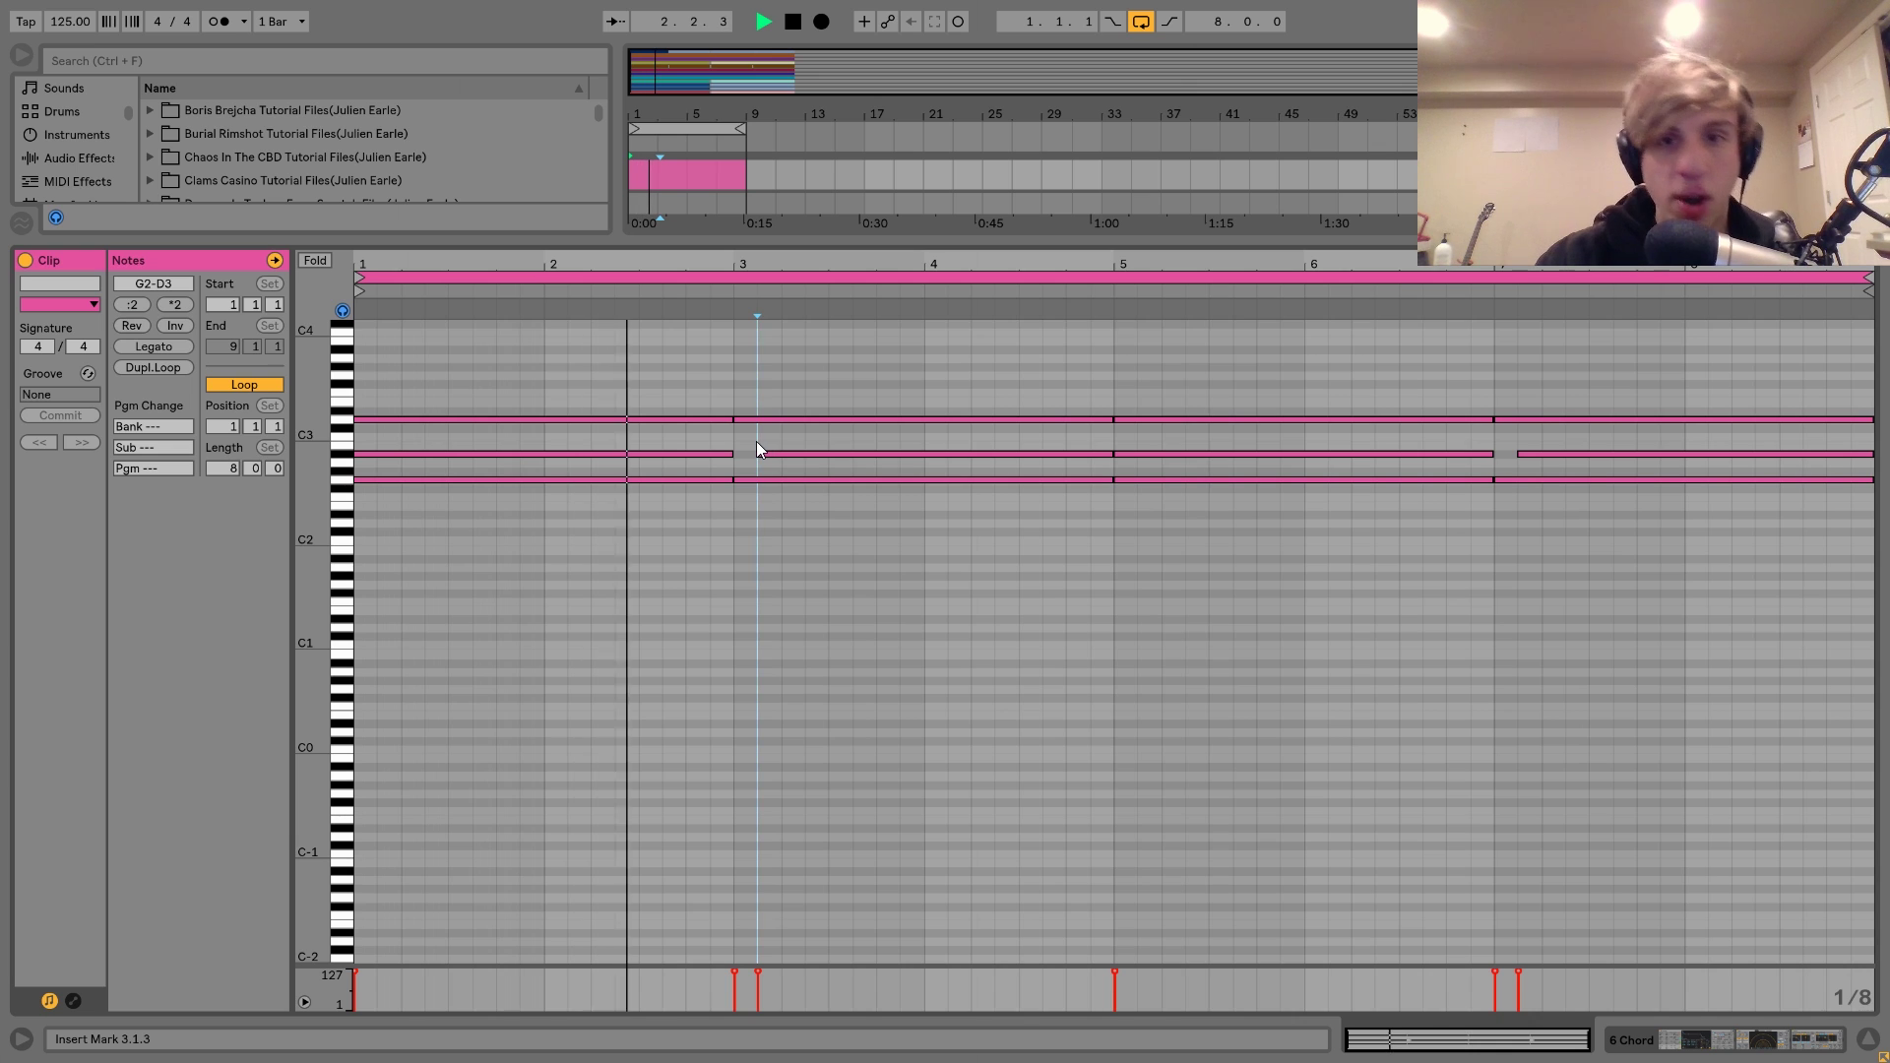
{"action": "key", "text": "space"}
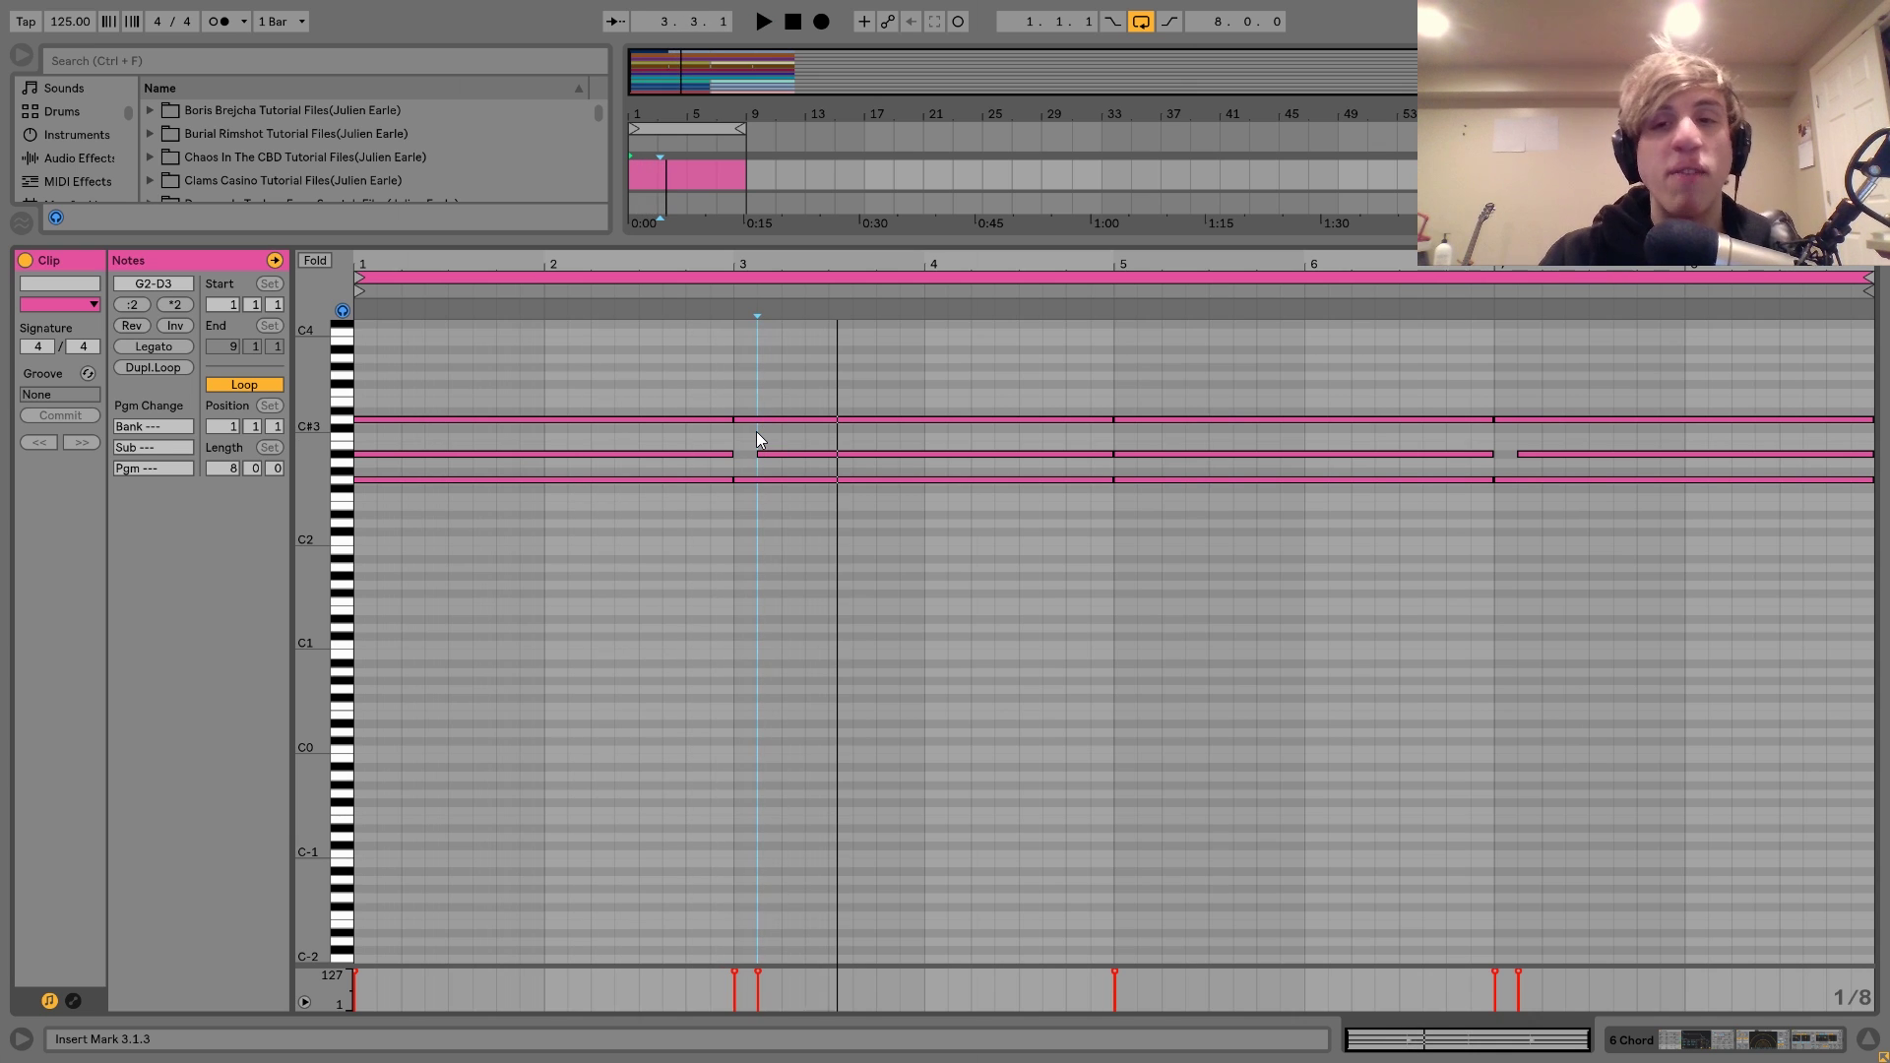
{"action": "key", "text": "space"}
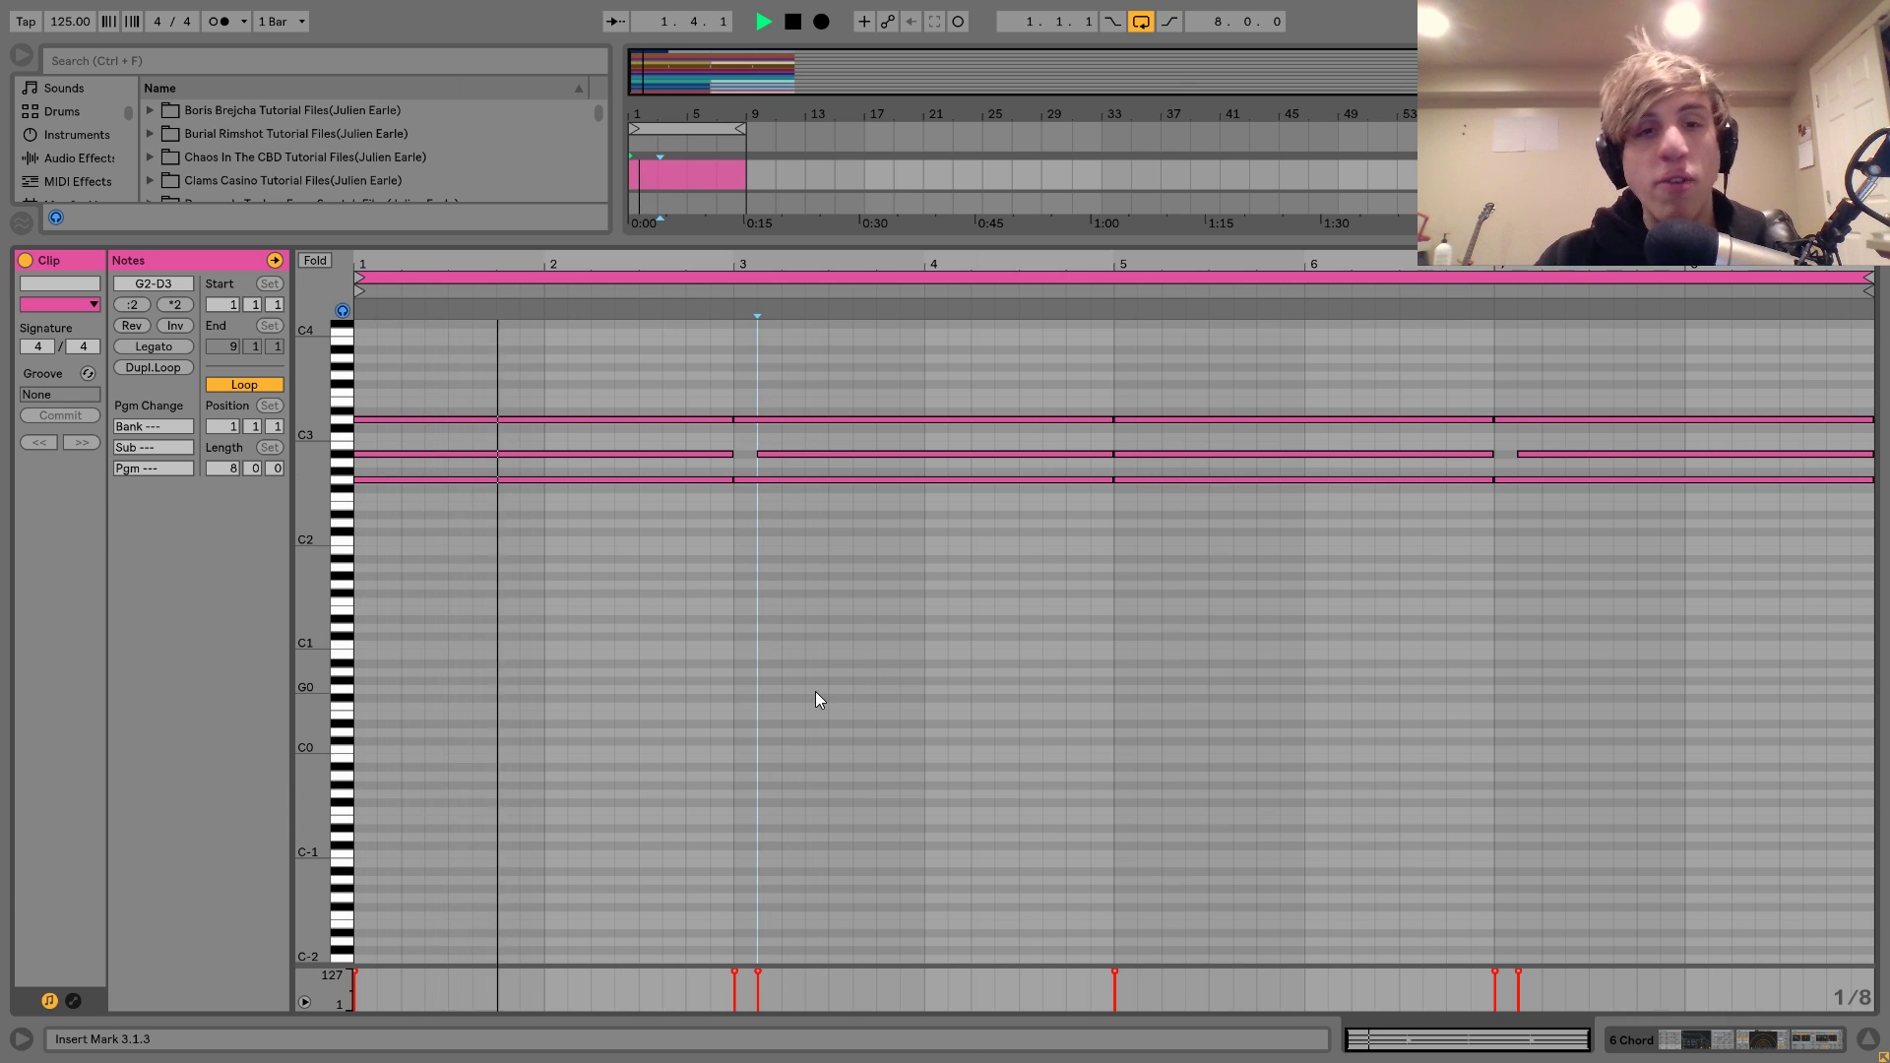
{"action": "key", "text": "space"}
{"action": "key", "text": "space"}
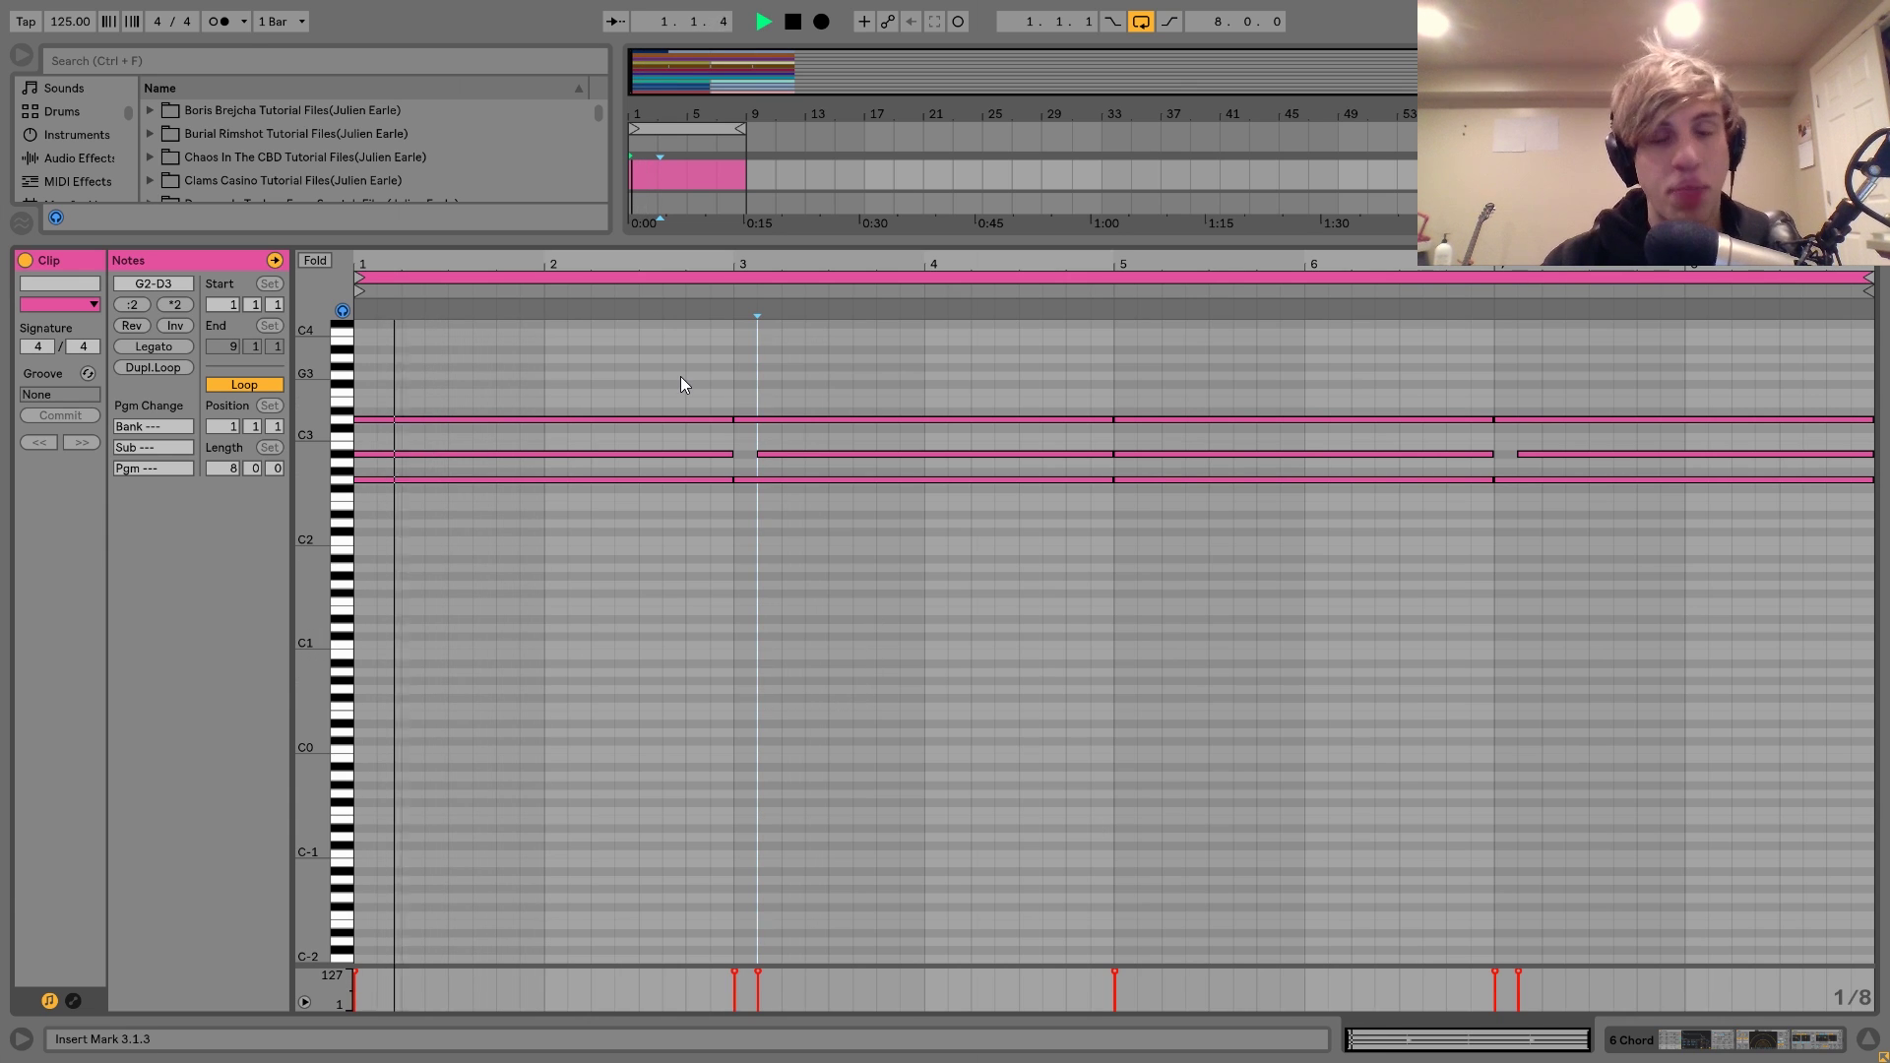
{"action": "key", "text": "space"}
{"action": "left_click", "coordinate": [1693, 1040]}
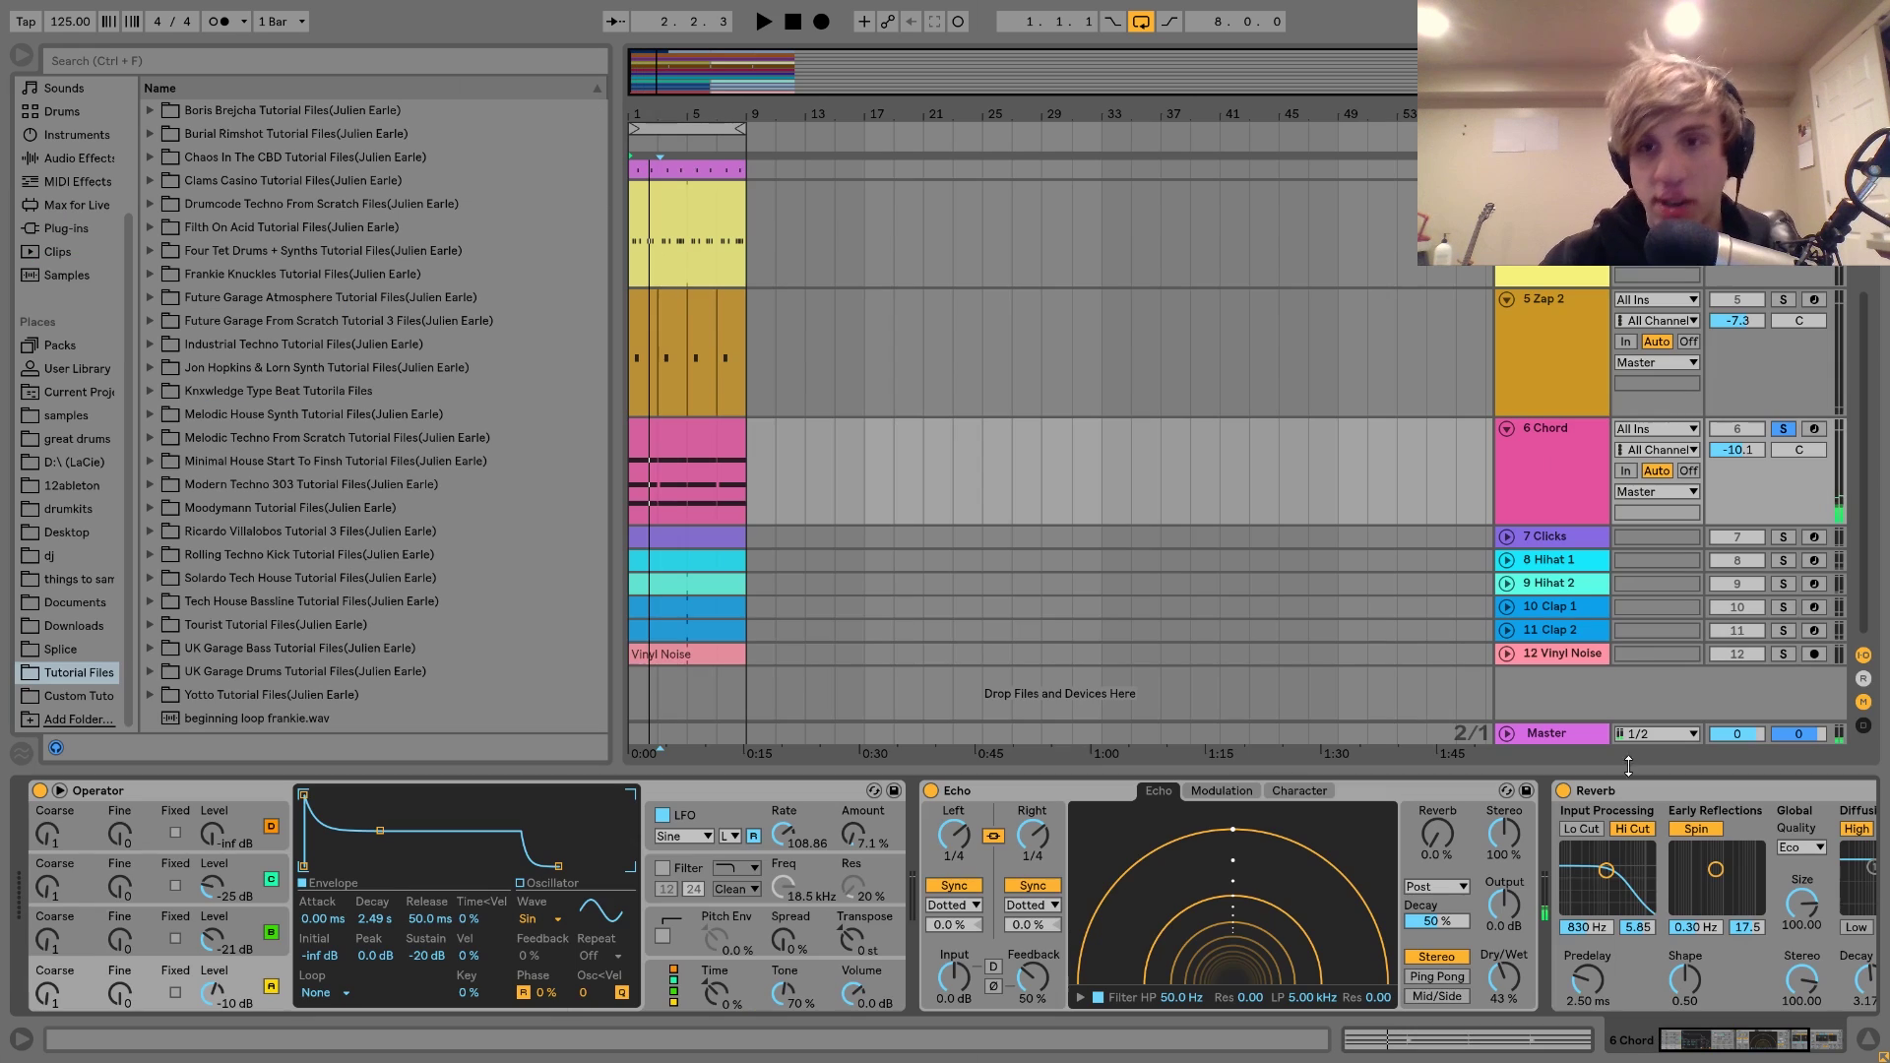
- Play the loop with the Chord track deactivated and its solo off, folding the Zap 2 track
{"action": "left_click", "coordinate": [1744, 427]}
{"action": "left_click", "coordinate": [1782, 428]}
{"action": "key", "text": "space"}
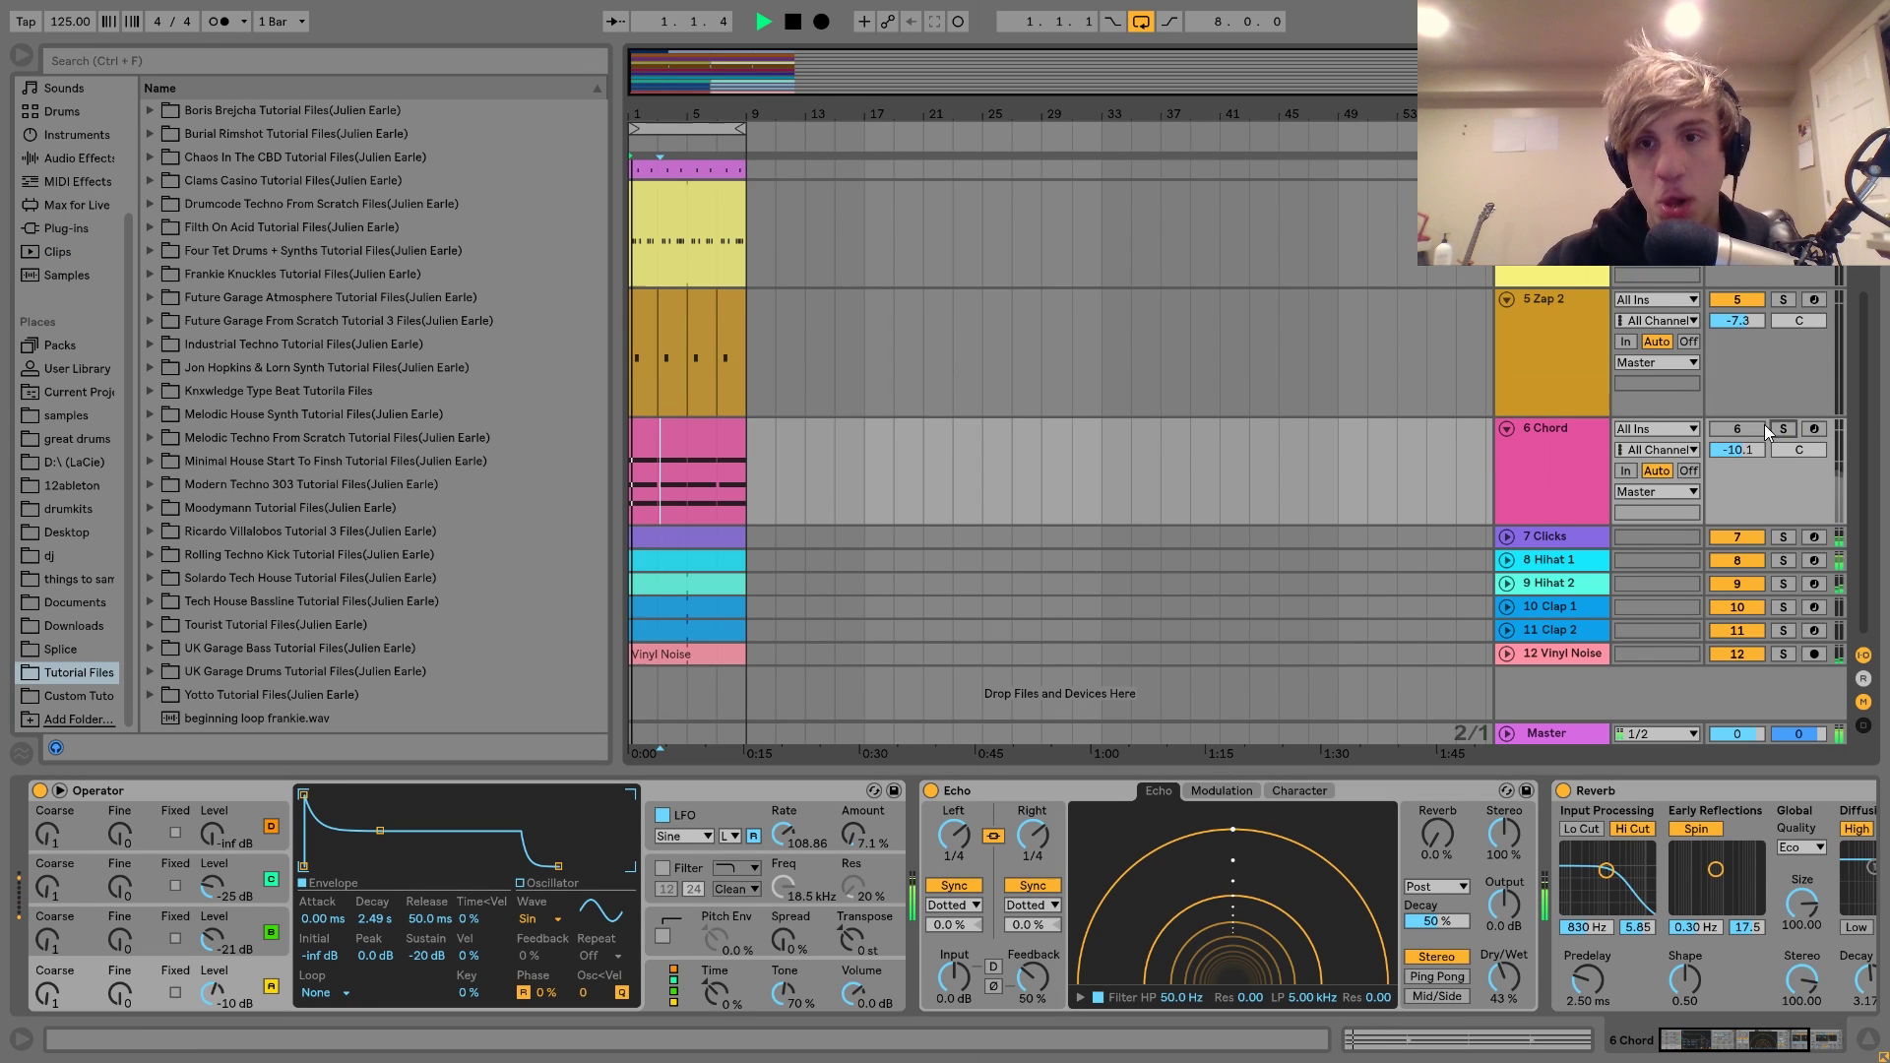
{"action": "left_click", "coordinate": [1577, 429]}
{"action": "left_click", "coordinate": [1506, 298]}
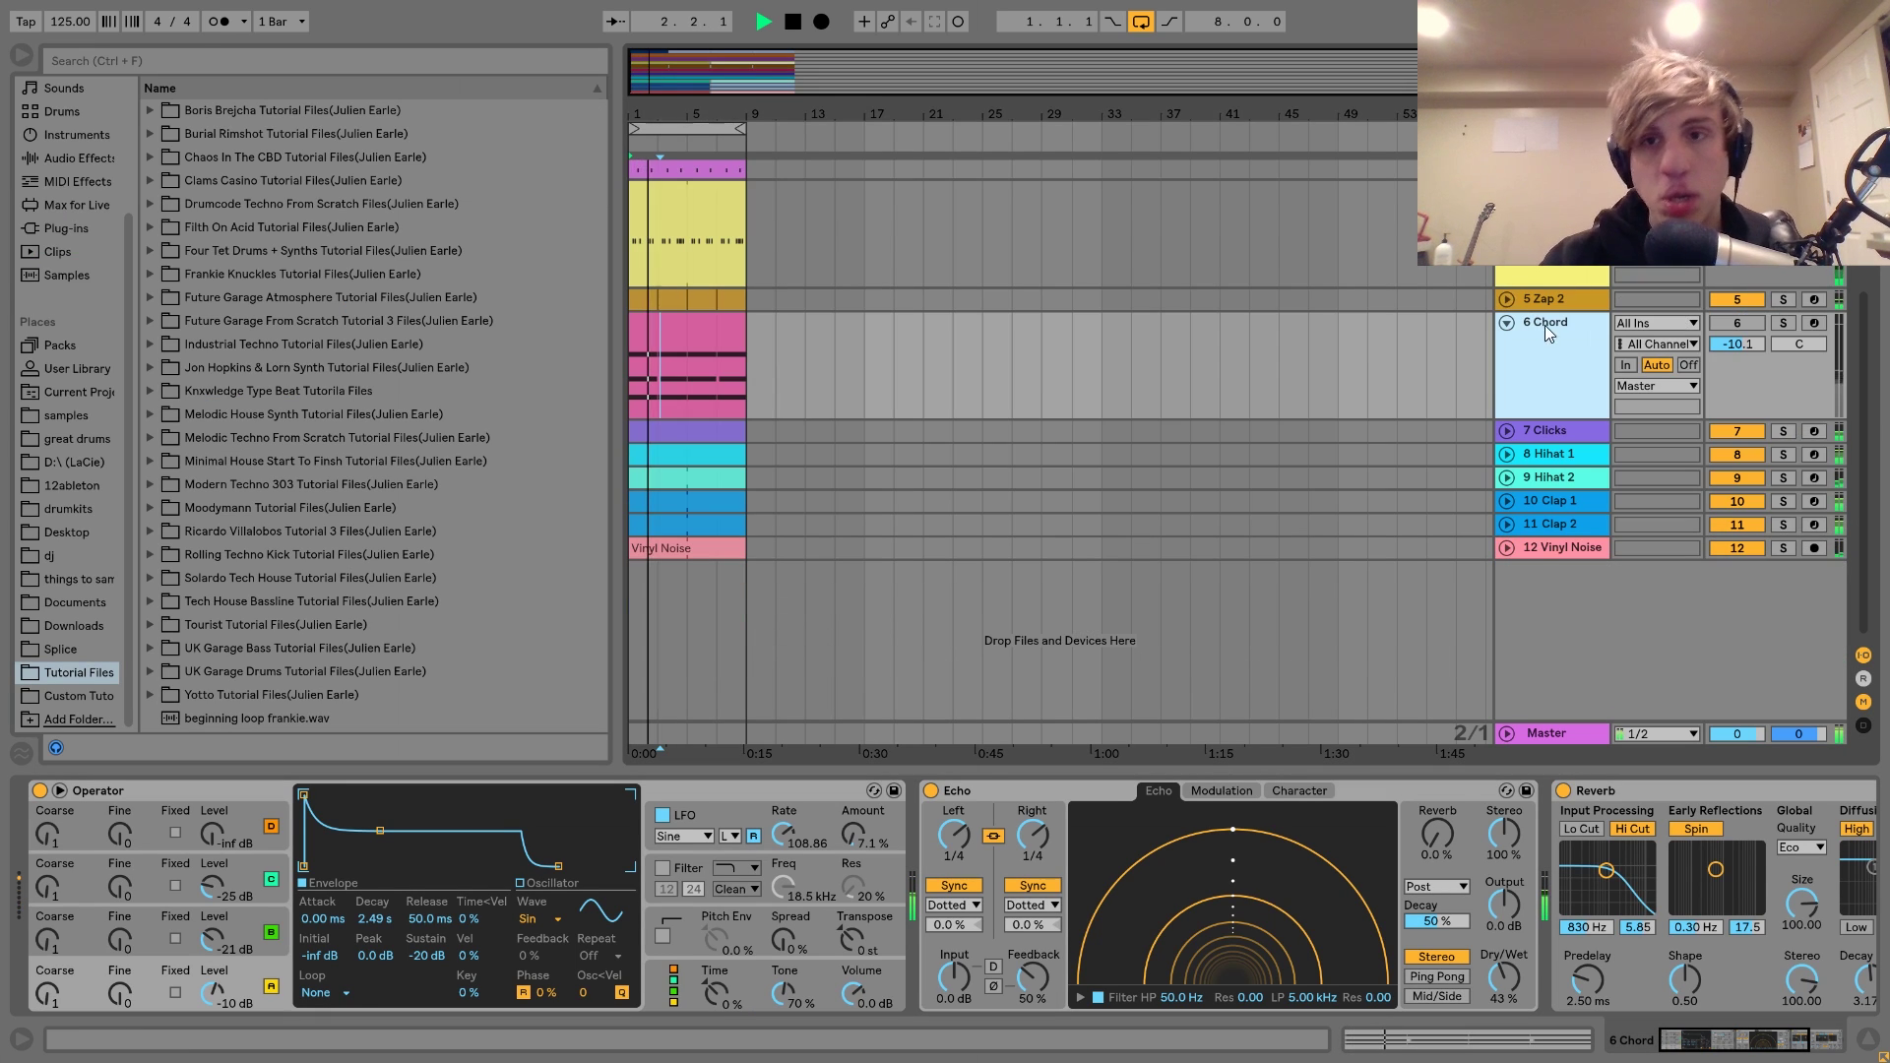
{"action": "key", "text": "space"}
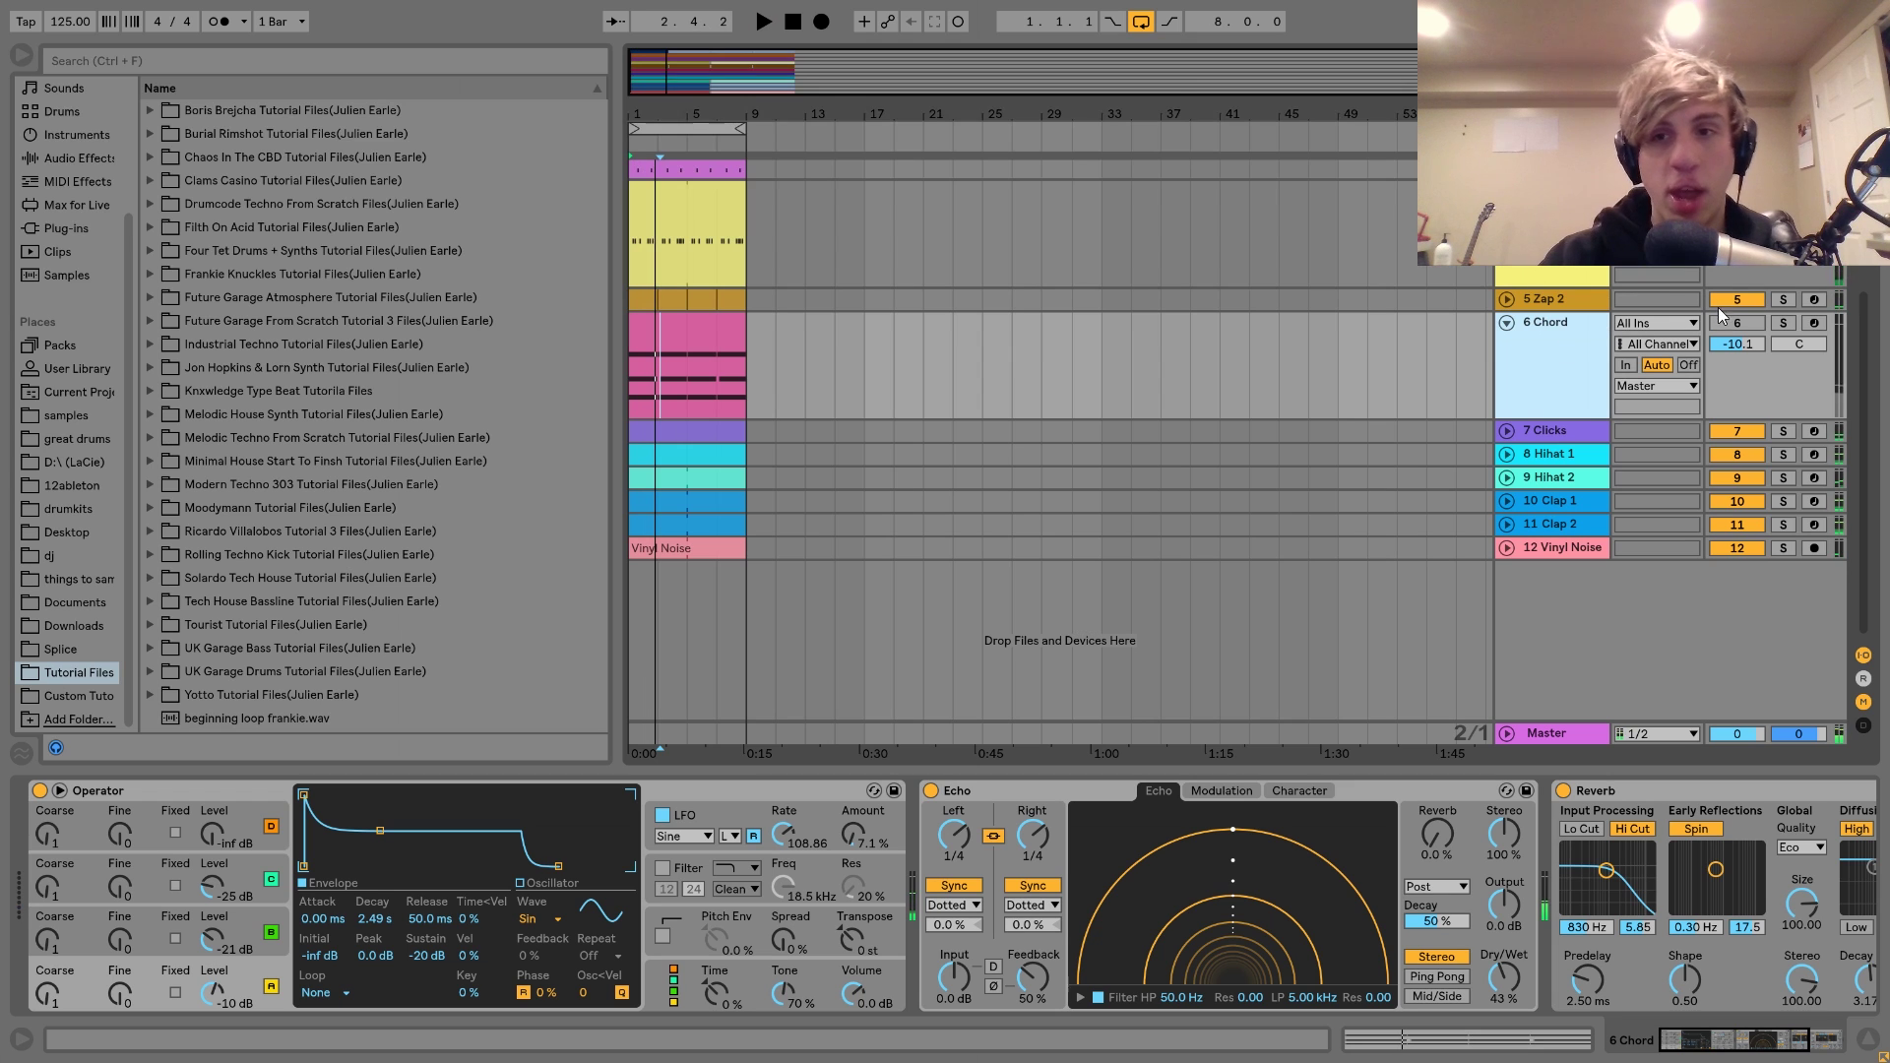
- Reactivate the Chord track, play it within the full loop, and solo it again to hear it alone
{"action": "left_click", "coordinate": [1734, 322]}
{"action": "key", "text": "space"}
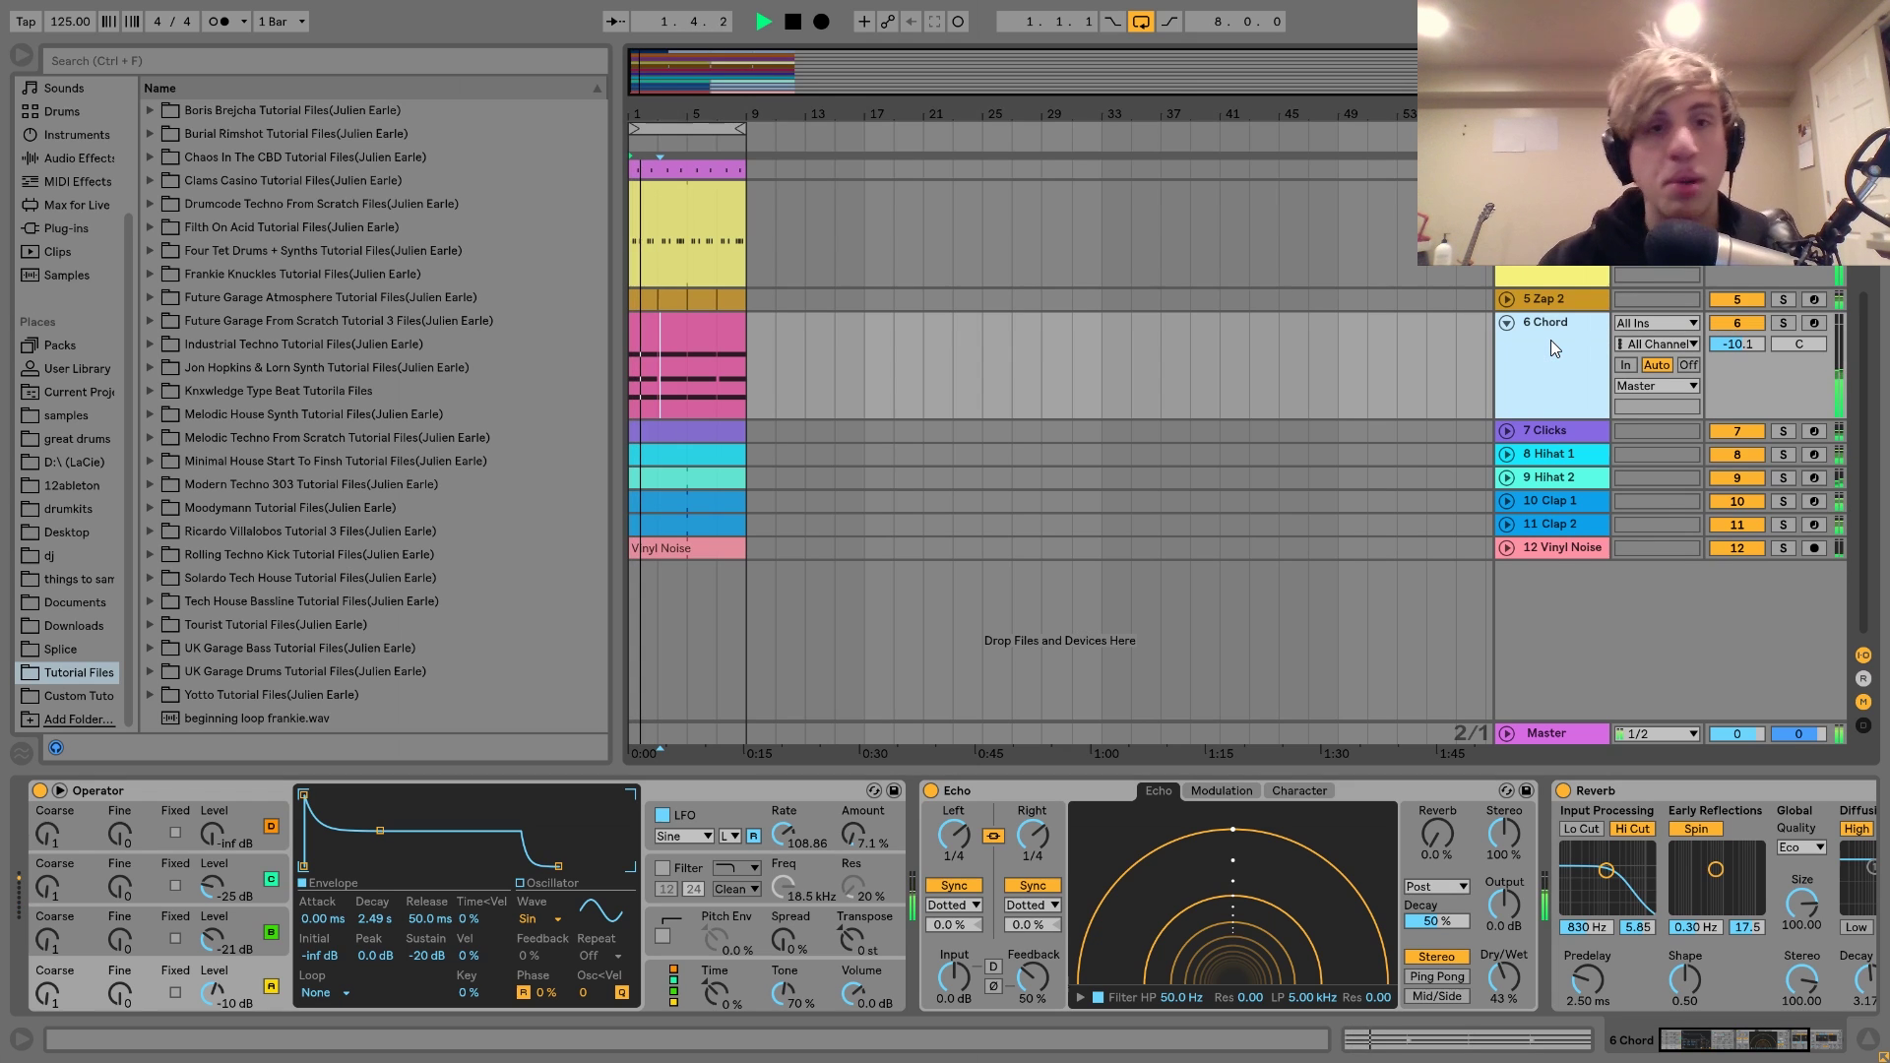
{"action": "key", "text": "space"}
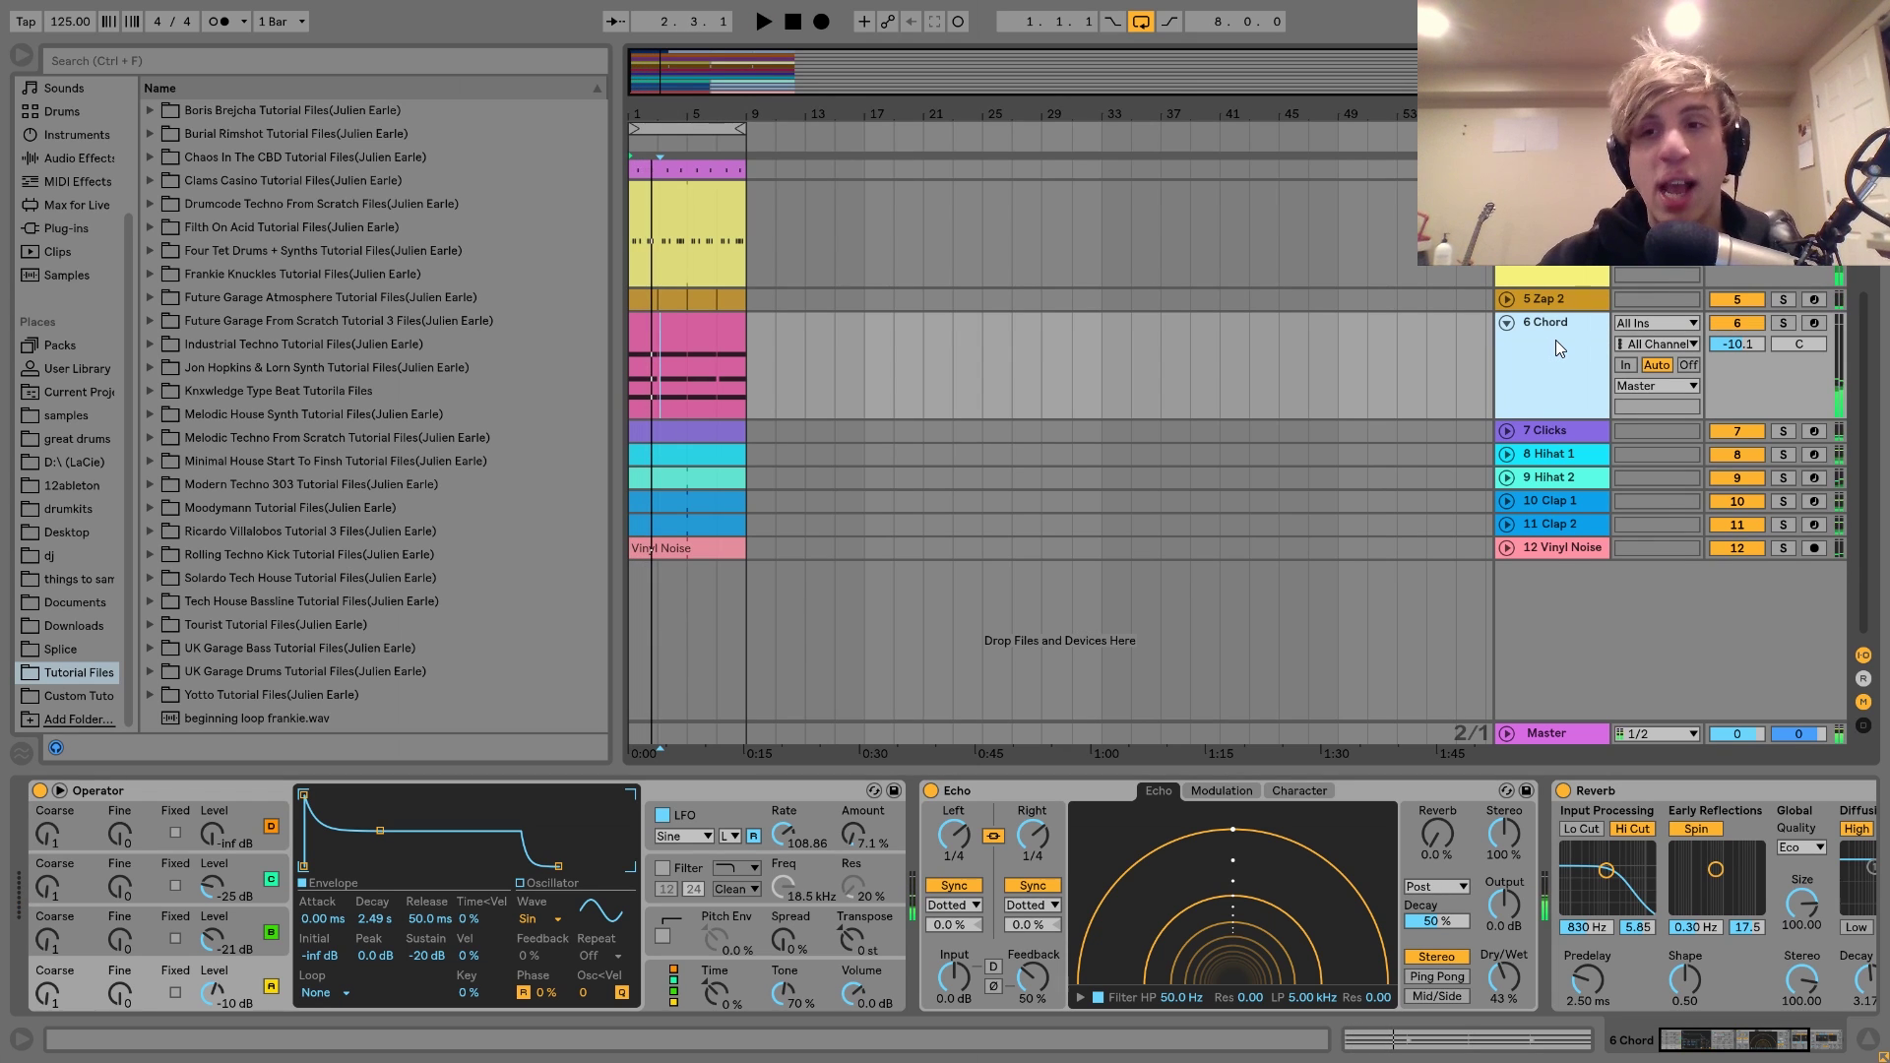
{"action": "left_click", "coordinate": [1784, 323]}
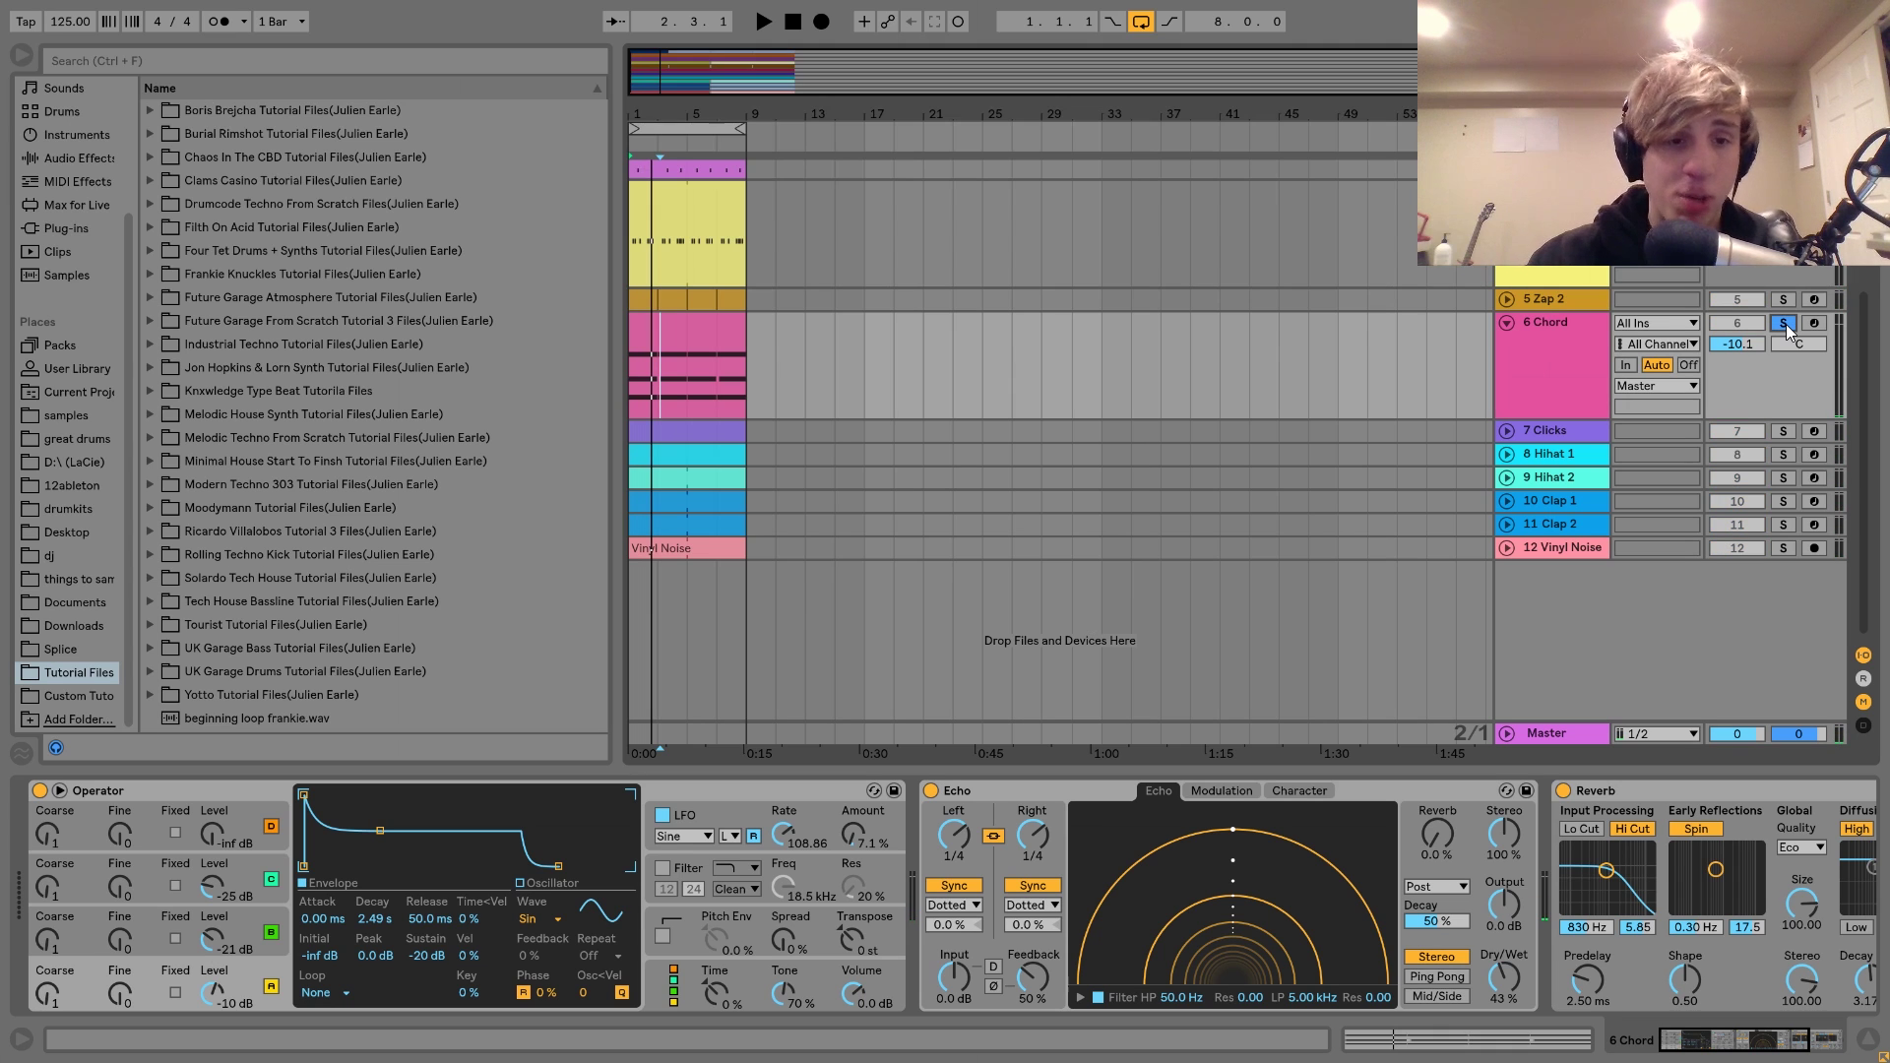
{"action": "key", "text": "space"}
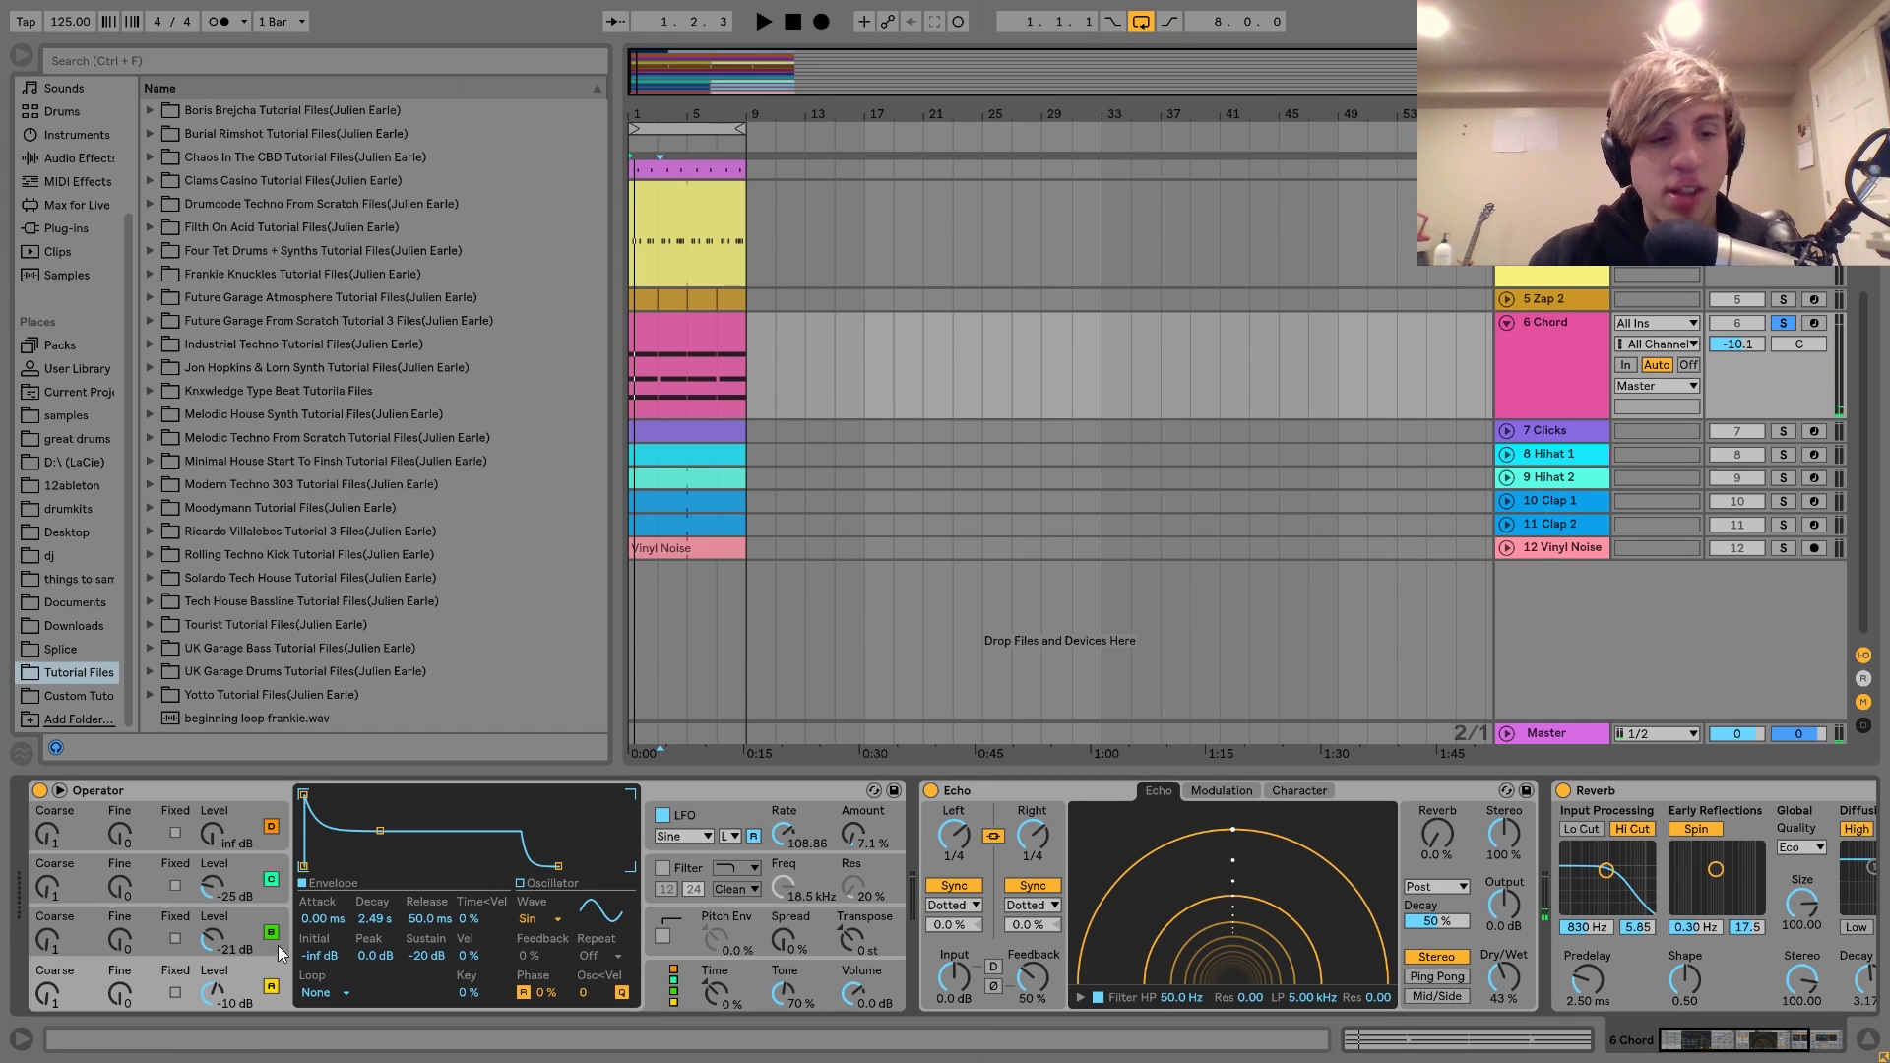
- Examine the Chord Operator's oscillators A, B and C and its LFO settings, playing the track
{"action": "left_click", "coordinate": [257, 918]}
{"action": "left_click", "coordinate": [281, 879]}
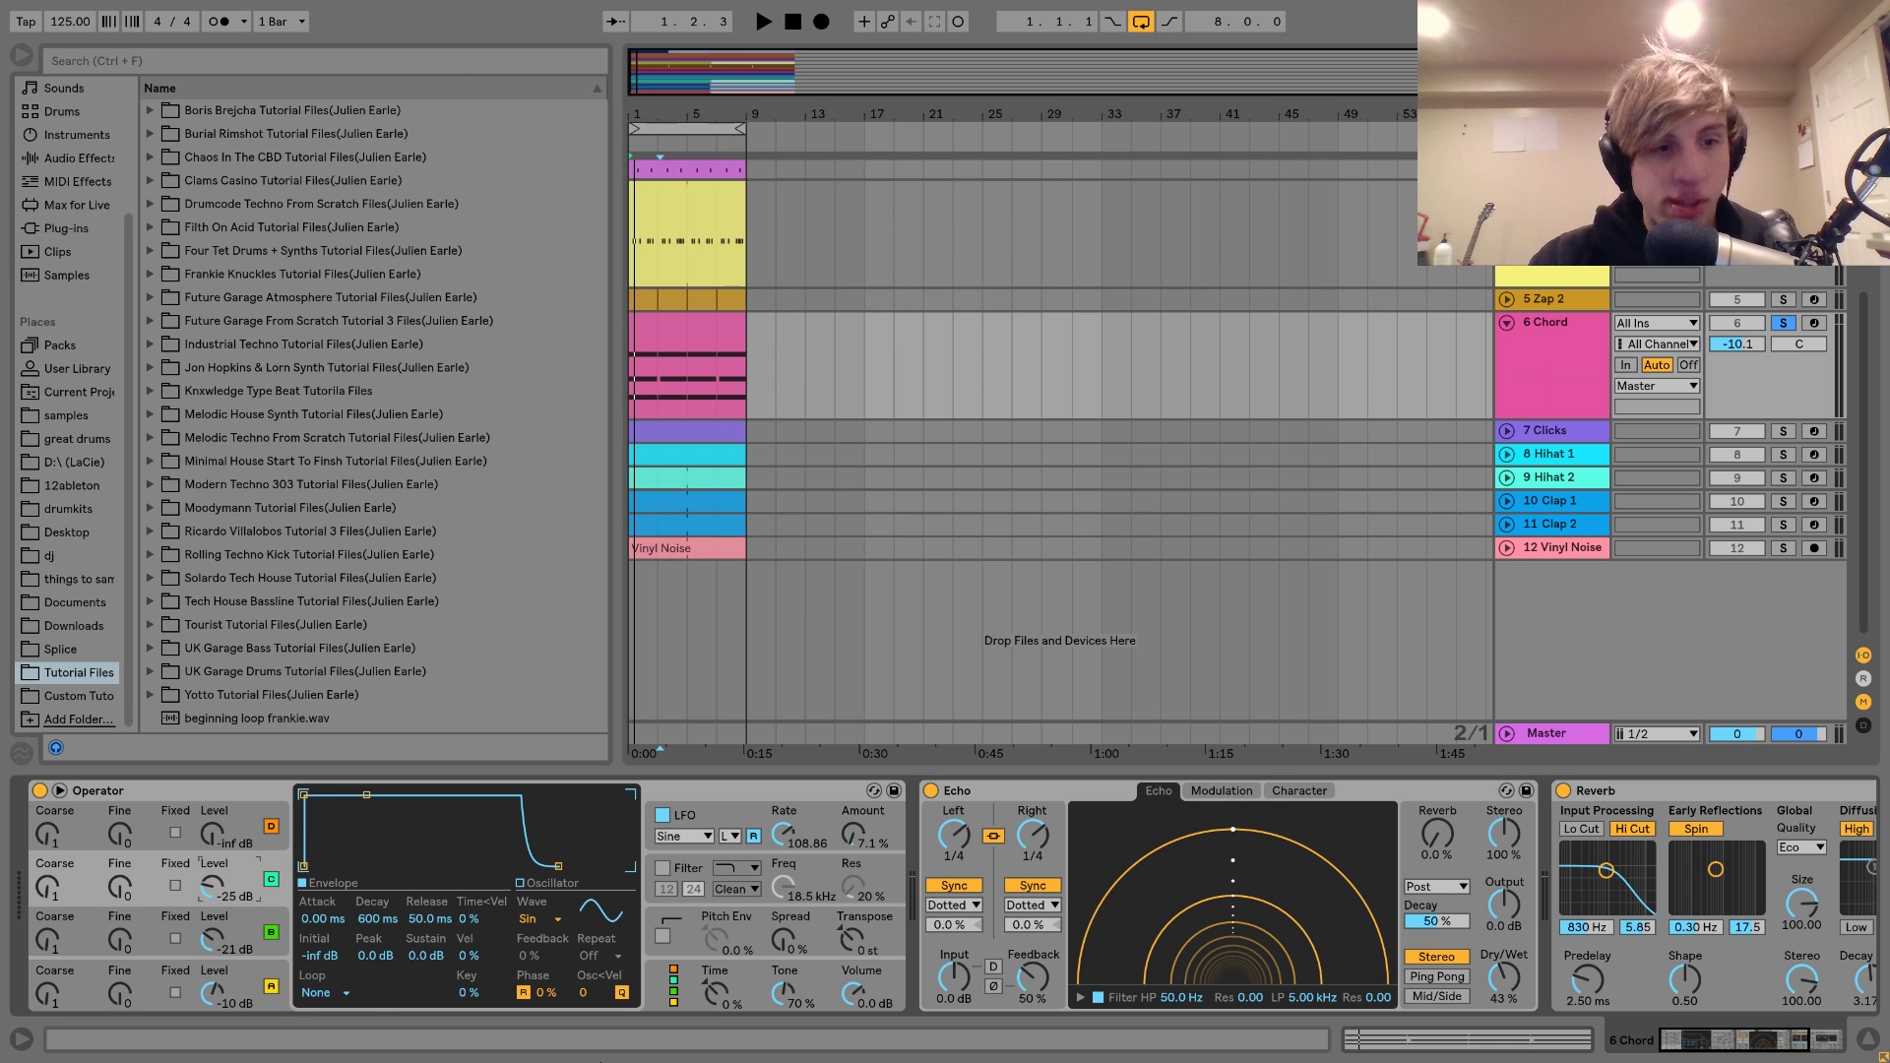
{"action": "left_click", "coordinate": [251, 982]}
{"action": "left_click", "coordinate": [248, 926]}
{"action": "left_click", "coordinate": [264, 977]}
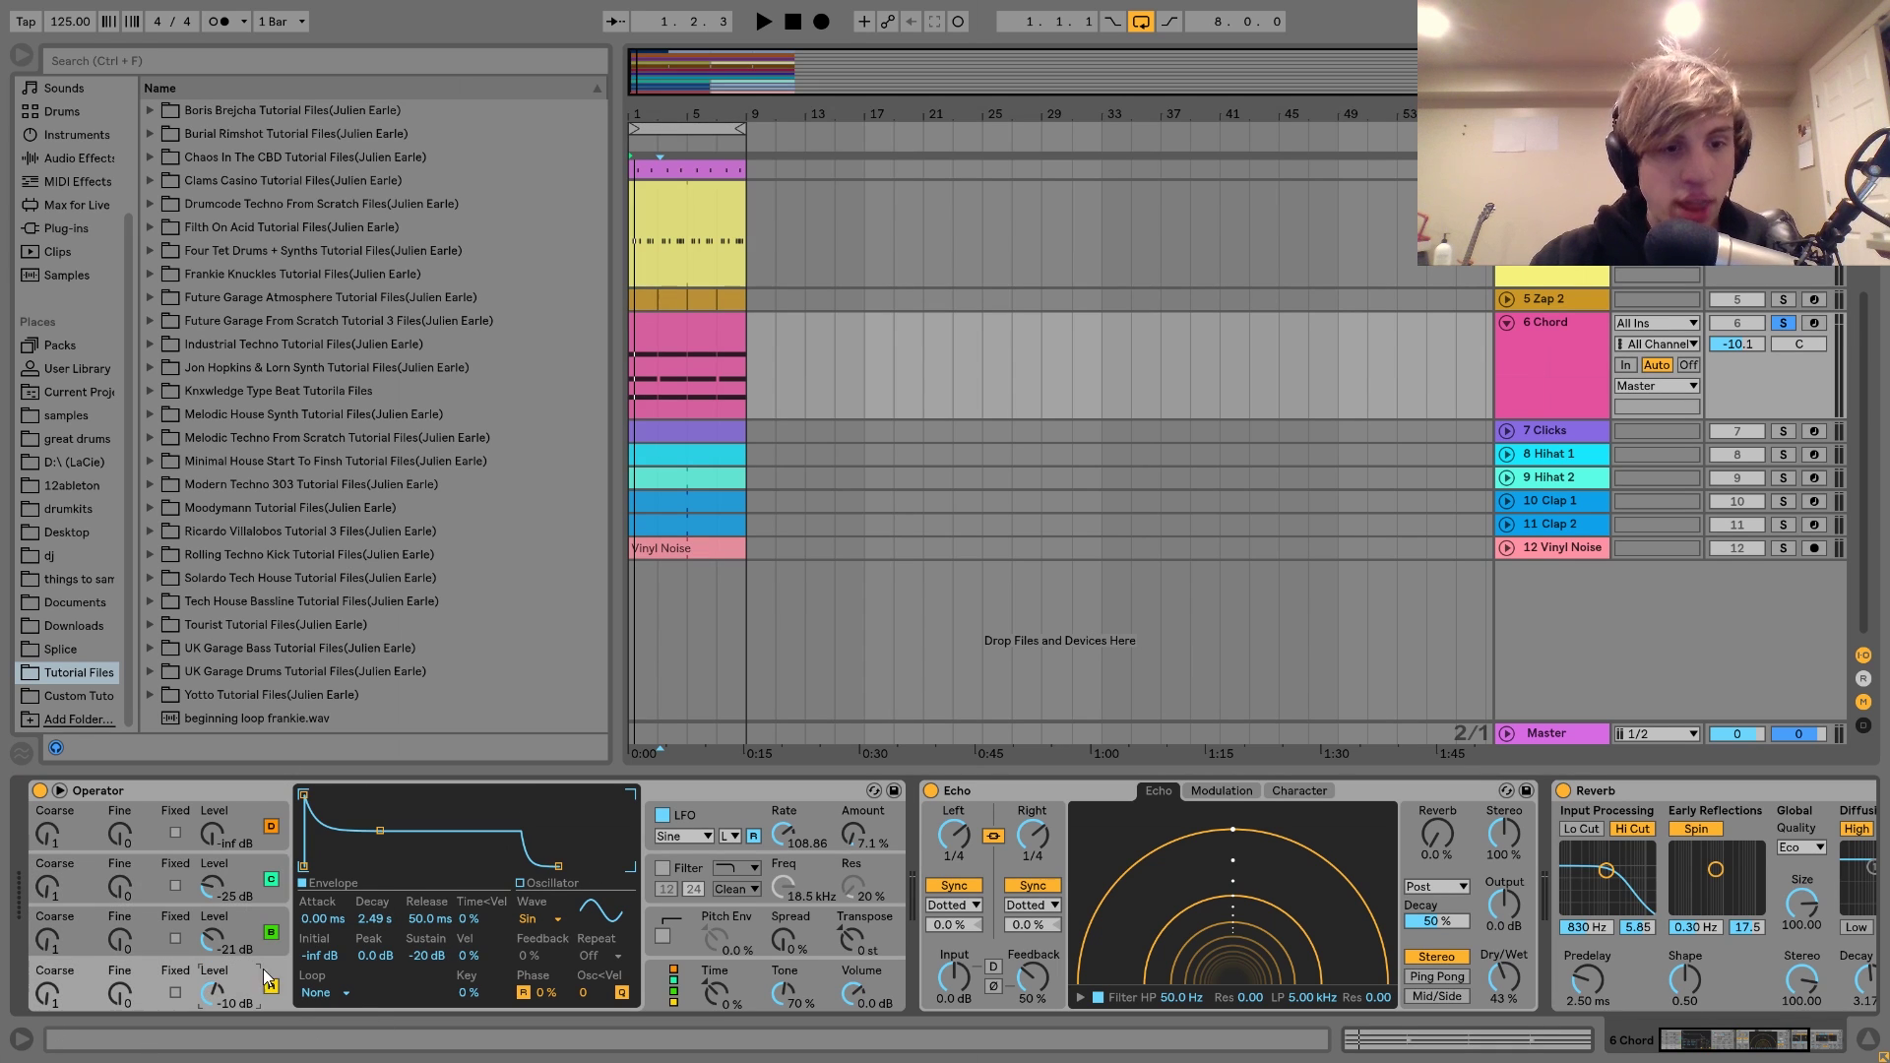
{"action": "left_click", "coordinate": [686, 809]}
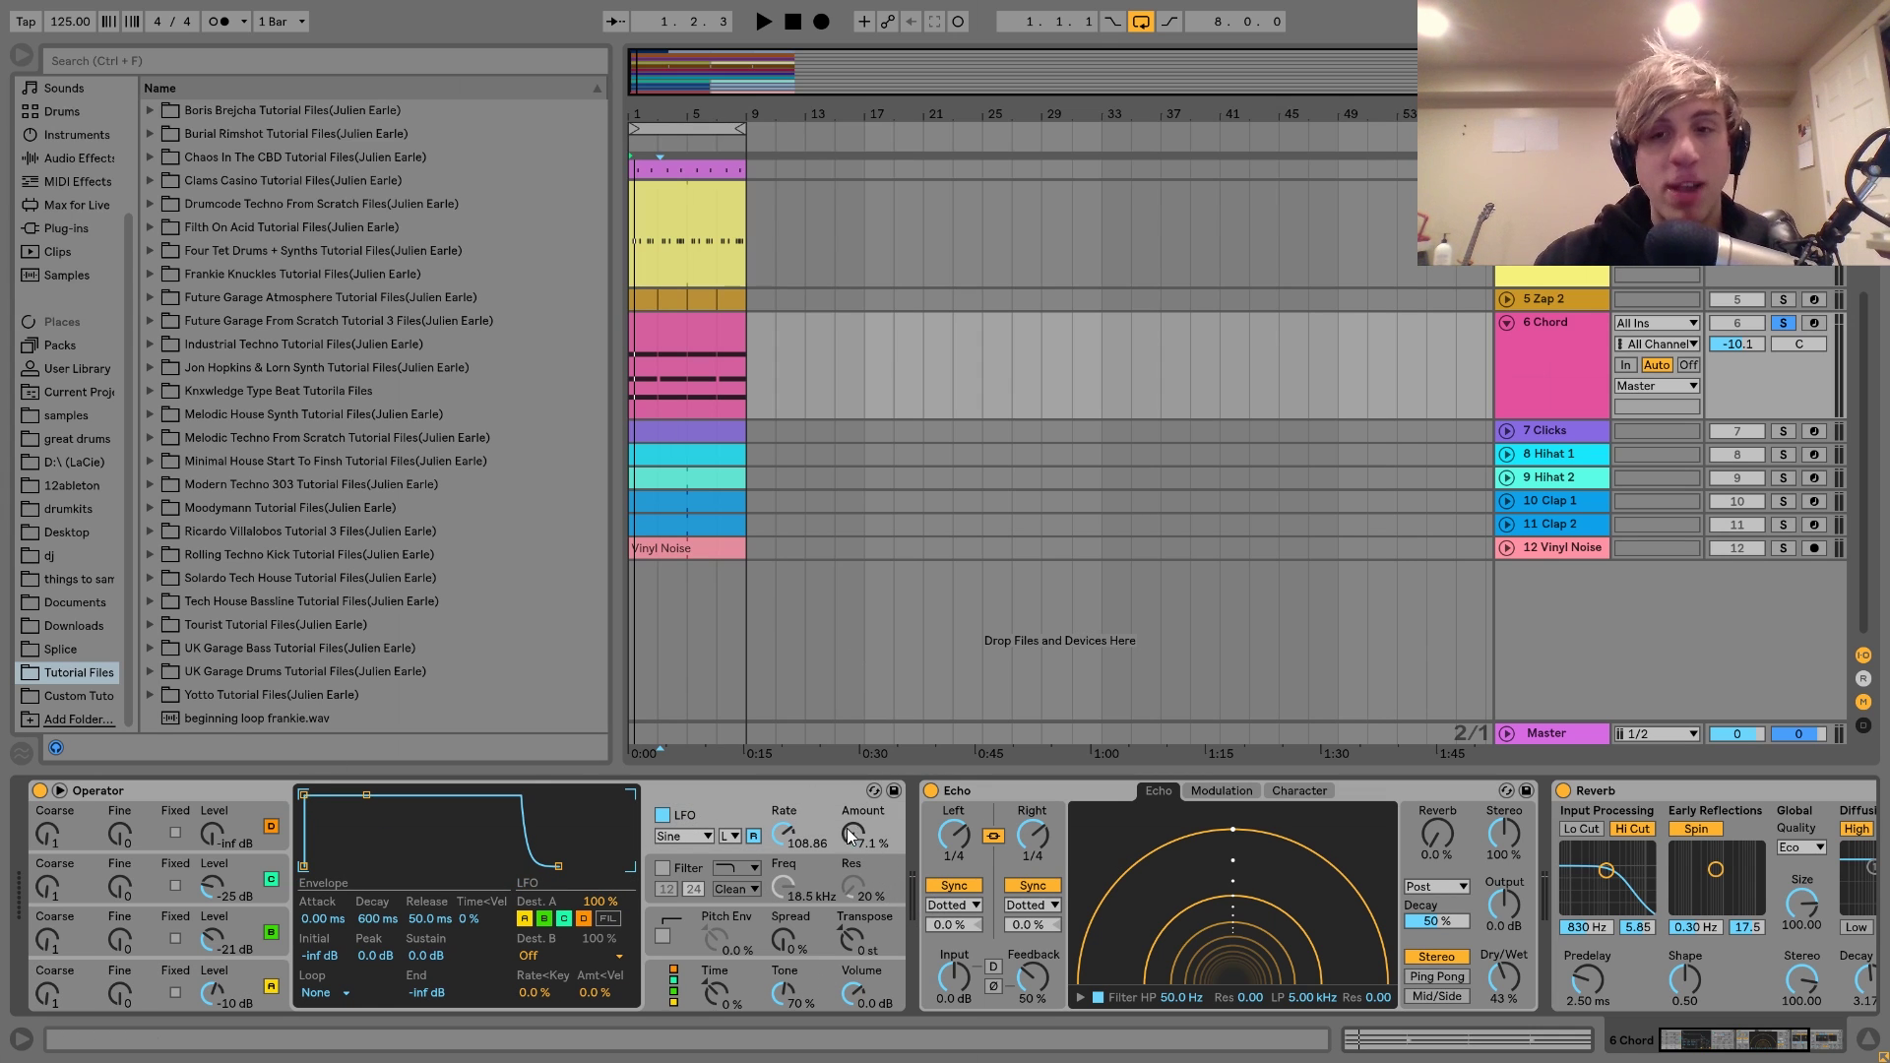
{"action": "key", "text": "space"}
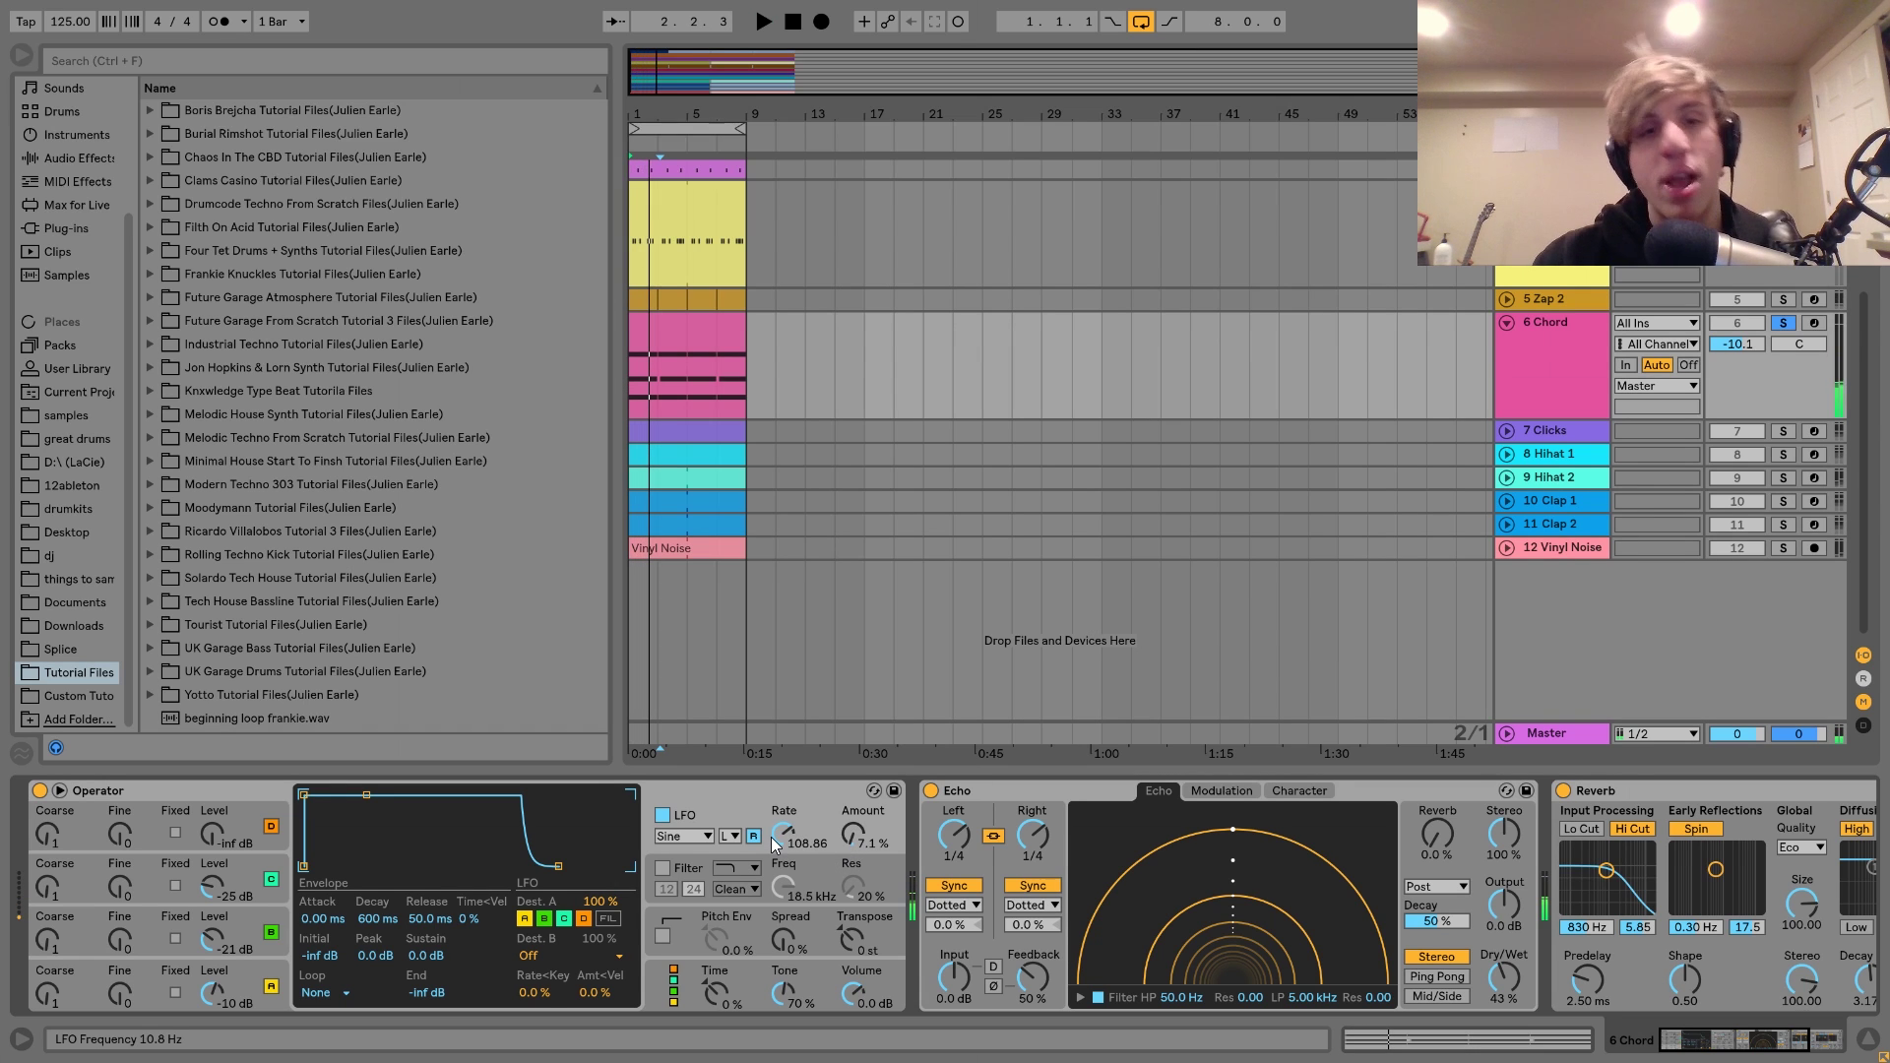
- Arm the Chord track for recording and set the computer keyboard's octave range to C4 to D5
{"action": "left_click", "coordinate": [1814, 324]}
{"action": "key", "text": "z"}
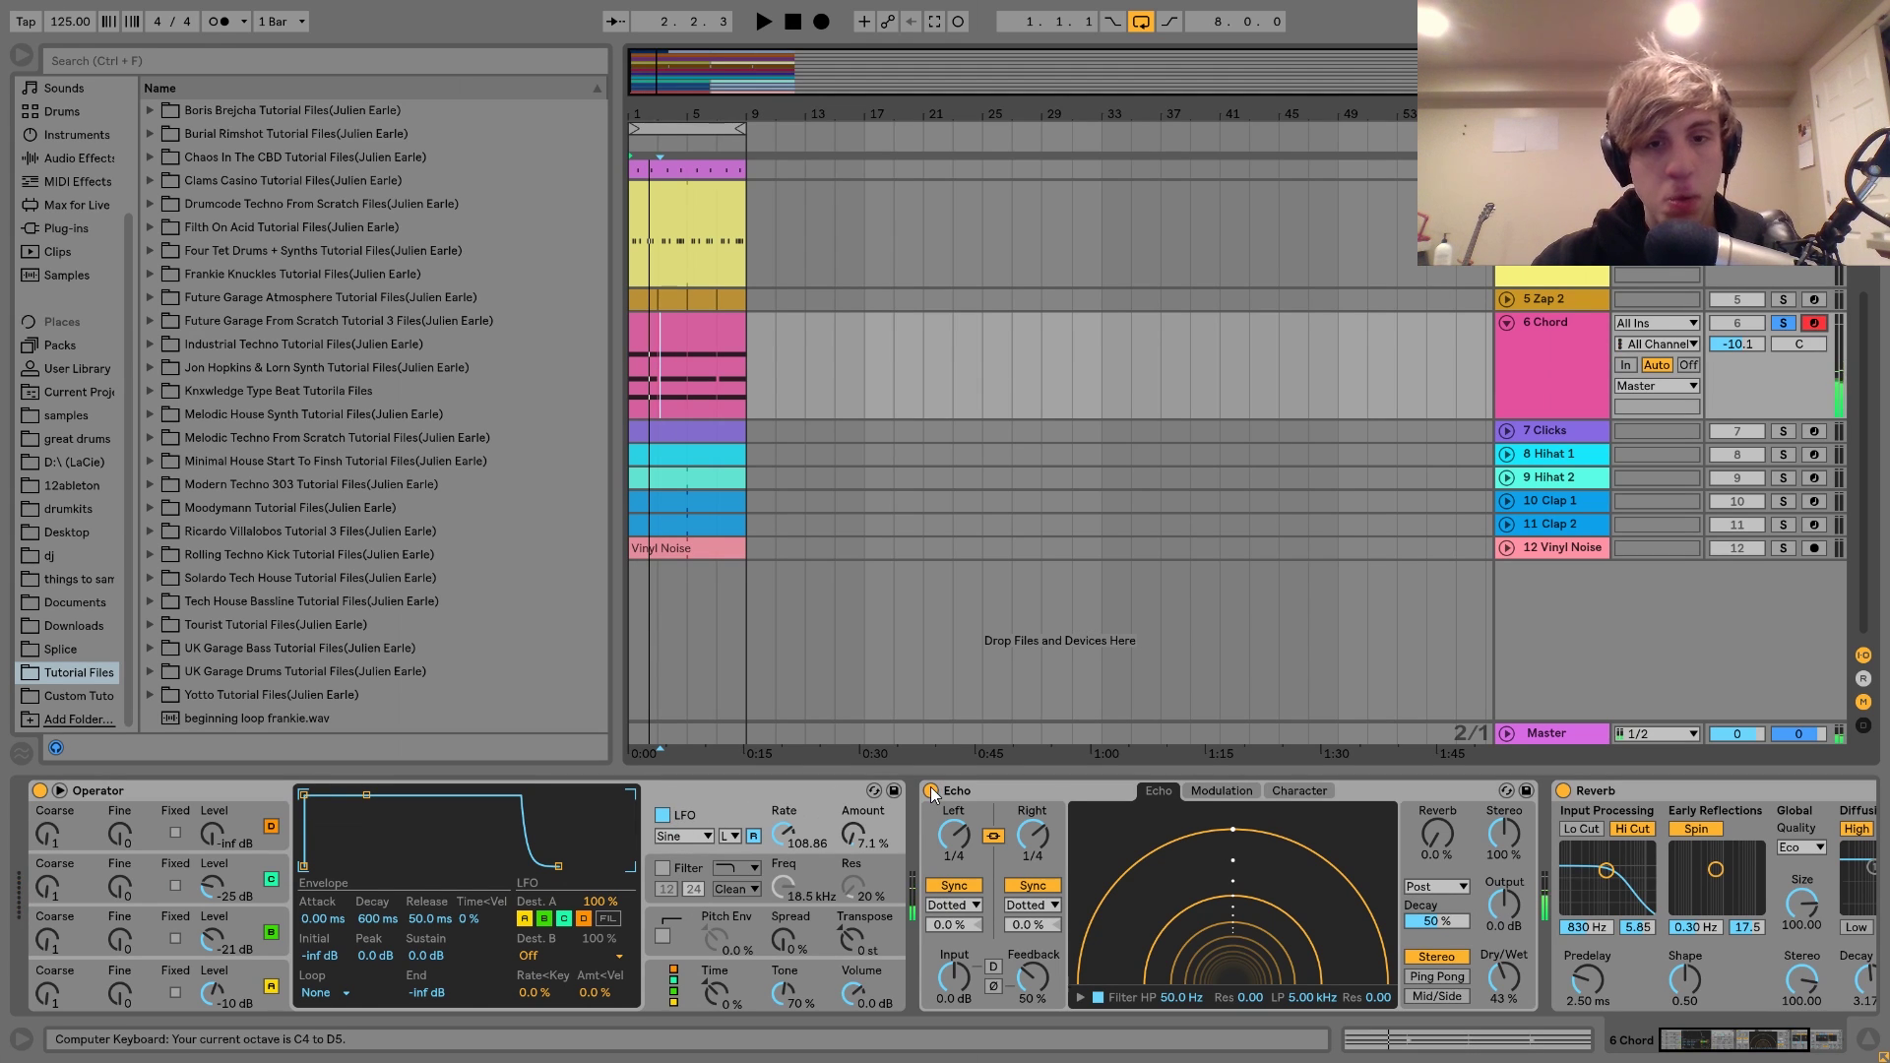
- Bypass Echo and compare the chord with Operator's LFO off and on, leaving the LFO and Echo enabled
{"action": "left_click", "coordinate": [930, 792]}
{"action": "left_click", "coordinate": [661, 815]}
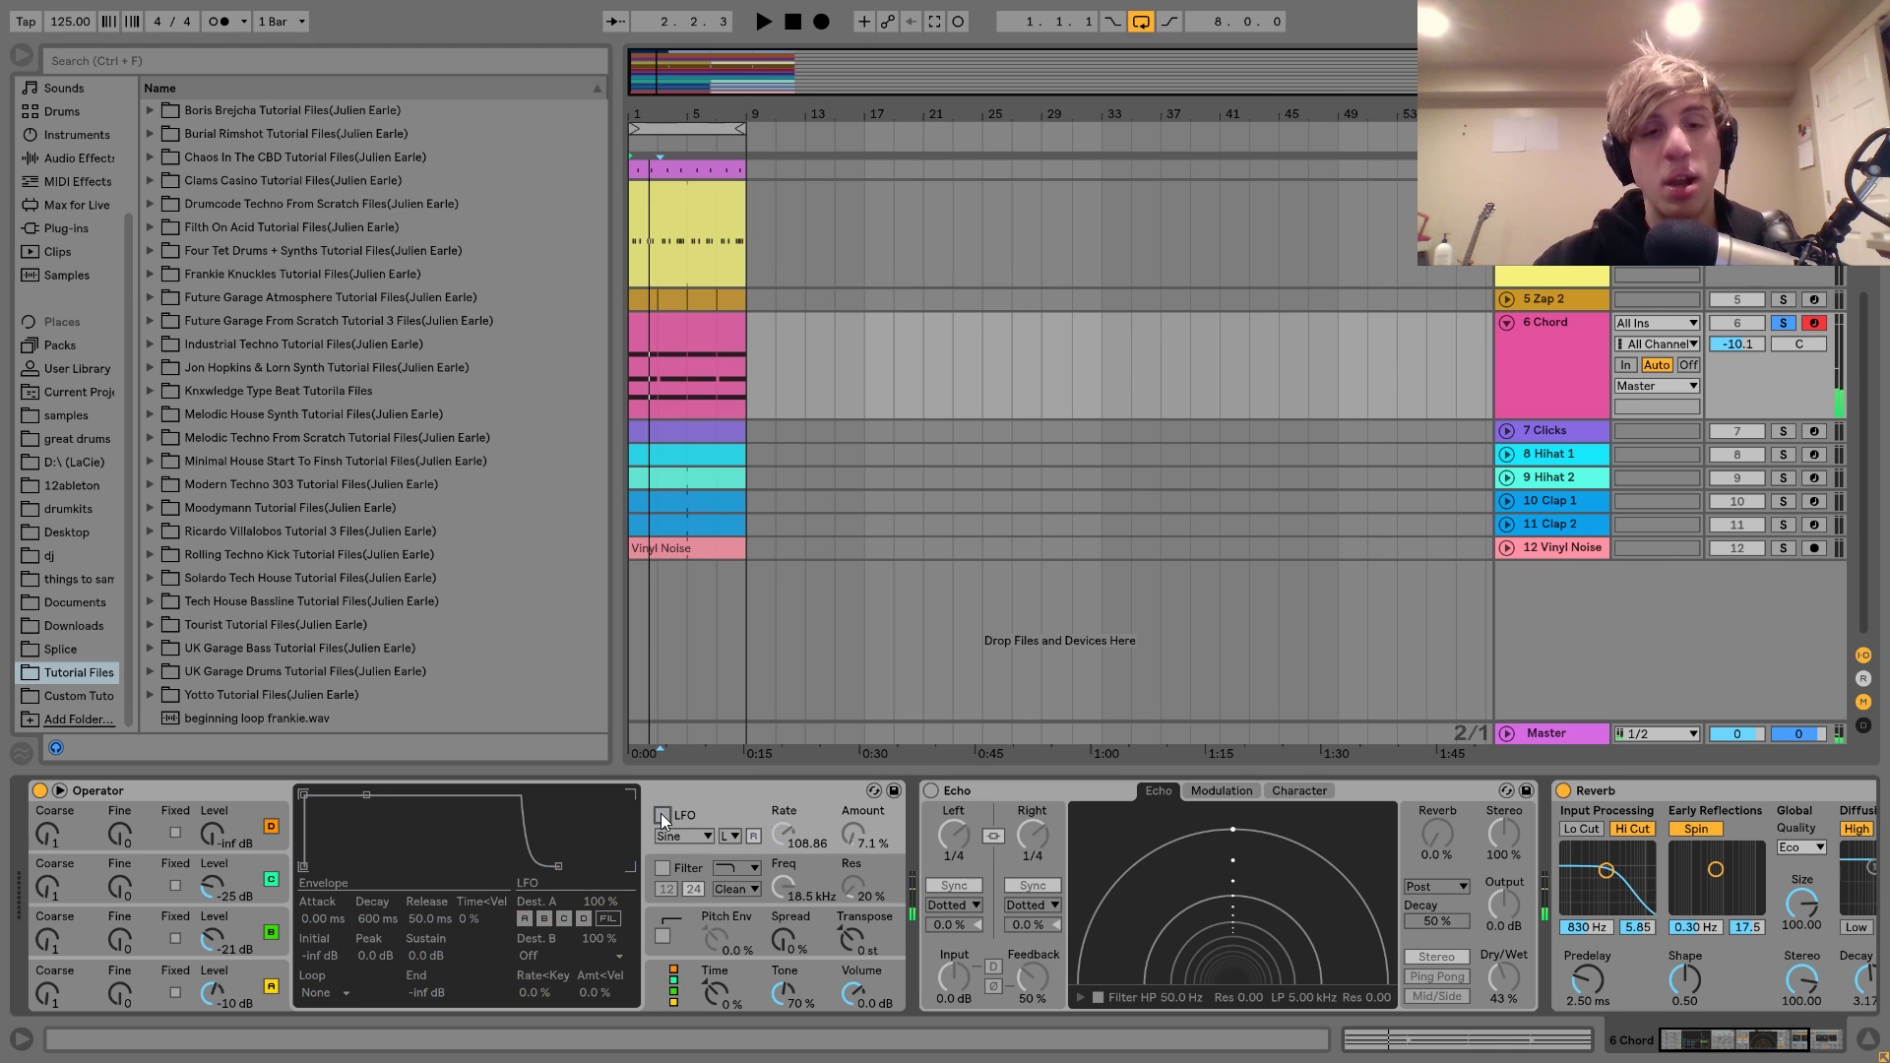
{"action": "key", "text": "space"}
{"action": "key", "text": "space"}
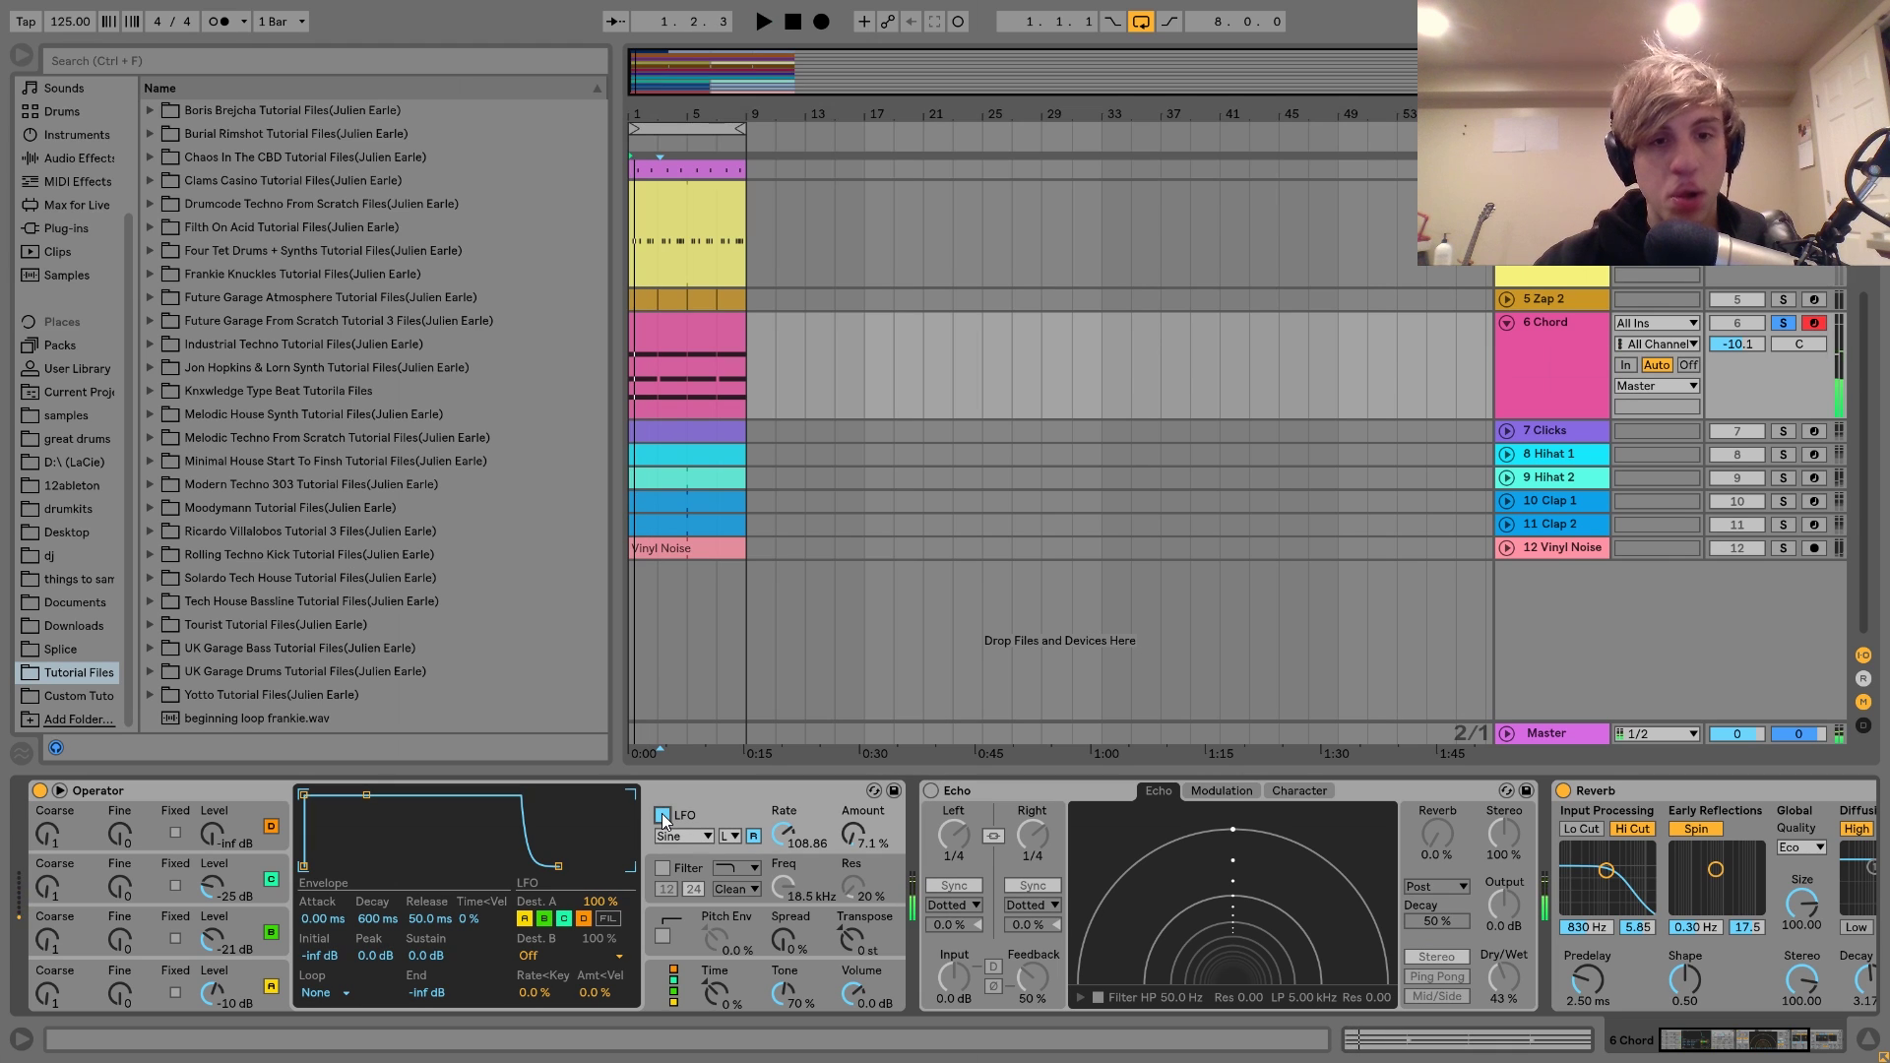
{"action": "key", "text": "space"}
{"action": "left_click", "coordinate": [662, 815]}
{"action": "key", "text": "space"}
{"action": "left_click", "coordinate": [934, 797]}
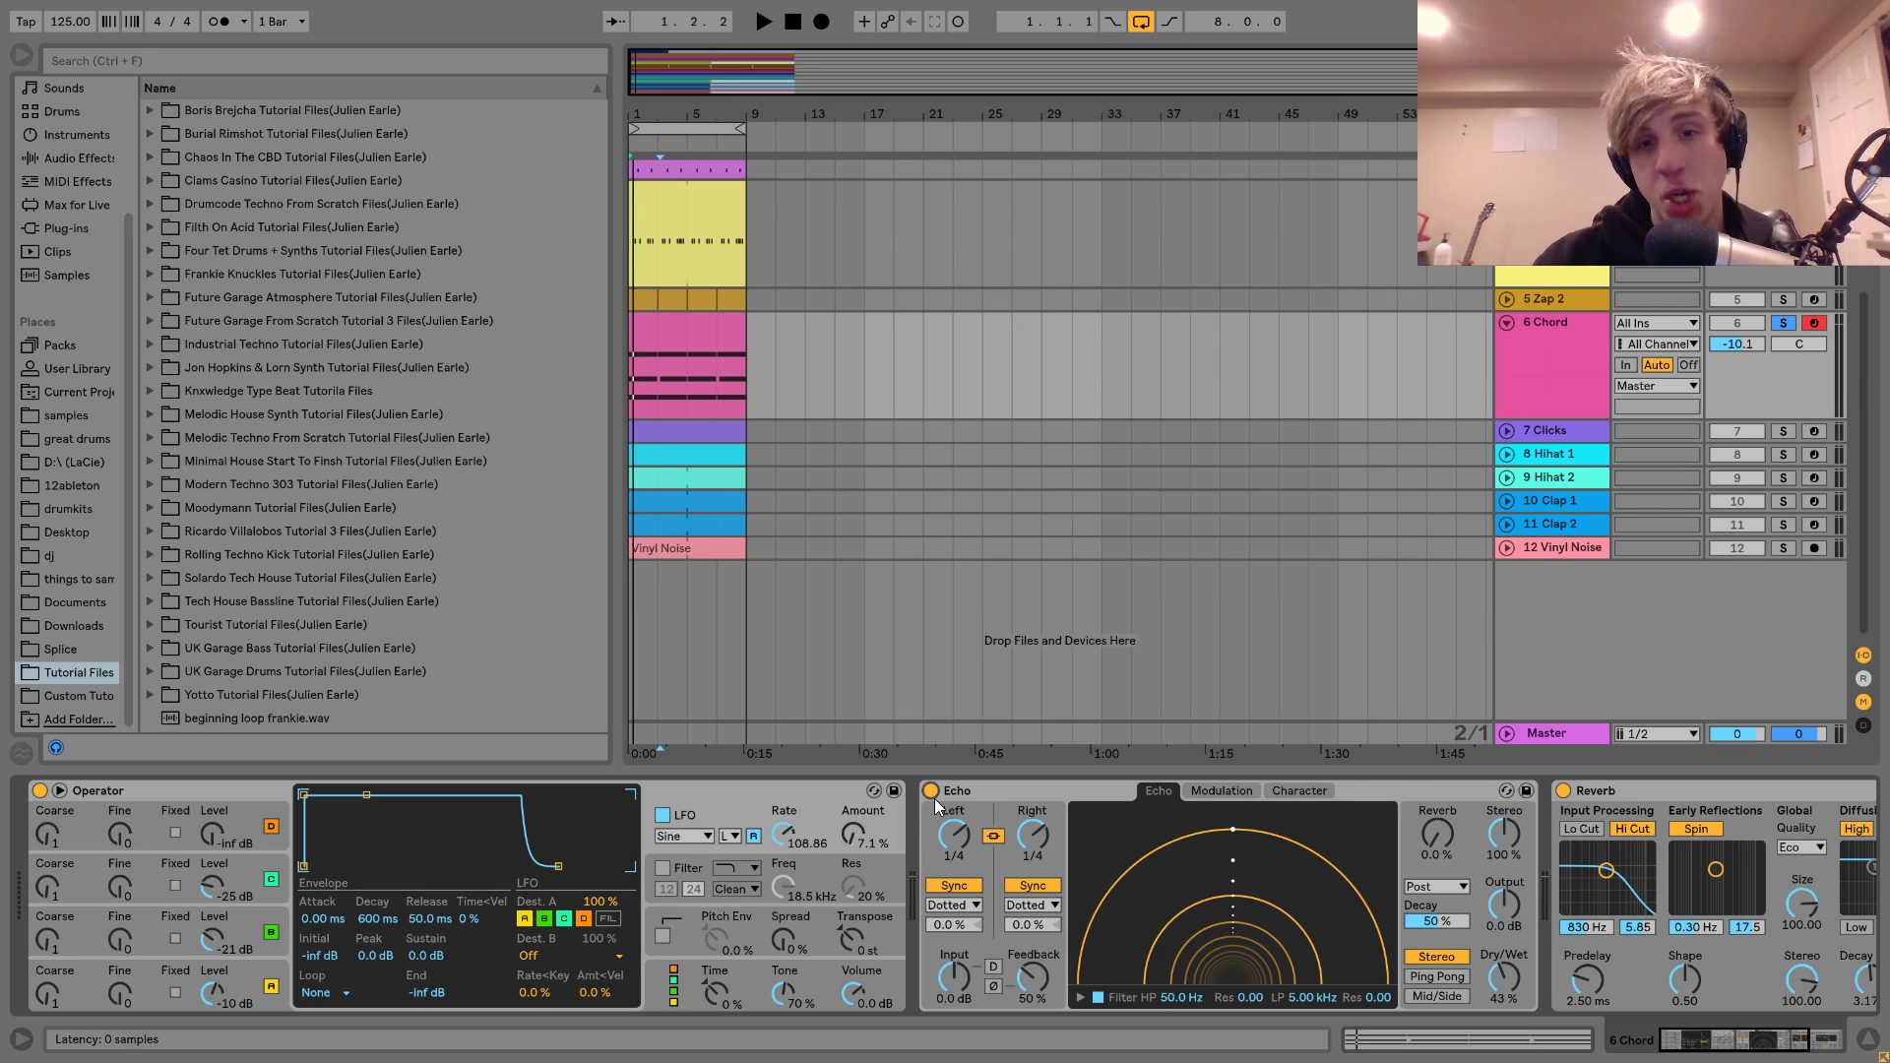
- Play the Chord track alone through its Echo and Reverb, unsolo it to hear the full loop, and select the Chord clip
{"action": "scroll", "coordinate": [936, 800], "scroll_direction": "down", "scroll_amount": 4}
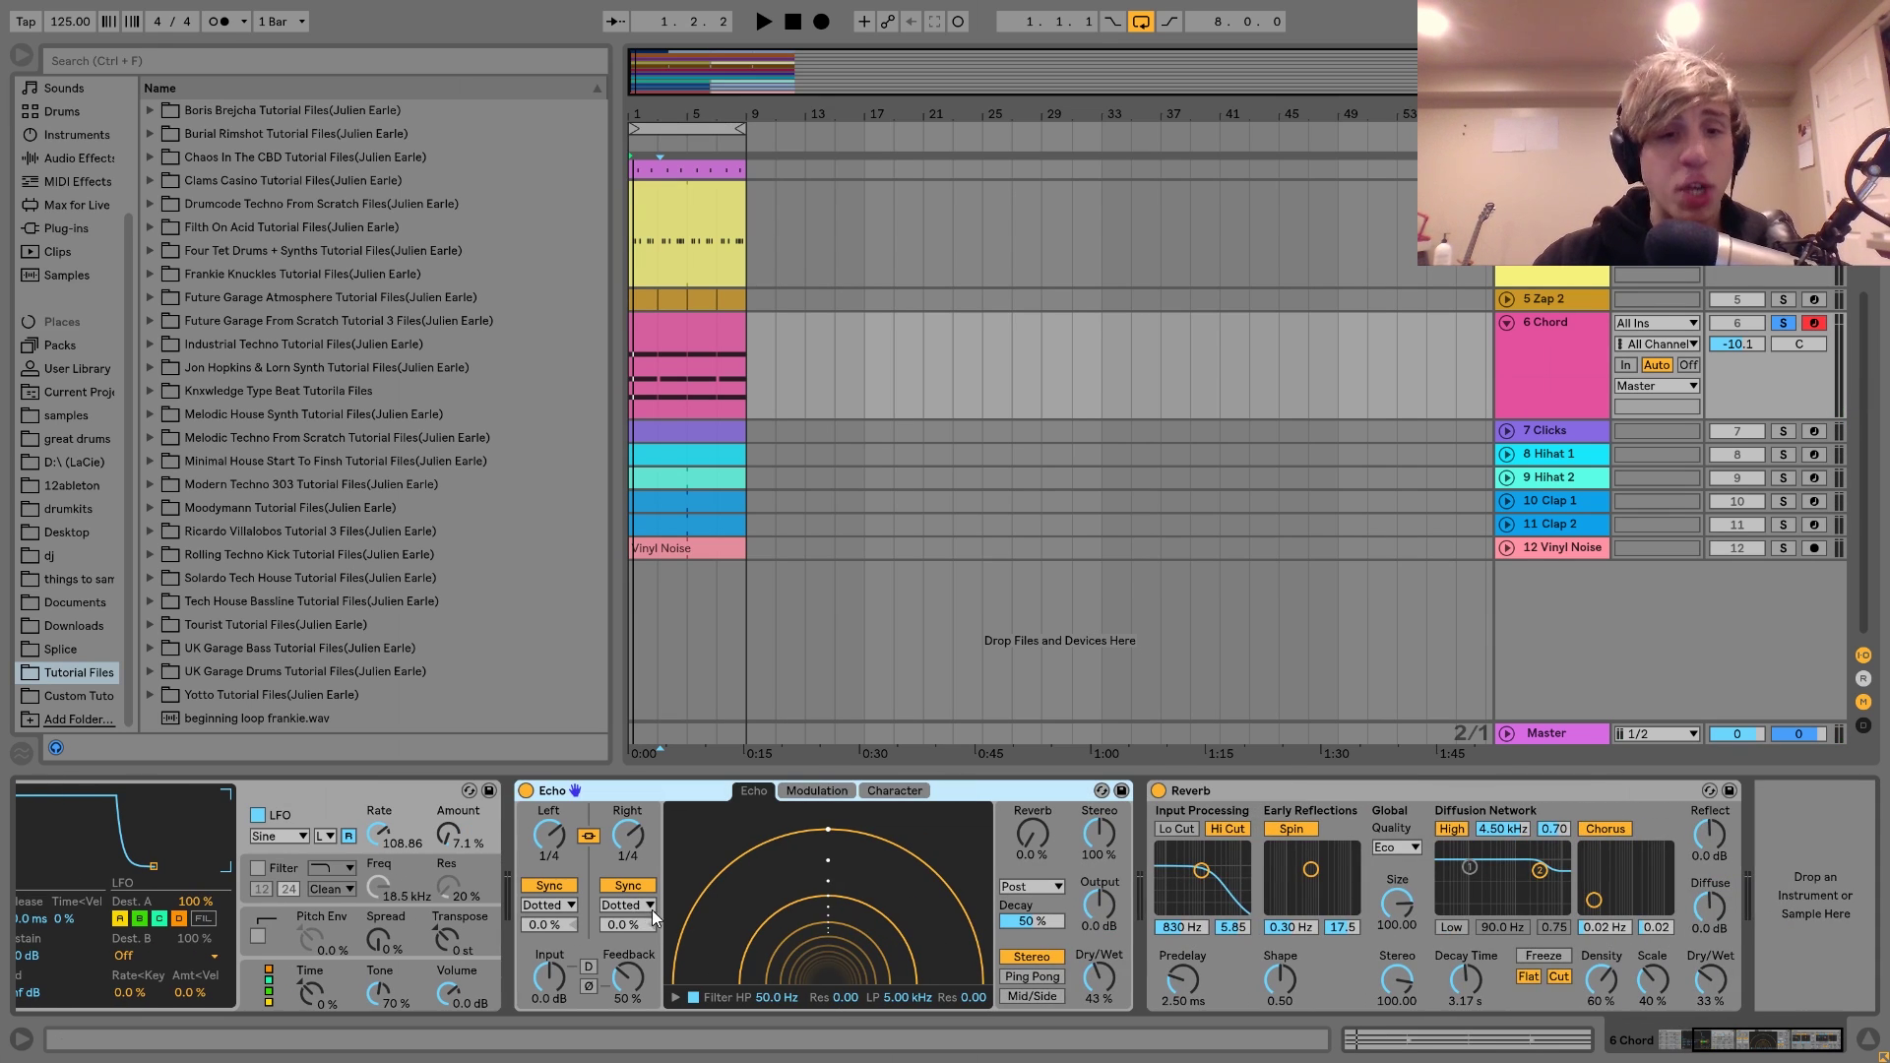
{"action": "key", "text": "space"}
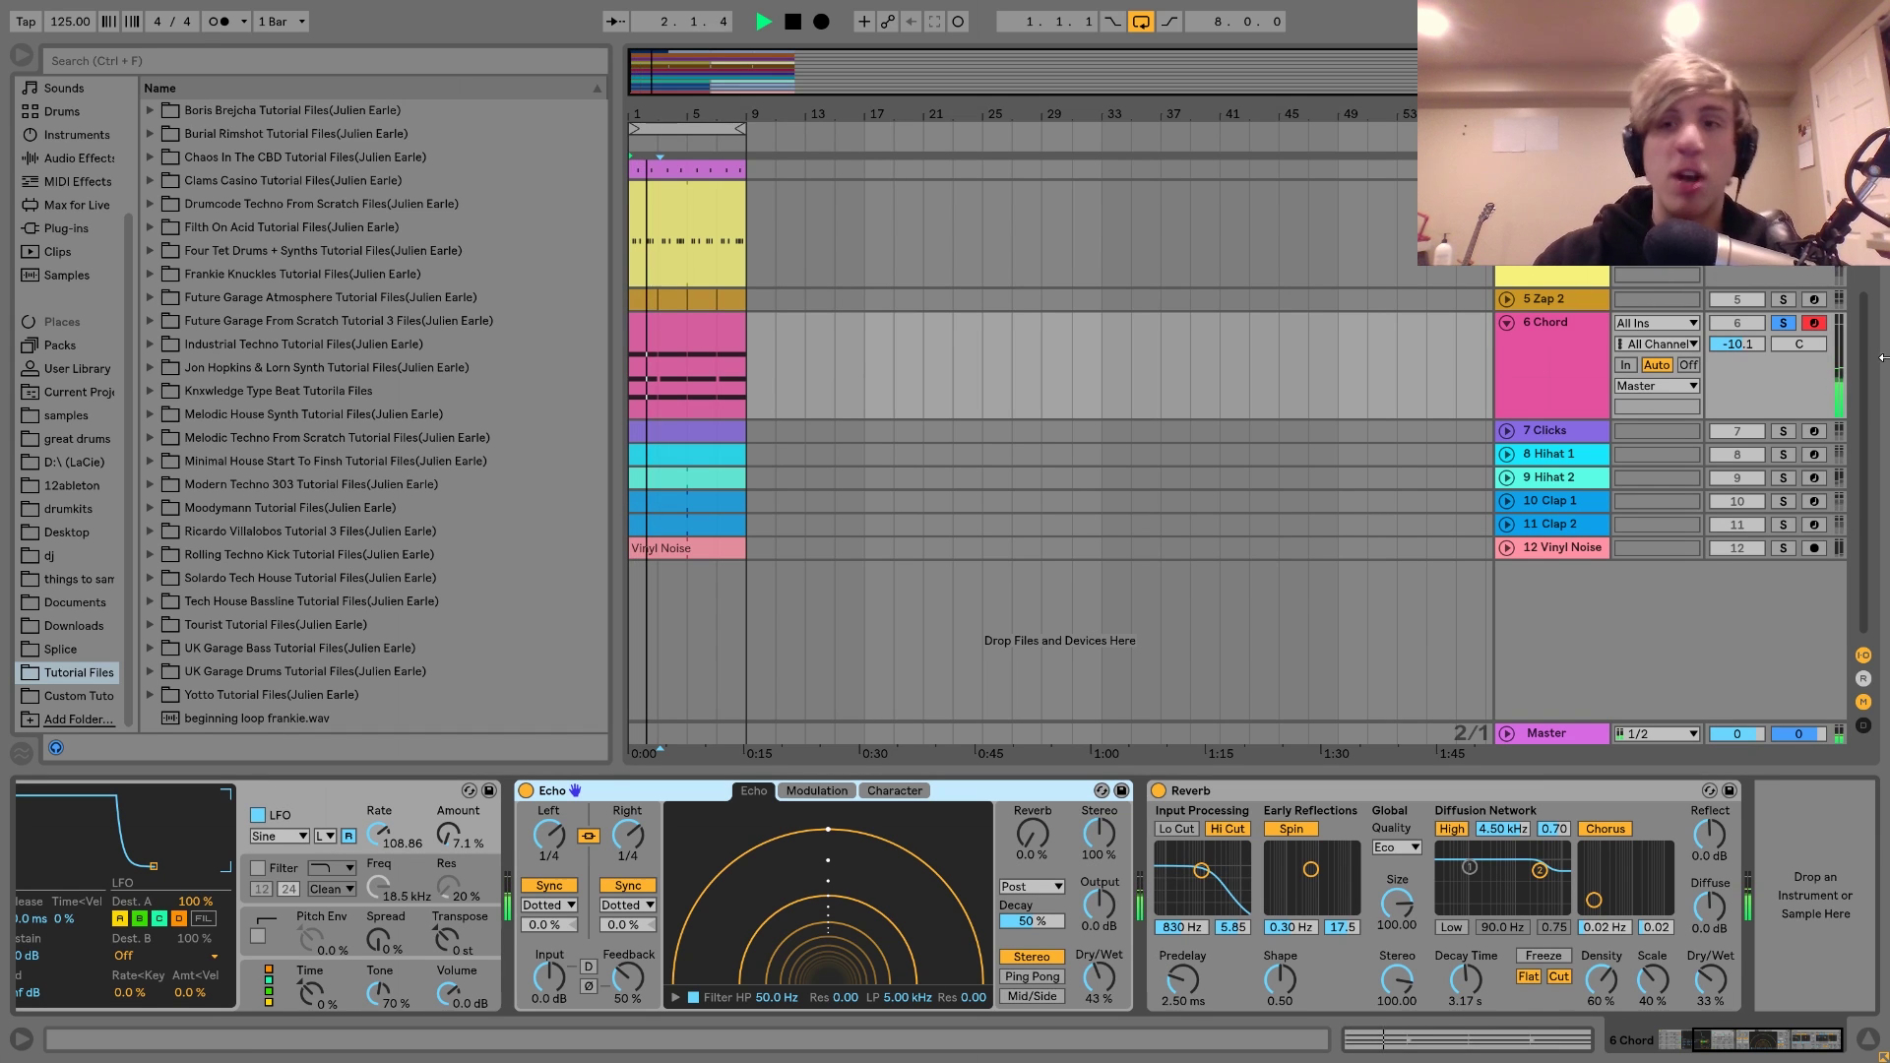
{"action": "left_click", "coordinate": [1783, 323]}
{"action": "key", "text": "space"}
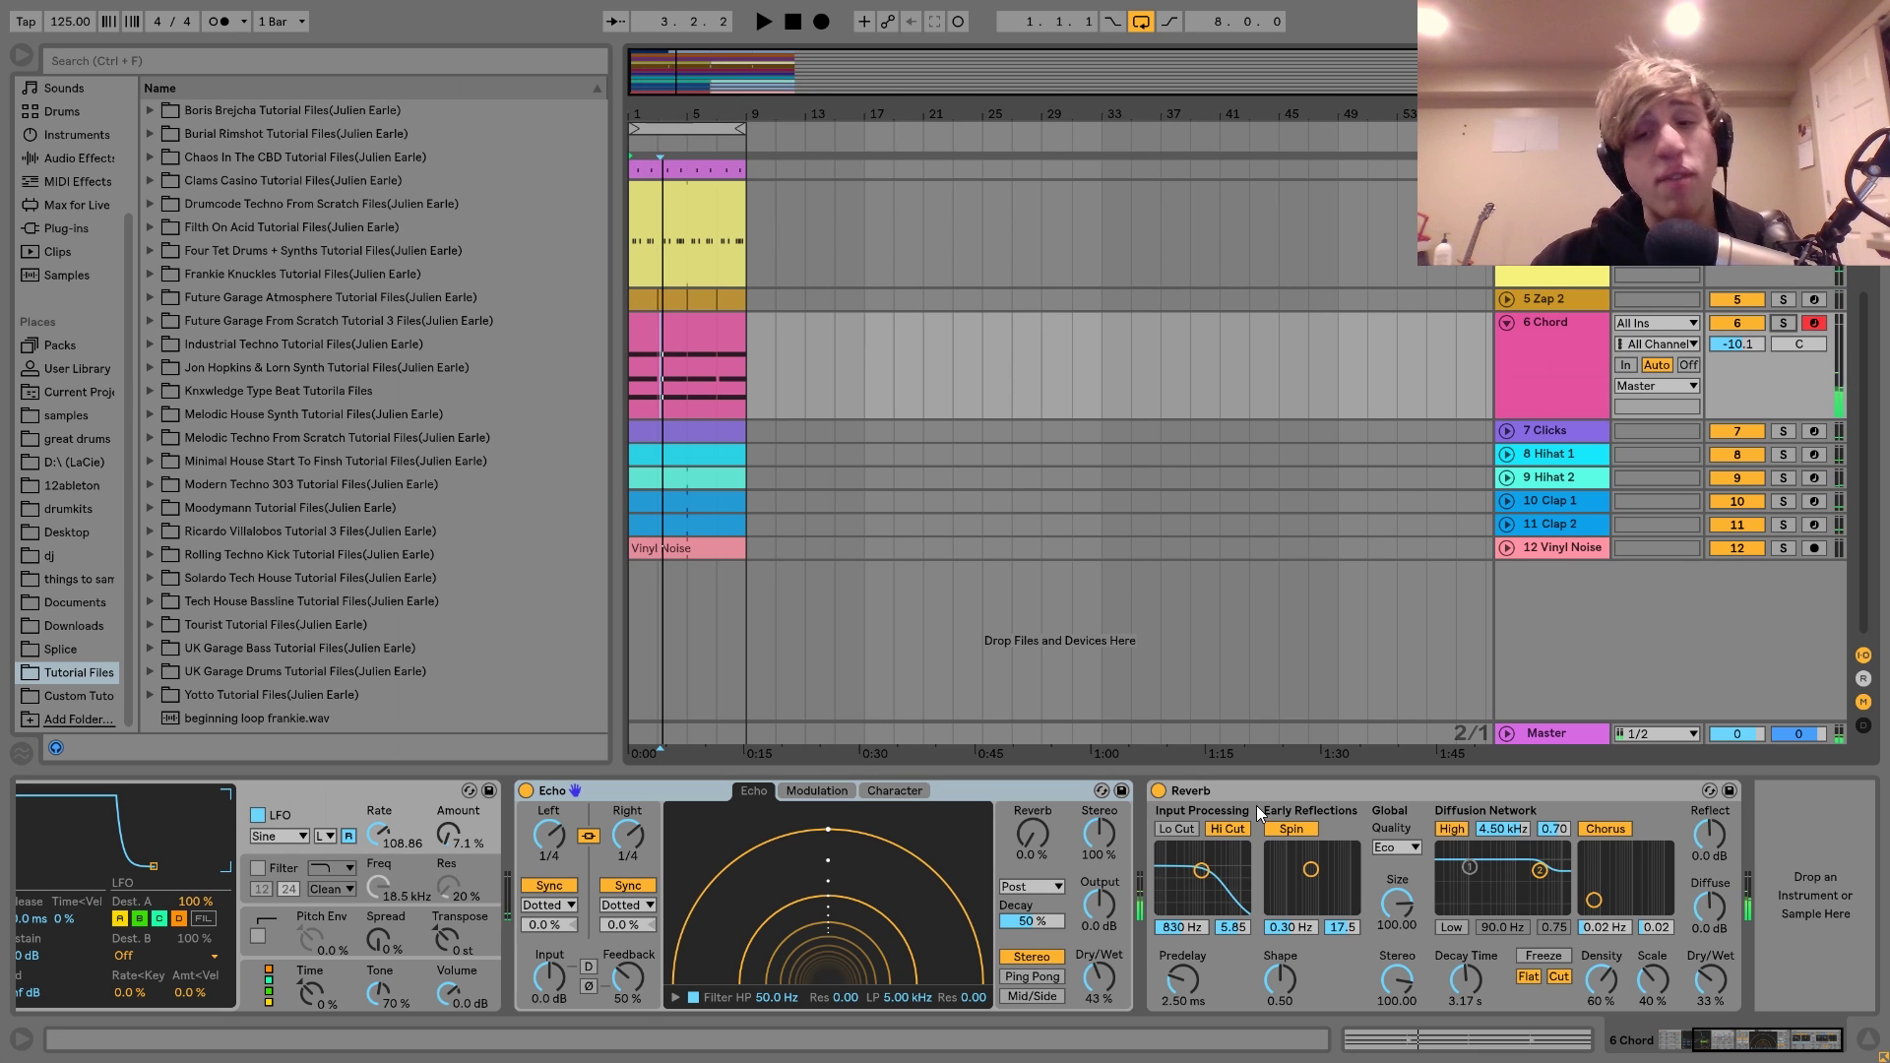
{"action": "key", "text": "space"}
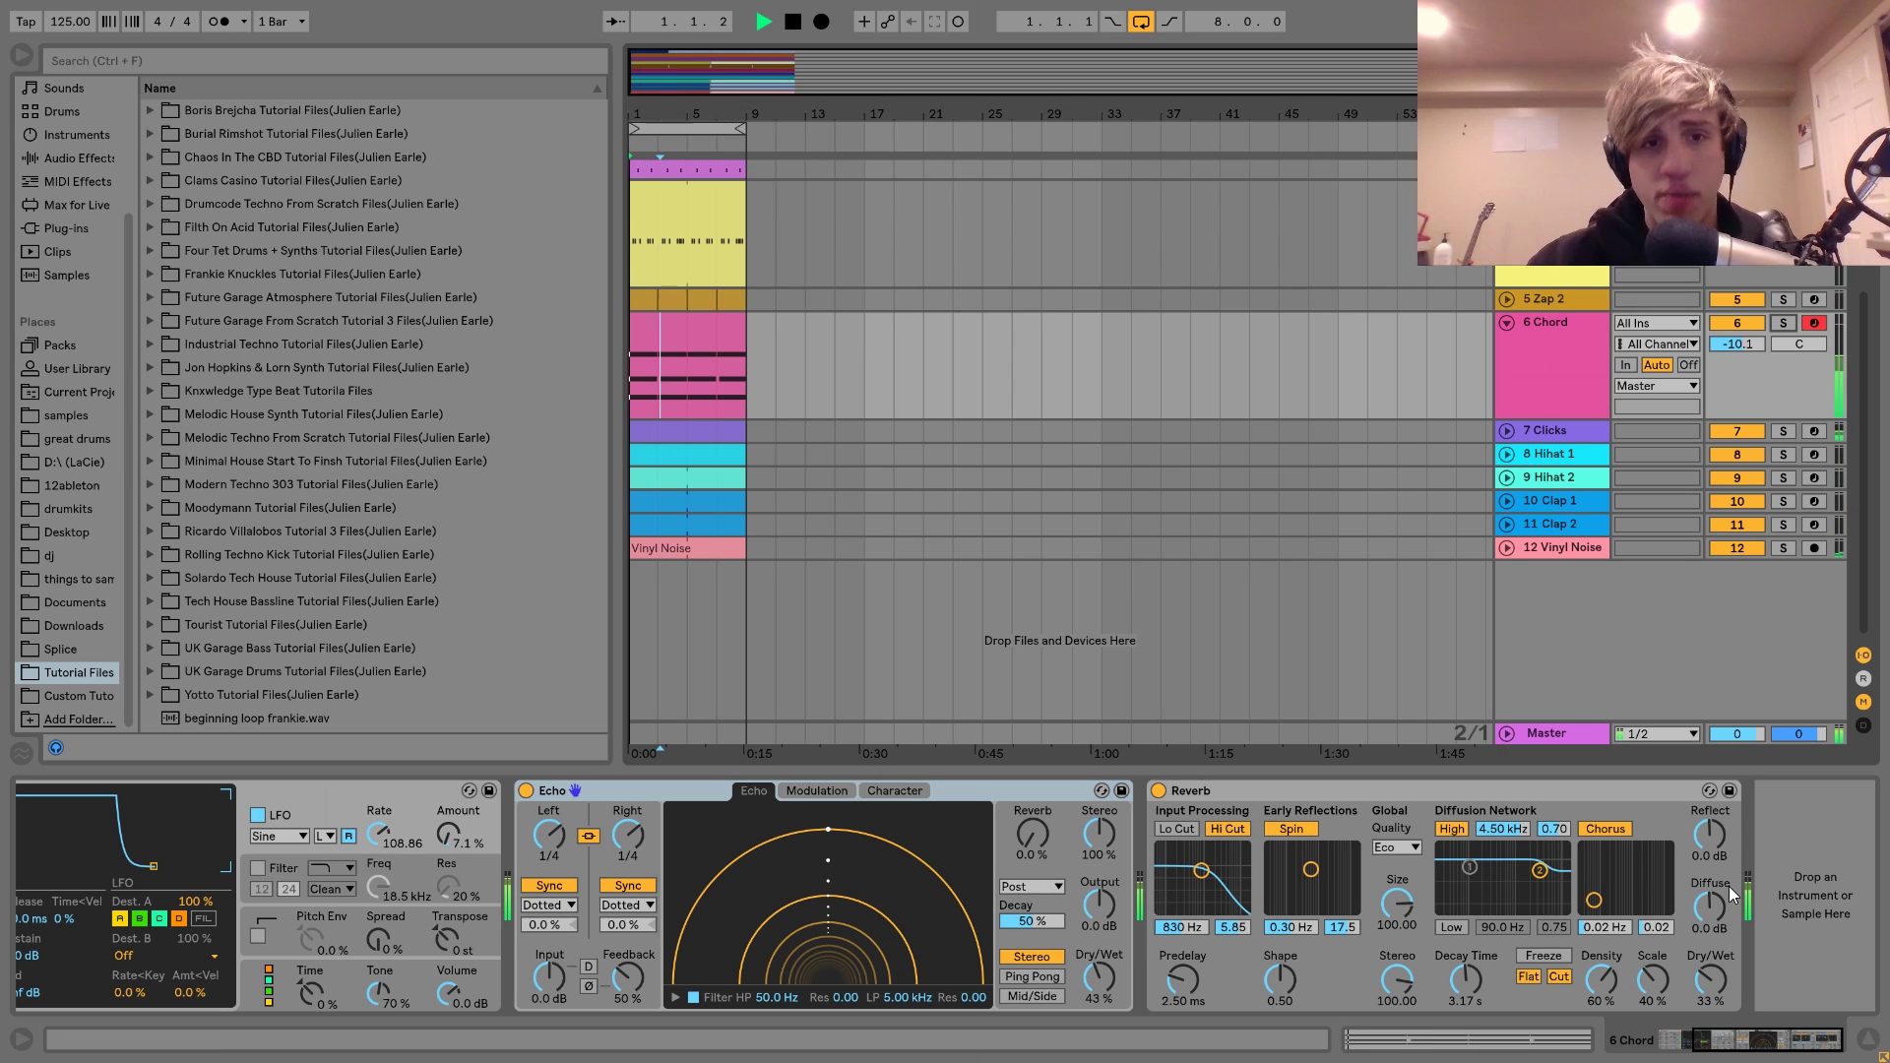
{"action": "key", "text": "space"}
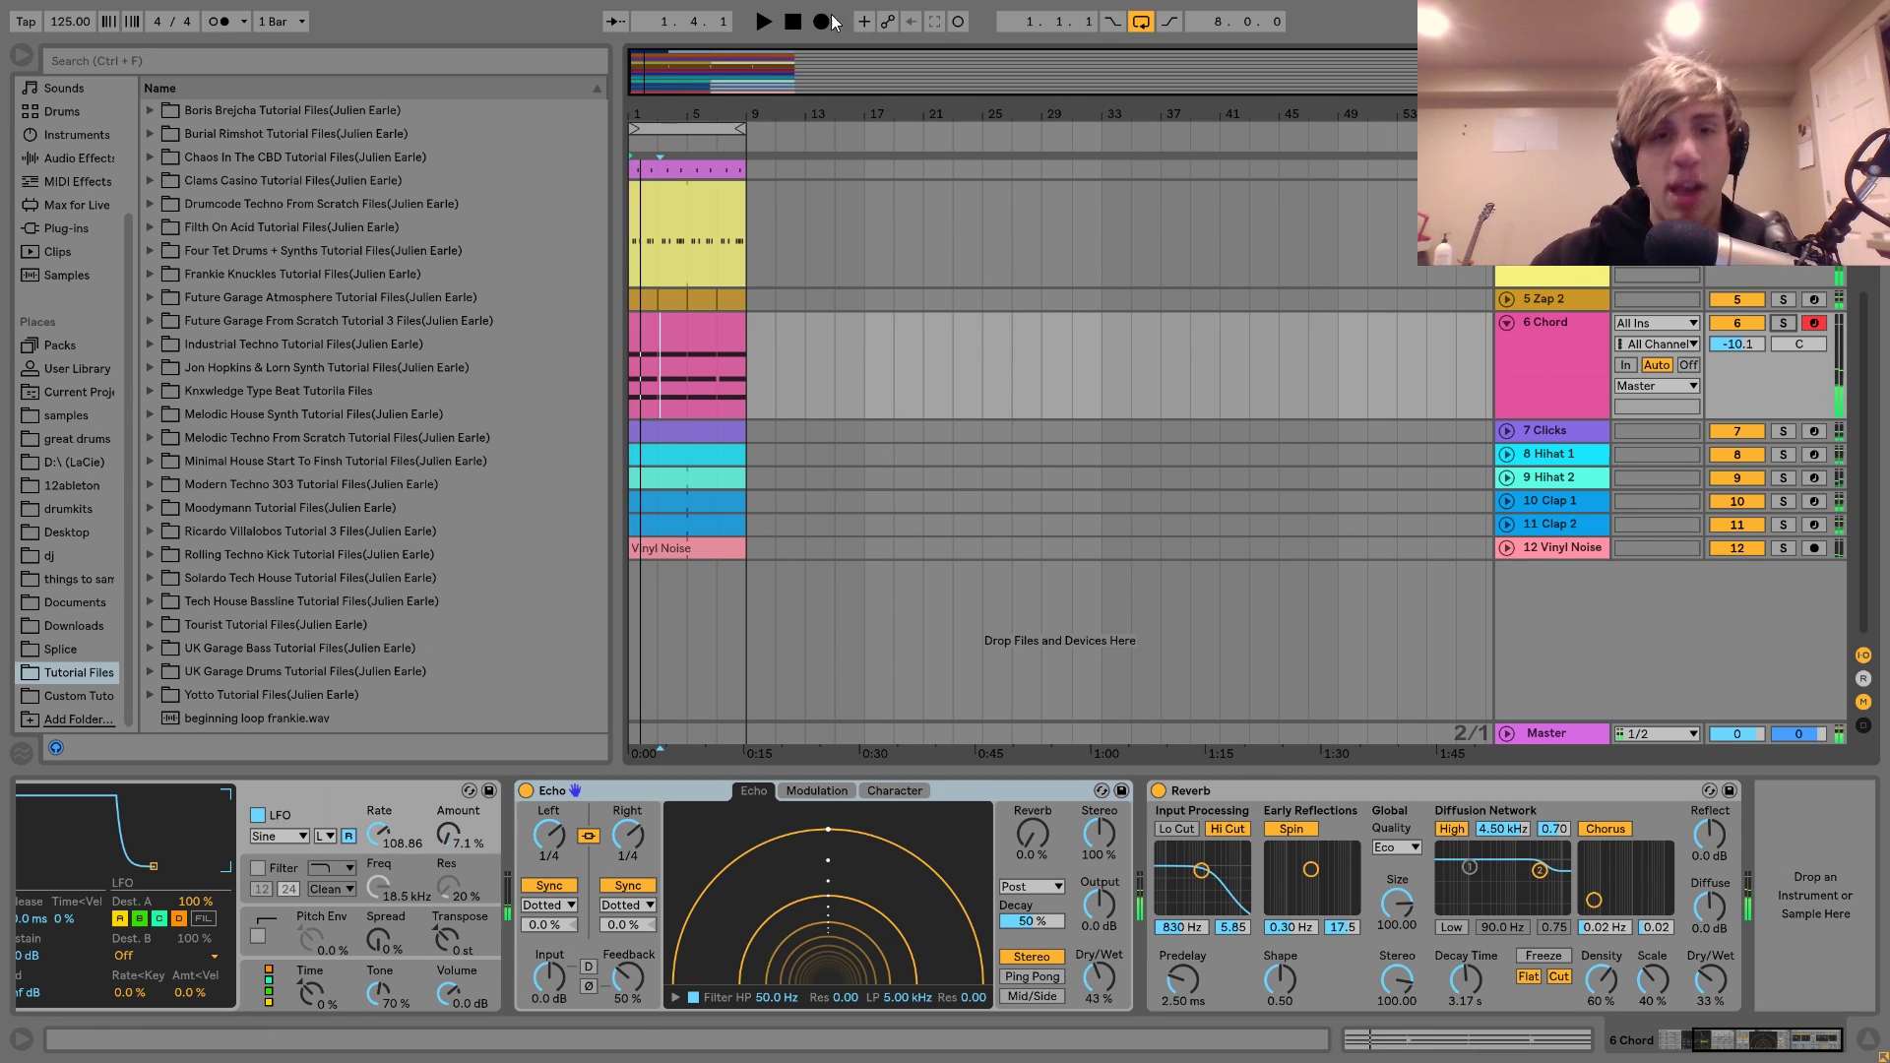
{"action": "left_click", "coordinate": [664, 324]}
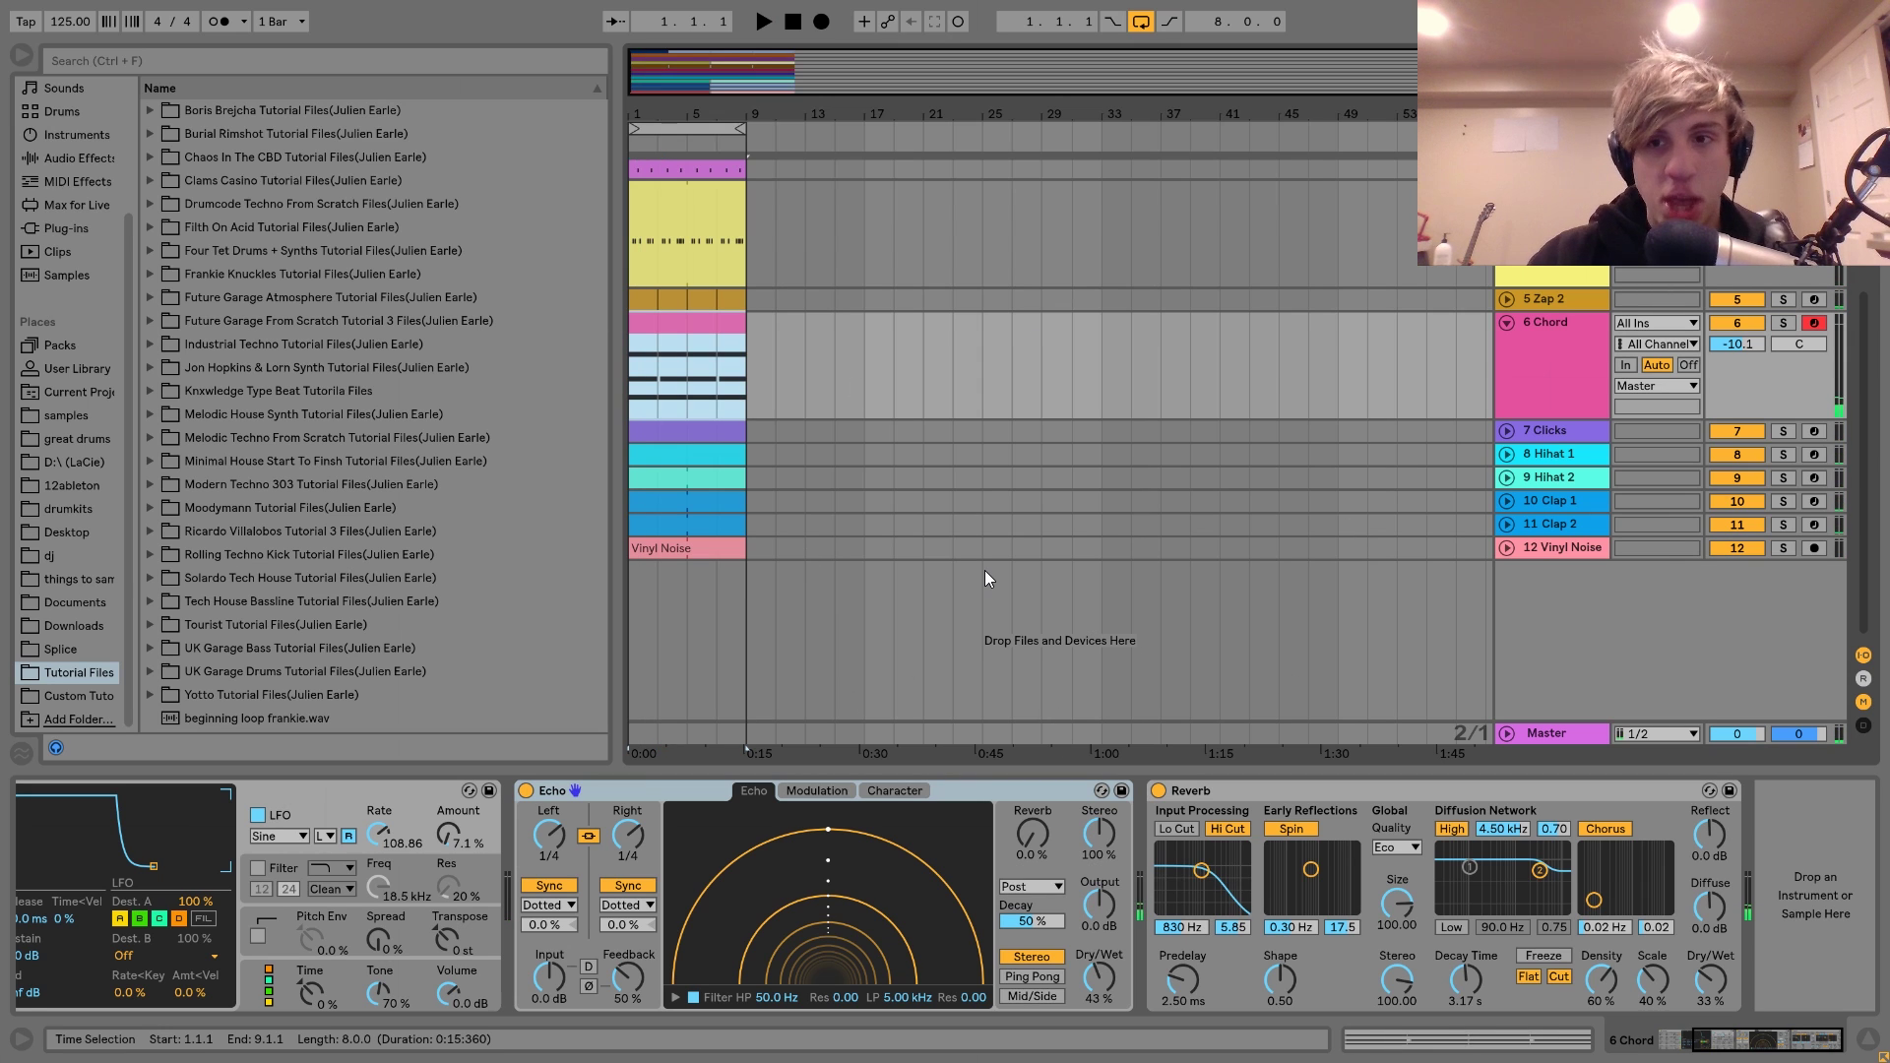
- Unfold and solo the Clicks track, select its eight-bar clip, and play it from the start
{"action": "left_click", "coordinate": [1542, 429]}
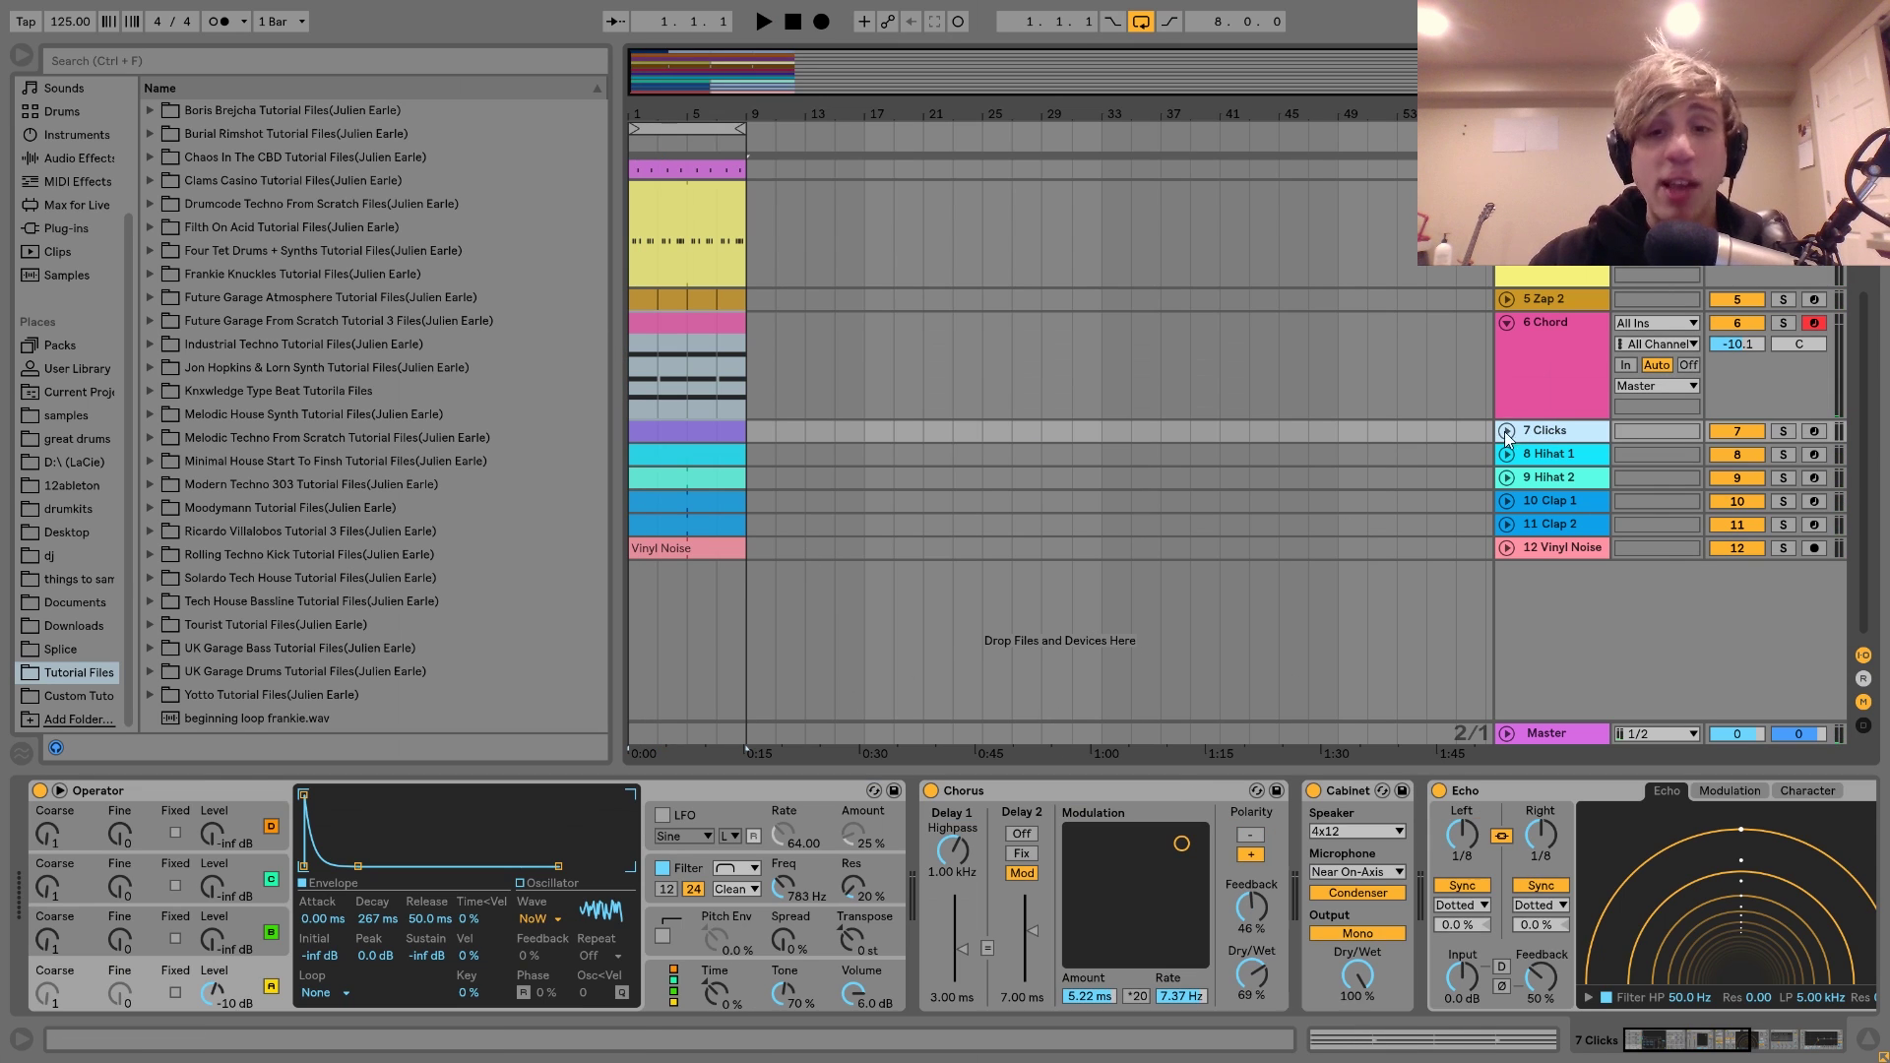
{"action": "left_click", "coordinate": [1506, 430]}
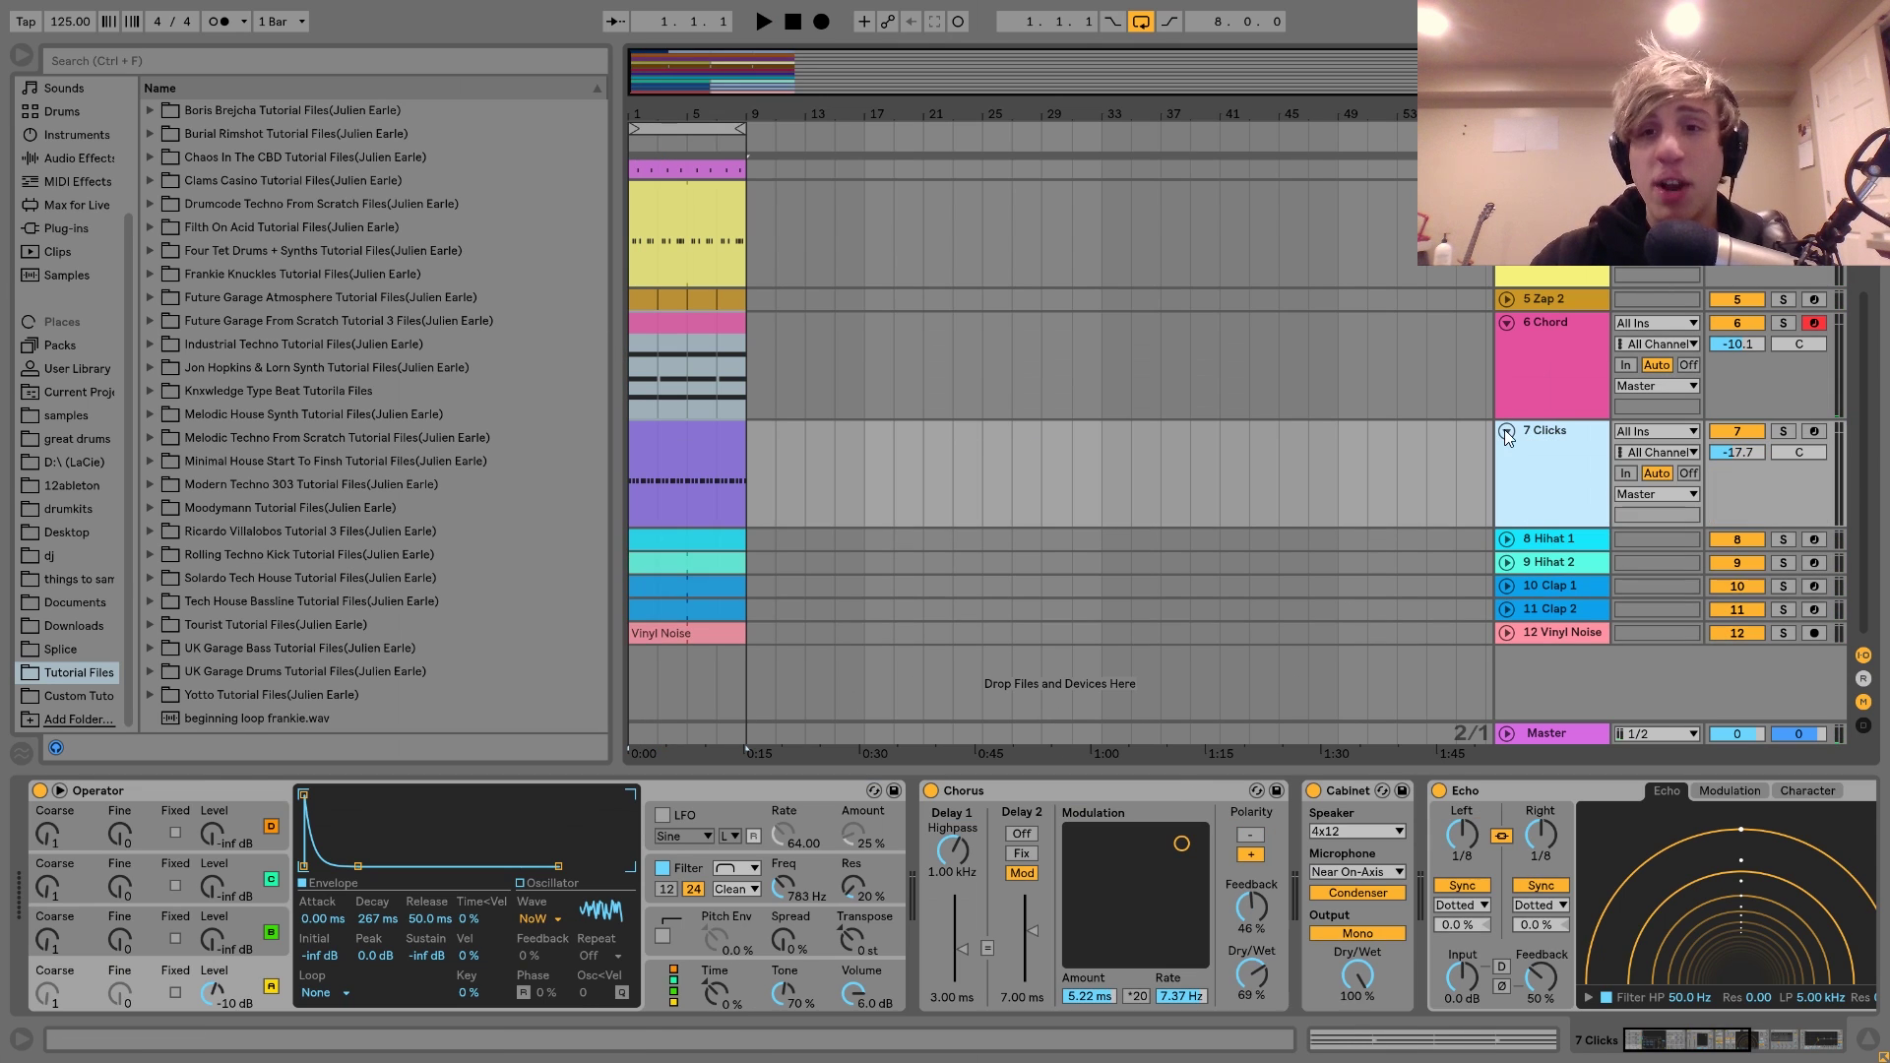
{"action": "left_click", "coordinate": [1785, 431]}
{"action": "left_click", "coordinate": [667, 448]}
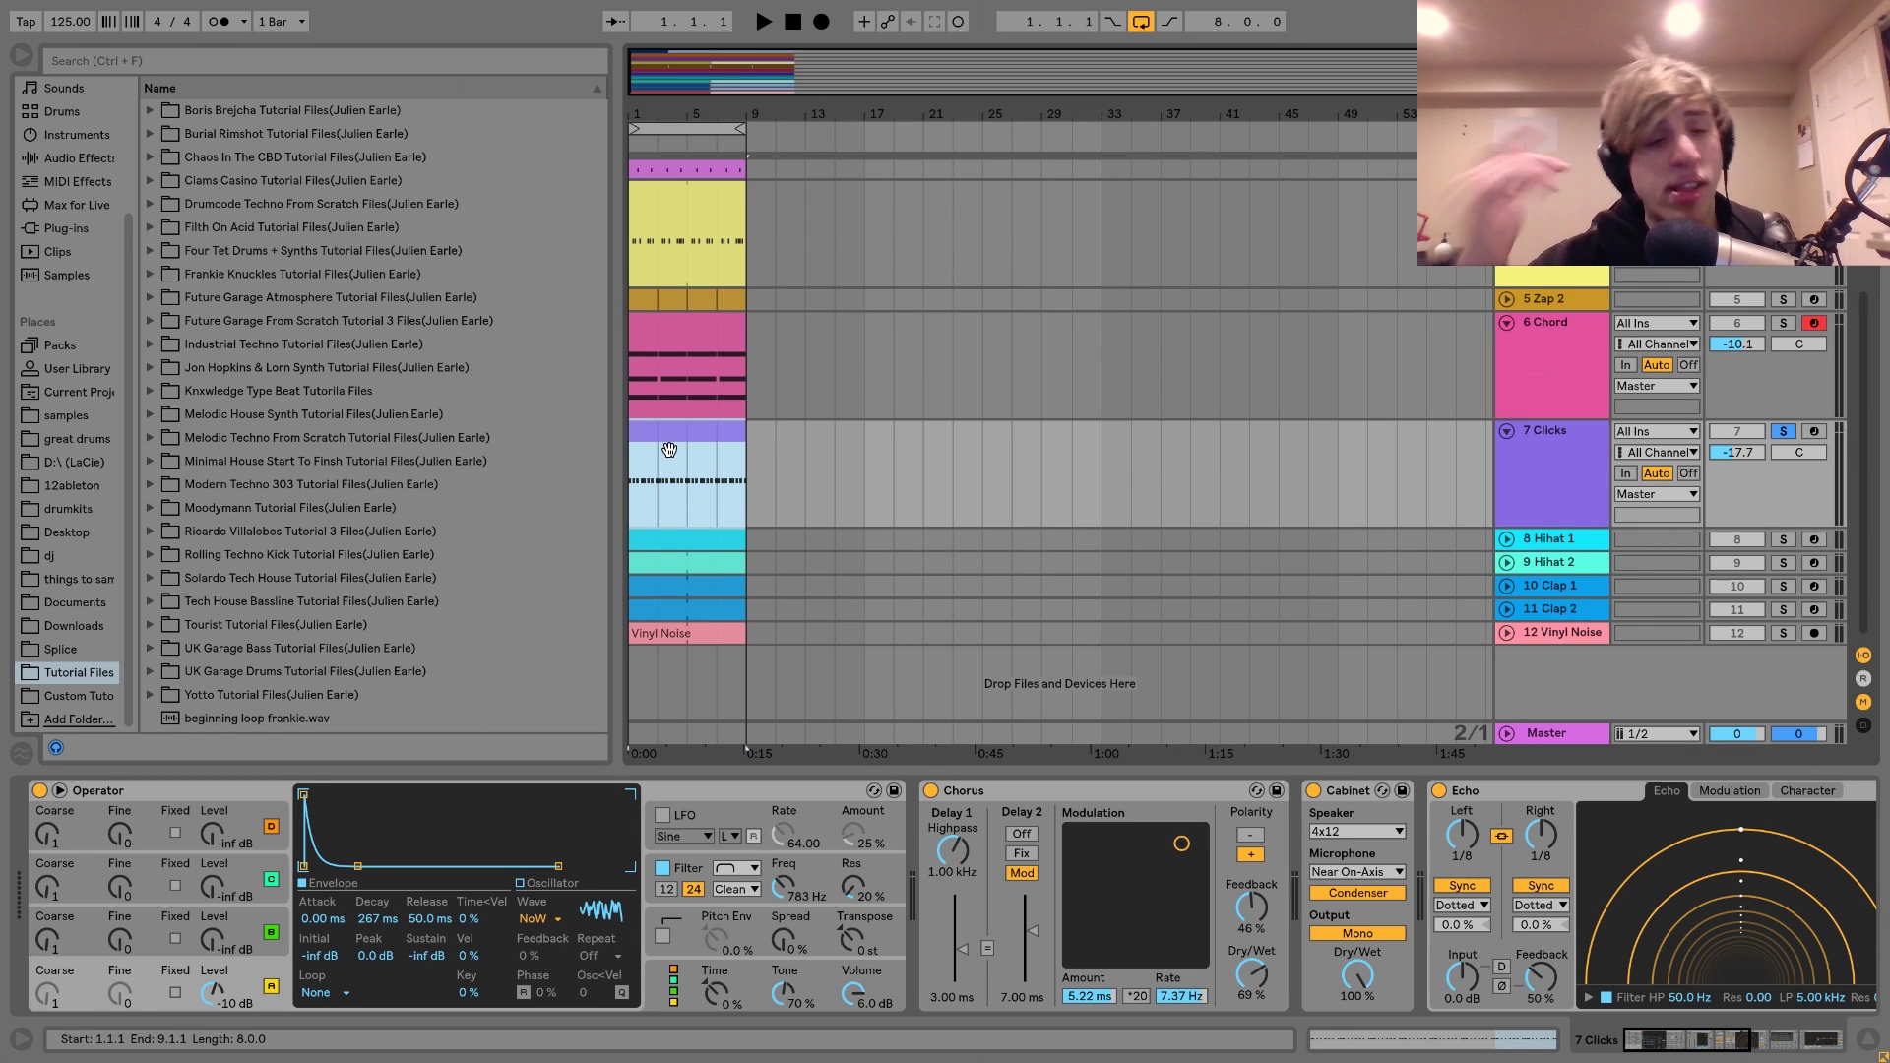
{"action": "key", "text": "space"}
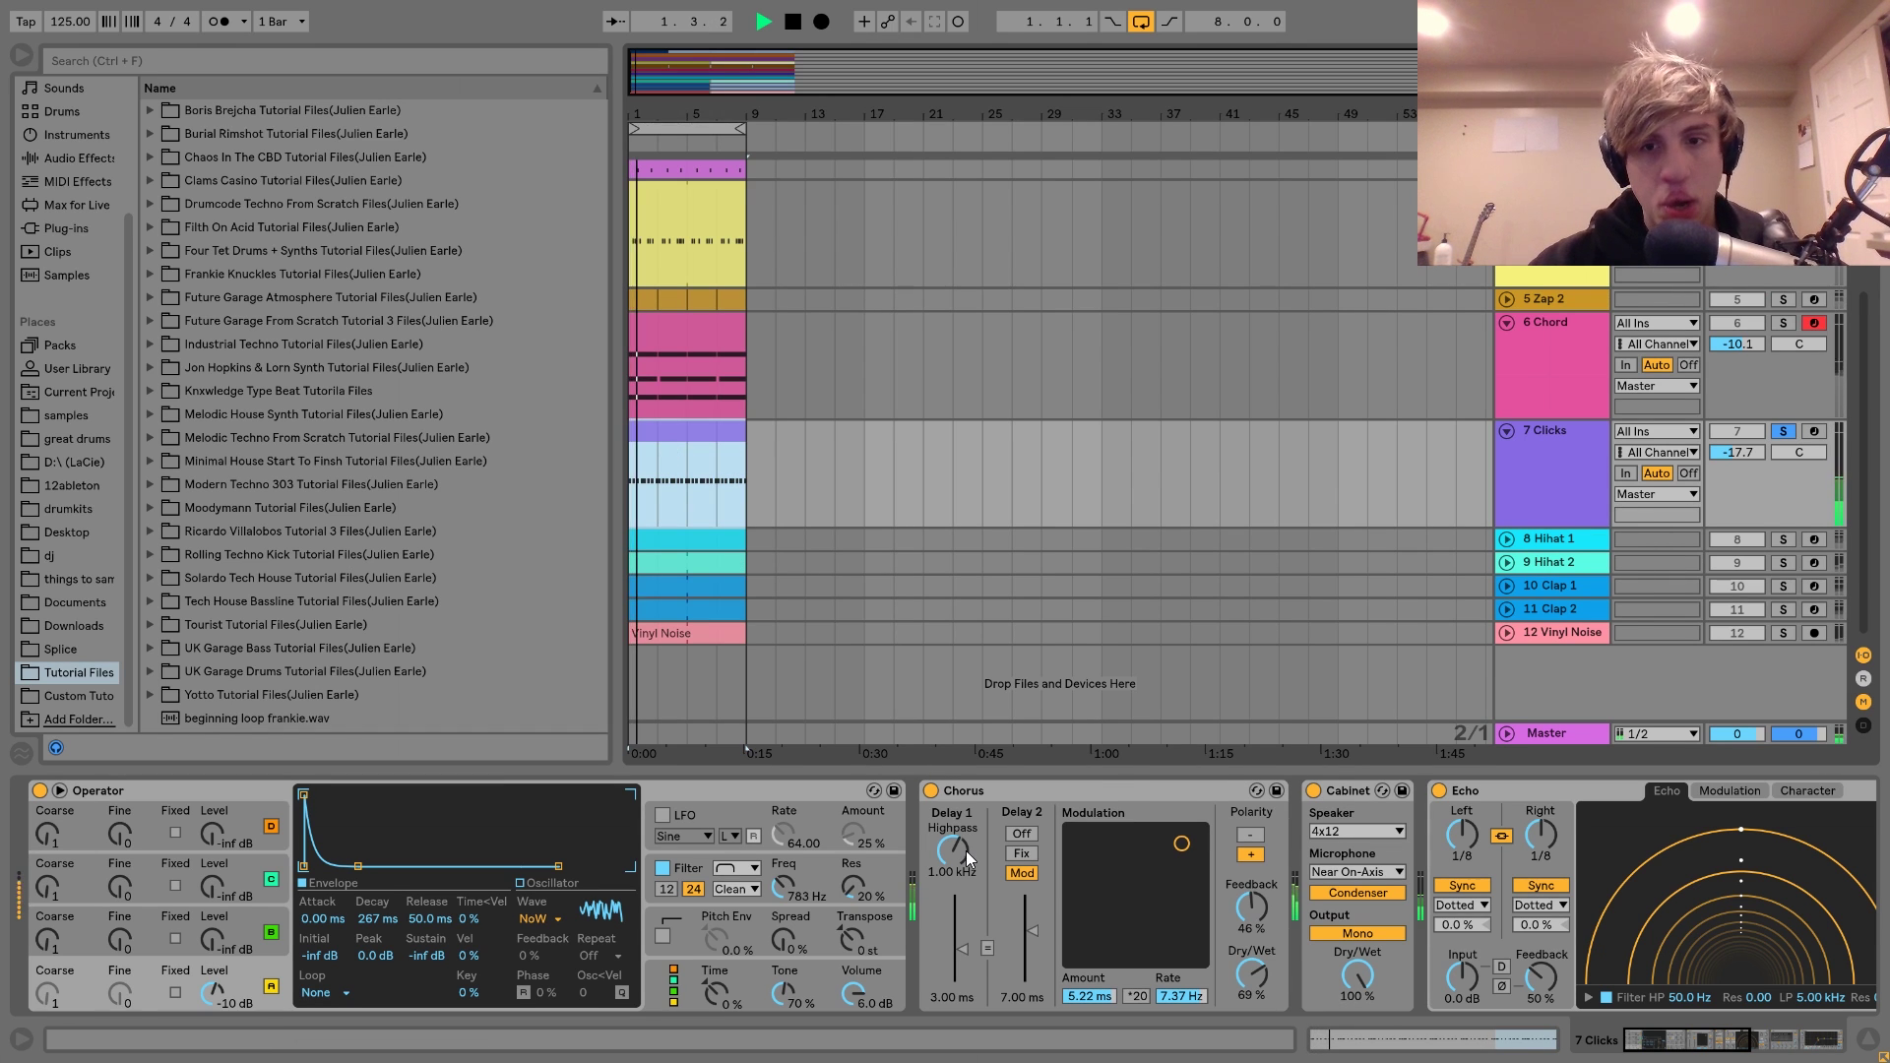
- Look over the Clicks device chain while it plays, stop, and examine Operator's envelope and filter settings
{"action": "scroll", "coordinate": [966, 850], "scroll_direction": "right", "scroll_amount": 5}
{"action": "scroll", "coordinate": [966, 851], "scroll_direction": "right", "scroll_amount": 5}
{"action": "scroll", "coordinate": [965, 850], "scroll_direction": "left", "scroll_amount": 7}
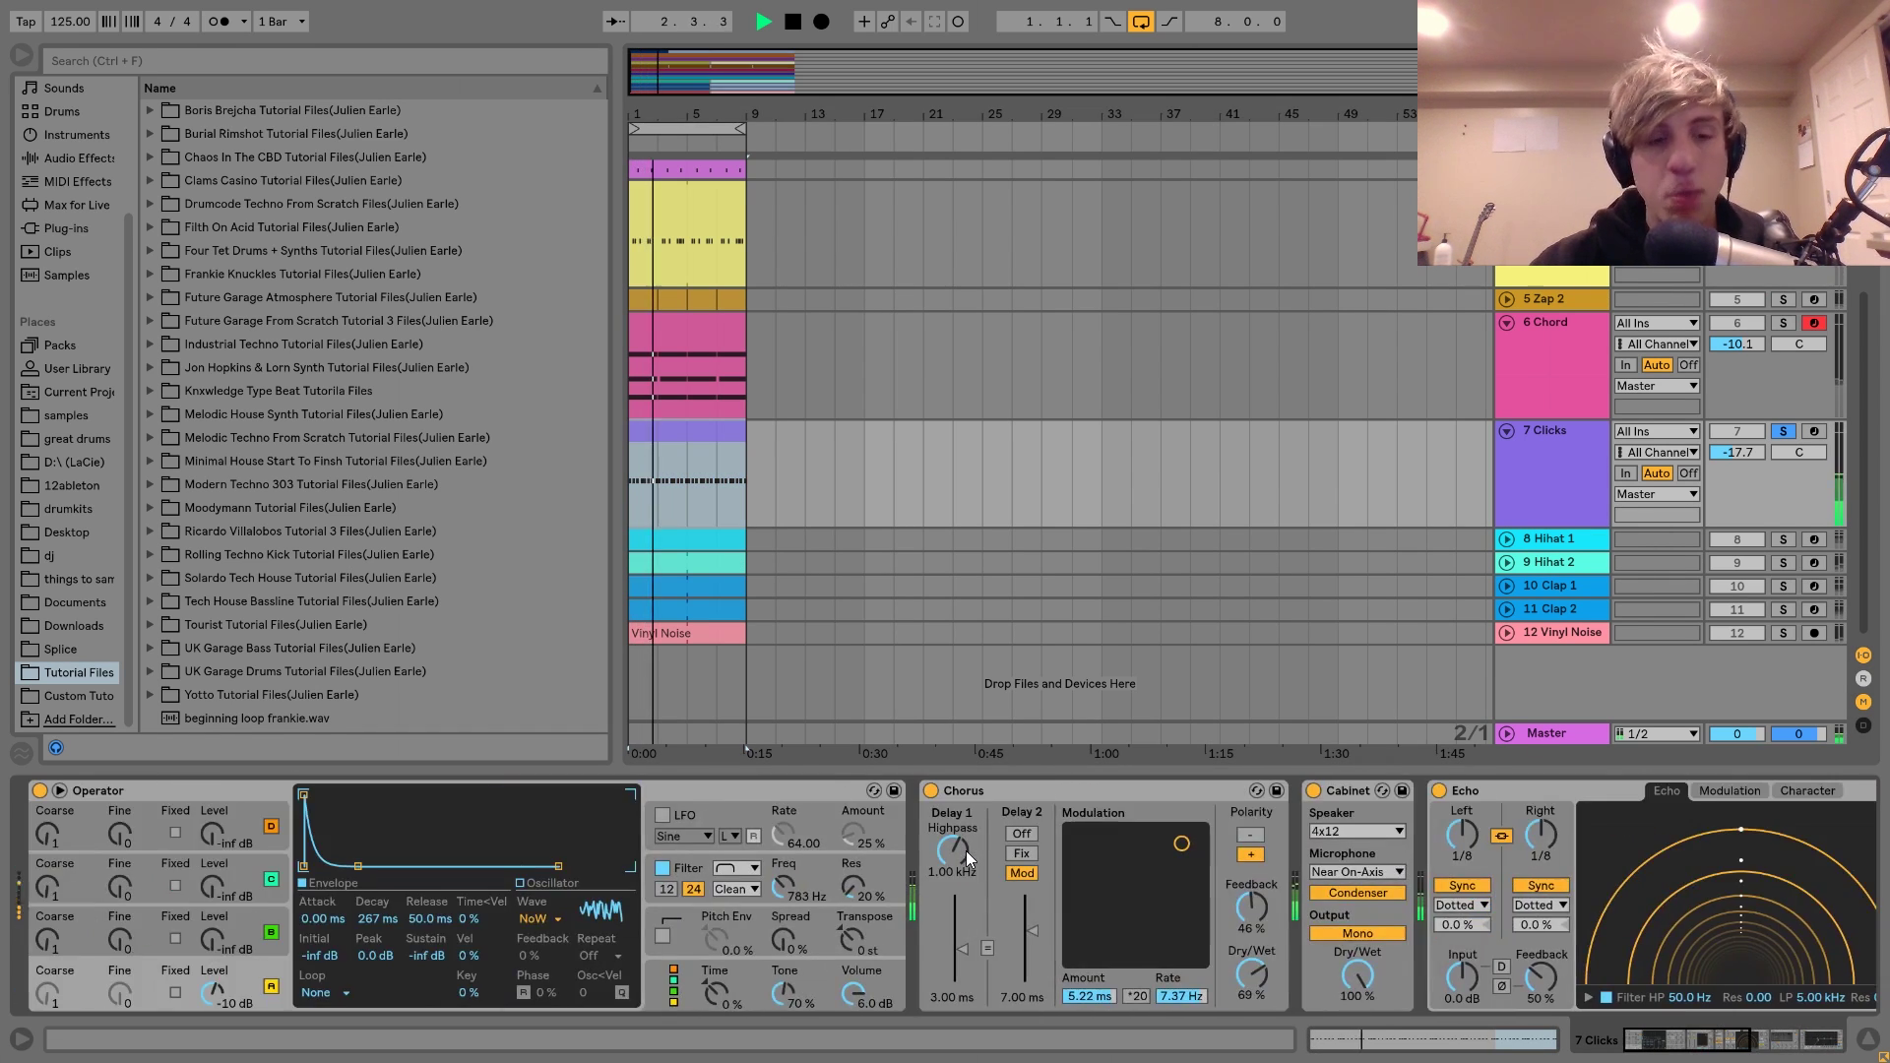
{"action": "left_click", "coordinate": [175, 794]}
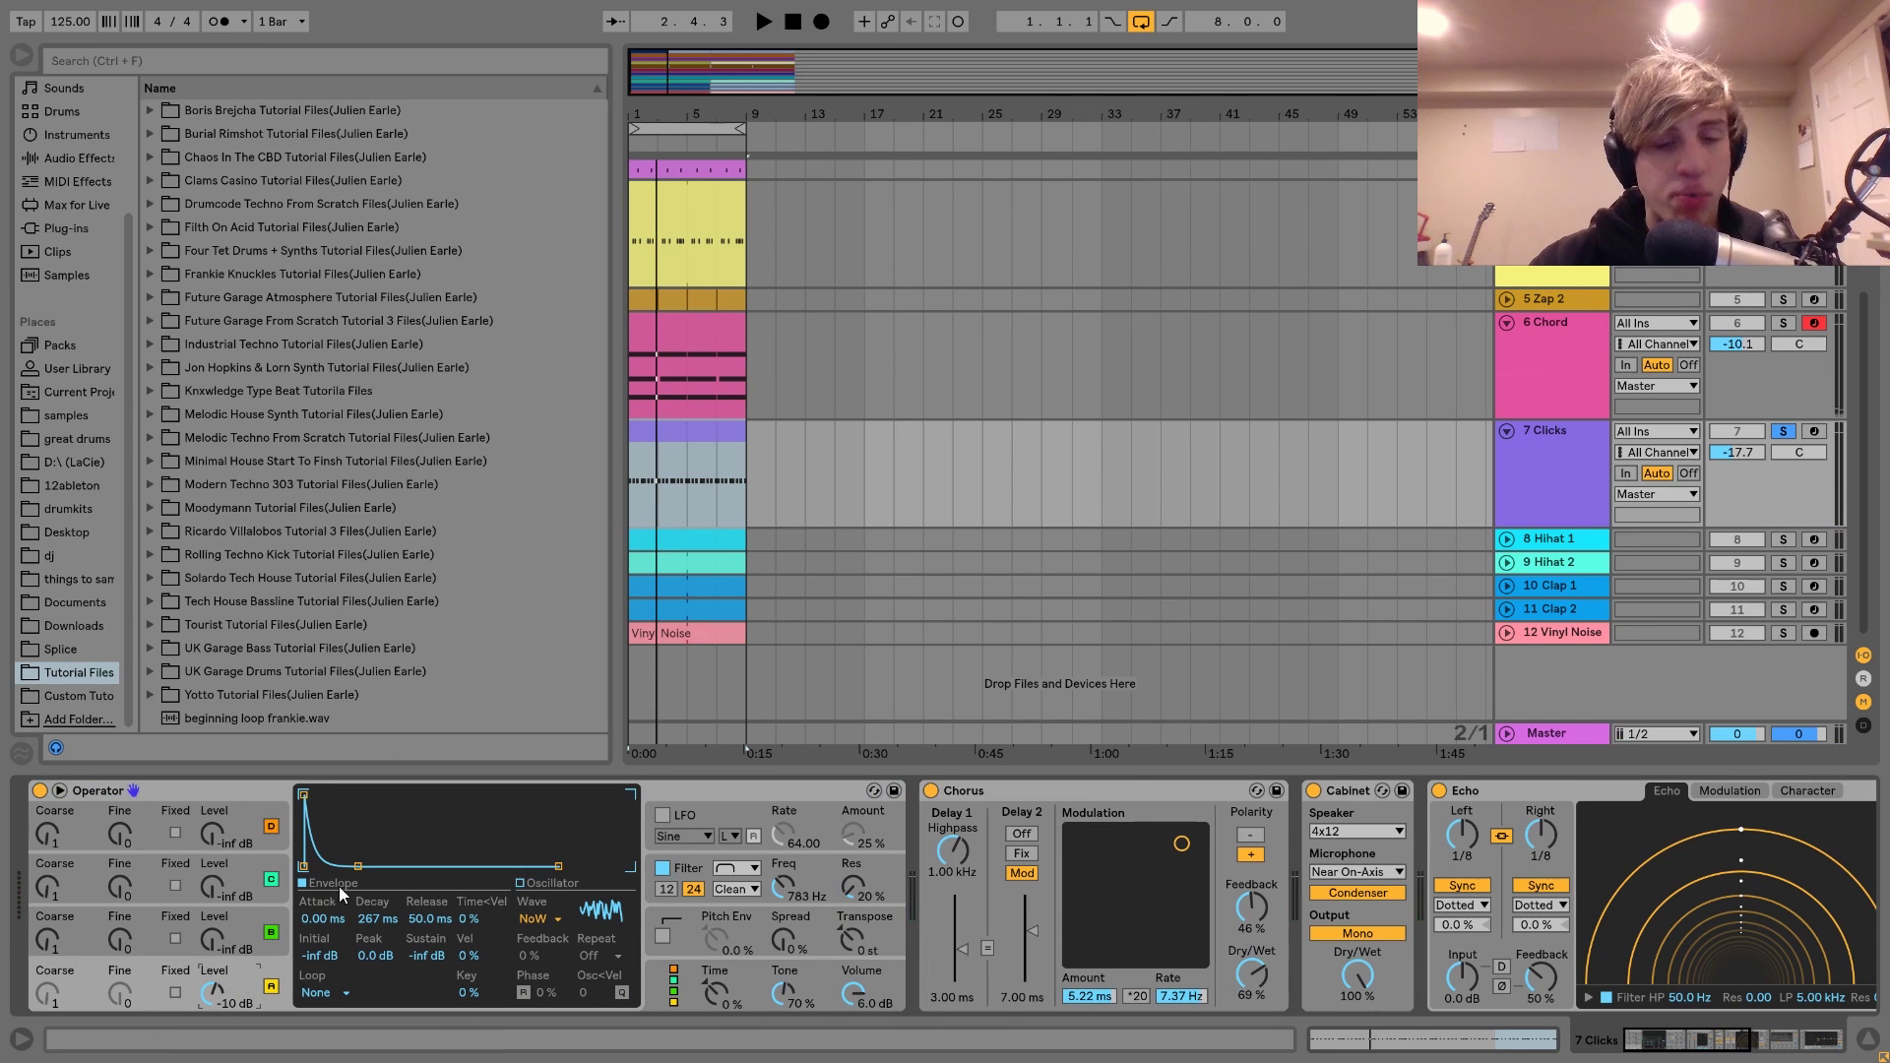
{"action": "left_click", "coordinate": [694, 872]}
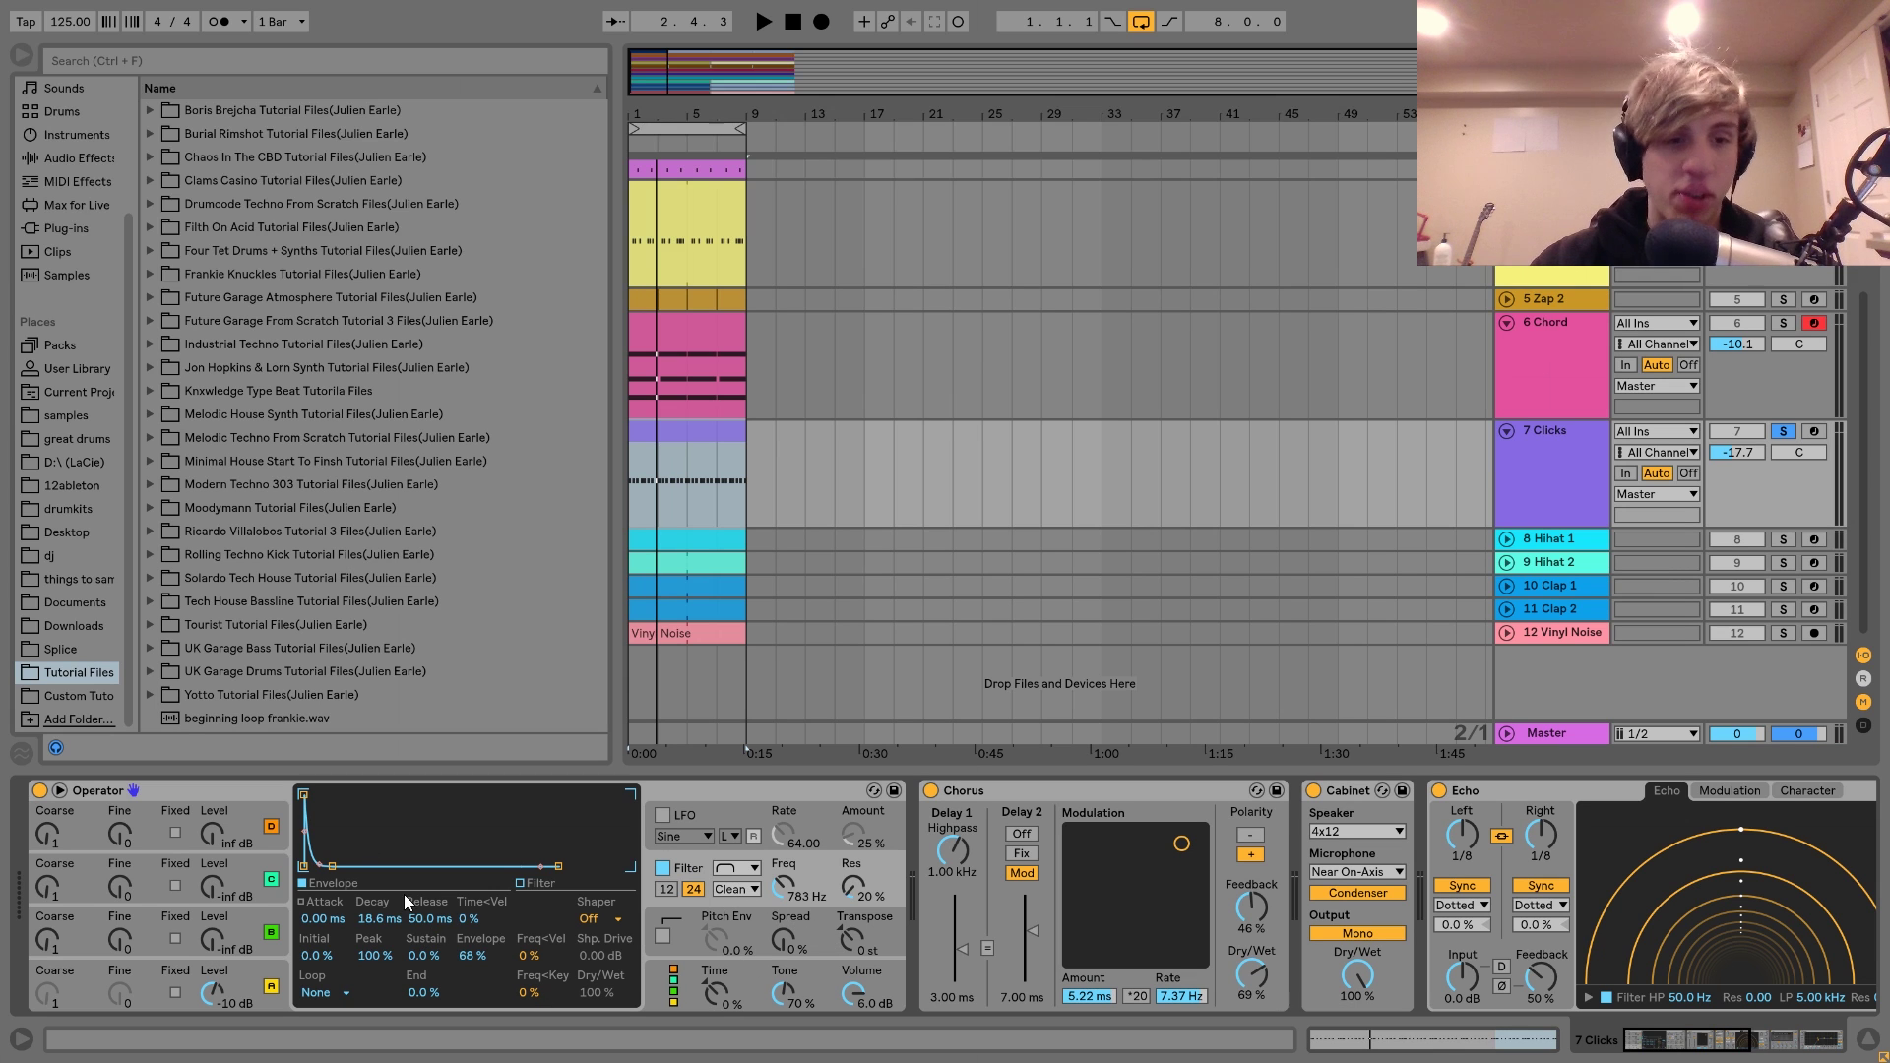
- Bypass EQ Eight, Amp, Echo, Cabinet and Chorus on the Clicks track
{"action": "scroll", "coordinate": [483, 913], "scroll_direction": "right", "scroll_amount": 10}
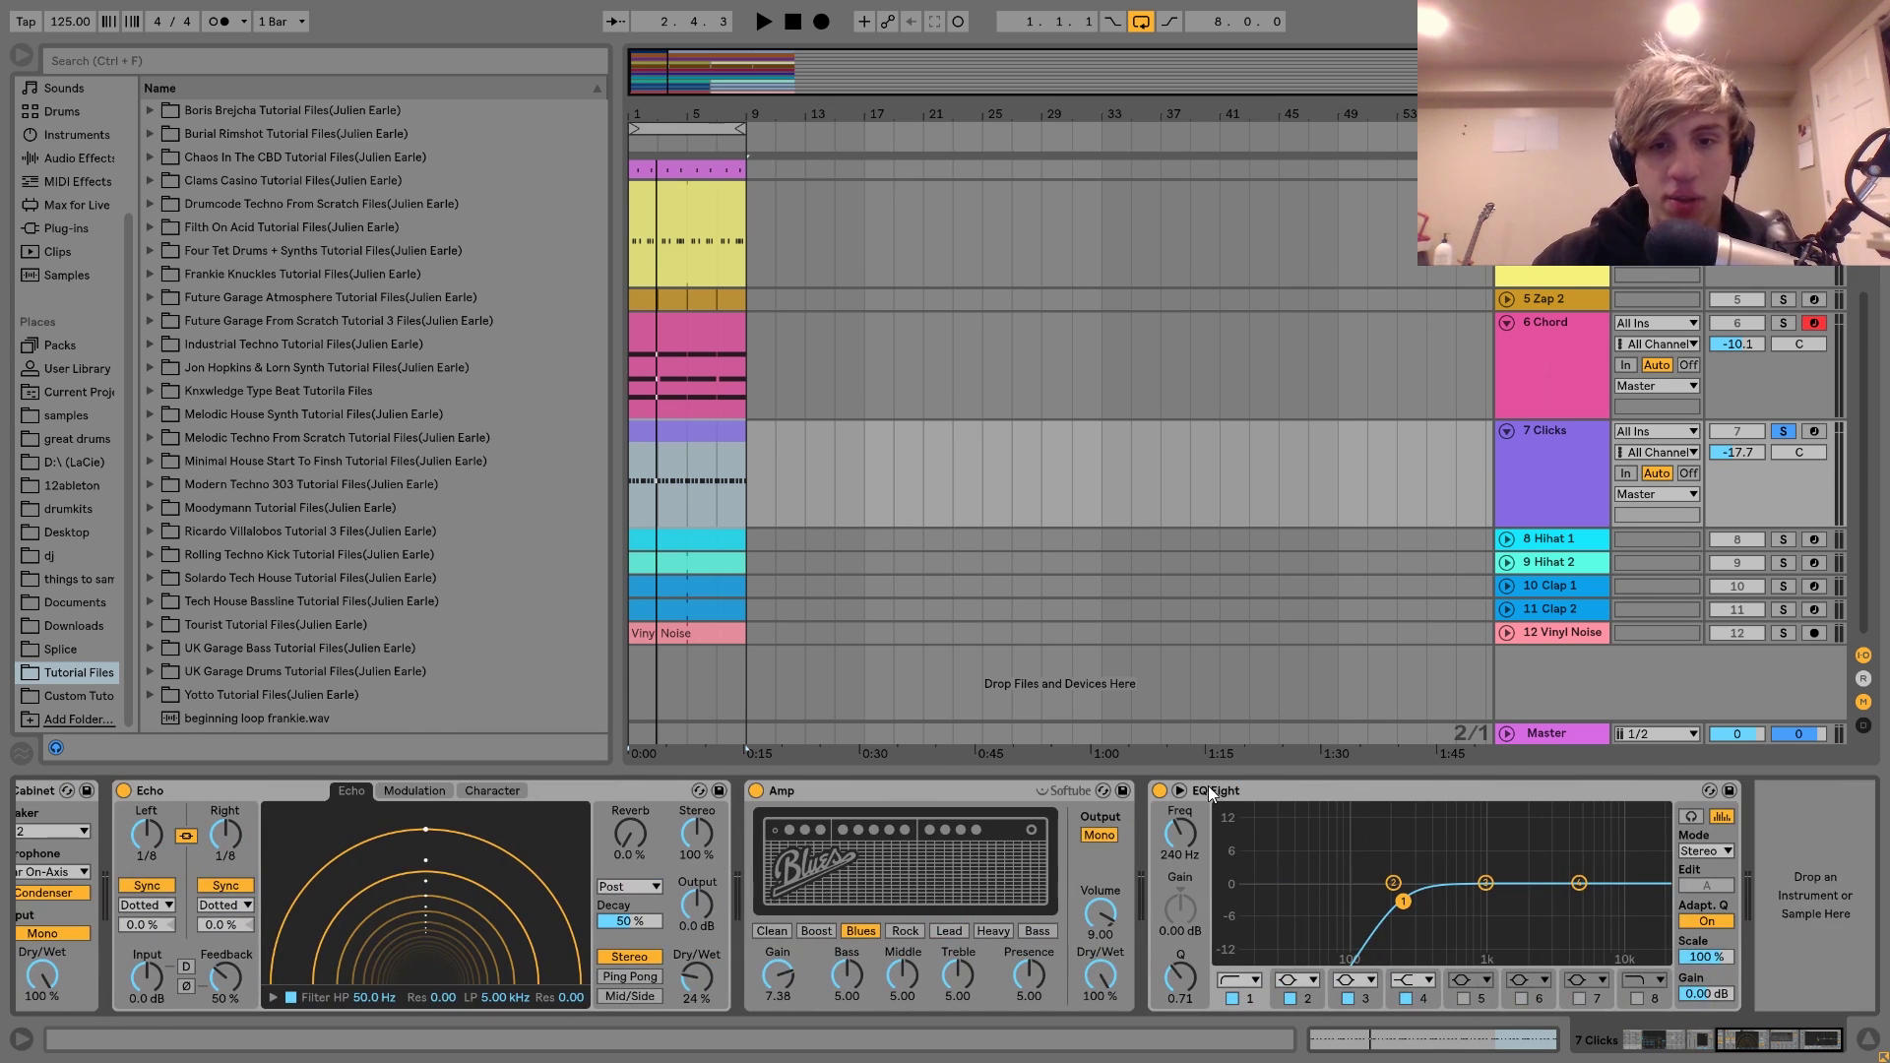
{"action": "left_click", "coordinate": [1160, 789]}
{"action": "scroll", "coordinate": [1161, 788], "scroll_direction": "left", "scroll_amount": 10}
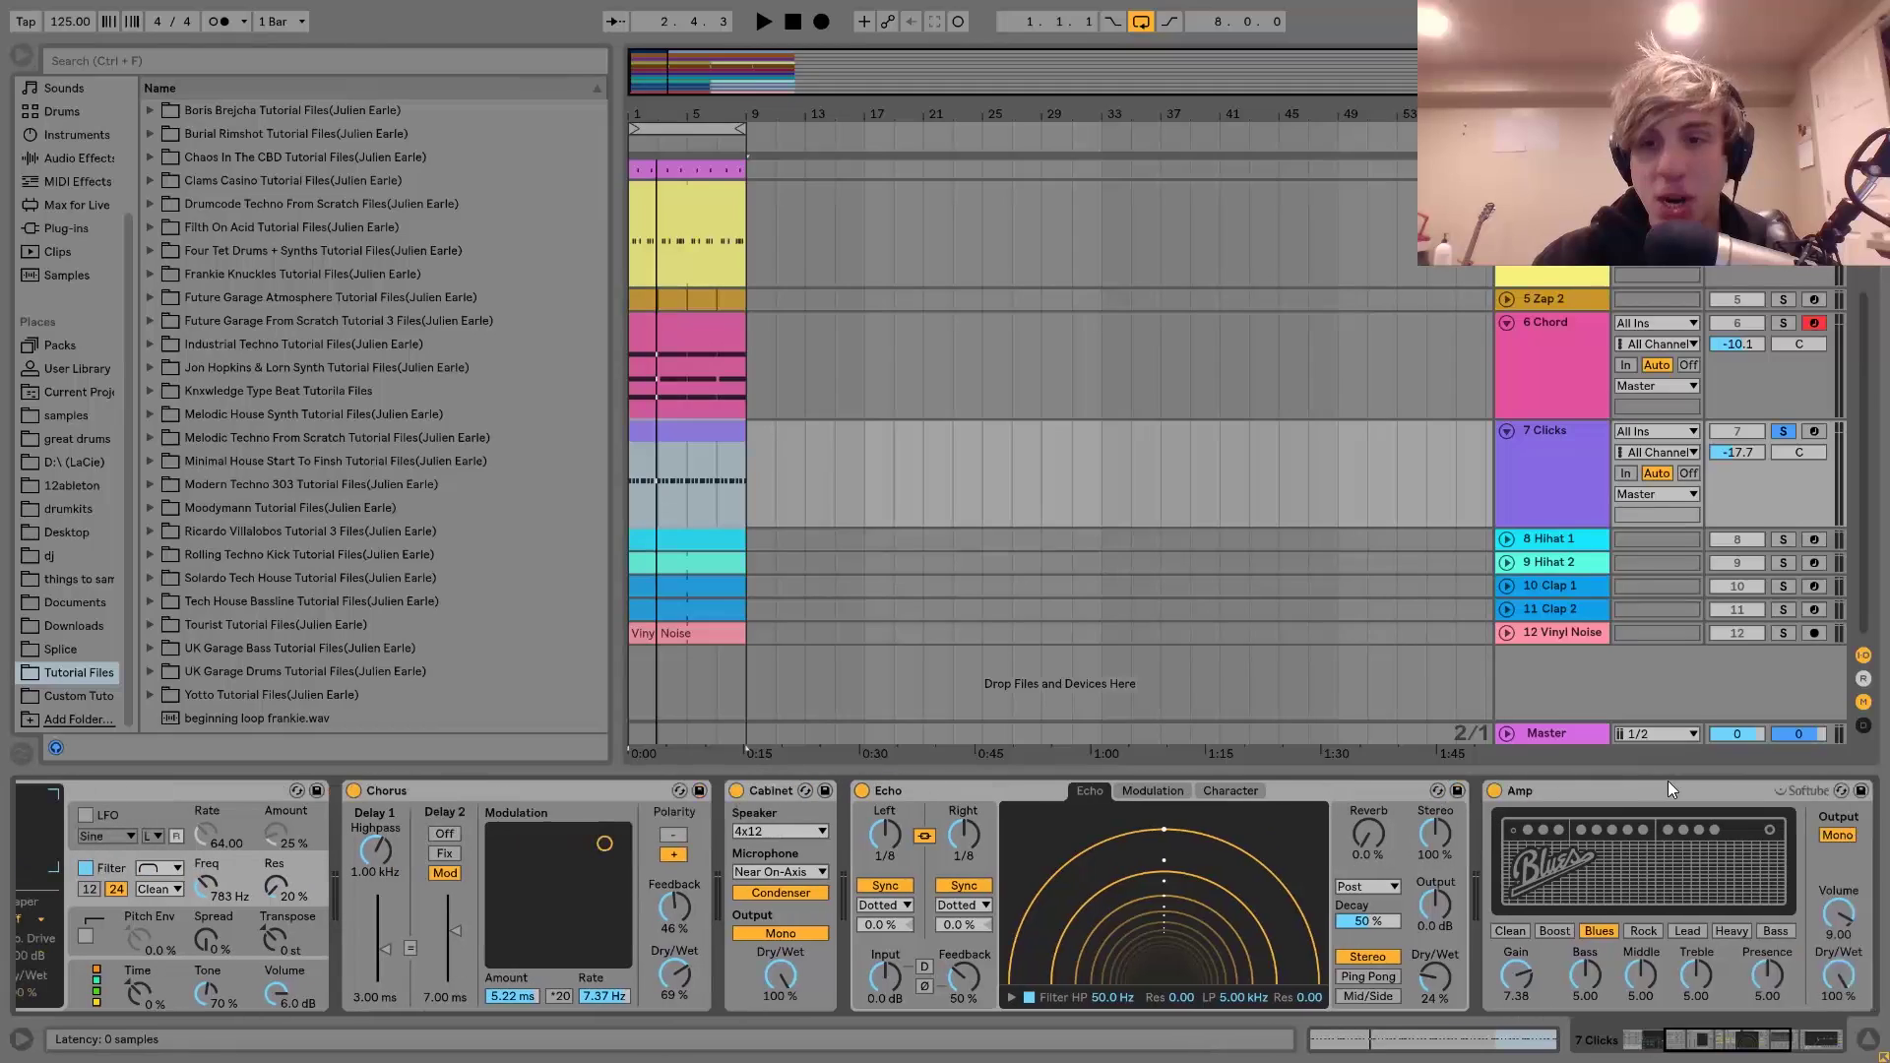
{"action": "left_click", "coordinate": [1470, 791]}
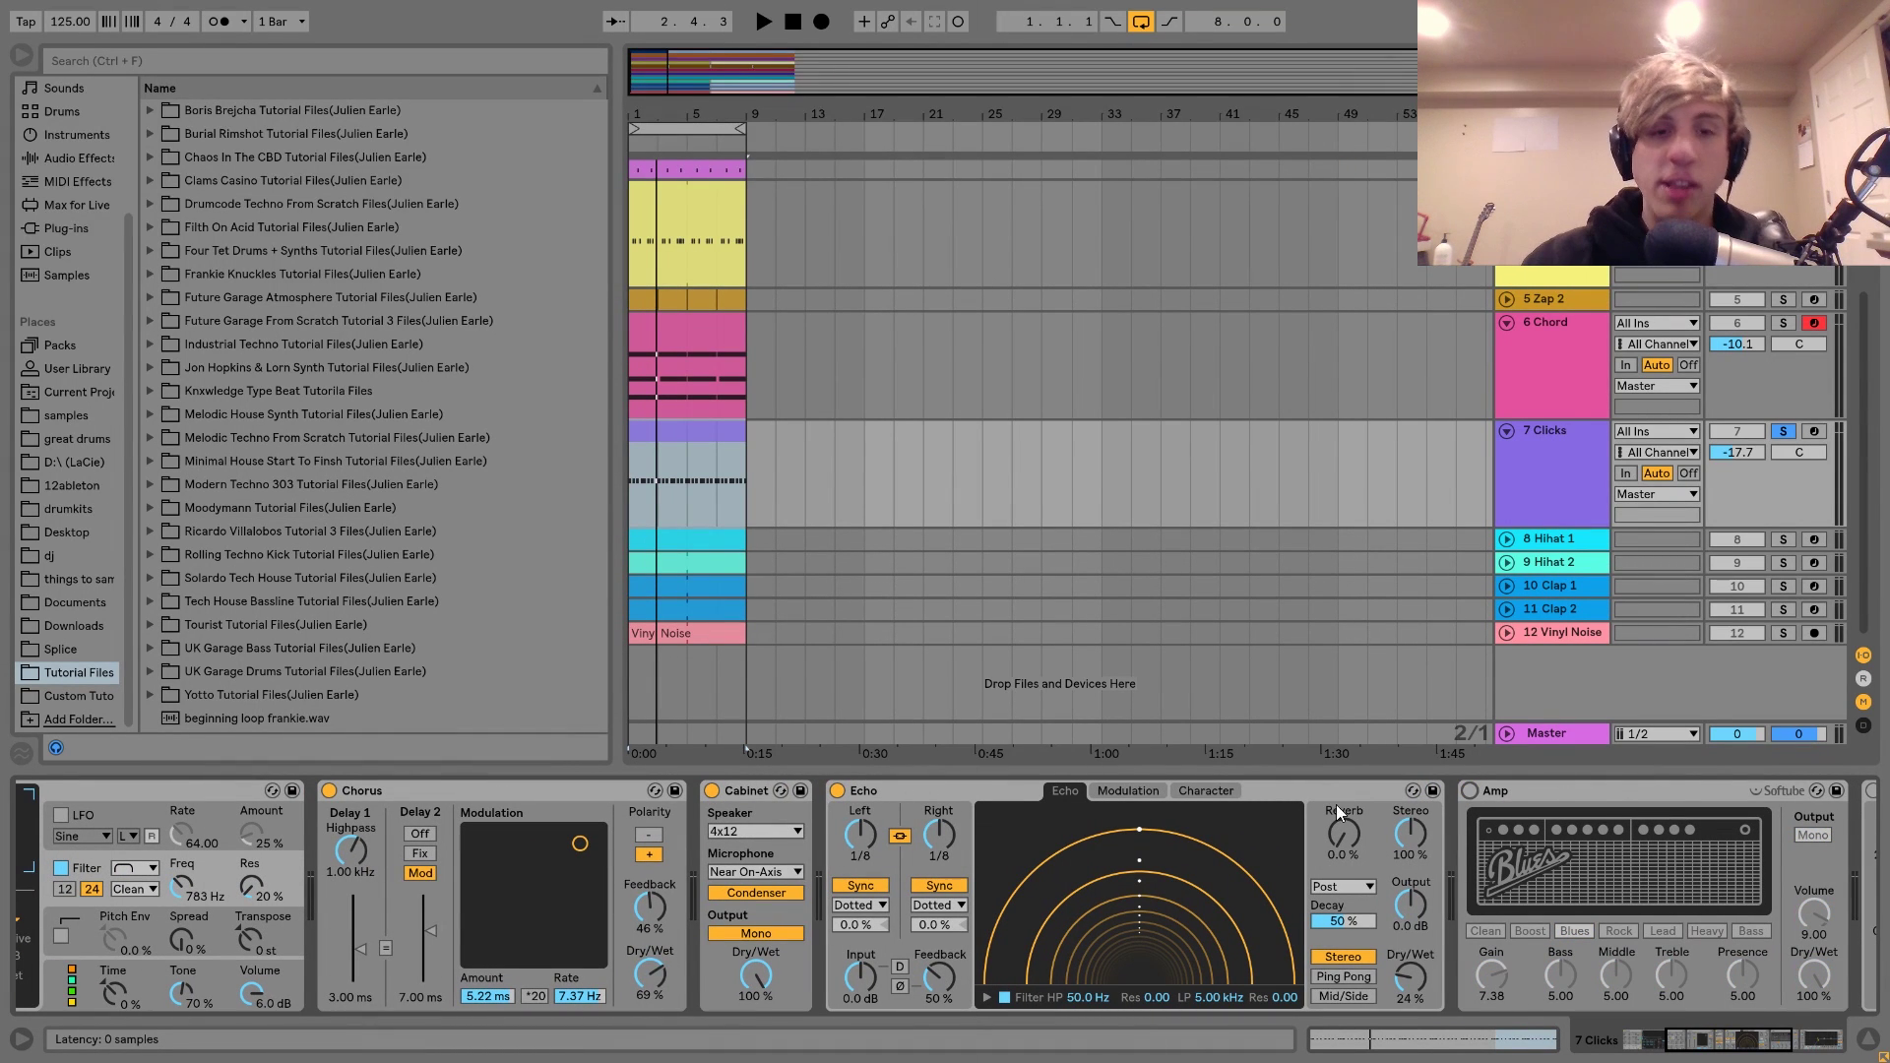
{"action": "left_click", "coordinate": [837, 791]}
{"action": "left_click", "coordinate": [713, 791]}
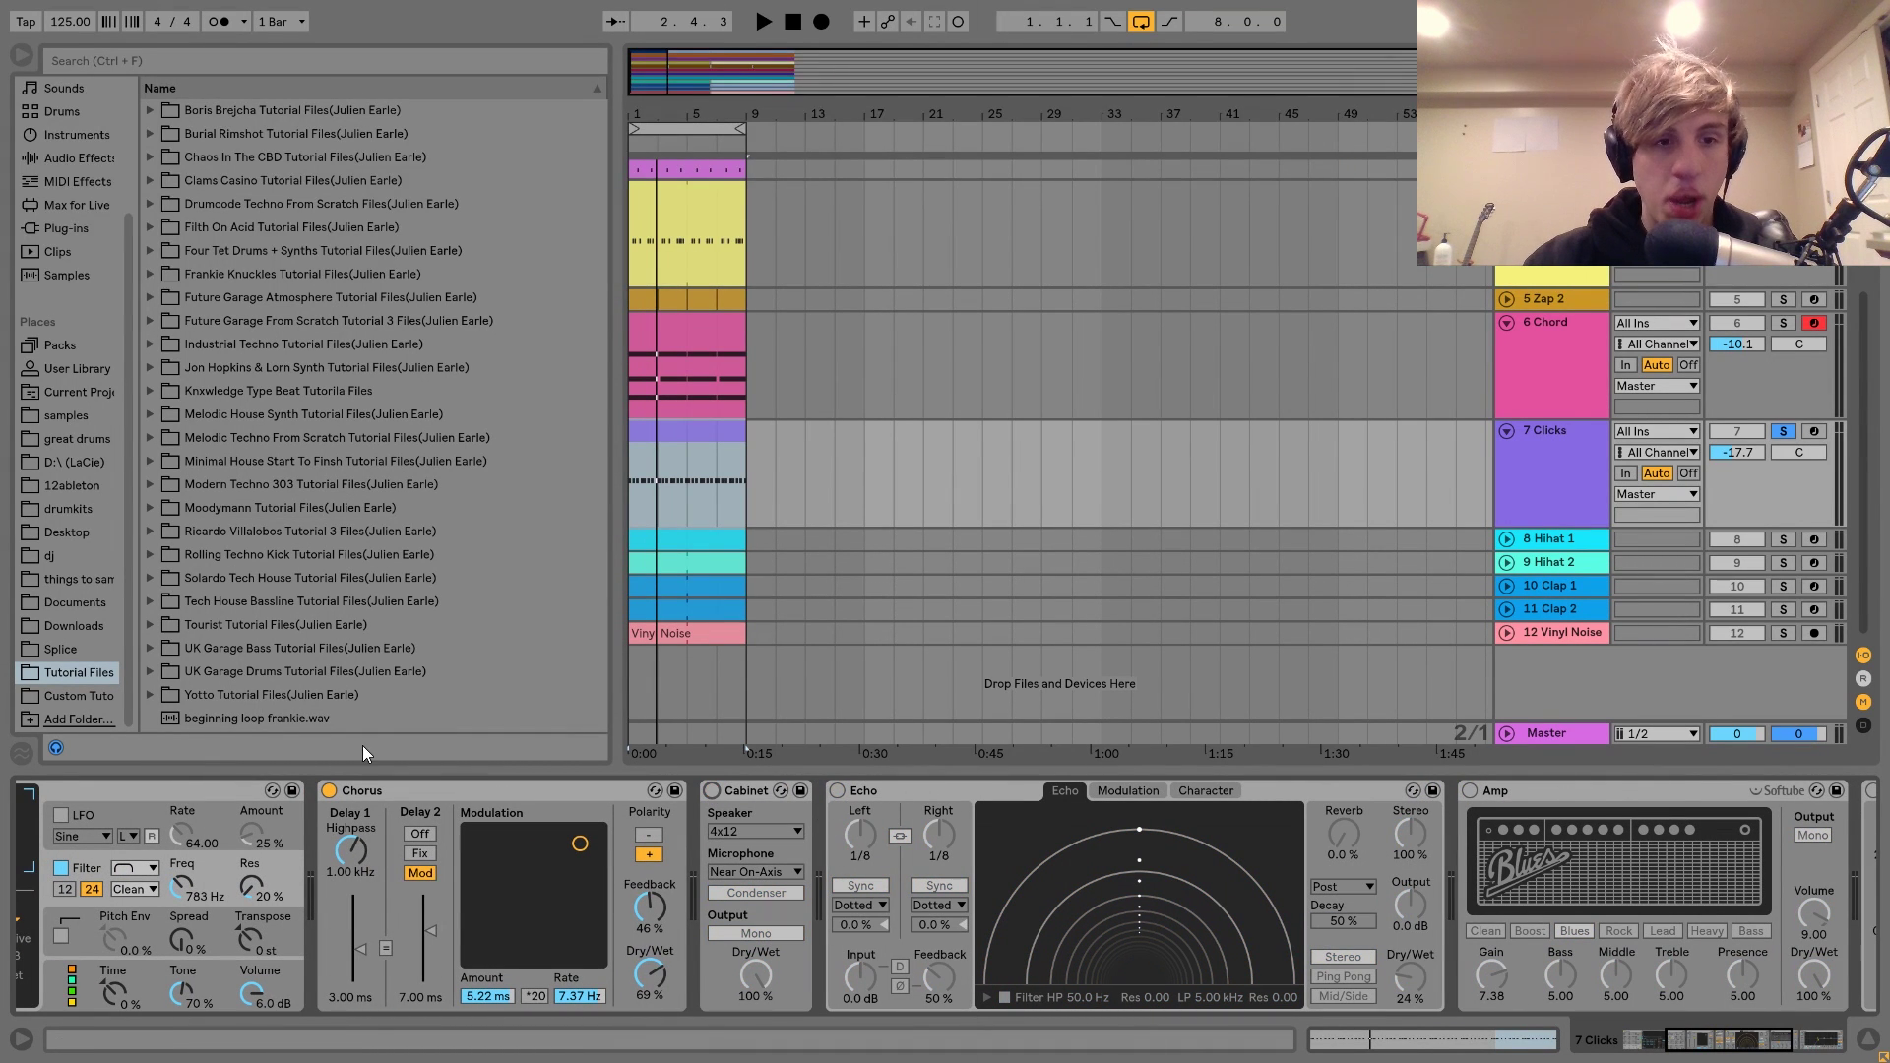
{"action": "left_click", "coordinate": [325, 788]}
- Play the dry Clicks sound several times and review the Operator filter settings that shape it
{"action": "key", "text": "space"}
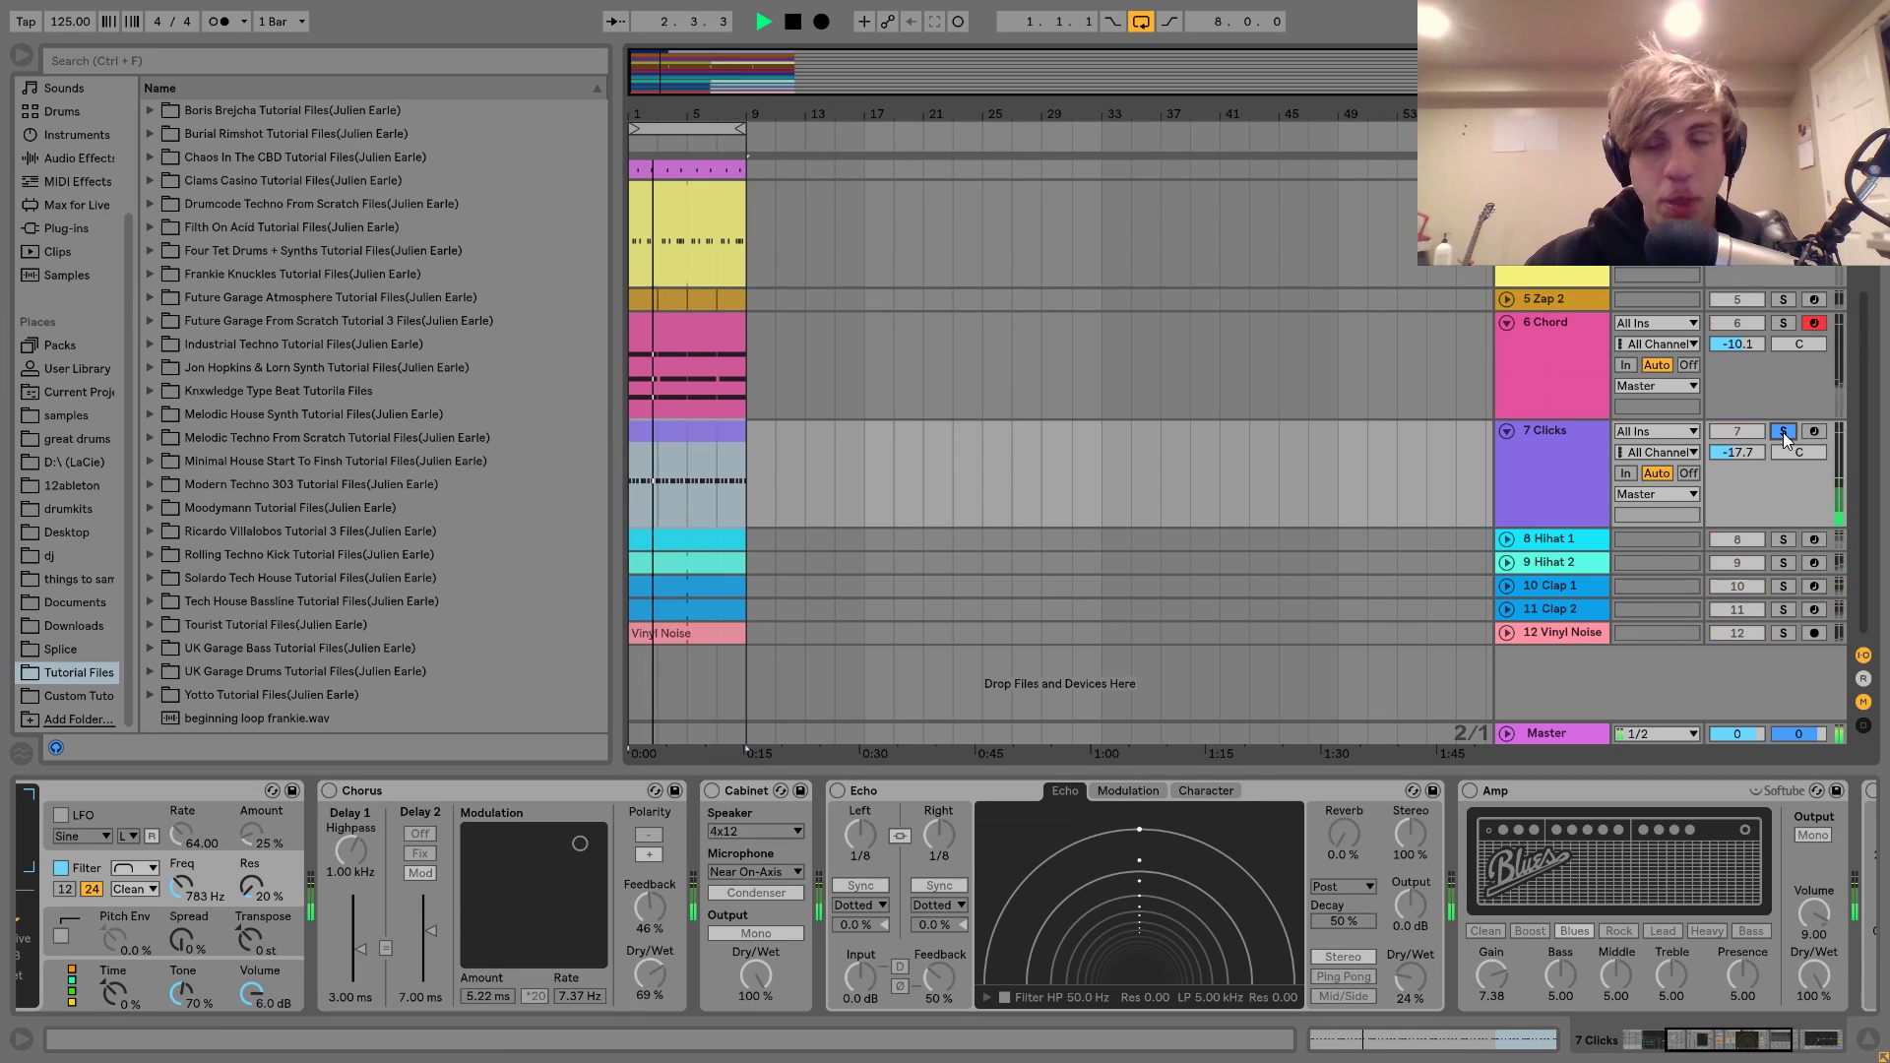
{"action": "key", "text": "space"}
{"action": "scroll", "coordinate": [363, 944], "scroll_direction": "up", "scroll_amount": 5}
{"action": "key", "text": "space"}
{"action": "key", "text": "space"}
{"action": "key", "text": "space"}
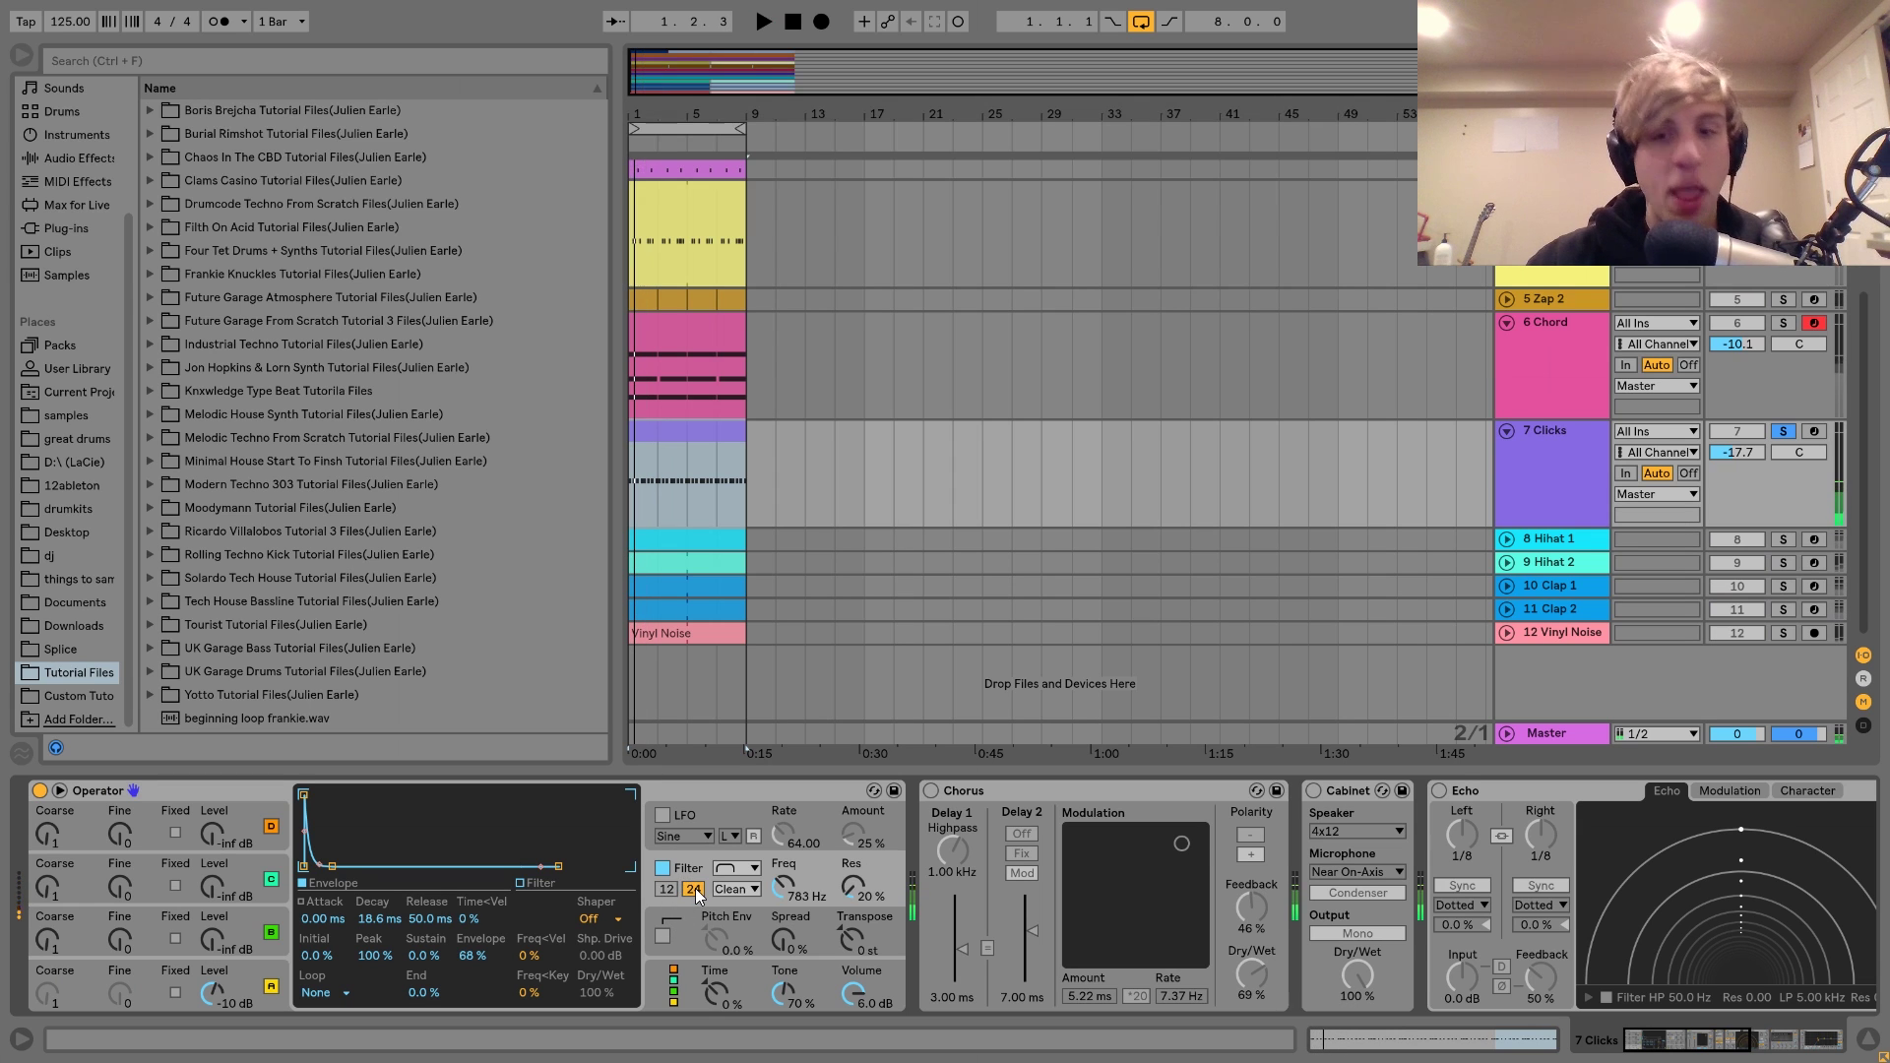
{"action": "scroll", "coordinate": [695, 888], "scroll_direction": "down", "scroll_amount": 5}
{"action": "scroll", "coordinate": [630, 898], "scroll_direction": "up", "scroll_amount": 6}
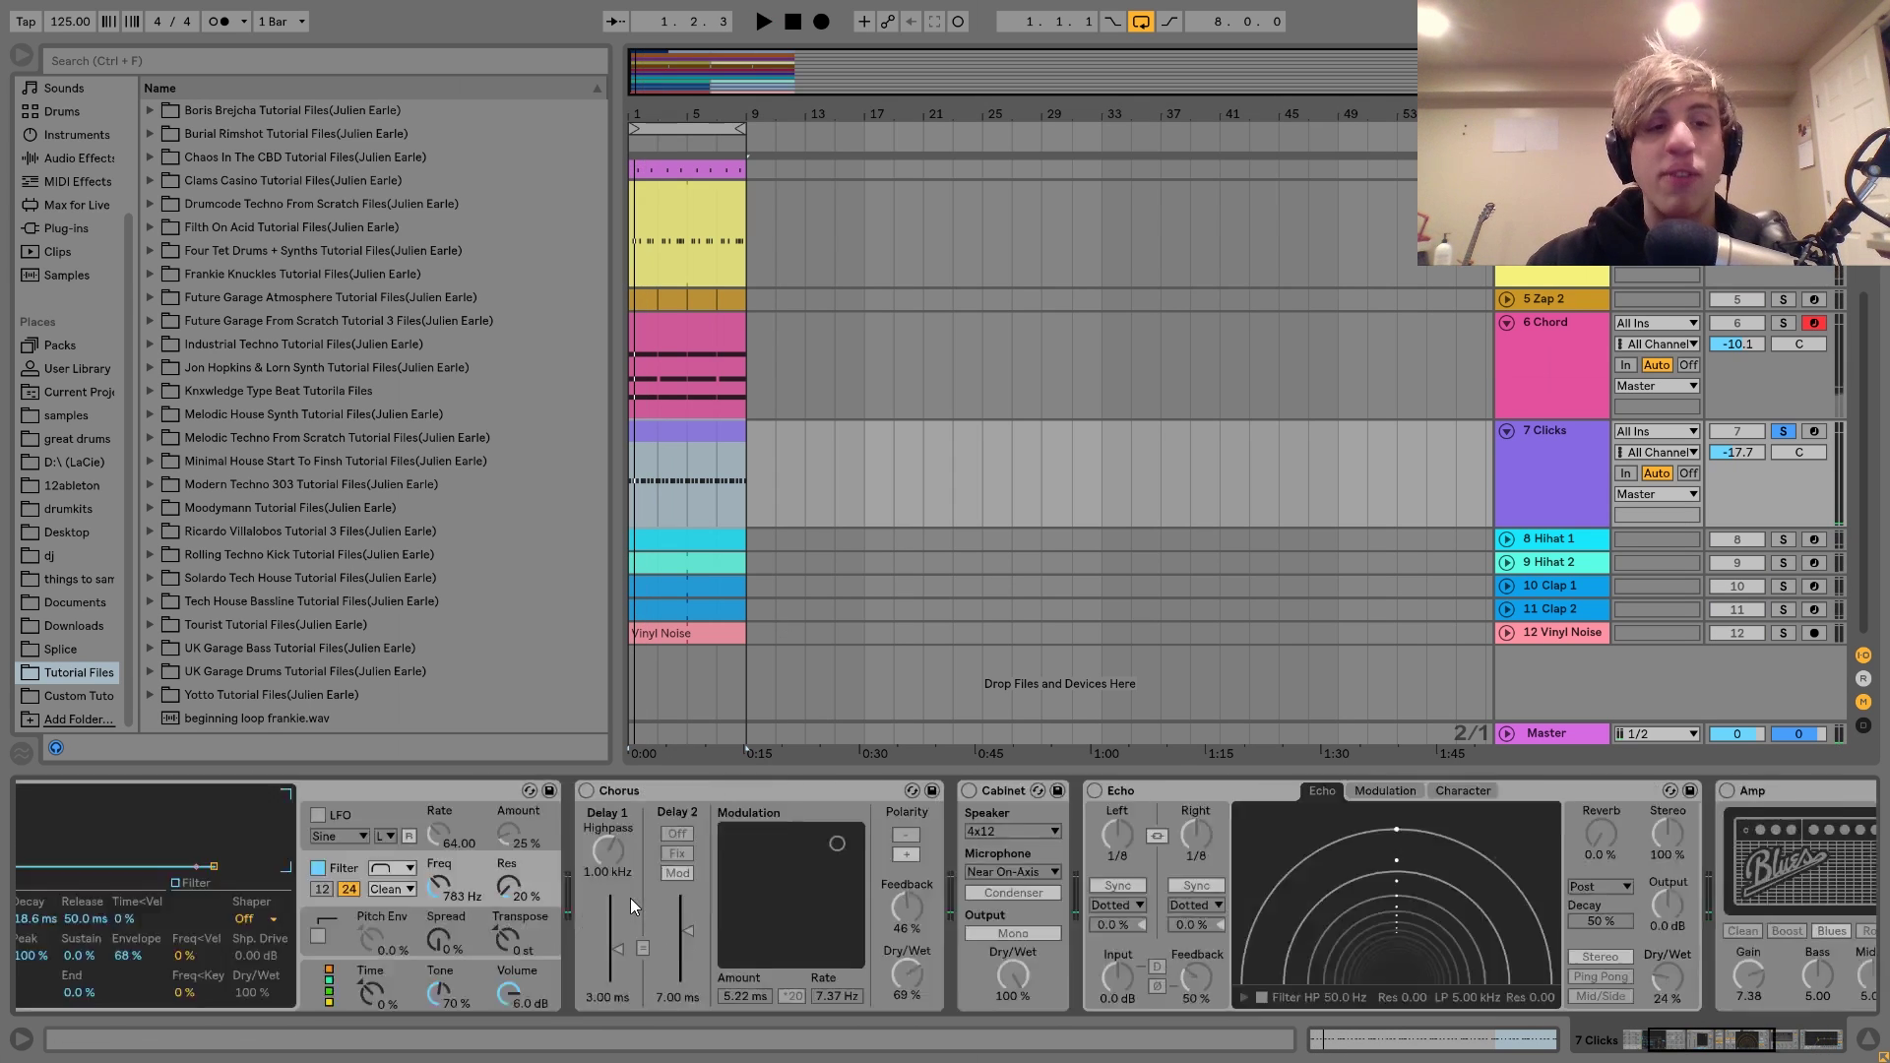
- Re-enable Chorus on the Clicks track and play it repeatedly while examining the modulation amount and rate
{"action": "left_click", "coordinate": [930, 792]}
{"action": "key", "text": "space"}
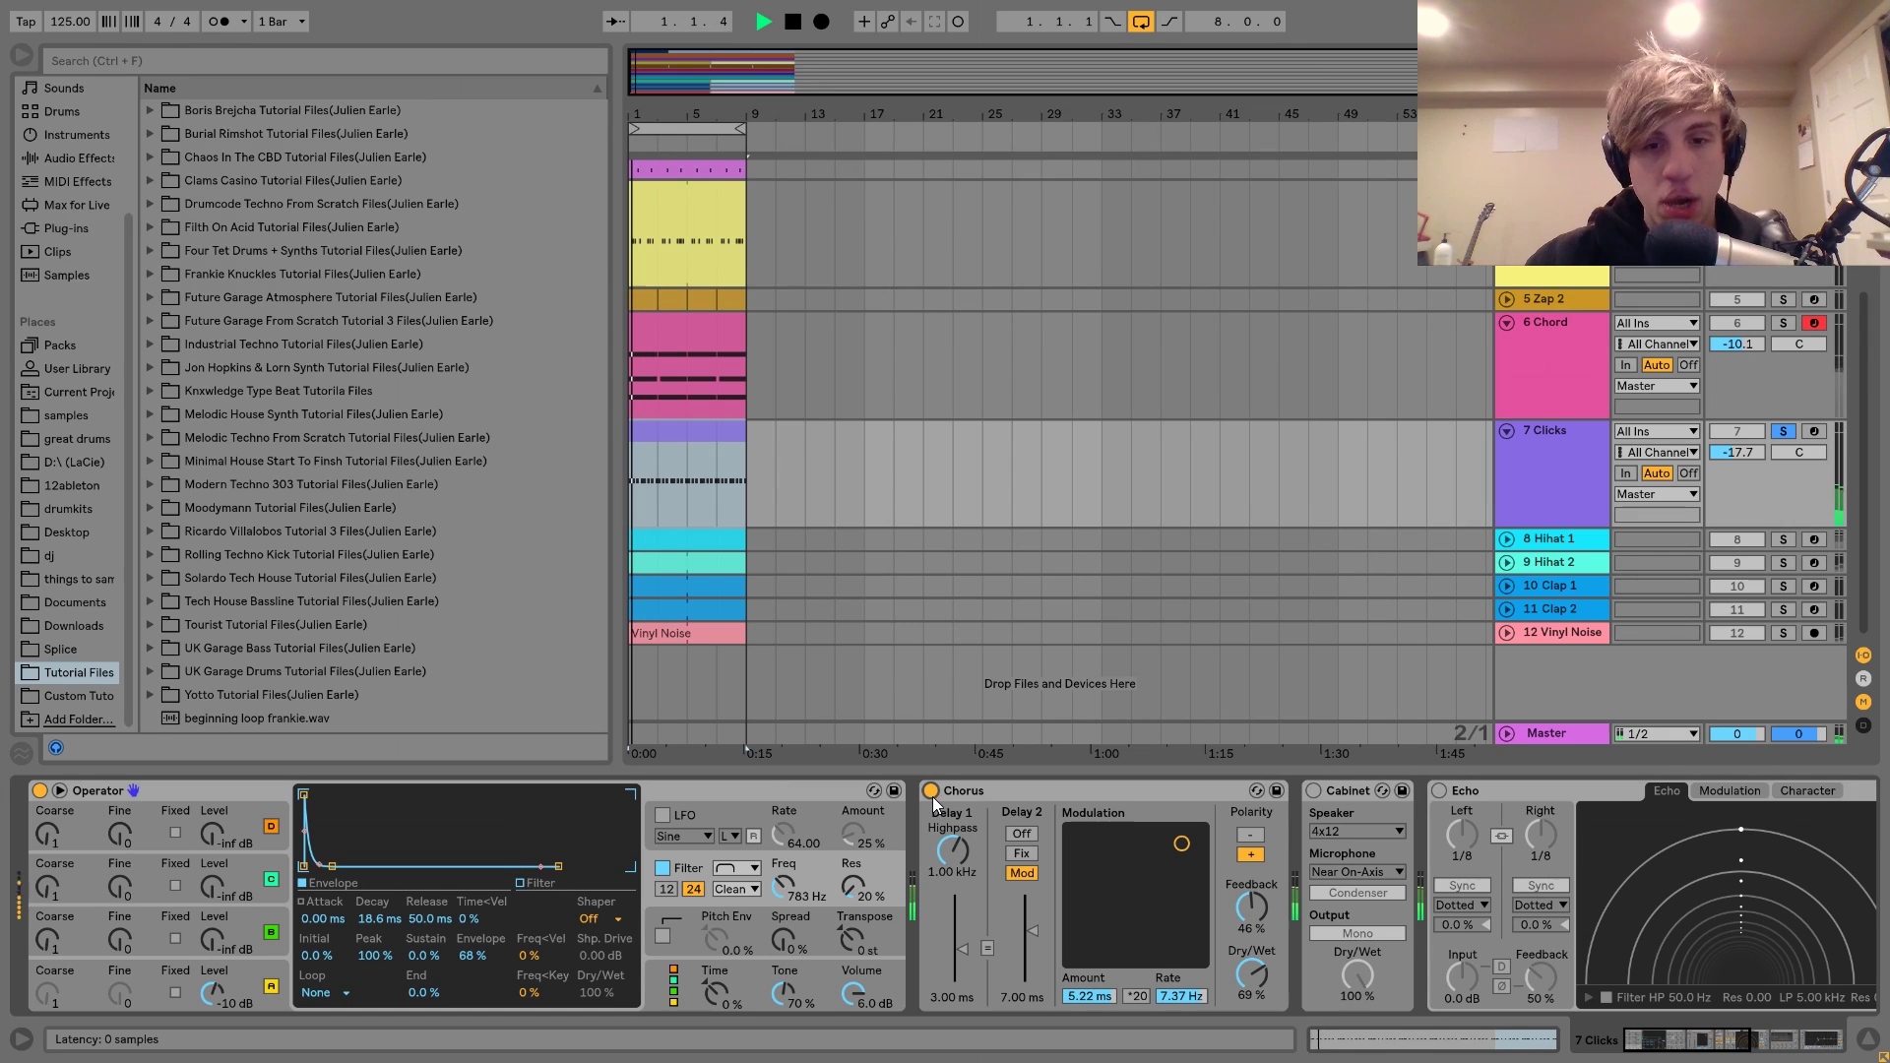
{"action": "key", "text": "space"}
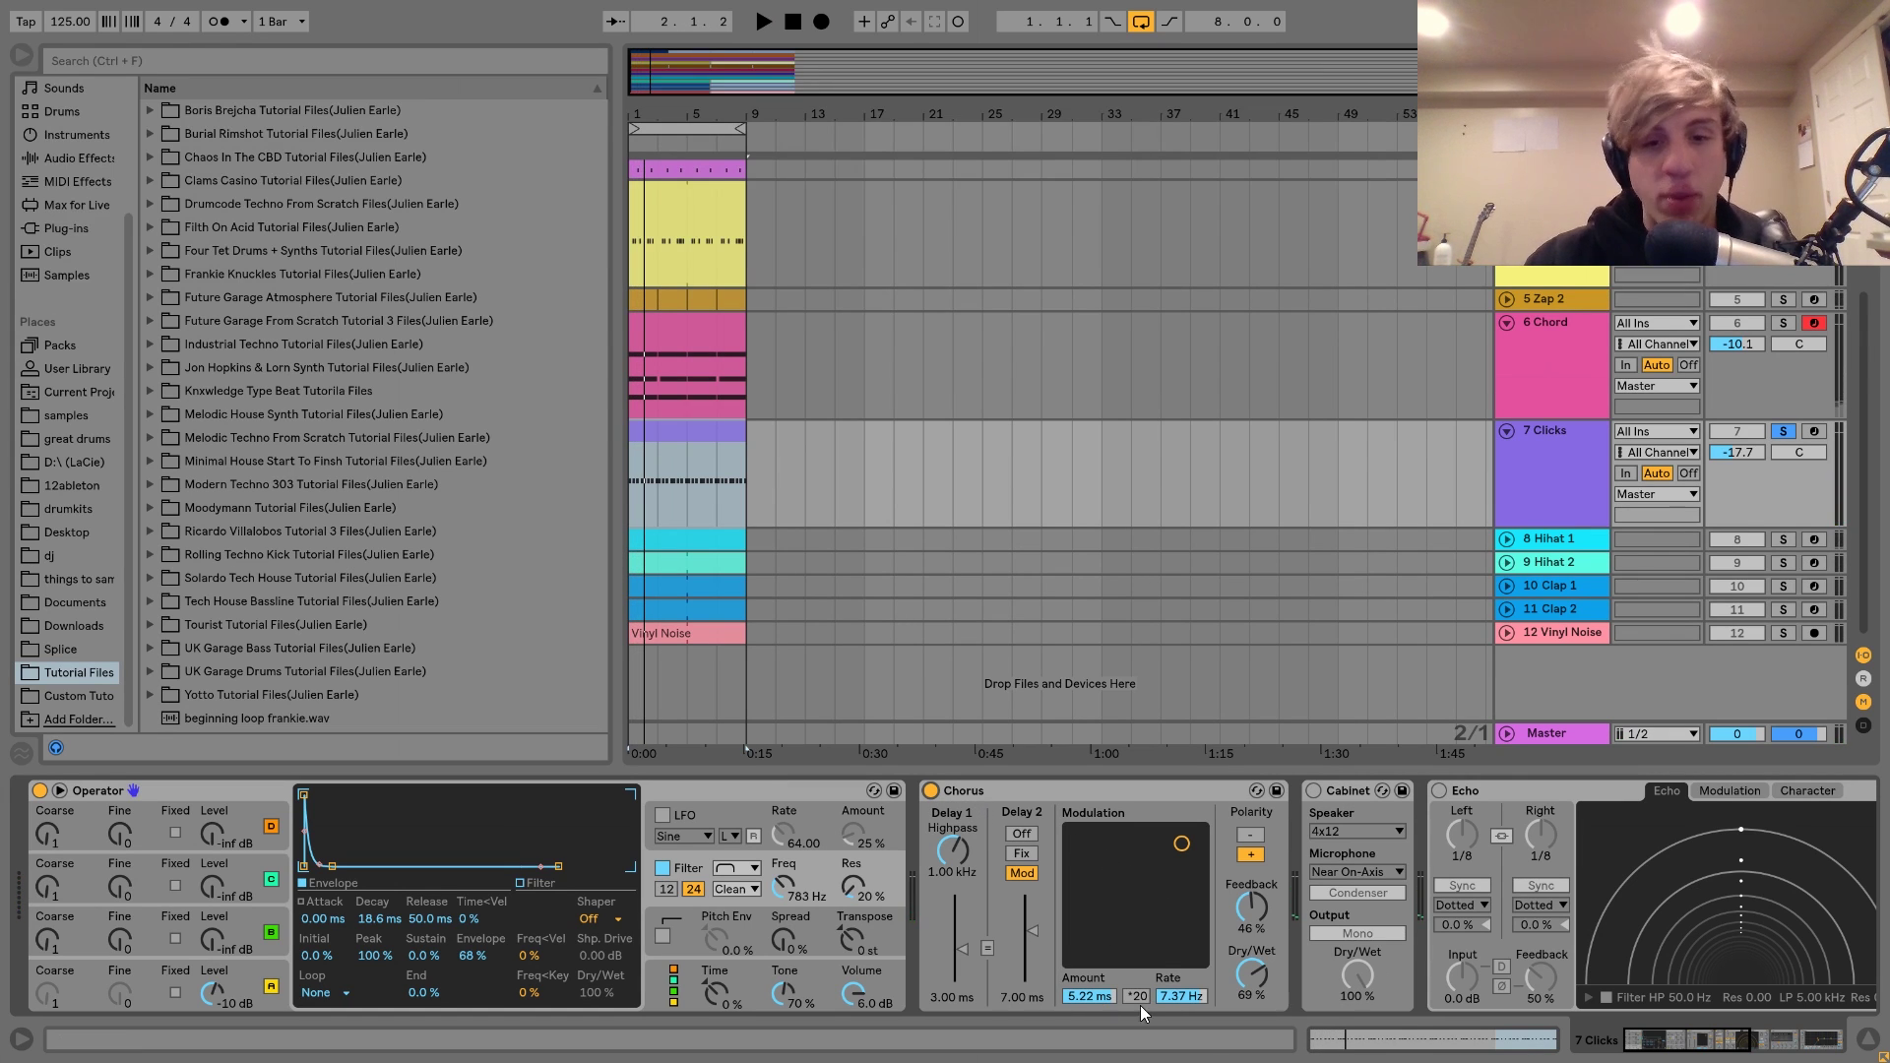
{"action": "key", "text": "space"}
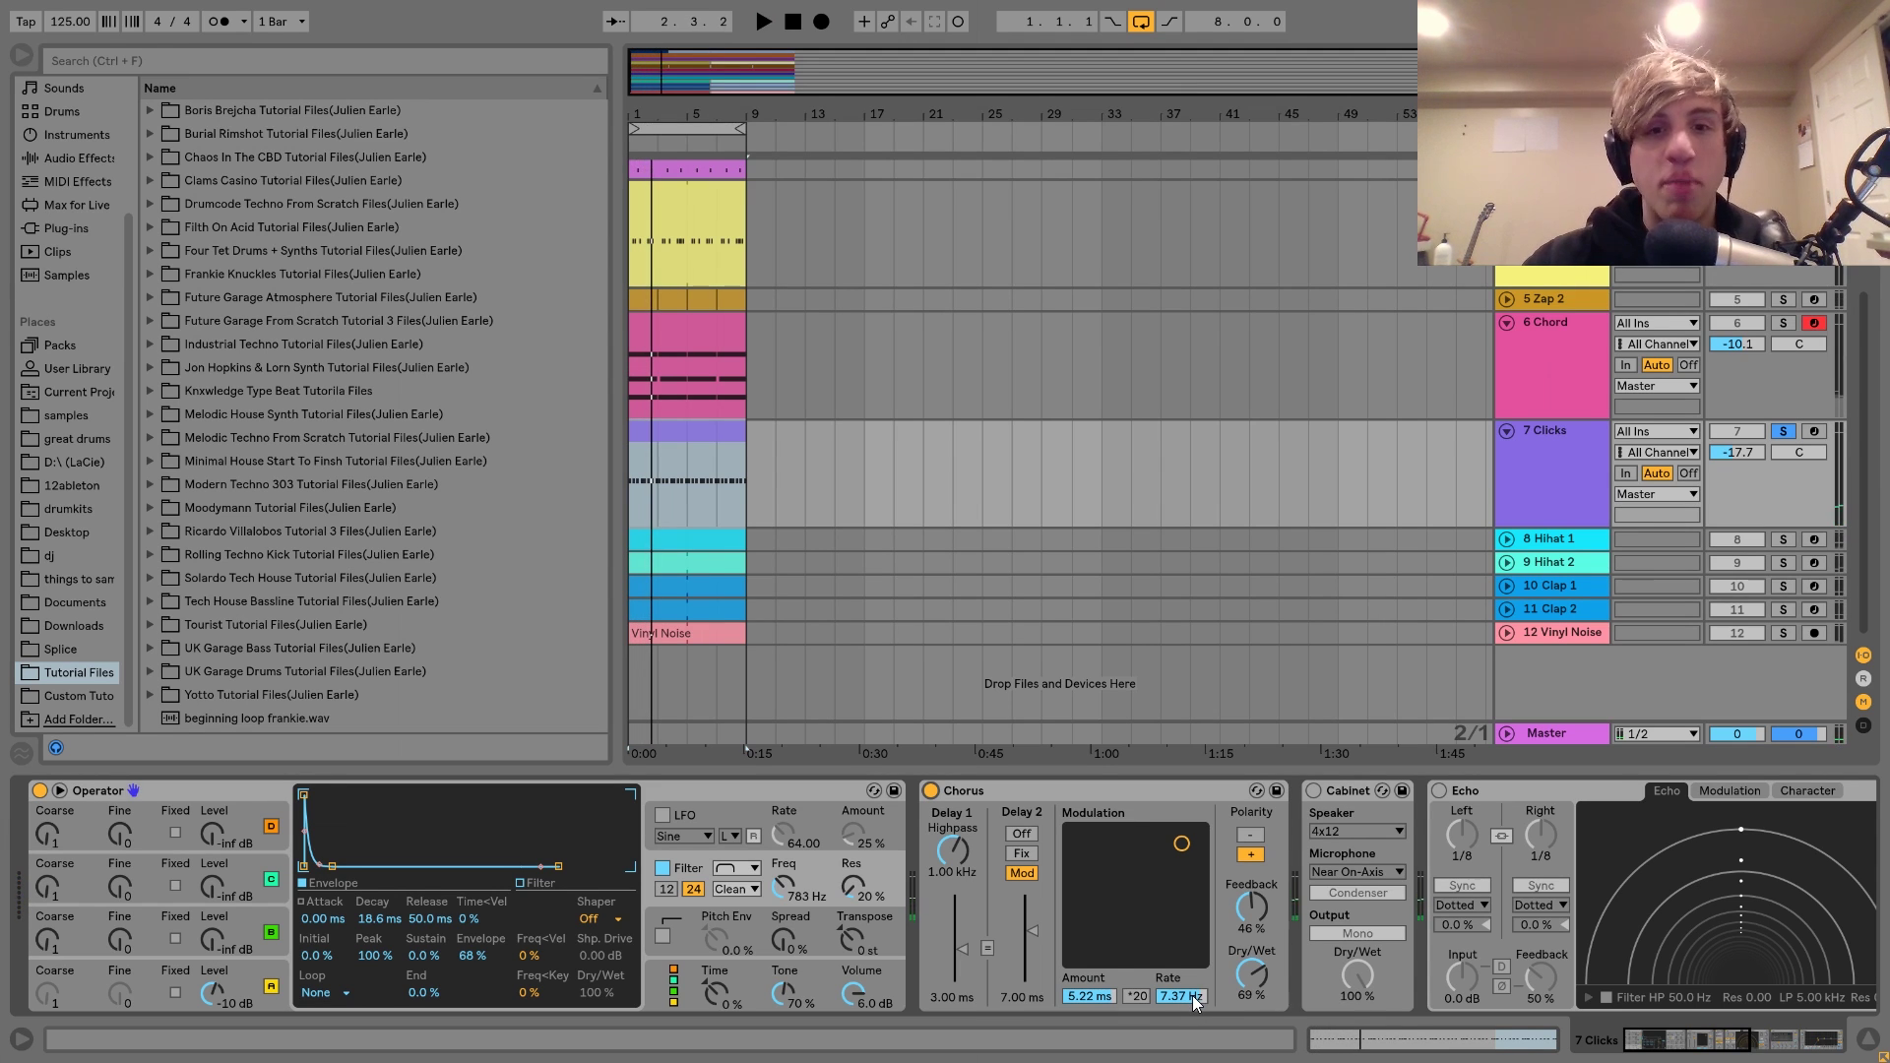
{"action": "key", "text": "space"}
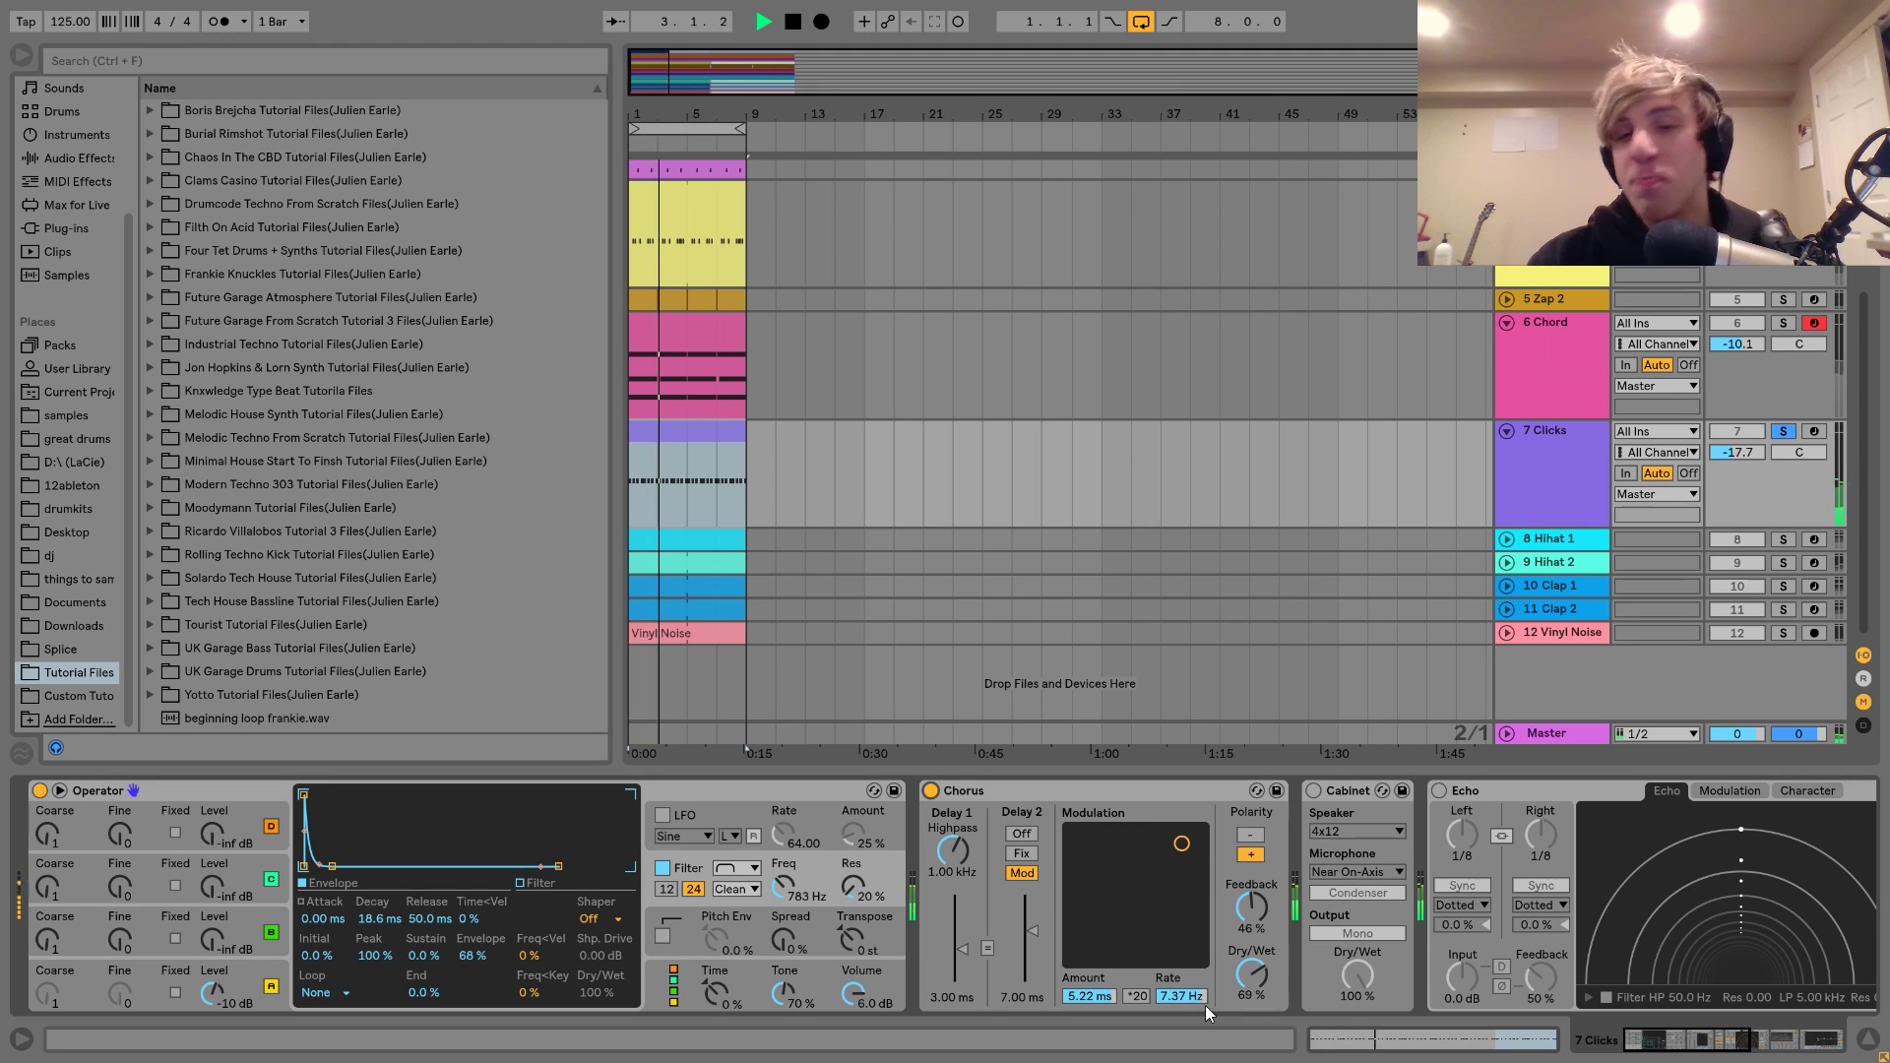
{"action": "key", "text": "space"}
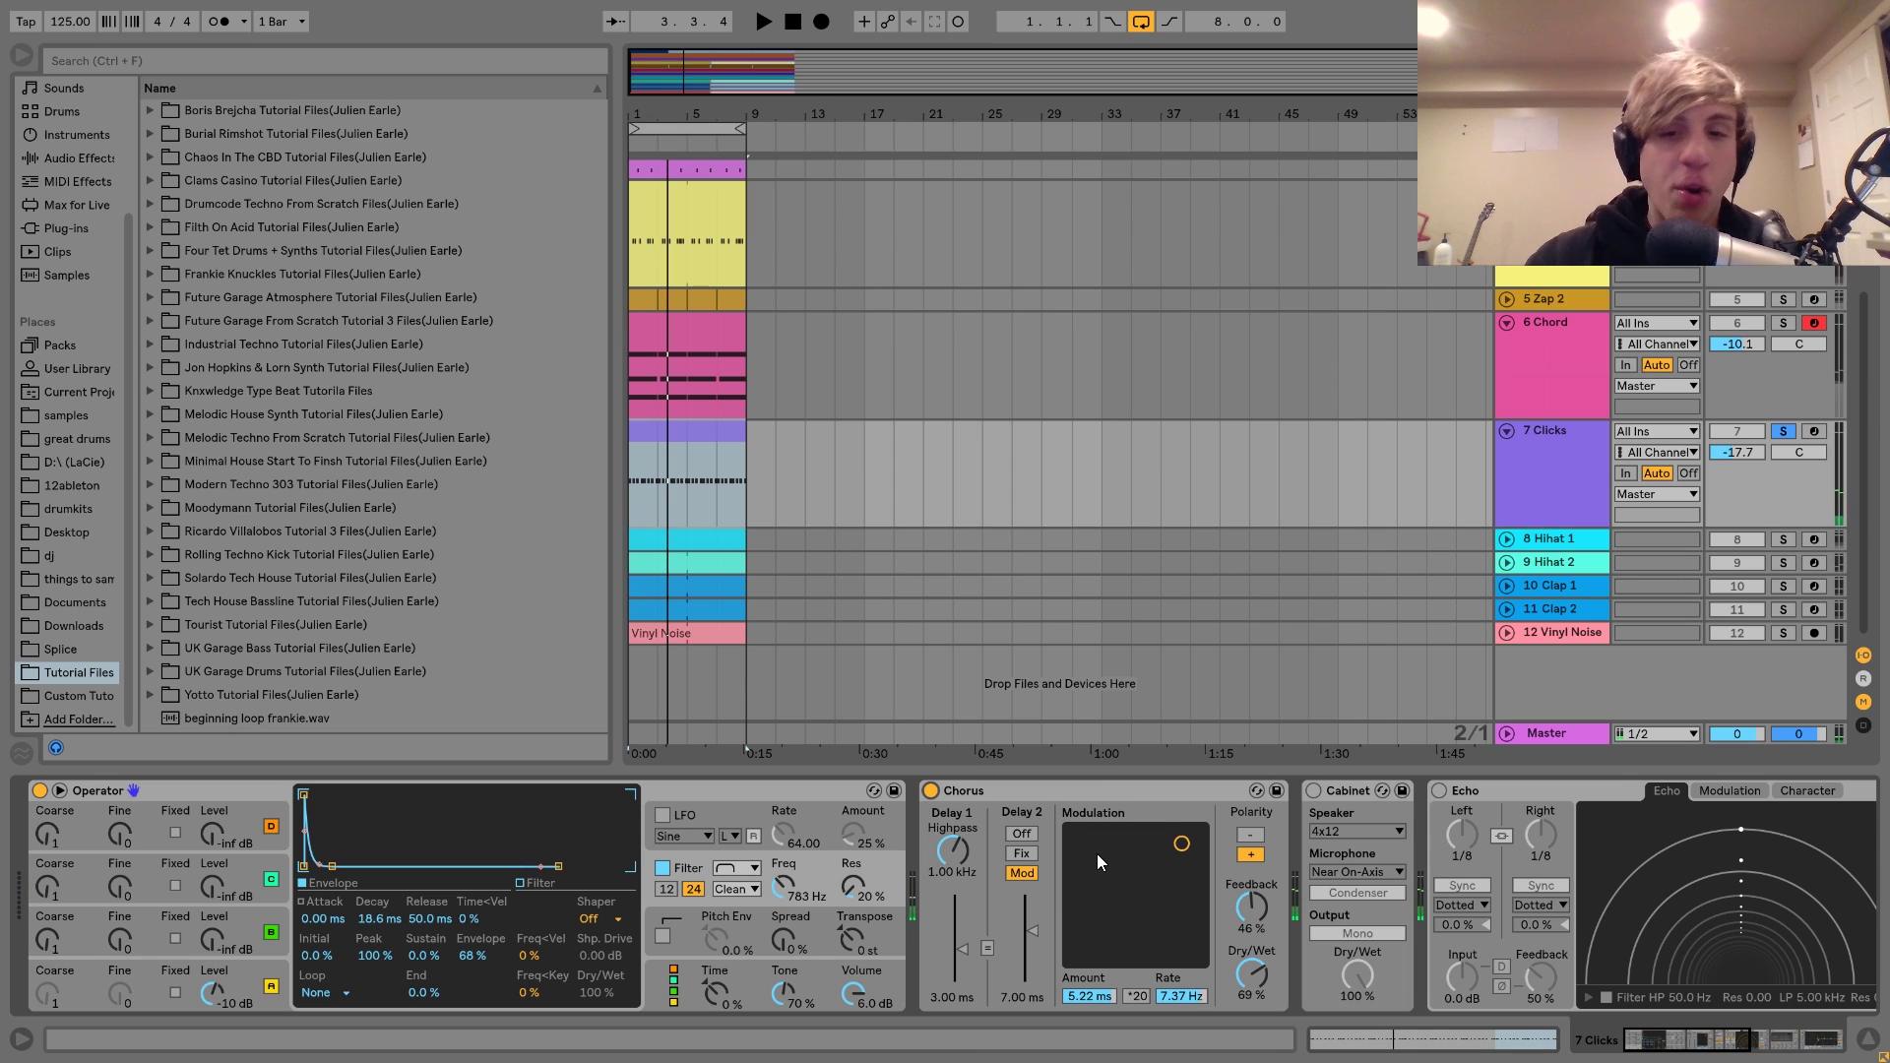
- Re-enable Cabinet on the Clicks track and play the sound through it
{"action": "scroll", "coordinate": [1097, 853], "scroll_direction": "down", "scroll_amount": 5}
{"action": "left_click", "coordinate": [967, 792]}
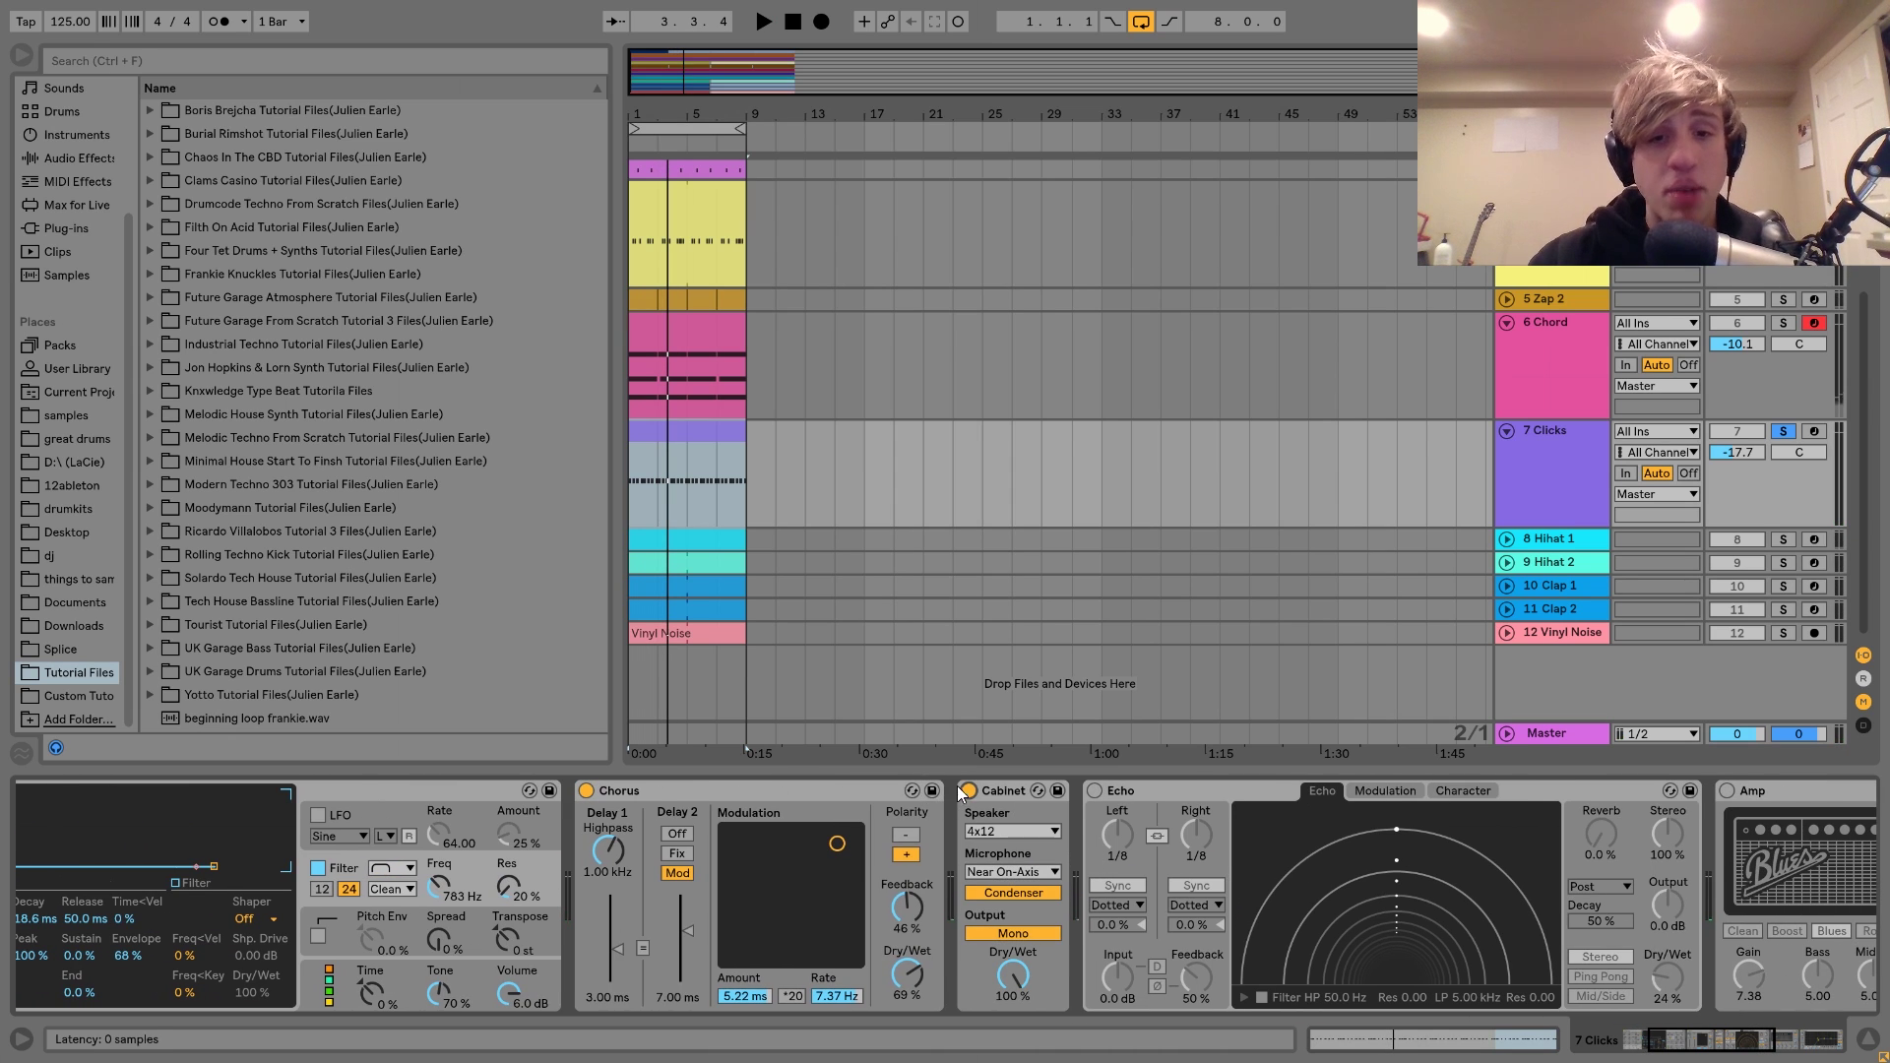
{"action": "key", "text": "space"}
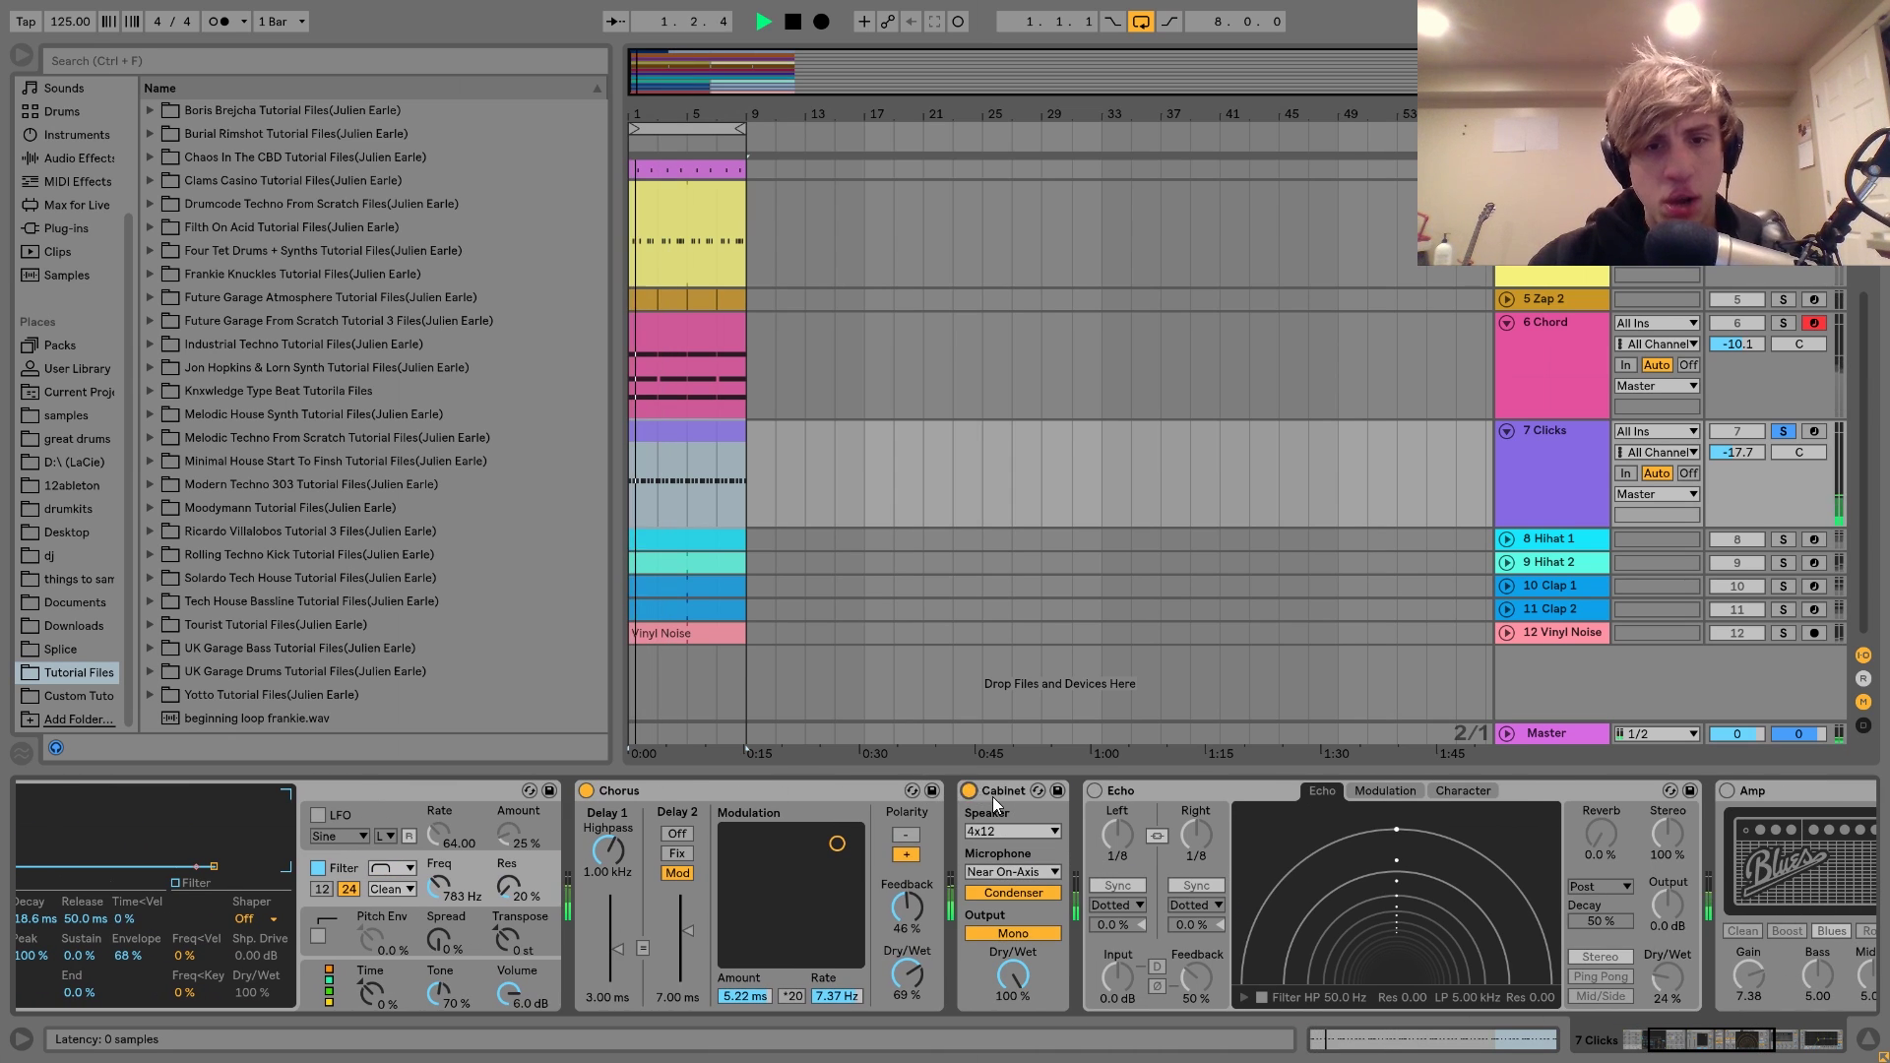
{"action": "scroll", "coordinate": [992, 795], "scroll_direction": "down", "scroll_amount": 3}
{"action": "key", "text": "space"}
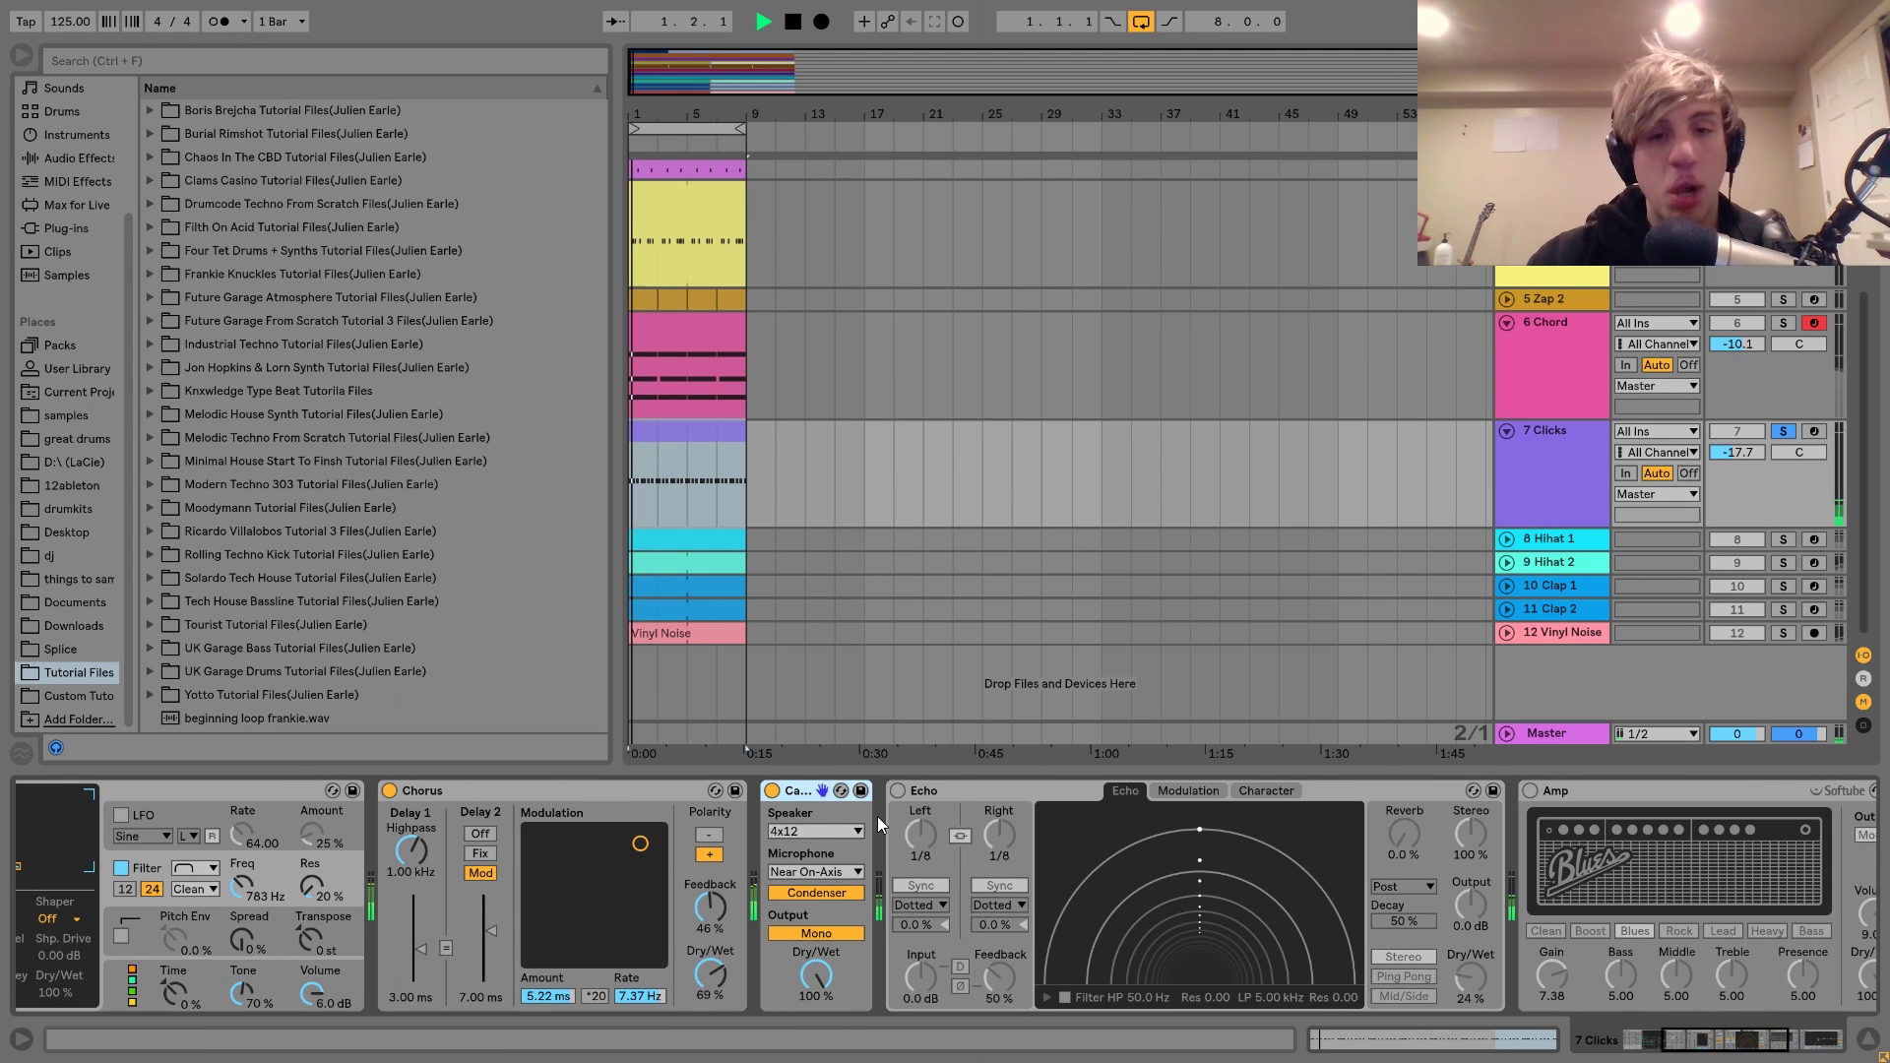
{"action": "key", "text": "space"}
{"action": "key", "text": "space"}
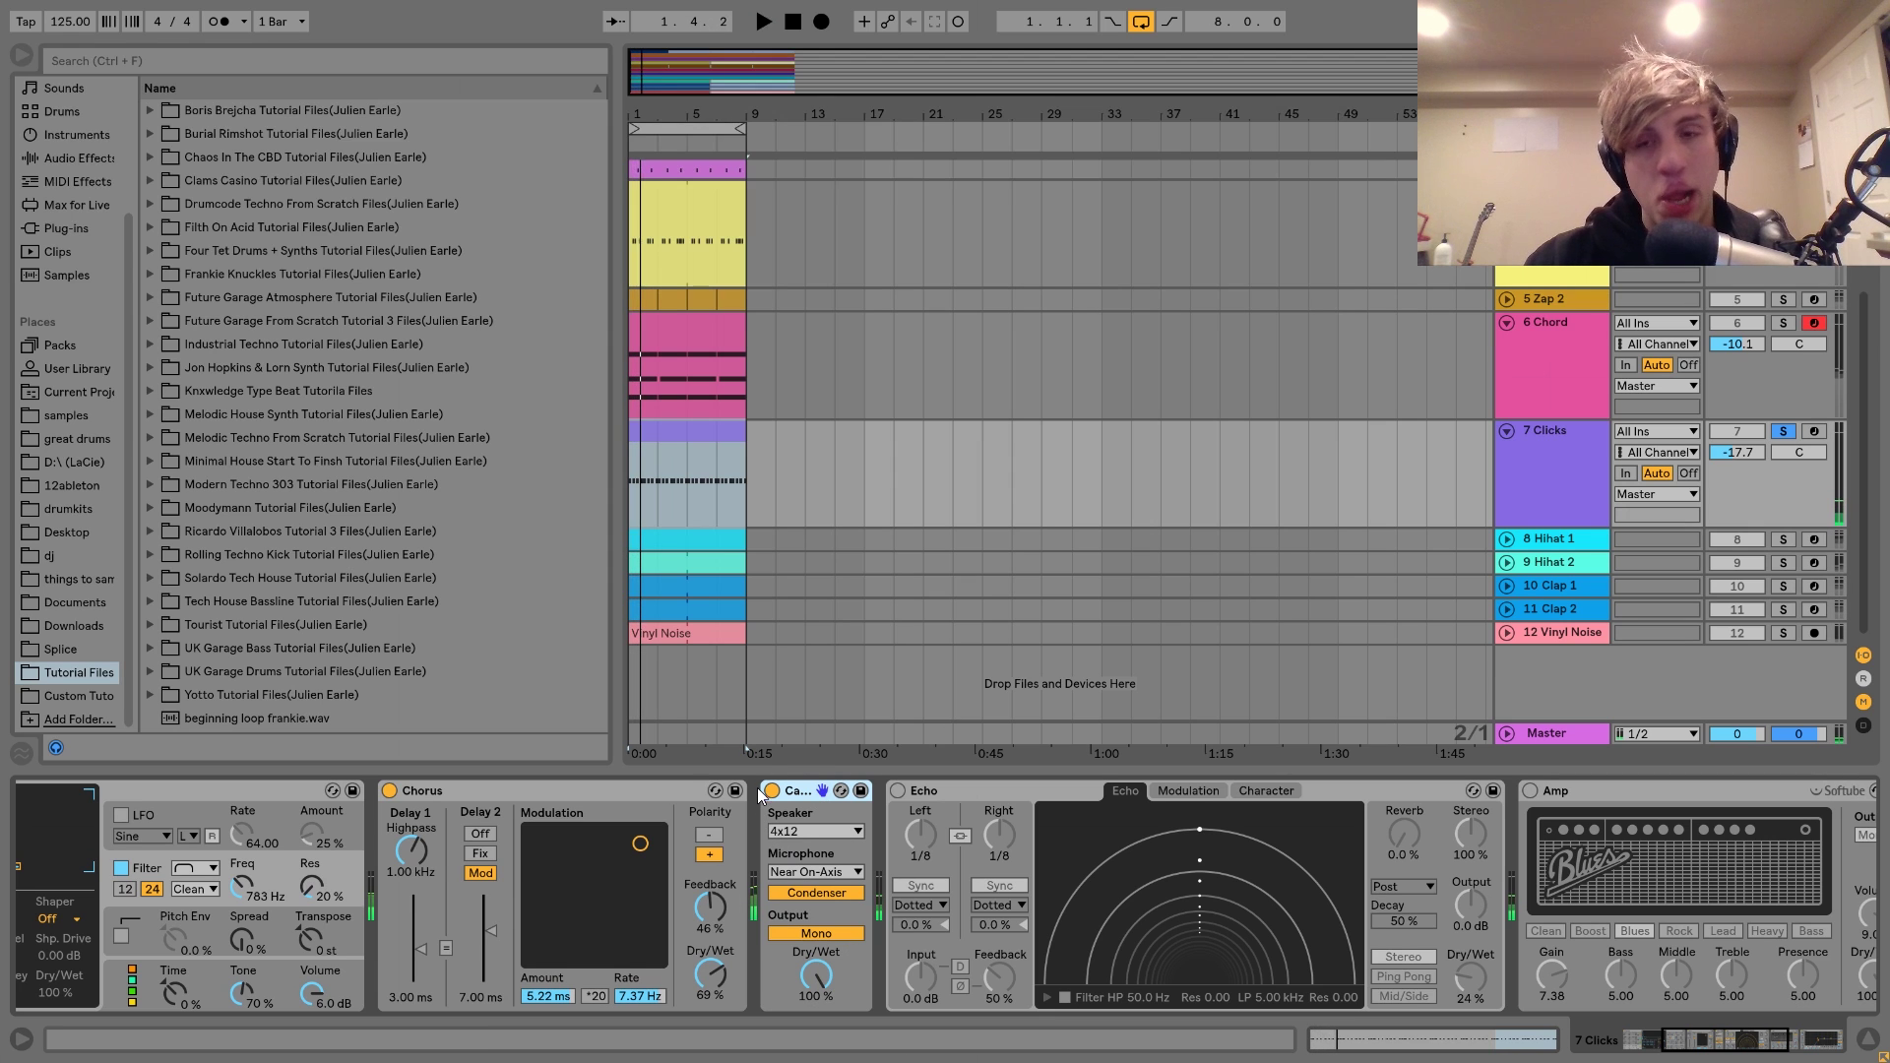
{"action": "key", "text": "space"}
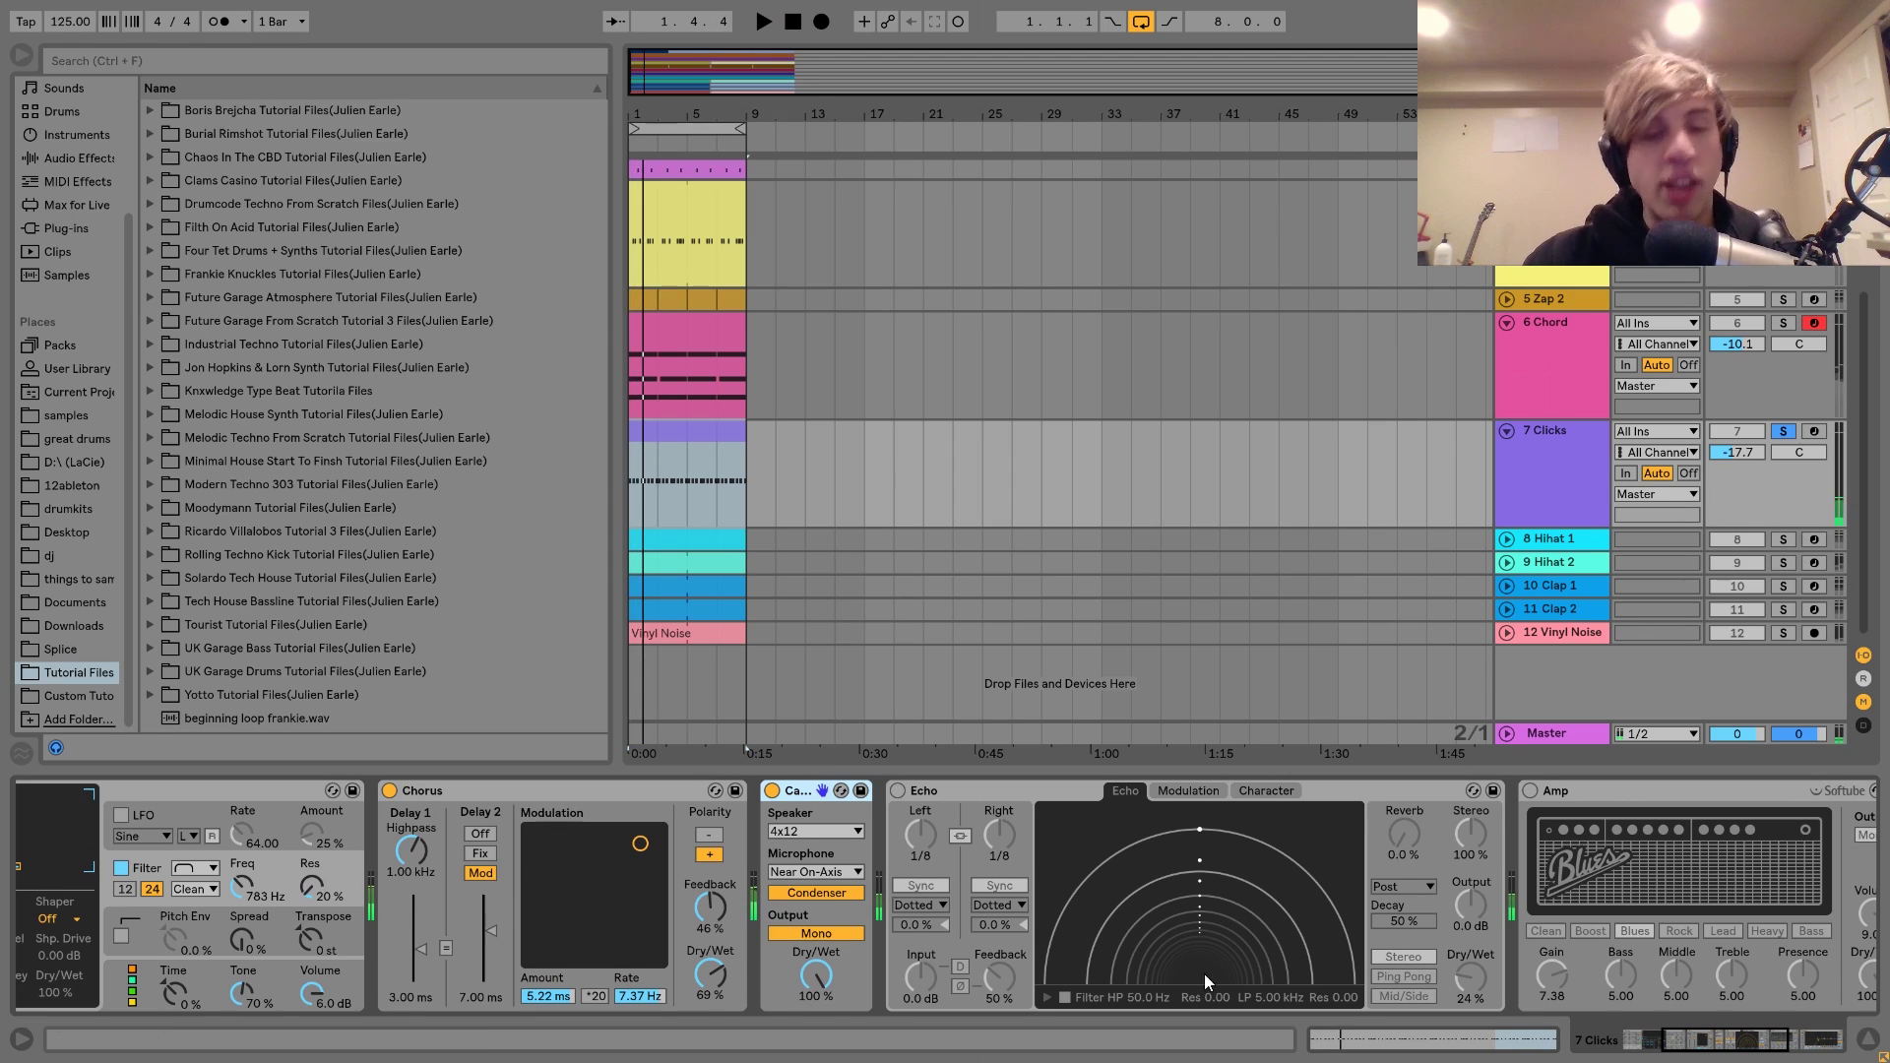
- Re-enable Echo on the Clicks track and play the sound with the delay
{"action": "scroll", "coordinate": [1190, 979], "scroll_direction": "right", "scroll_amount": 8}
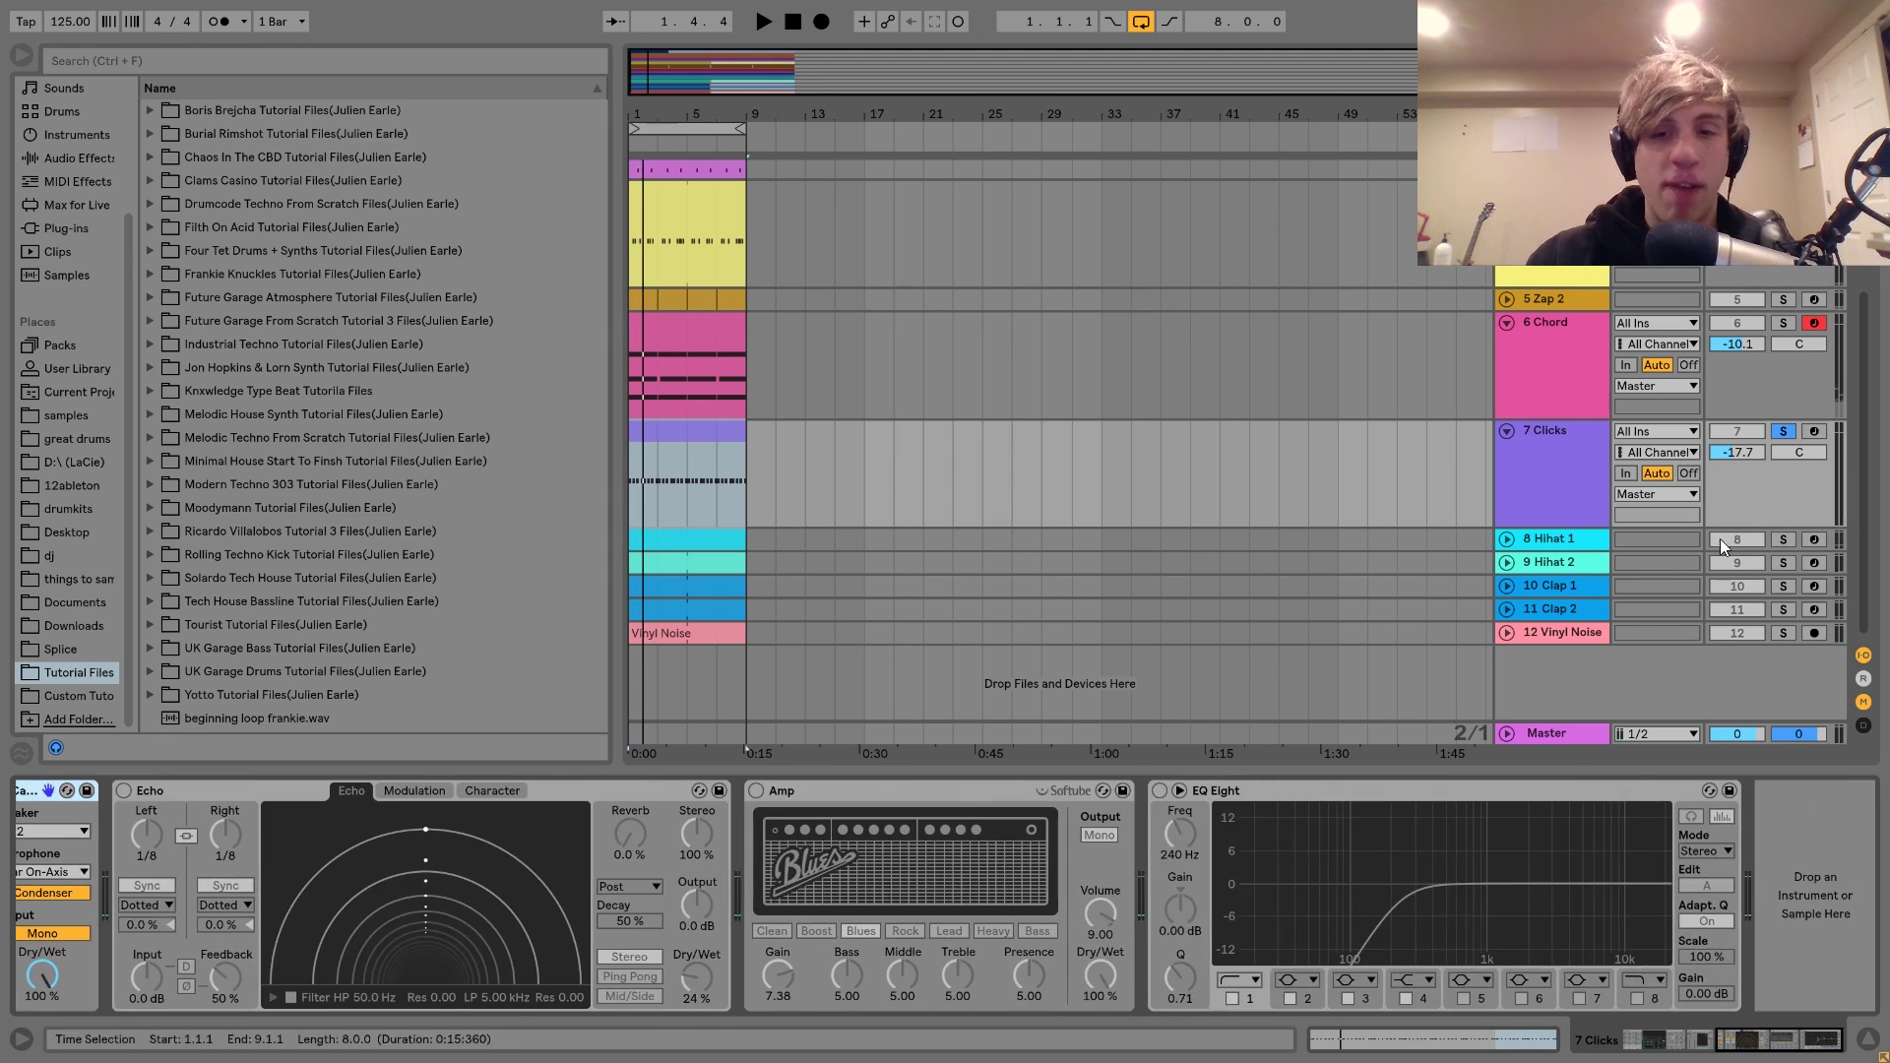
{"action": "scroll", "coordinate": [995, 945], "scroll_direction": "left", "scroll_amount": 8}
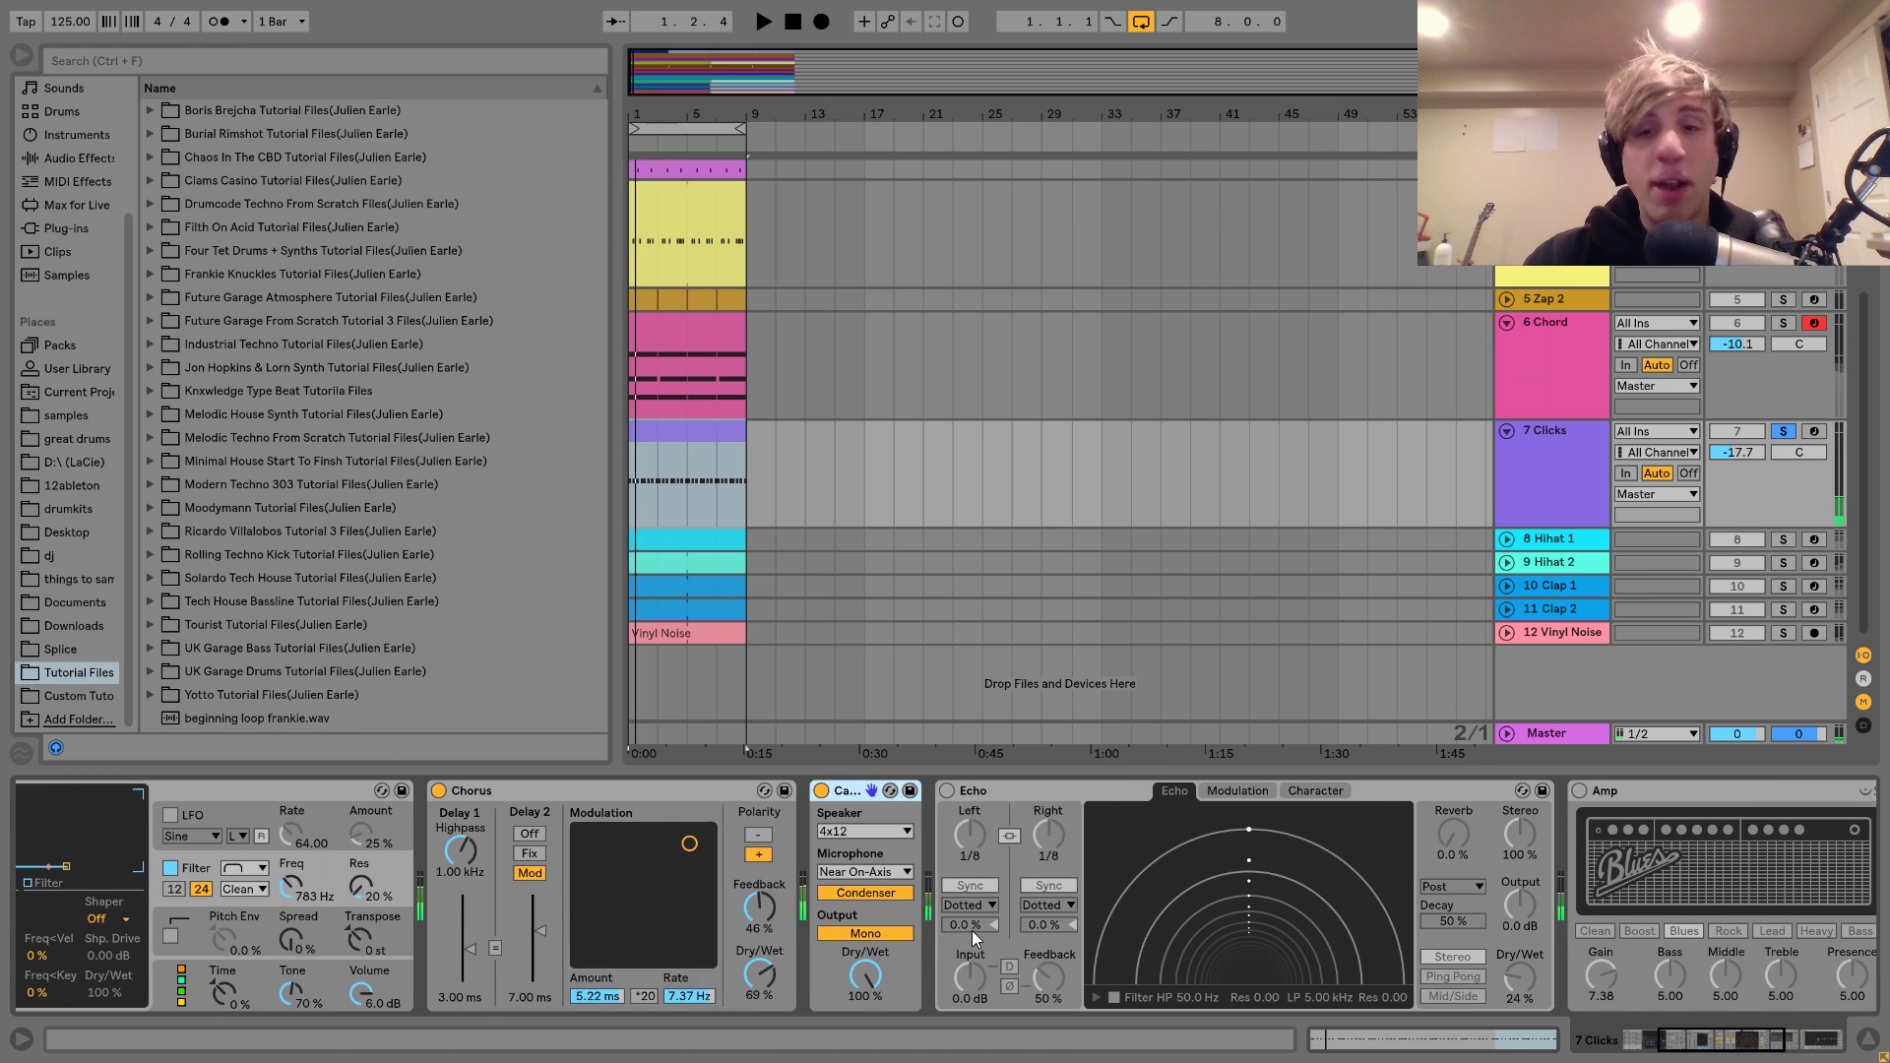
{"action": "left_click", "coordinate": [947, 791]}
{"action": "key", "text": "space"}
{"action": "scroll", "coordinate": [977, 793], "scroll_direction": "right", "scroll_amount": 4}
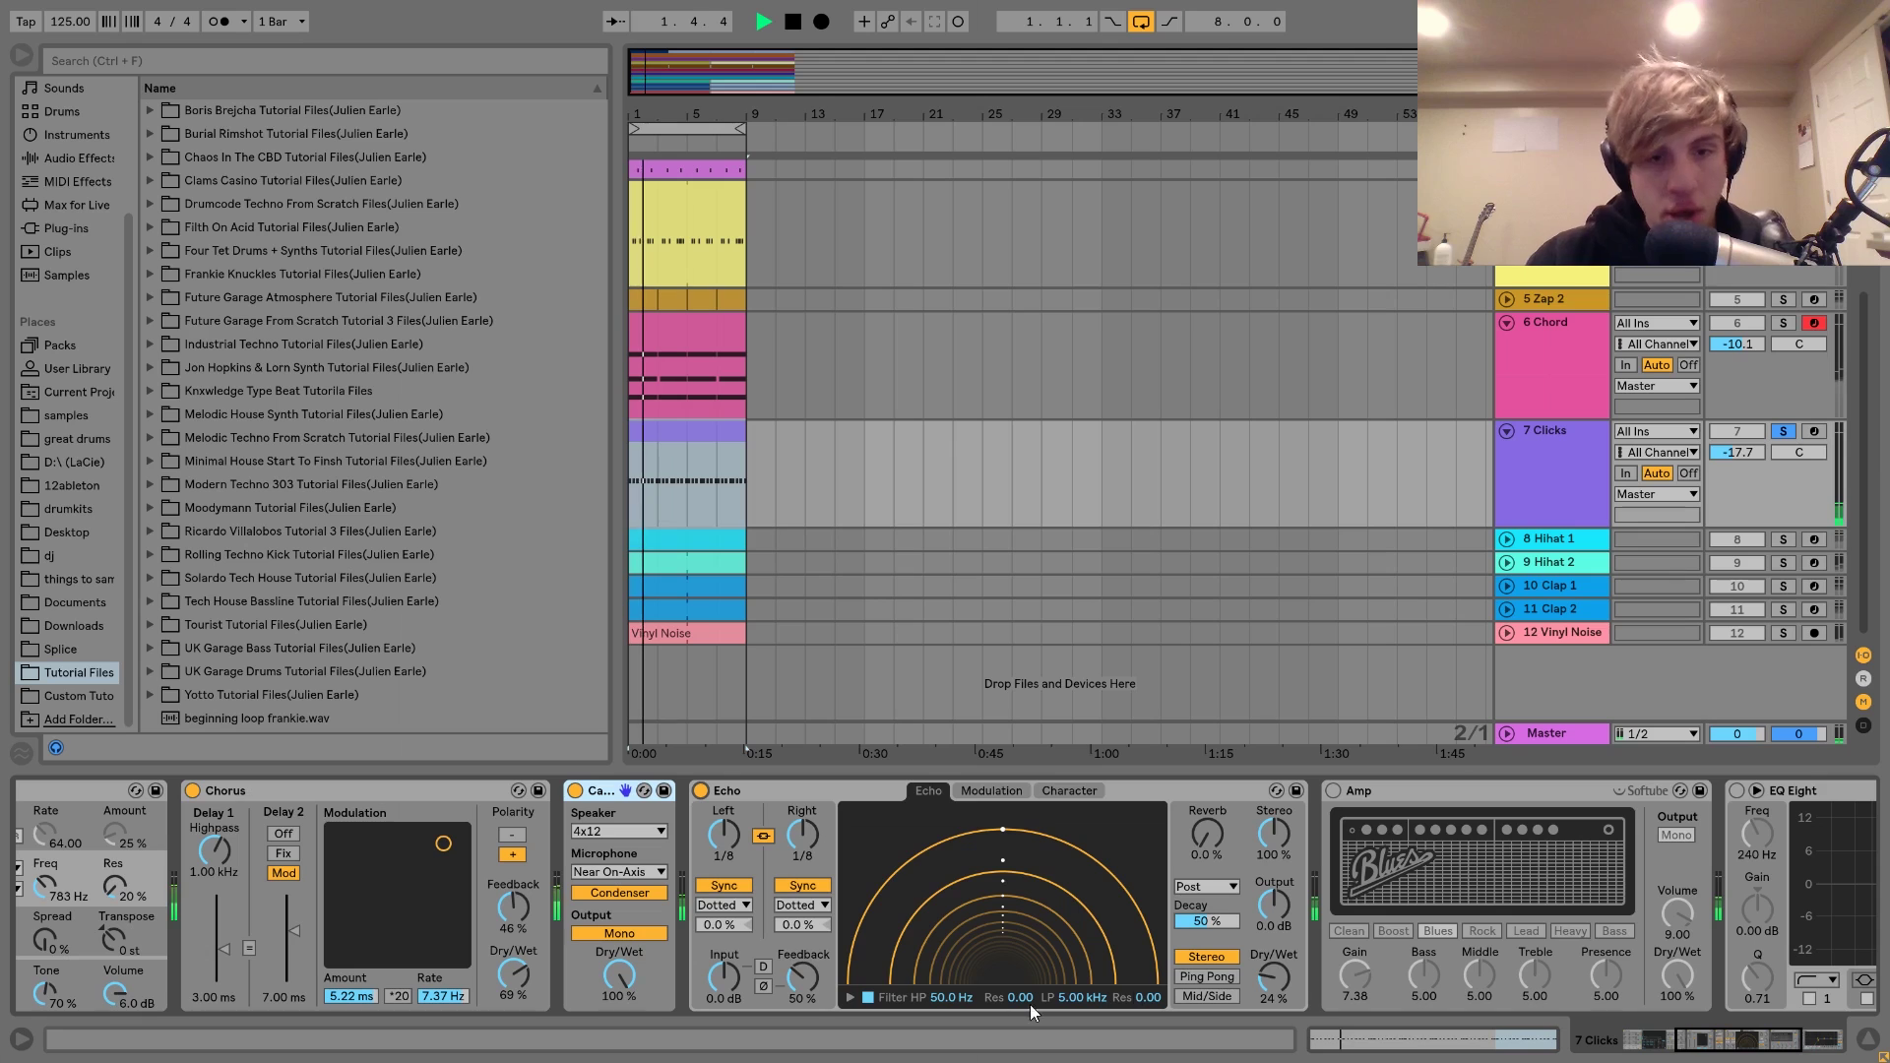
- Re-enable Amp on the Clicks track and play the soloed sound through it
{"action": "scroll", "coordinate": [957, 955], "scroll_direction": "right", "scroll_amount": 7}
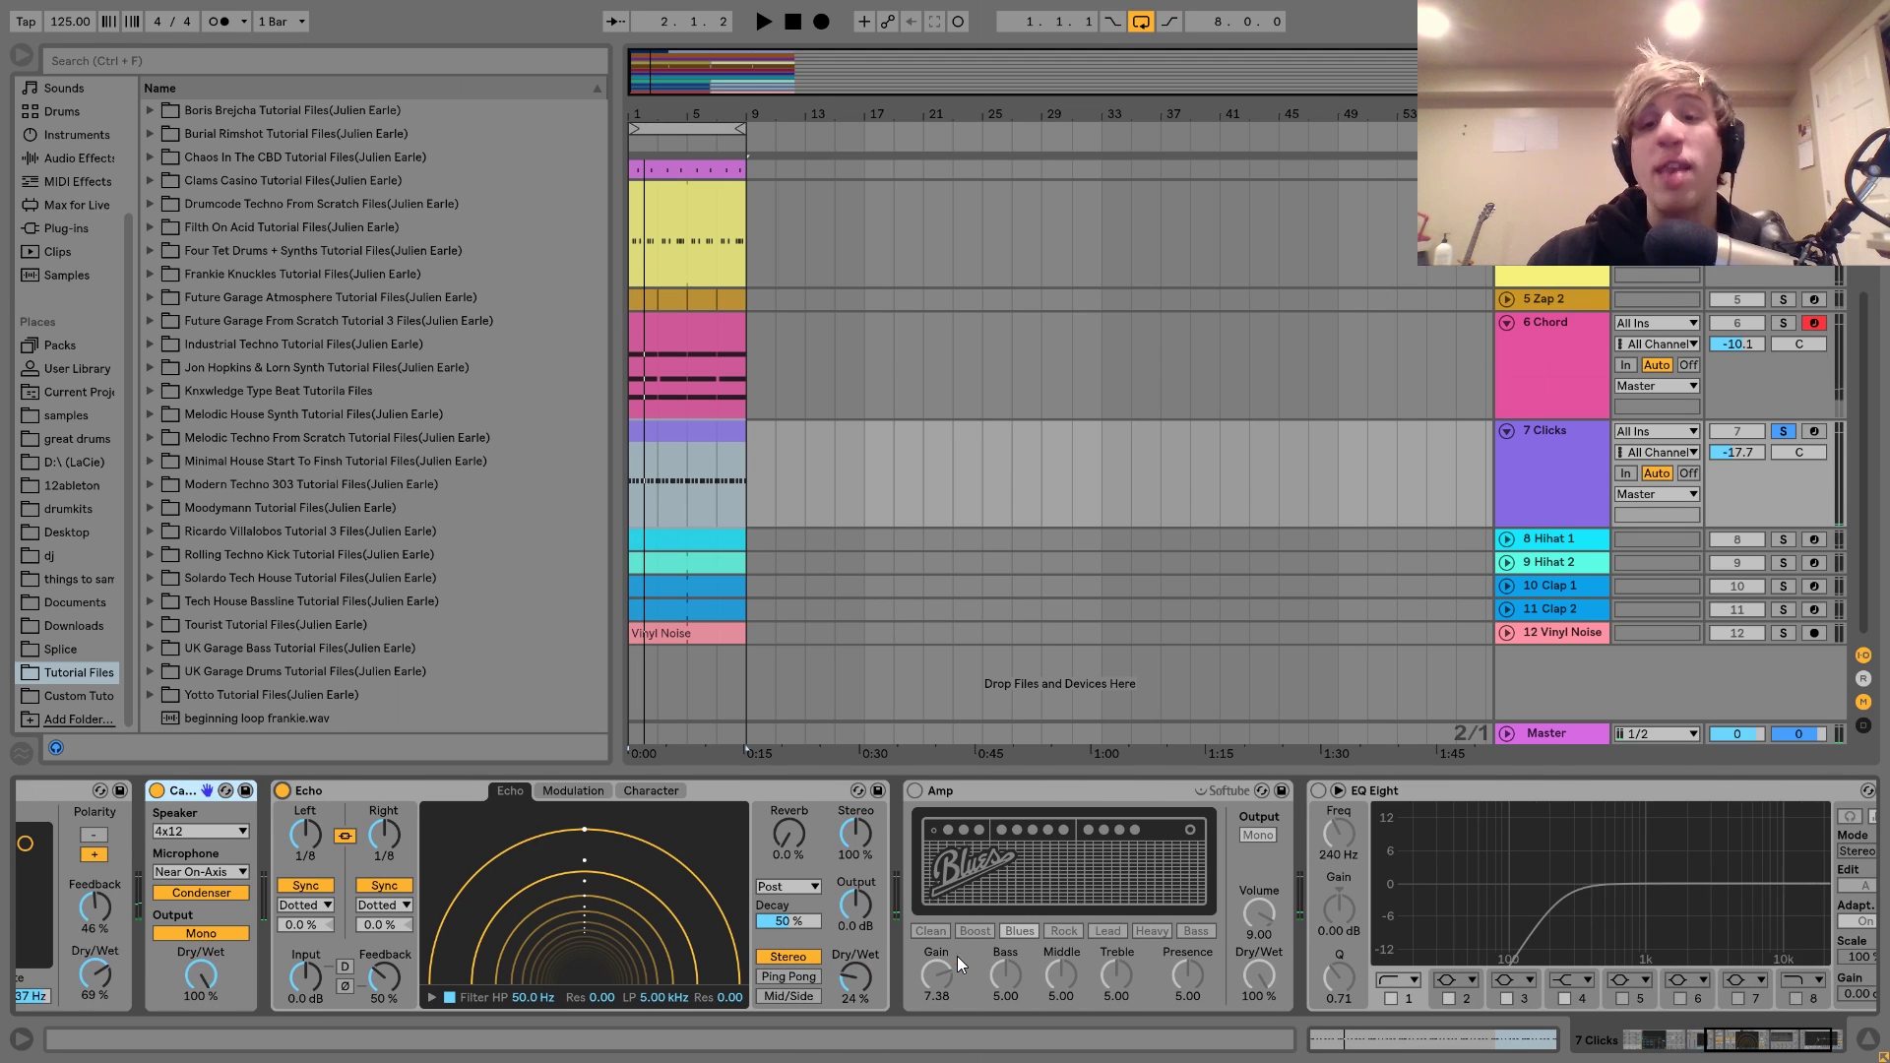
{"action": "left_click", "coordinate": [965, 790]}
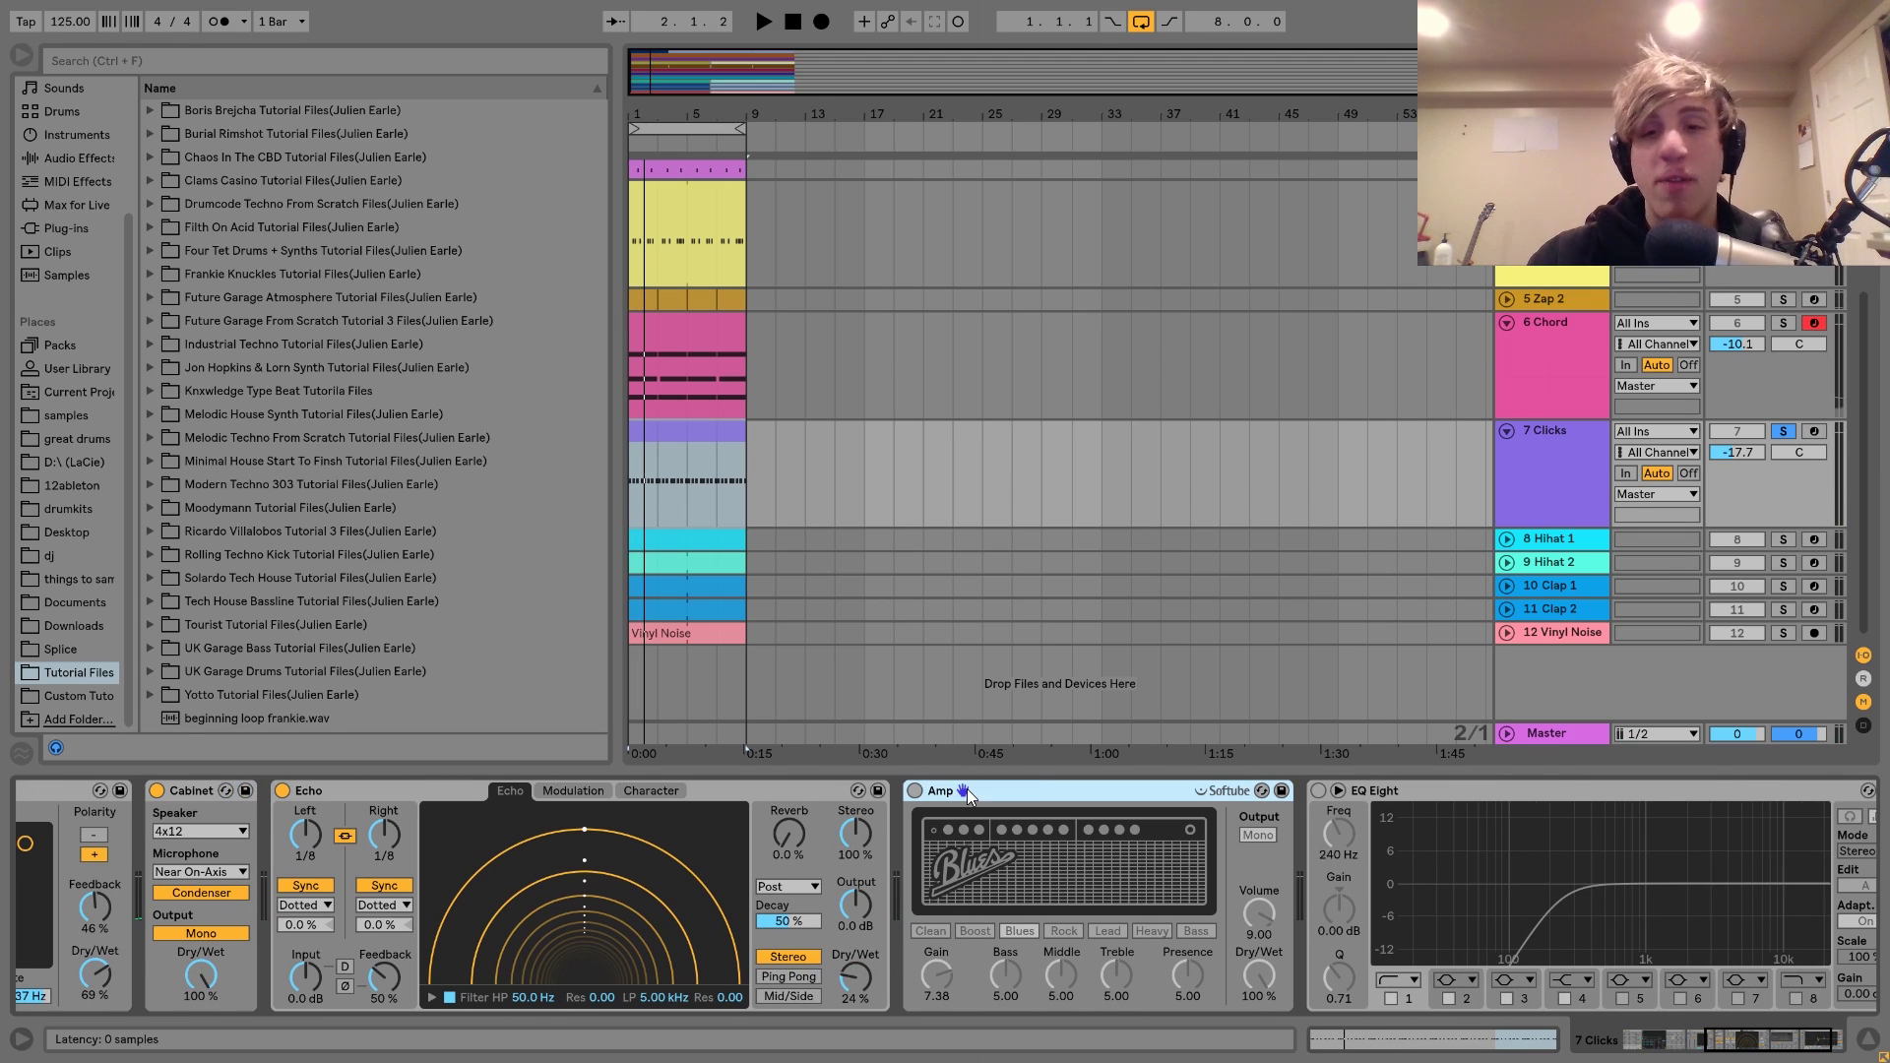
{"action": "left_click", "coordinate": [914, 790]}
{"action": "key", "text": "space"}
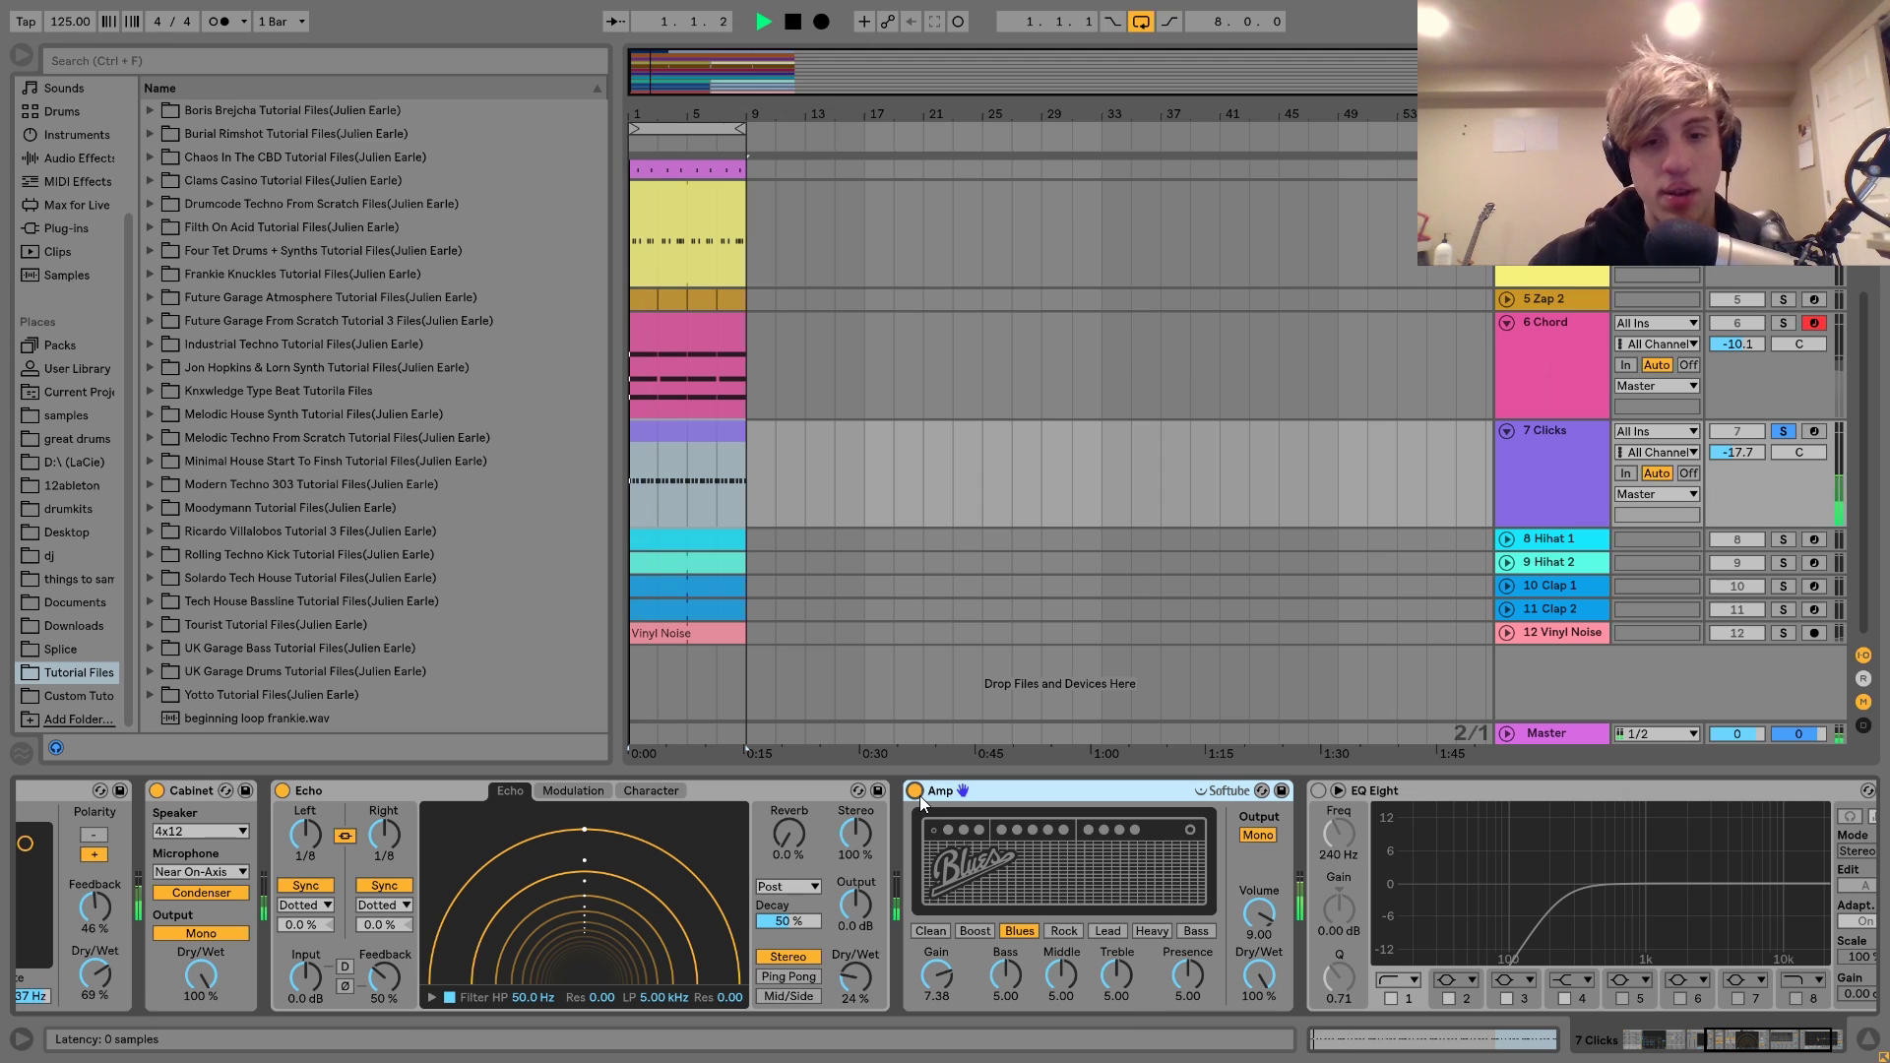
{"action": "key", "text": "space"}
{"action": "key", "text": "space"}
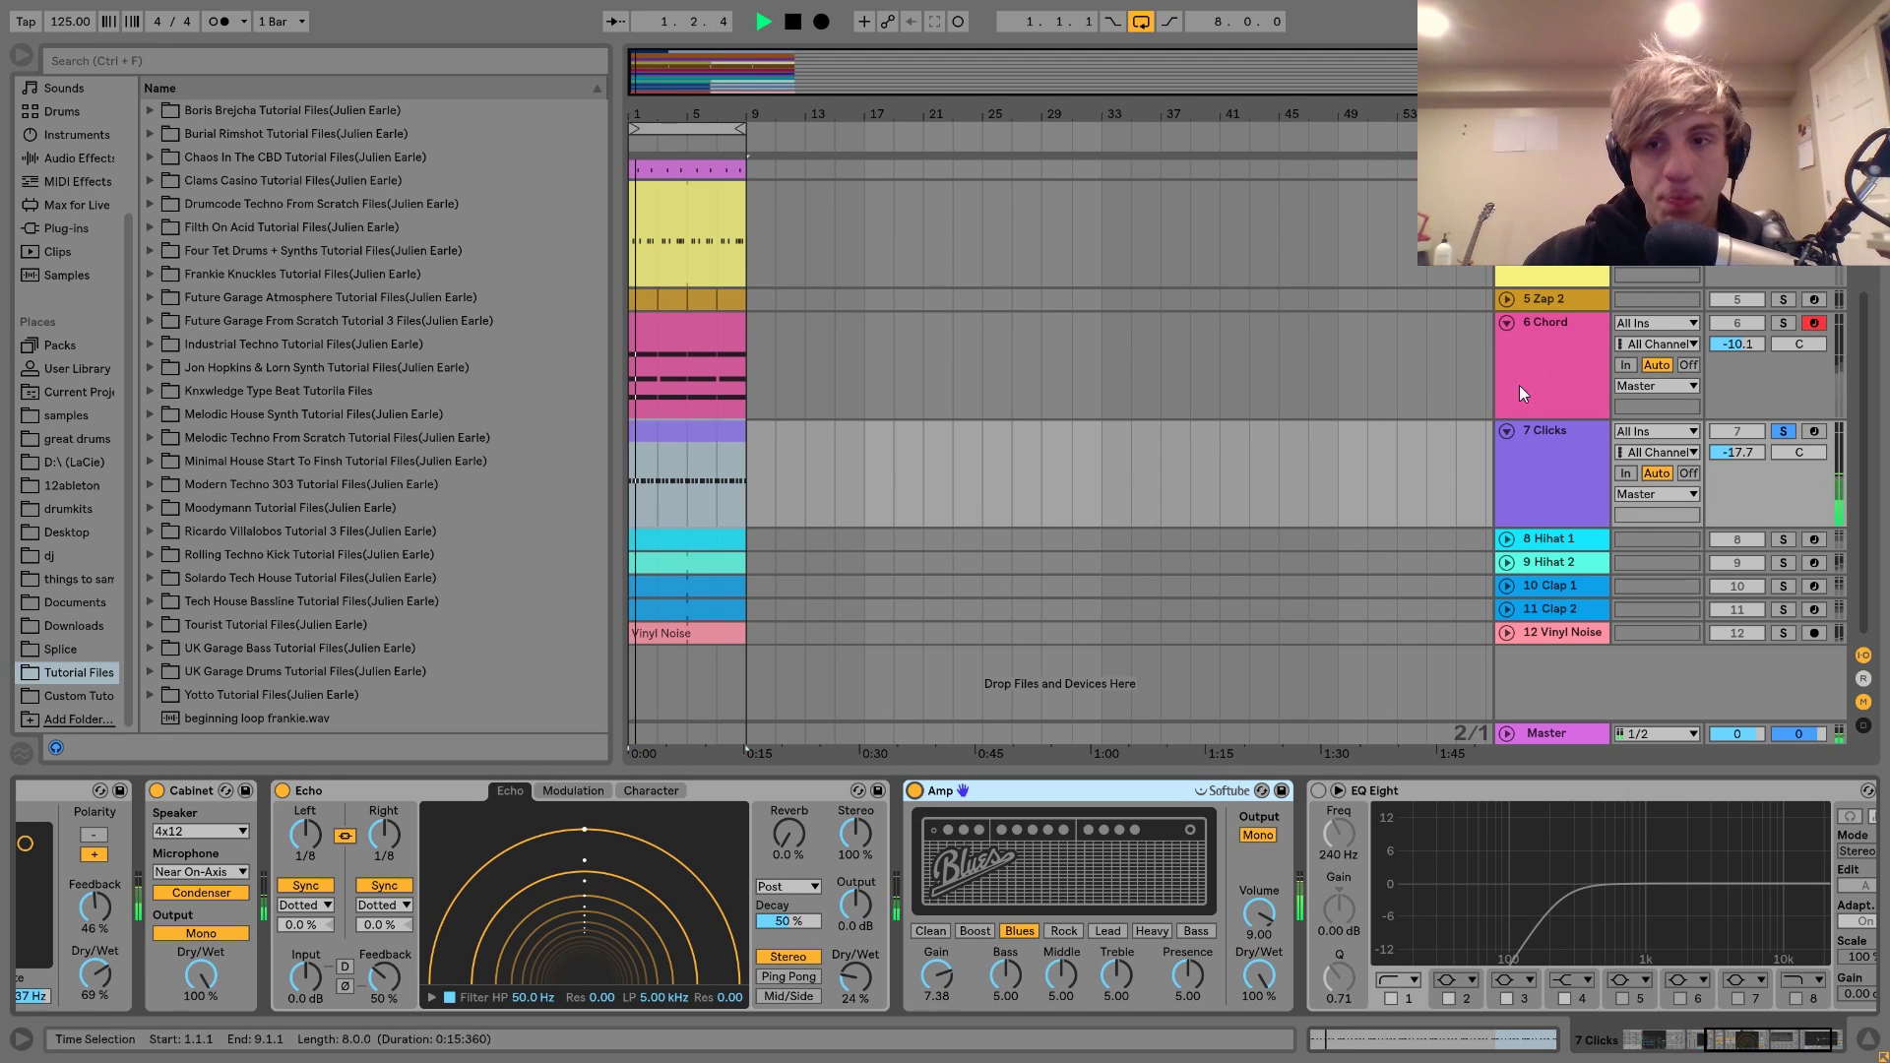
- Unsolo Clicks and compare the full loop with its Amp switched off and back on
{"action": "left_click", "coordinate": [1783, 431]}
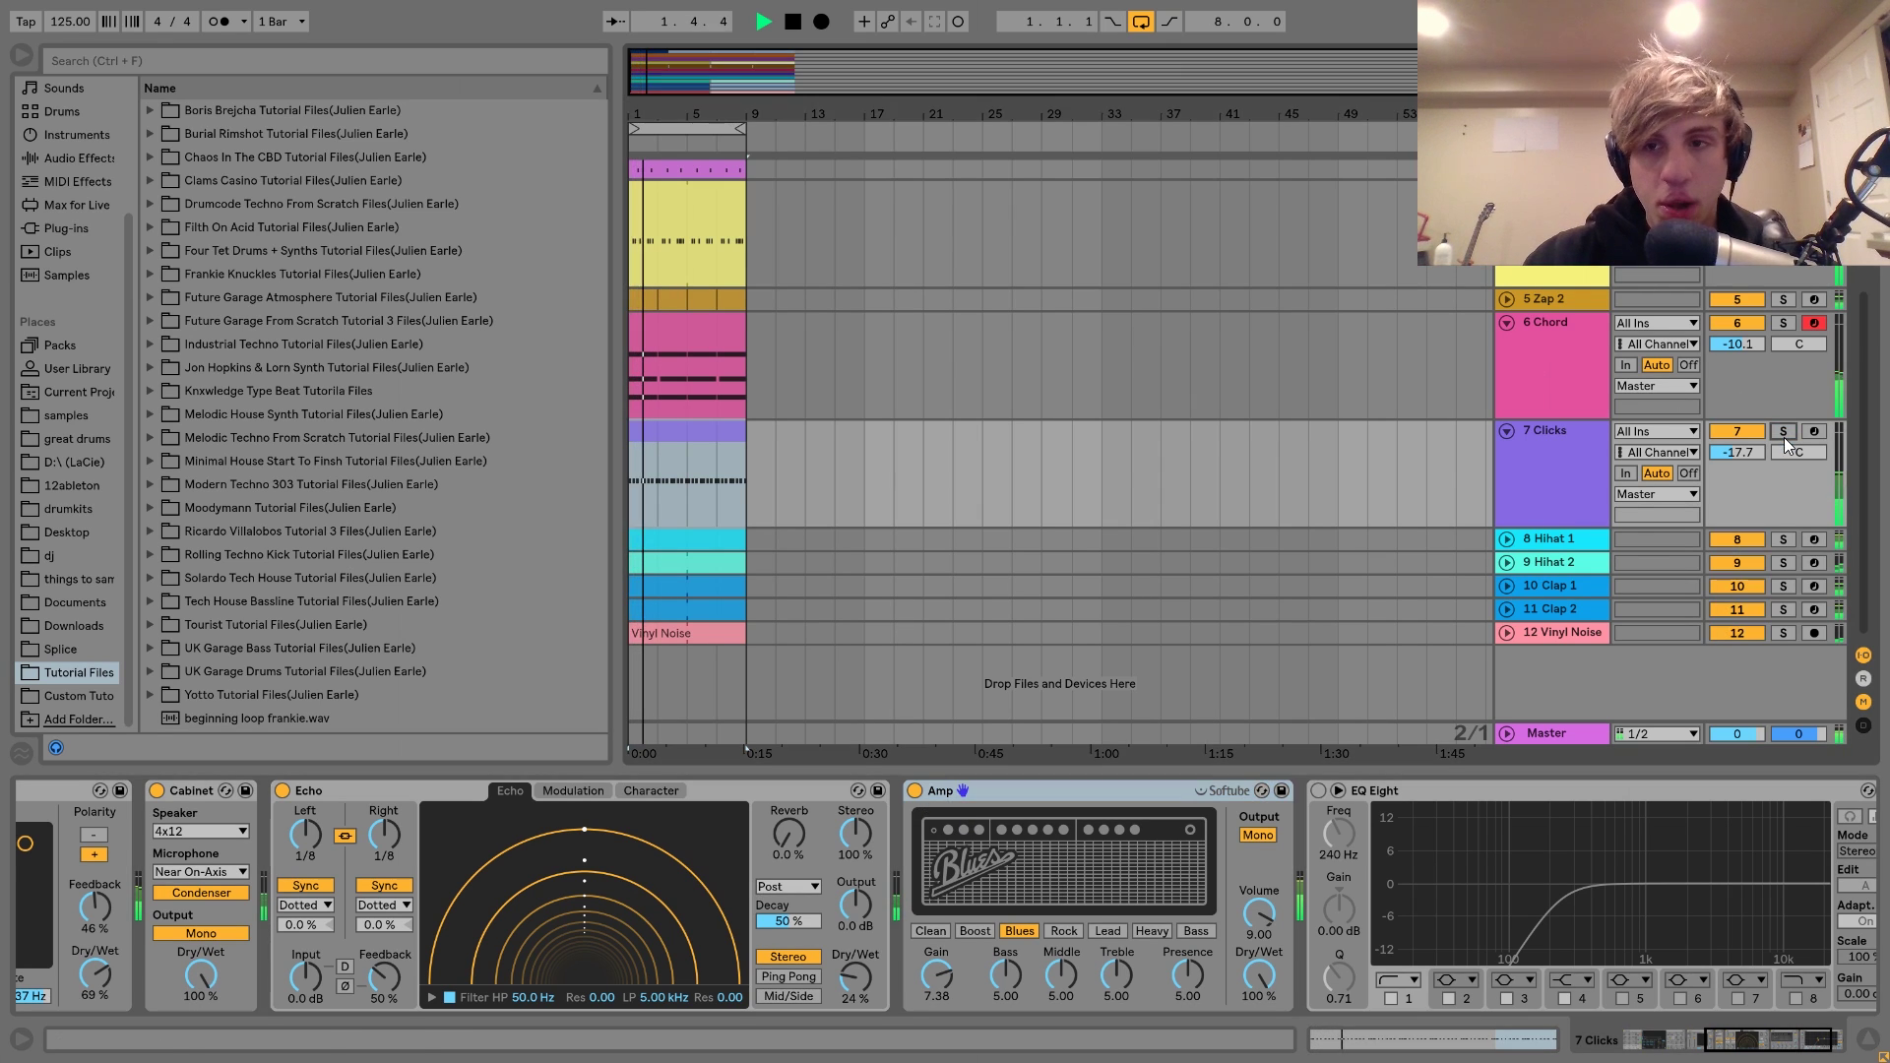
{"action": "left_click", "coordinate": [915, 791]}
{"action": "key", "text": "space"}
{"action": "key", "text": "space"}
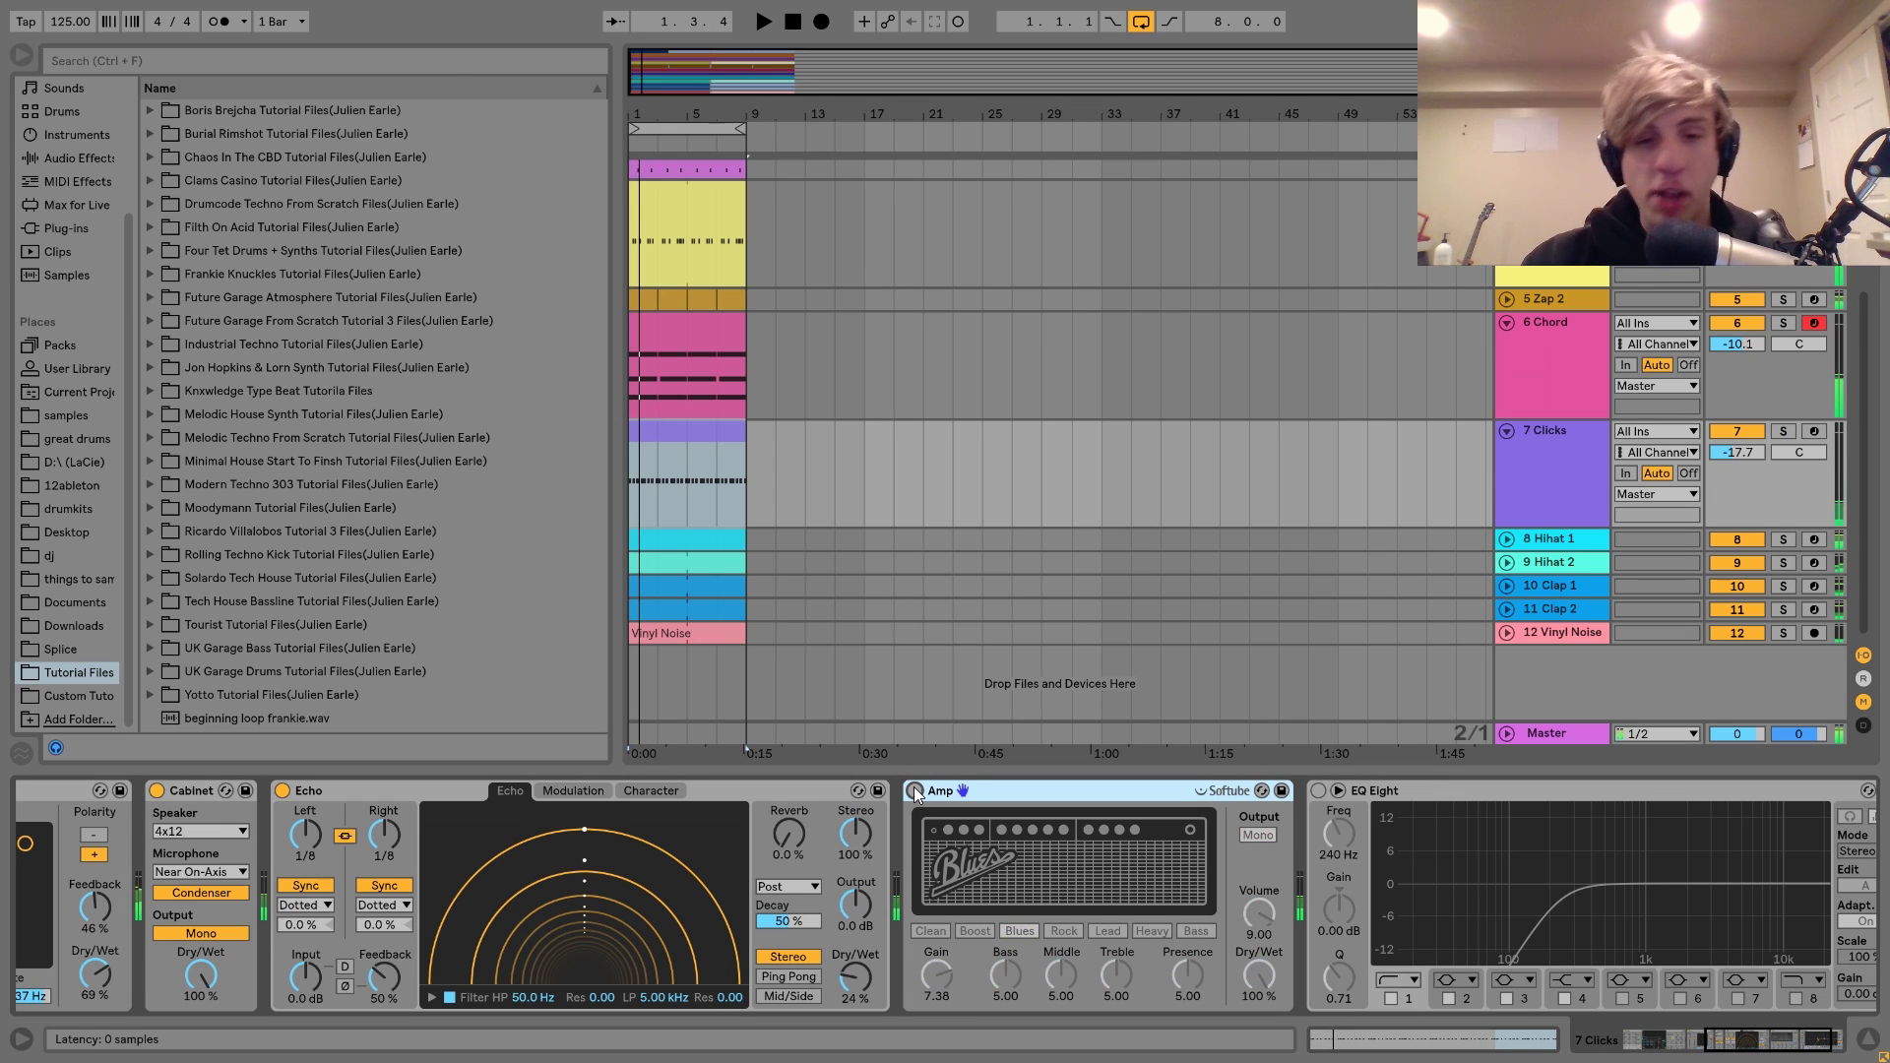
{"action": "left_click", "coordinate": [914, 790]}
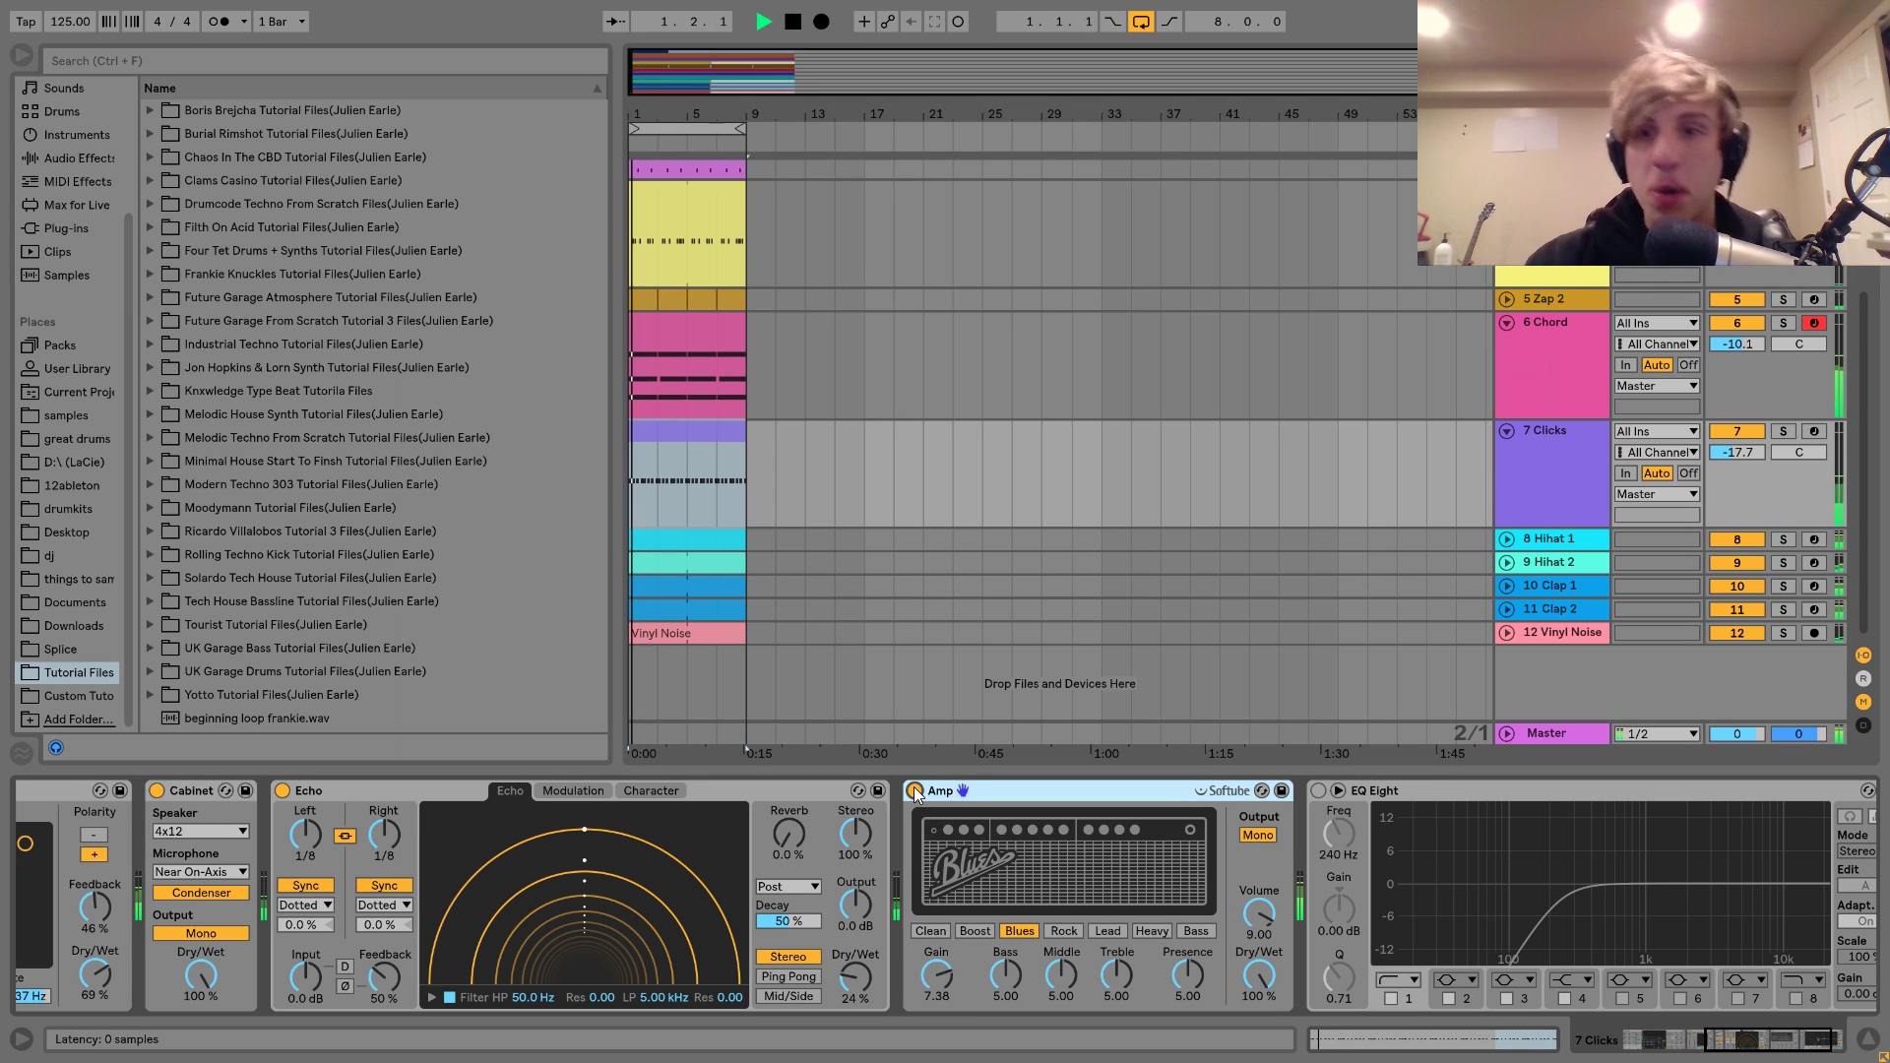
- Solo Clicks again, re-enable its EQ Eight, and play the sound through the complete effects chain
{"action": "left_click", "coordinate": [1783, 431]}
{"action": "key", "text": "space"}
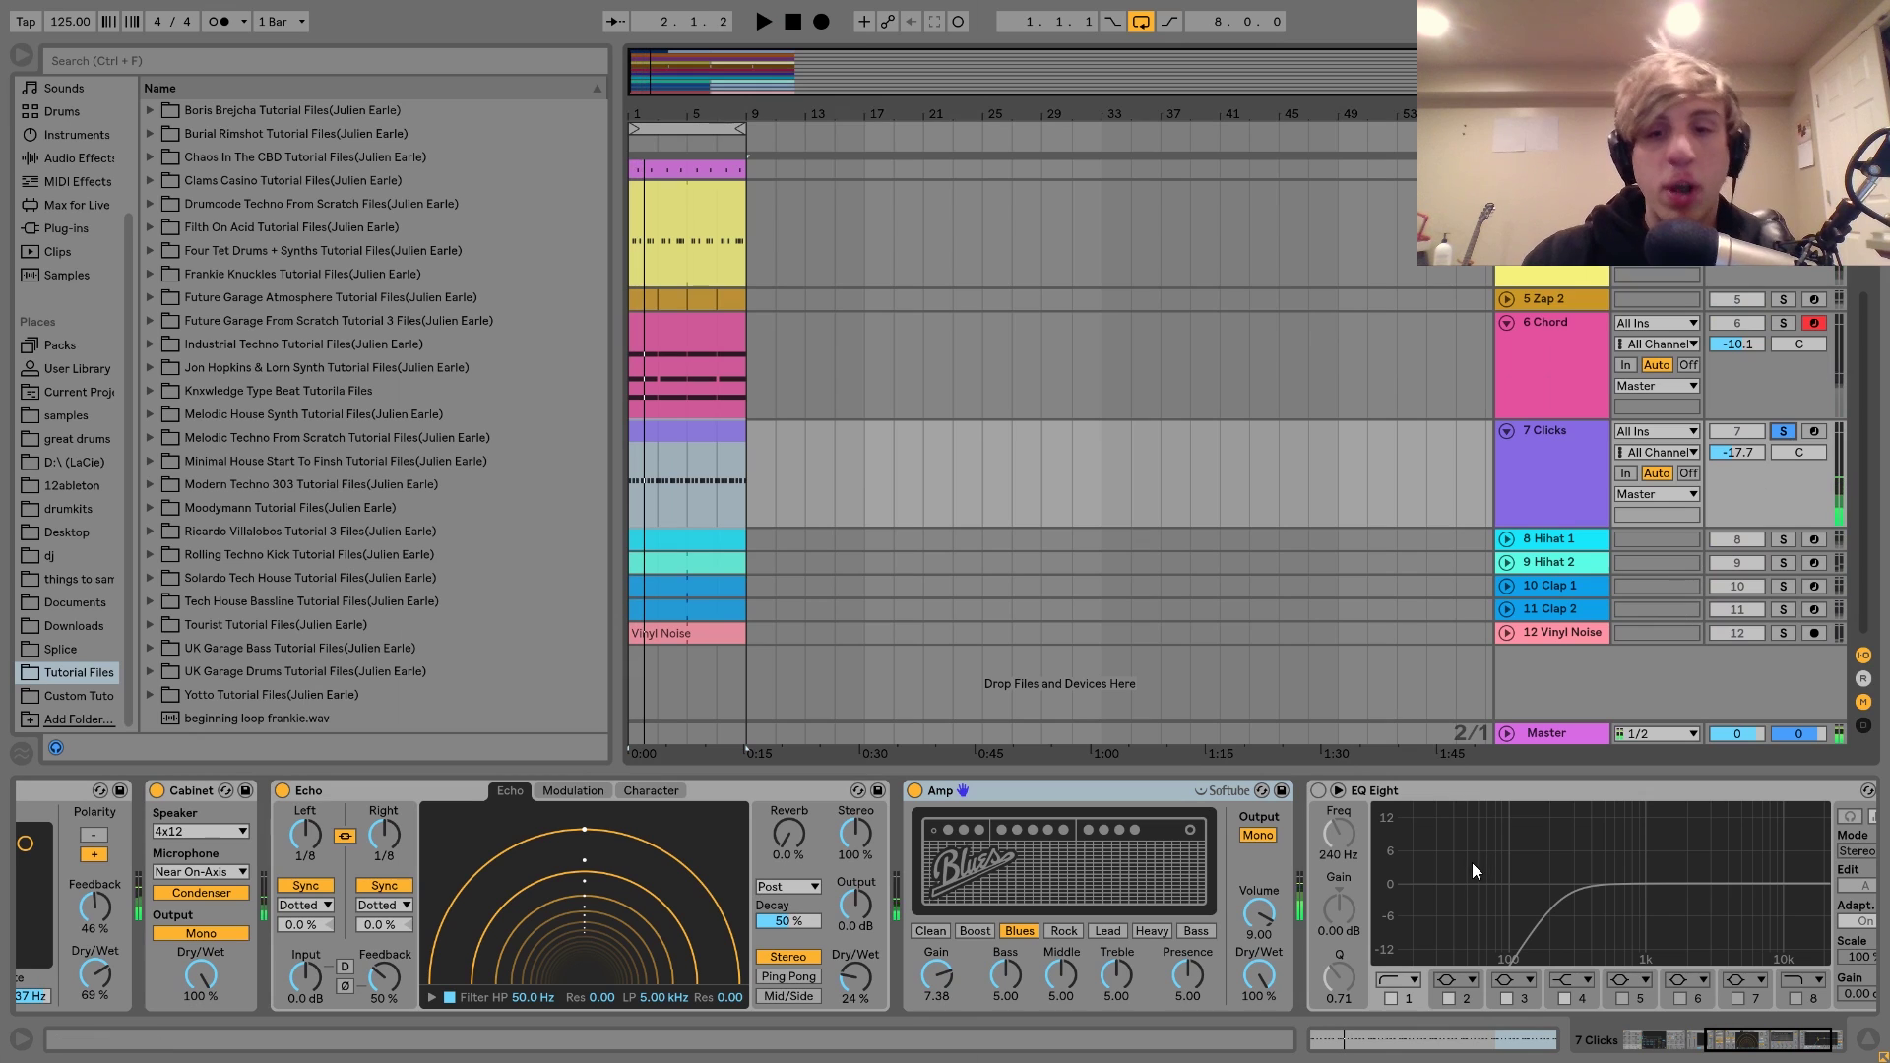
{"action": "left_click", "coordinate": [1318, 791]}
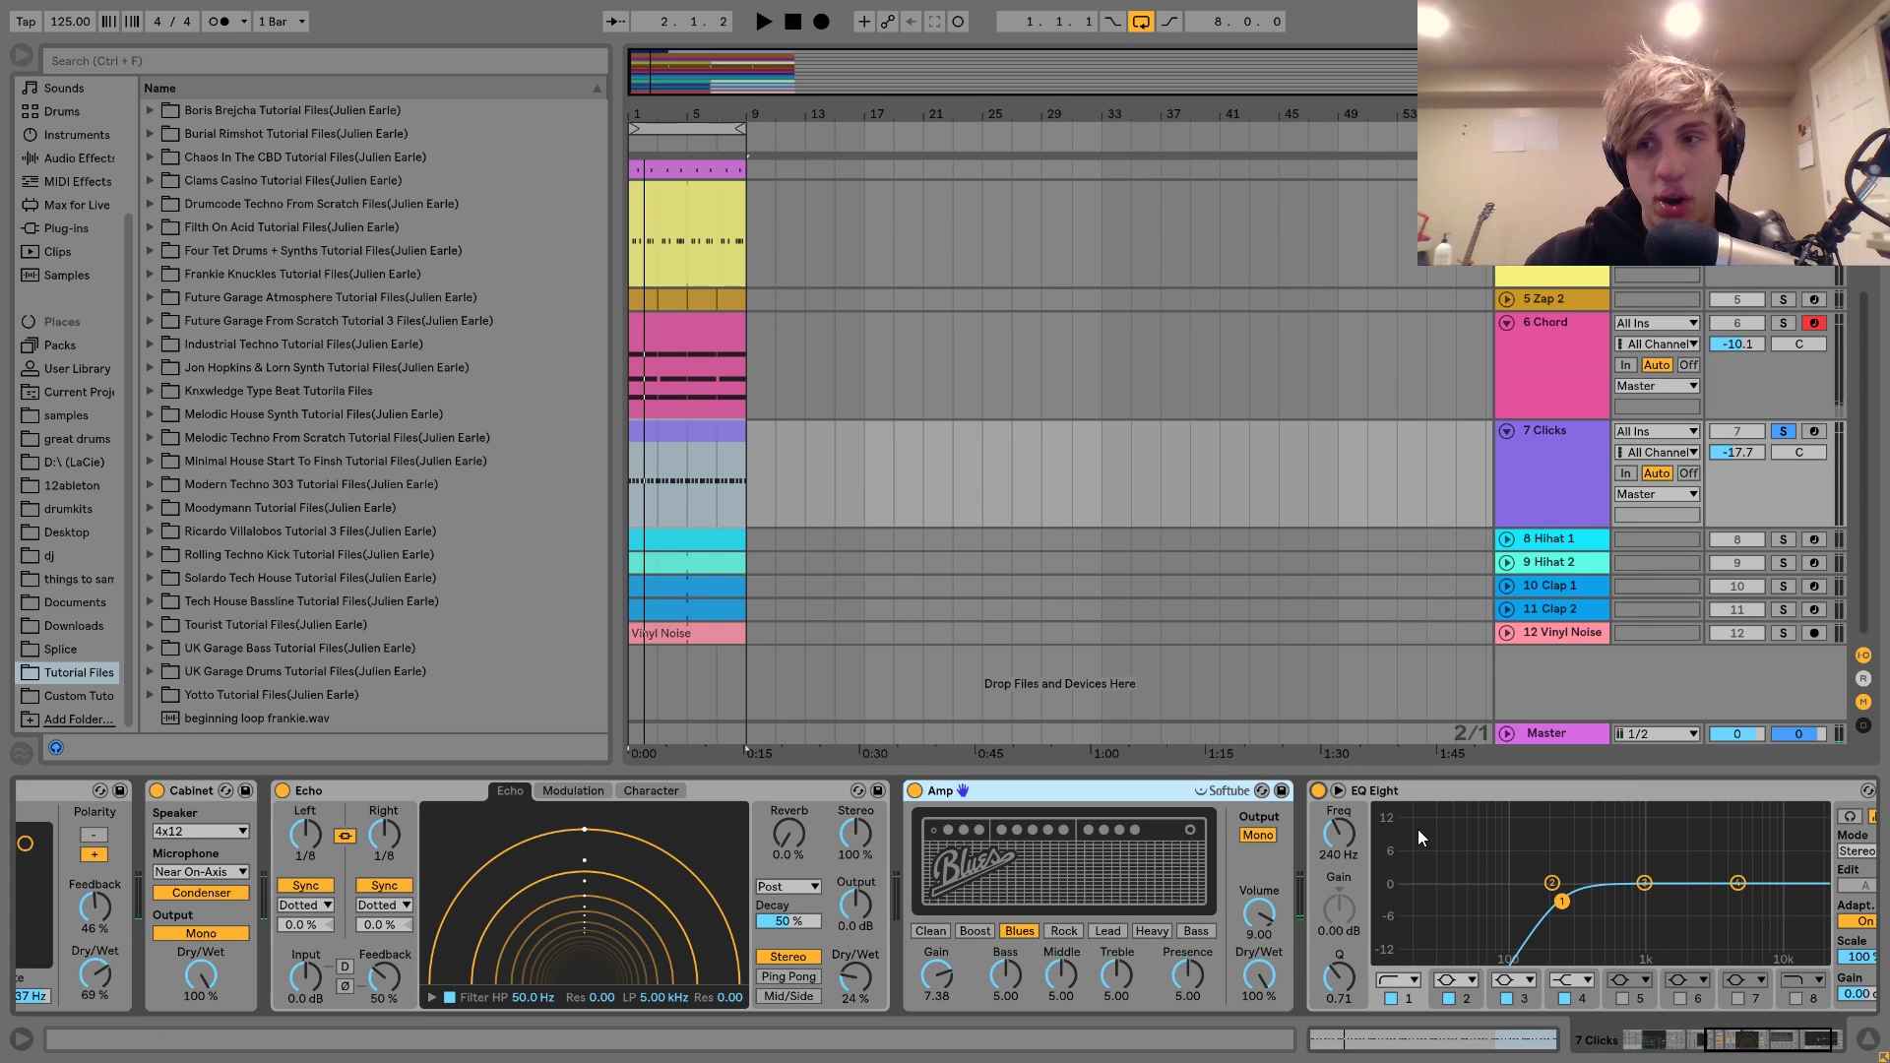
{"action": "key", "text": "space"}
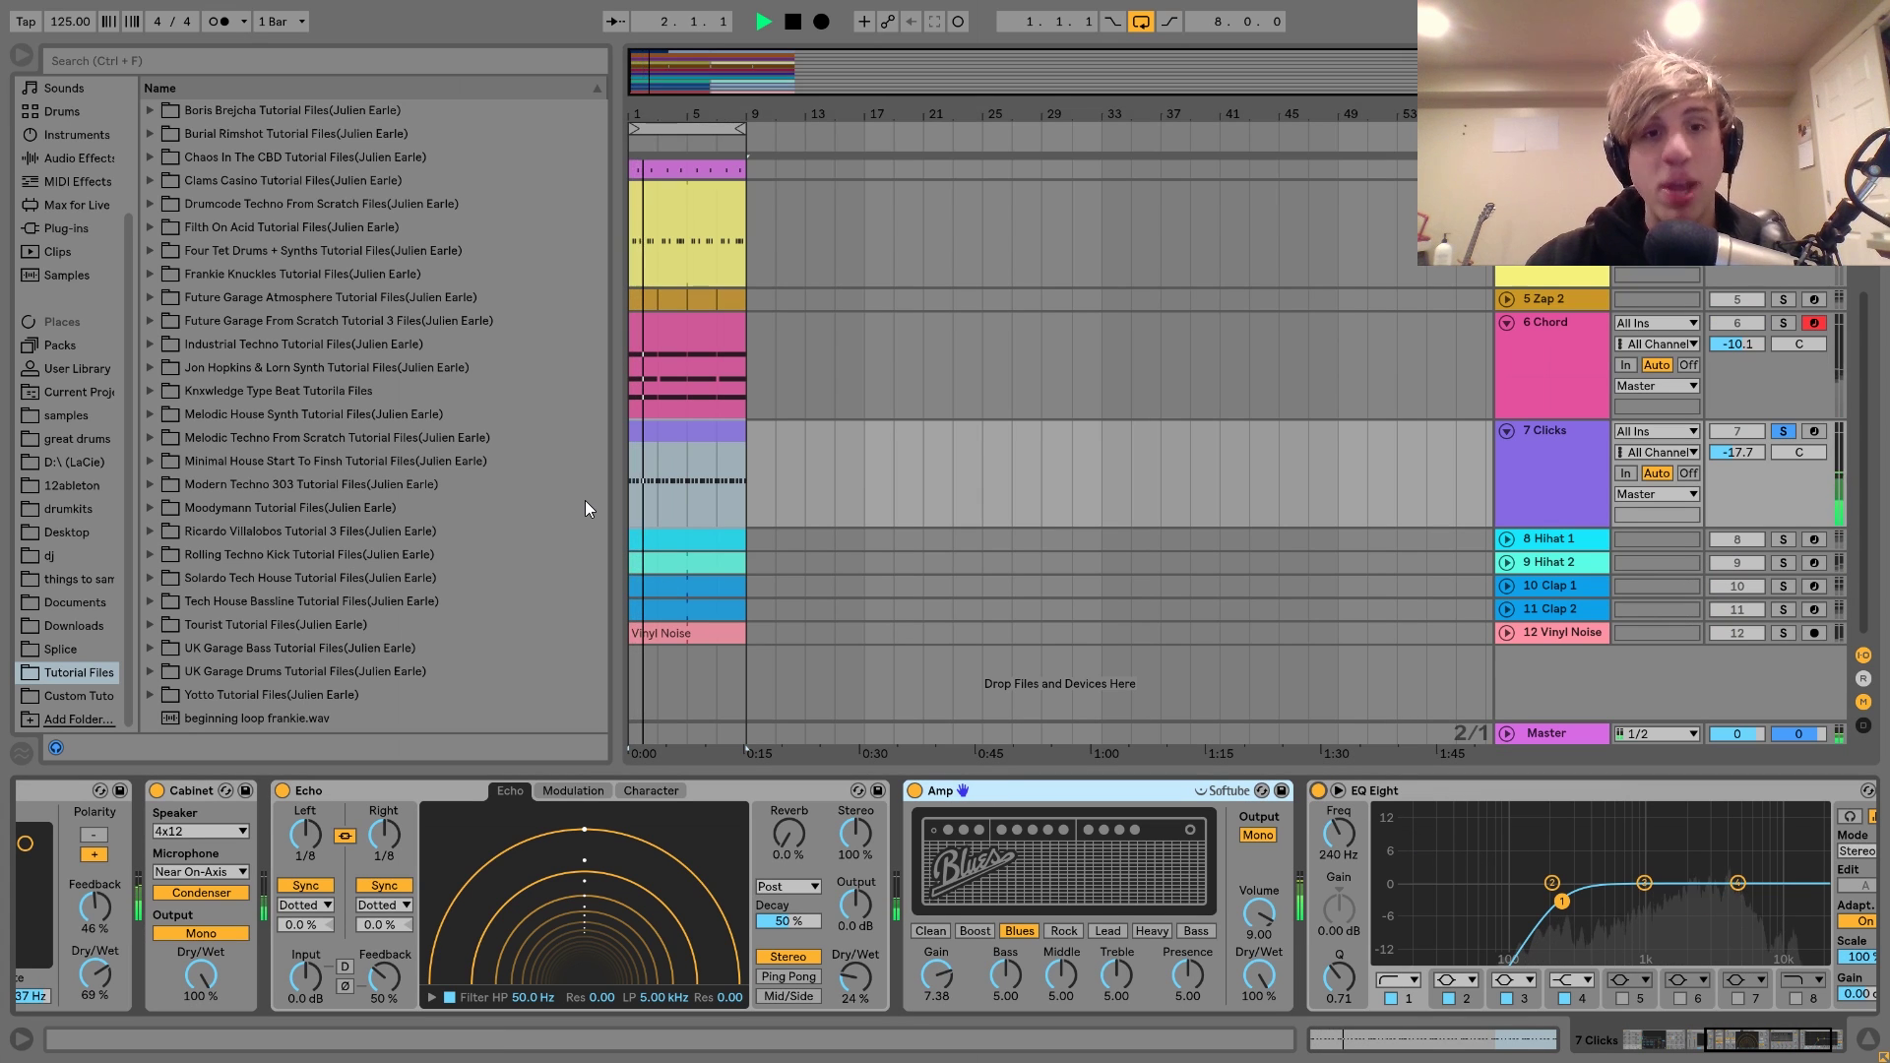
{"action": "scroll", "coordinate": [736, 917], "scroll_direction": "up", "scroll_amount": 5}
{"action": "key", "text": "space"}
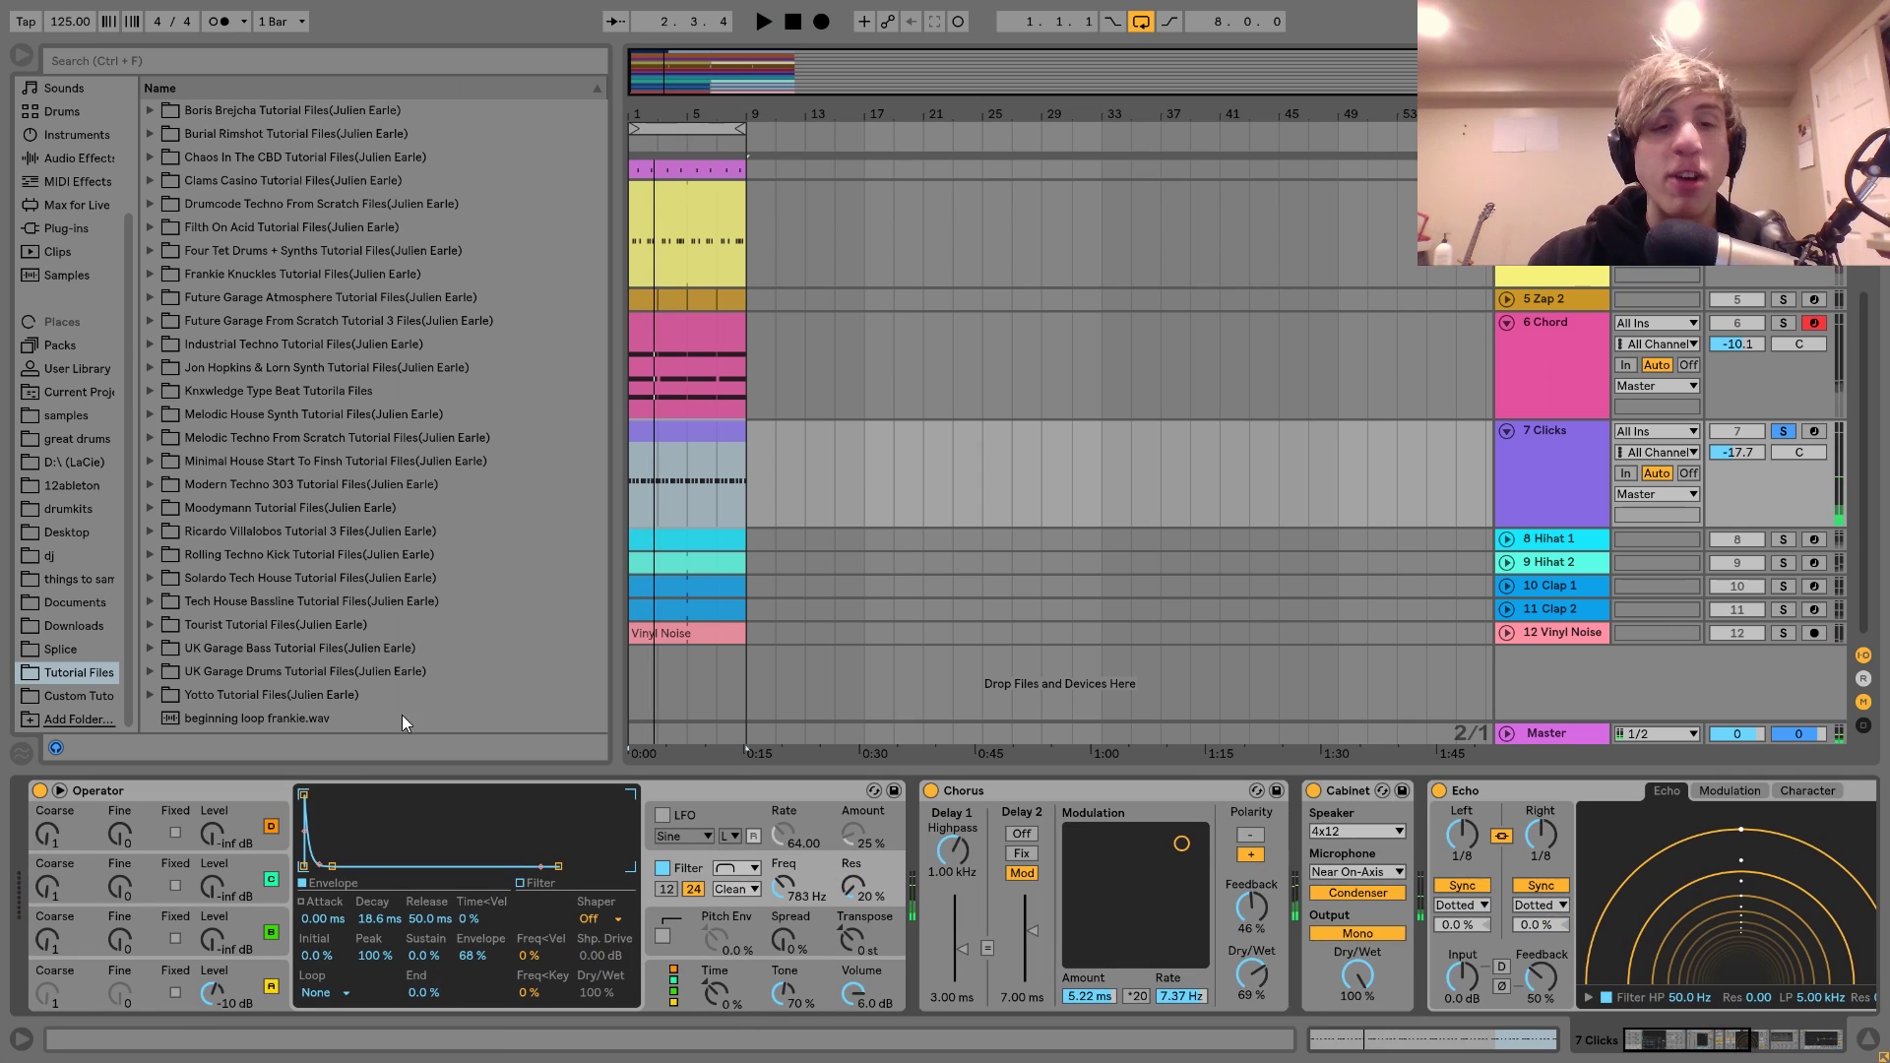
- Unsolo Clicks and play the full loop while reviewing the track's instrument and effects chain
{"action": "left_click", "coordinate": [689, 492]}
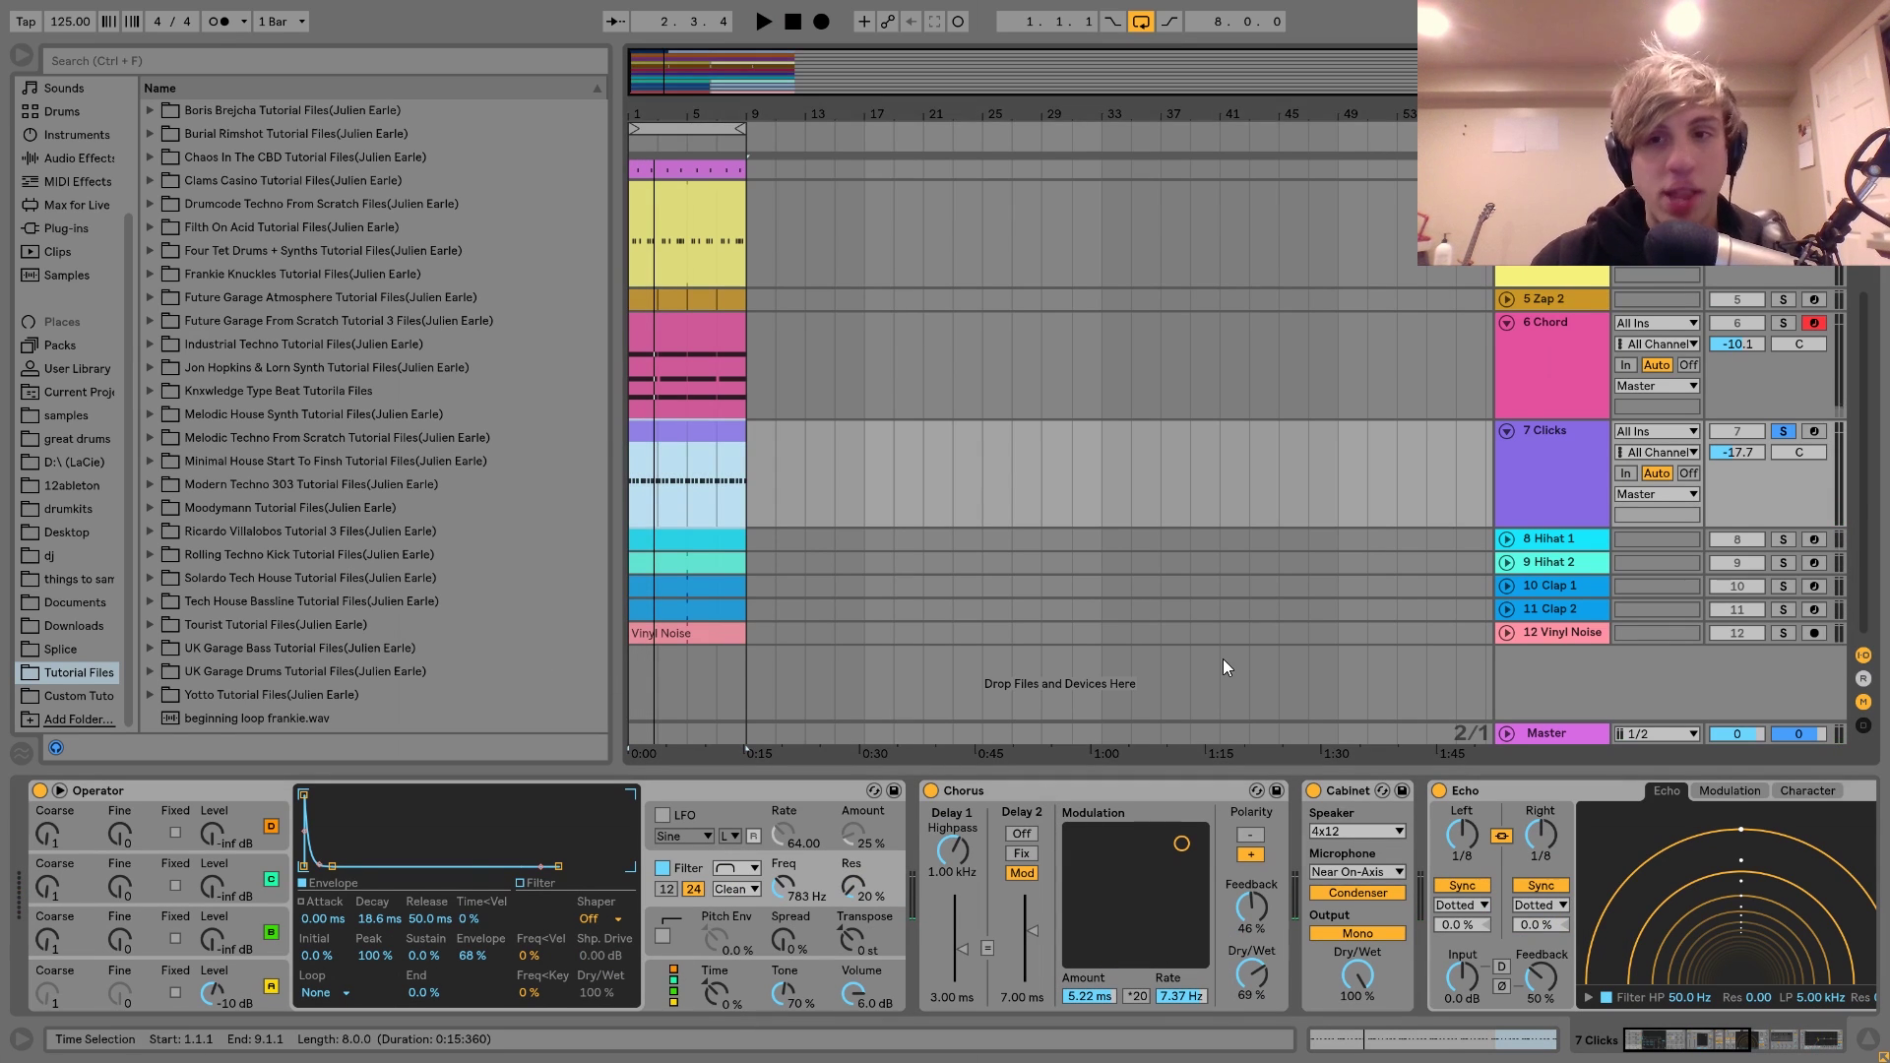
{"action": "left_click", "coordinate": [1782, 434]}
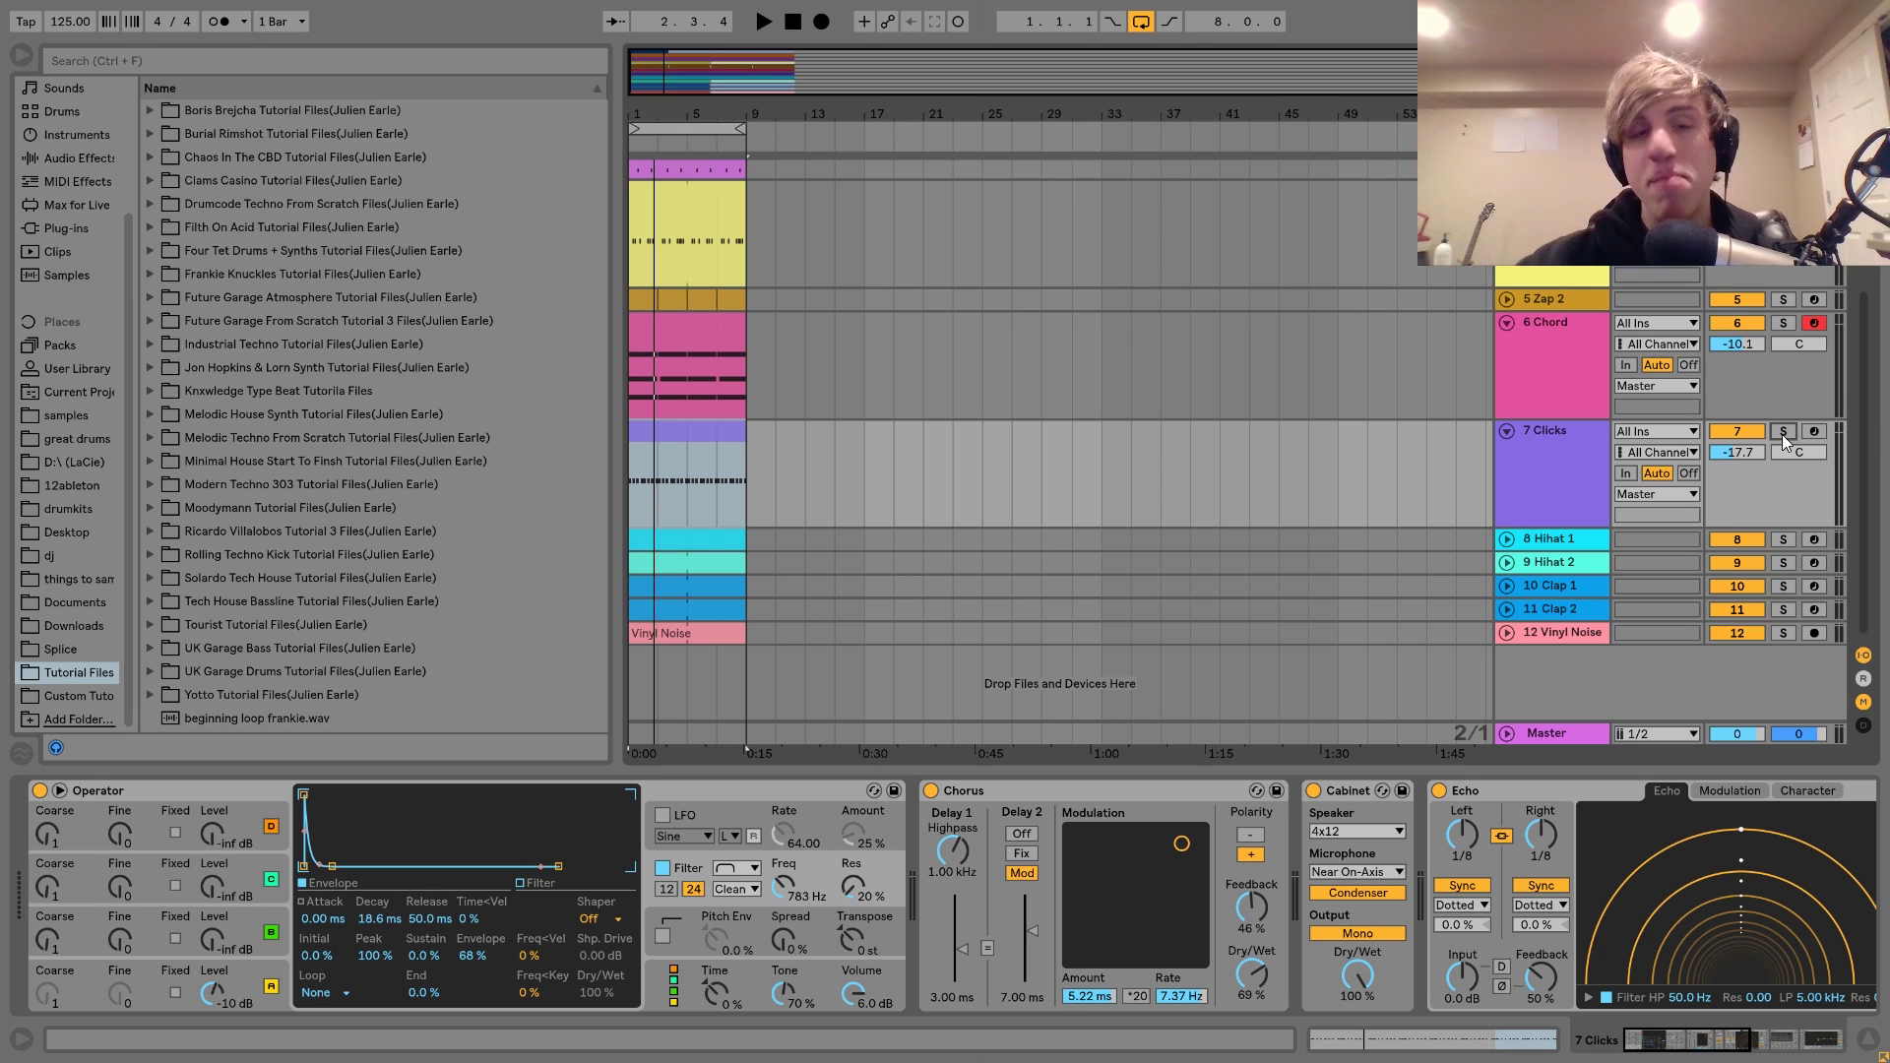
{"action": "key", "text": "space"}
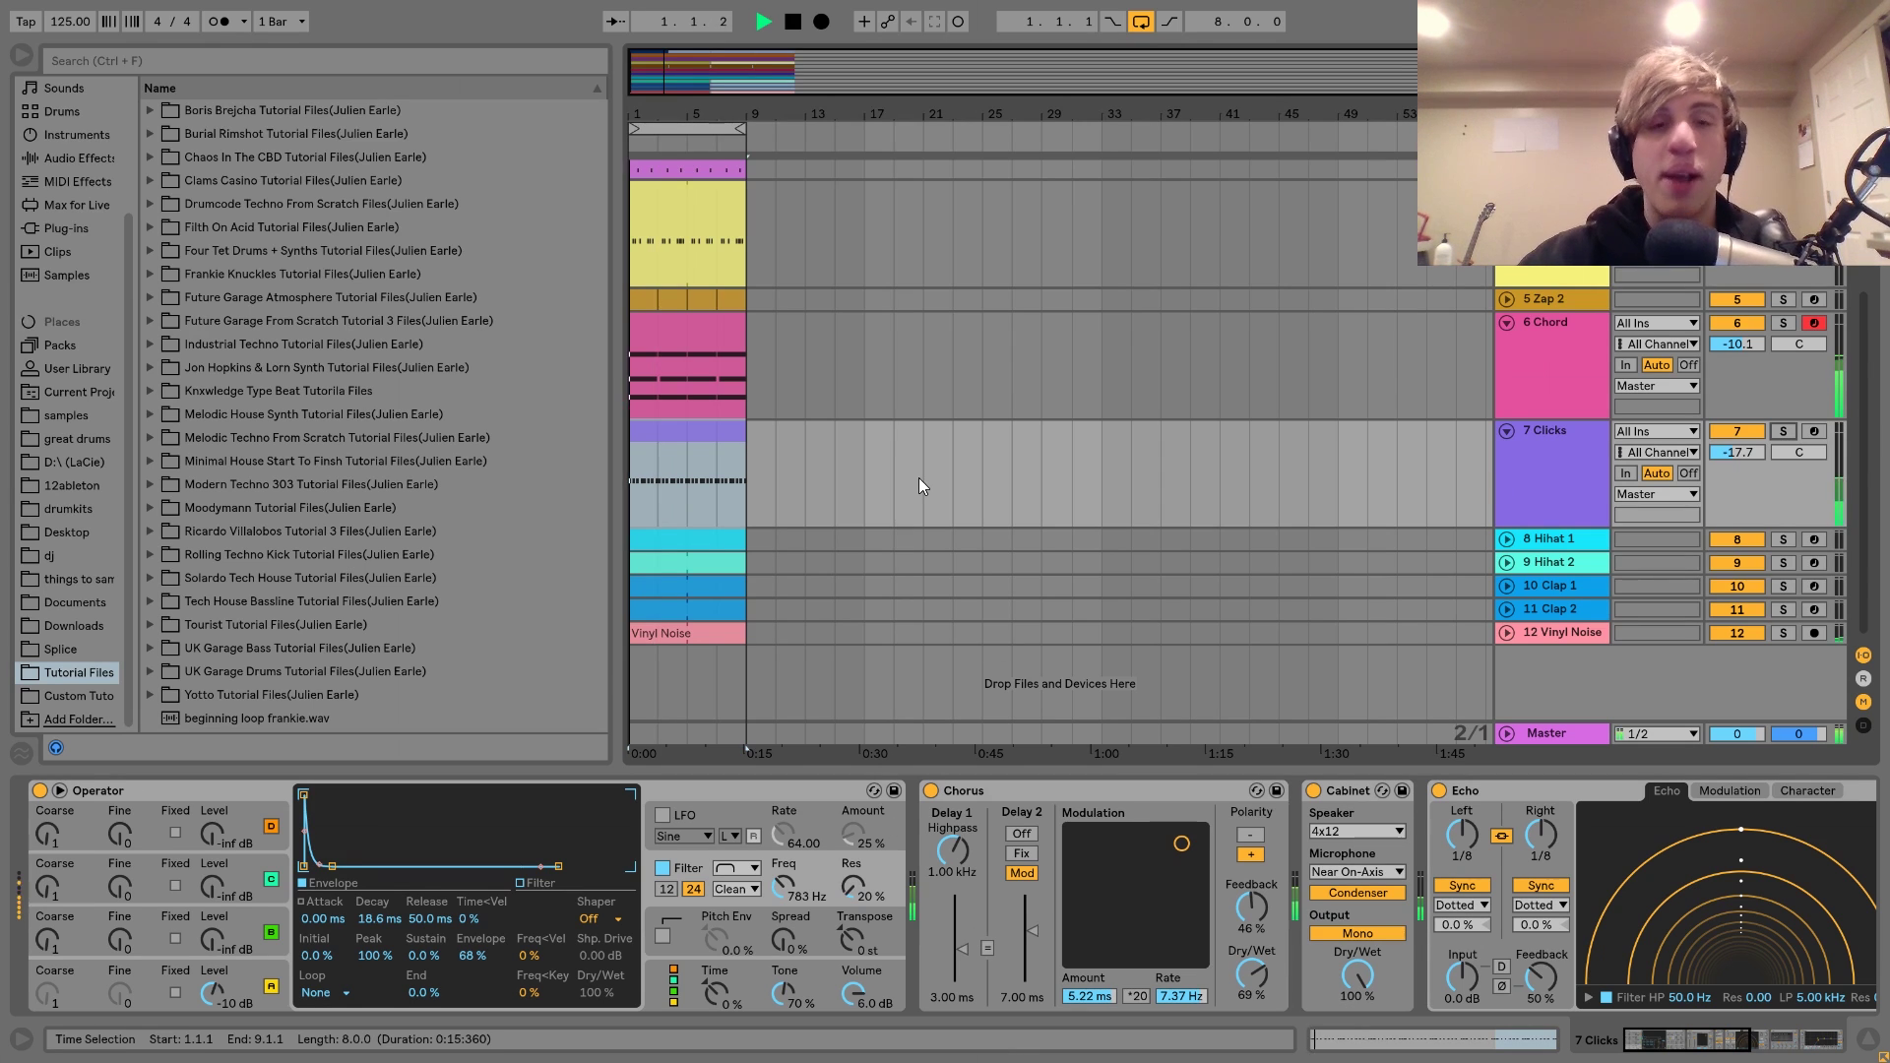
{"action": "key", "text": "space"}
{"action": "left_click", "coordinate": [1583, 455]}
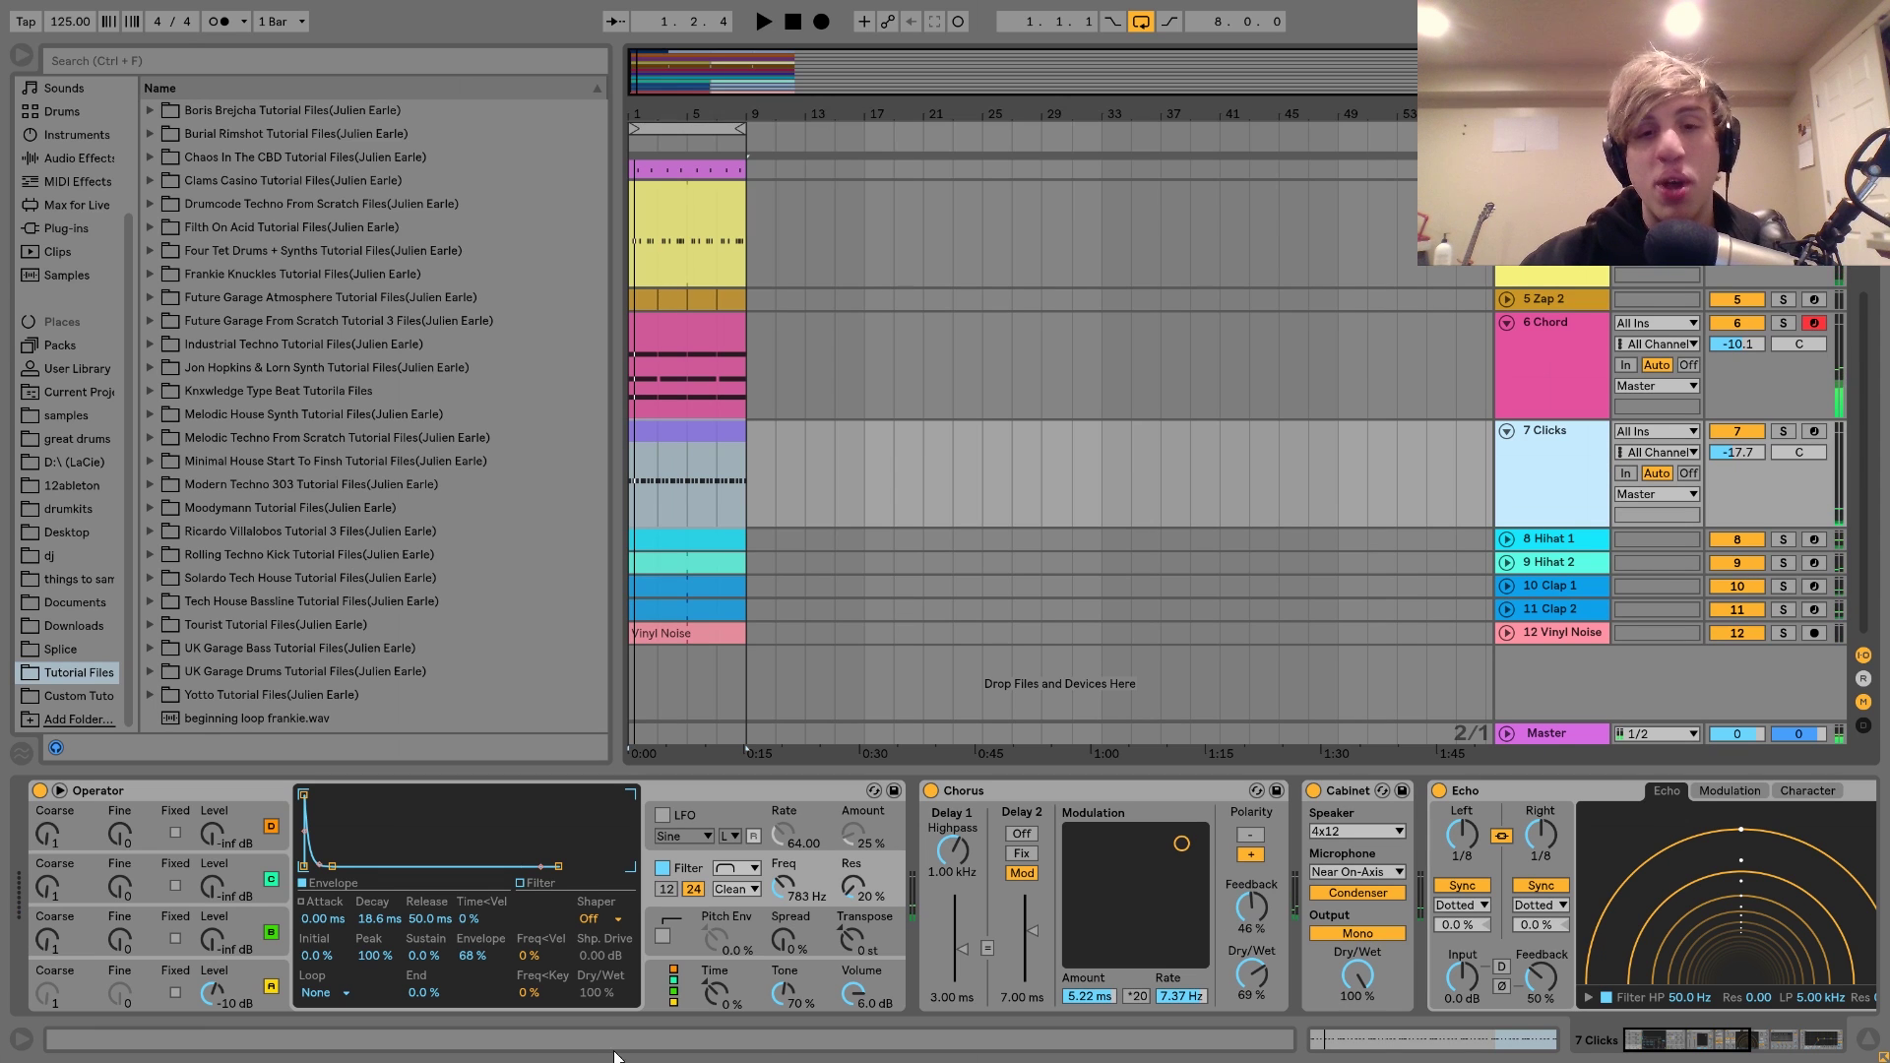
{"action": "scroll", "coordinate": [711, 940], "scroll_direction": "down", "scroll_amount": 10}
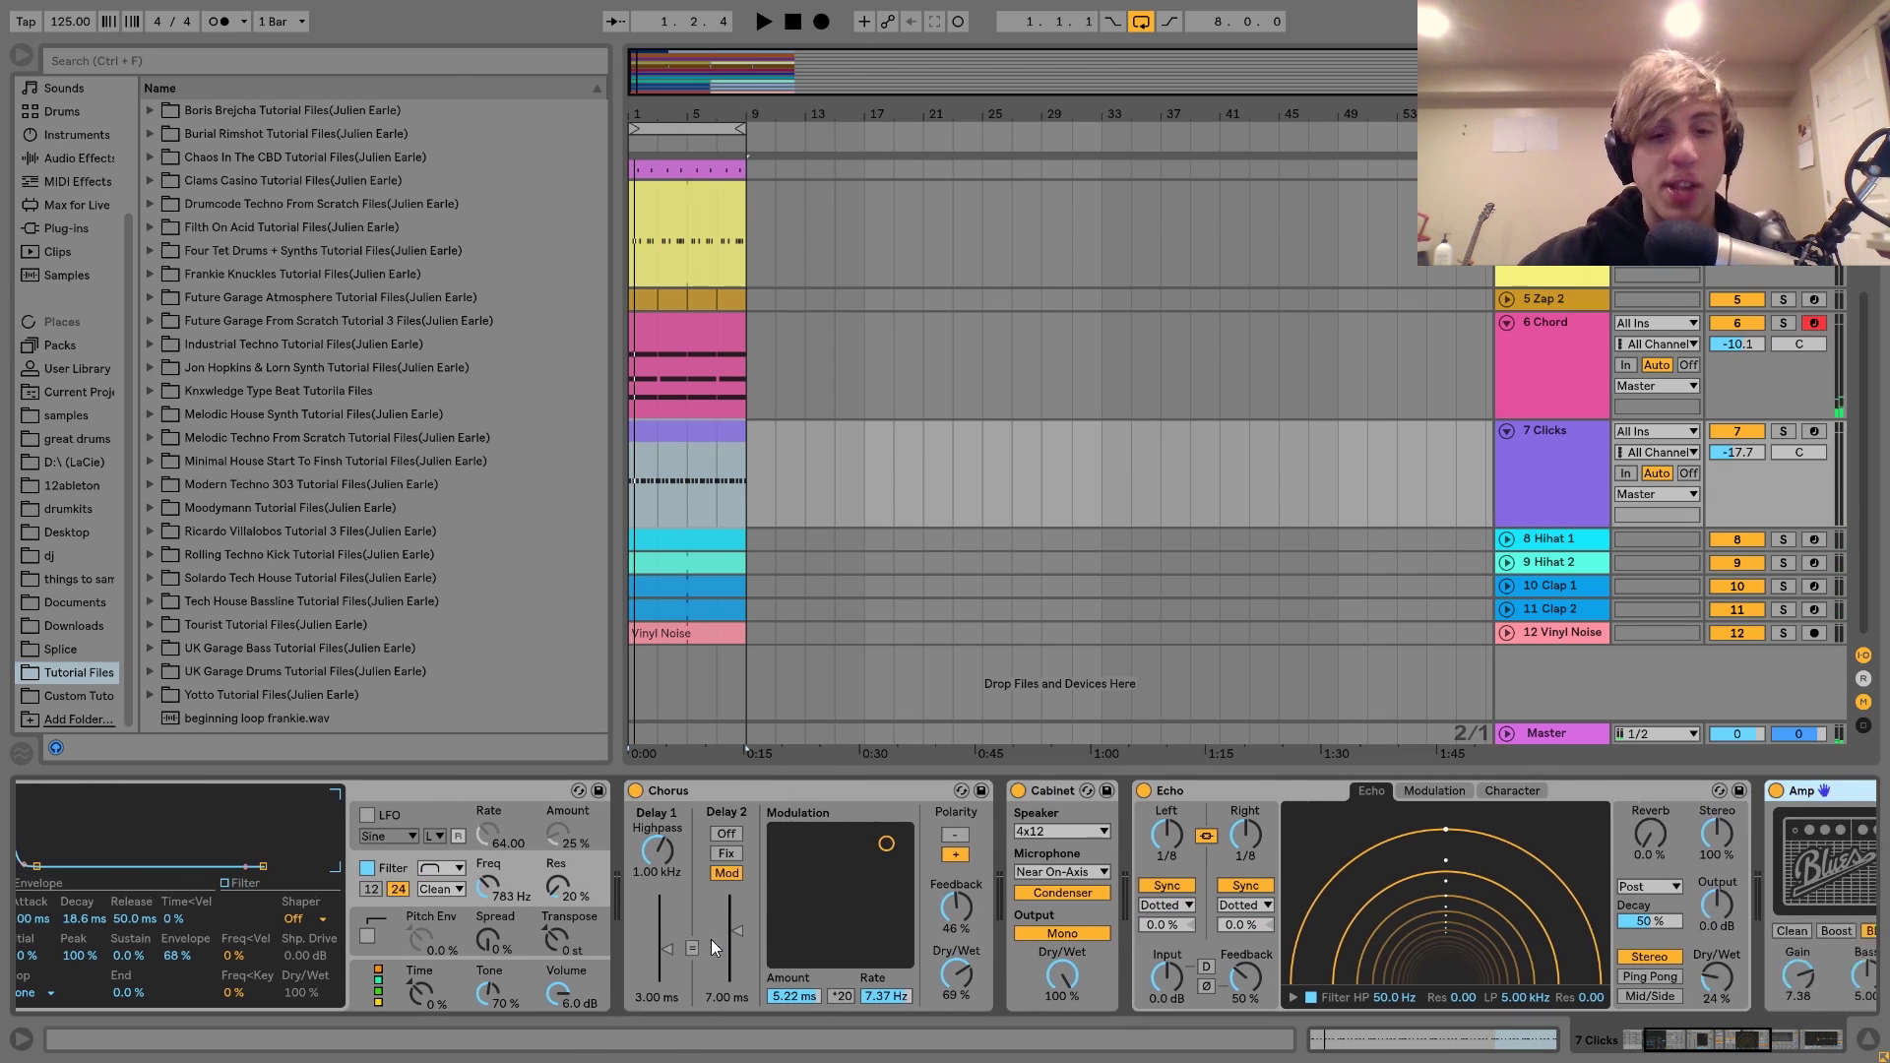
{"action": "key", "text": "space"}
{"action": "scroll", "coordinate": [711, 939], "scroll_direction": "down", "scroll_amount": 6}
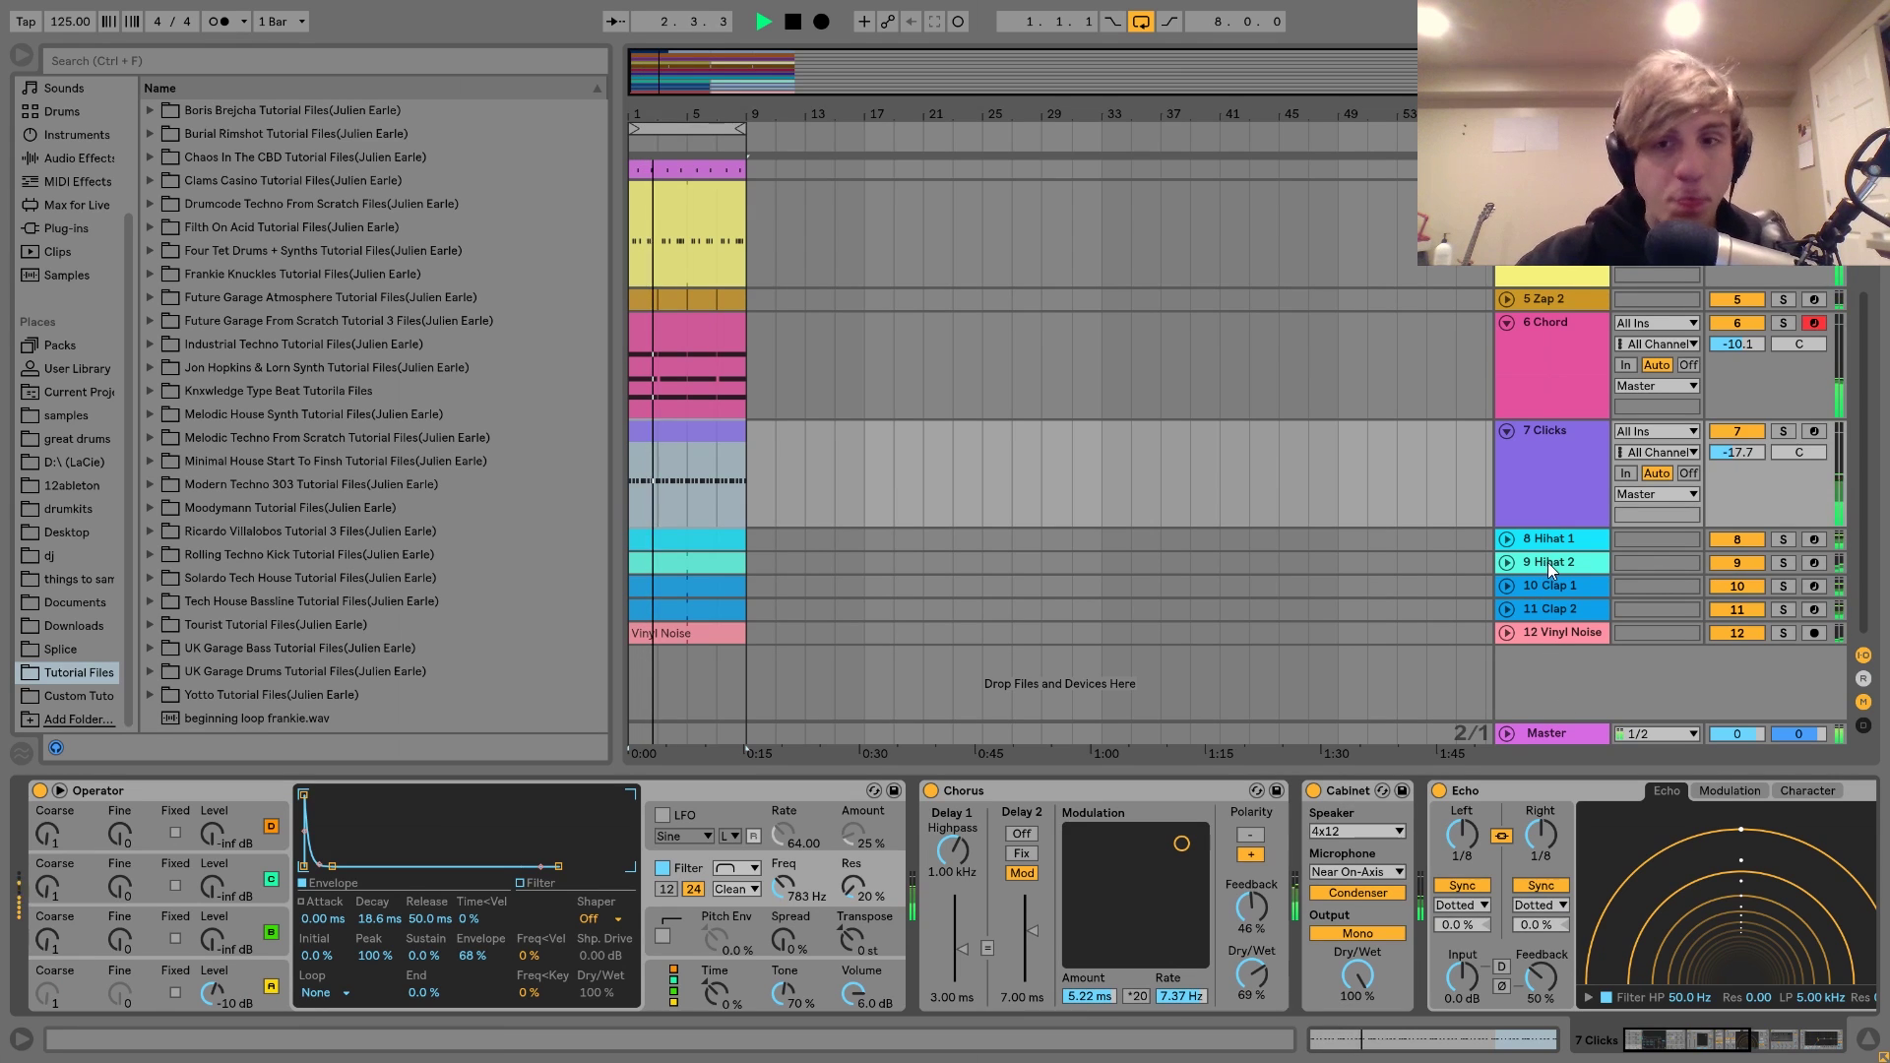
{"action": "key", "text": "space"}
- Solo Hihat 1 and Hihat 2 together, play them, and view their sample instruments
{"action": "left_click", "coordinate": [1536, 541]}
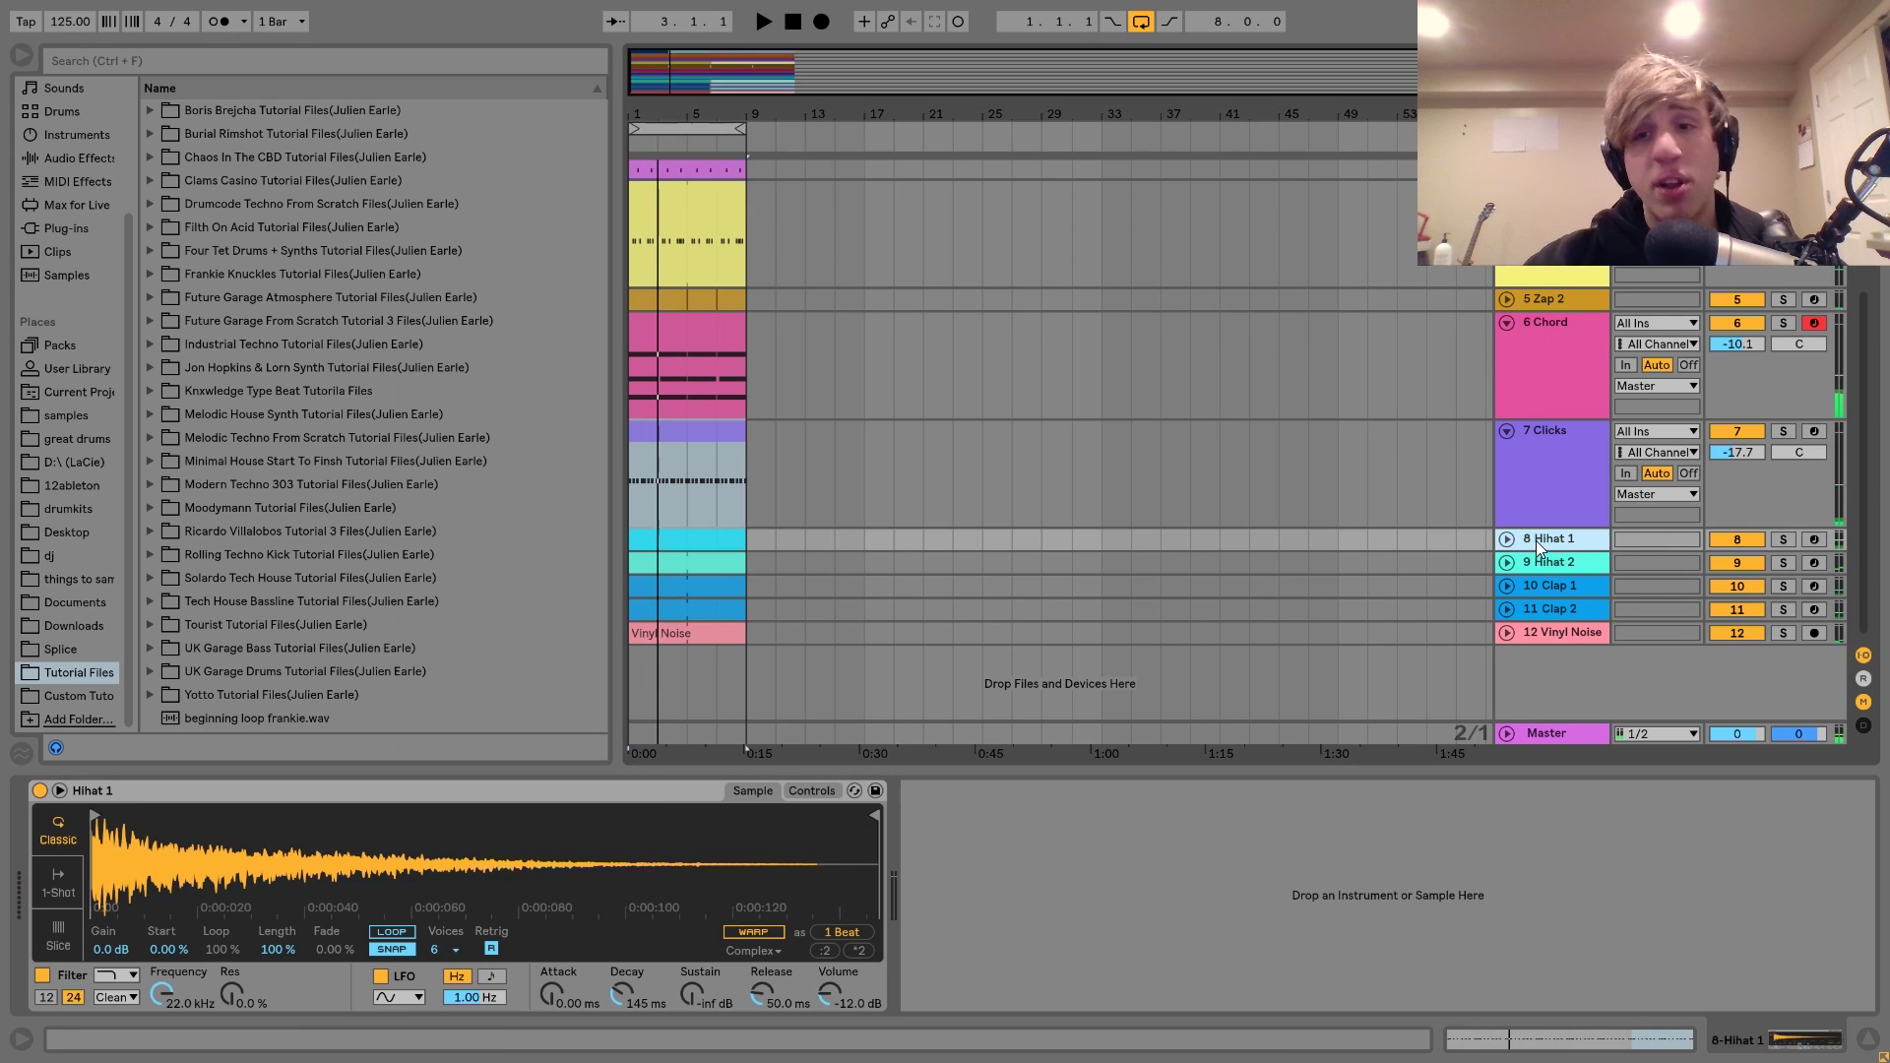
{"action": "left_click", "coordinate": [1785, 540]}
{"action": "left_click", "coordinate": [1783, 563], "text": "ctrl"}
{"action": "key", "text": "space"}
{"action": "left_click", "coordinate": [1575, 563]}
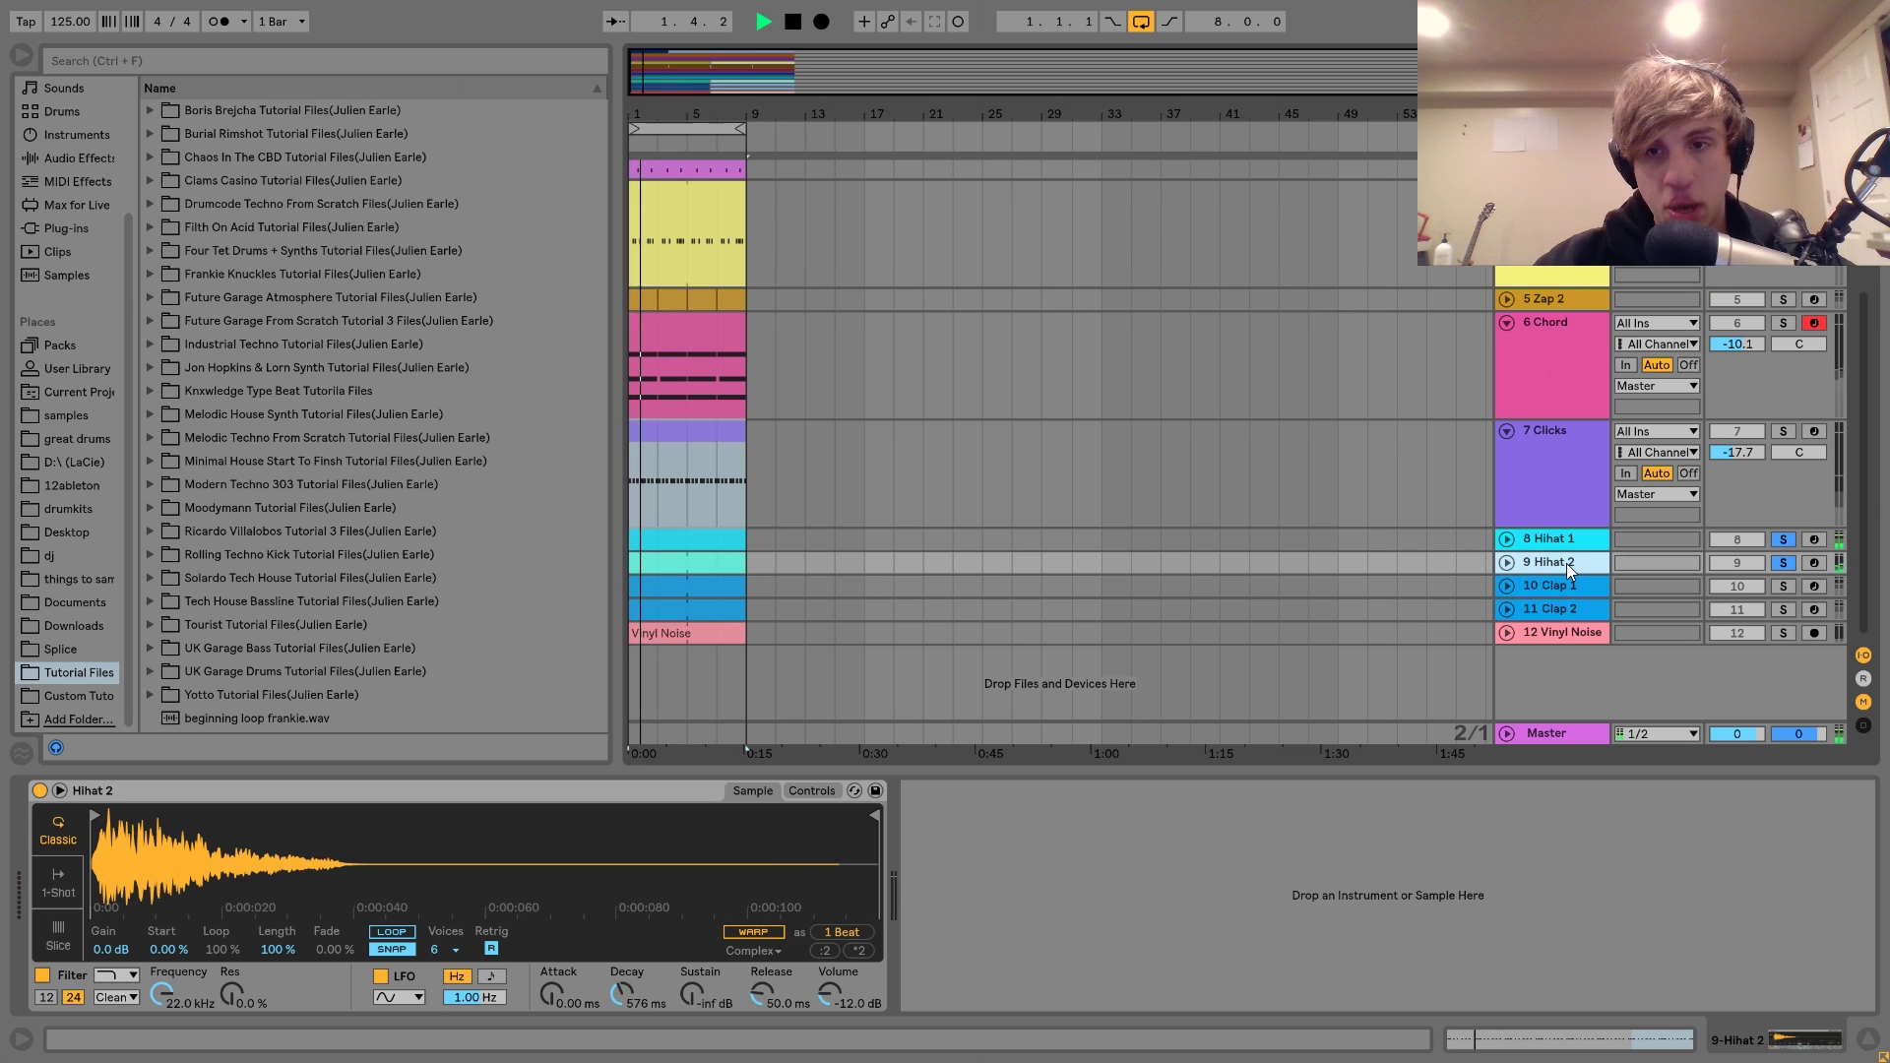
{"action": "key", "text": "space"}
- Unfold the Hihat 1 and Hihat 2 tracks and leave only Hihat 1 soloed
{"action": "left_click", "coordinate": [1508, 562]}
{"action": "left_click", "coordinate": [1506, 539]}
{"action": "left_click", "coordinate": [1526, 551]}
{"action": "left_click", "coordinate": [1784, 648]}
- Reveal Hihat 1's sample in the browser and play the track repeatedly while examining its amplitude envelope and filter controls
{"action": "right_click", "coordinate": [707, 857]}
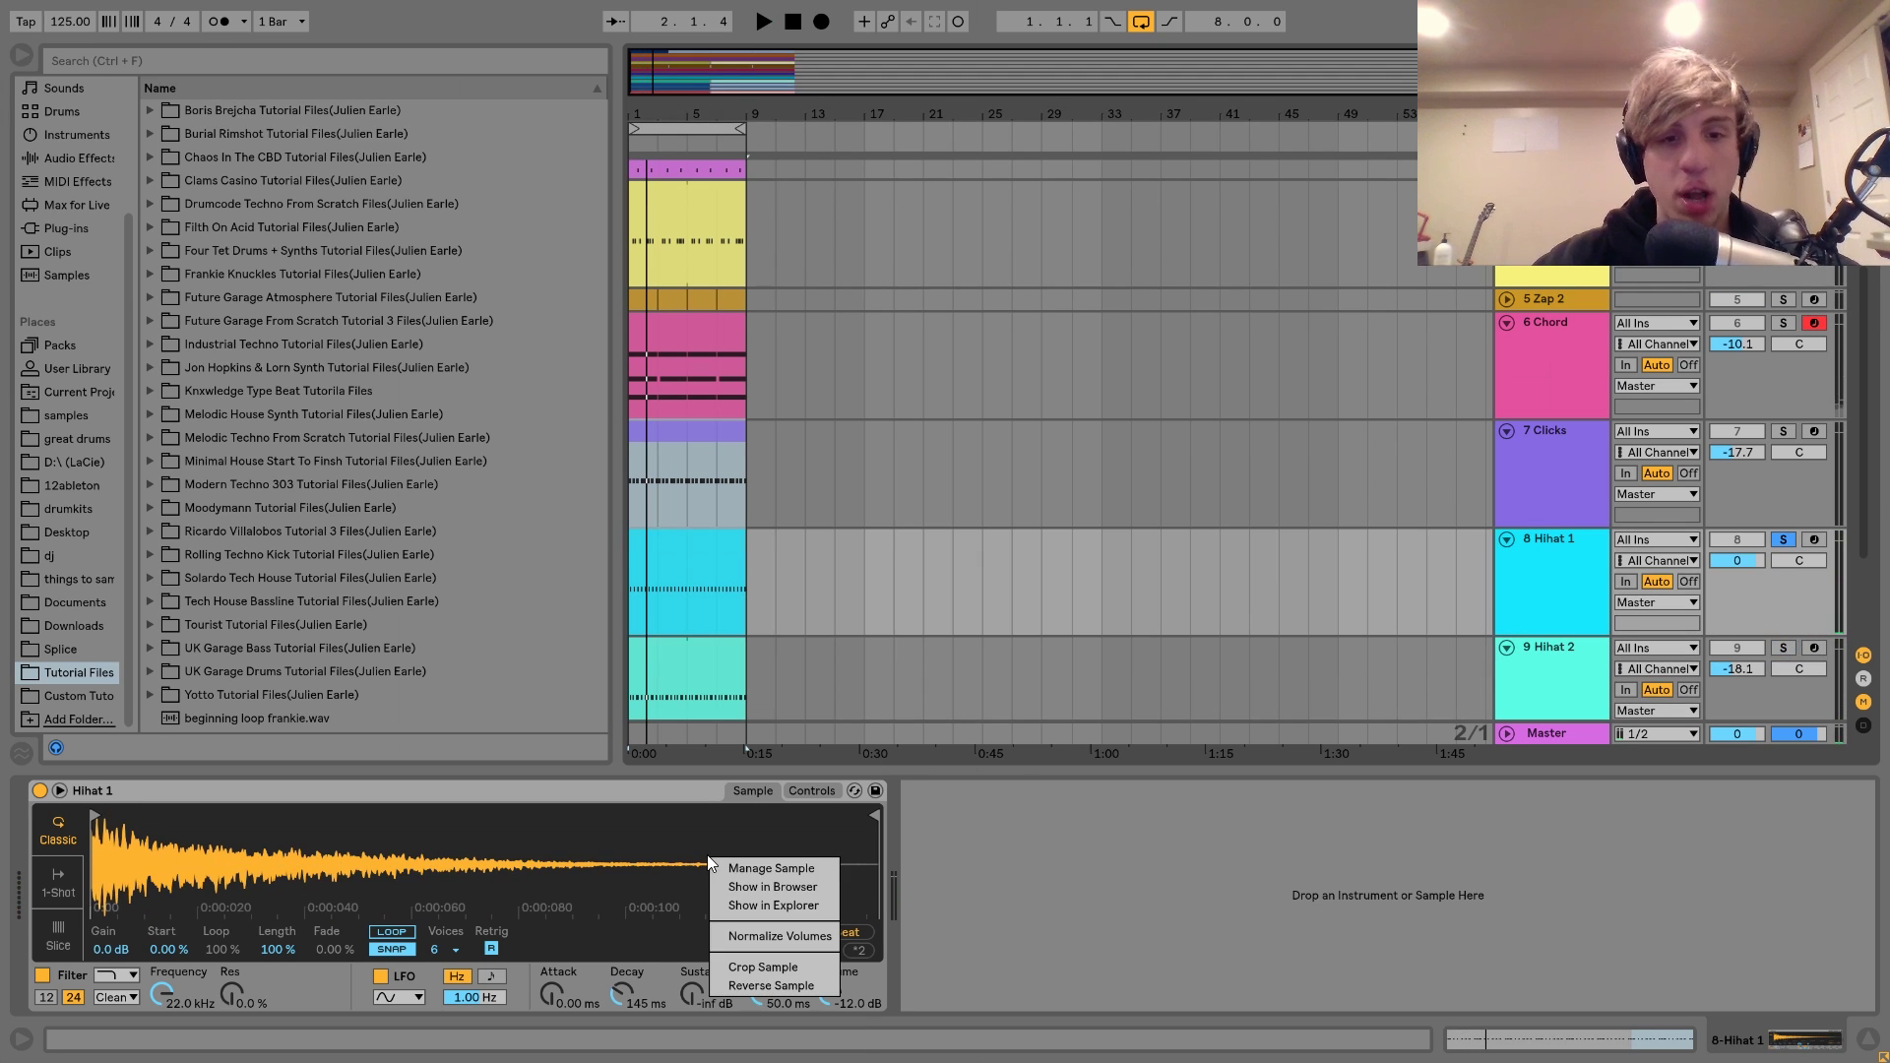
{"action": "left_click", "coordinate": [773, 887]}
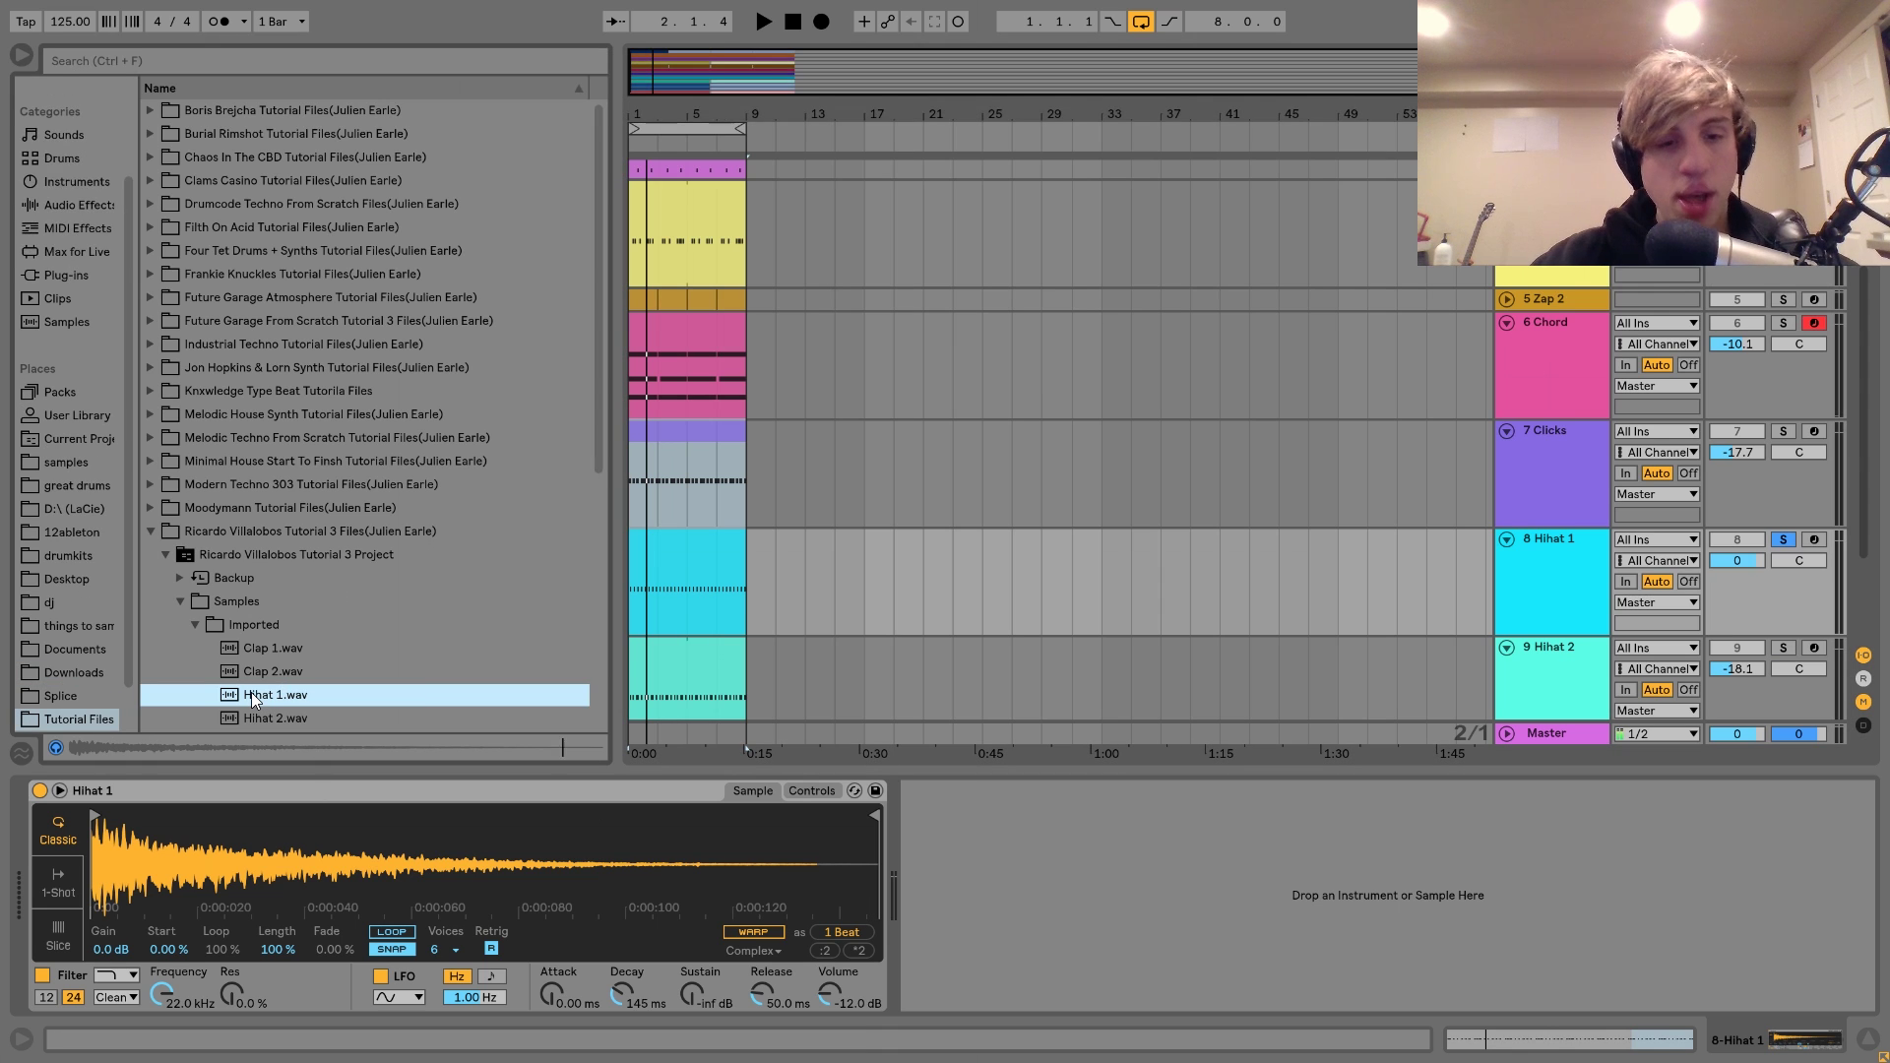
{"action": "left_click", "coordinate": [811, 792]}
{"action": "key", "text": "space"}
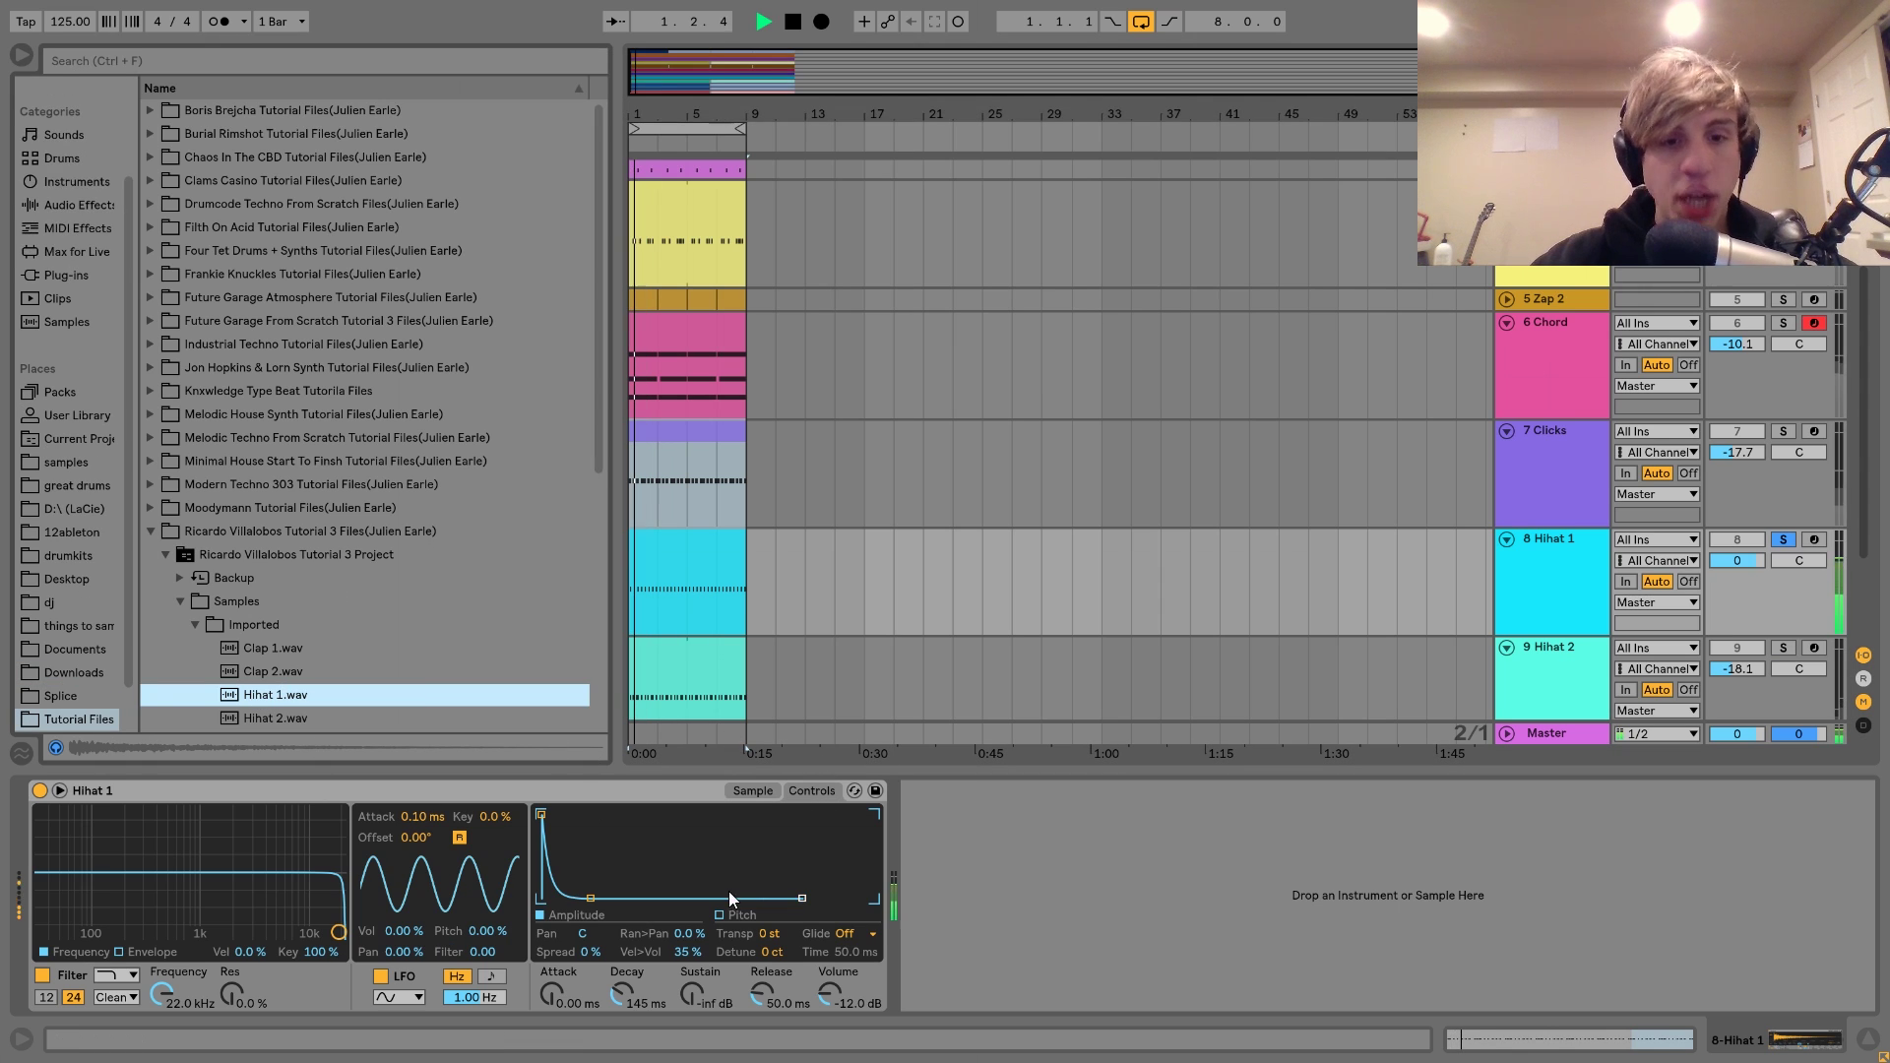
{"action": "key", "text": "space"}
{"action": "key", "text": "space"}
{"action": "key", "text": "space"}
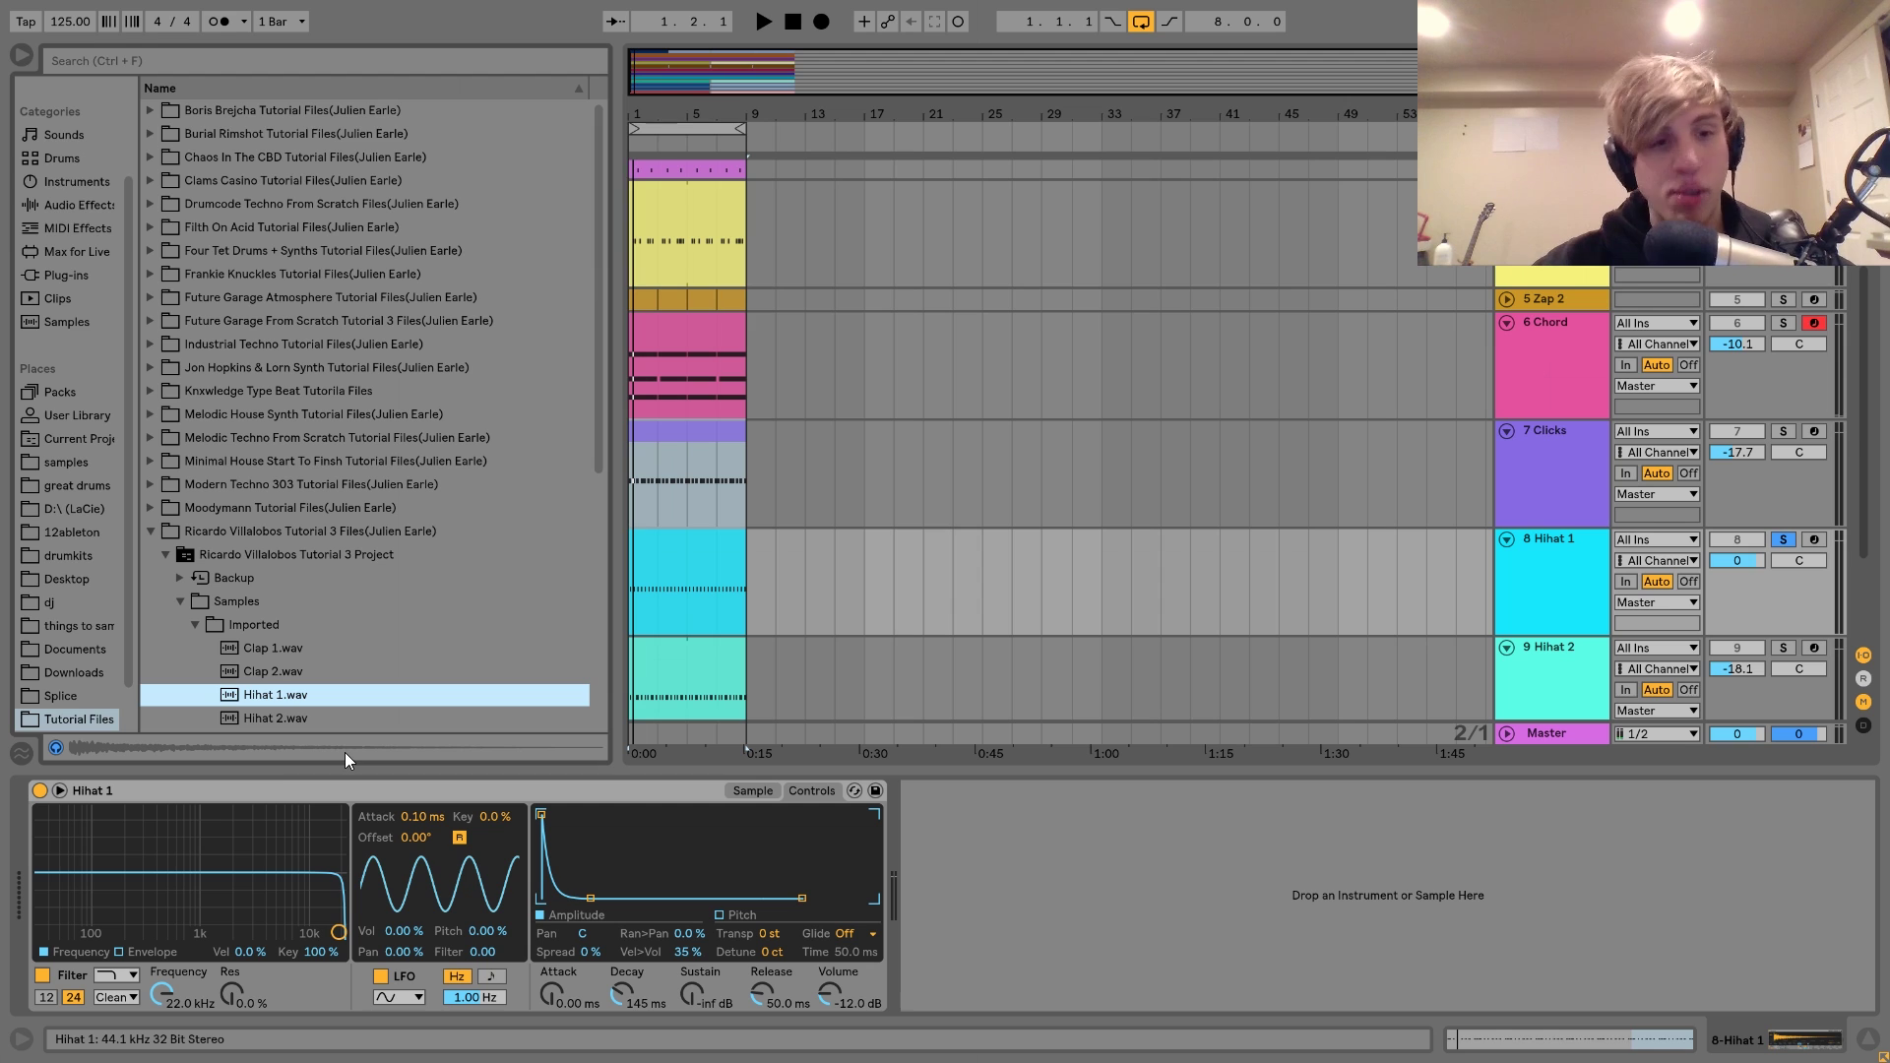
{"action": "key", "text": "space"}
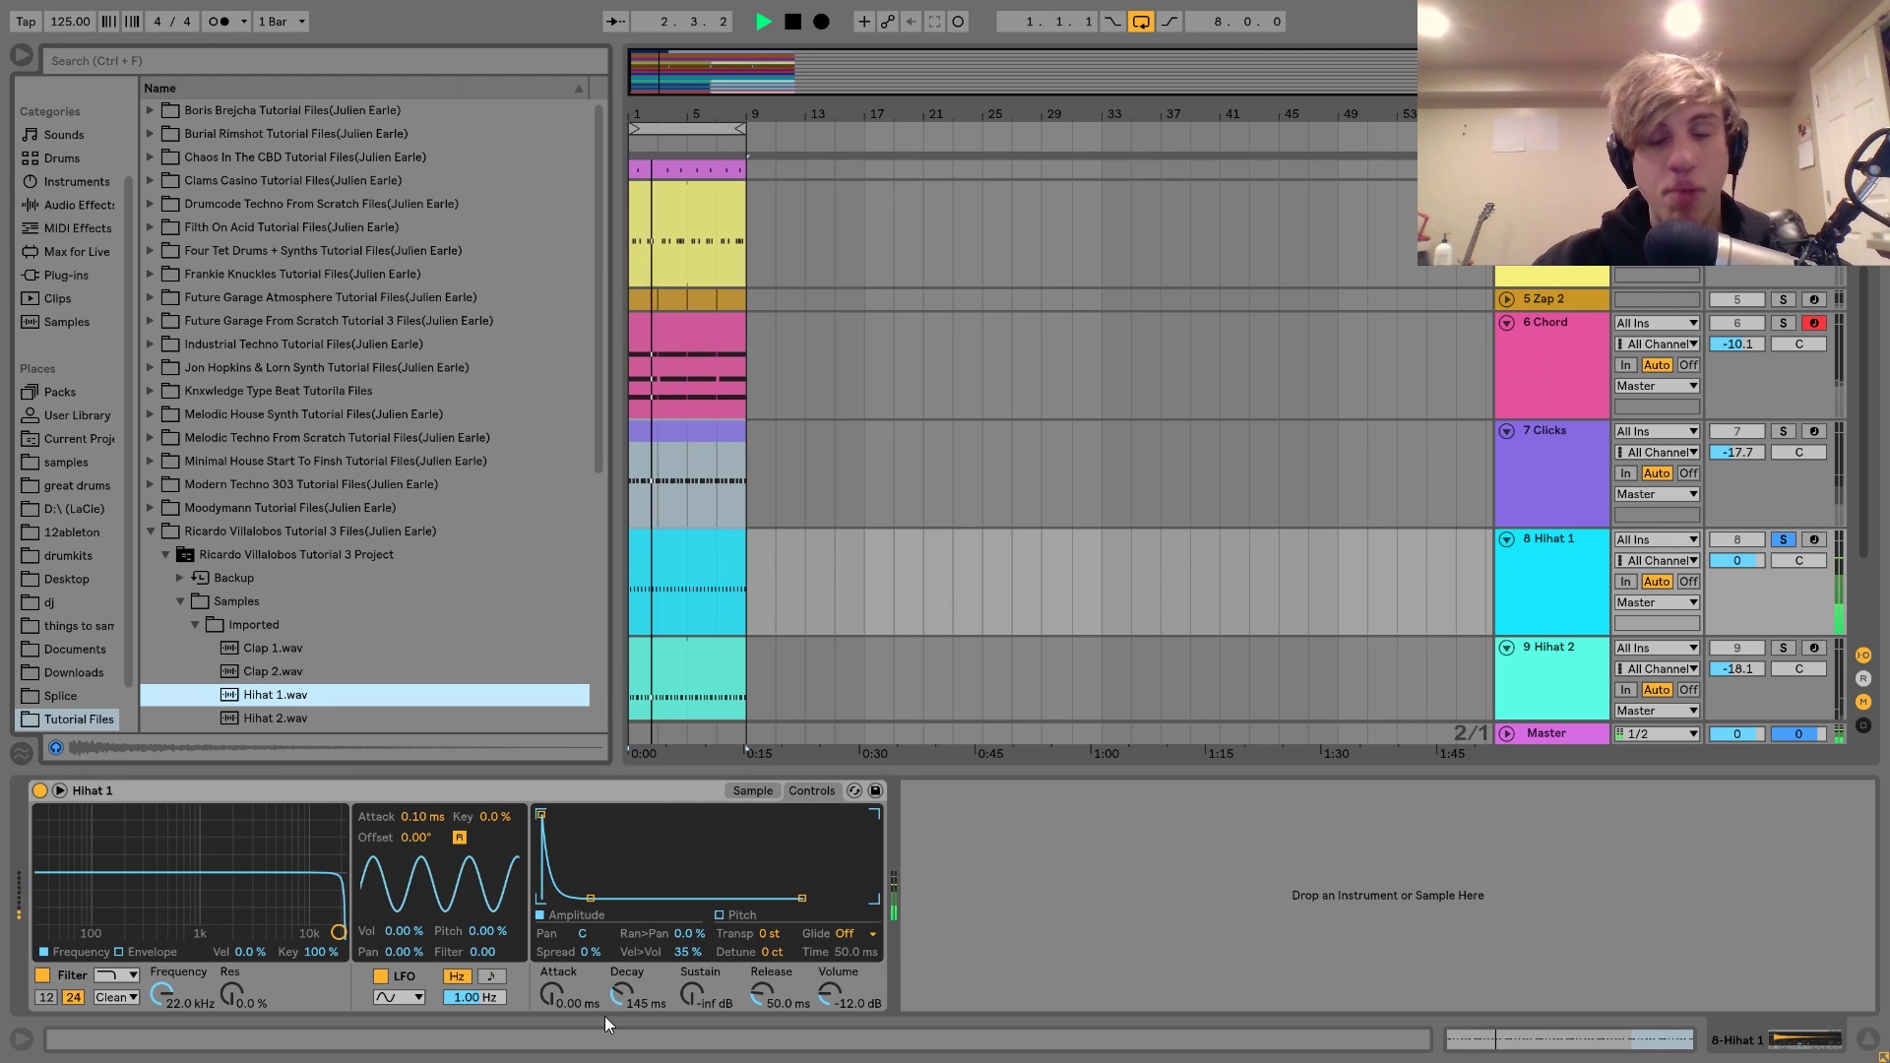
- Unsolo Hihat 1 and listen to it within the full loop
{"action": "scroll", "coordinate": [848, 712], "scroll_direction": "down", "scroll_amount": 1}
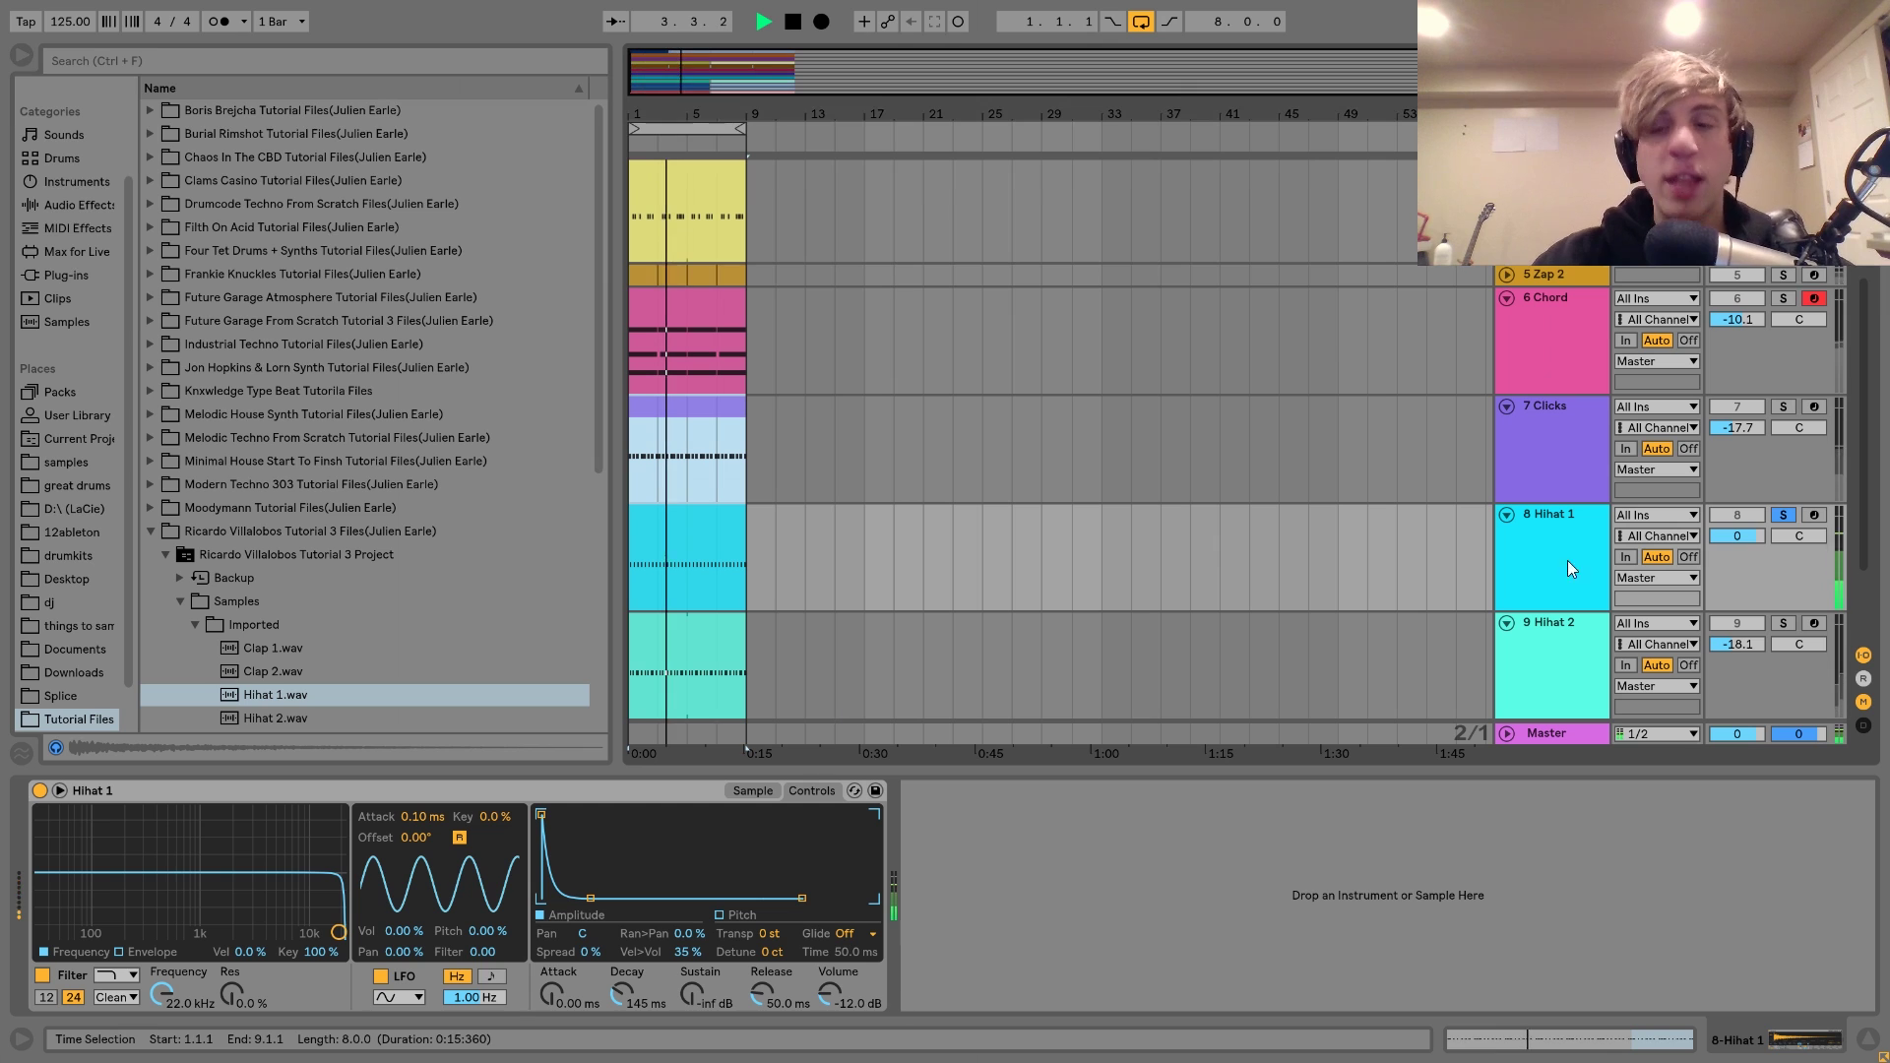
{"action": "left_click", "coordinate": [1781, 515]}
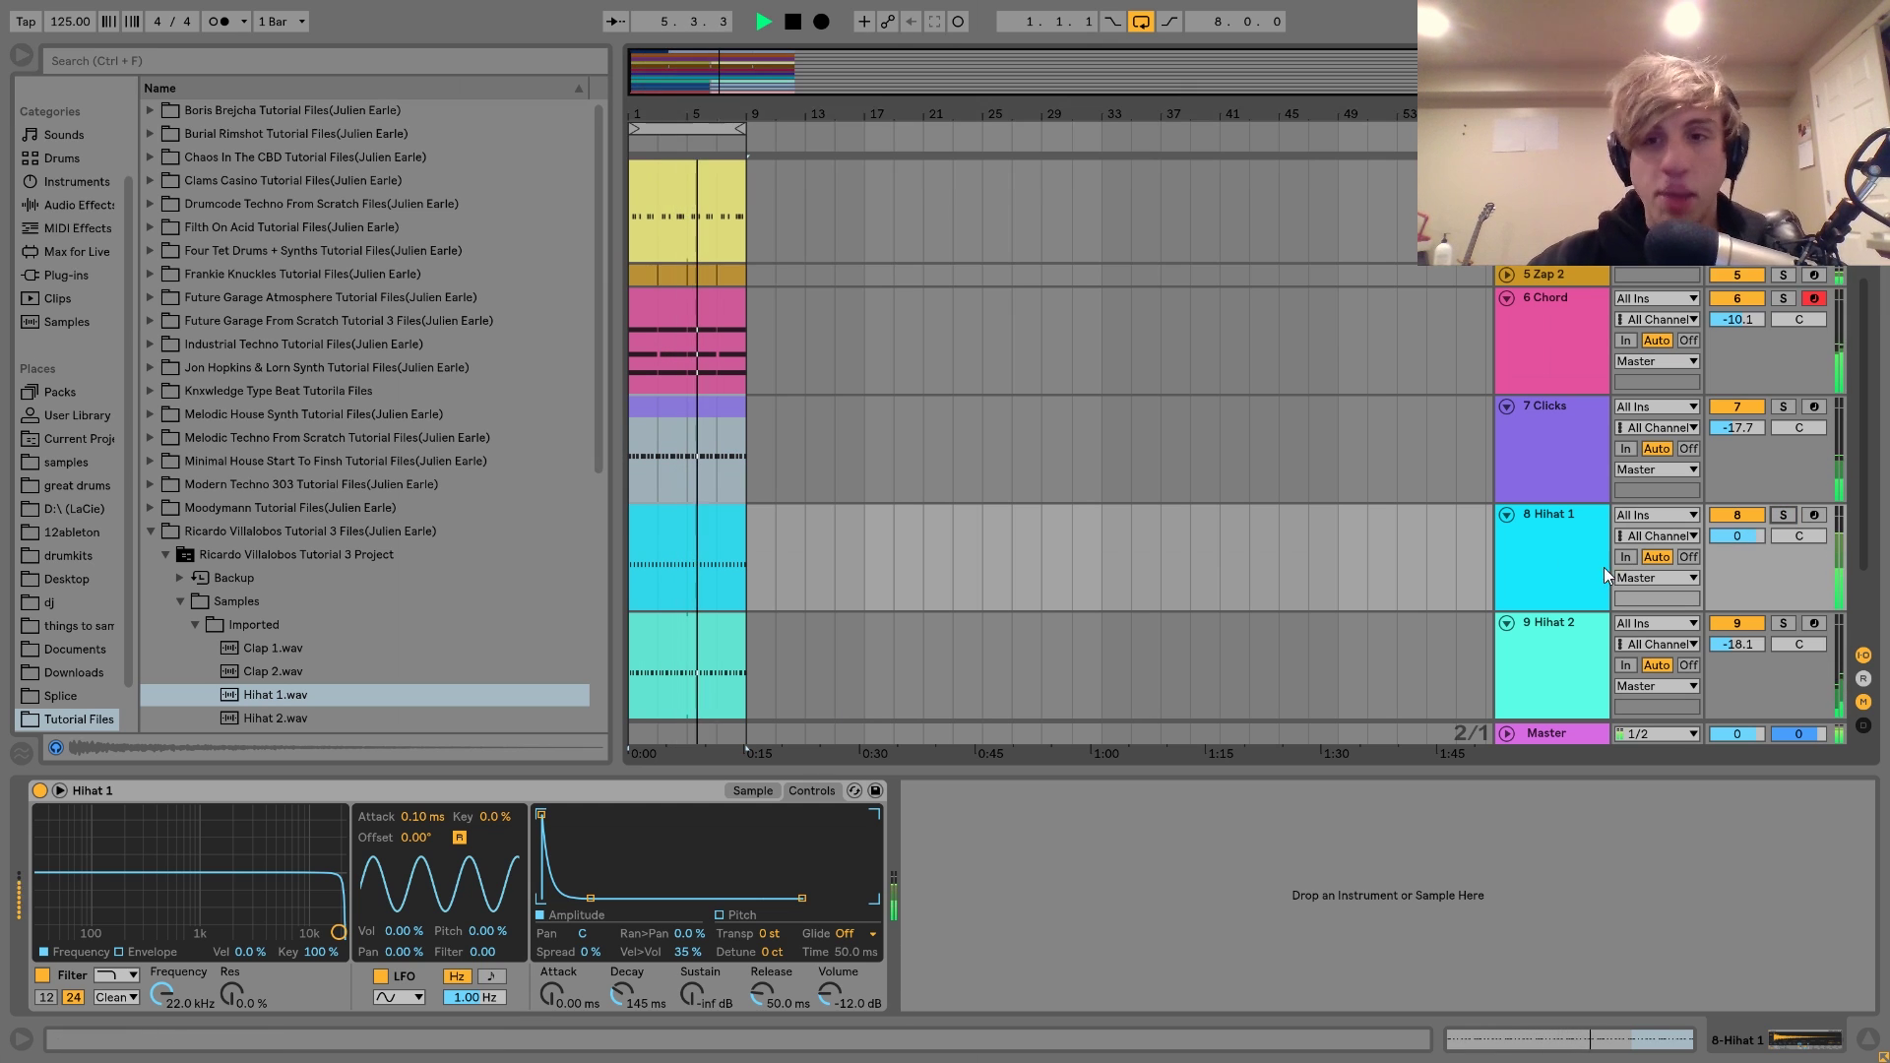
{"action": "left_click", "coordinate": [1561, 558]}
{"action": "key", "text": "space"}
- Try Hihat 1's sustain at 0.0 dB in the playing loop and return it to -inf dB
{"action": "left_click_drag", "start_coordinate": [694, 1002], "coordinate": [694, 994]}
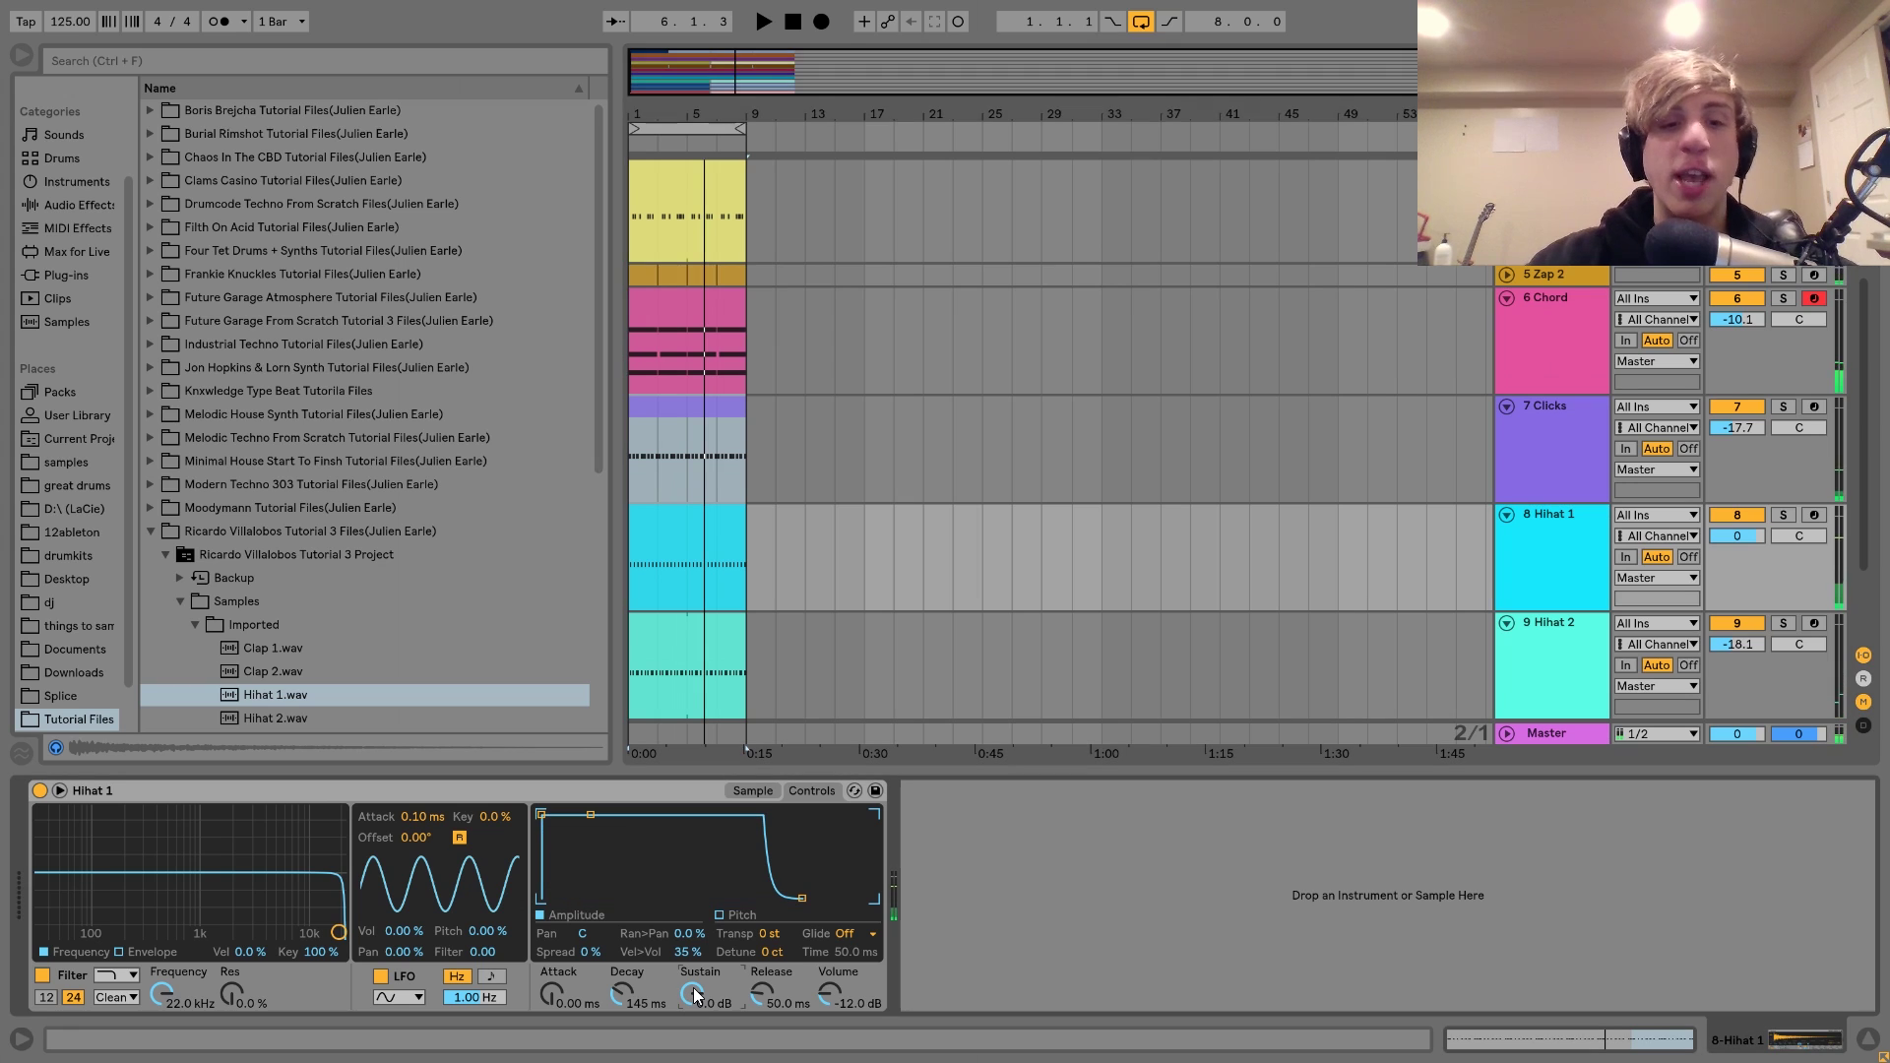
{"action": "key", "text": "space"}
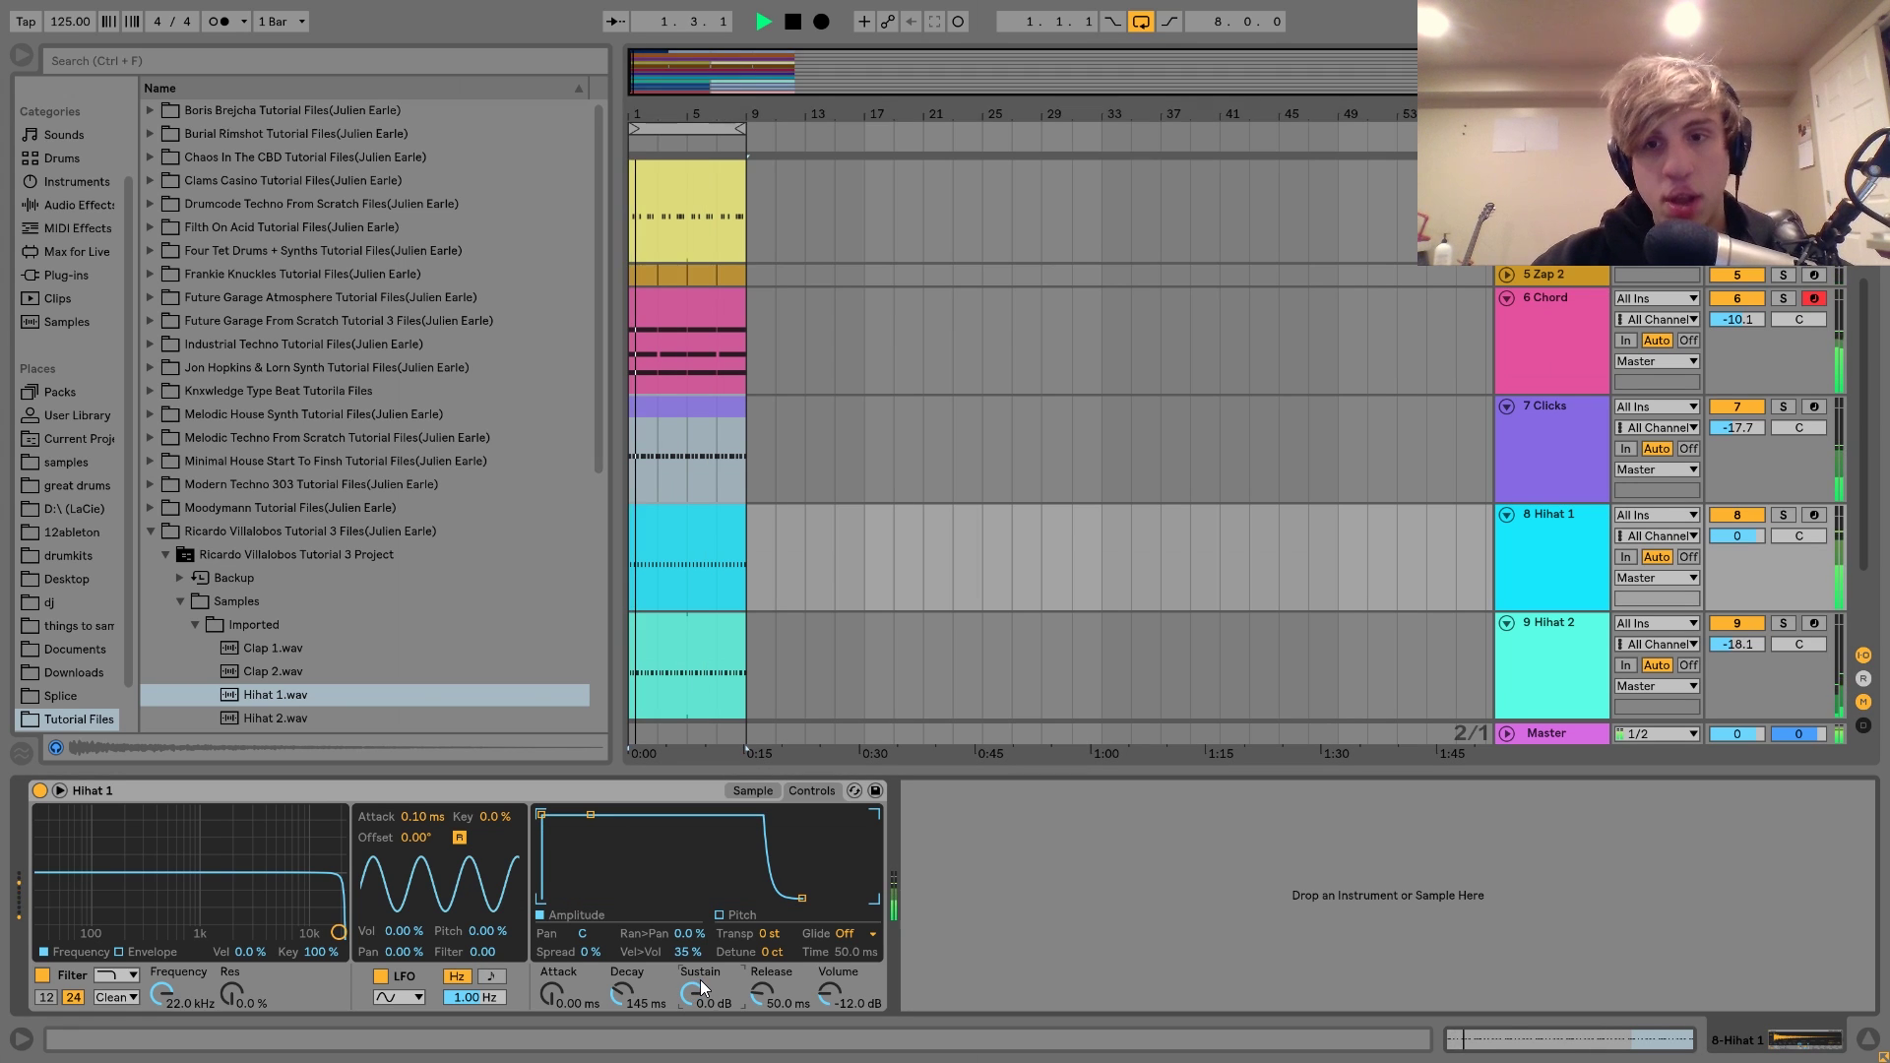
{"action": "left_click_drag", "start_coordinate": [699, 965], "coordinate": [699, 995]}
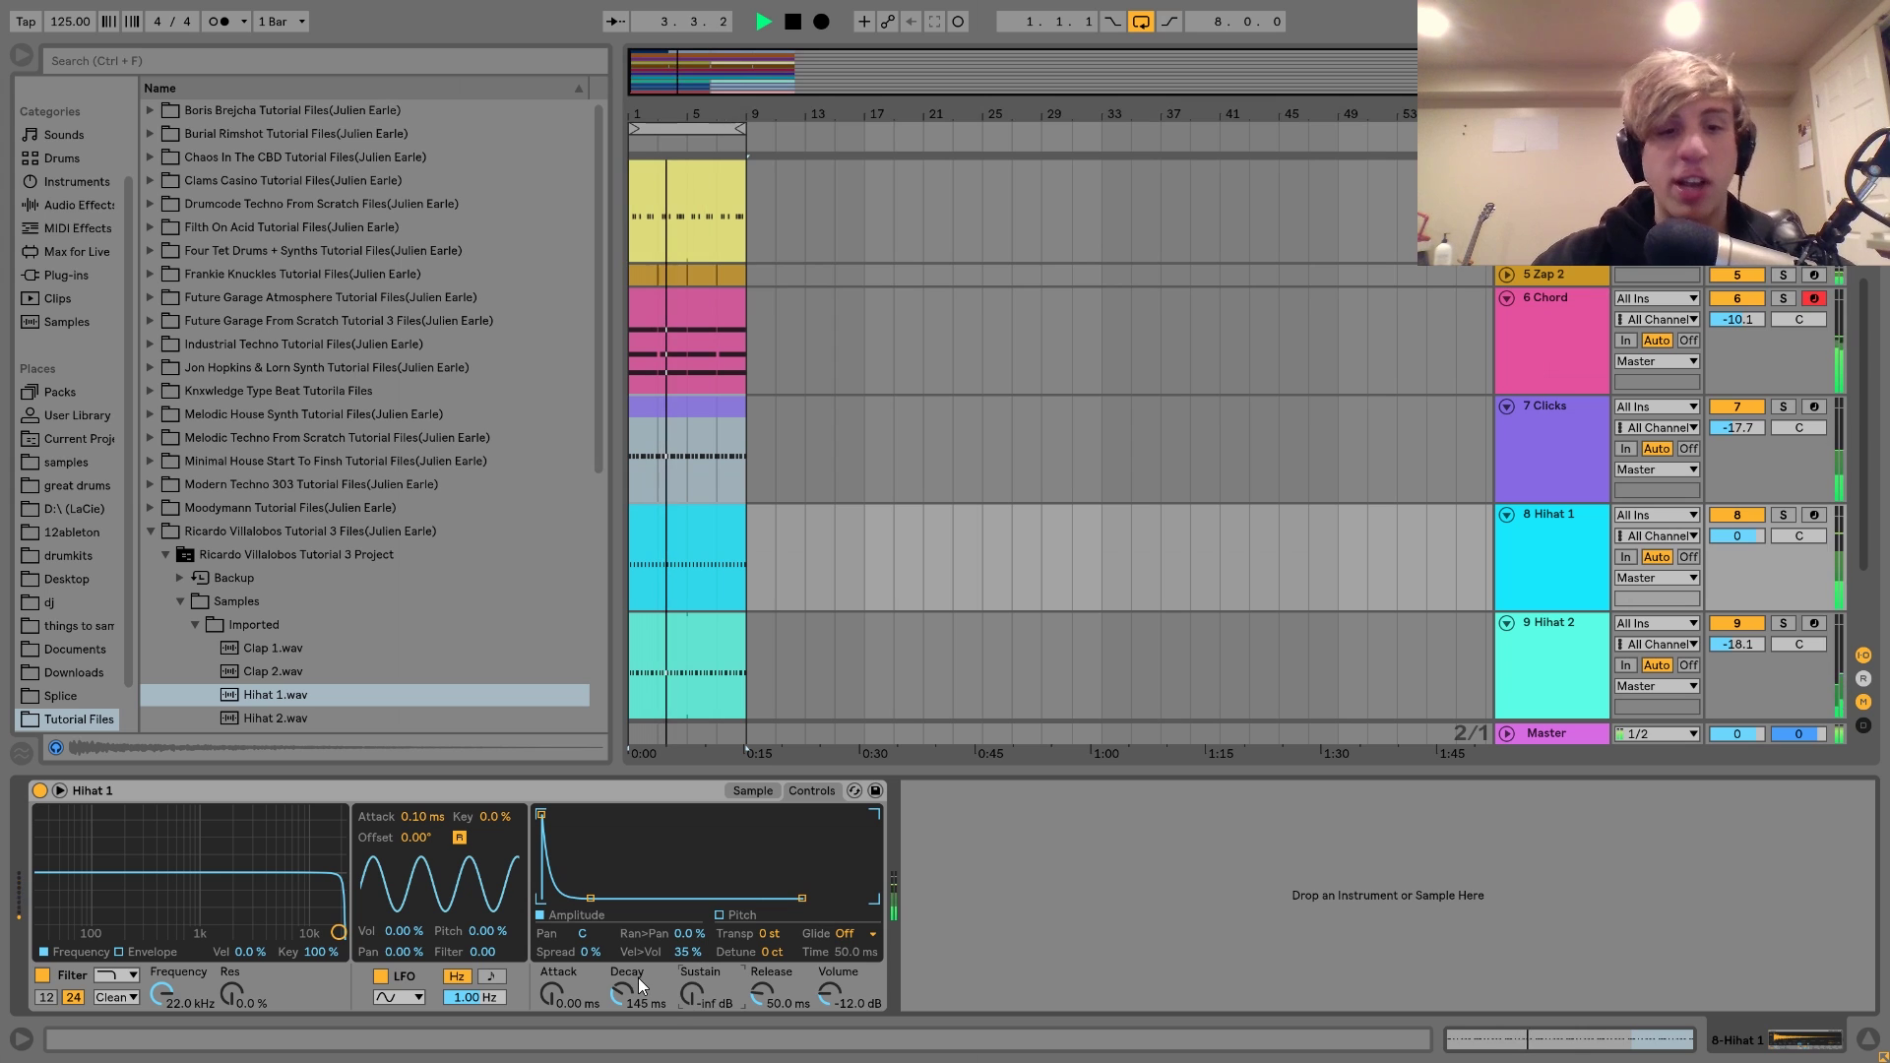
{"action": "key", "text": "space"}
- Play Hihat 2 soloed, compare it with Hihat 1 alone, and play both hi-hats together
{"action": "left_click", "coordinate": [1604, 653]}
{"action": "scroll", "coordinate": [1532, 571], "scroll_direction": "down", "scroll_amount": 3}
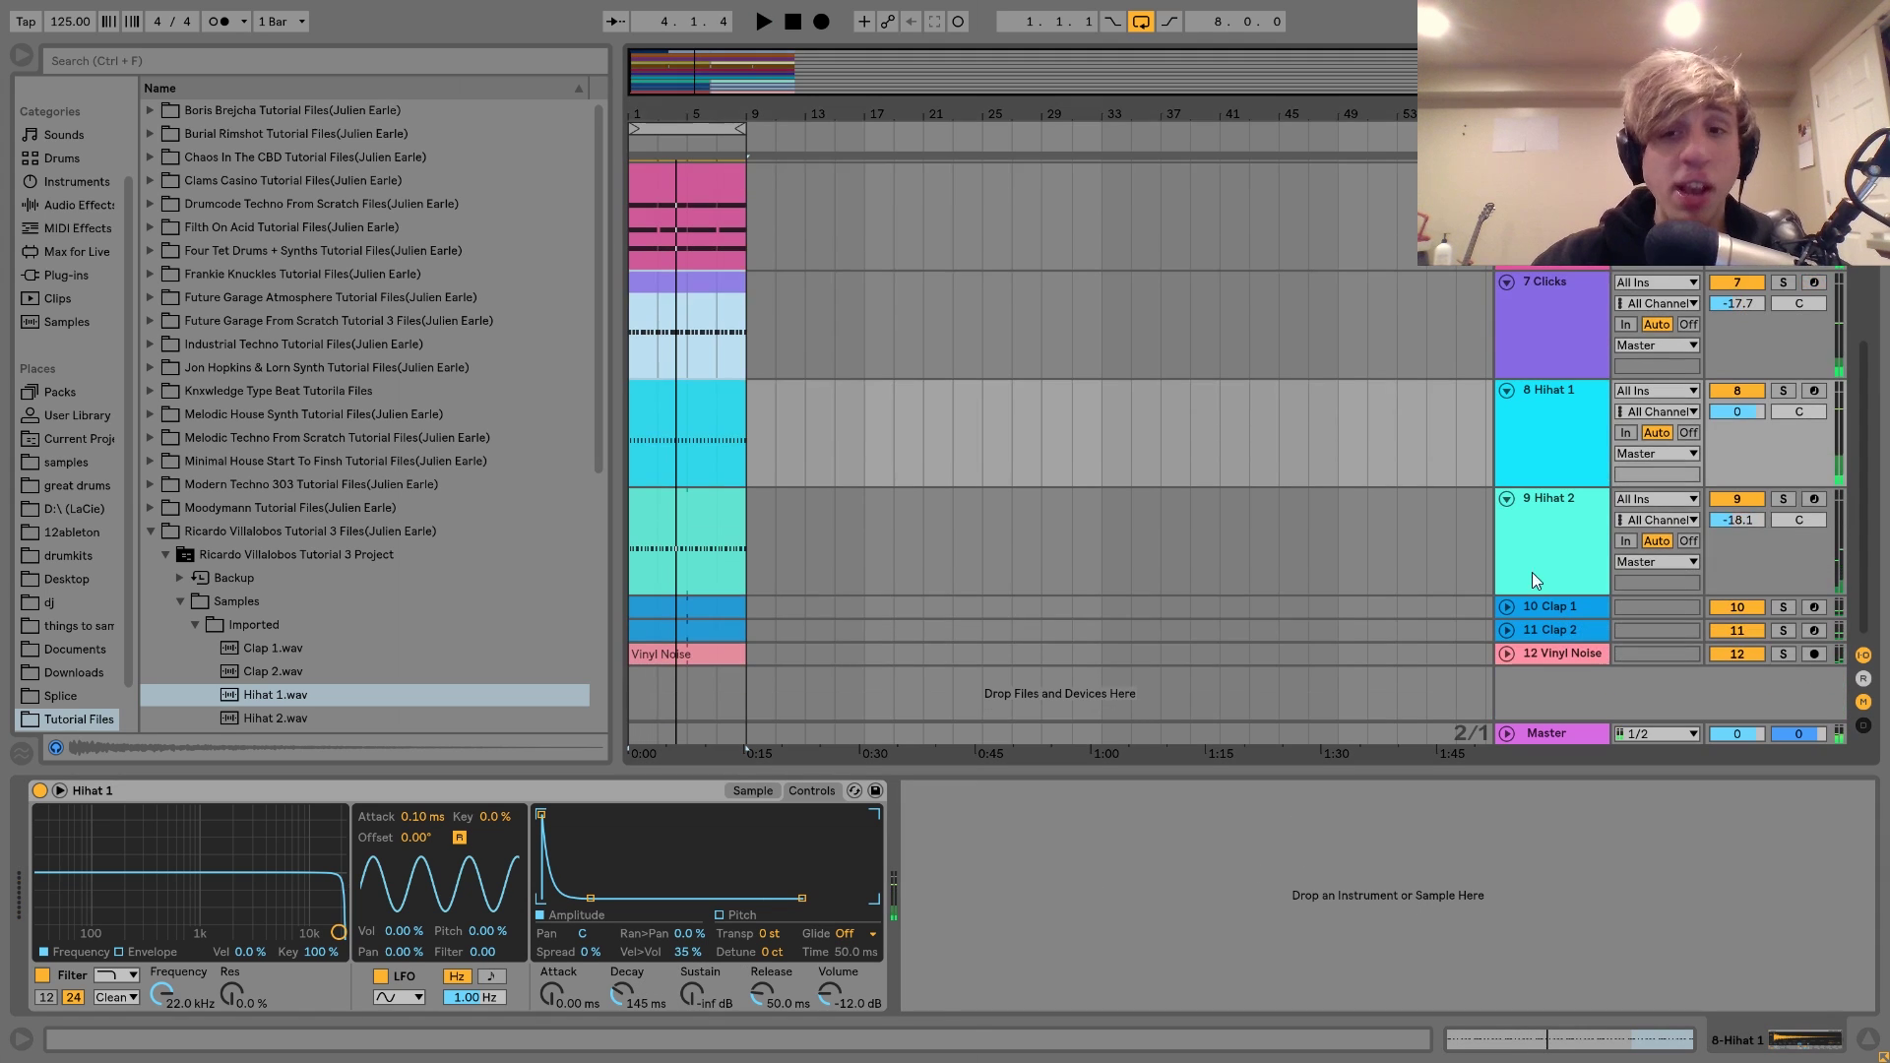
{"action": "left_click", "coordinate": [1784, 499]}
{"action": "key", "text": "space"}
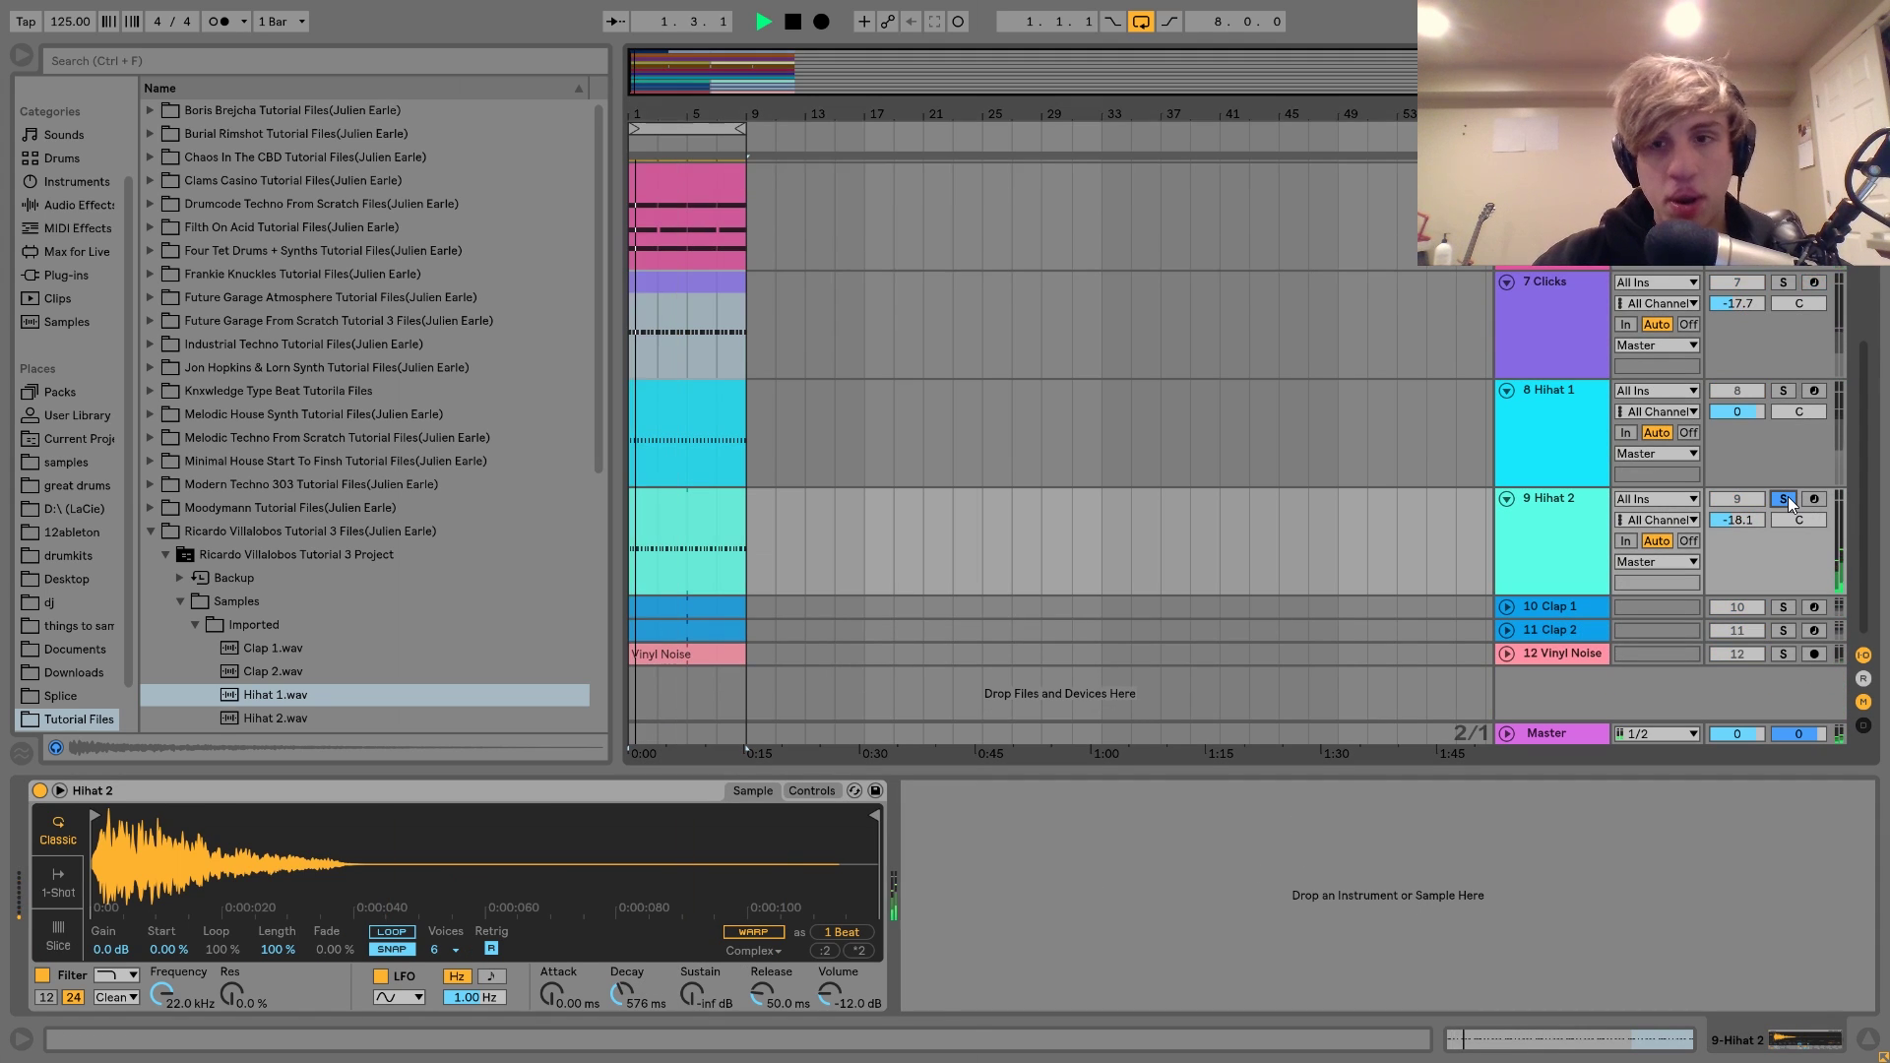
{"action": "left_click", "coordinate": [1784, 392]}
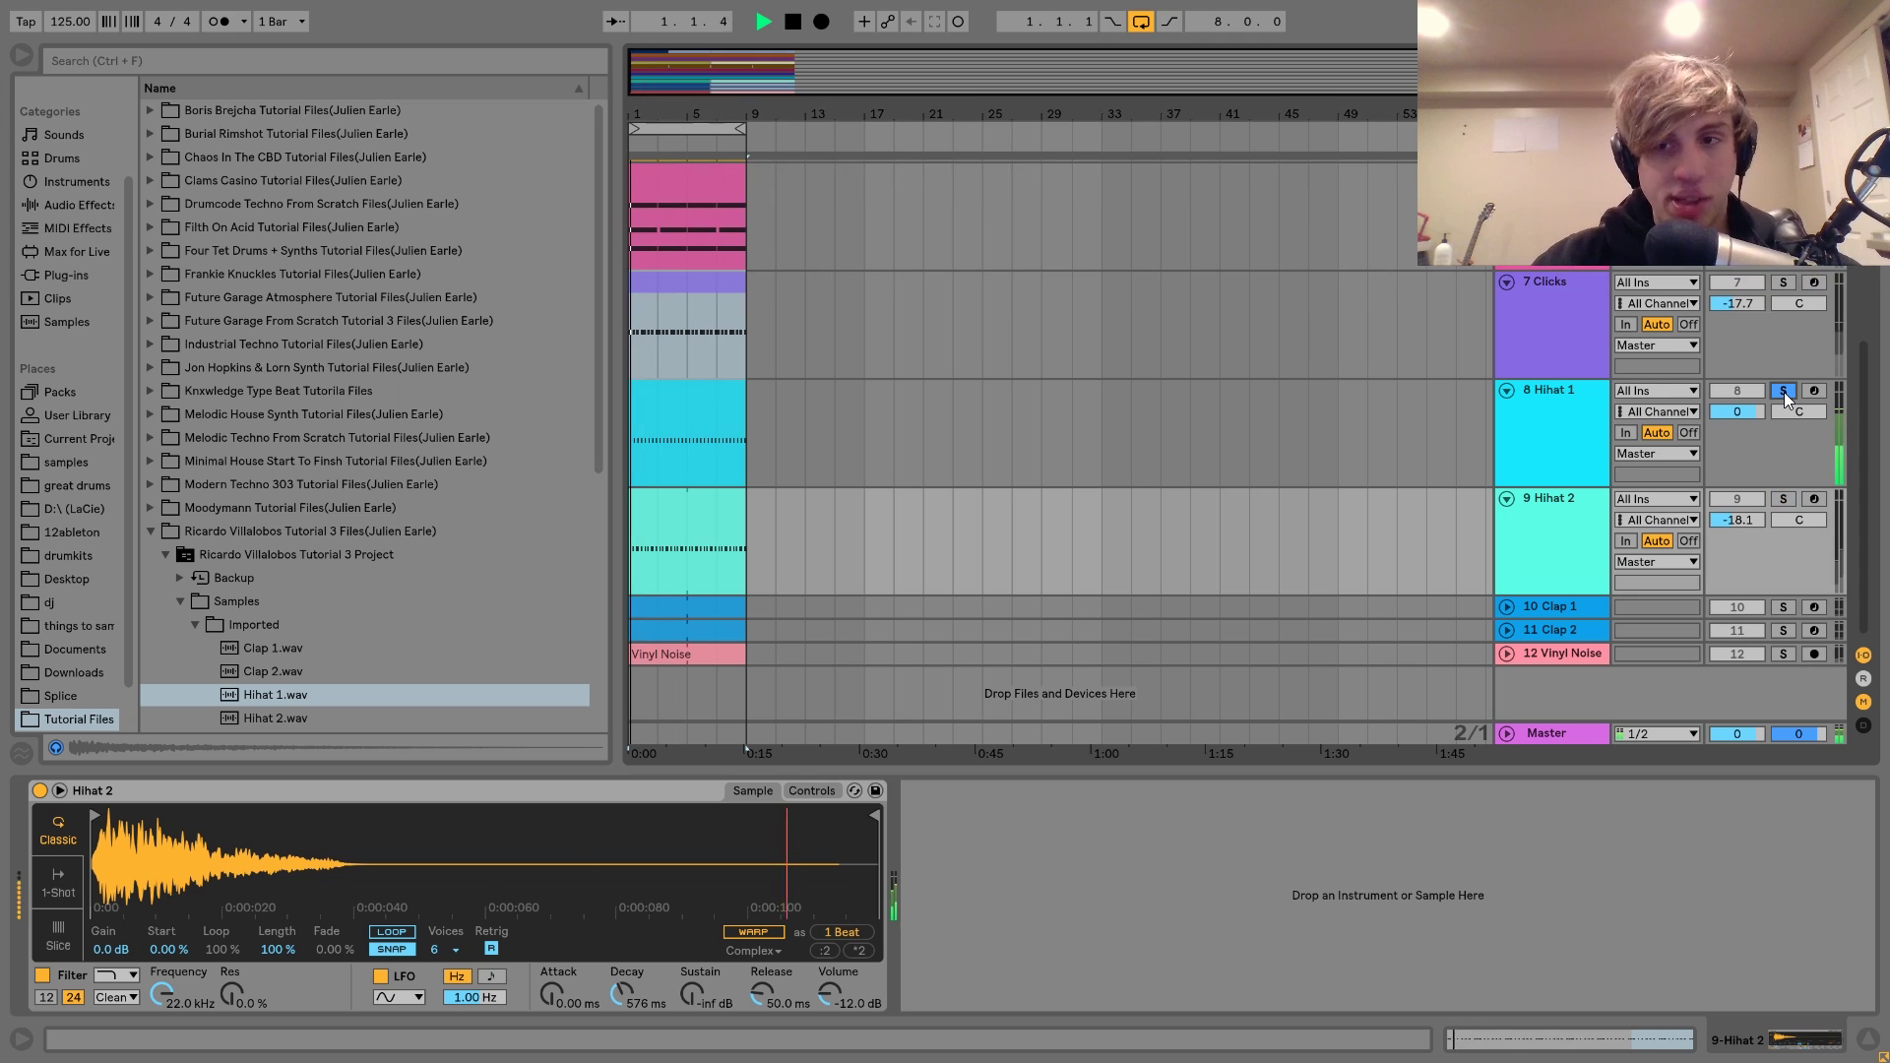
{"action": "left_click", "coordinate": [1784, 499], "text": "ctrl"}
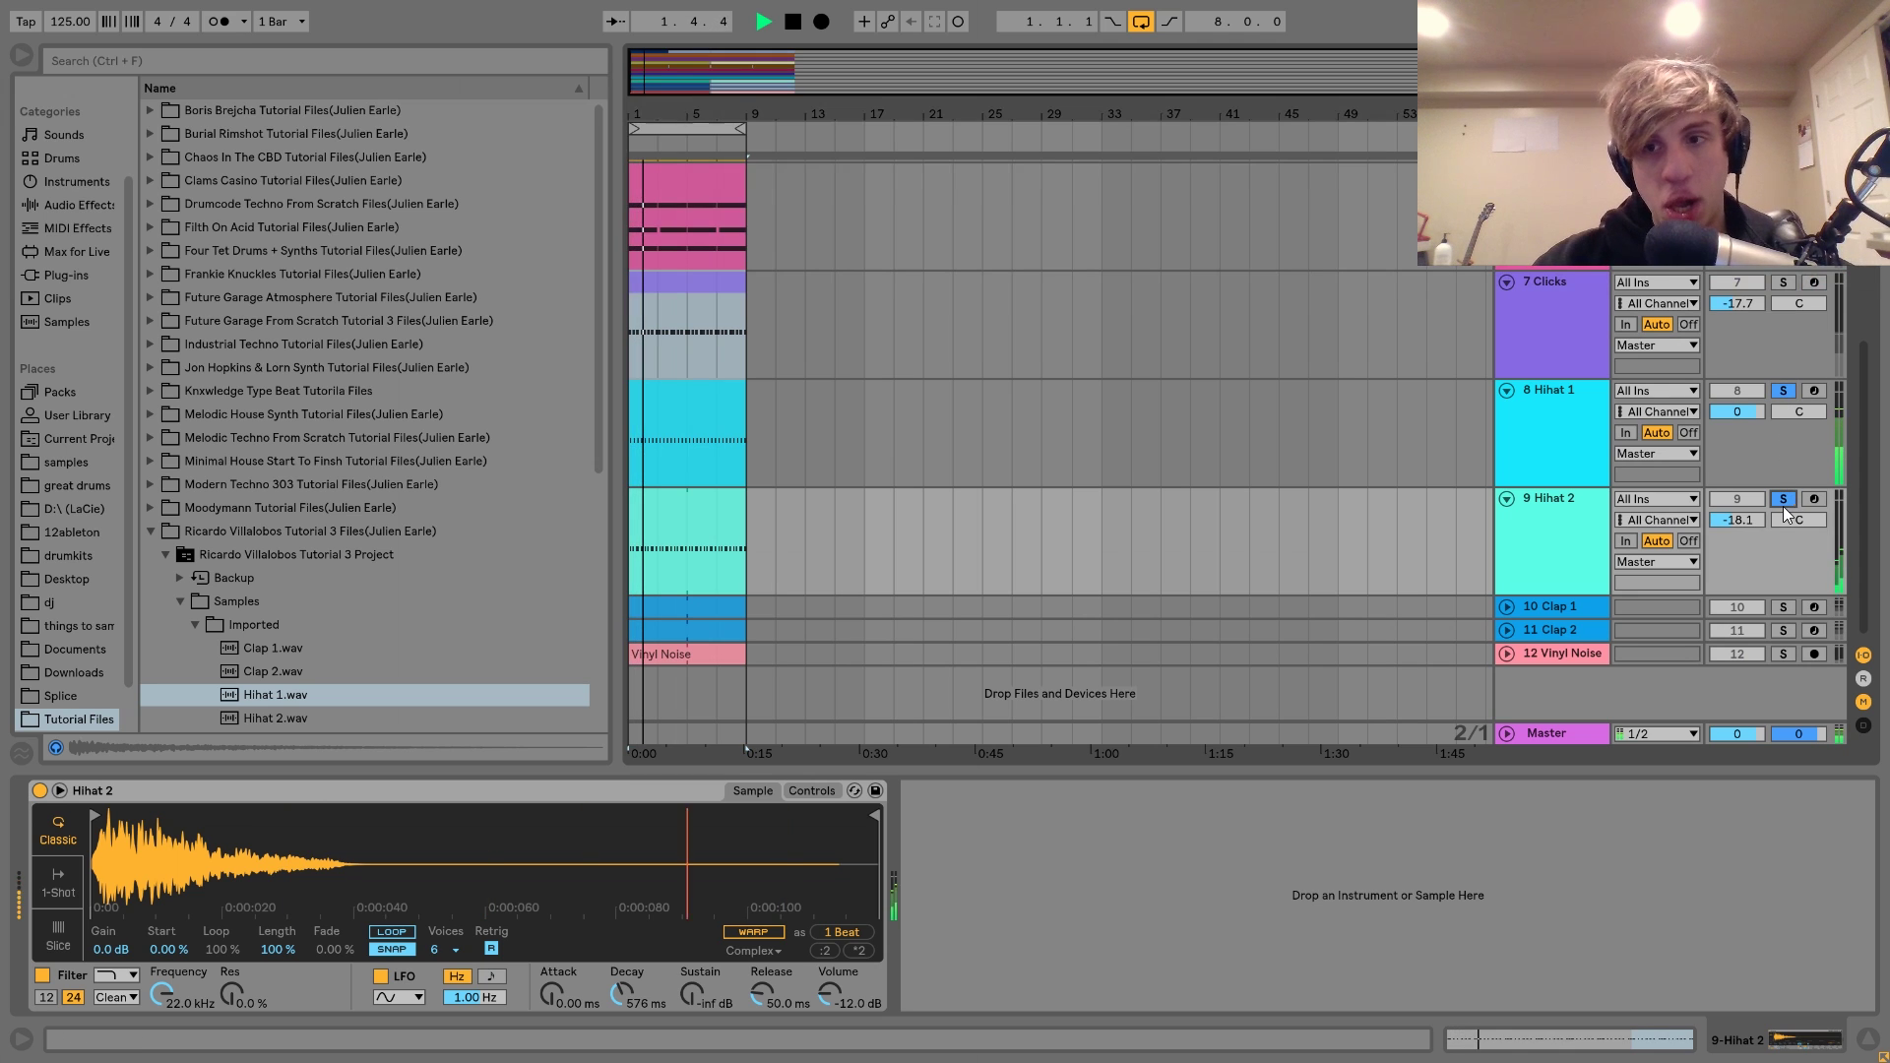
- Unsolo Hihat 1, keep Hihat 2 soloed, and select the Hihat 2 clip
{"action": "left_click", "coordinate": [1780, 392]}
{"action": "left_click", "coordinate": [1546, 518]}
{"action": "key", "text": "space"}
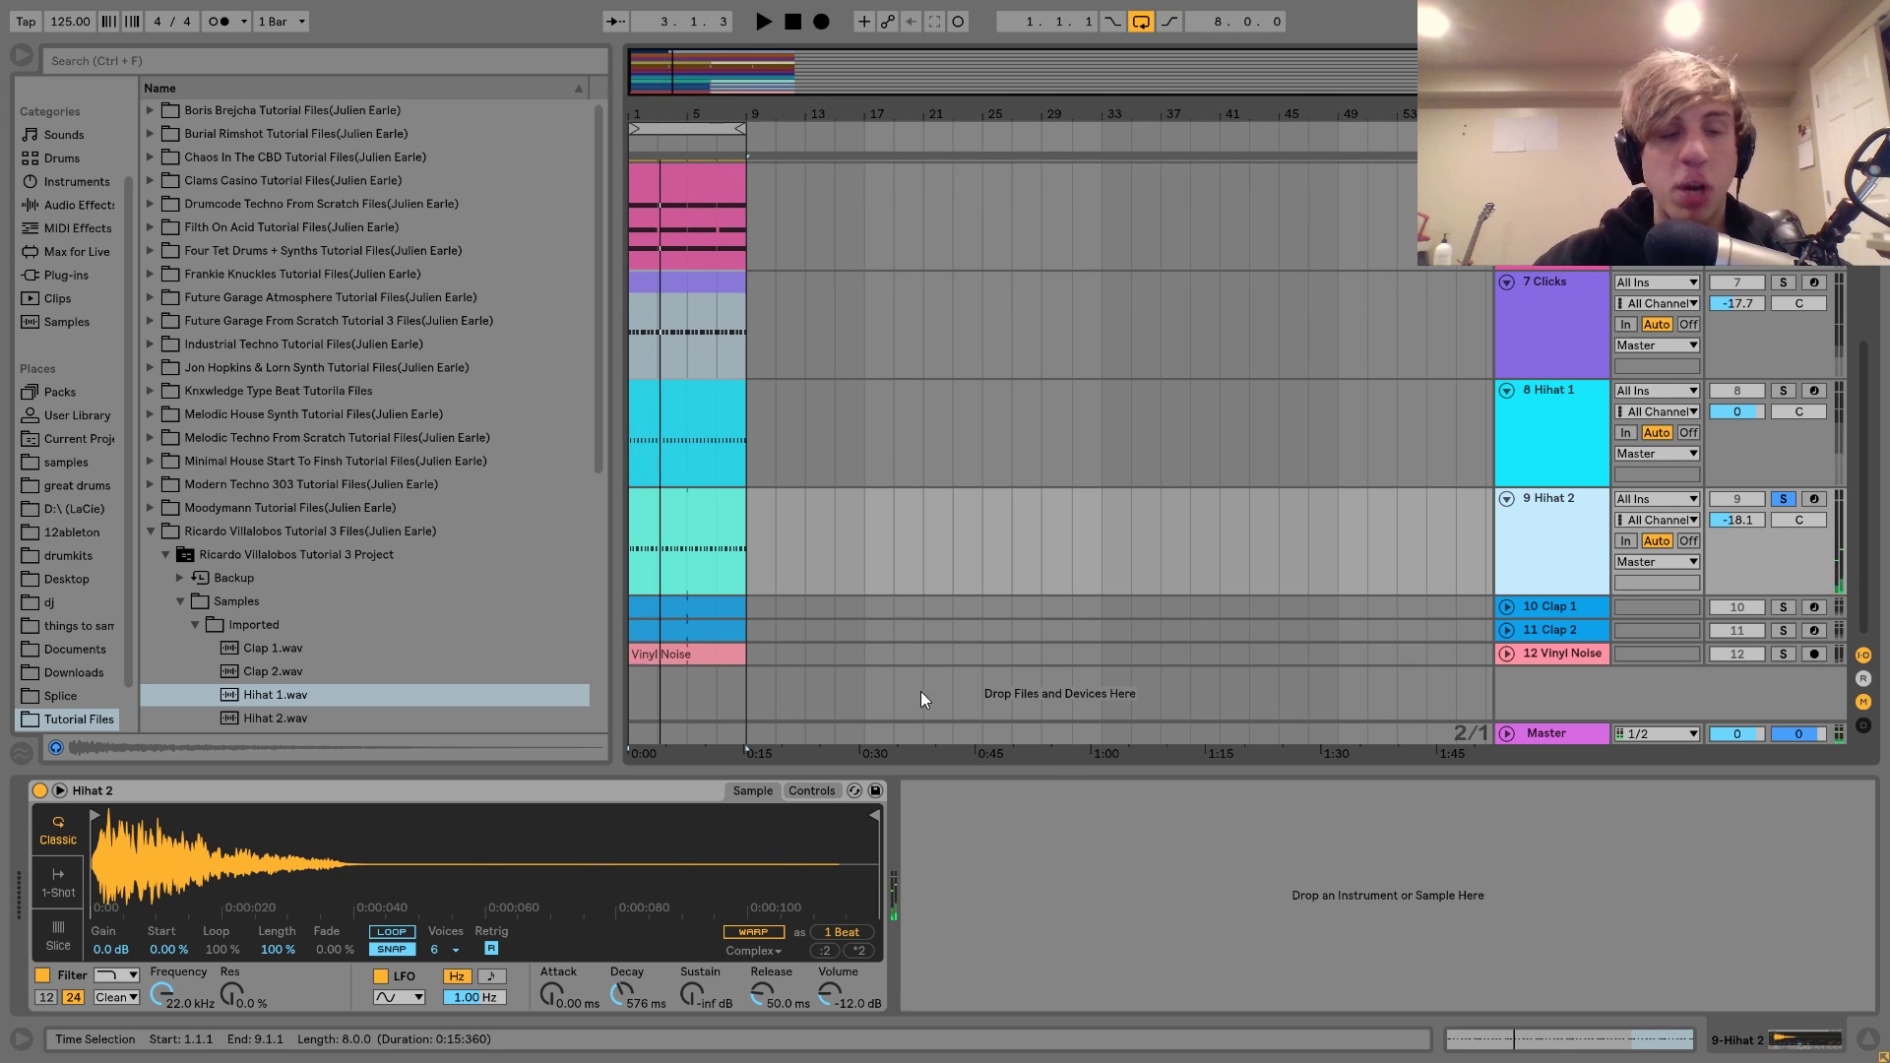
{"action": "left_click", "coordinate": [675, 528]}
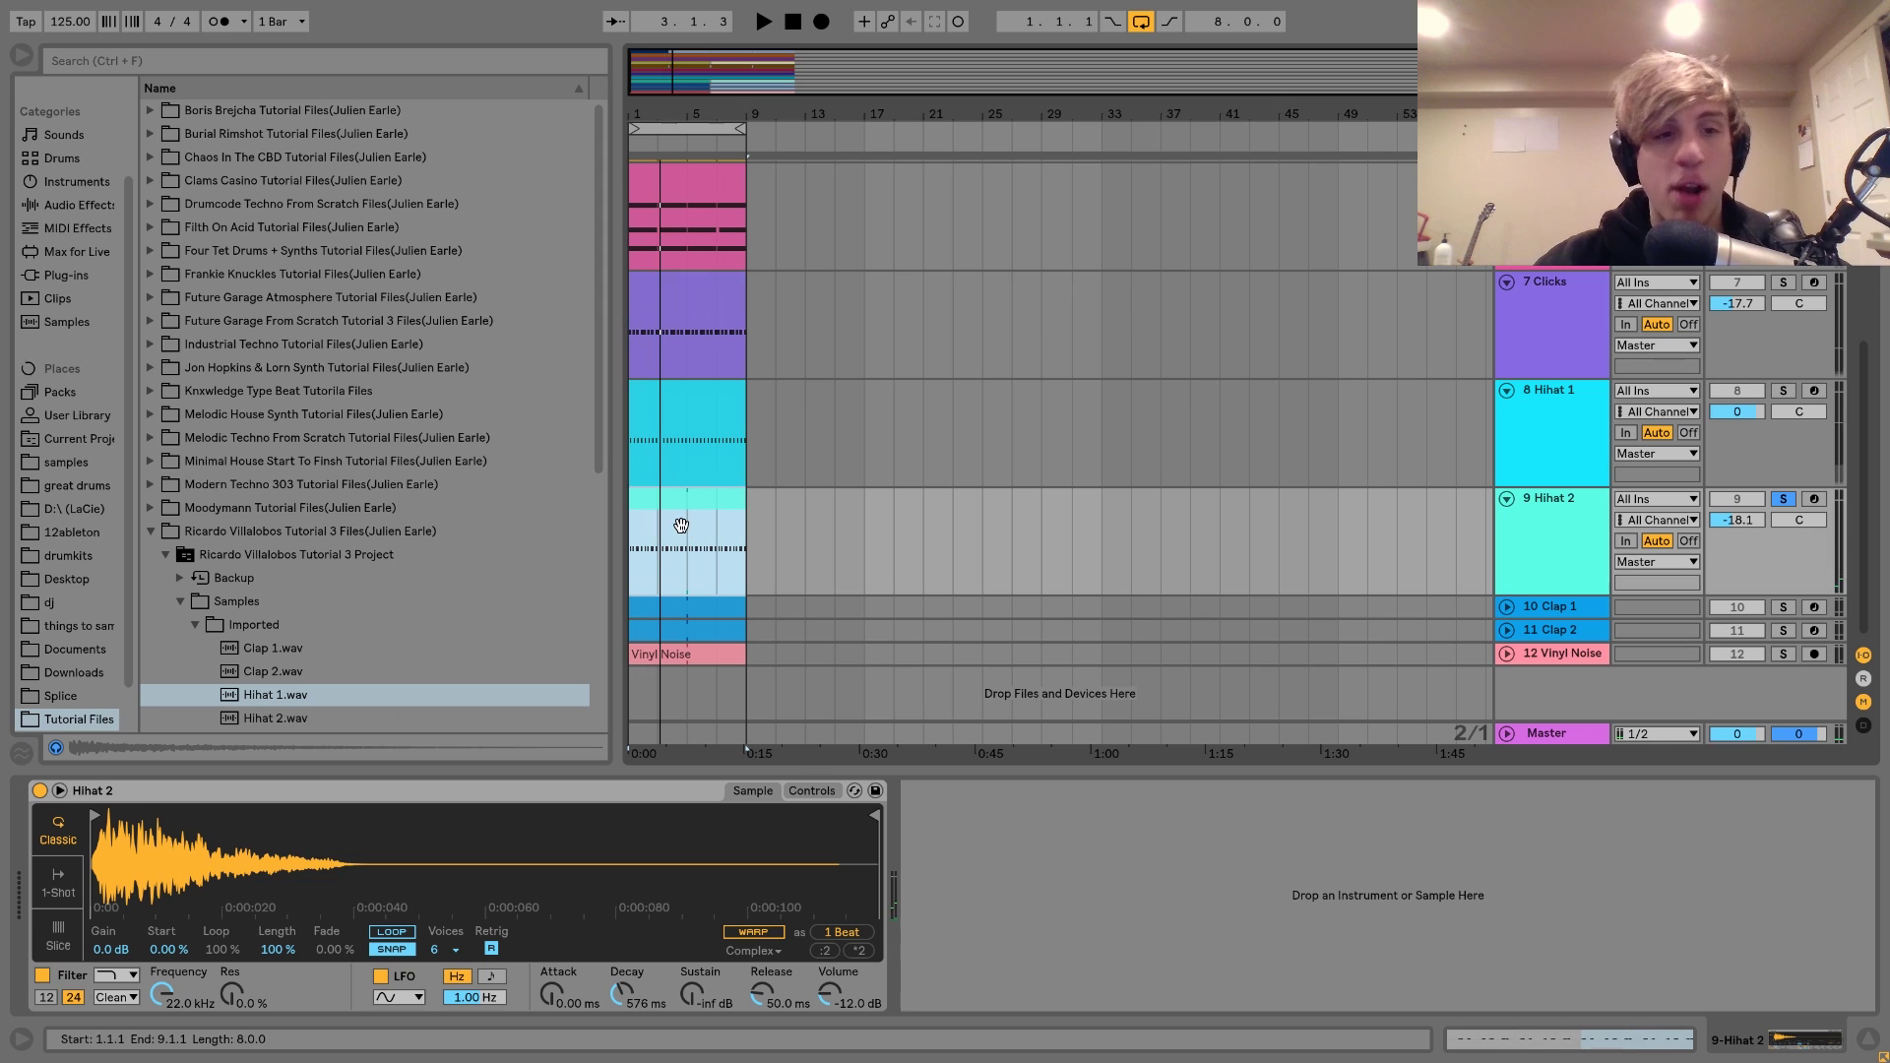
- Preview Hihat 2.wav, play the soloed Hihat 2 track, and examine the transpose setting in its Simpler controls
{"action": "left_click", "coordinate": [252, 721]}
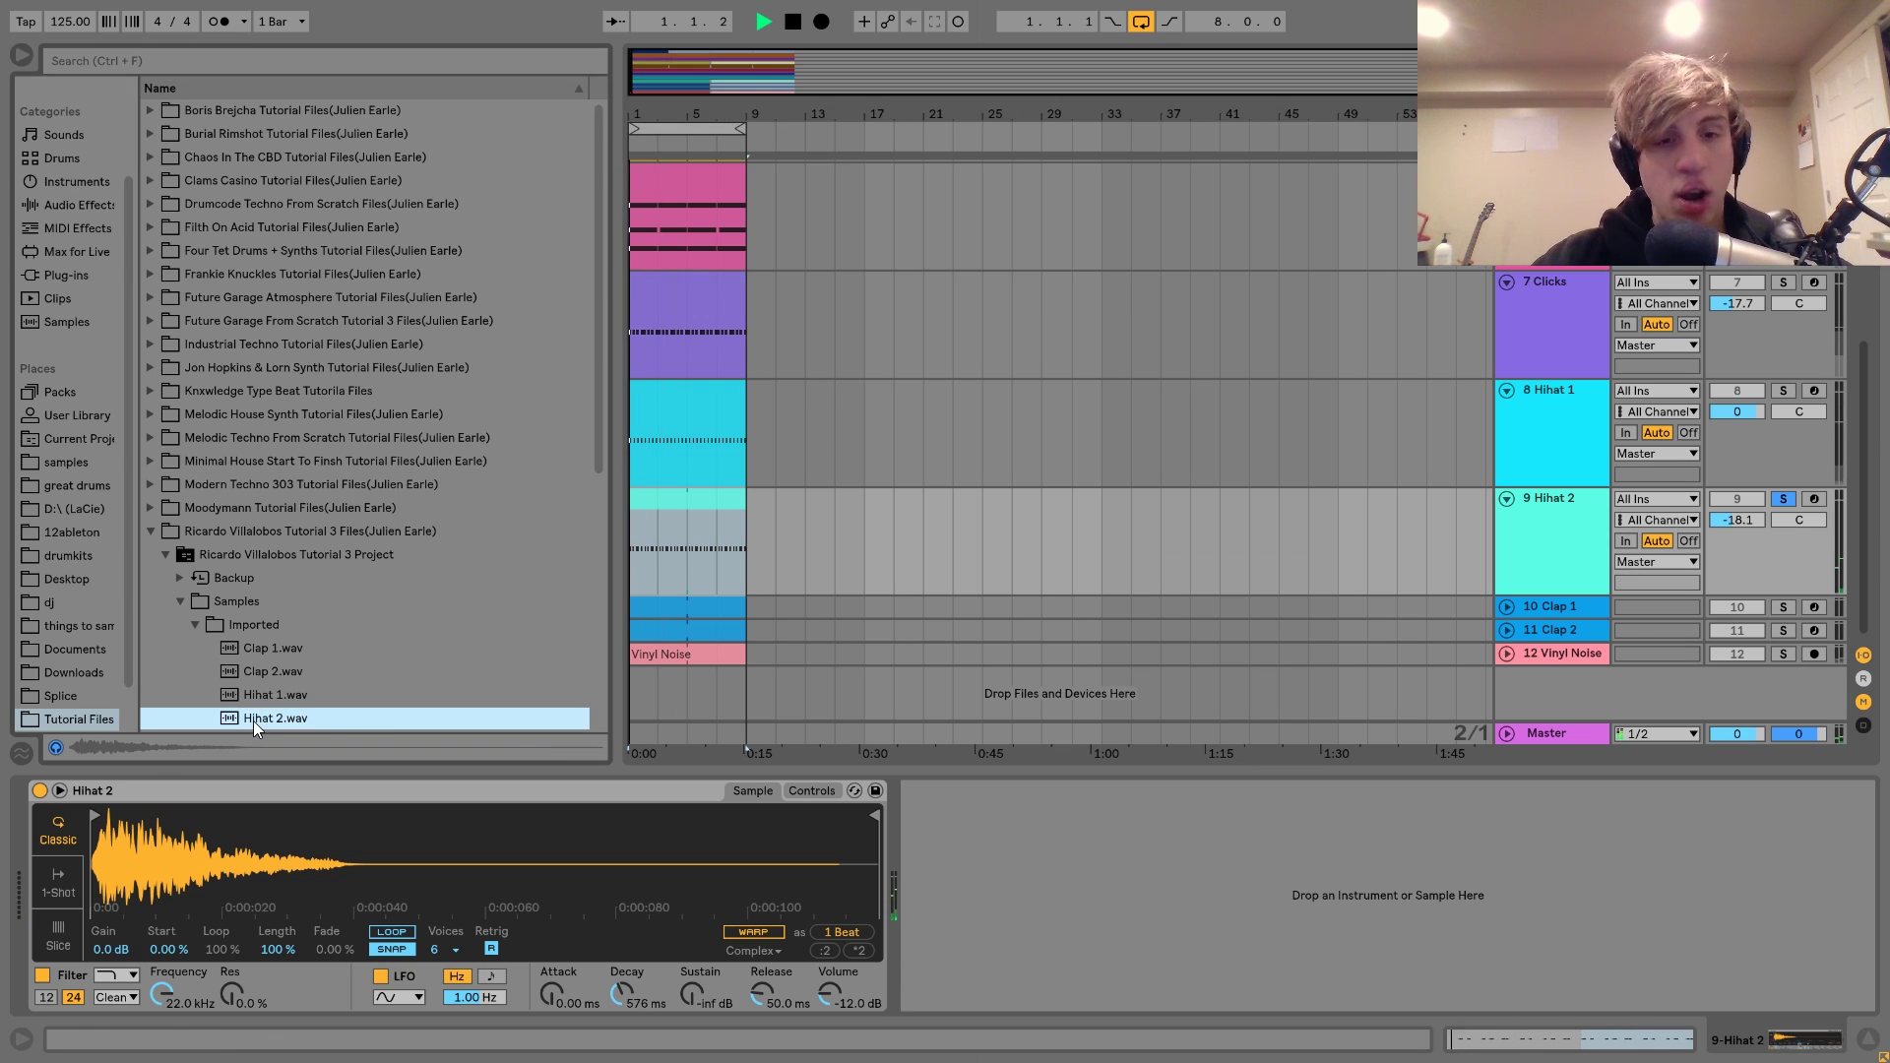
{"action": "left_click", "coordinate": [843, 802]}
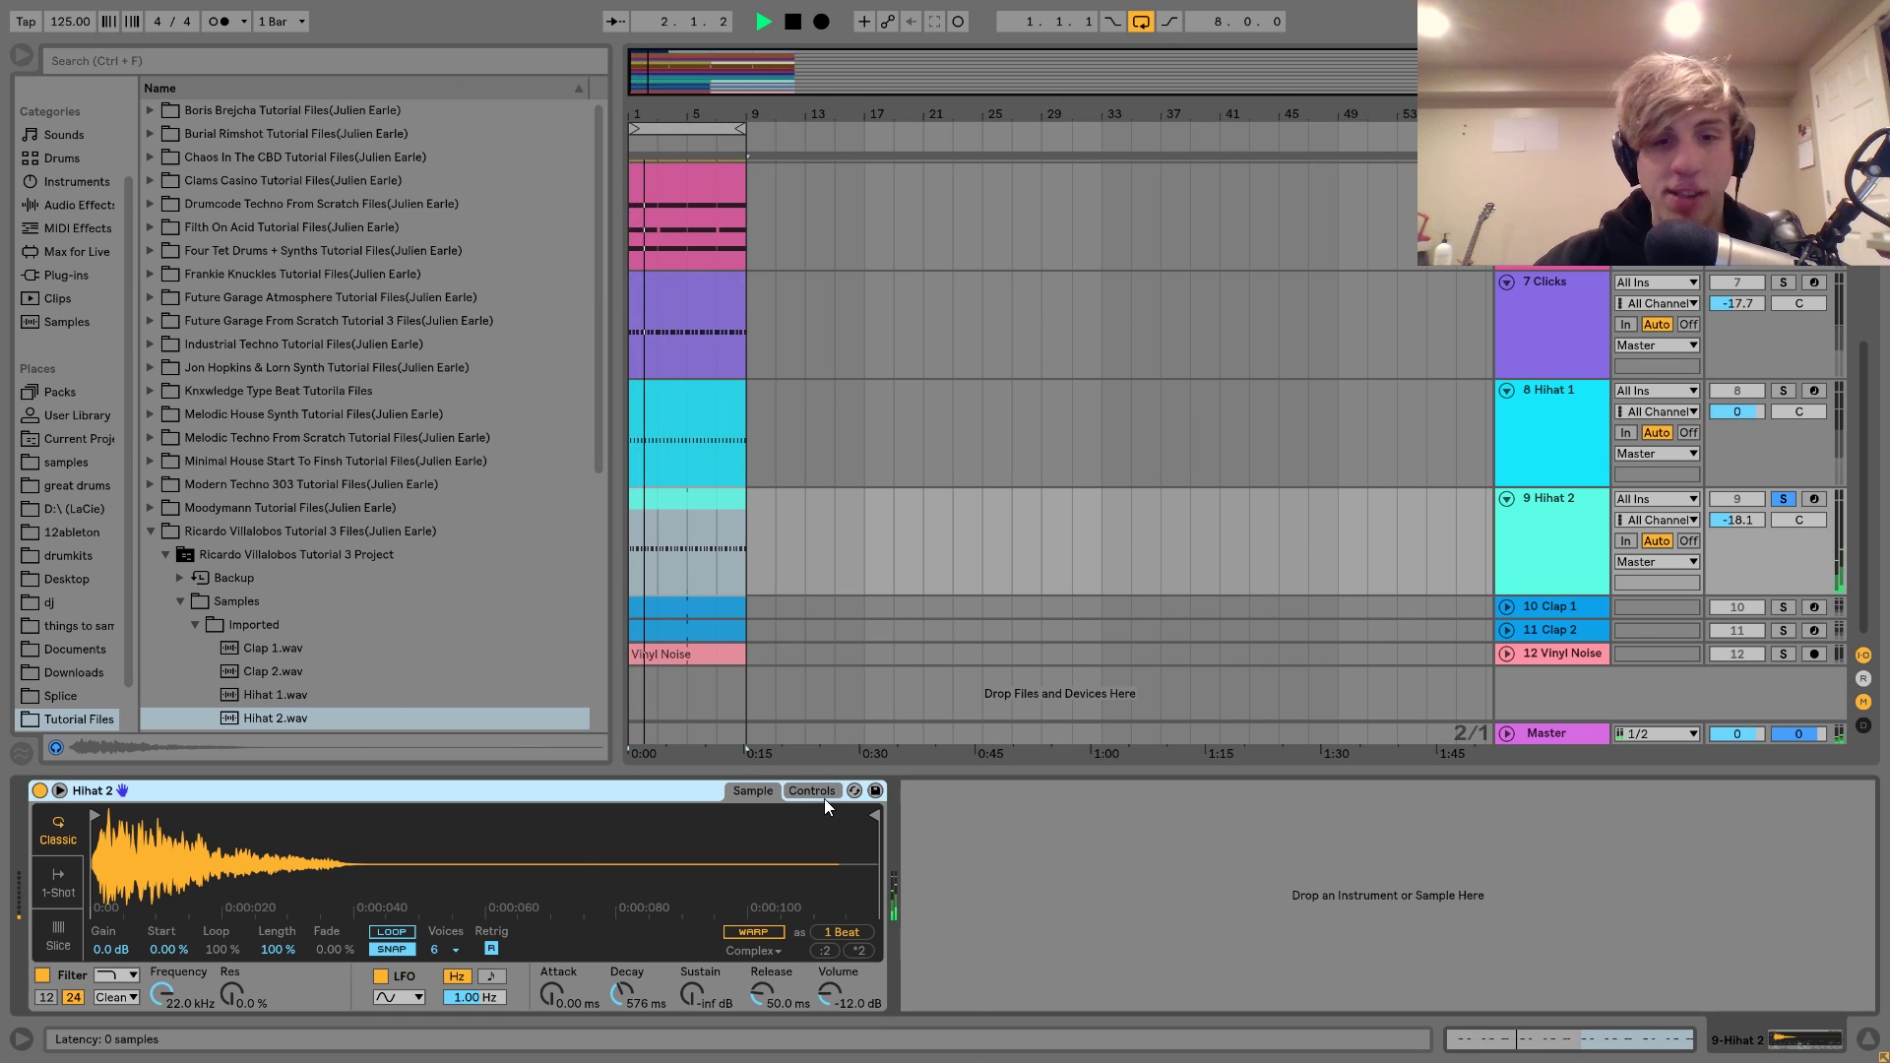
{"action": "left_click", "coordinate": [823, 792]}
{"action": "key", "text": "space"}
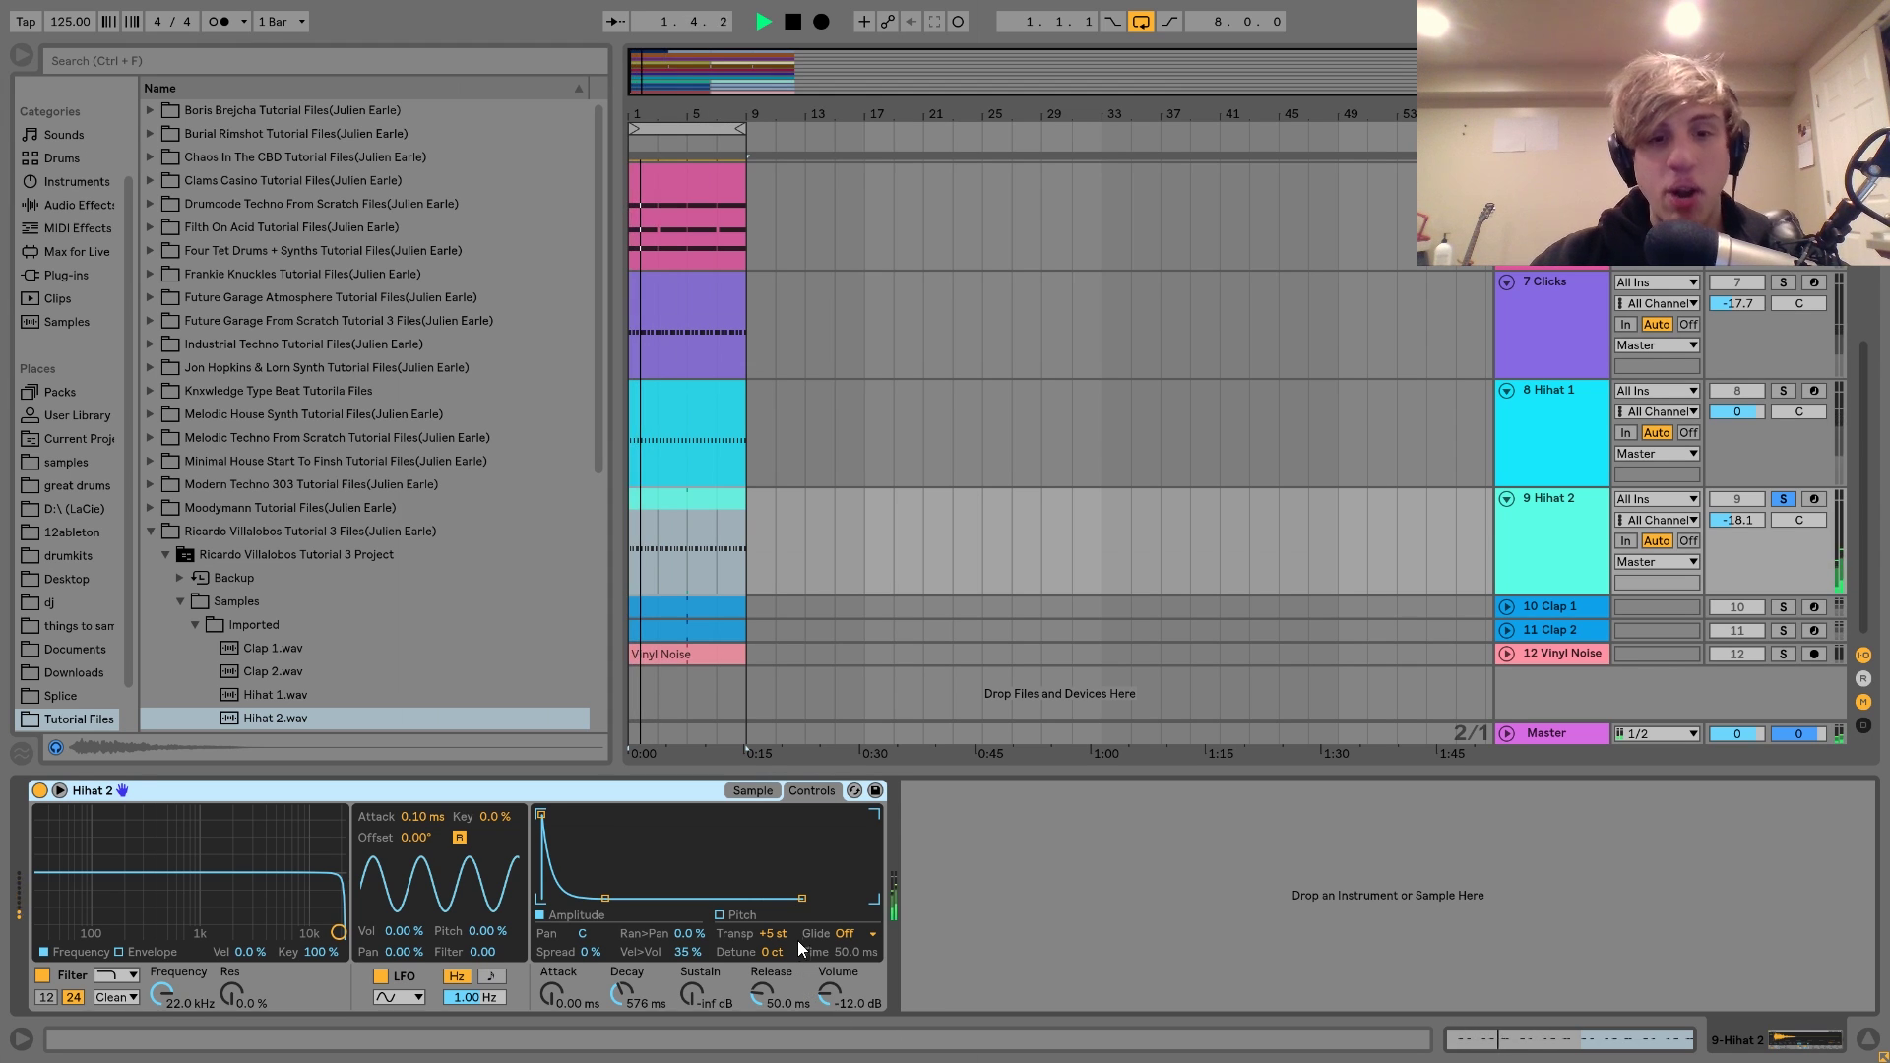
{"action": "key", "text": "space"}
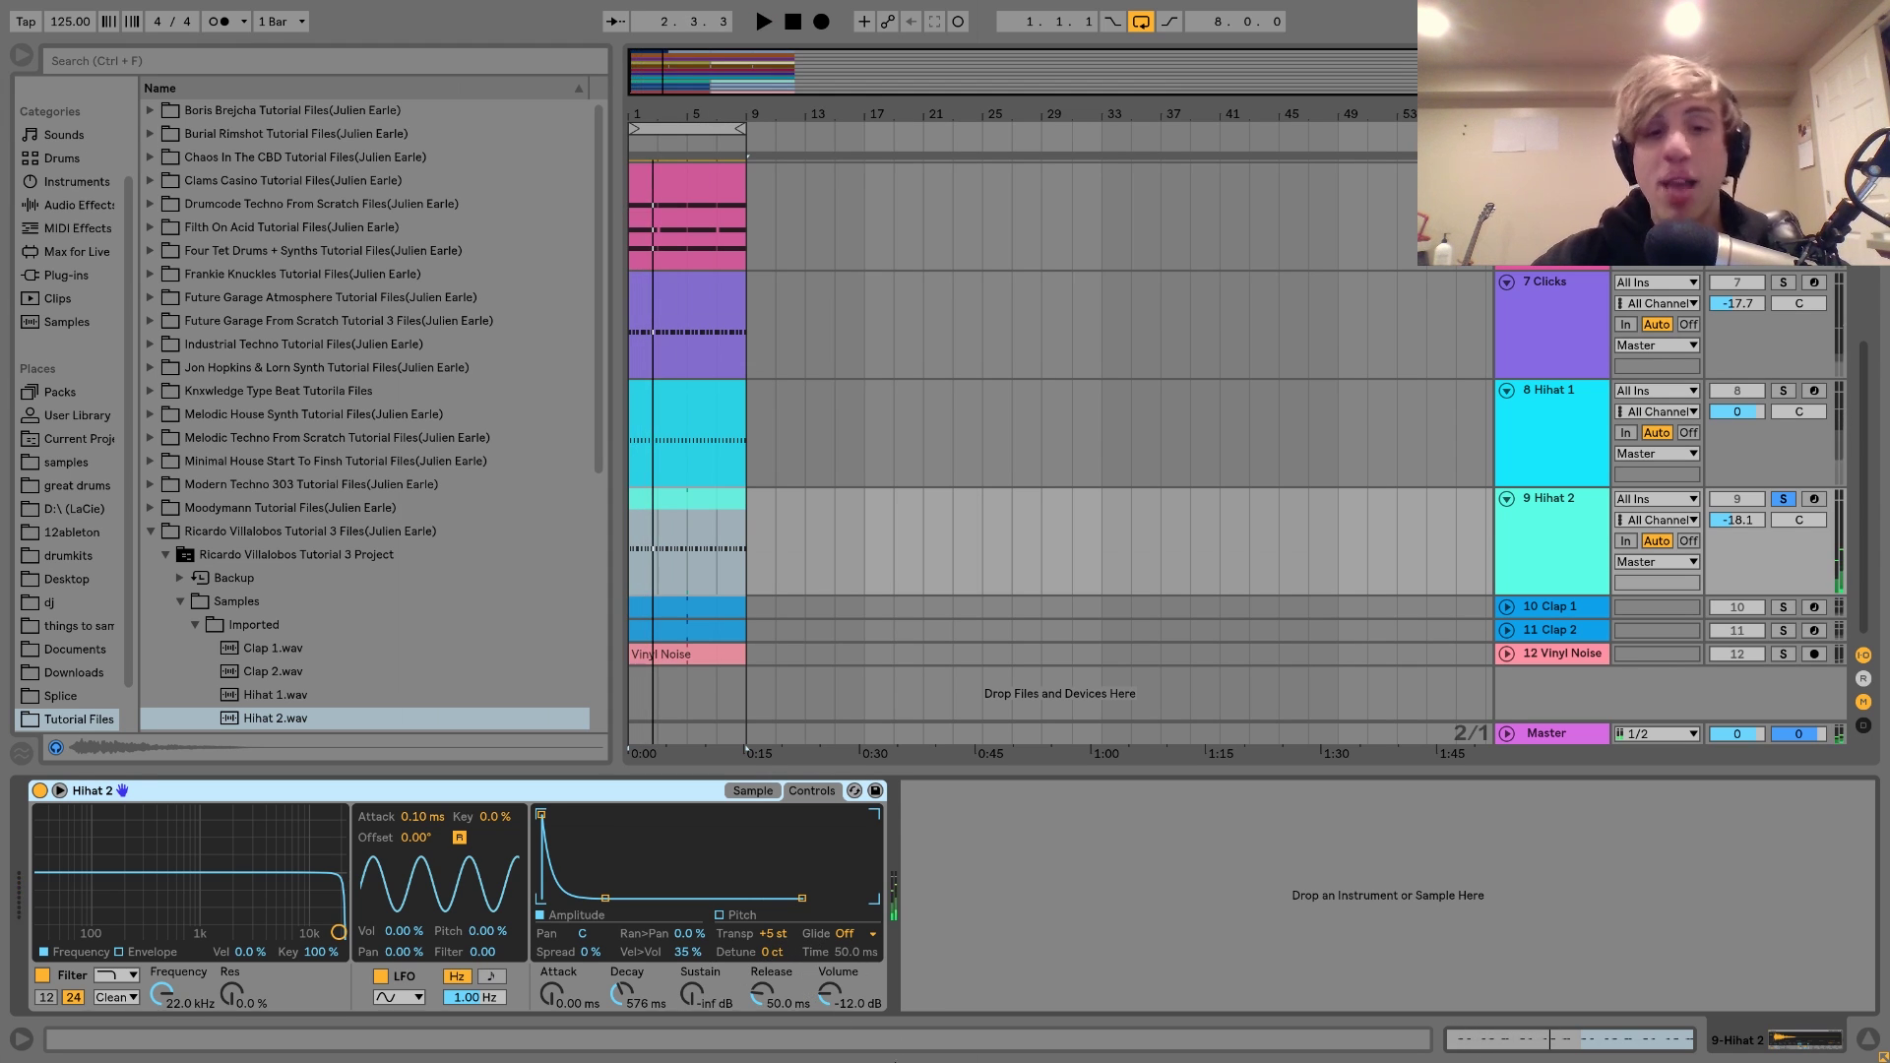
{"action": "left_click", "coordinate": [773, 934]}
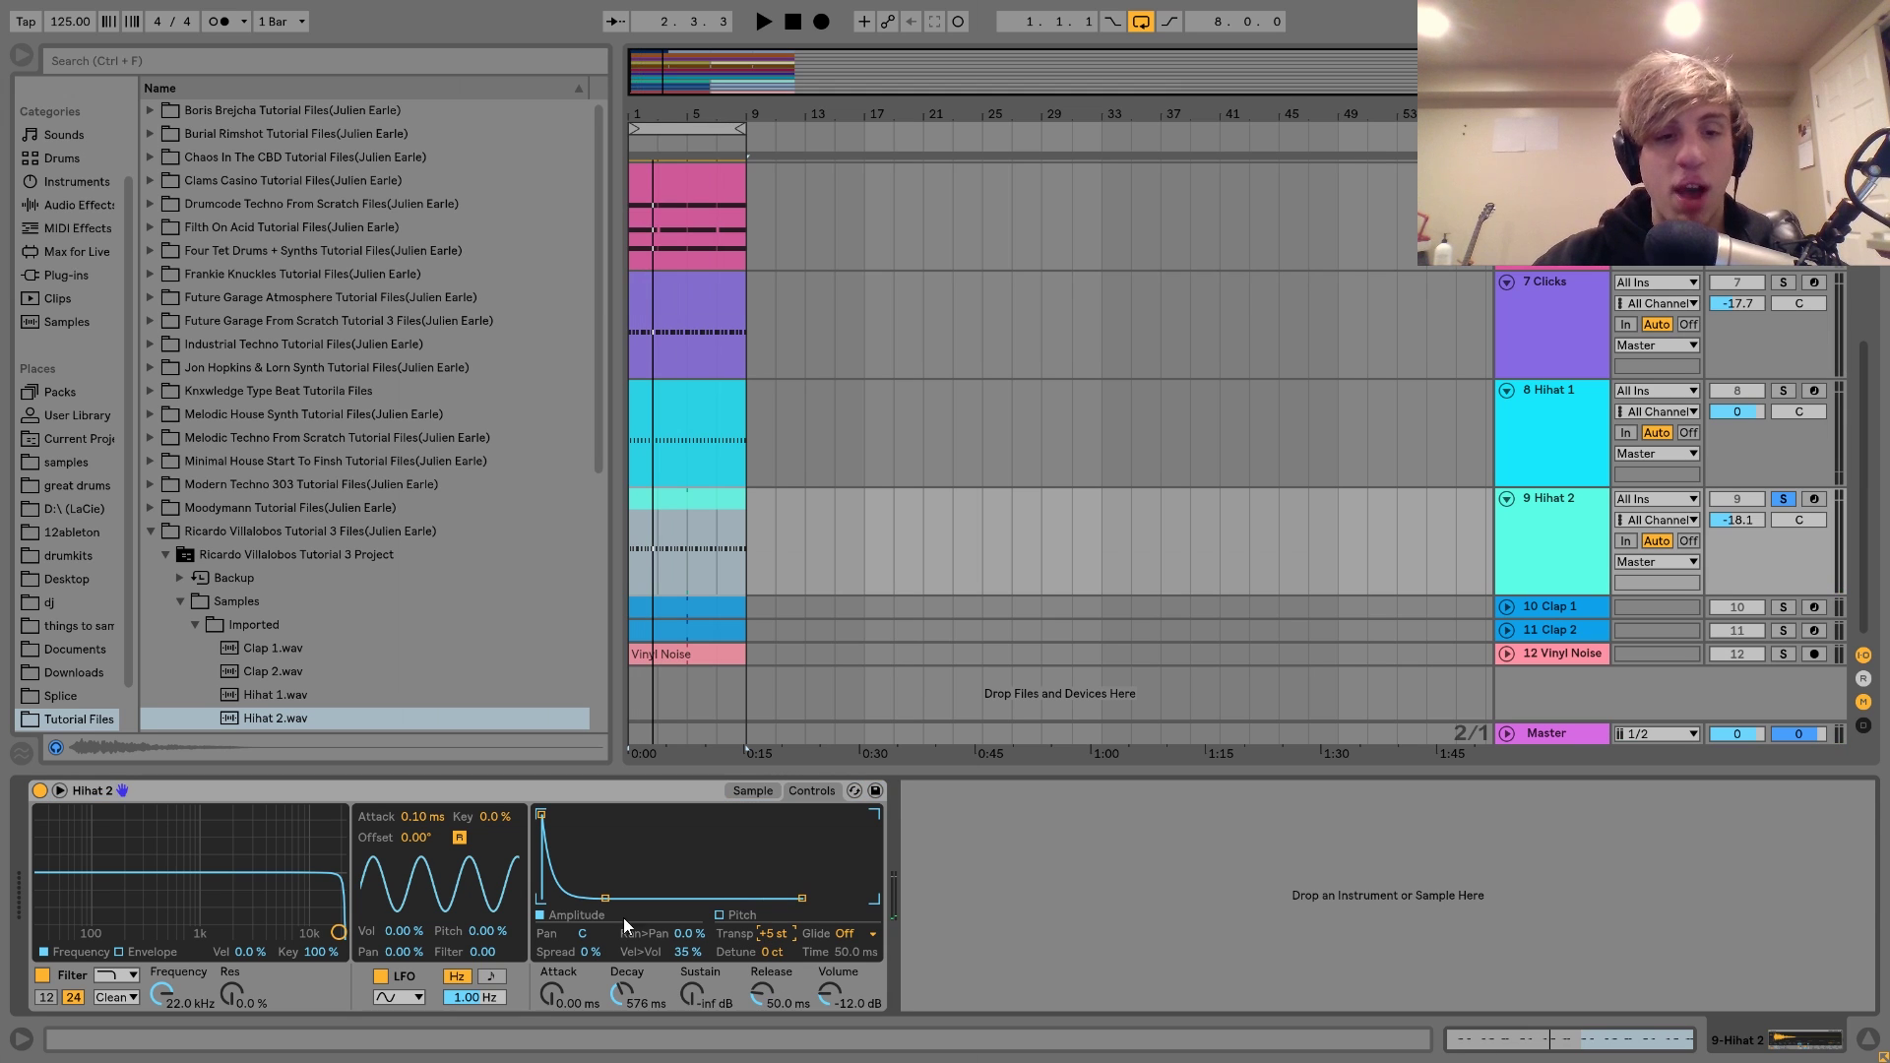
- Compare the soloed Hihat 2 track with its raw Hihat 2.wav sample, and unsolo it to hear the full loop
{"action": "key", "text": "space"}
{"action": "key", "text": "space"}
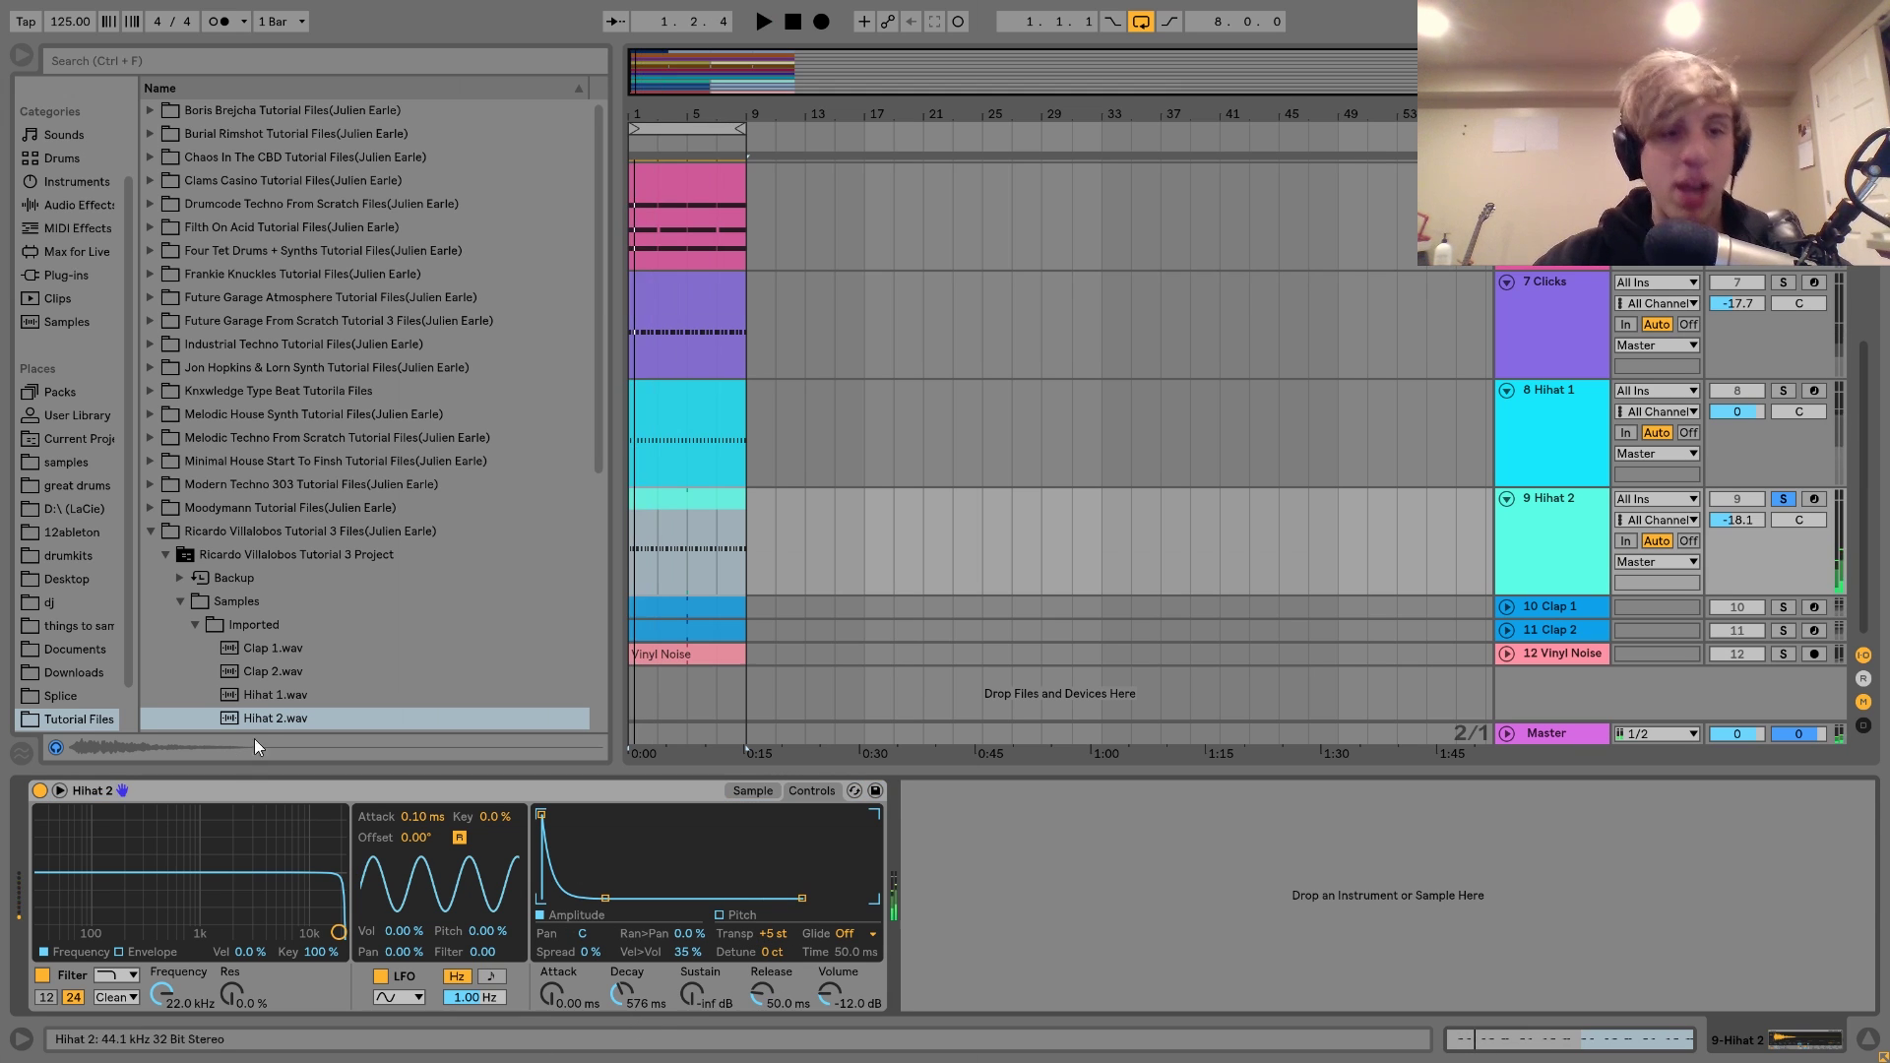
{"action": "left_click", "coordinate": [260, 711]}
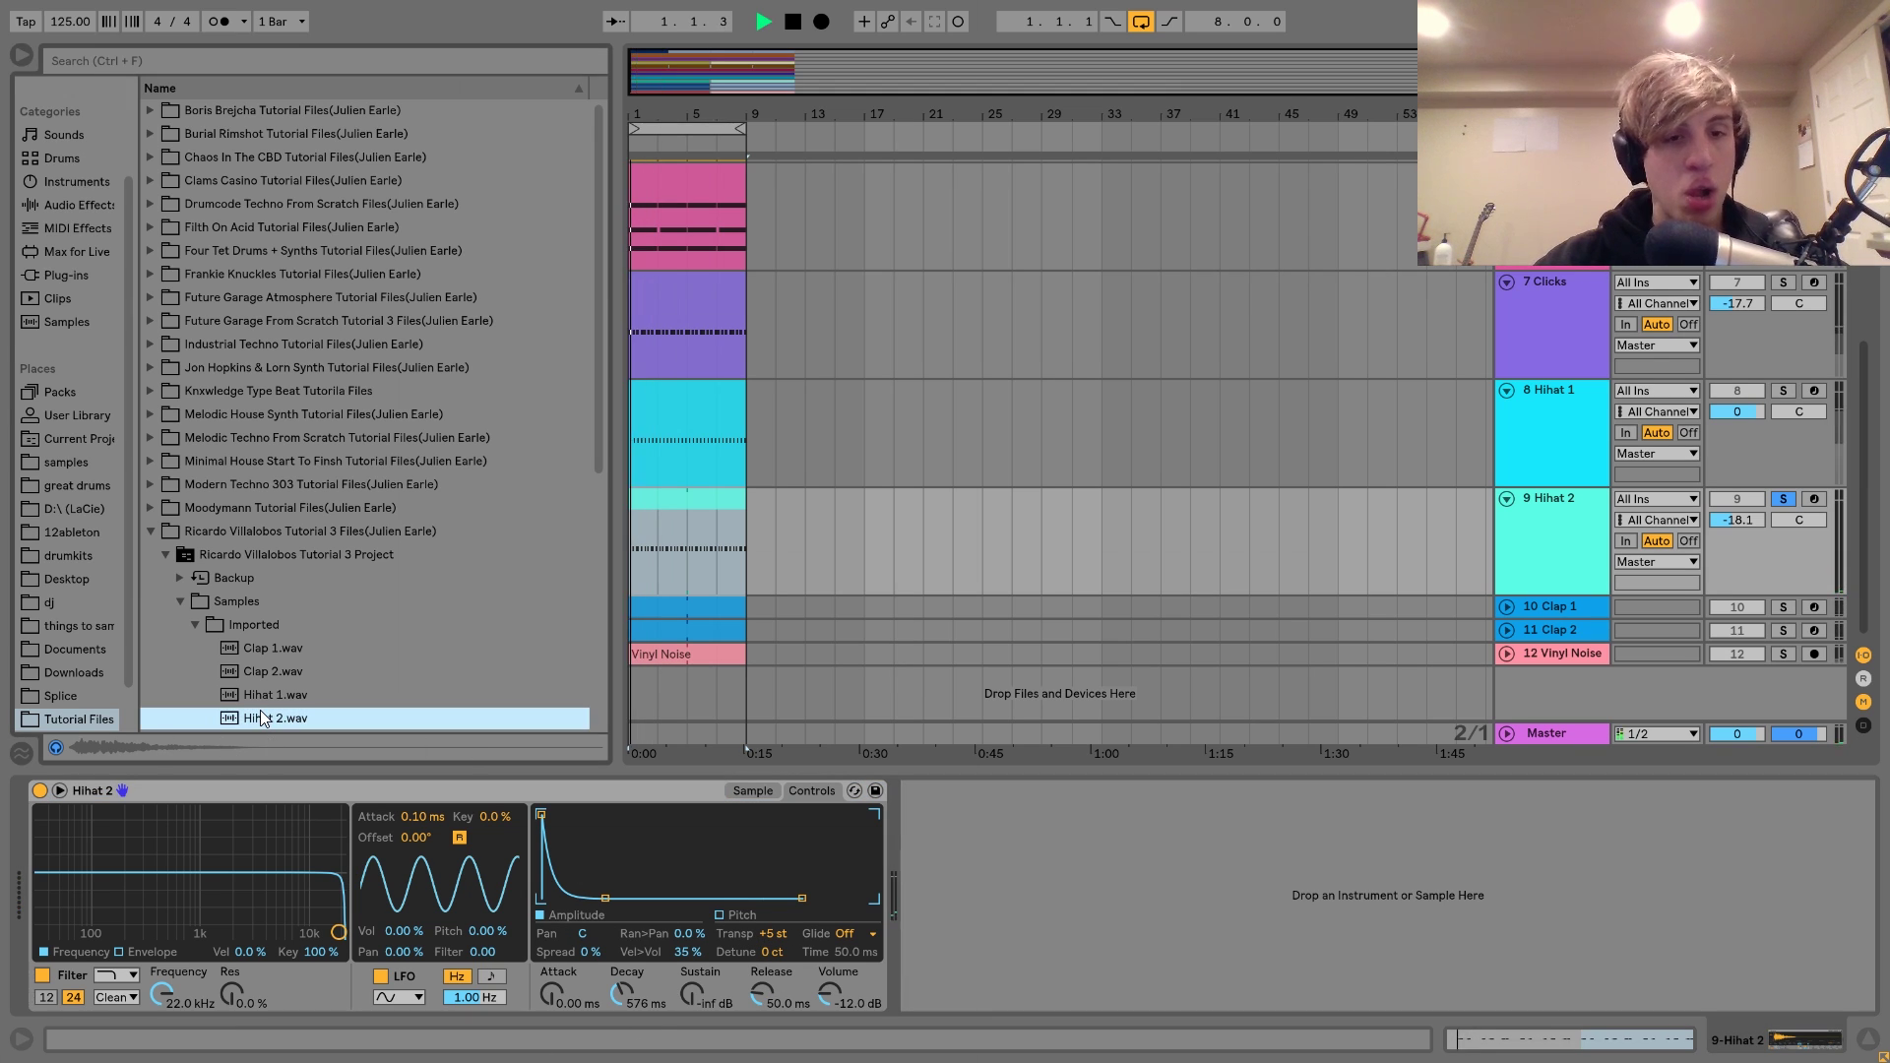
{"action": "key", "text": "space"}
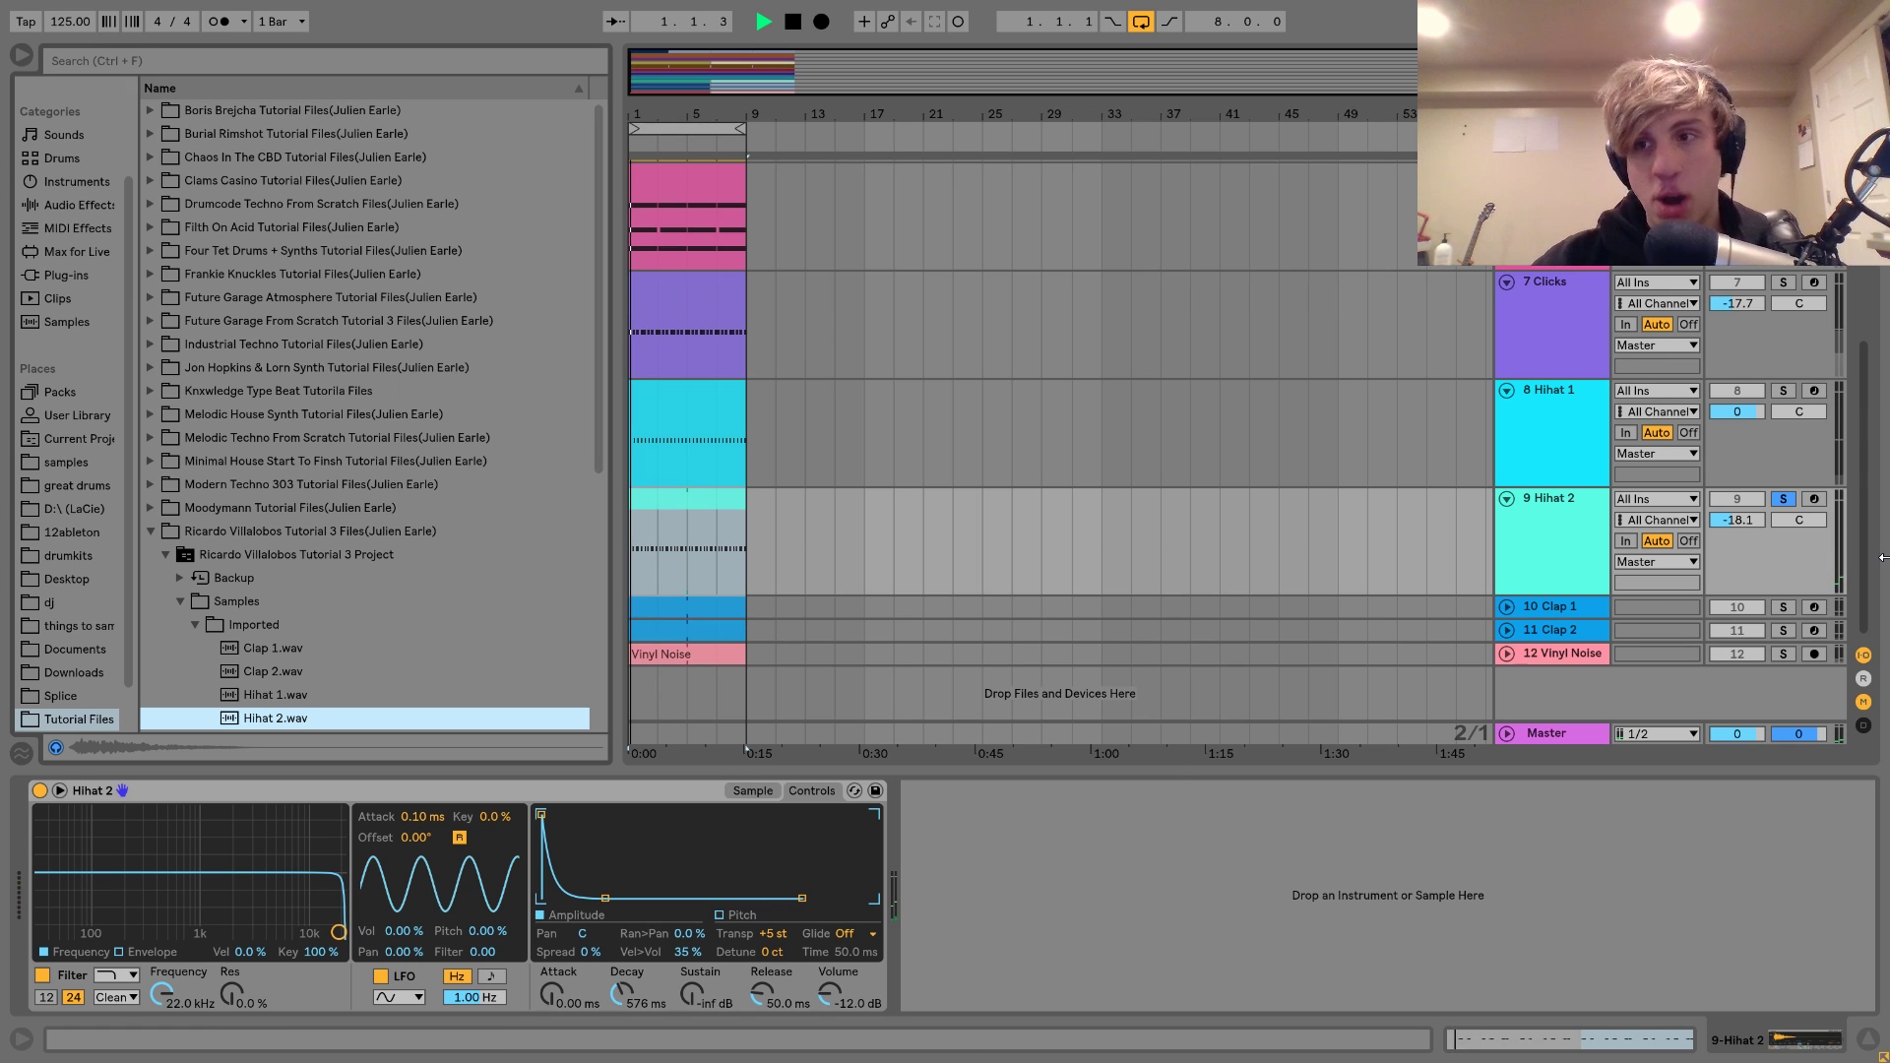
{"action": "left_click", "coordinate": [1783, 499]}
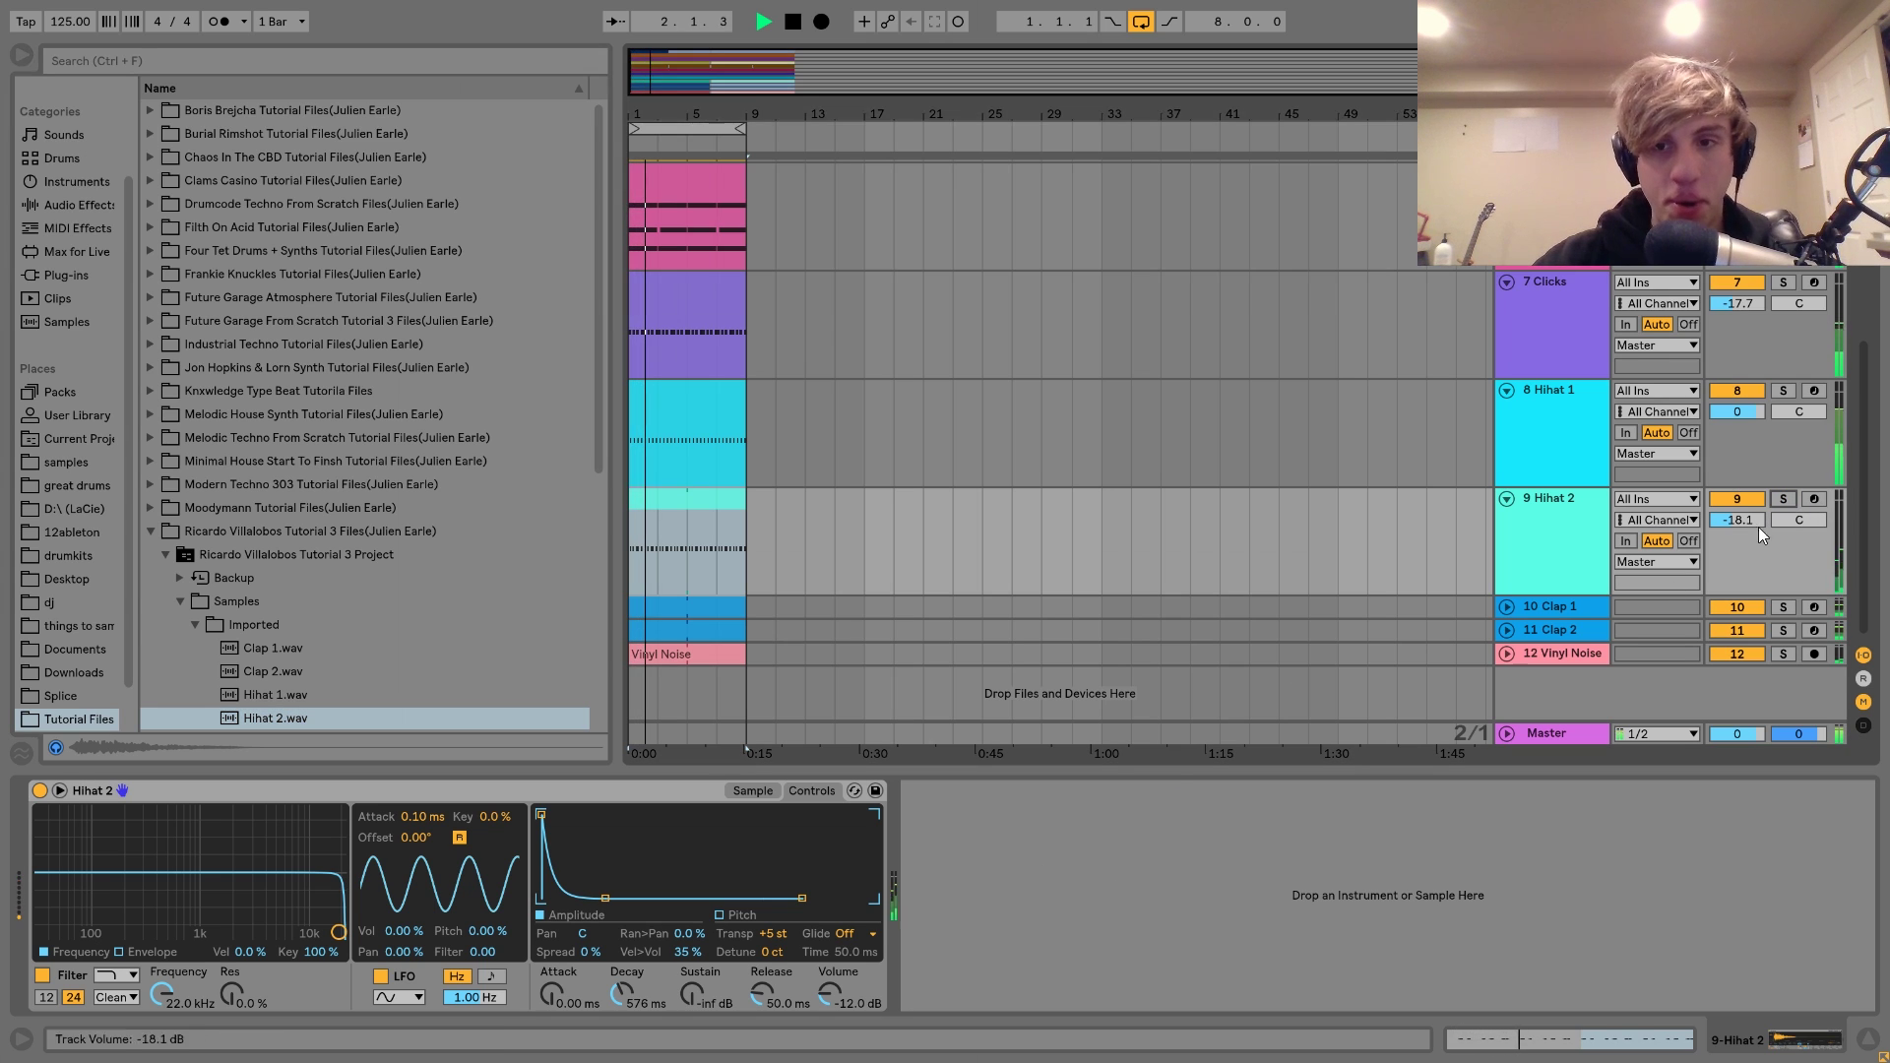
{"action": "key", "text": "space"}
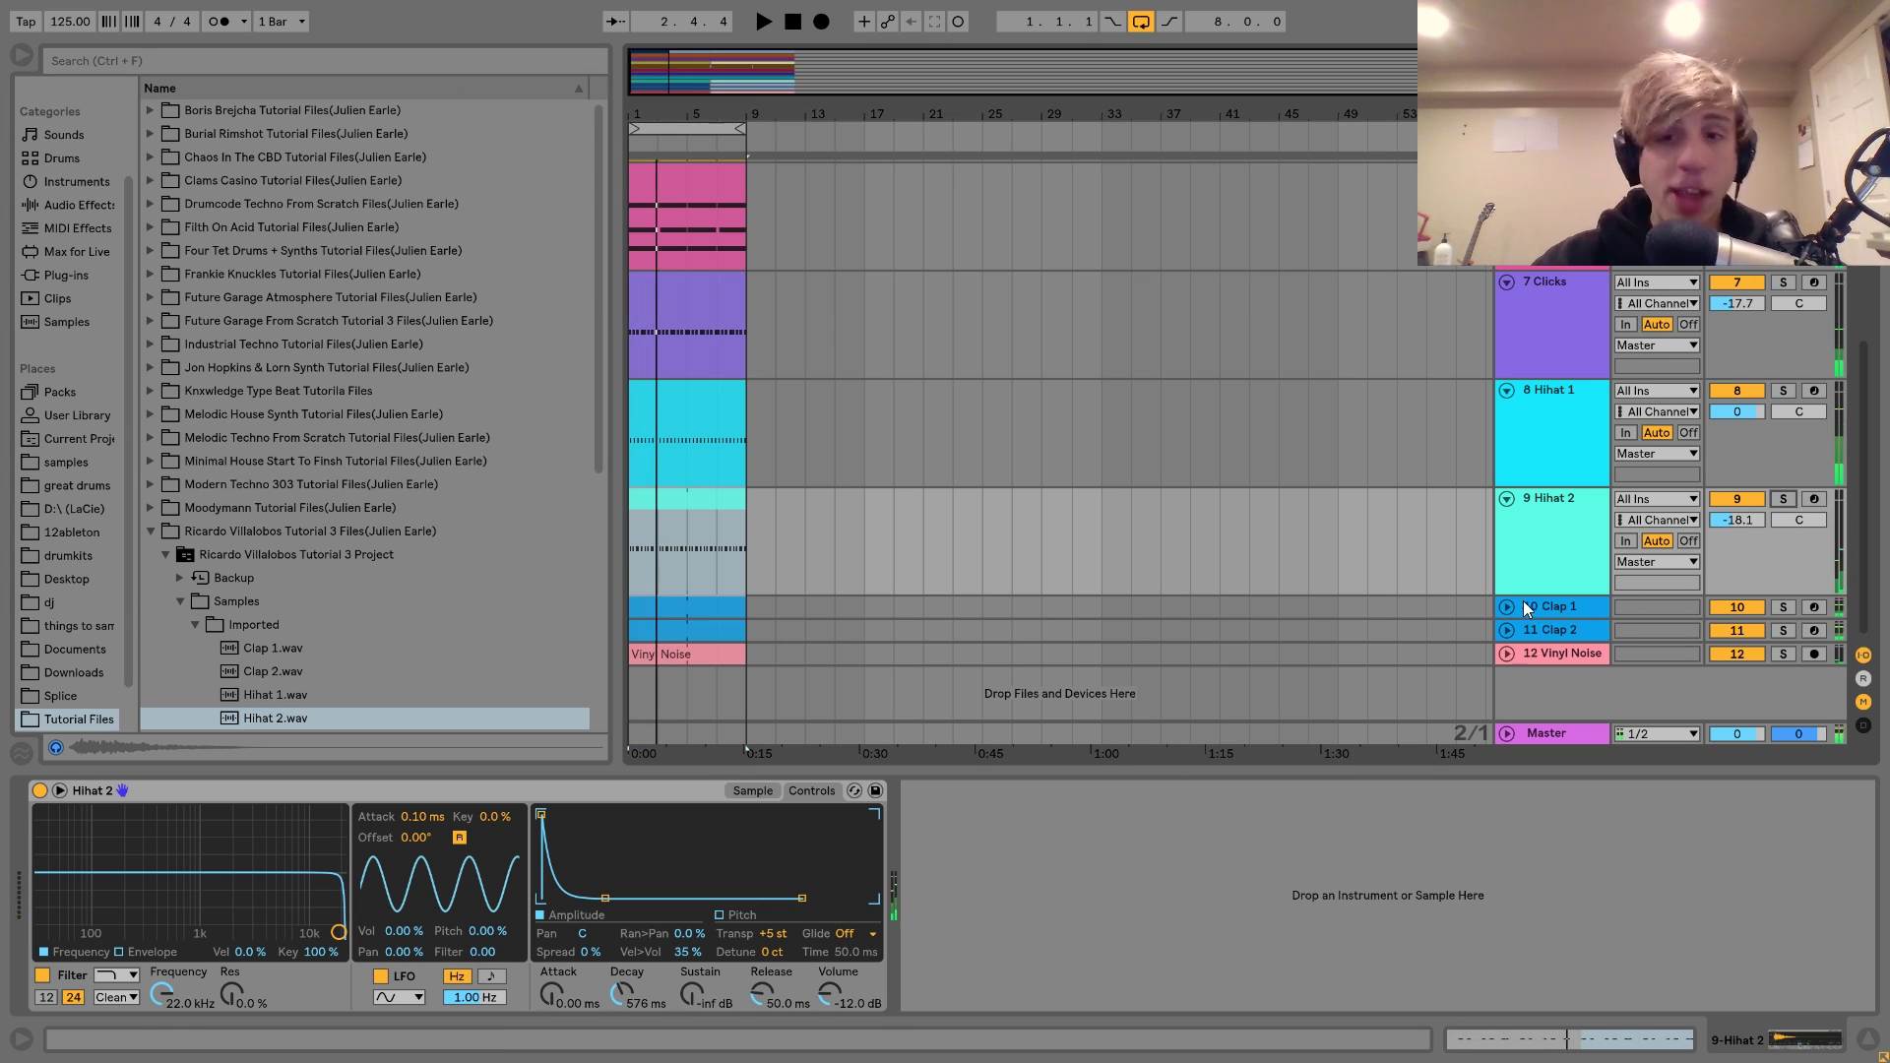
- Unfold the Clap 1 and Clap 2 tracks, solo both, and play them together
{"action": "left_click", "coordinate": [1513, 604]}
{"action": "scroll", "coordinate": [1515, 602], "scroll_direction": "down", "scroll_amount": 2}
{"action": "left_click", "coordinate": [1507, 626]}
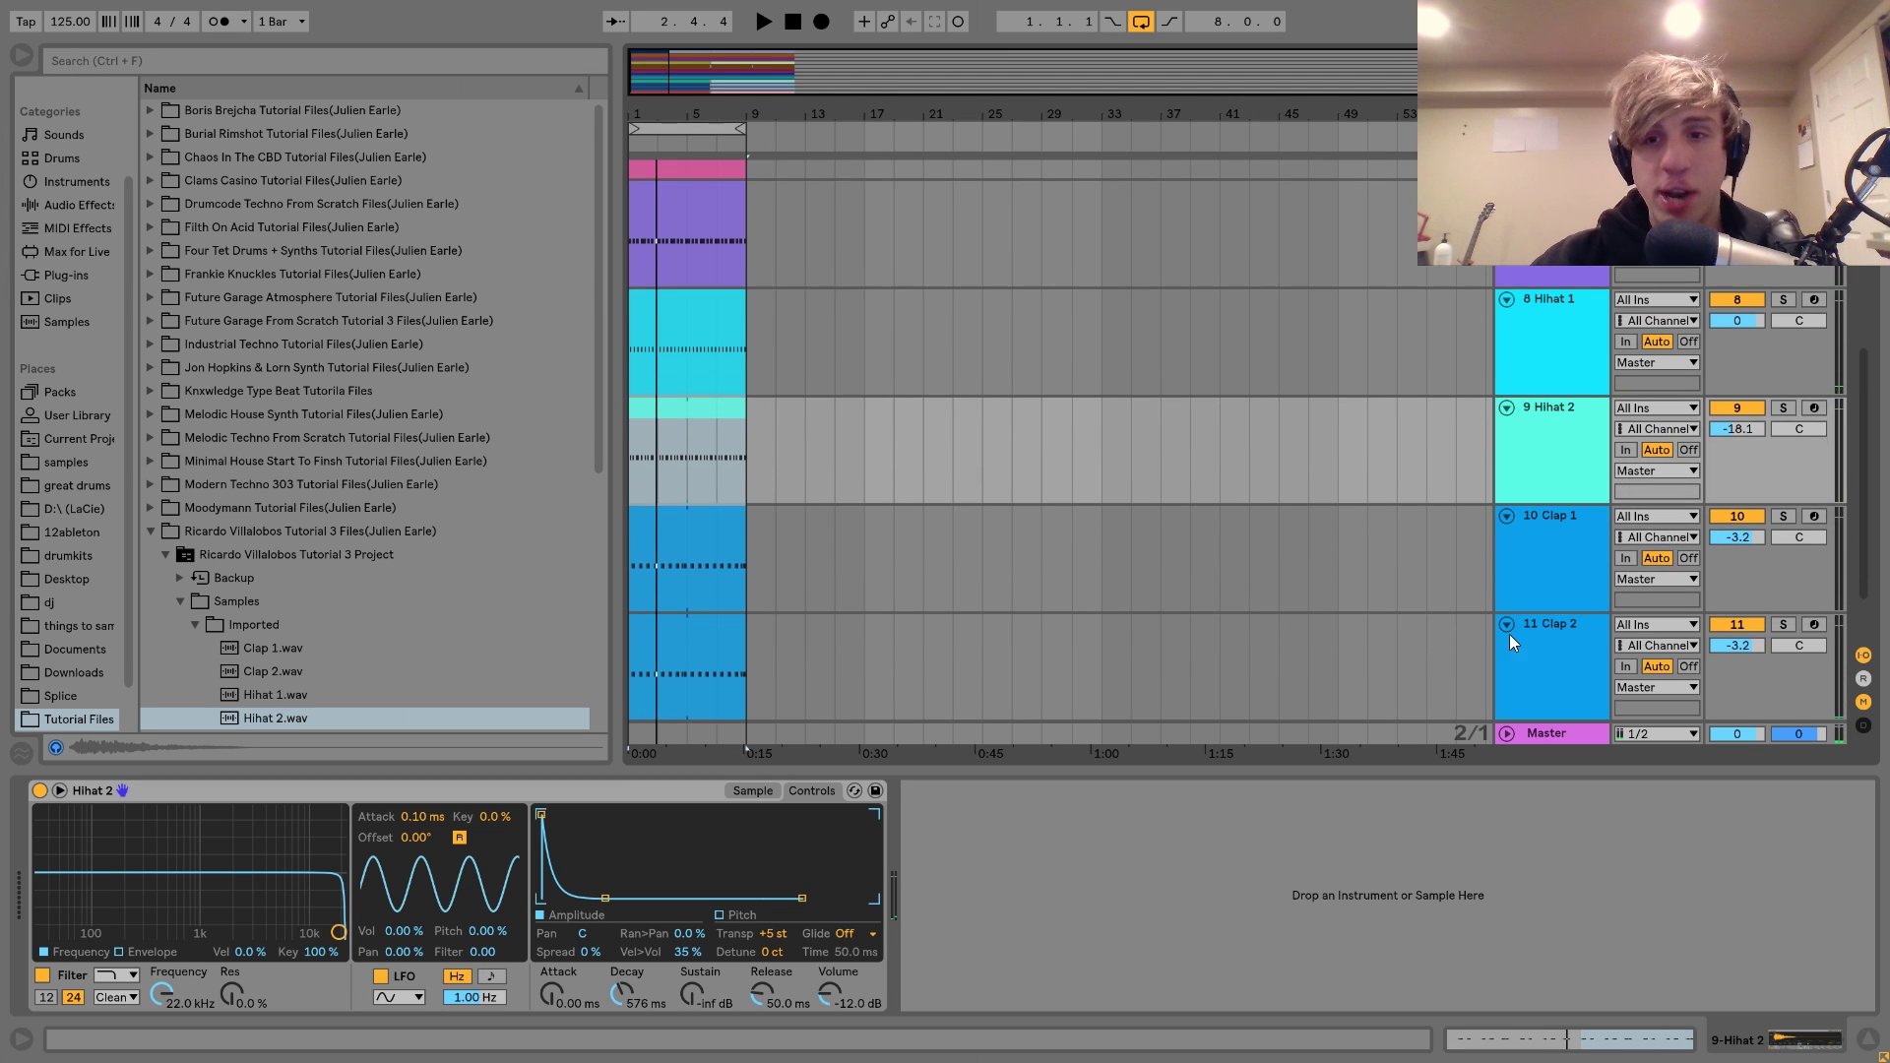
{"action": "left_click", "coordinate": [1783, 517]}
{"action": "left_click", "coordinate": [1782, 624]}
{"action": "key", "text": "space"}
- Select Clap 2 and compare the claps during playback, hearing Clap 1 alone and Clap 2 alone
{"action": "left_click", "coordinate": [1565, 640]}
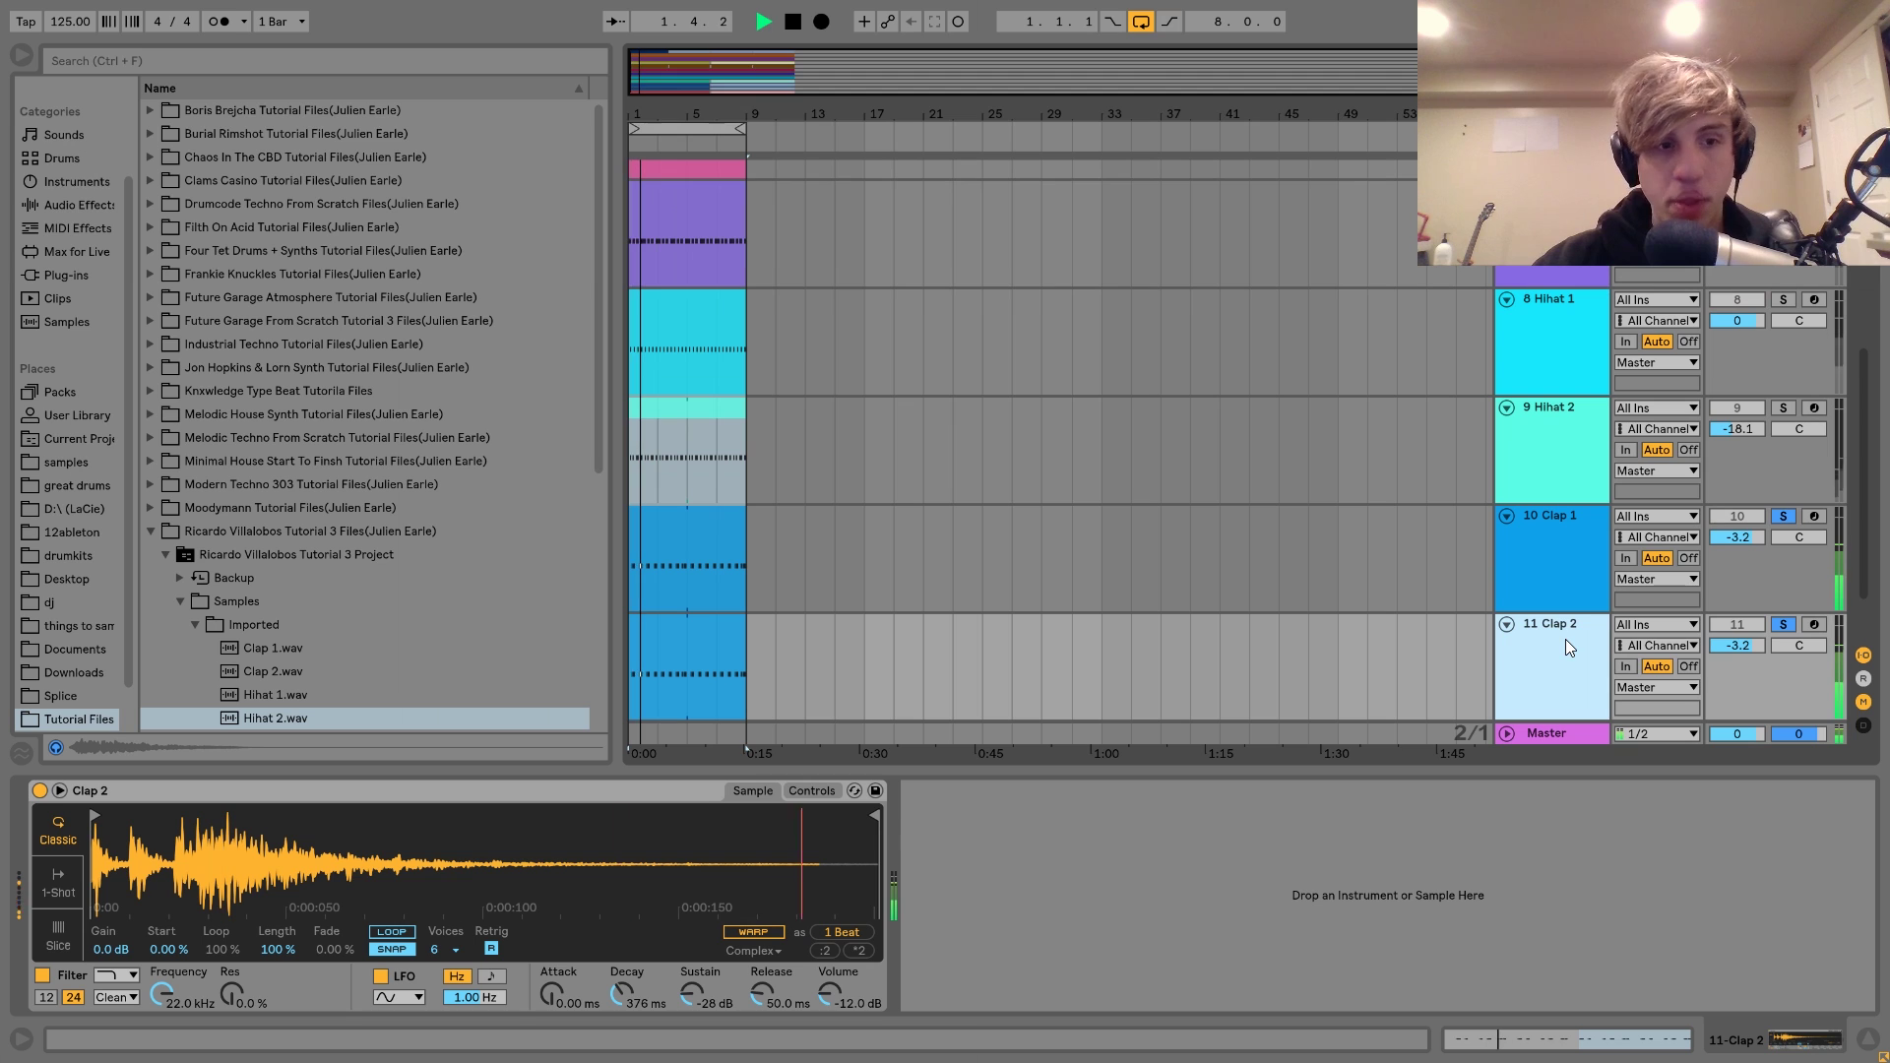
{"action": "left_click", "coordinate": [1779, 620]}
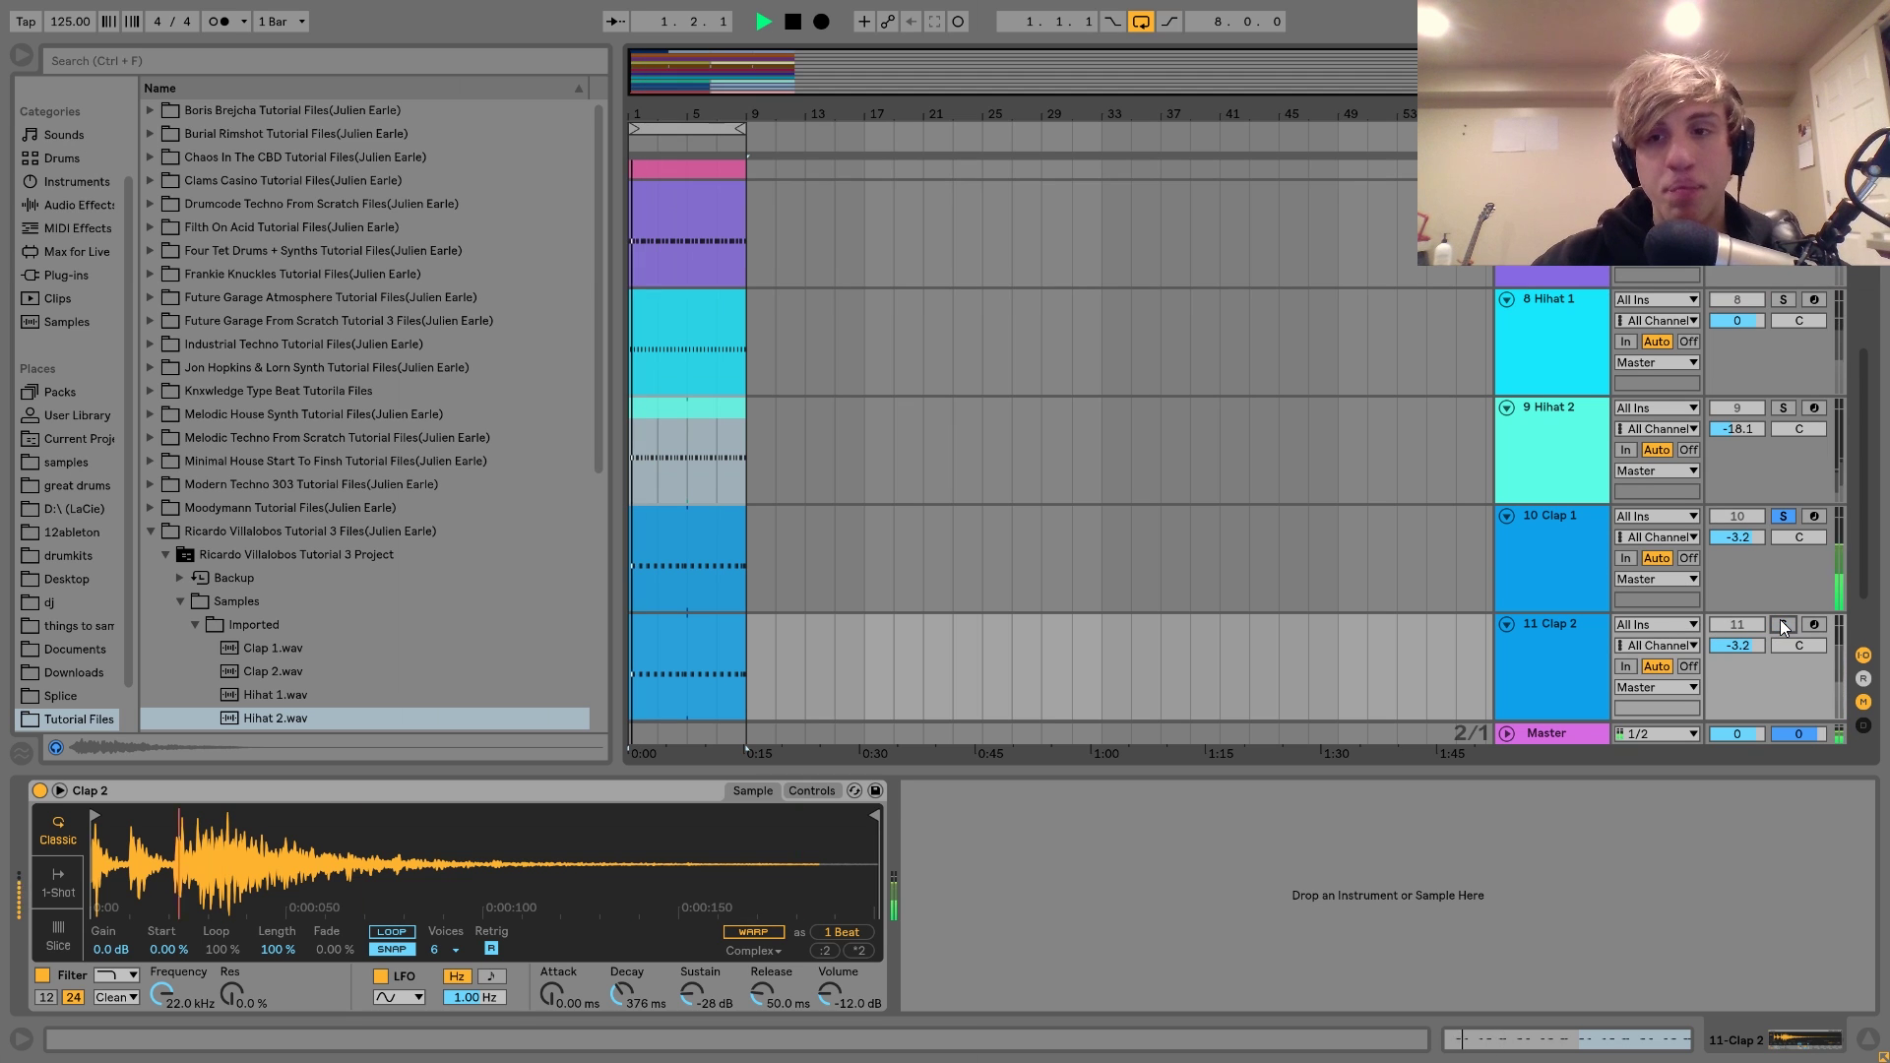
{"action": "left_click", "coordinate": [1782, 624]}
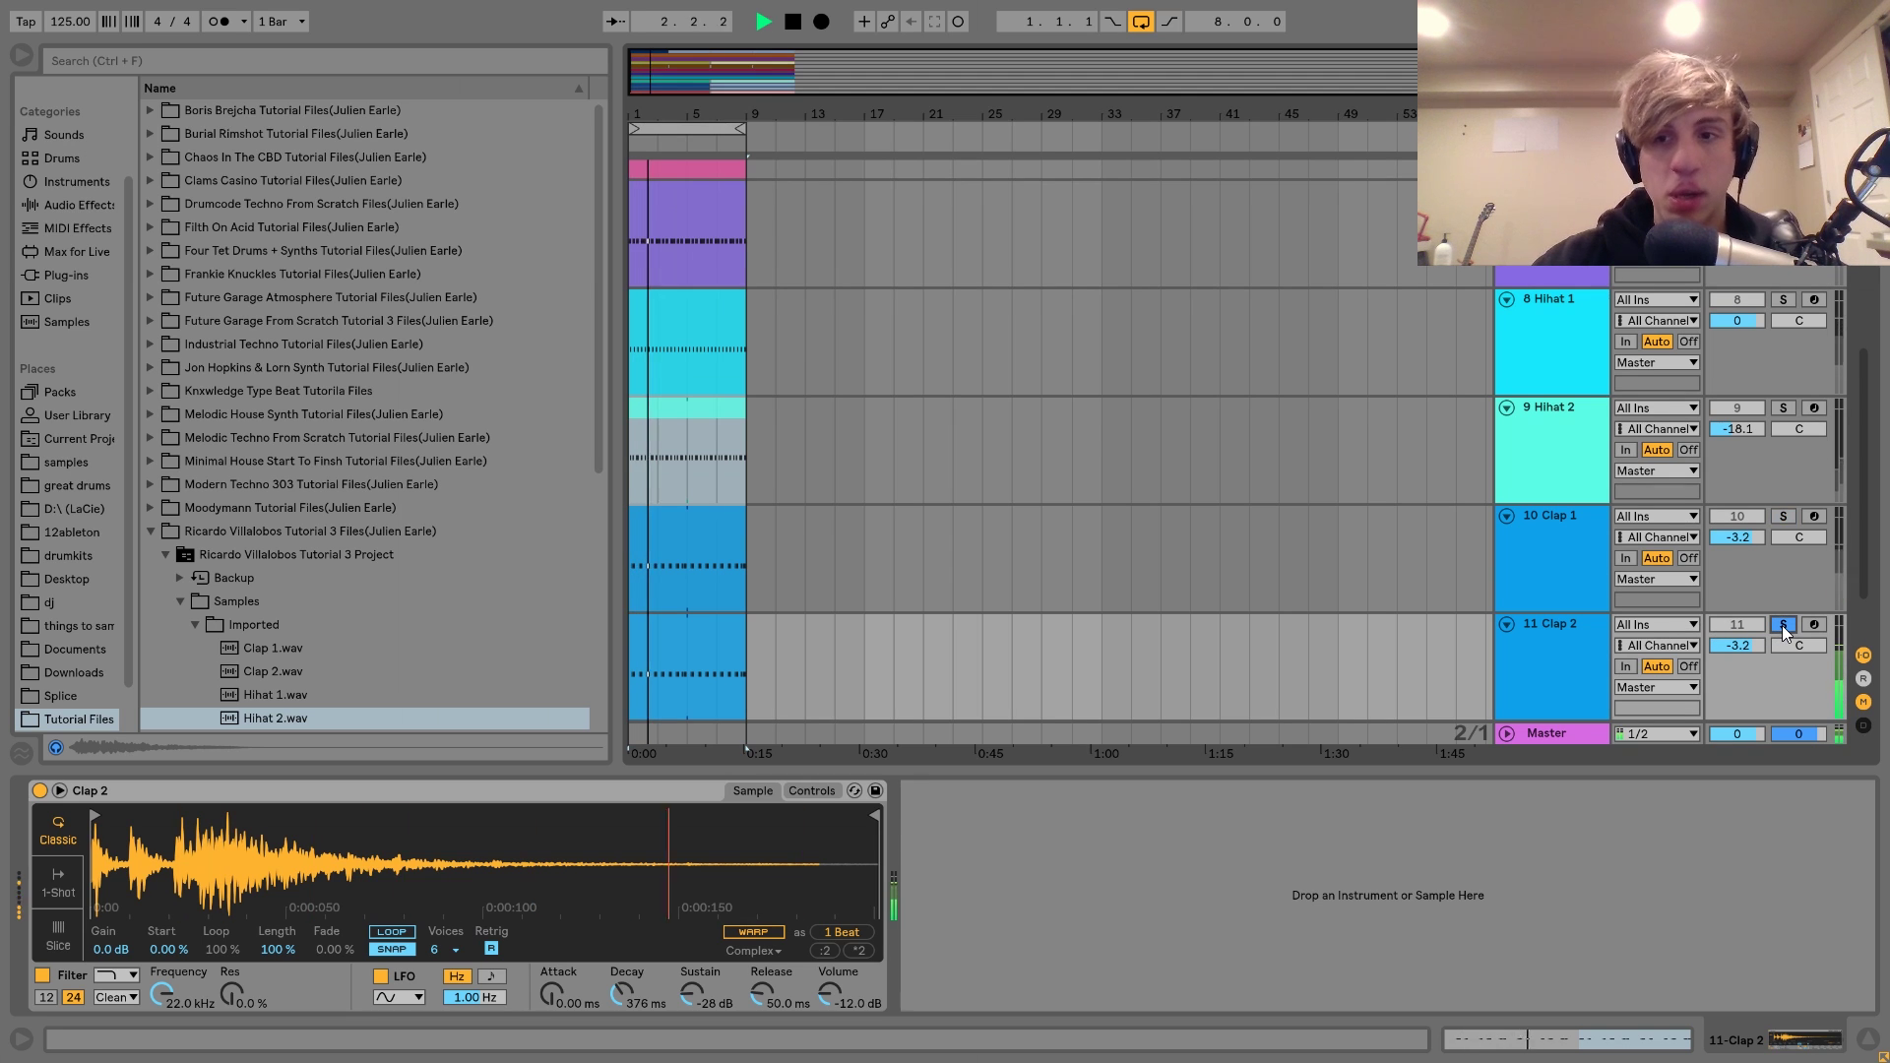
{"action": "key", "text": "space"}
- Select the Clap 1 track and play it soloed on its own
{"action": "left_click", "coordinate": [1569, 566]}
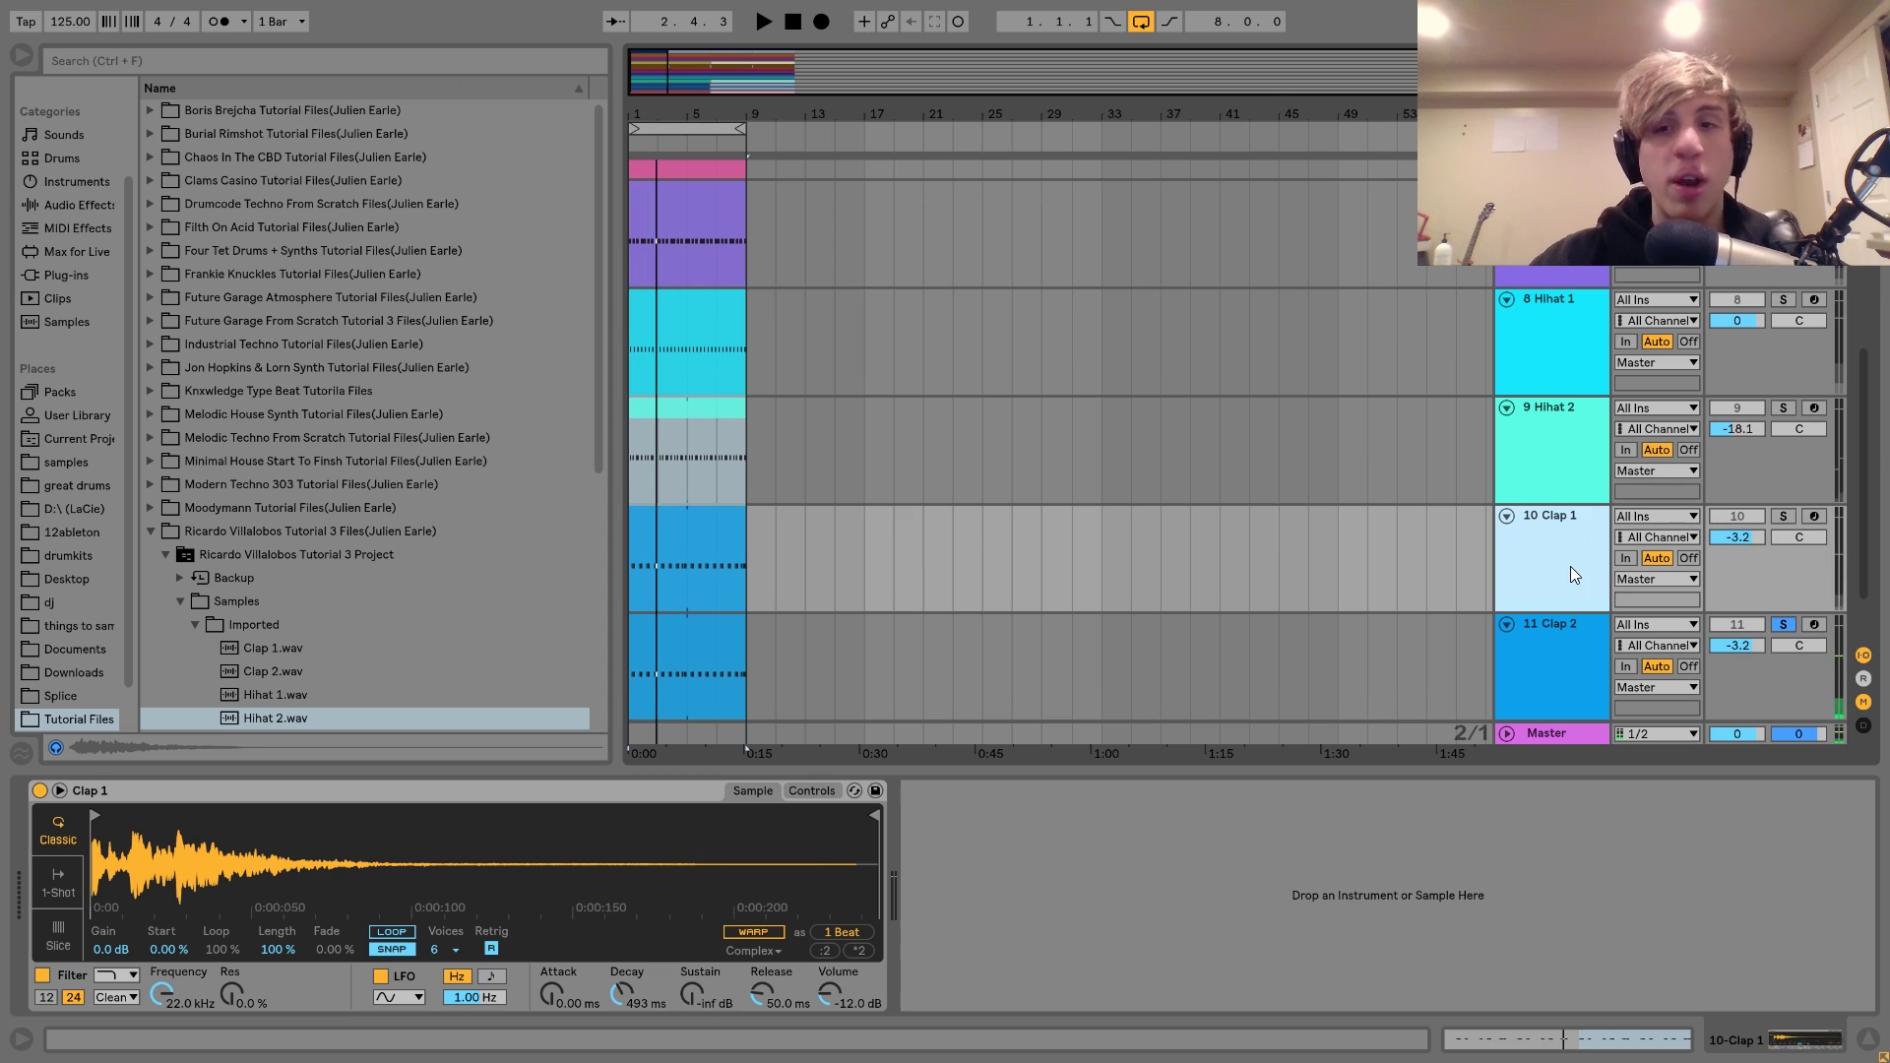
{"action": "left_click", "coordinate": [1780, 516]}
{"action": "key", "text": "space"}
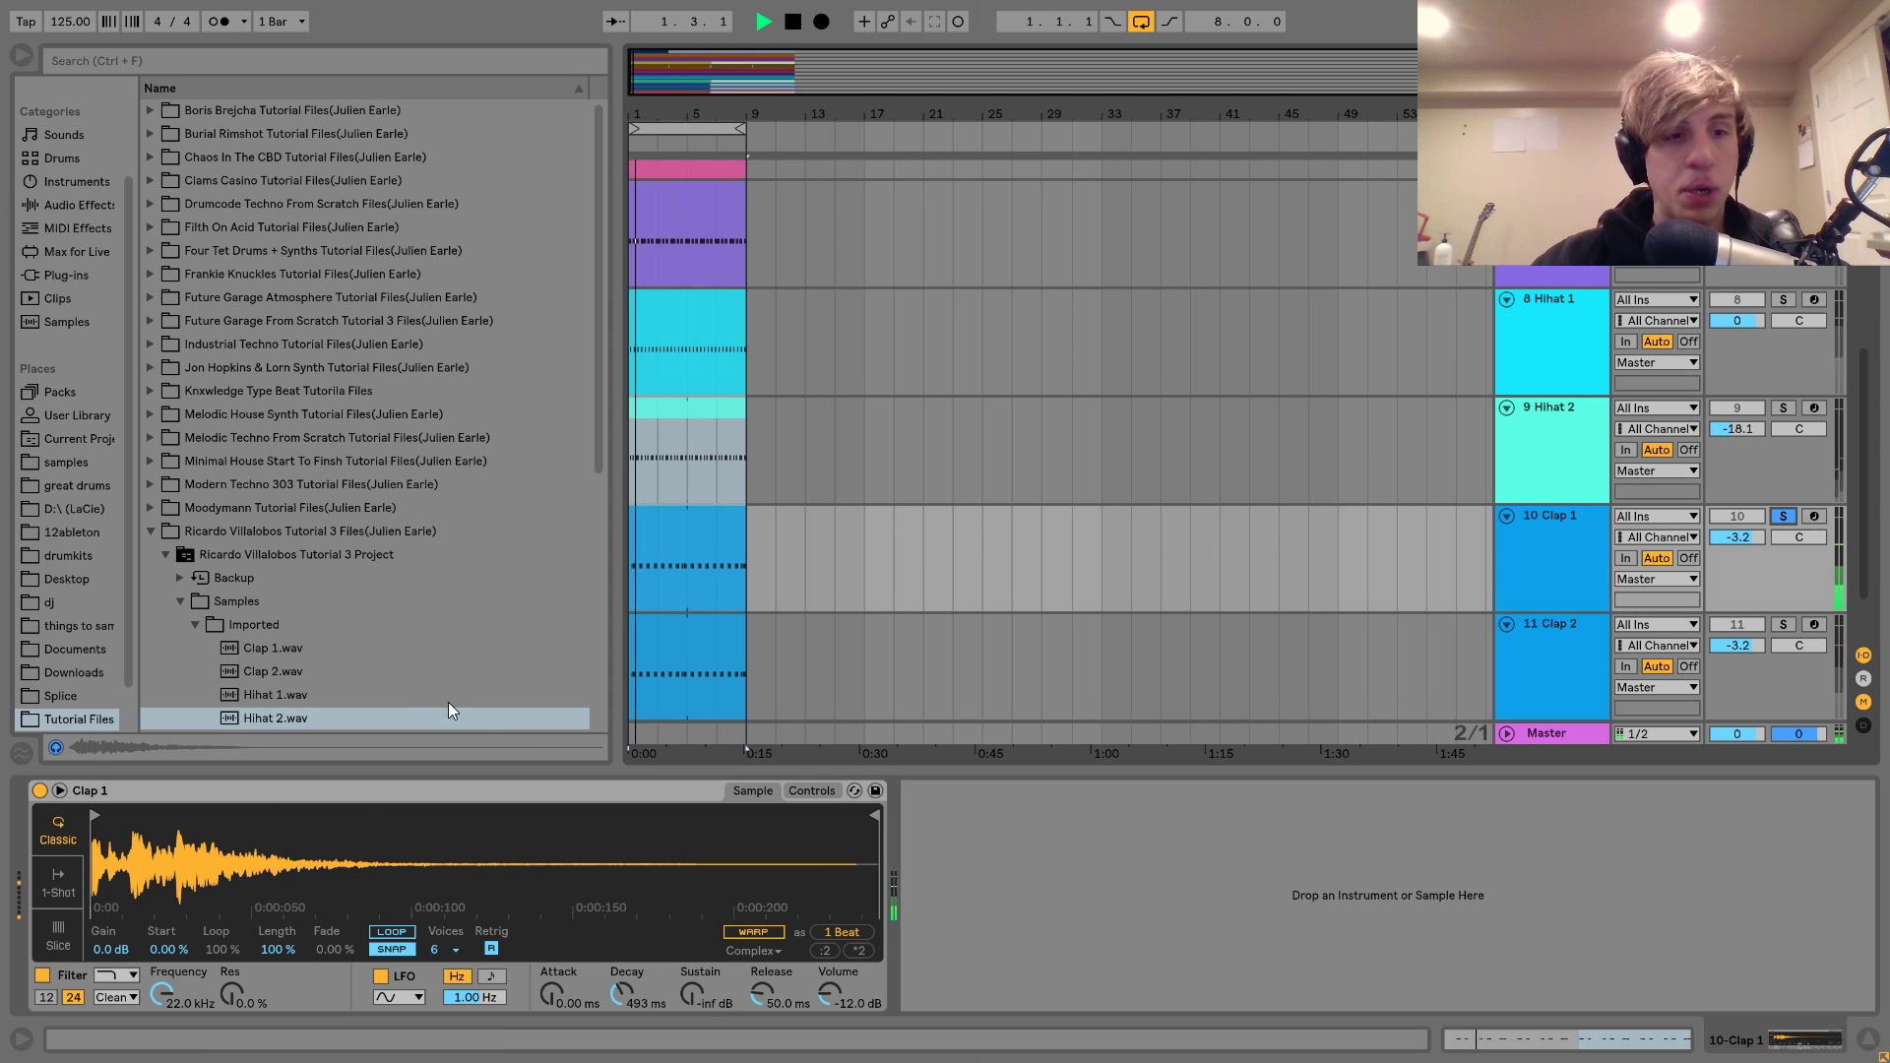
{"action": "key", "text": "space"}
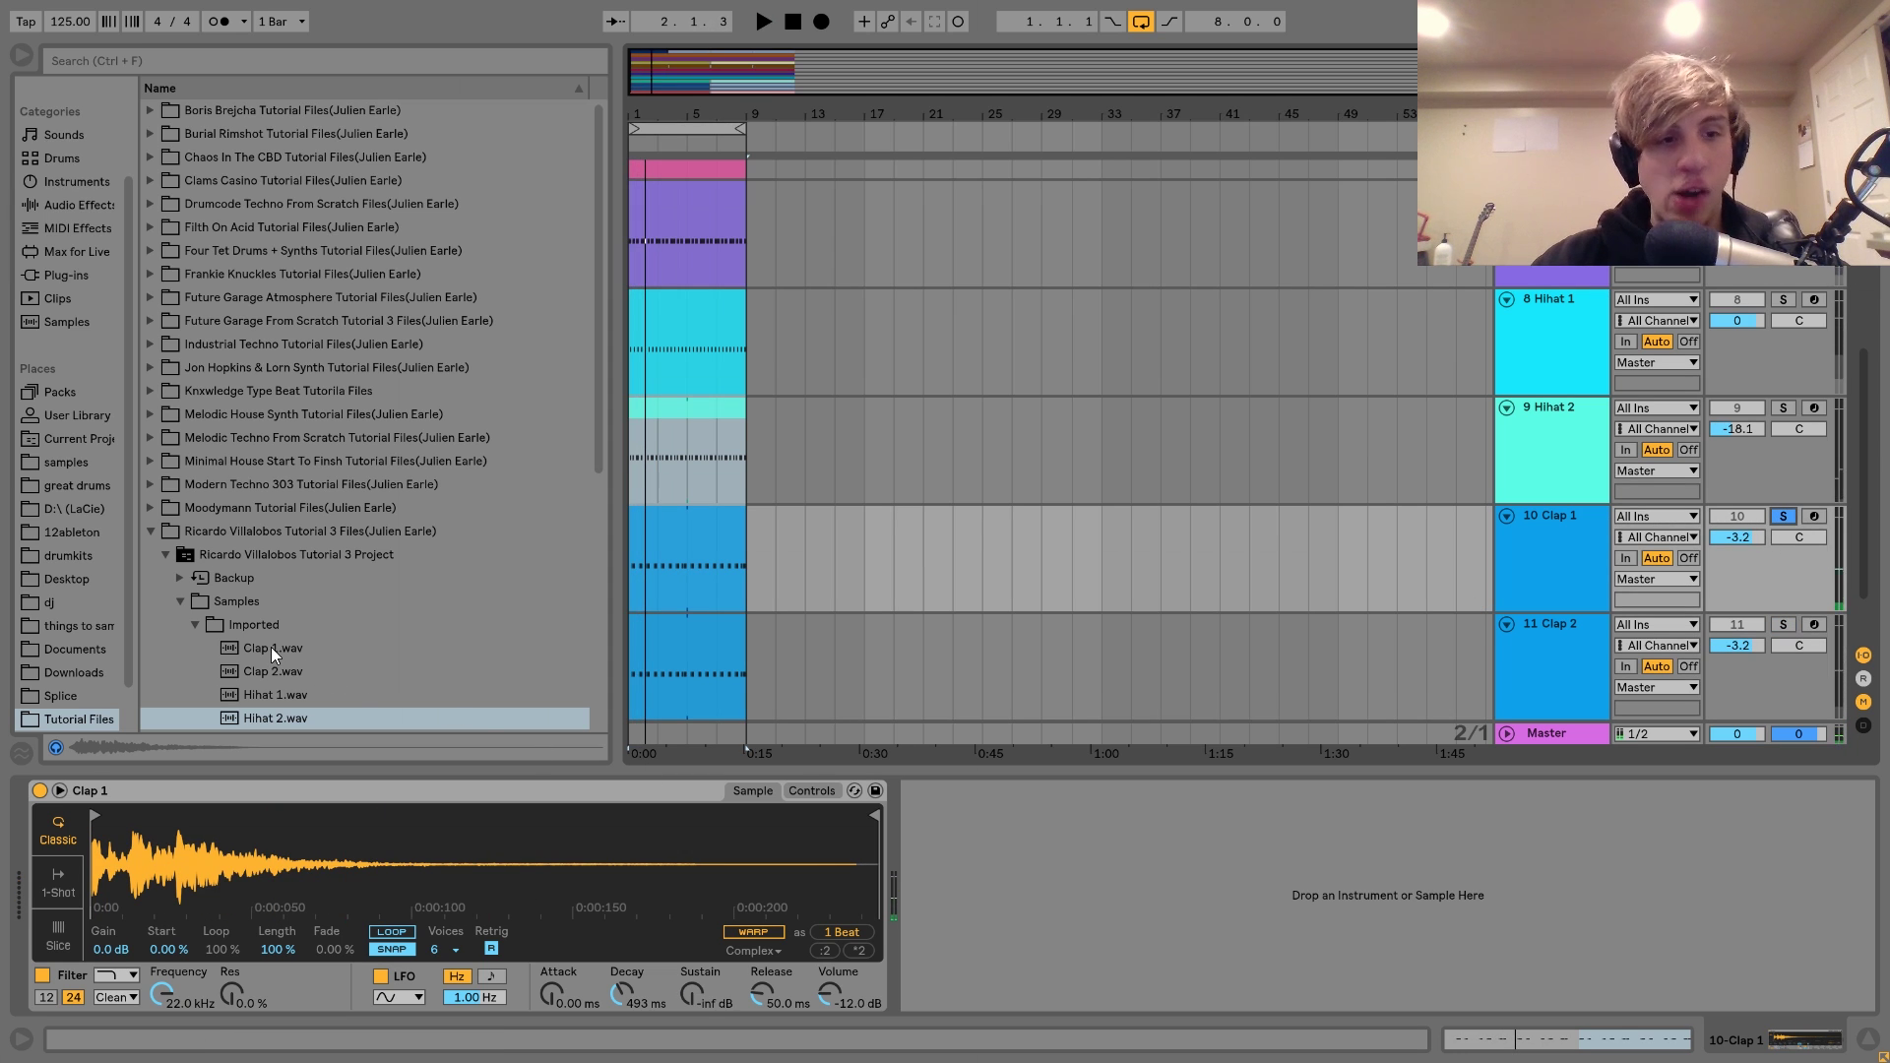
- Preview the raw Clap 1.wav sample and examine Clap 1's Simpler envelope controls while replaying the track
{"action": "left_click", "coordinate": [270, 647]}
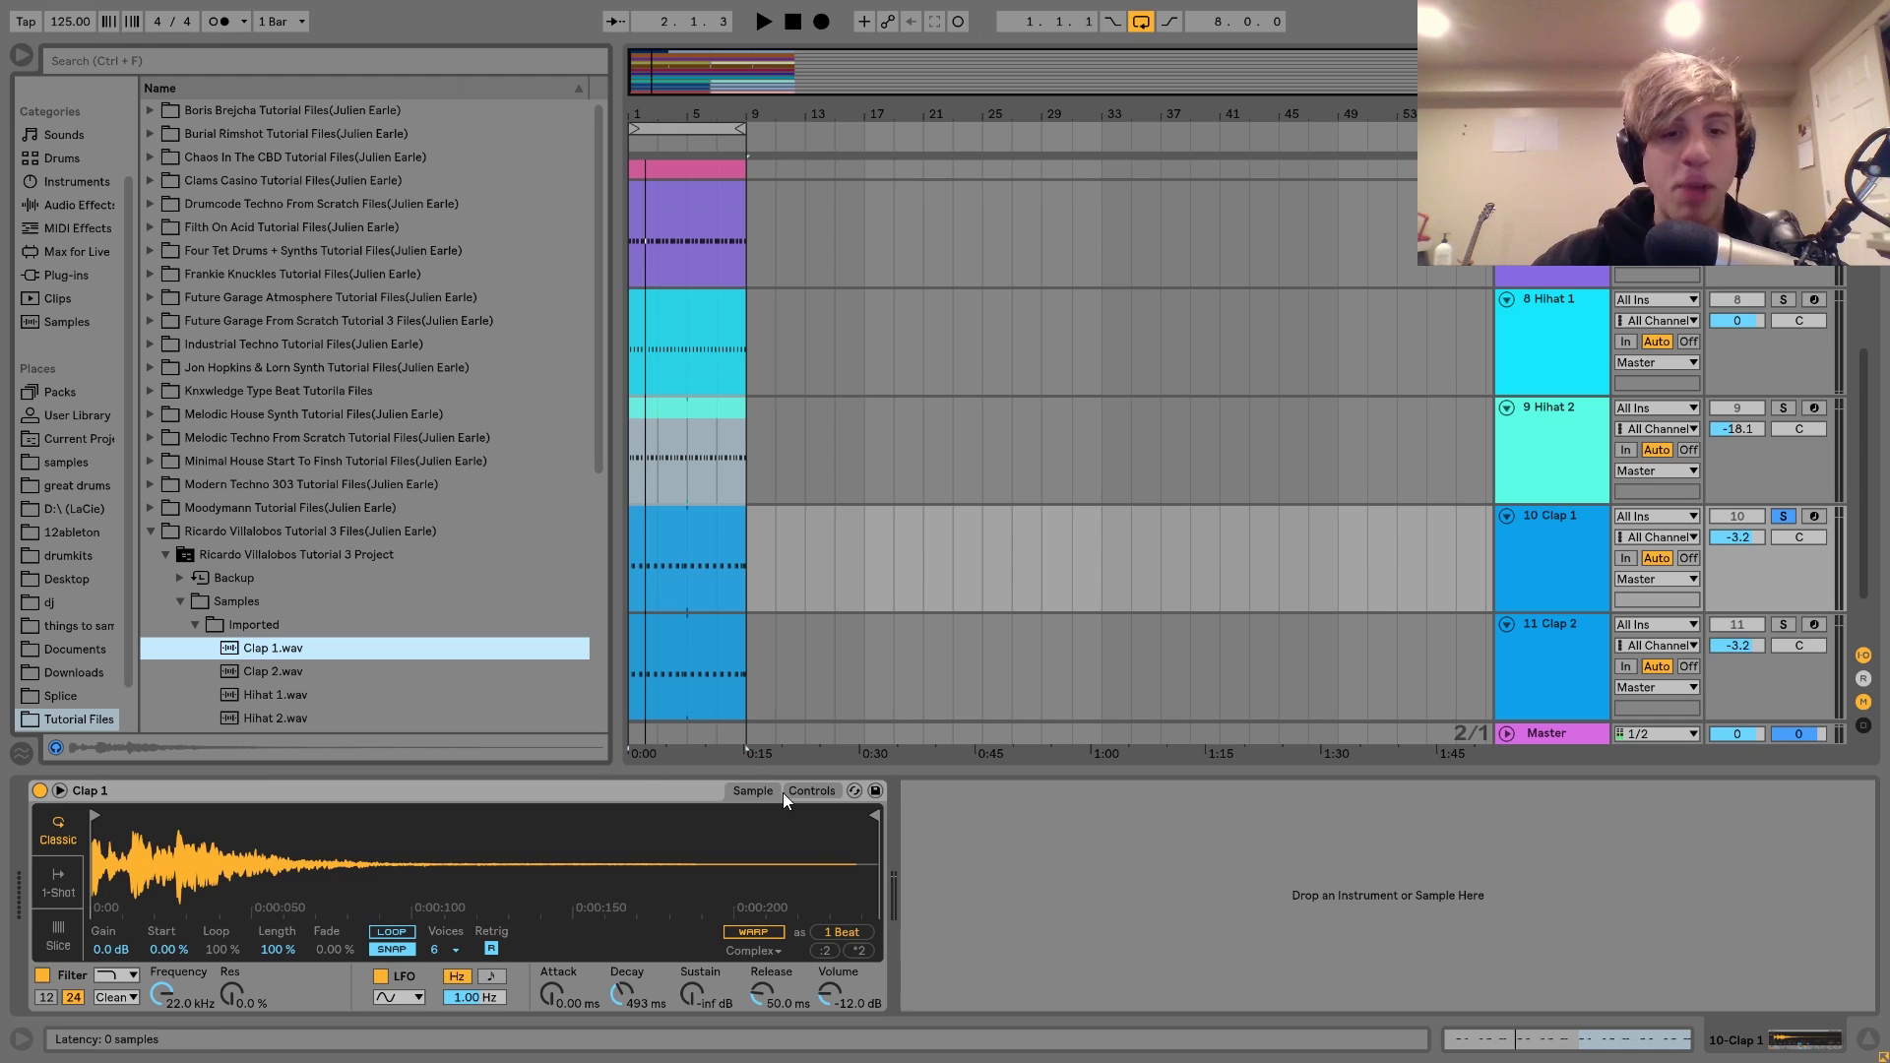
{"action": "left_click", "coordinate": [809, 792]}
{"action": "key", "text": "space"}
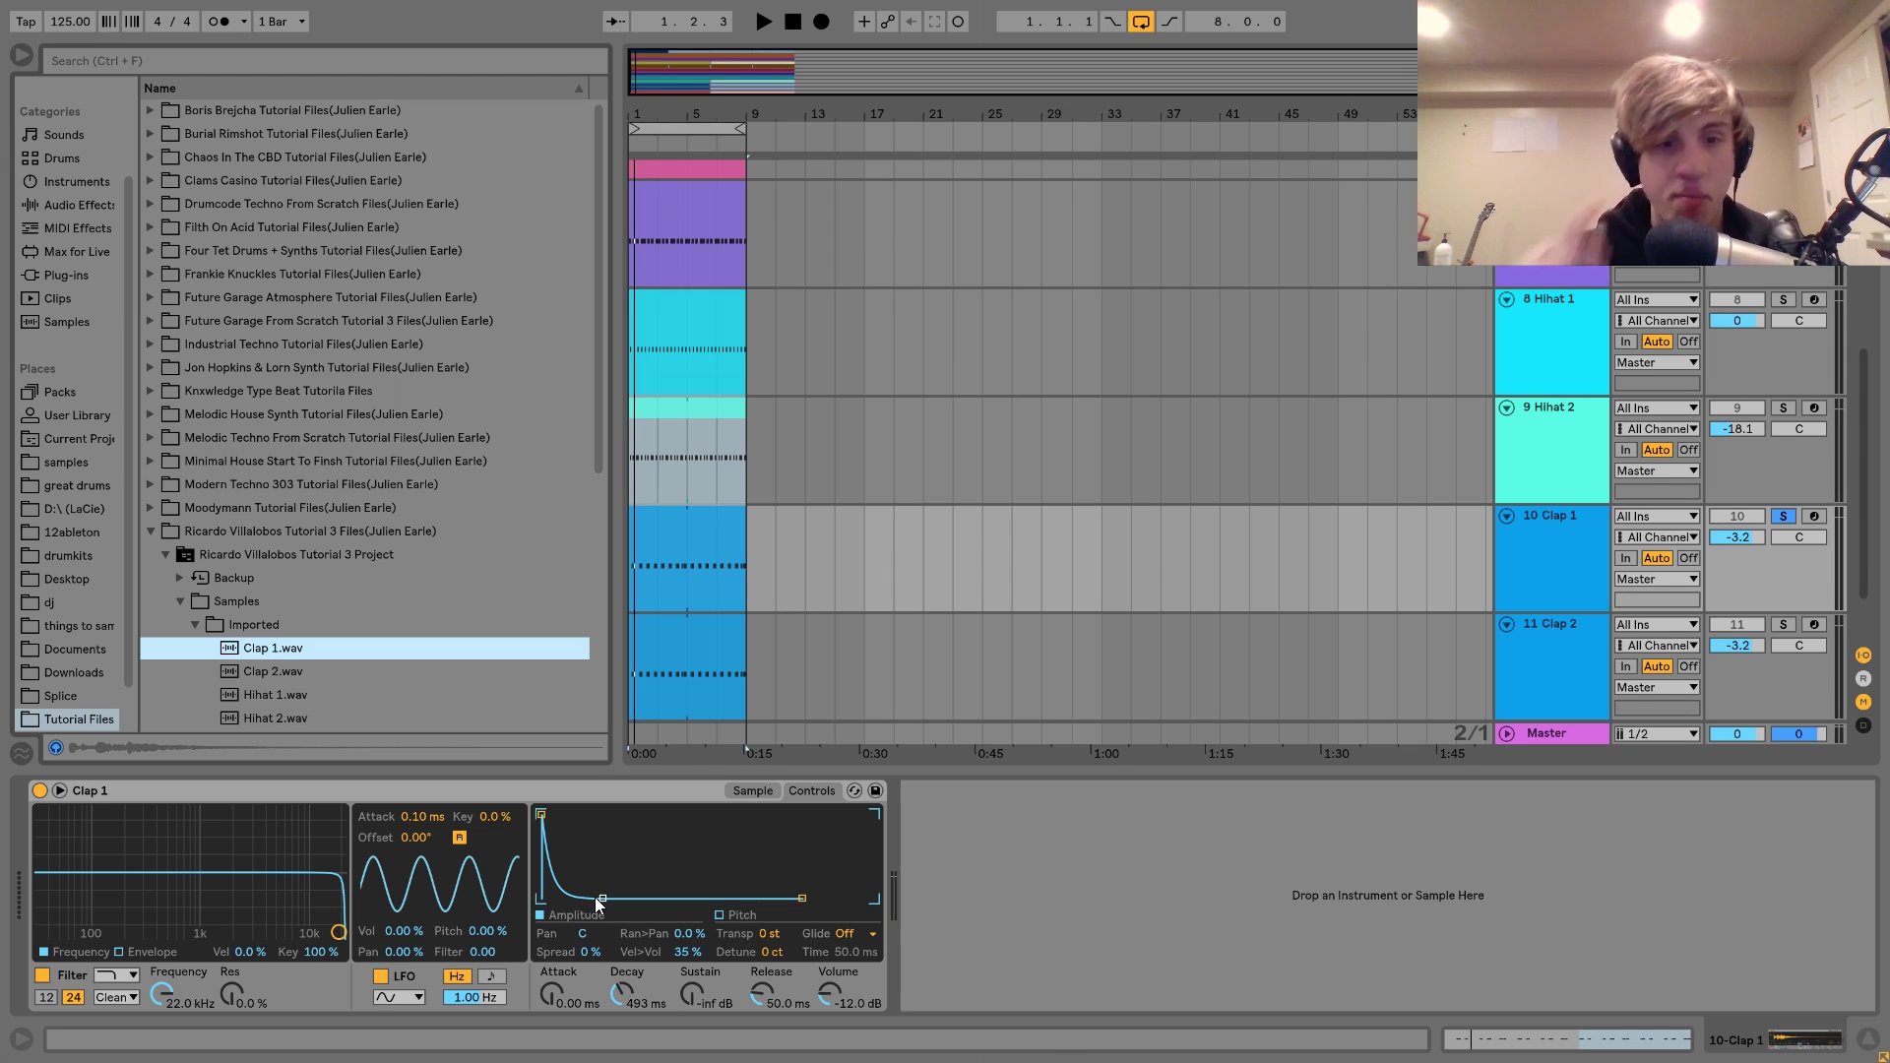
{"action": "key", "text": "space"}
{"action": "key", "text": "space"}
{"action": "key", "text": "space"}
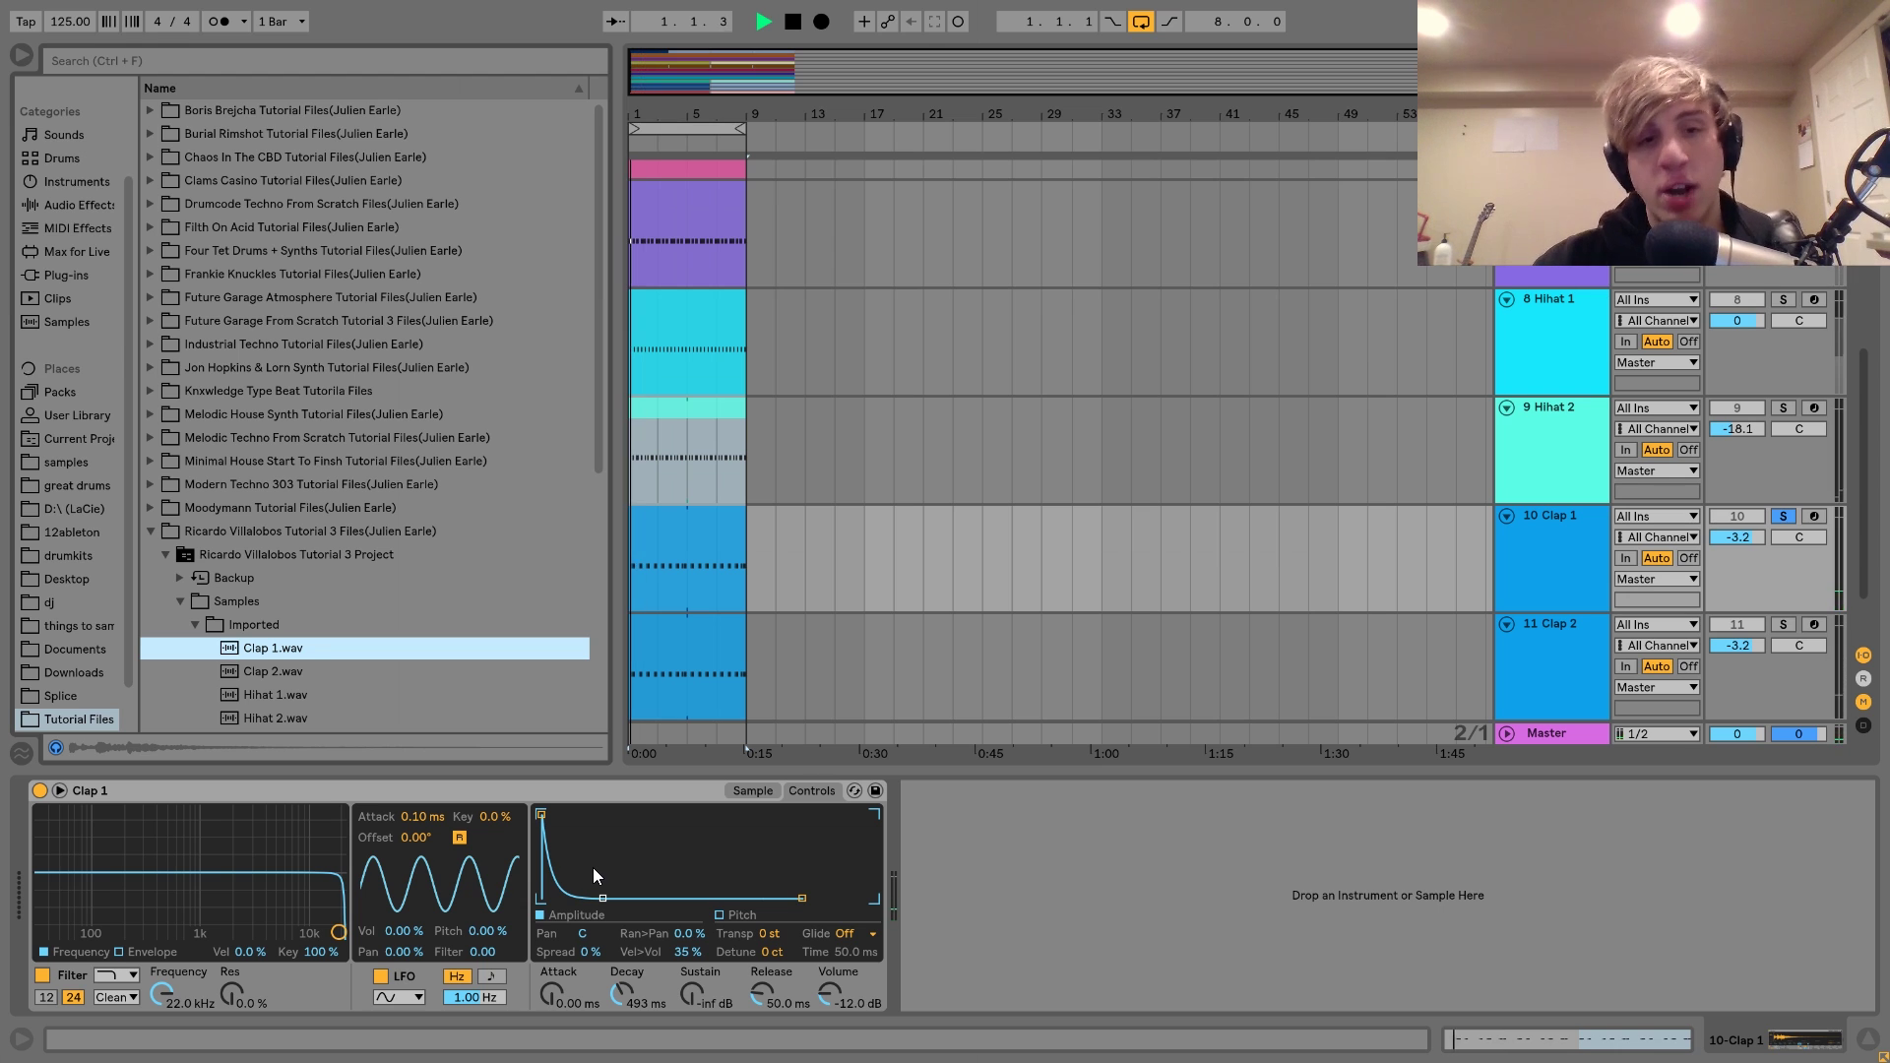
- Solo Clap 2 alone, preview the raw Clap 2.wav sample, and show Clap 2's Simpler envelope controls
{"action": "left_click", "coordinate": [1783, 625]}
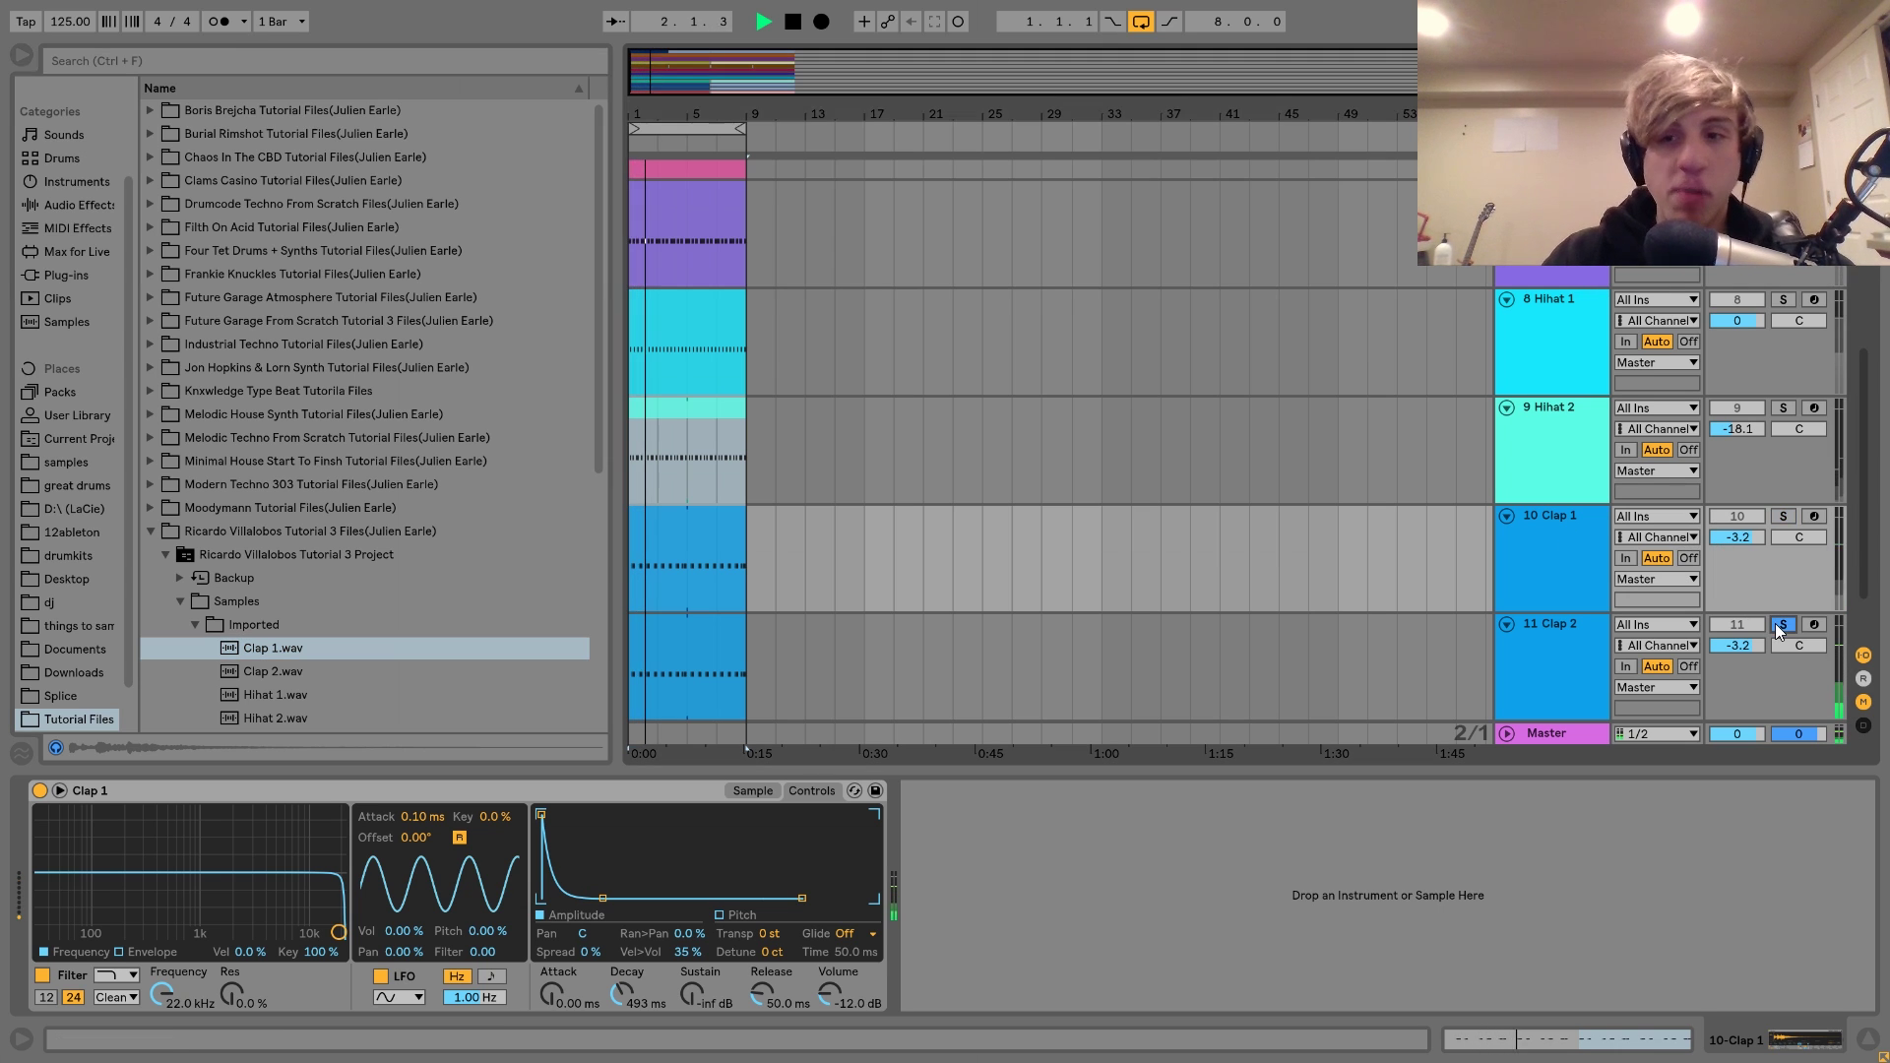
{"action": "left_click", "coordinate": [1518, 664]}
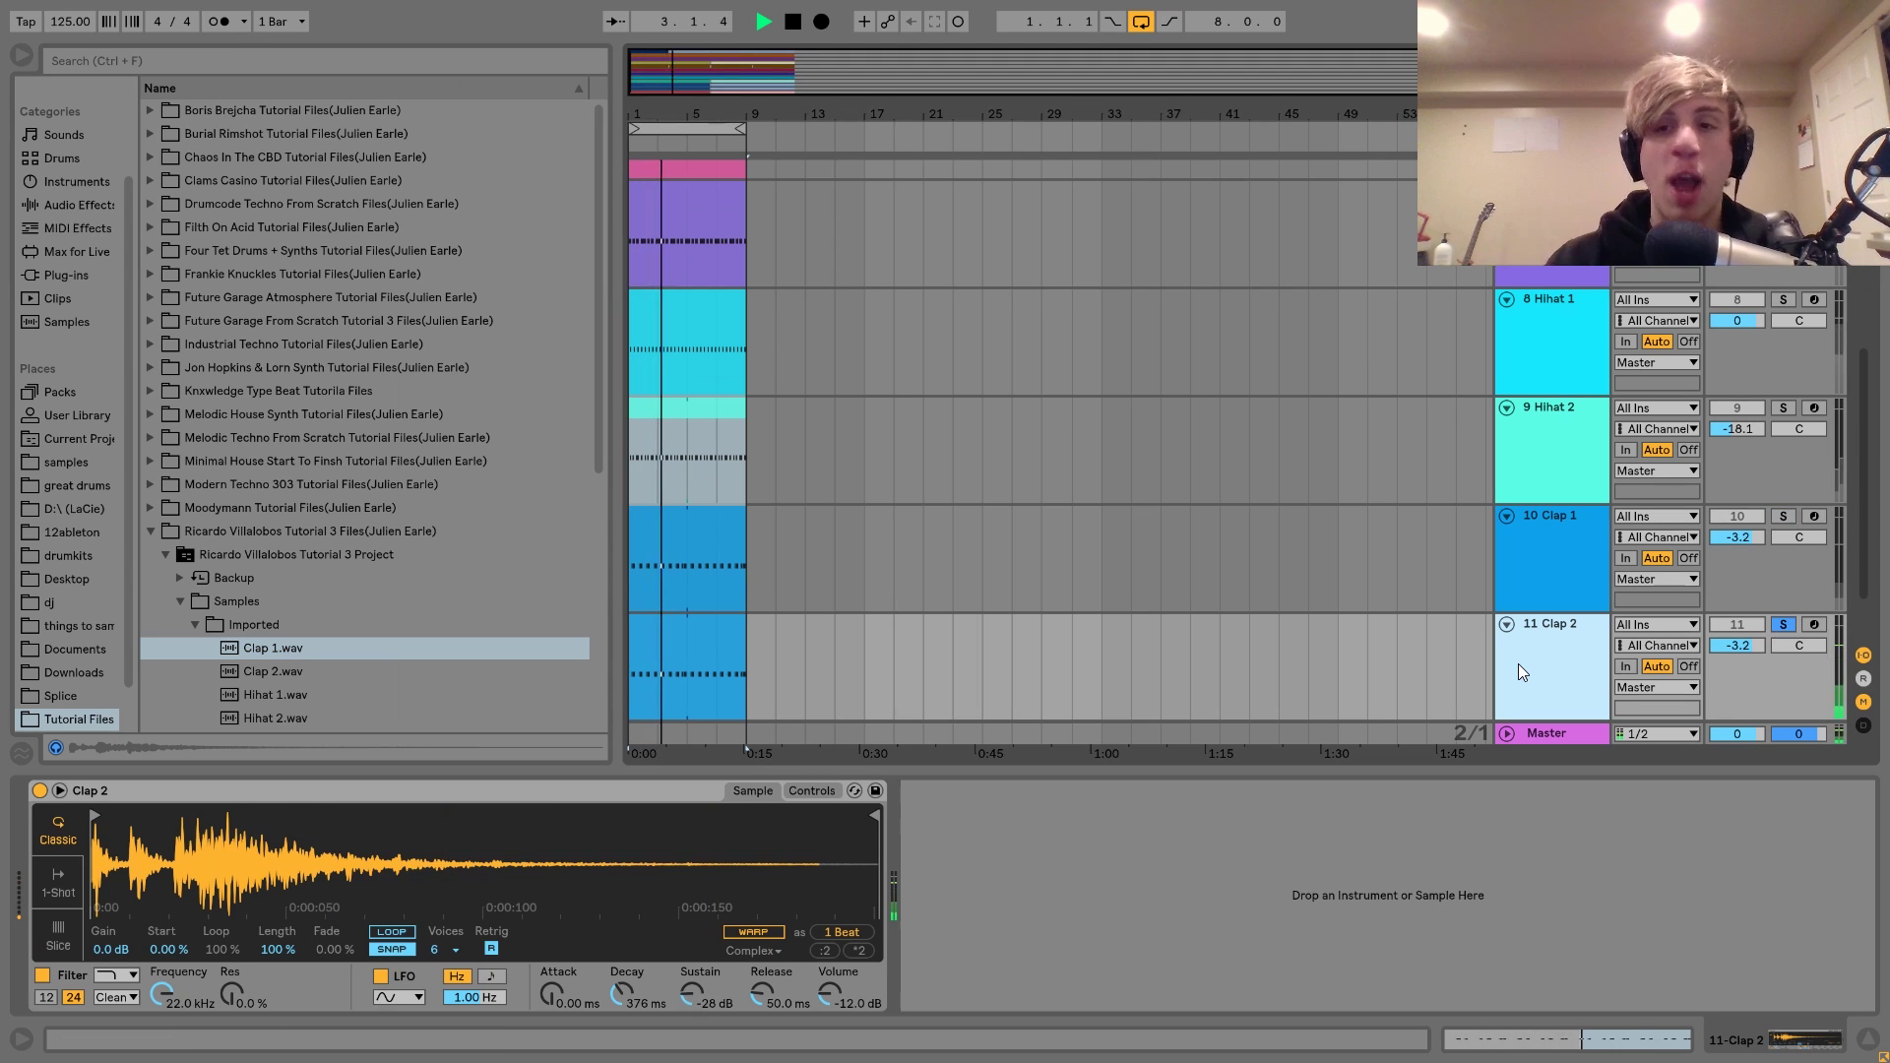
{"action": "key", "text": "space"}
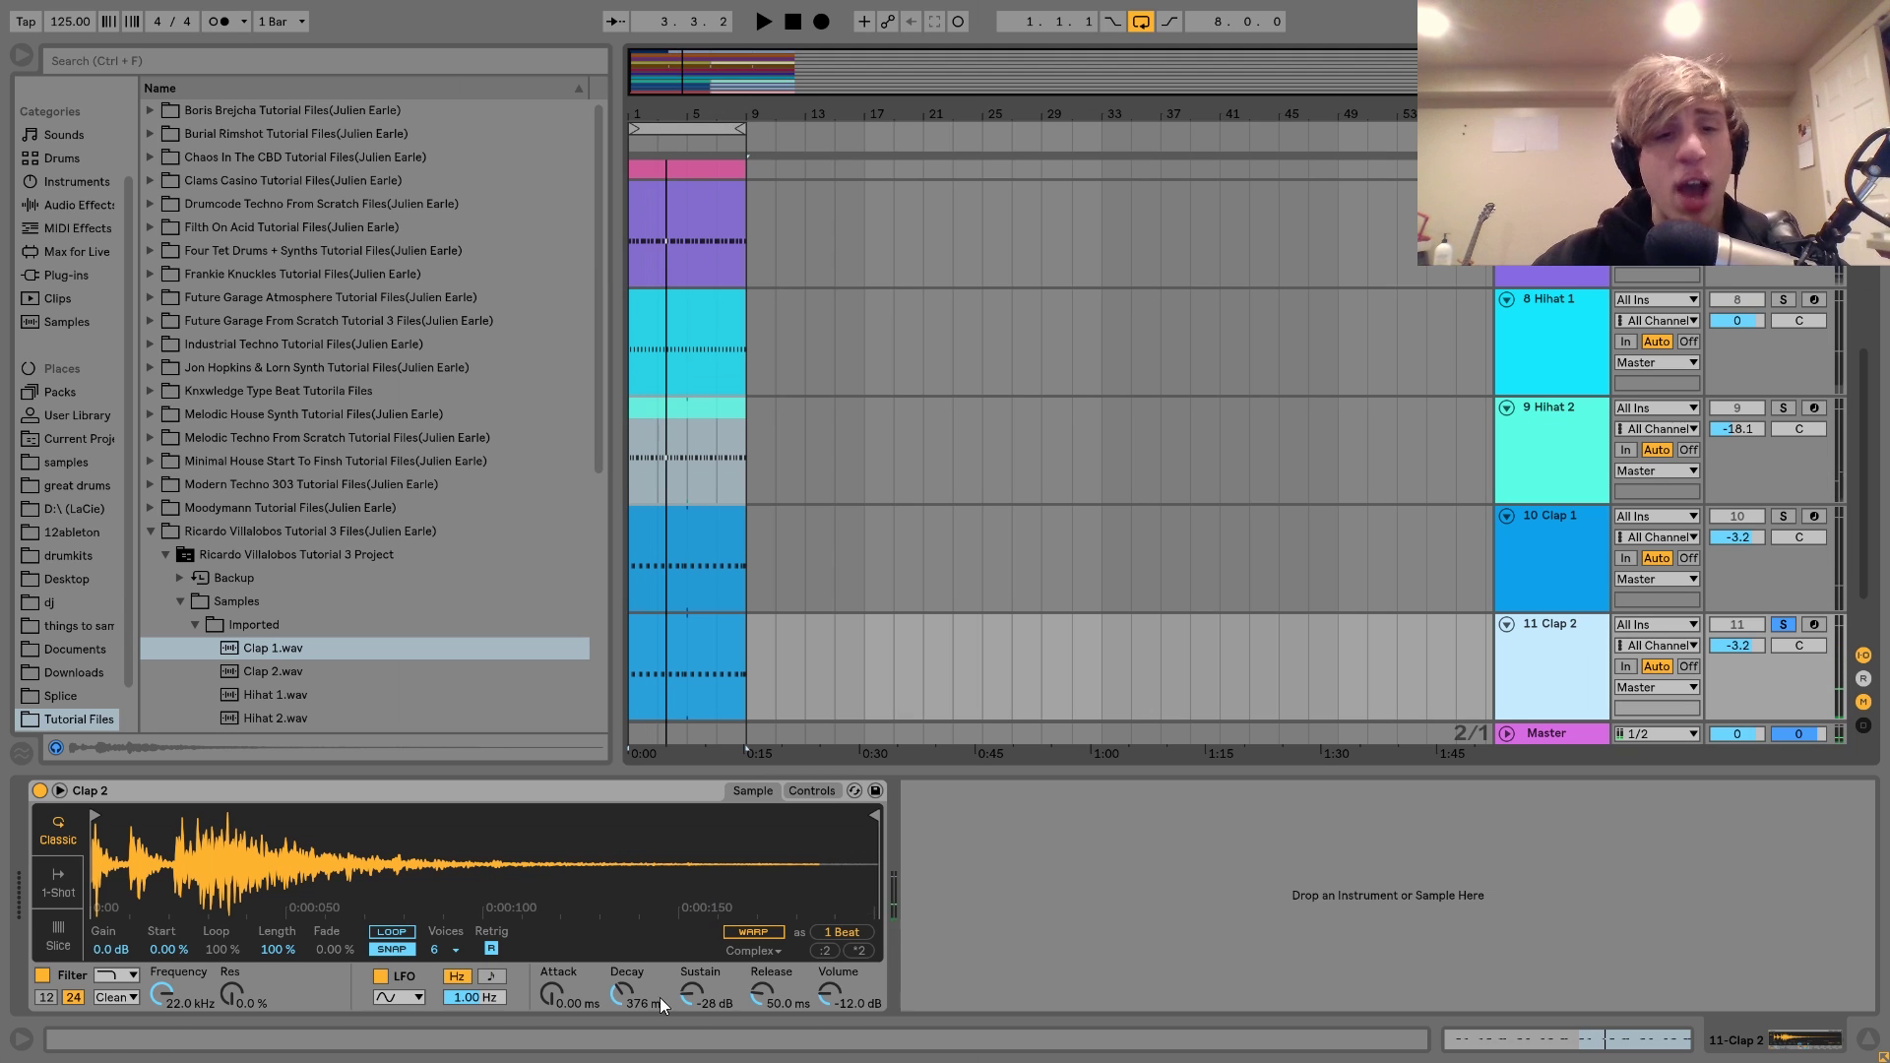
{"action": "left_click", "coordinate": [280, 670]}
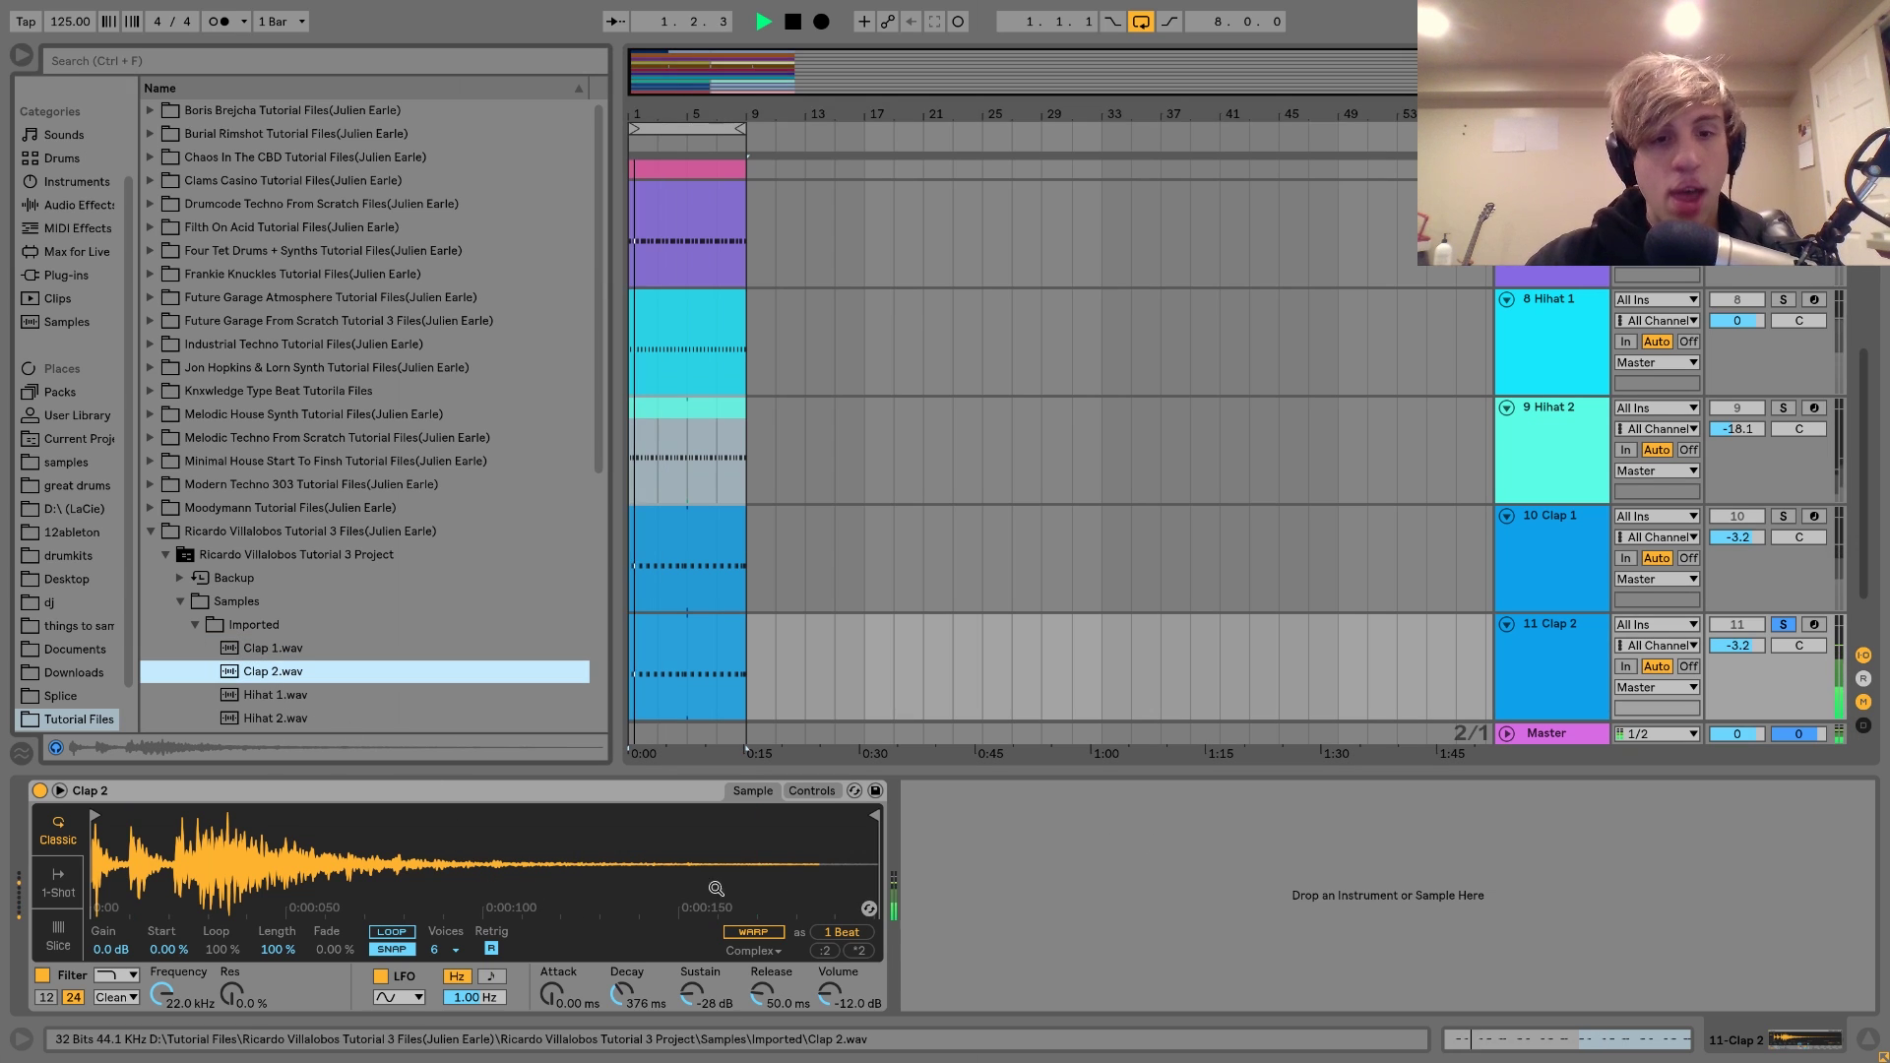
{"action": "left_click", "coordinate": [817, 791]}
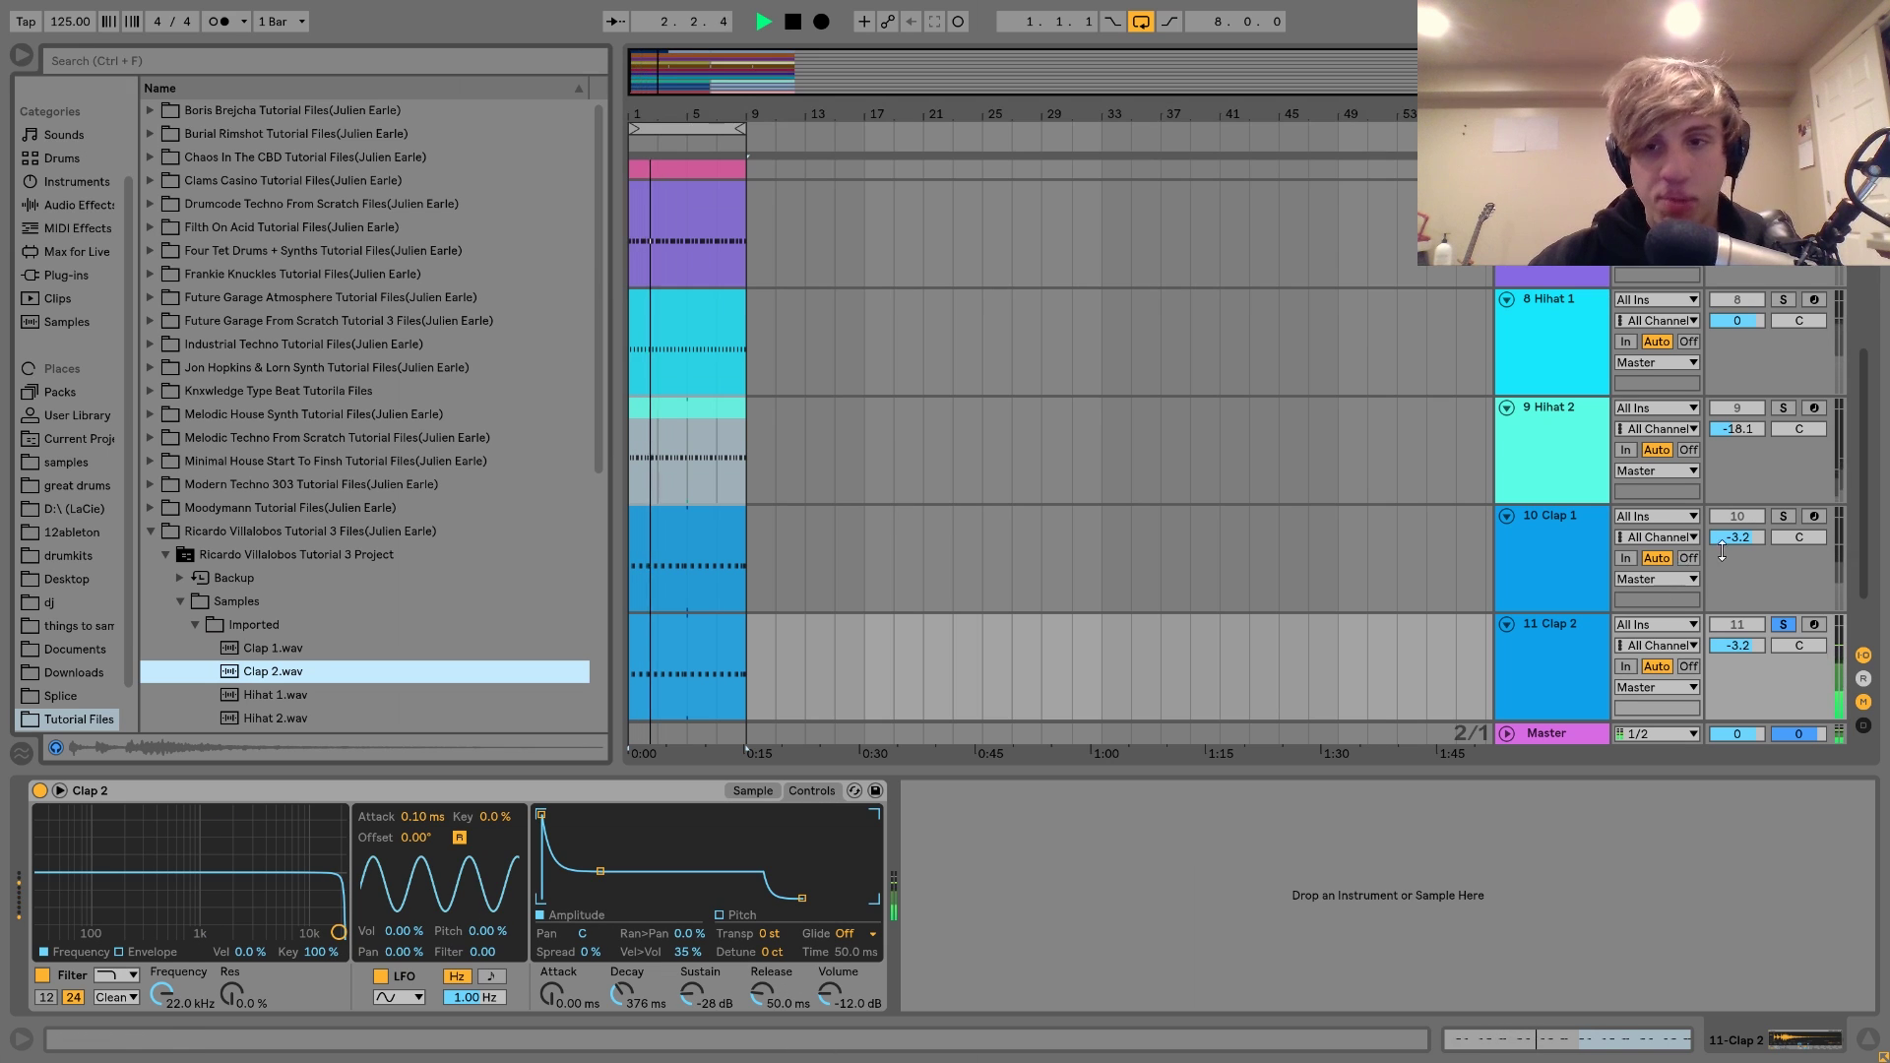
- Add Clap 1 to the soloed playback, compare it without and with Clap 2, and leave both claps soloed
{"action": "left_click", "coordinate": [1786, 497]}
{"action": "left_click", "coordinate": [1784, 516]}
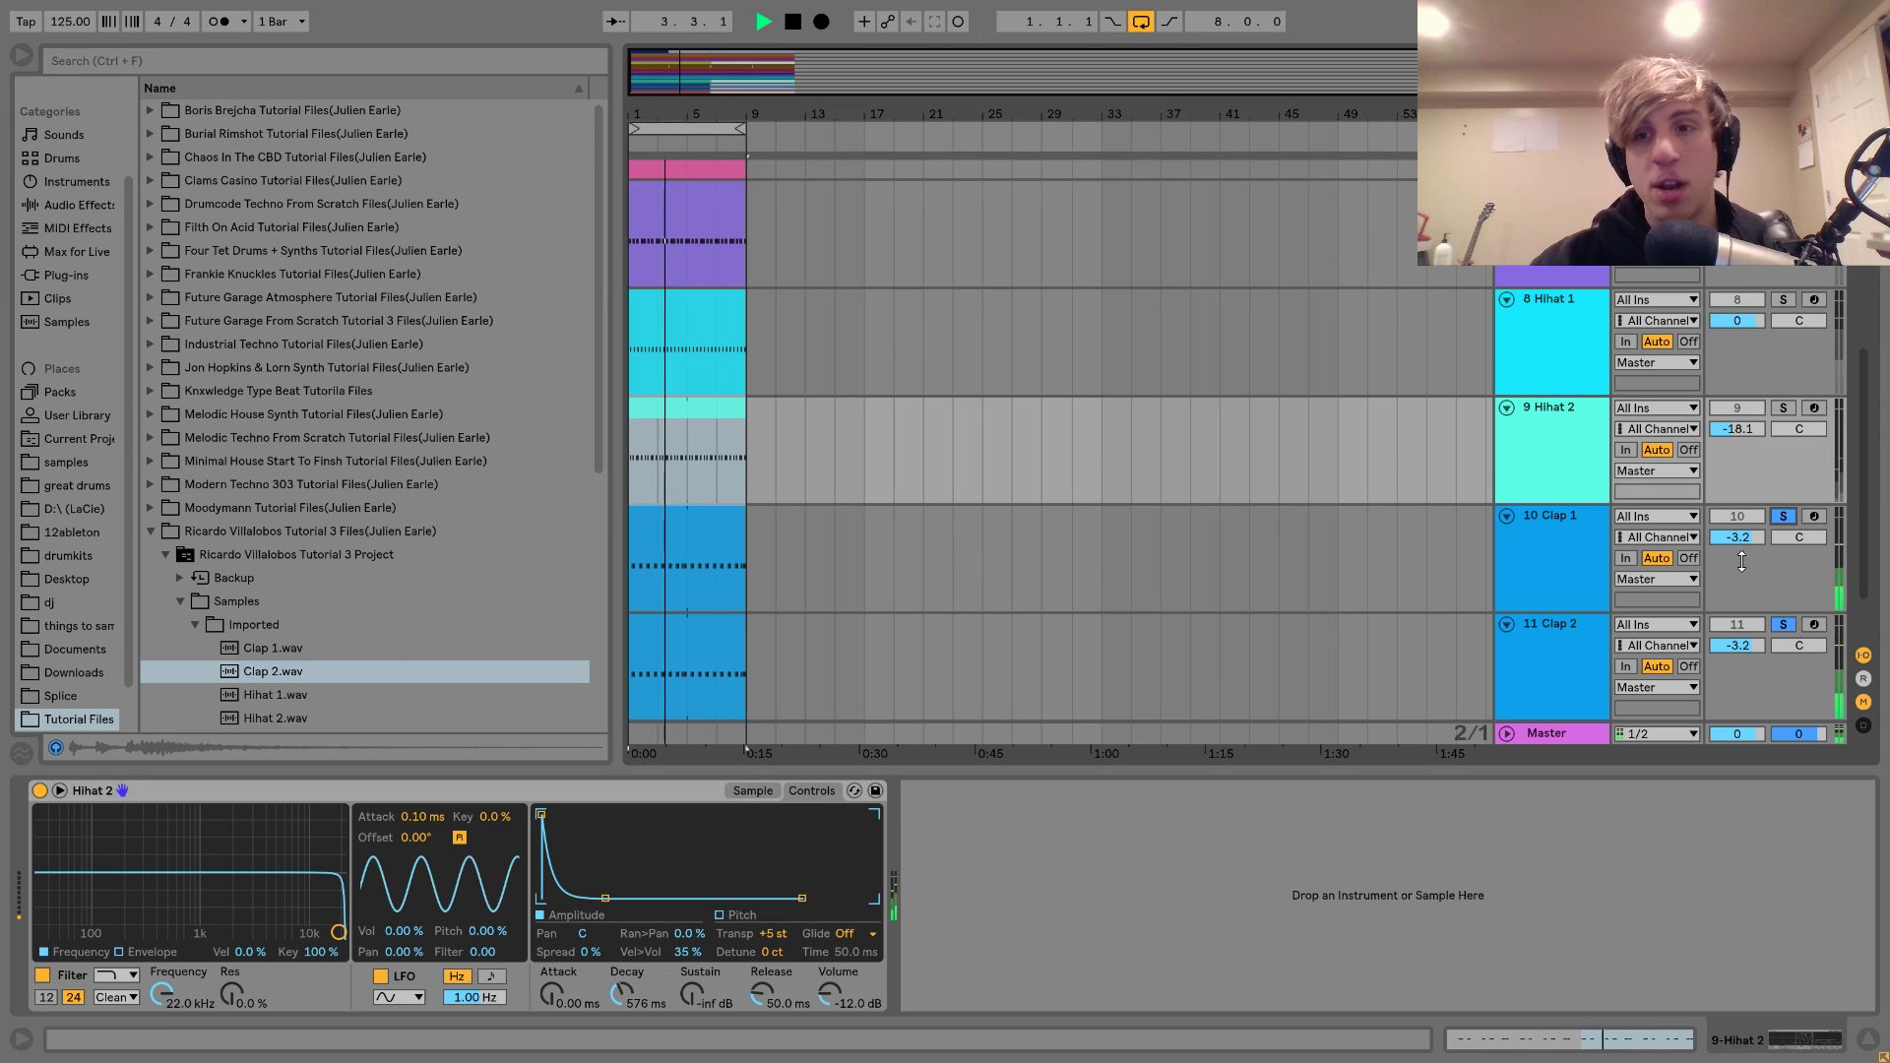
{"action": "left_click", "coordinate": [1785, 626]}
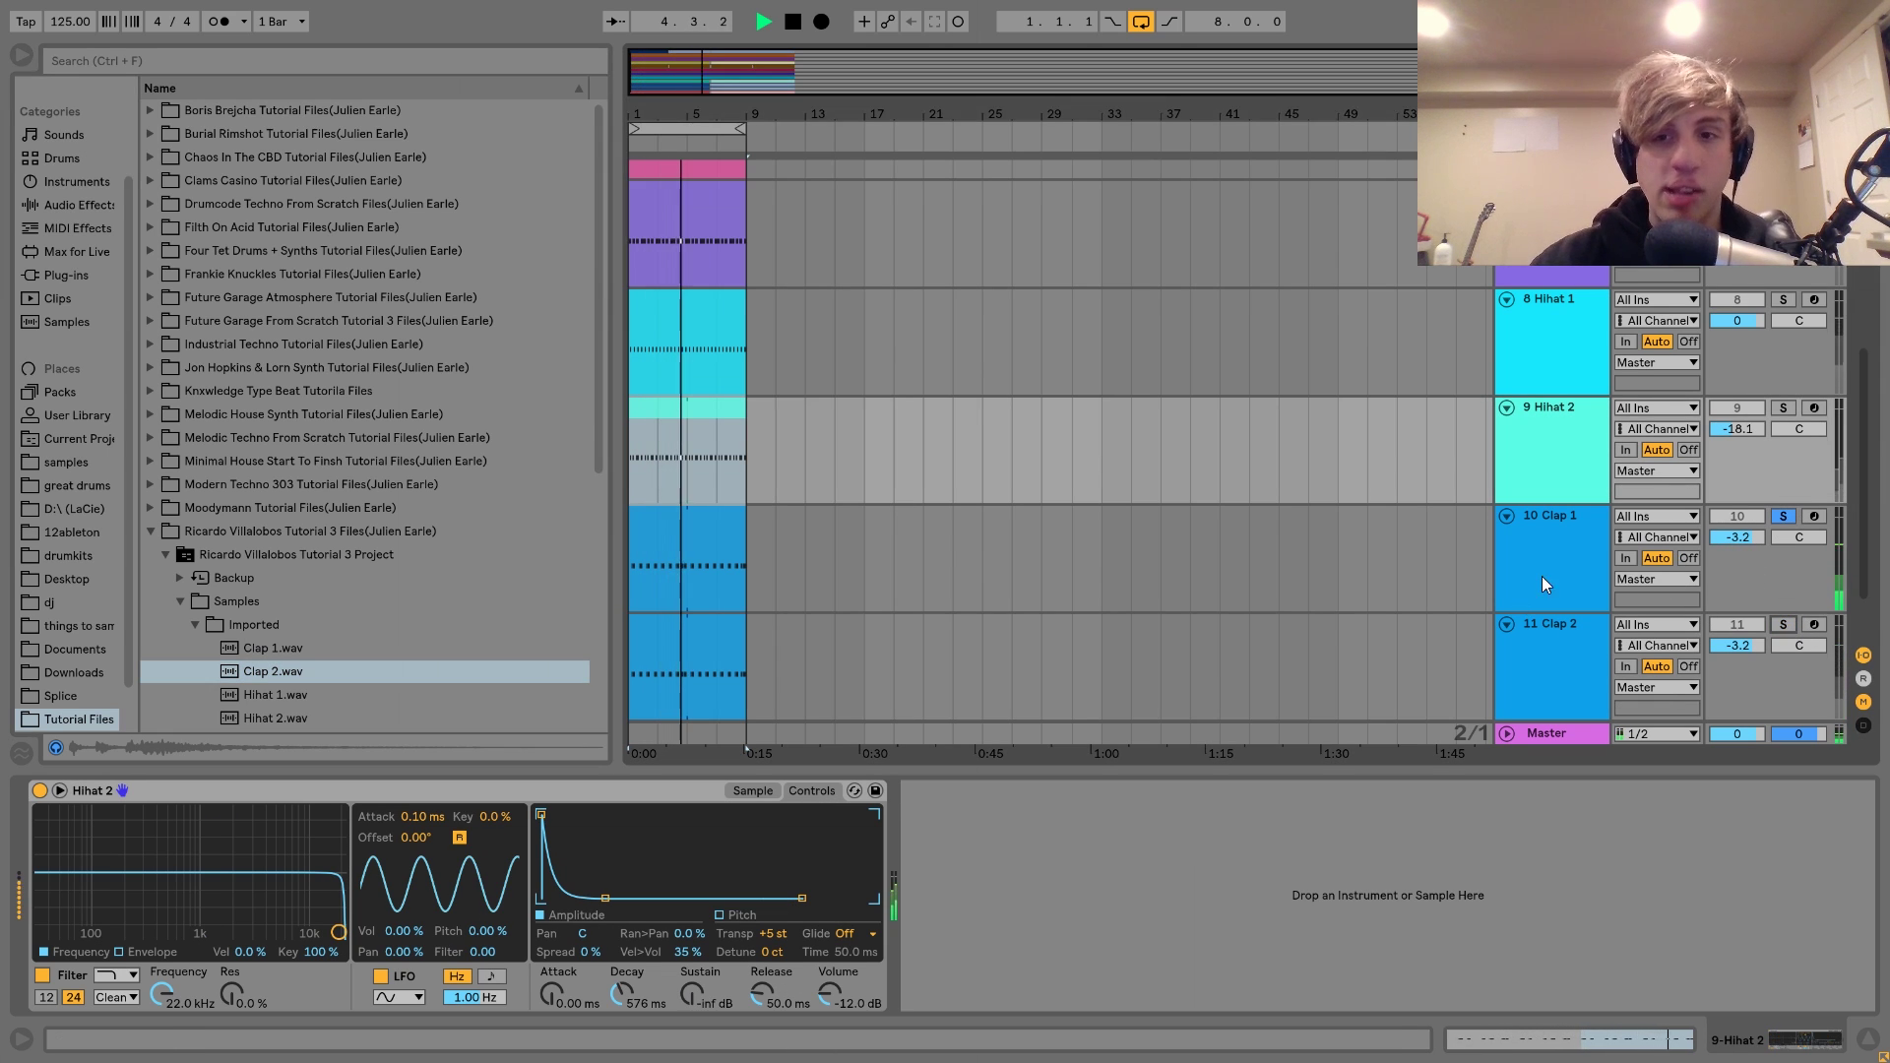
{"action": "left_click", "coordinate": [1538, 577]}
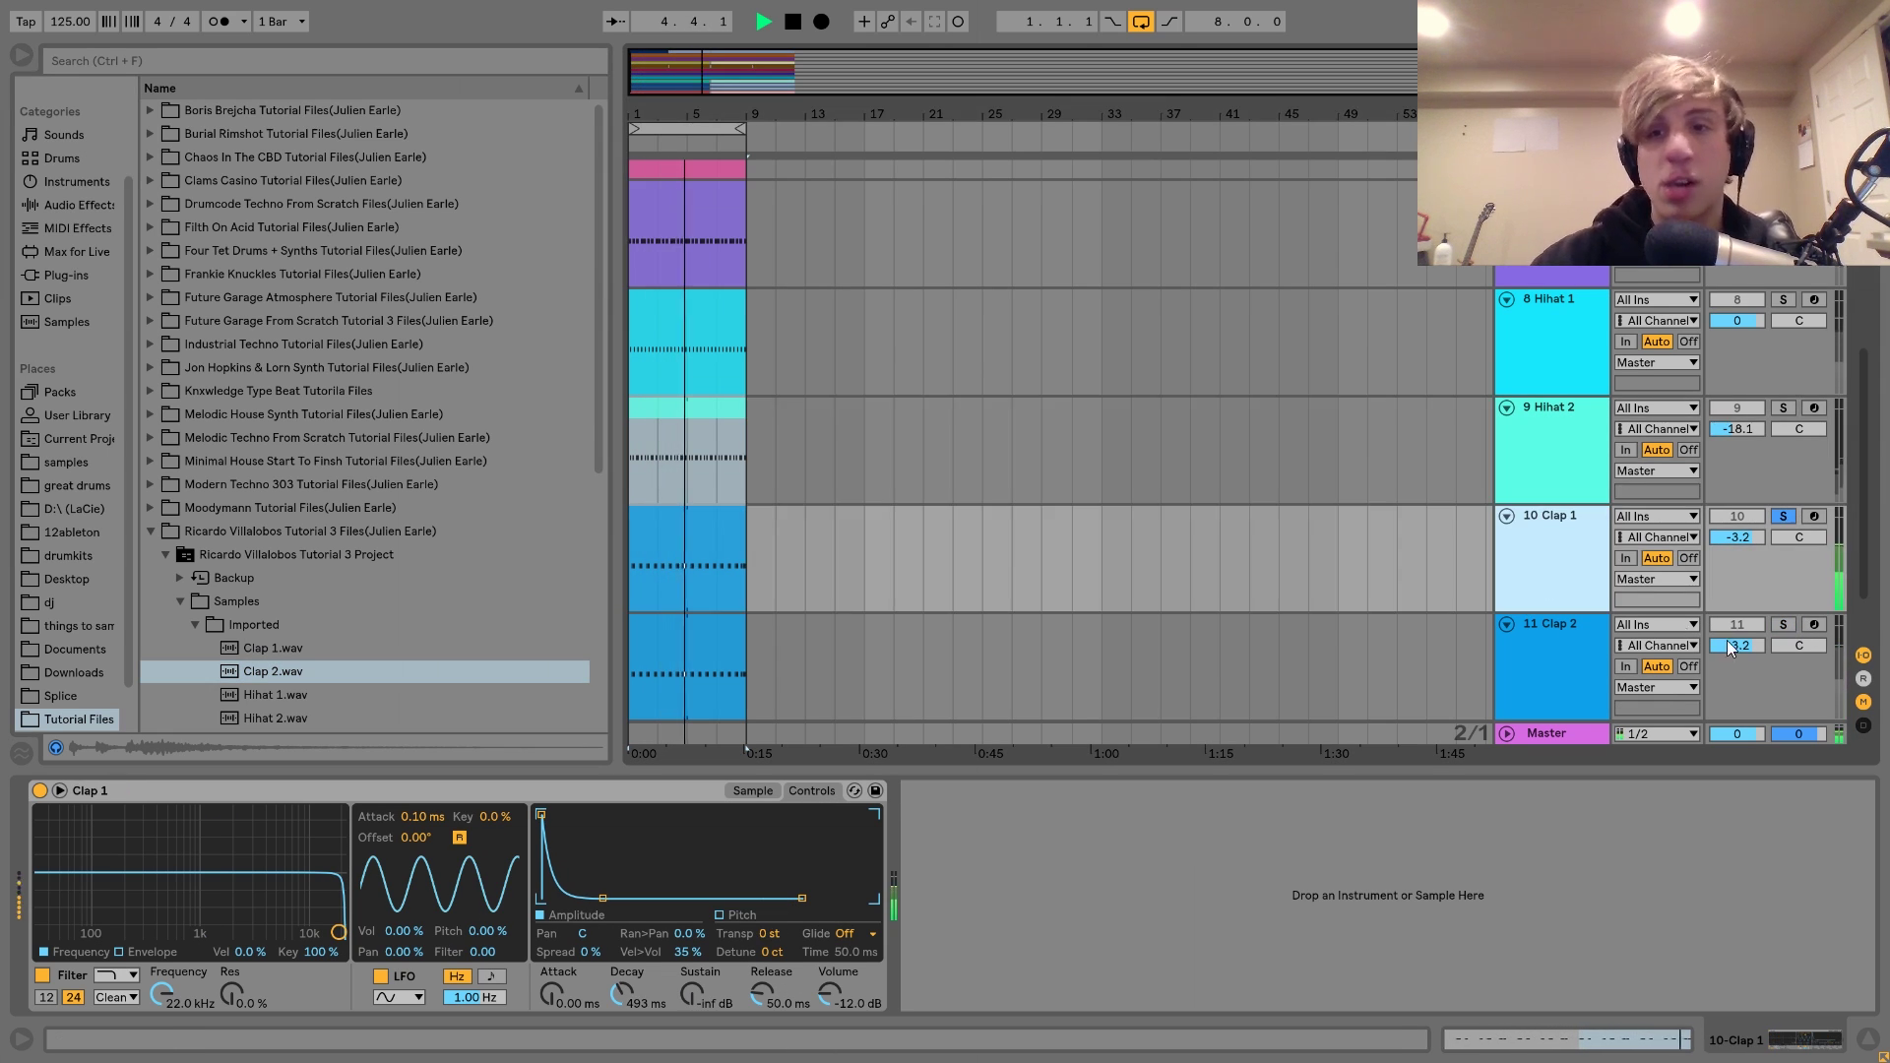
{"action": "left_click", "coordinate": [1784, 624]}
{"action": "key", "text": "space"}
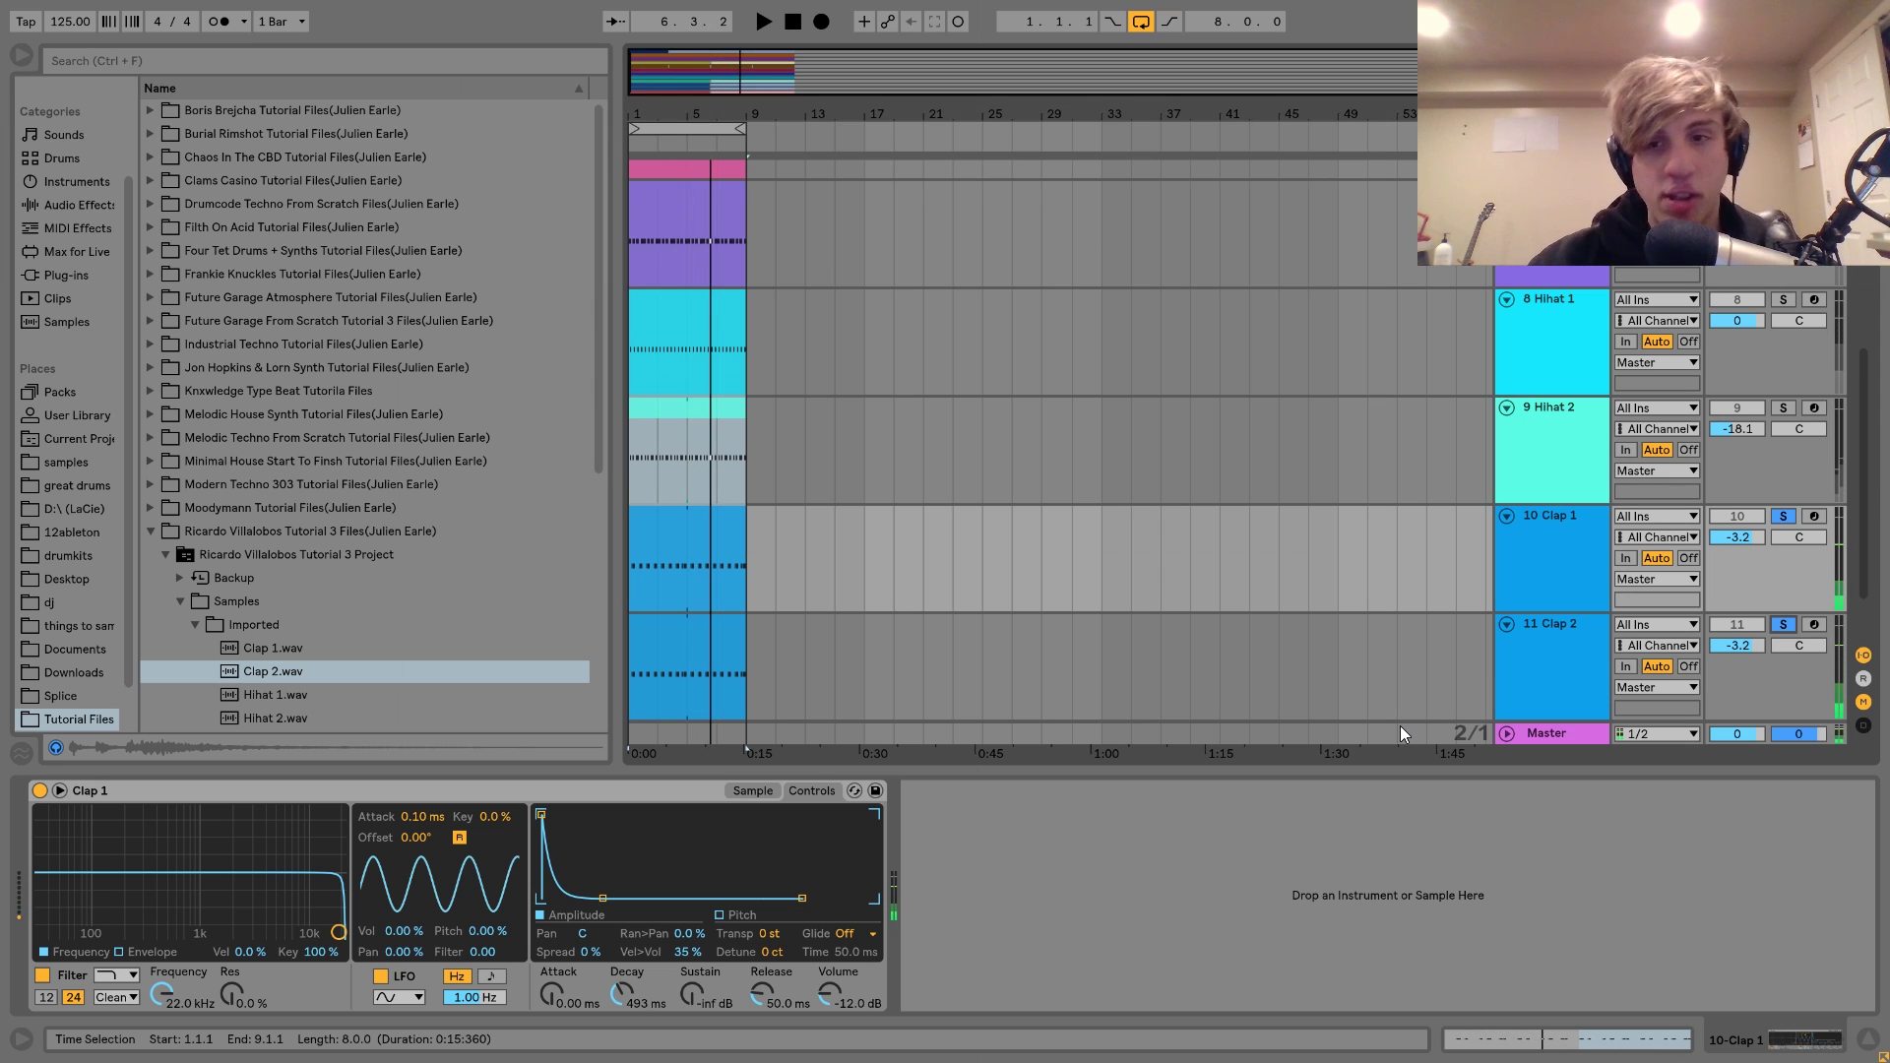
- Open the Clap 1 clip's MIDI notes, examine the pattern, and return to the track's device
{"action": "double_click", "coordinate": [701, 533]}
{"action": "key", "text": "space"}
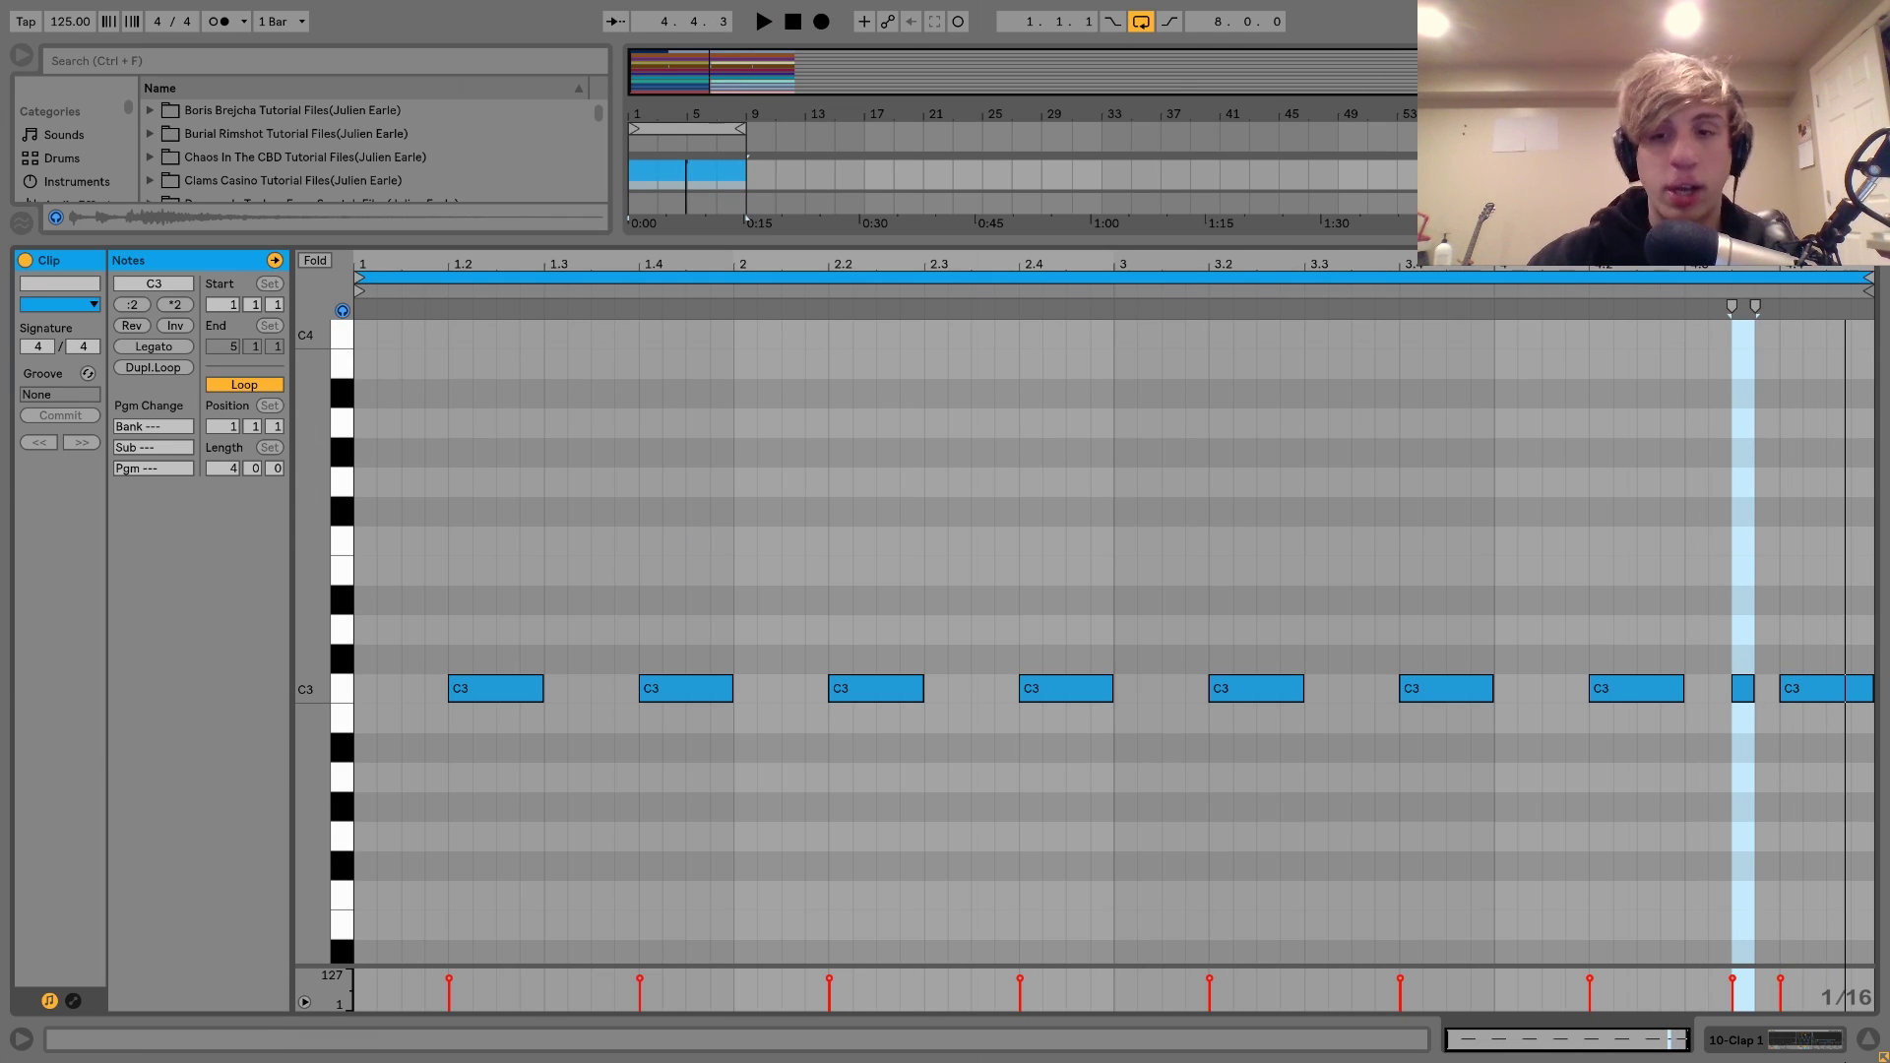
{"action": "key", "text": "shift+Tab"}
- Unsolo the claps, listen to them within the full loop, and examine their clips in the enlarged arrangement
{"action": "left_click", "coordinate": [1783, 437]}
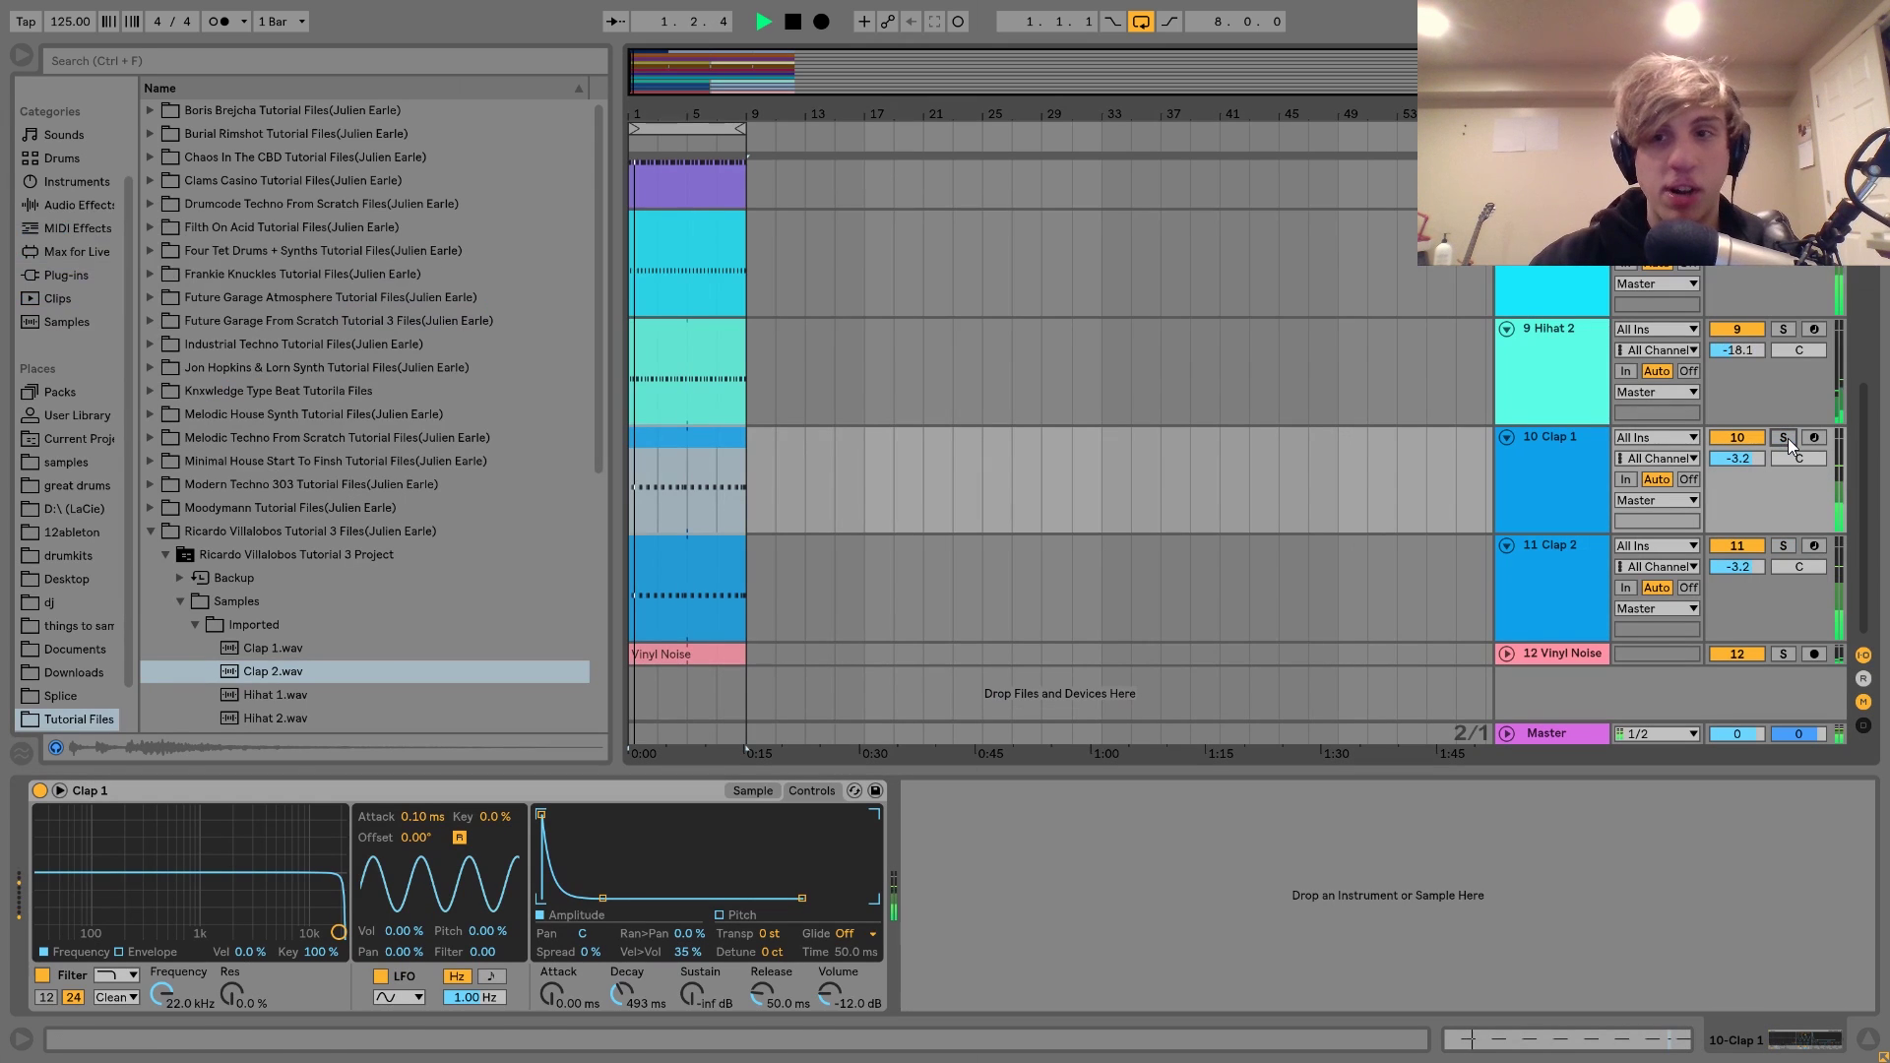
{"action": "left_click", "coordinate": [674, 528]}
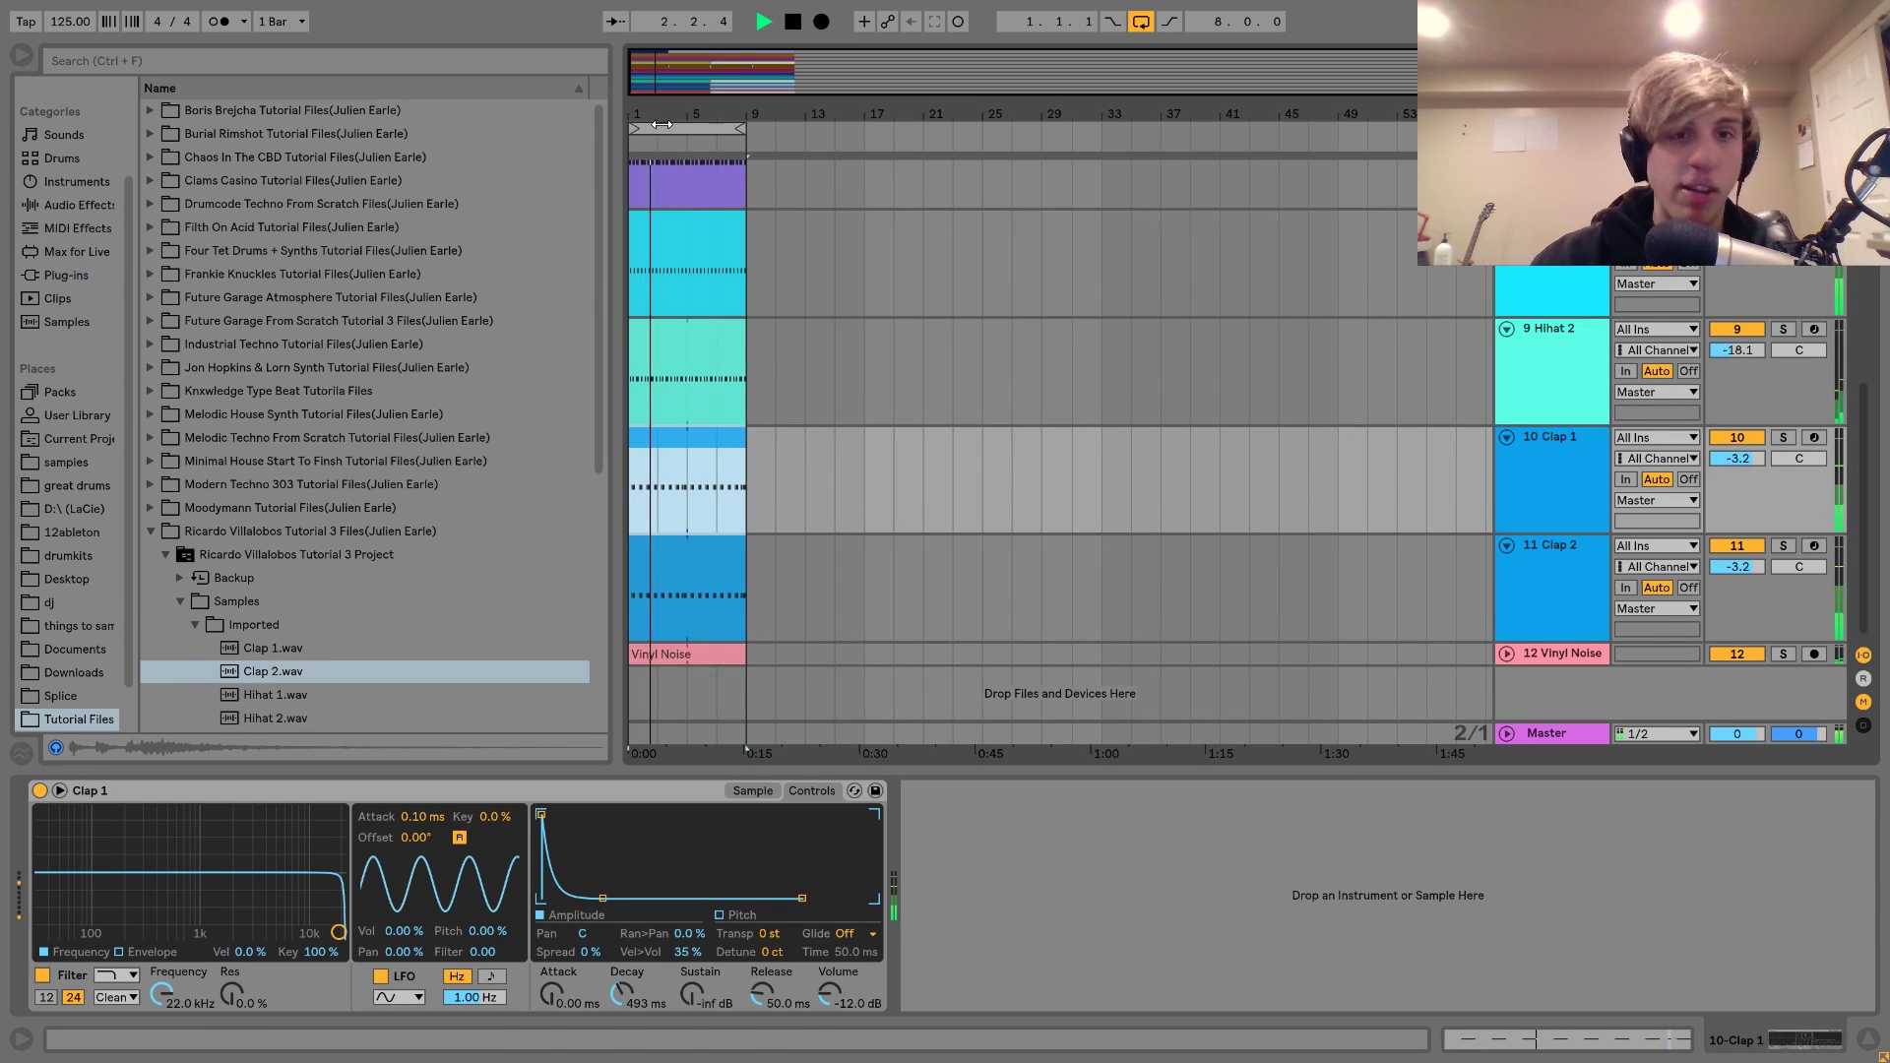
{"action": "key", "text": "plus"}
{"action": "key", "text": "plus"}
{"action": "left_click", "coordinate": [722, 506]}
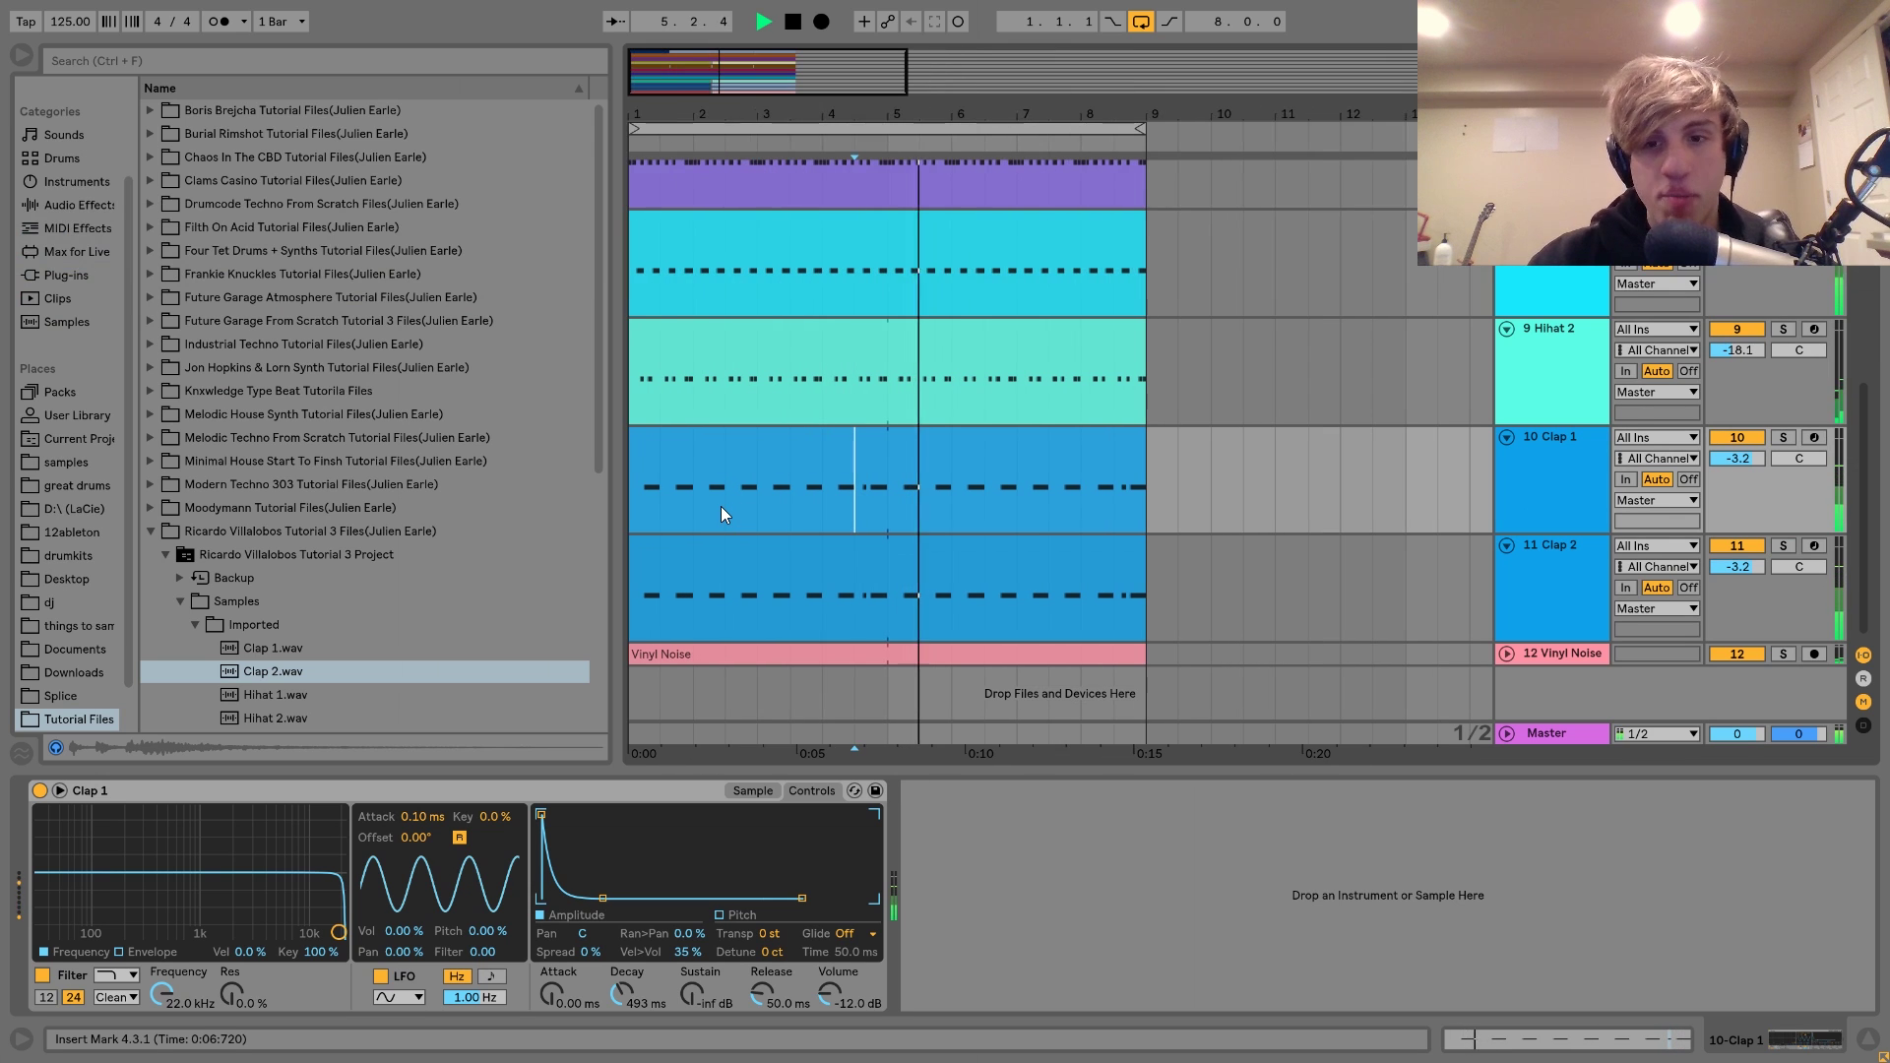
{"action": "key", "text": "space"}
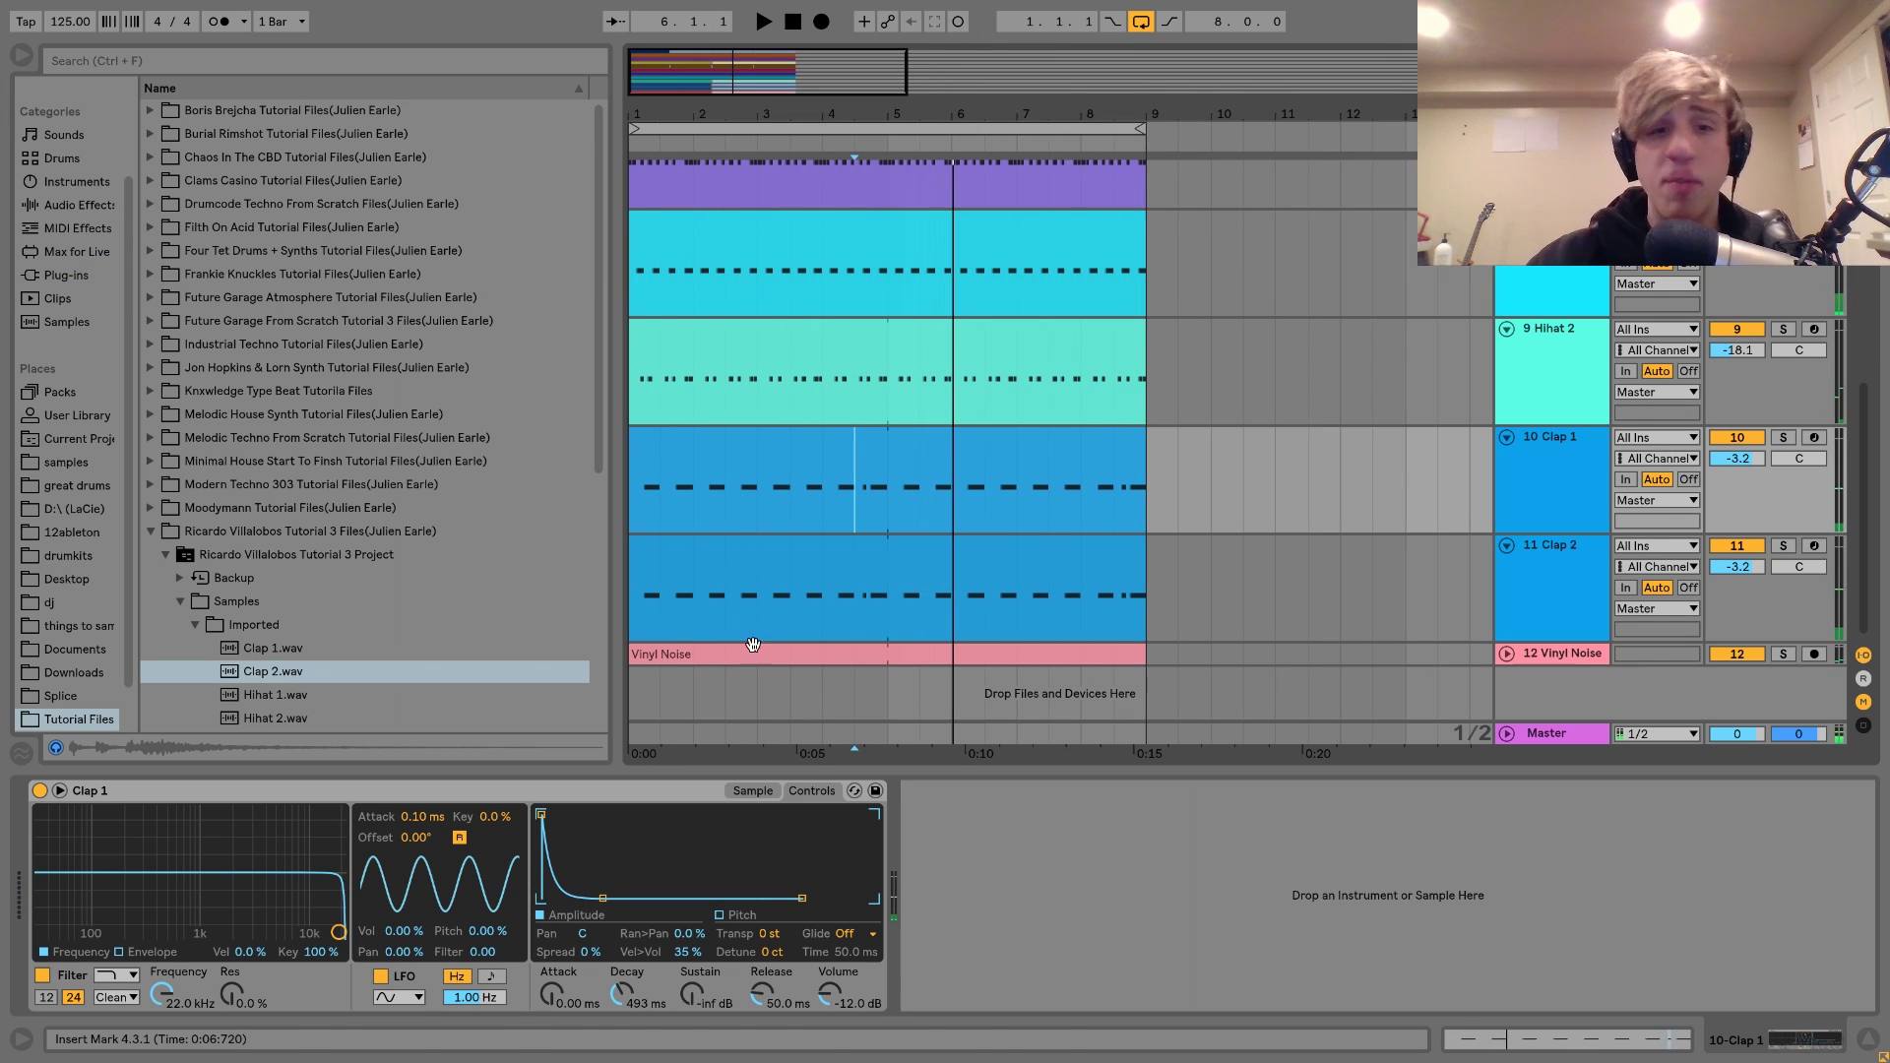
- Select and solo the Vinyl Noise track, play it alone, and unfold it to show its waveform
{"action": "left_click", "coordinate": [1570, 654]}
{"action": "left_click", "coordinate": [1782, 653]}
{"action": "key", "text": "space"}
{"action": "left_click", "coordinate": [1506, 654]}
{"action": "key", "text": "space"}
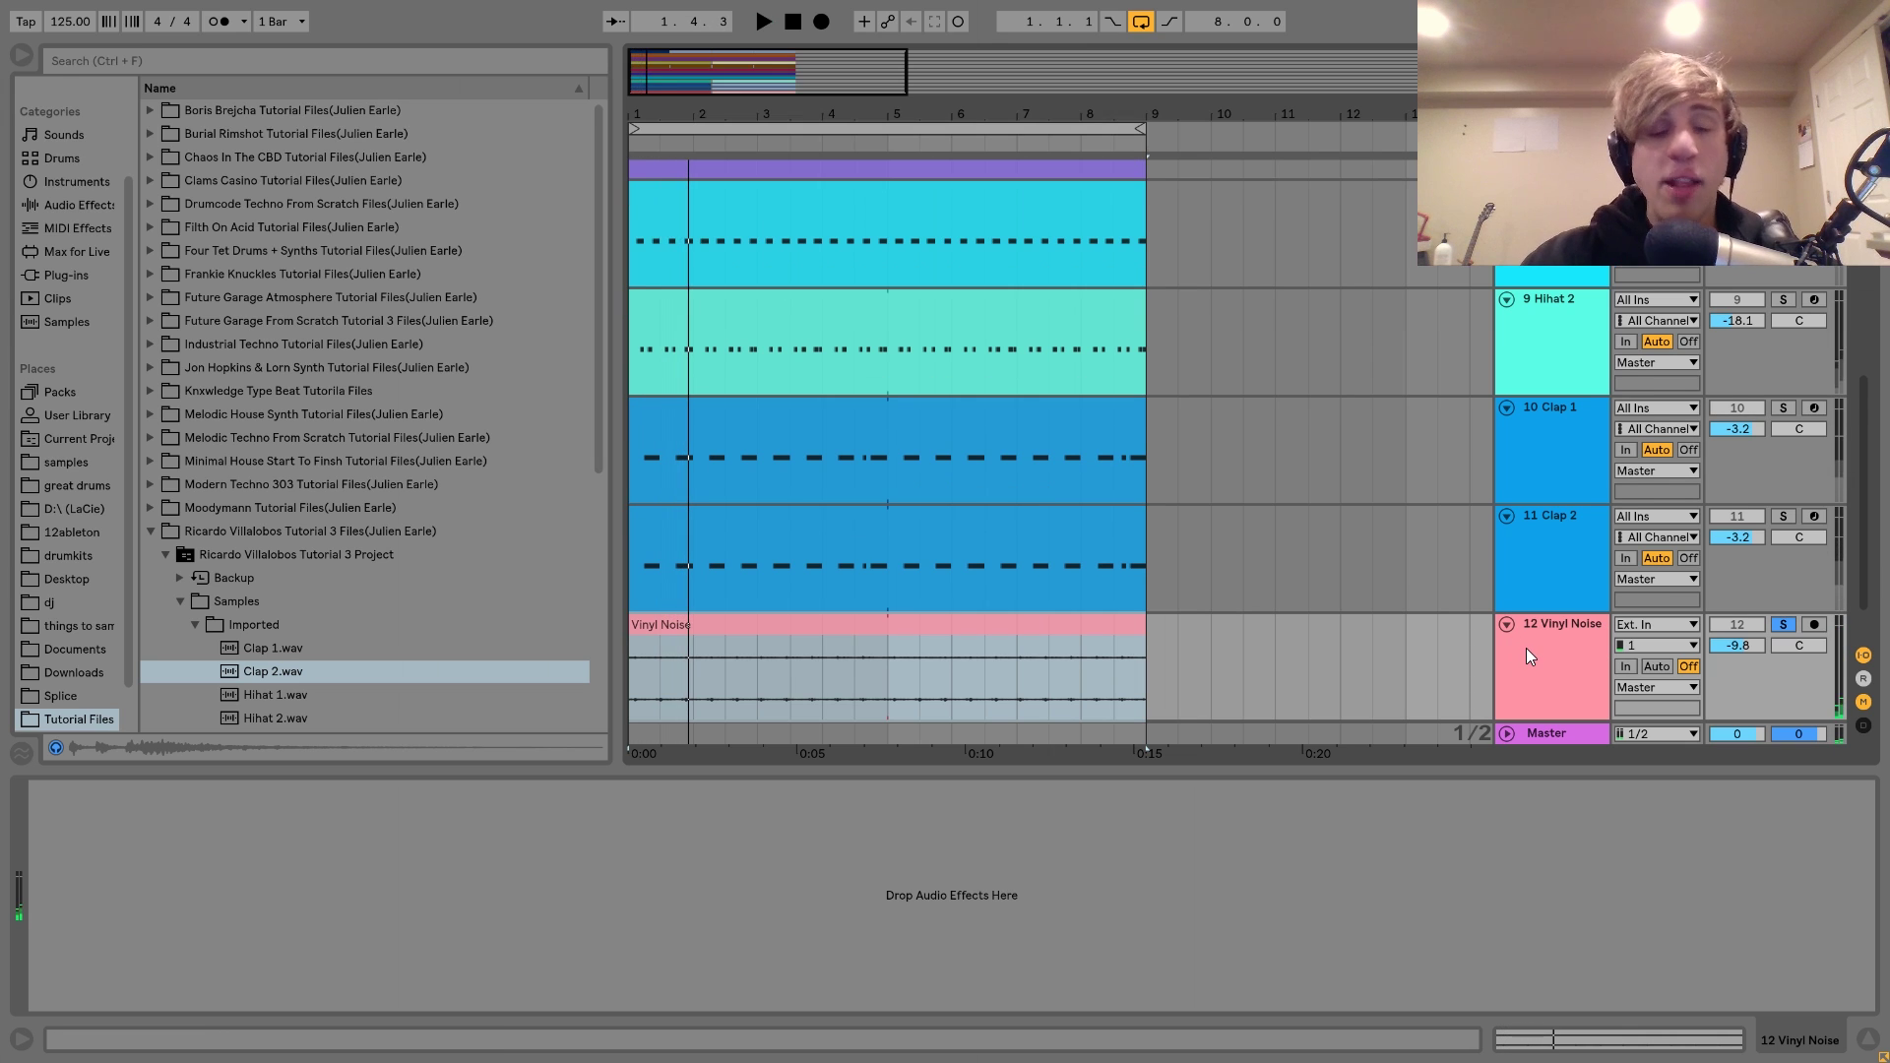
- Play the soloed Vinyl Noise track again, unsolo it, and briefly listen to it within the full loop
{"action": "key", "text": "space"}
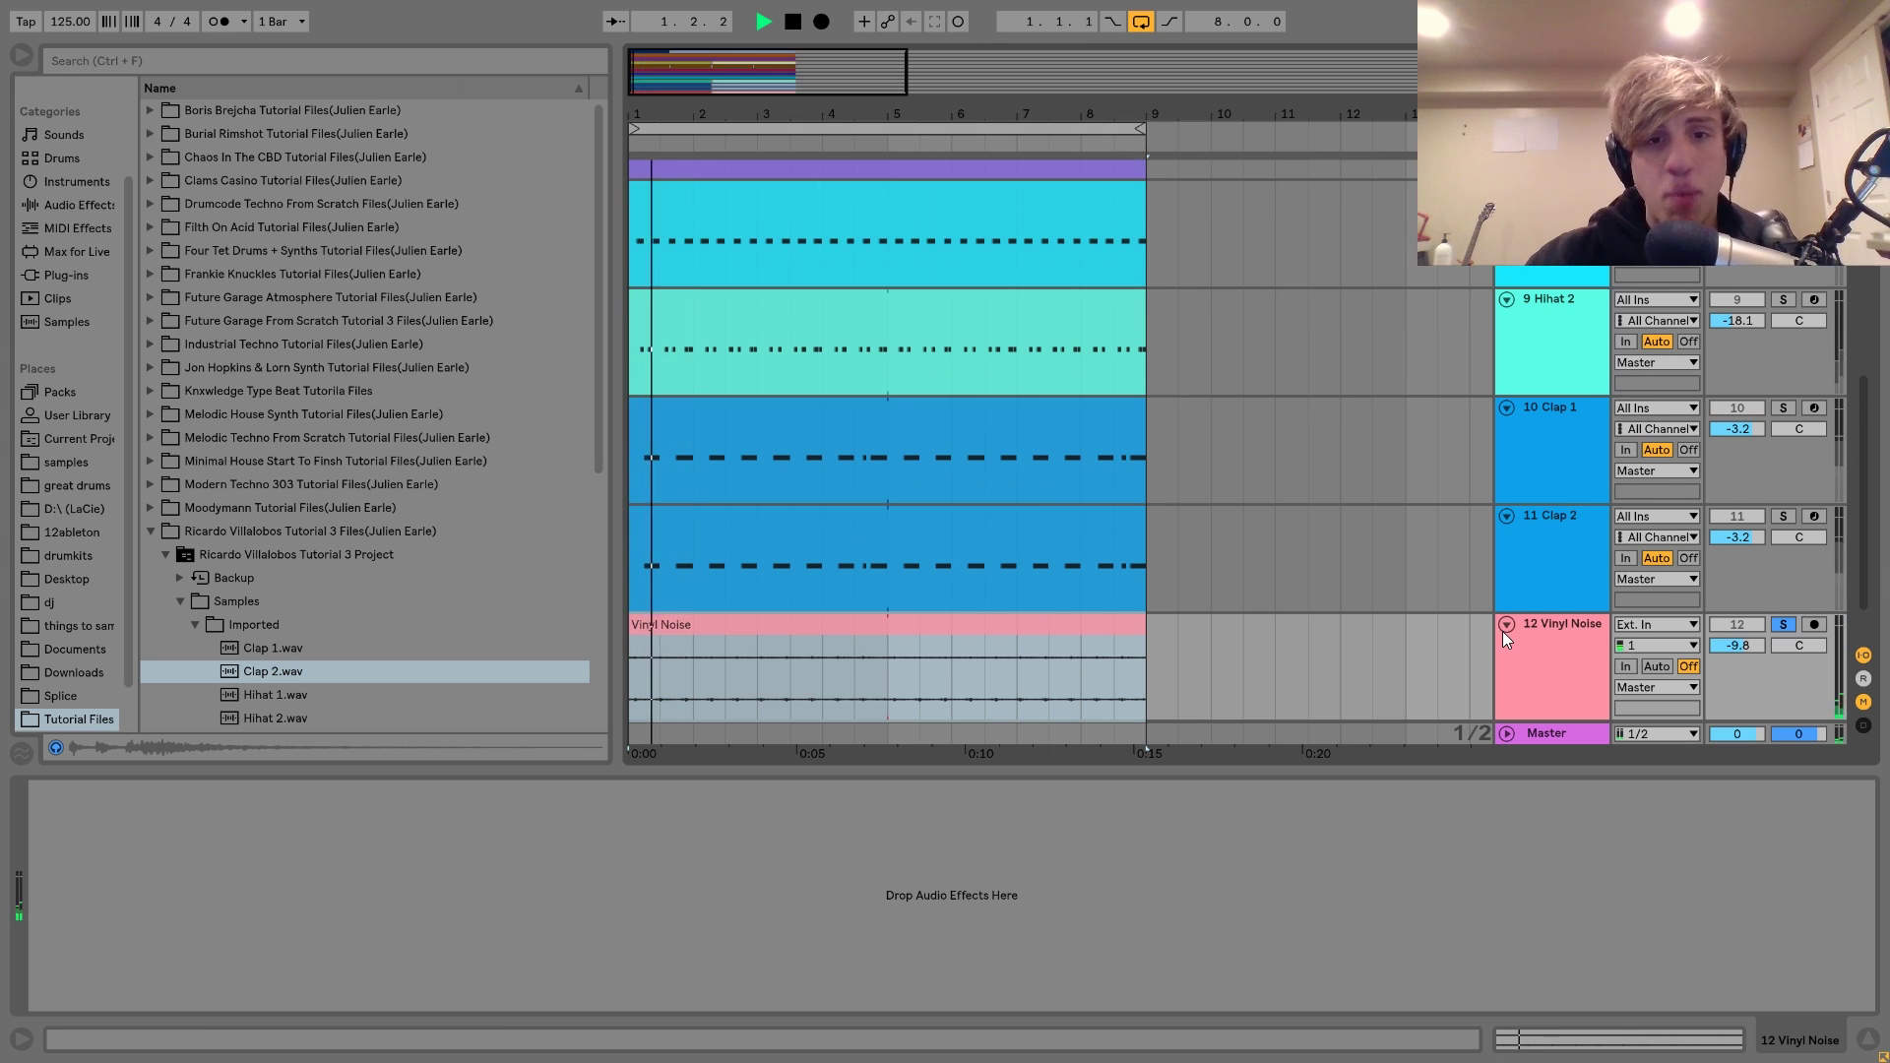
{"action": "scroll", "coordinate": [1503, 630], "scroll_direction": "down", "scroll_amount": 1}
{"action": "key", "text": "space"}
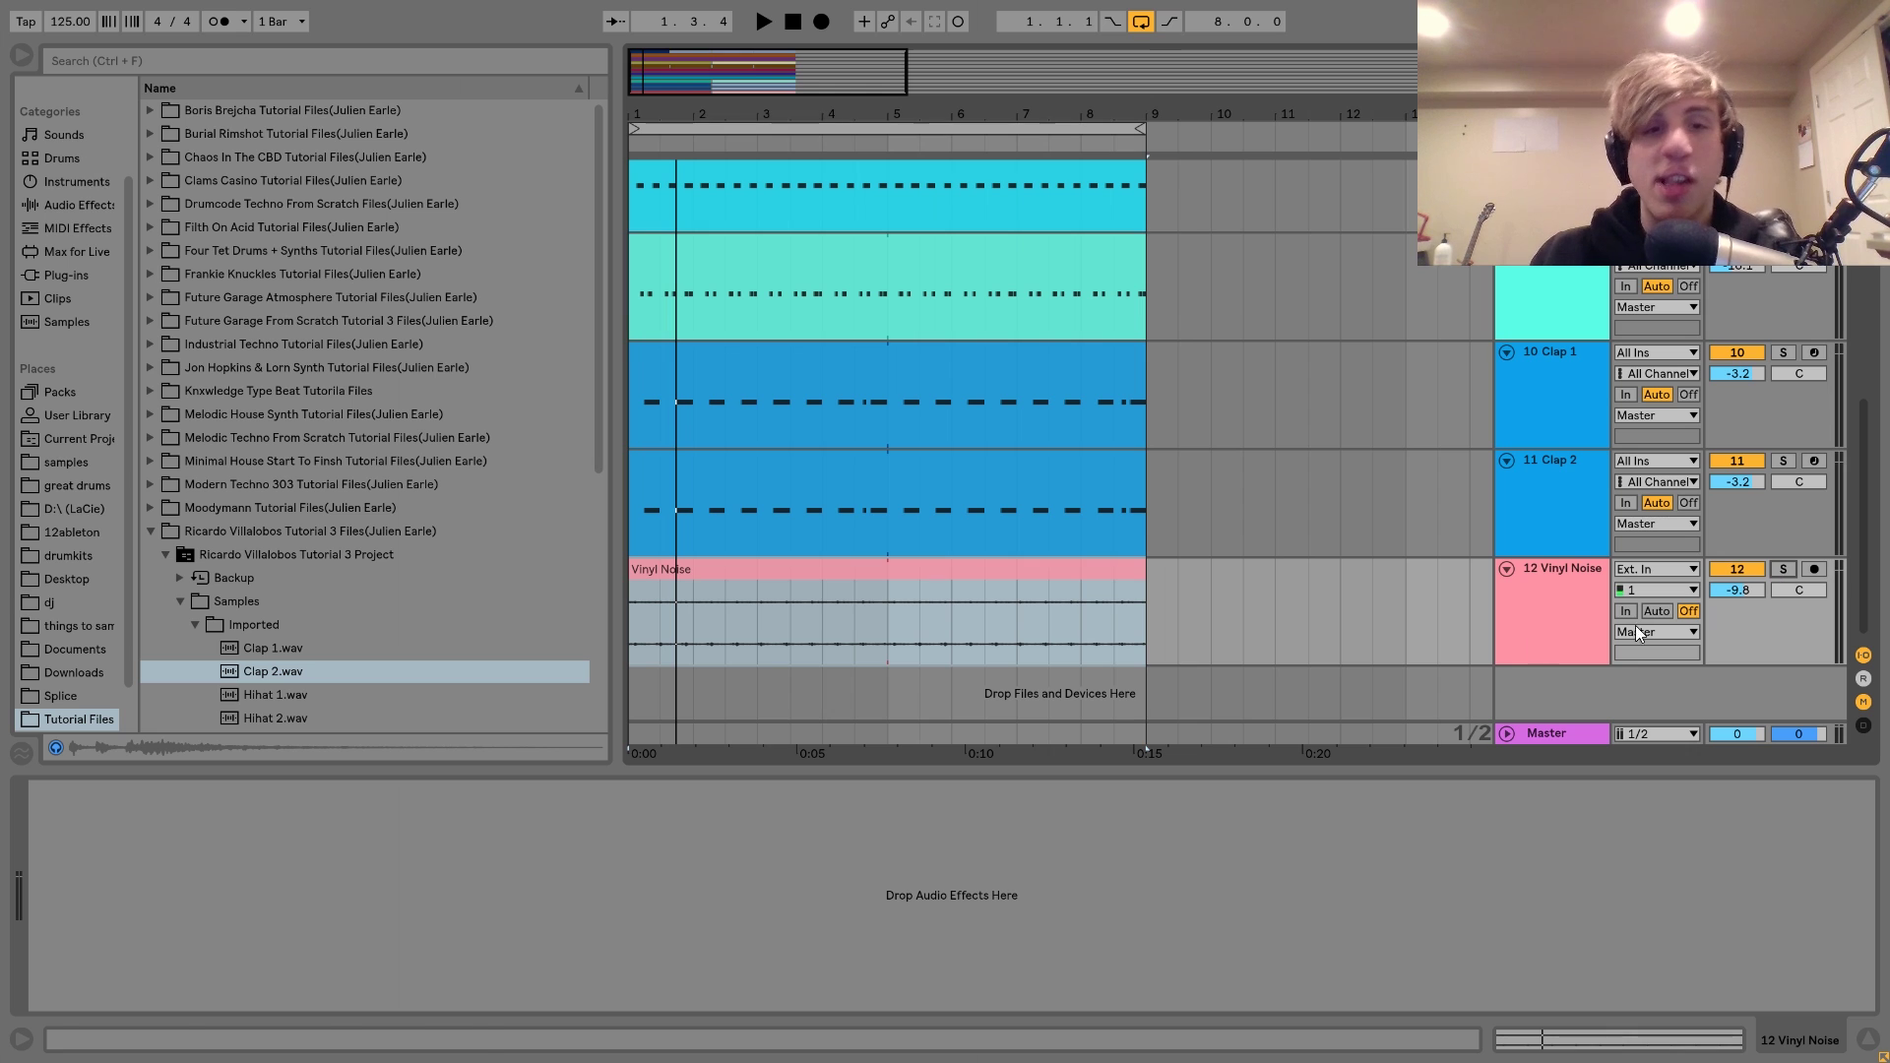
{"action": "key", "text": "space"}
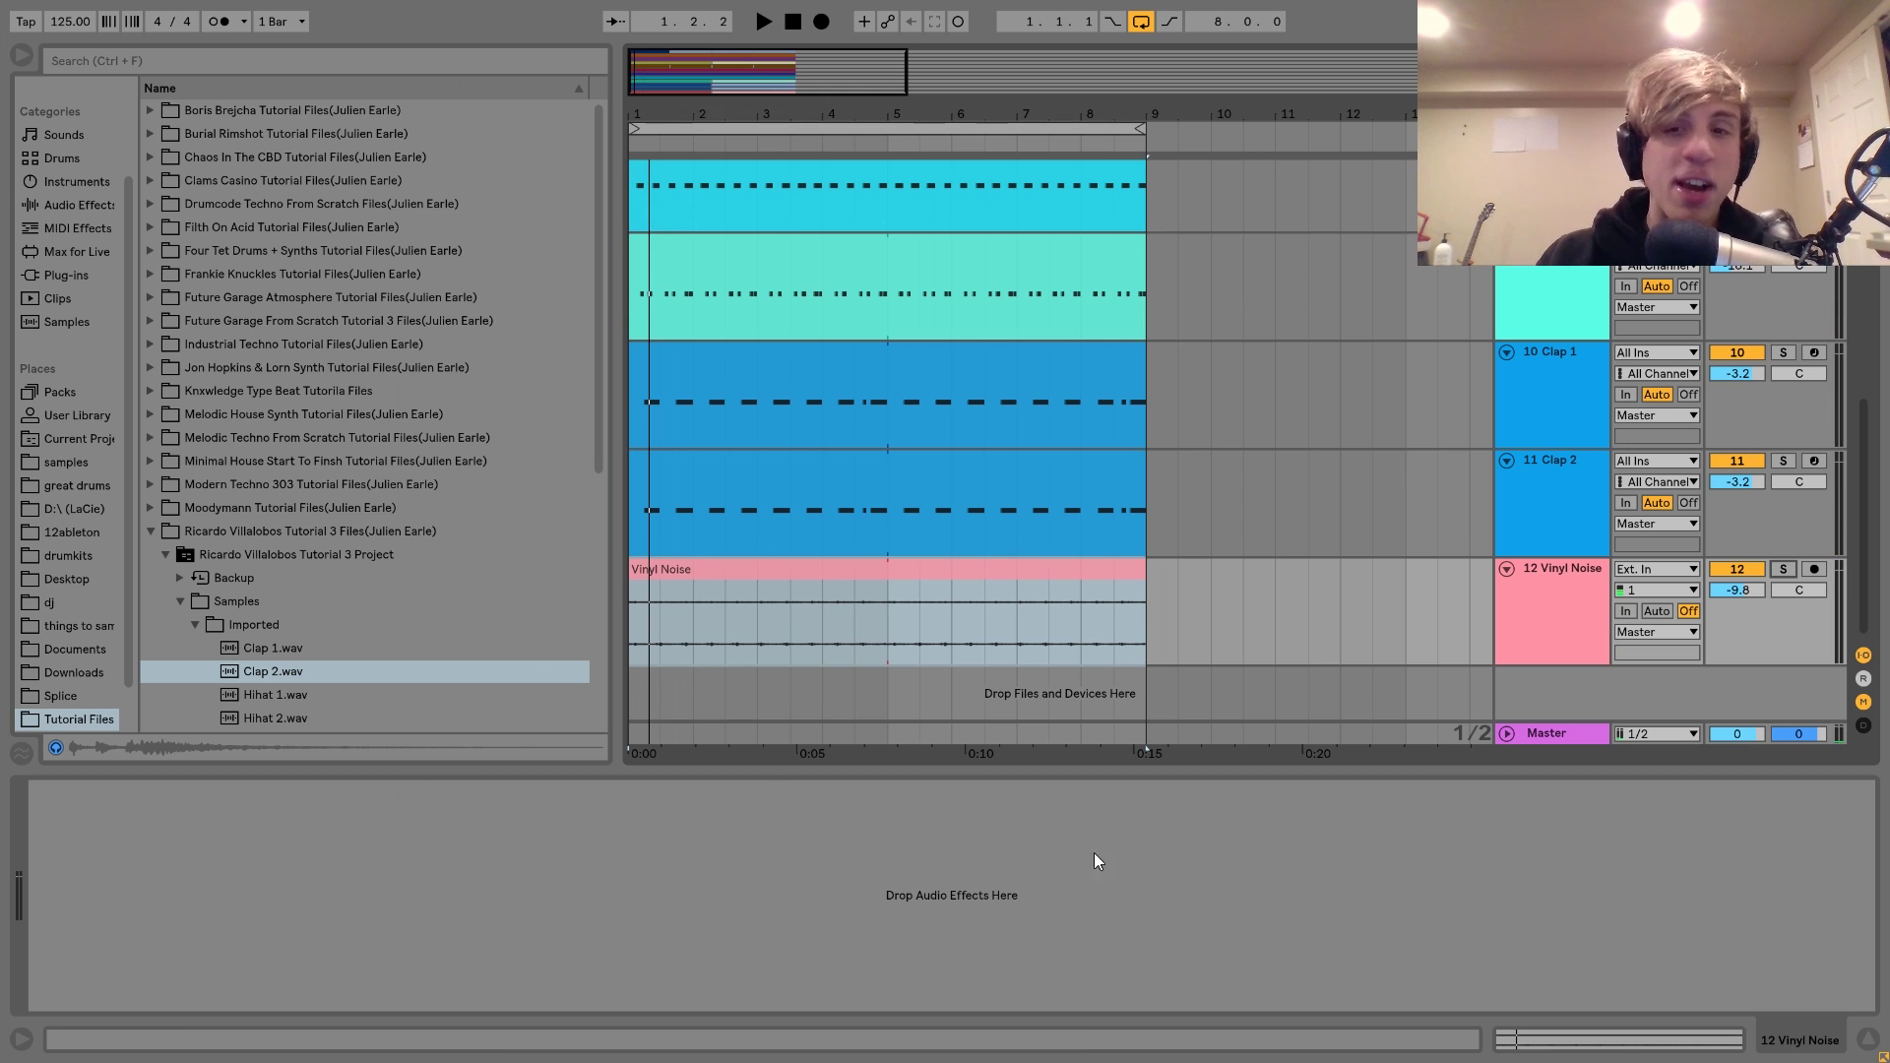
- Play the full loop, deactivate and reactivate the Vinyl Noise track to compare the mix without and with it, and stop playback
{"action": "key", "text": "space"}
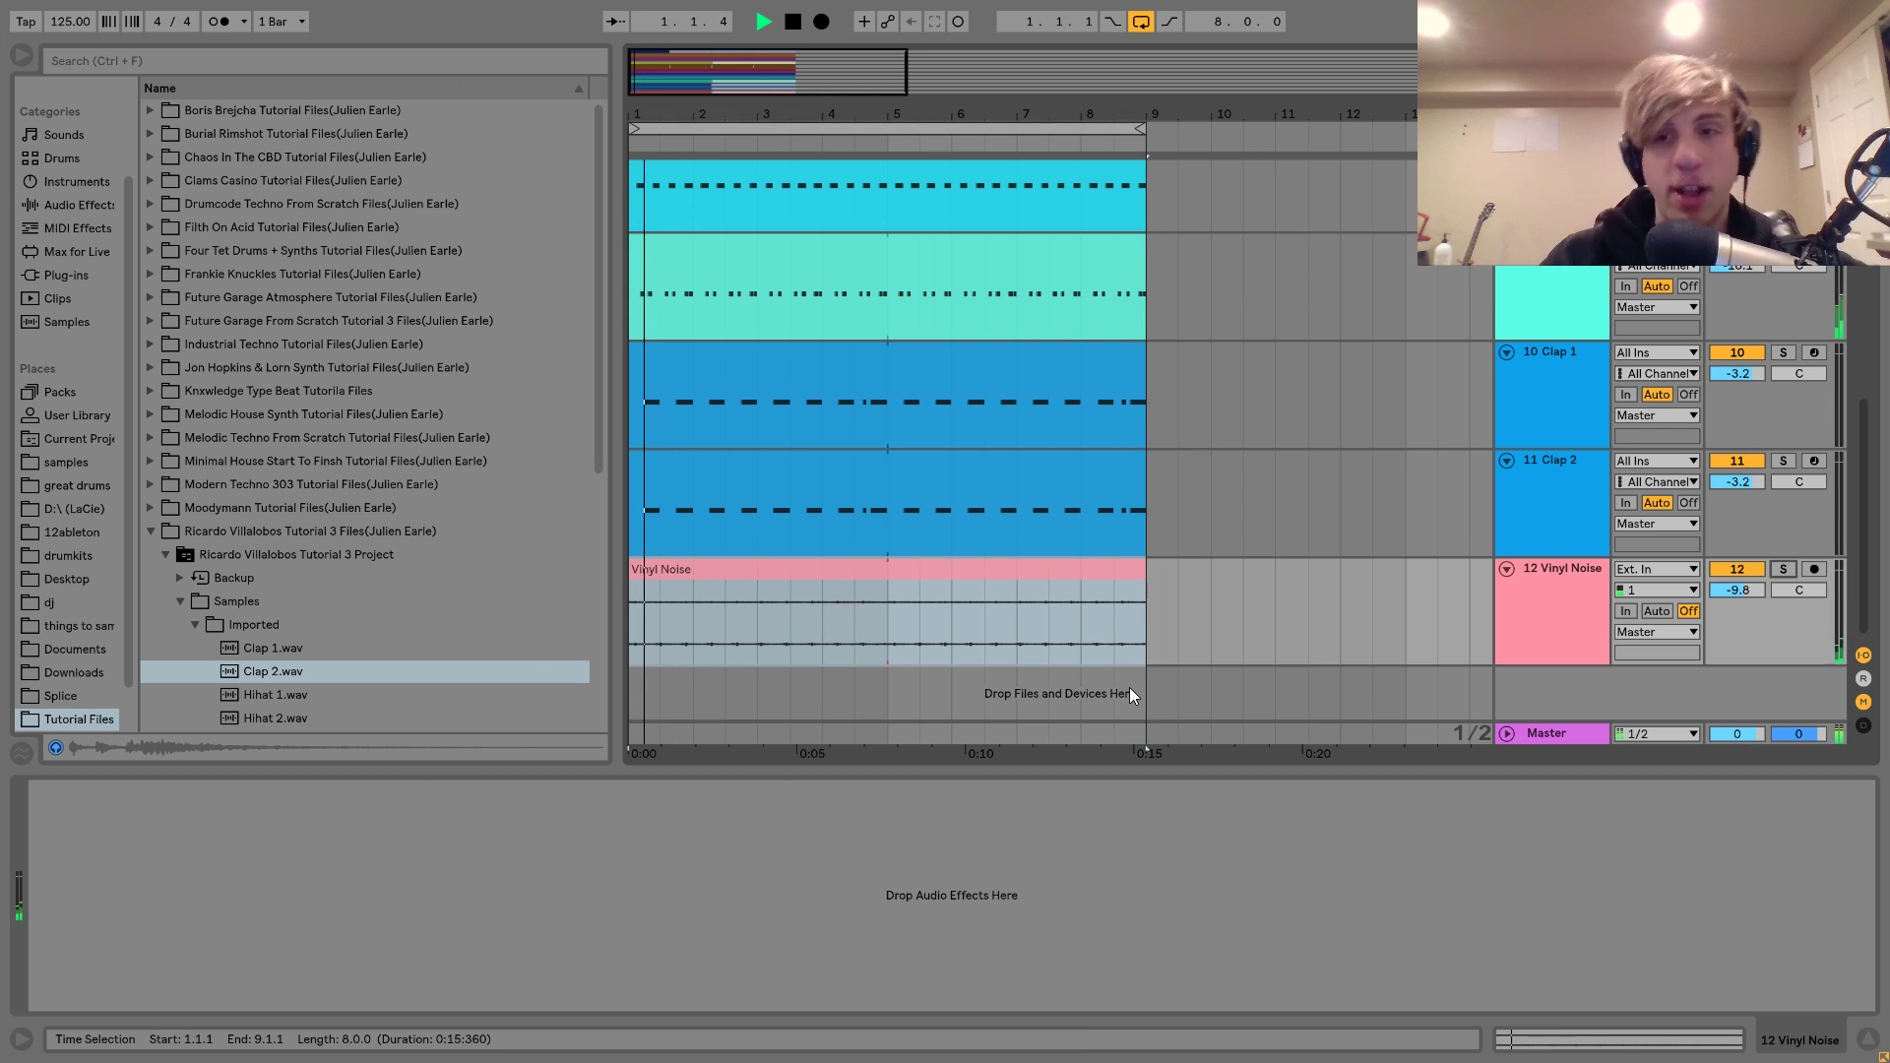
{"action": "left_click", "coordinate": [1750, 570]}
{"action": "left_click", "coordinate": [1750, 572]}
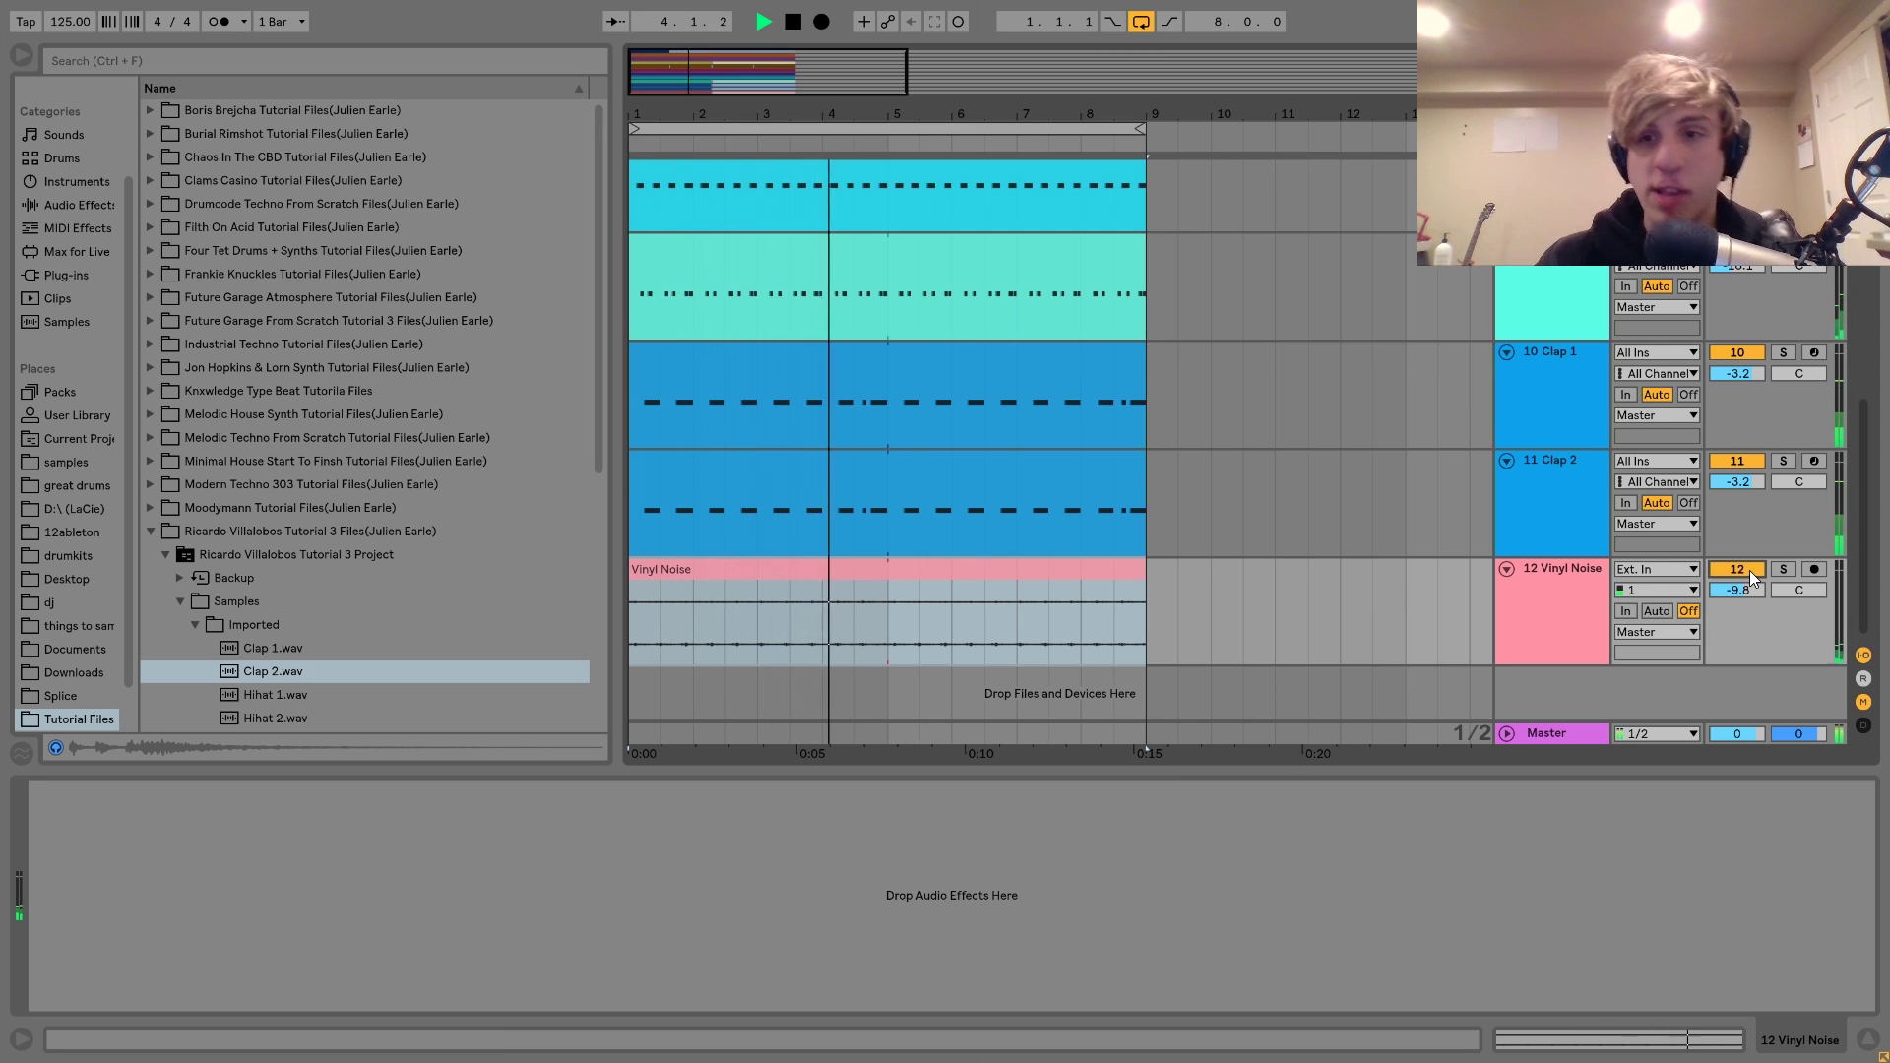
{"action": "left_click", "coordinate": [1504, 596]}
{"action": "key", "text": "space"}
- Unfold the Zap 2 track to show its clips and set the playback start to 1.1.1
{"action": "scroll", "coordinate": [1503, 597], "scroll_direction": "up", "scroll_amount": 10}
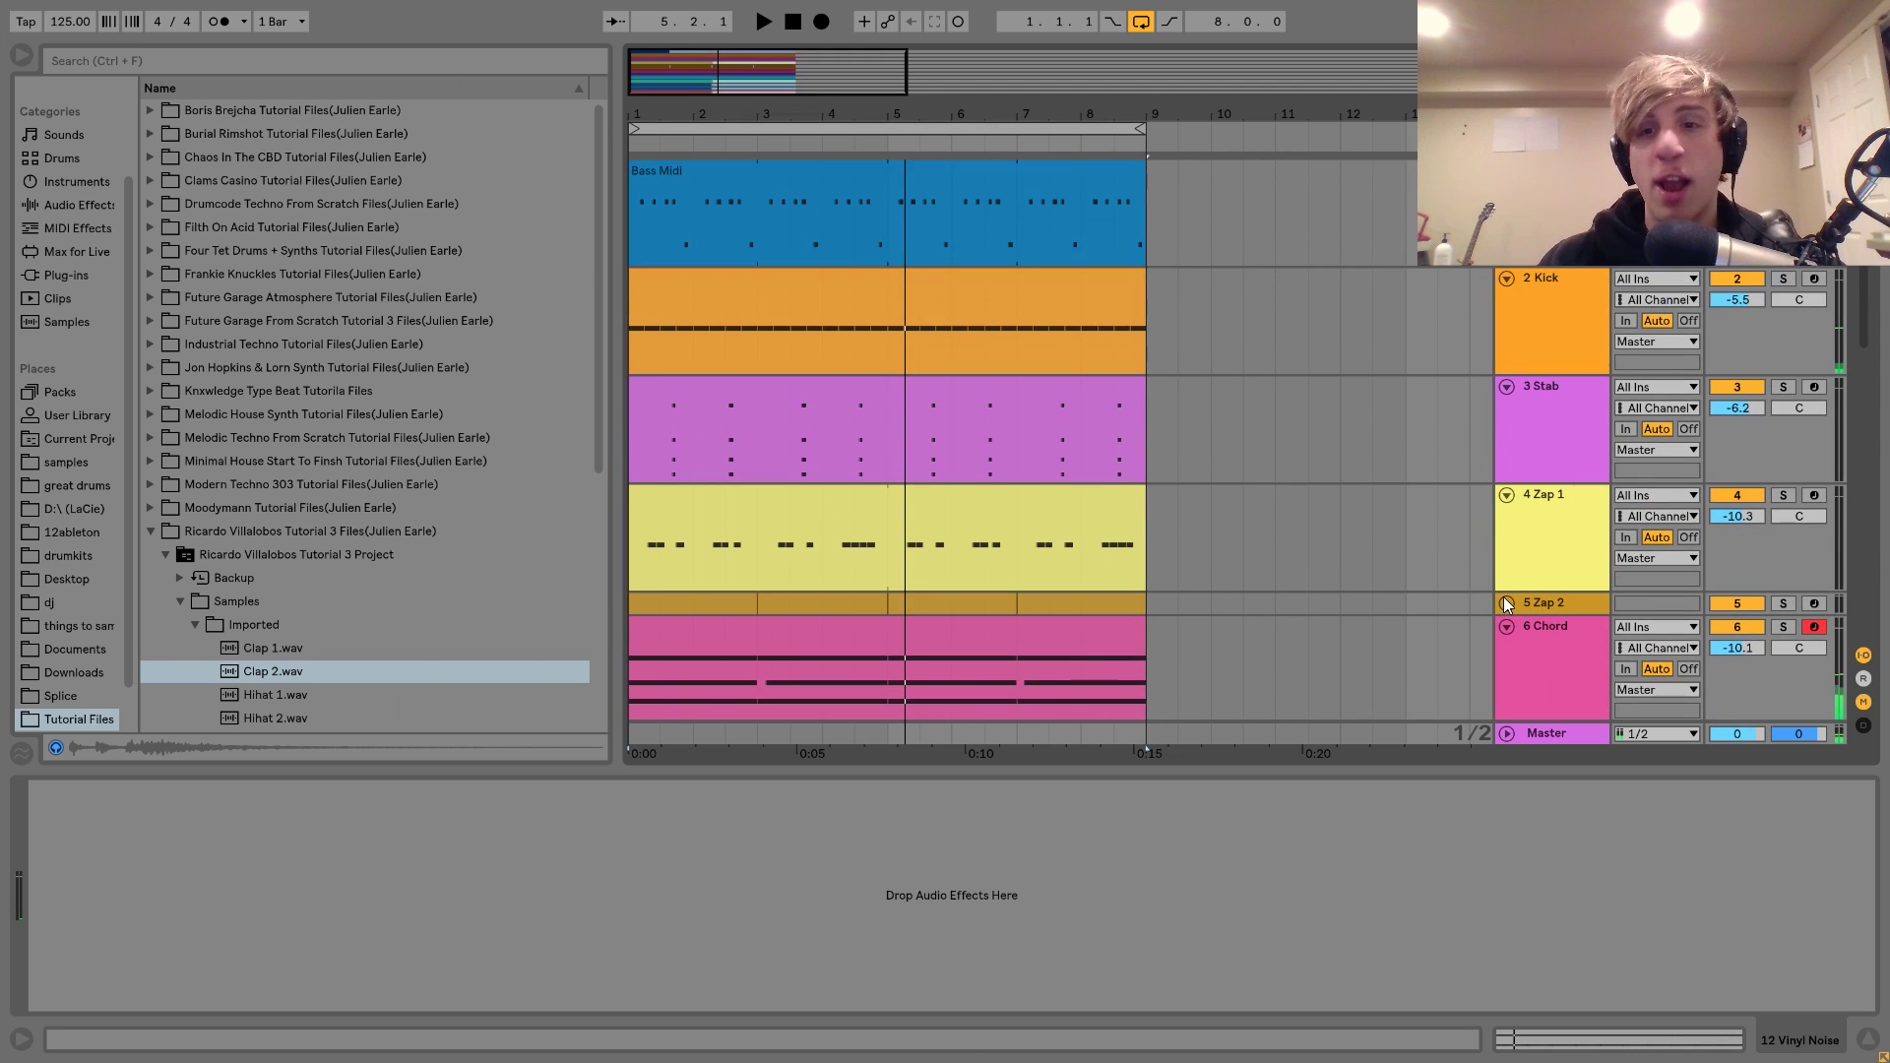
{"action": "left_click", "coordinate": [1506, 602]}
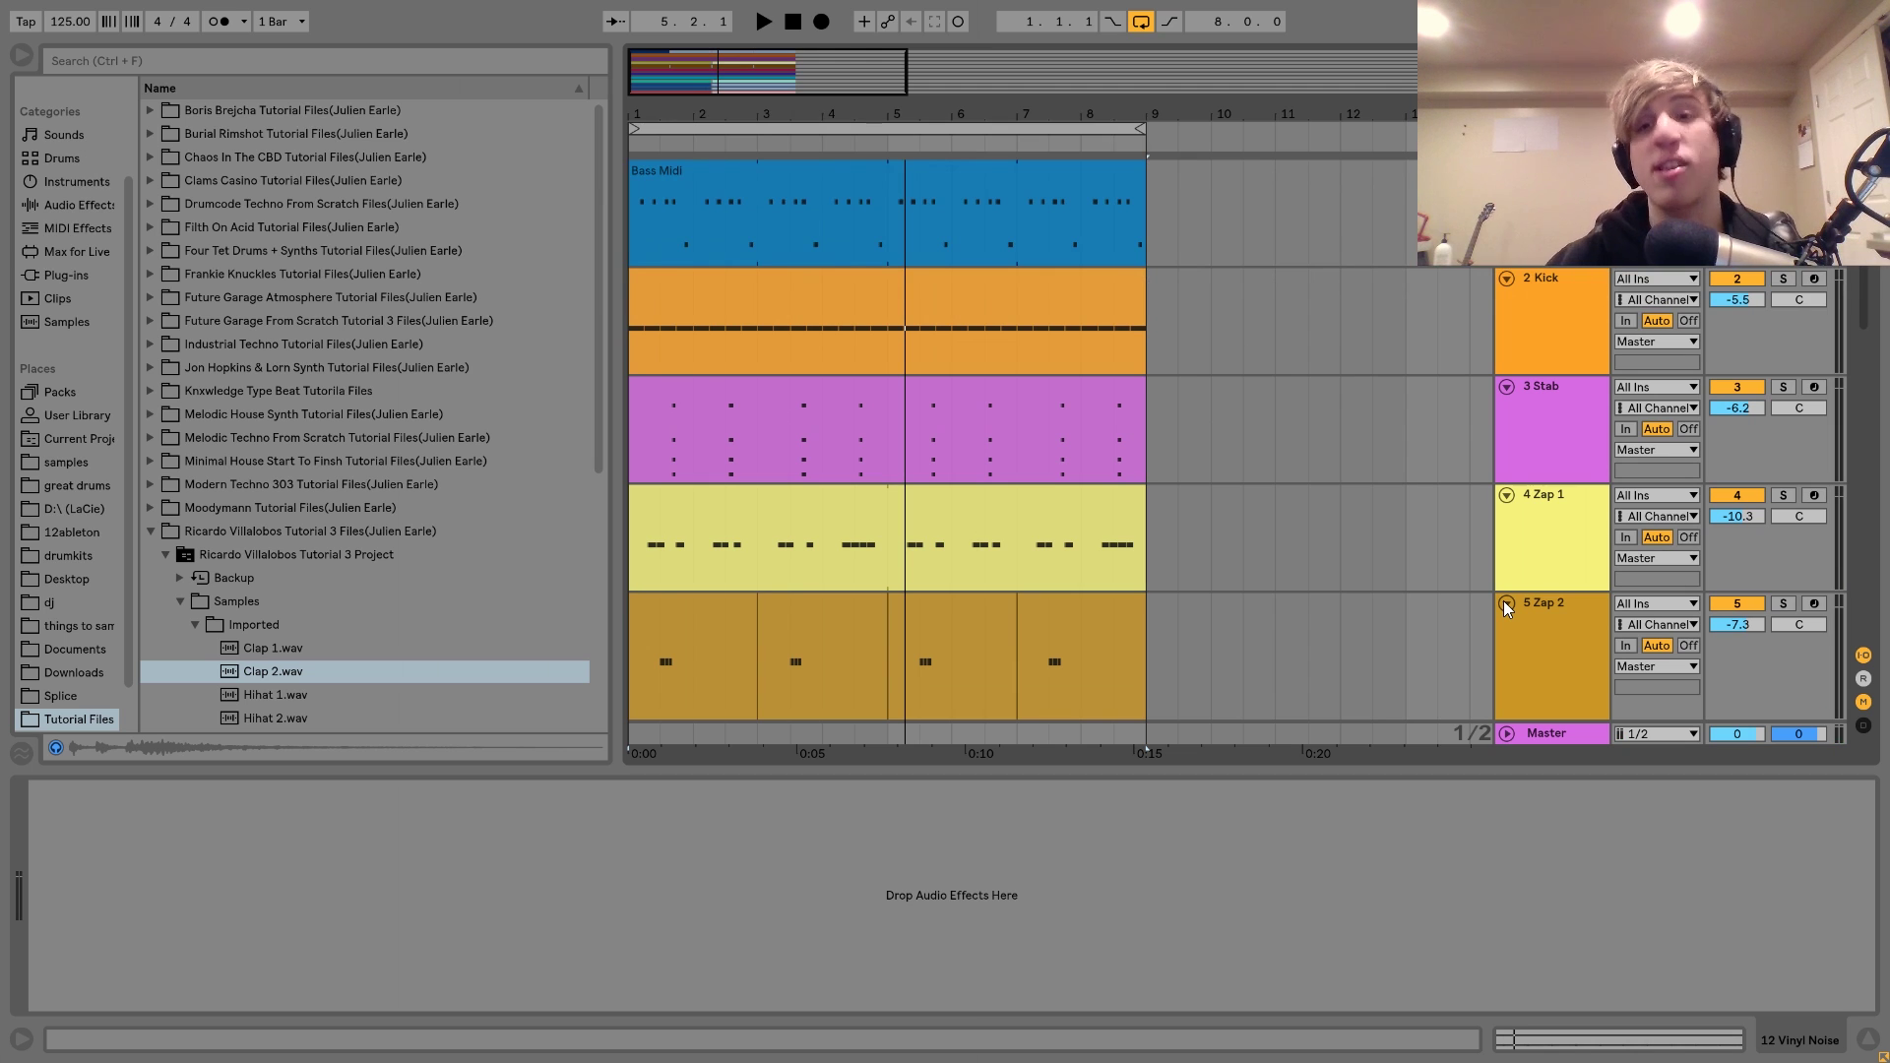
{"action": "left_click", "coordinate": [631, 736]}
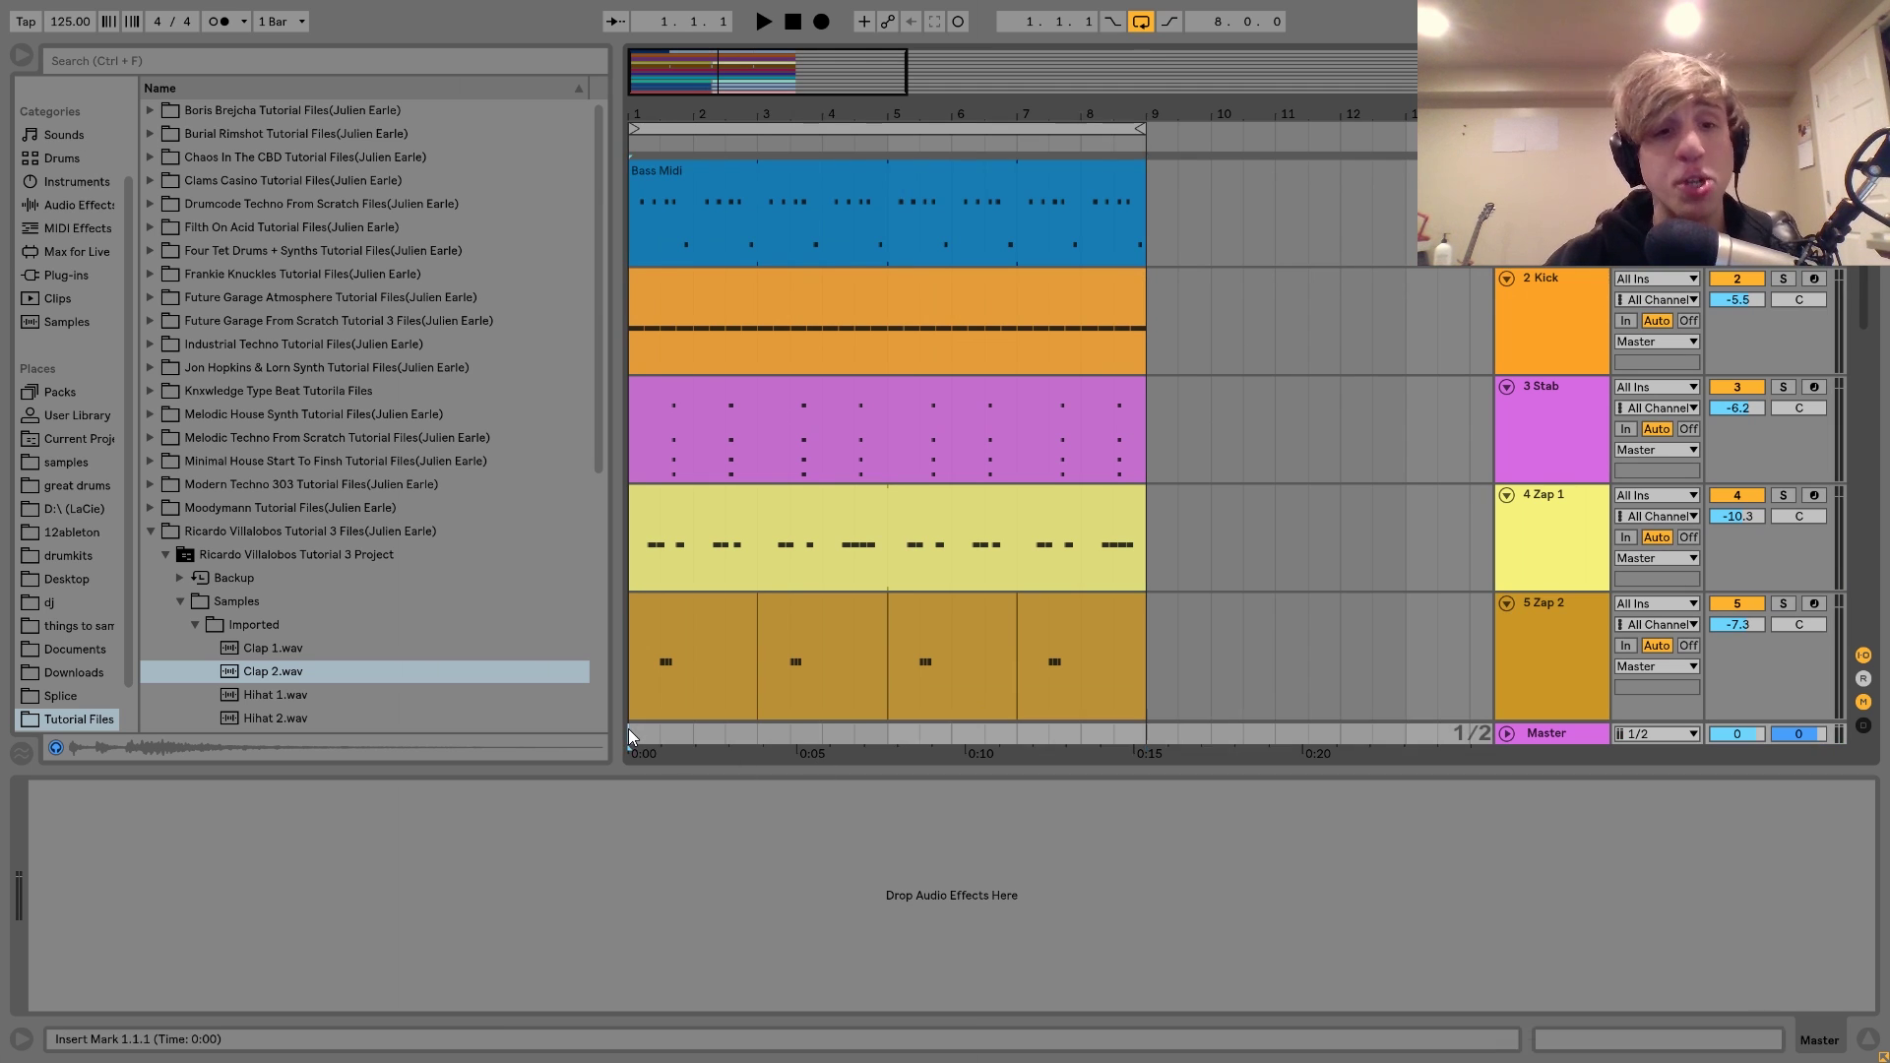